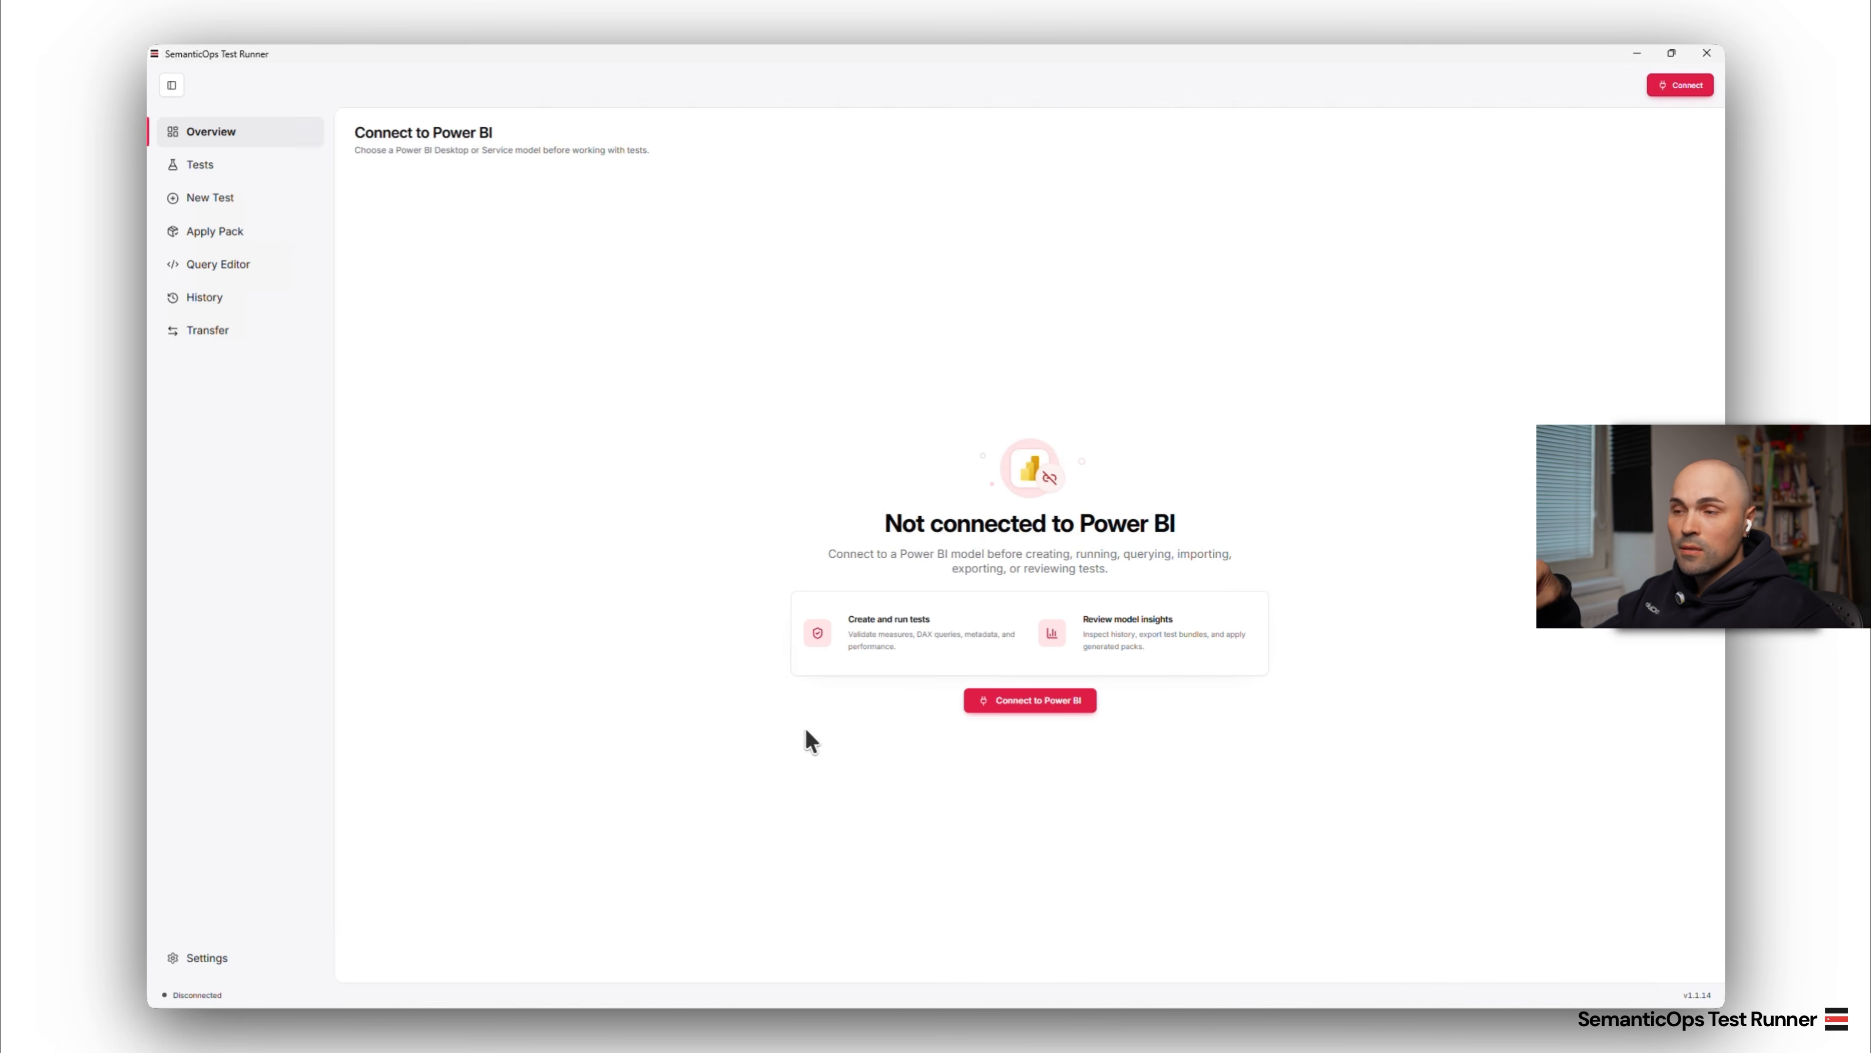
- View the Power BI Service workspaces offered for connection, and close the dialog without connecting
click(1024, 704)
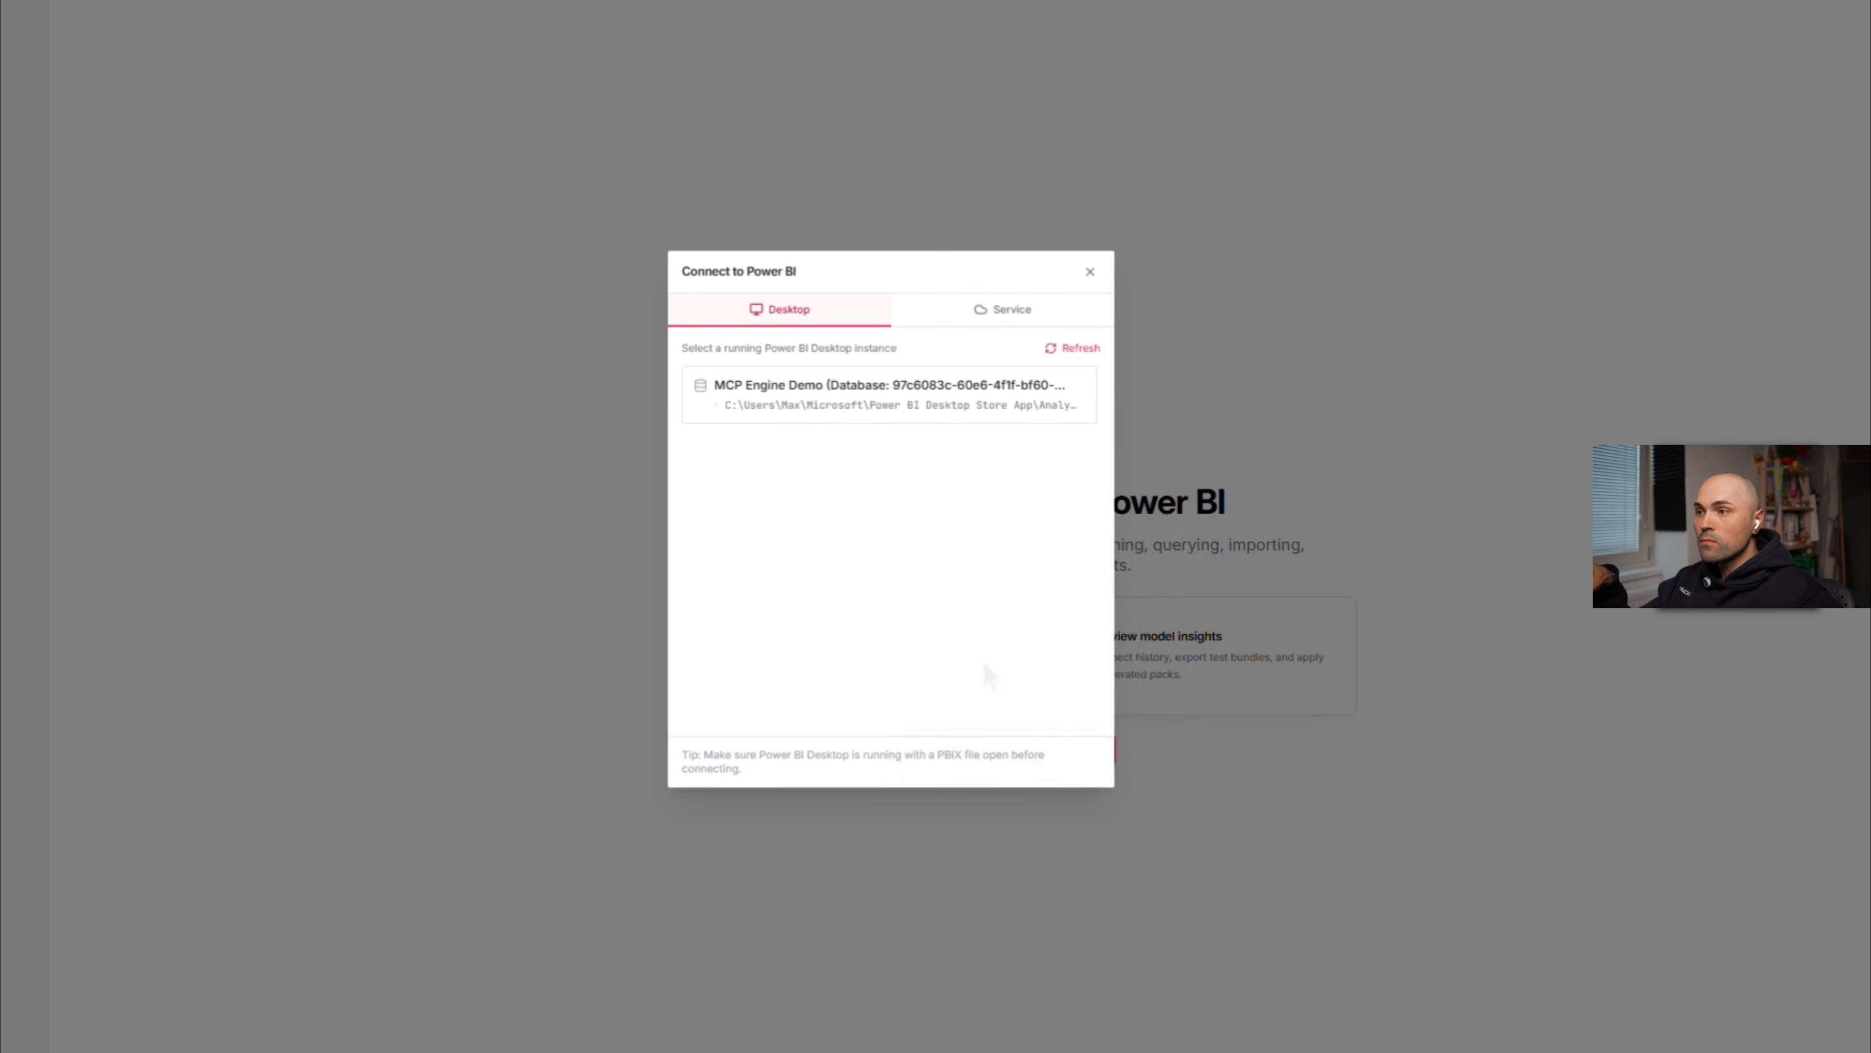
click(983, 306)
click(919, 582)
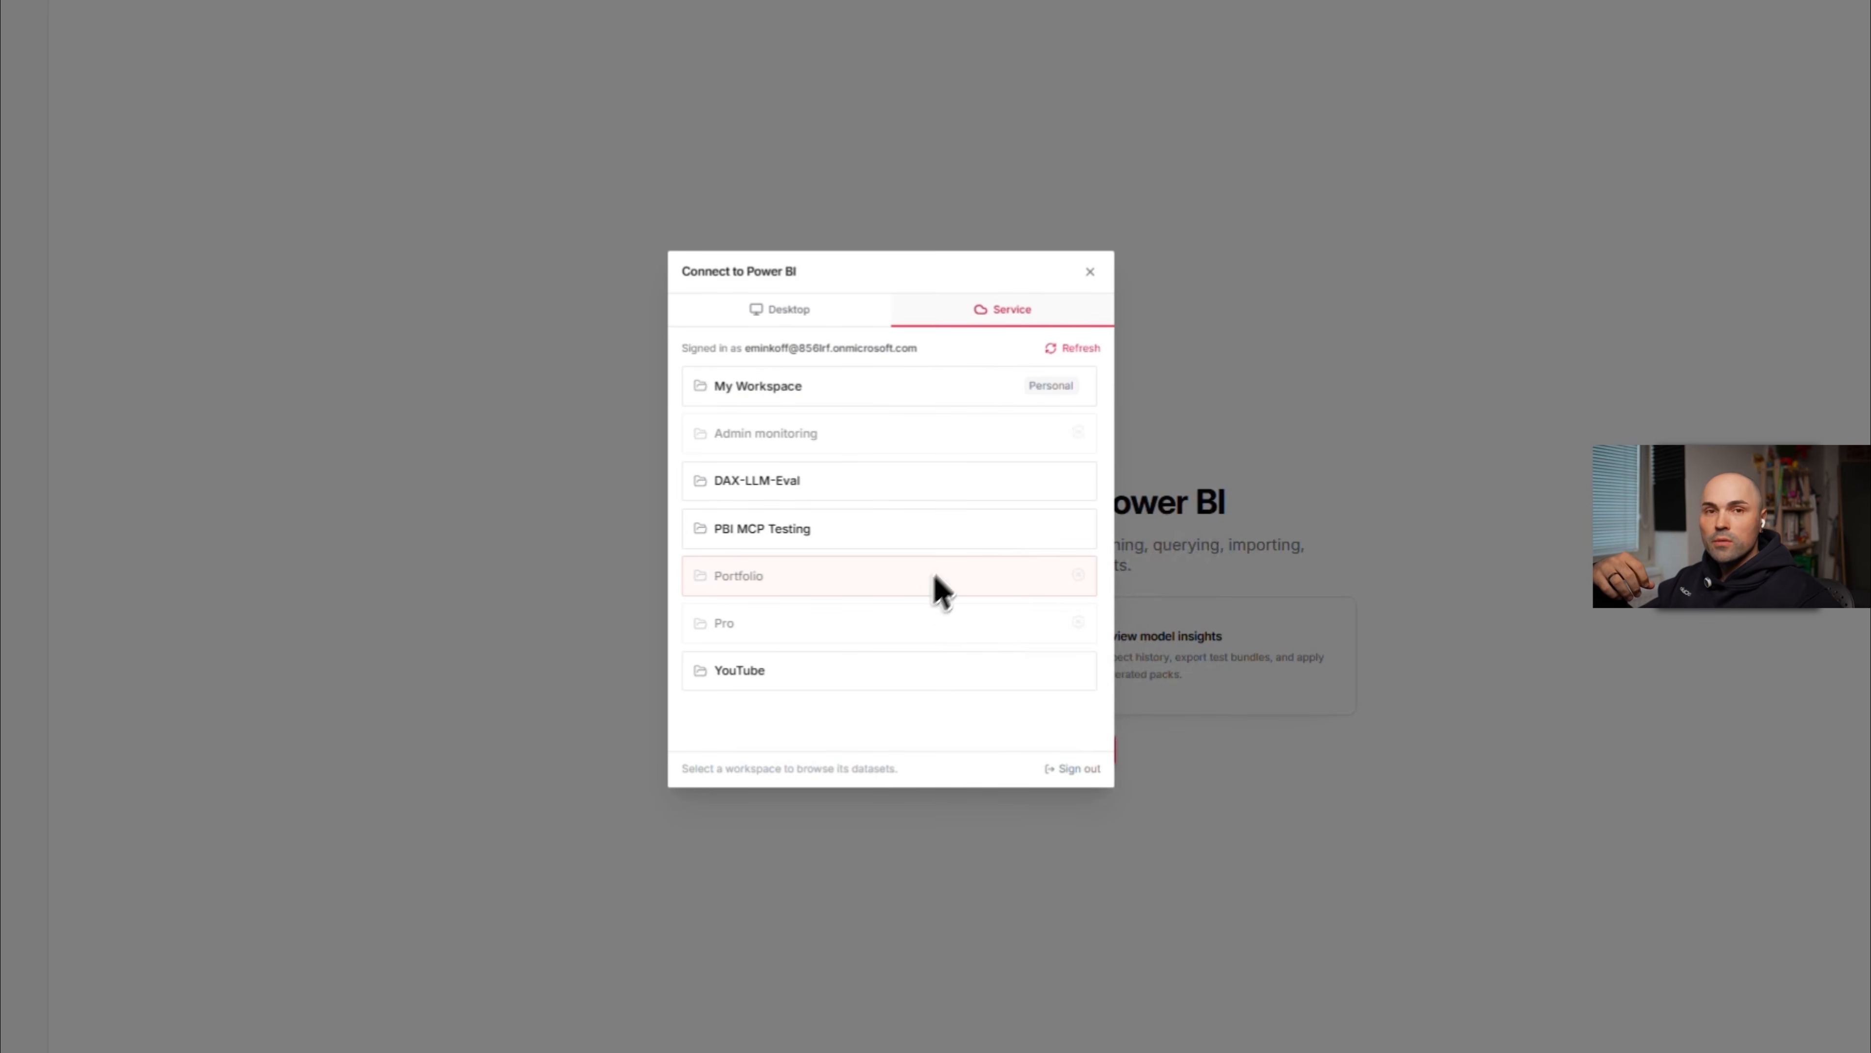
click(1089, 271)
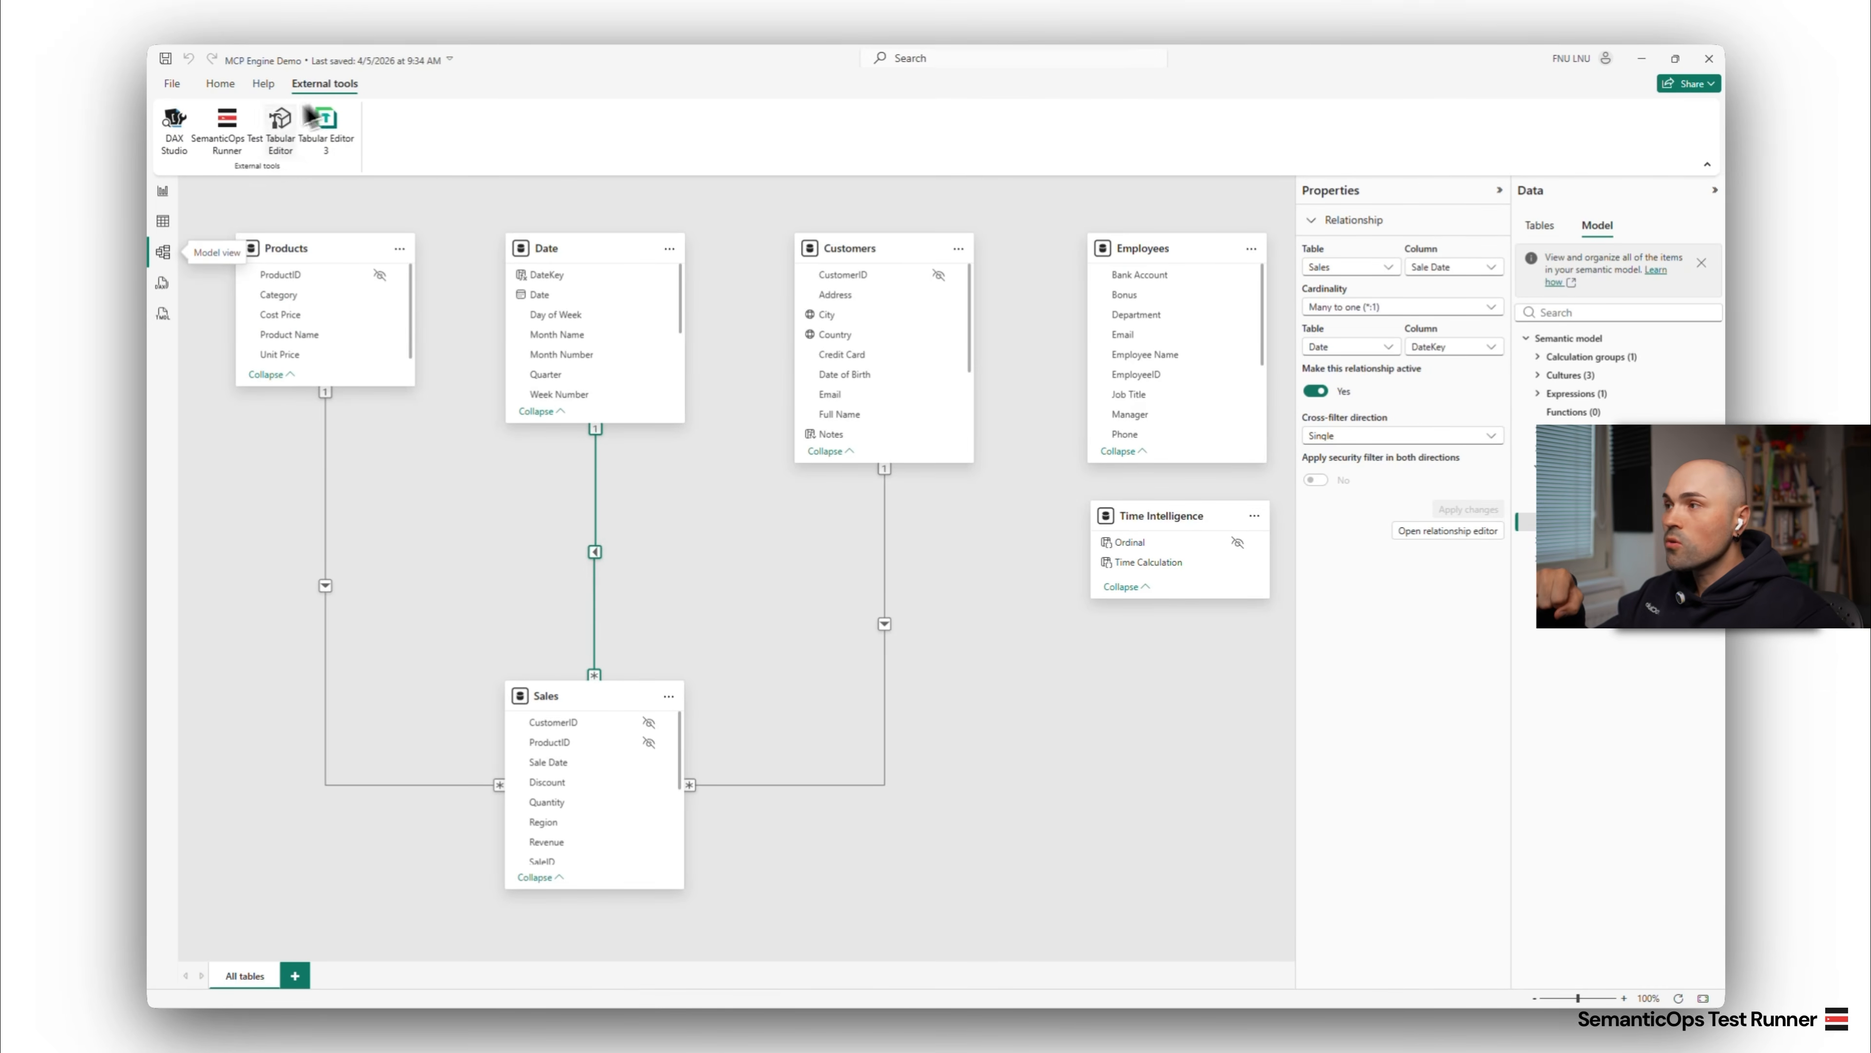
- Launch SemanticOps Test Runner from Power BI Desktop and connect it to the running MCP Engine Demo desktop model
click(227, 142)
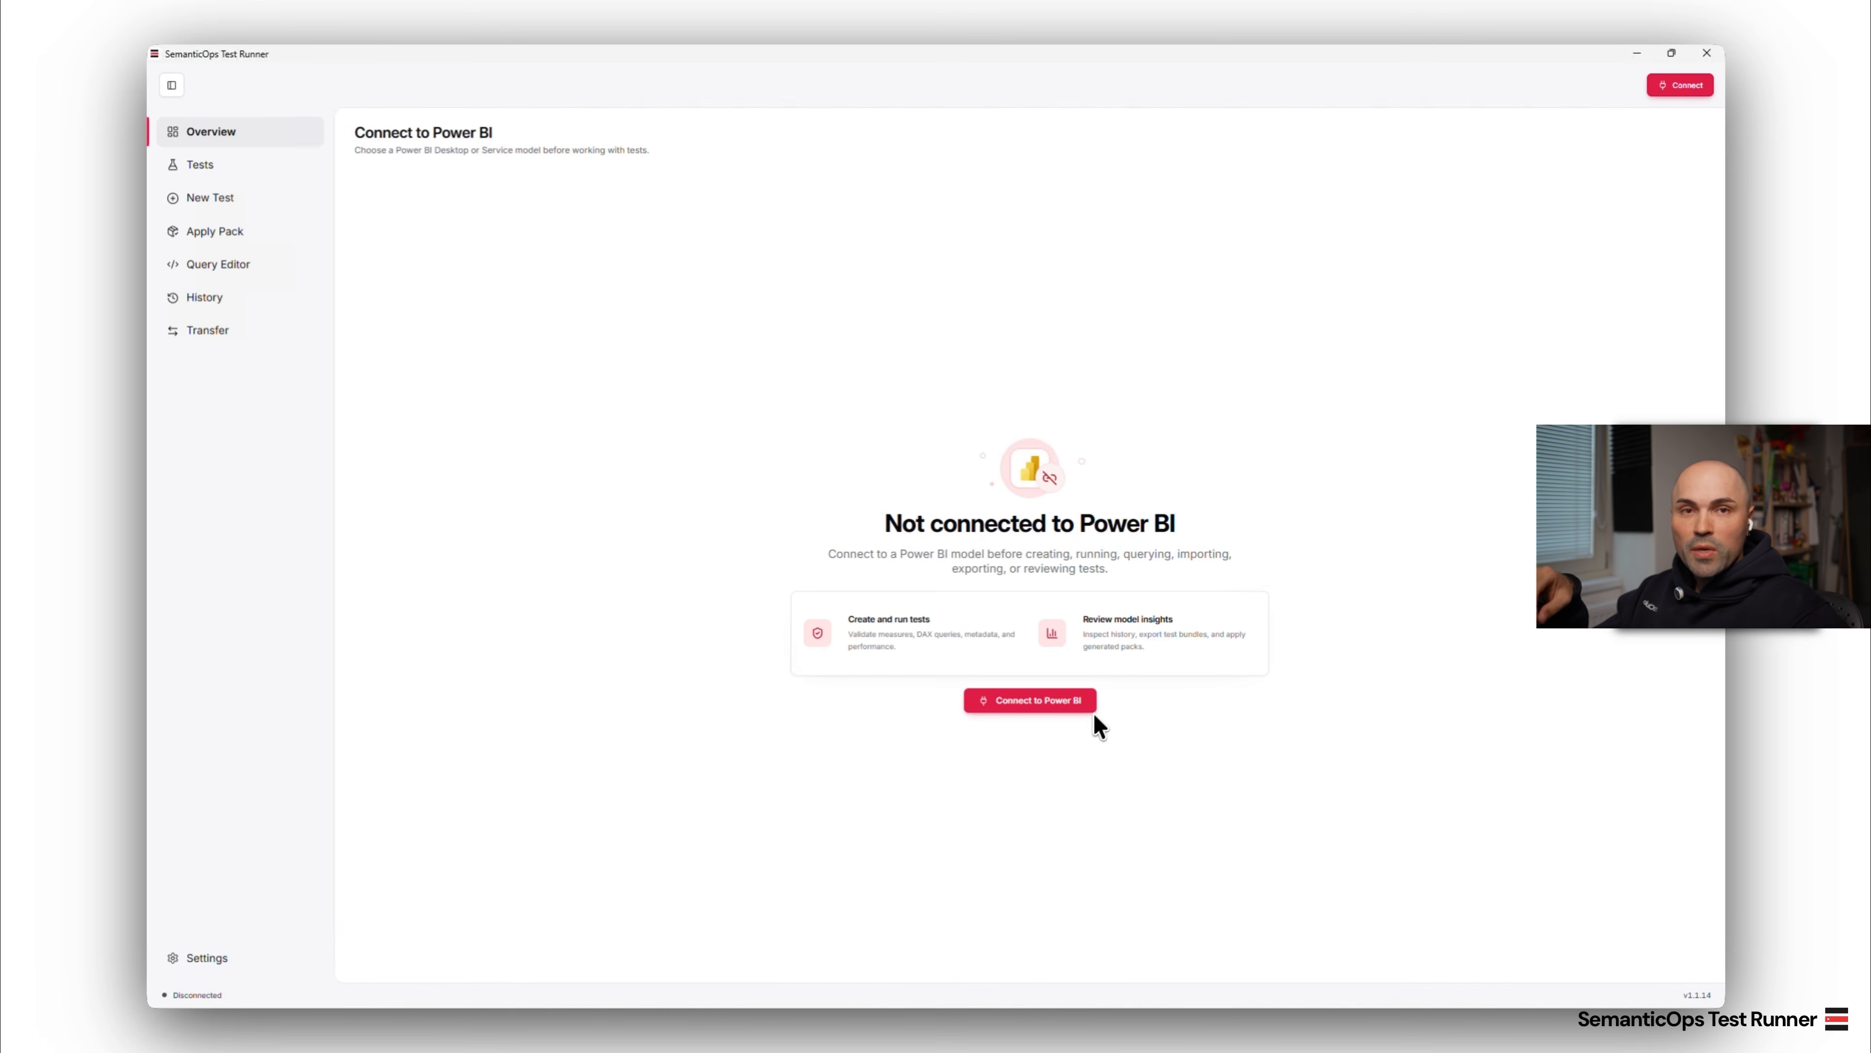
click(1075, 704)
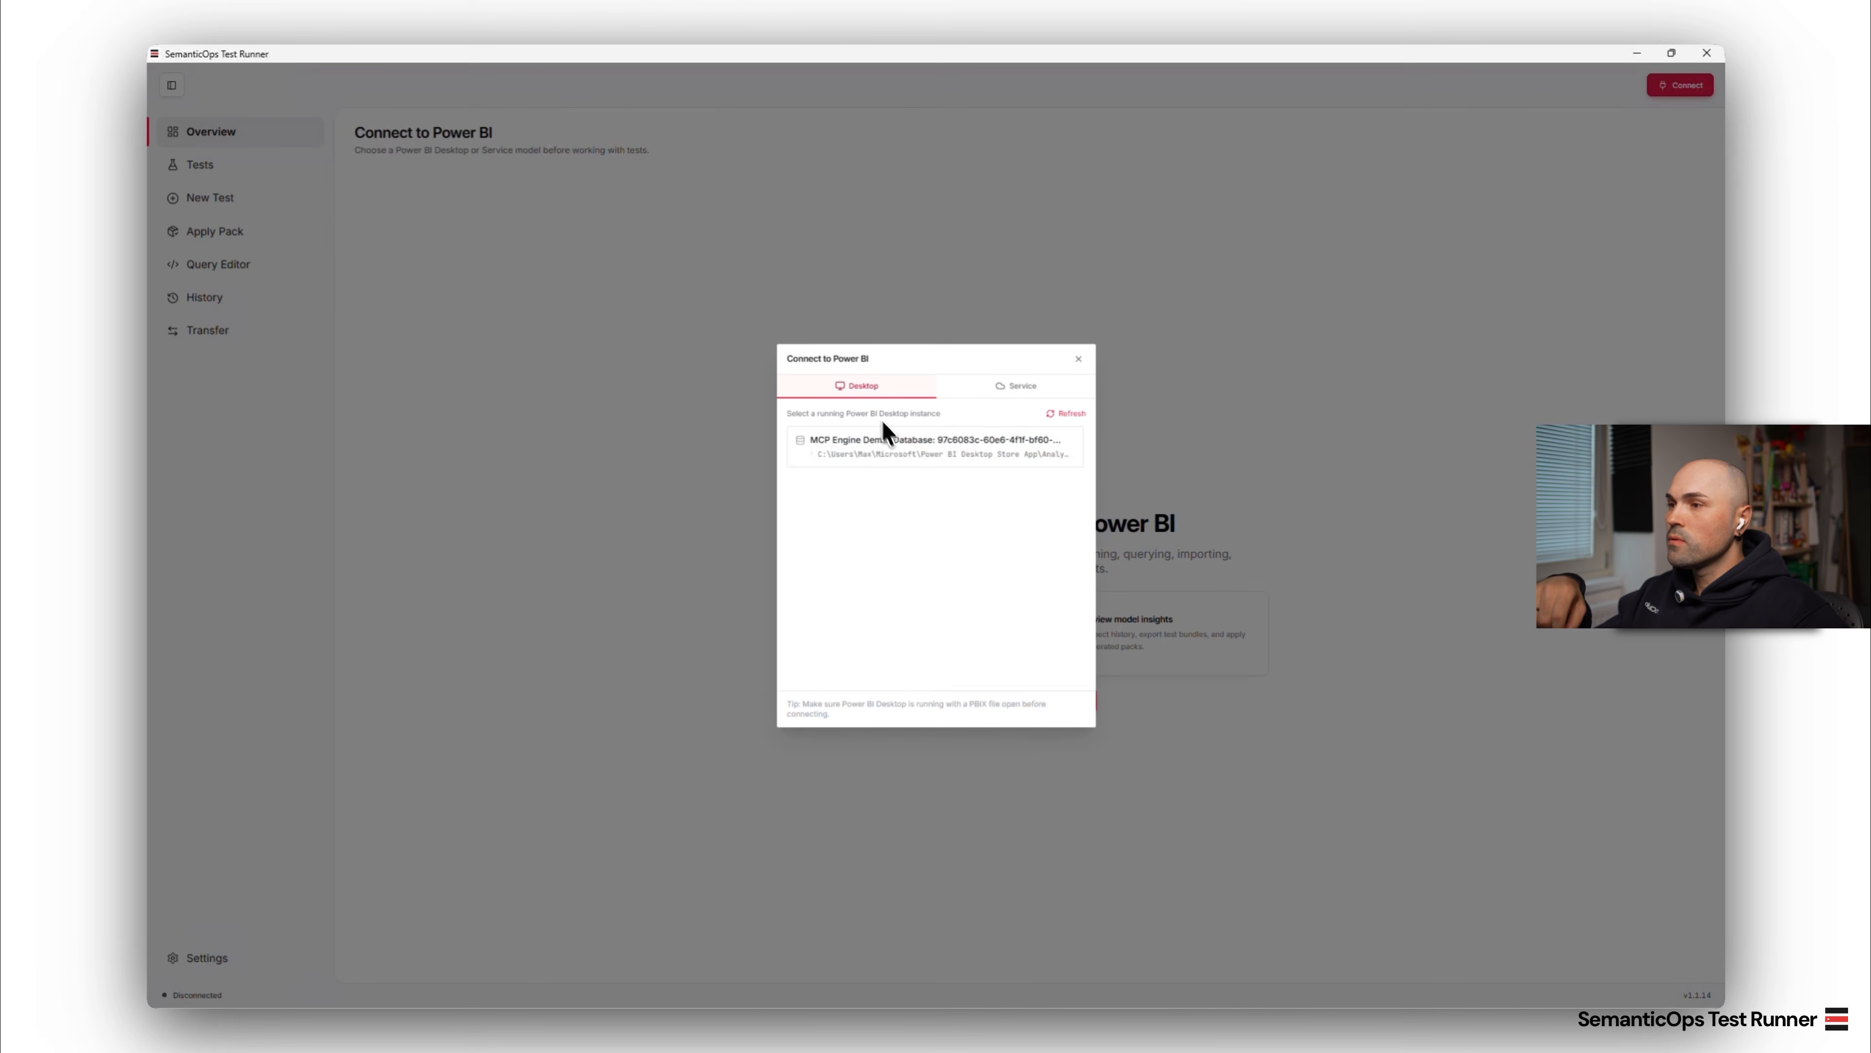
click(888, 442)
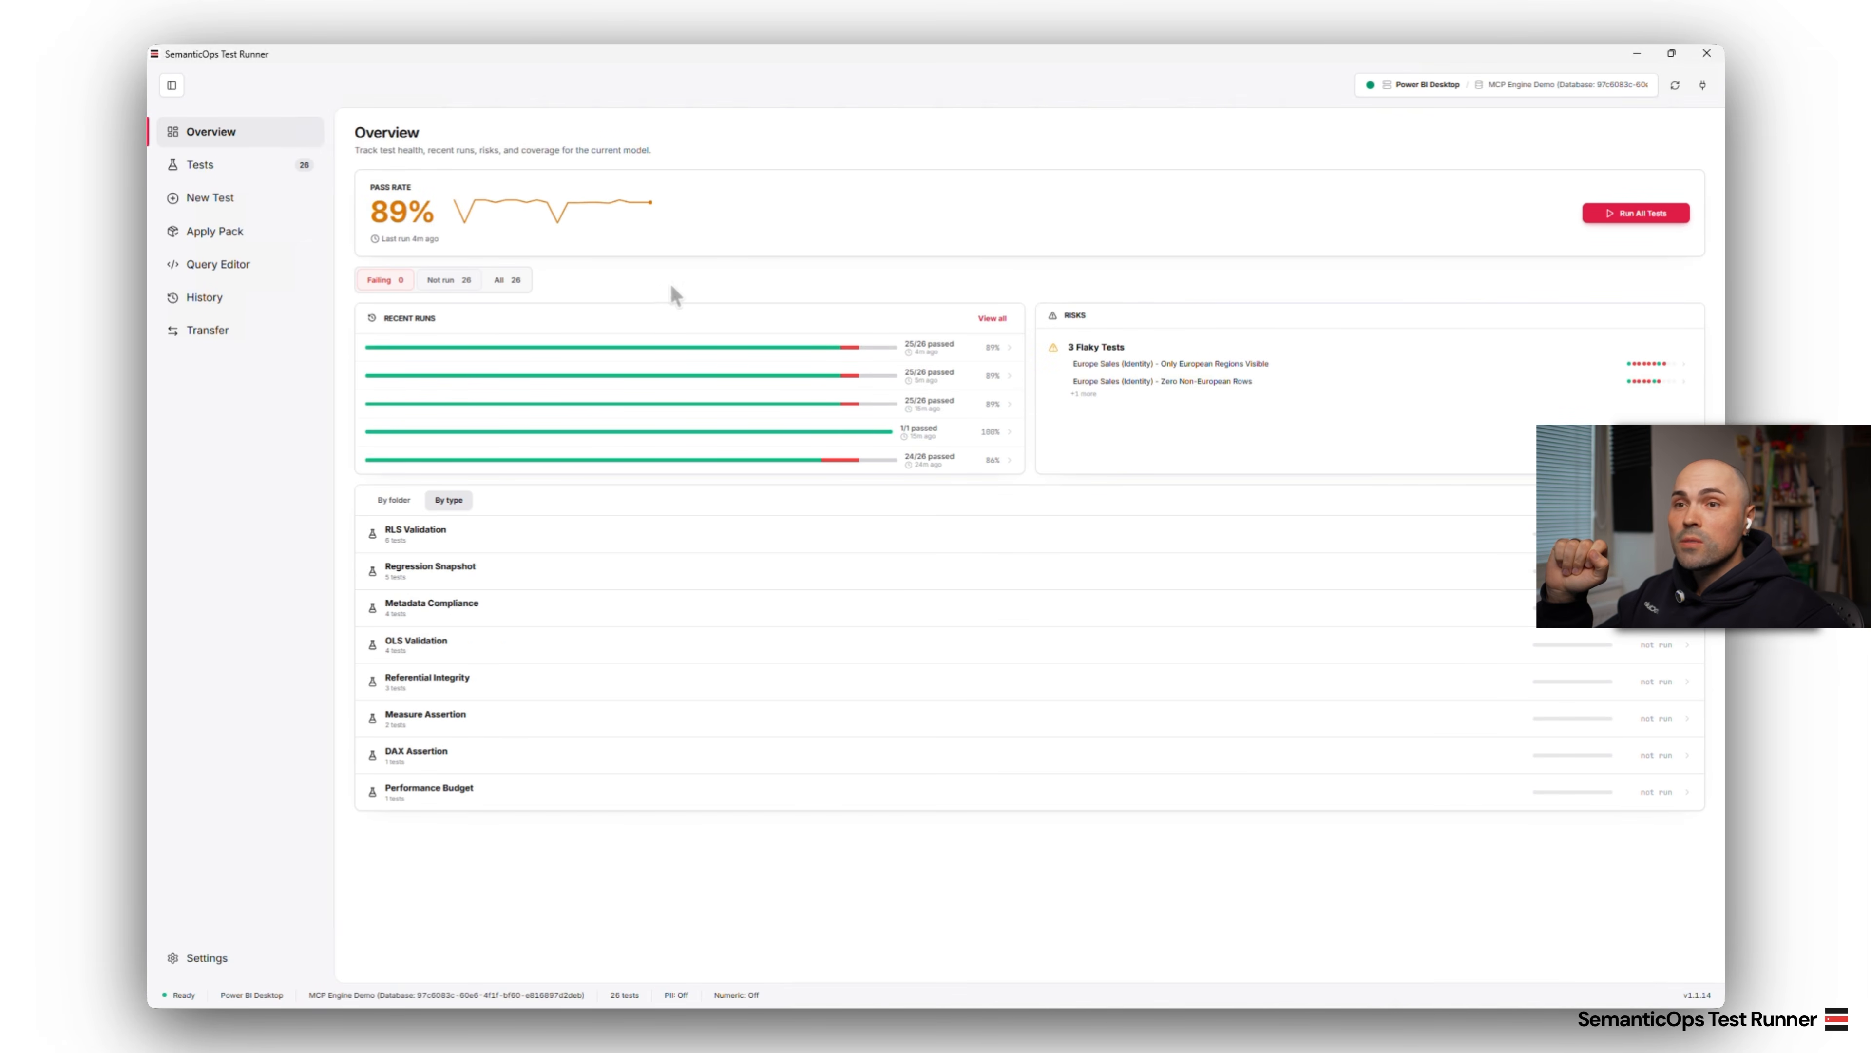
- Run all tests on the connected model and review the failed tests as well as the full unfiltered test list
click(1632, 214)
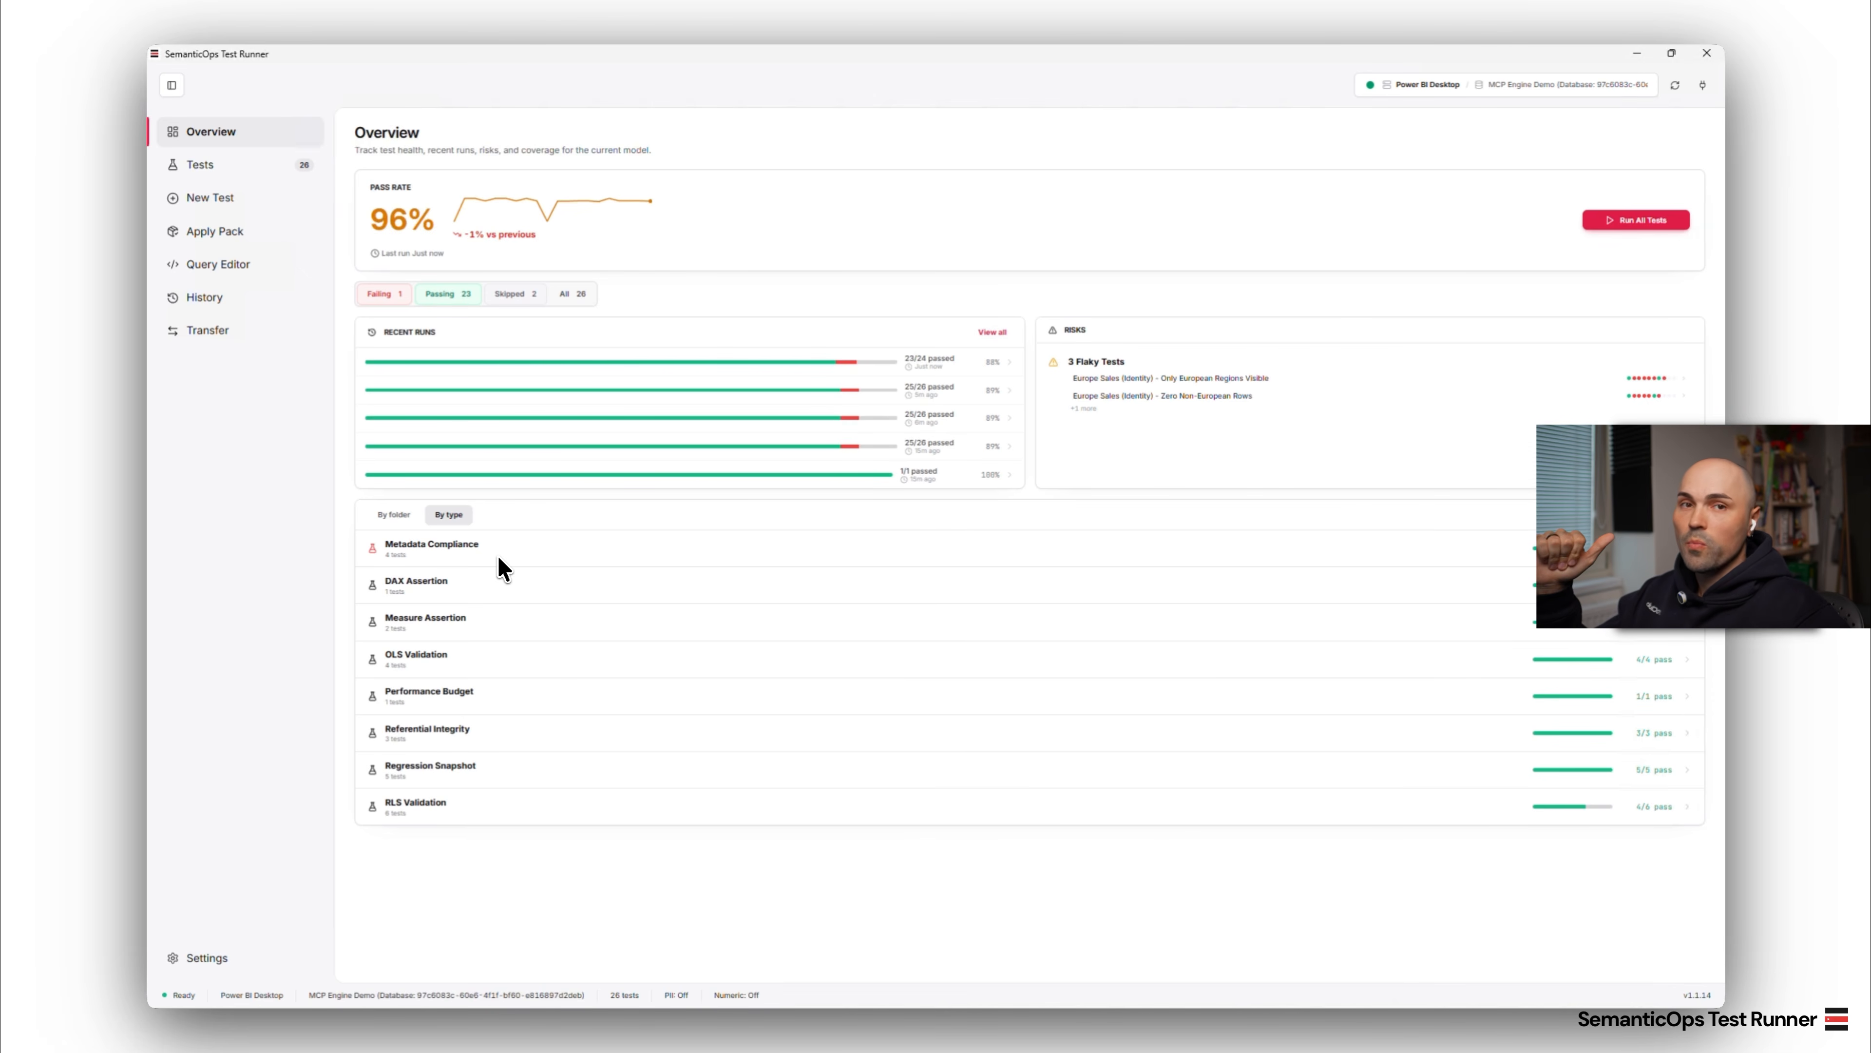
click(381, 293)
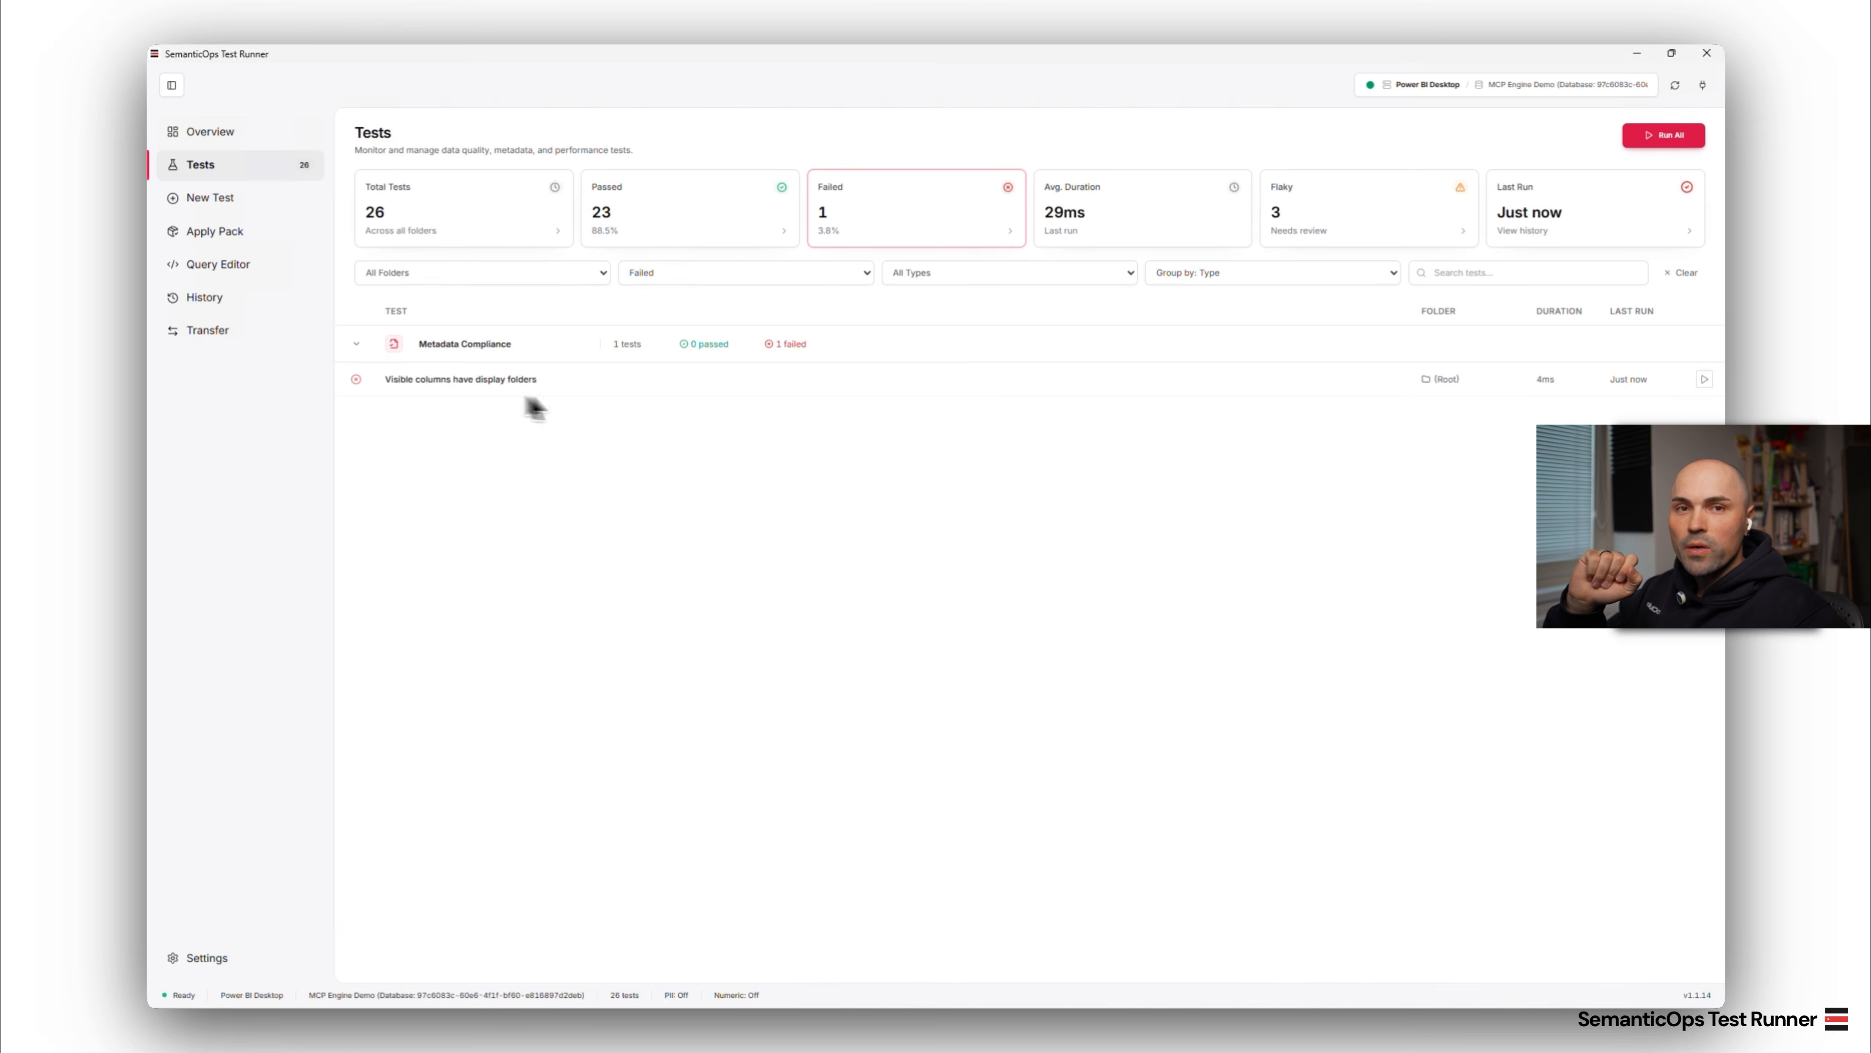
click(1681, 273)
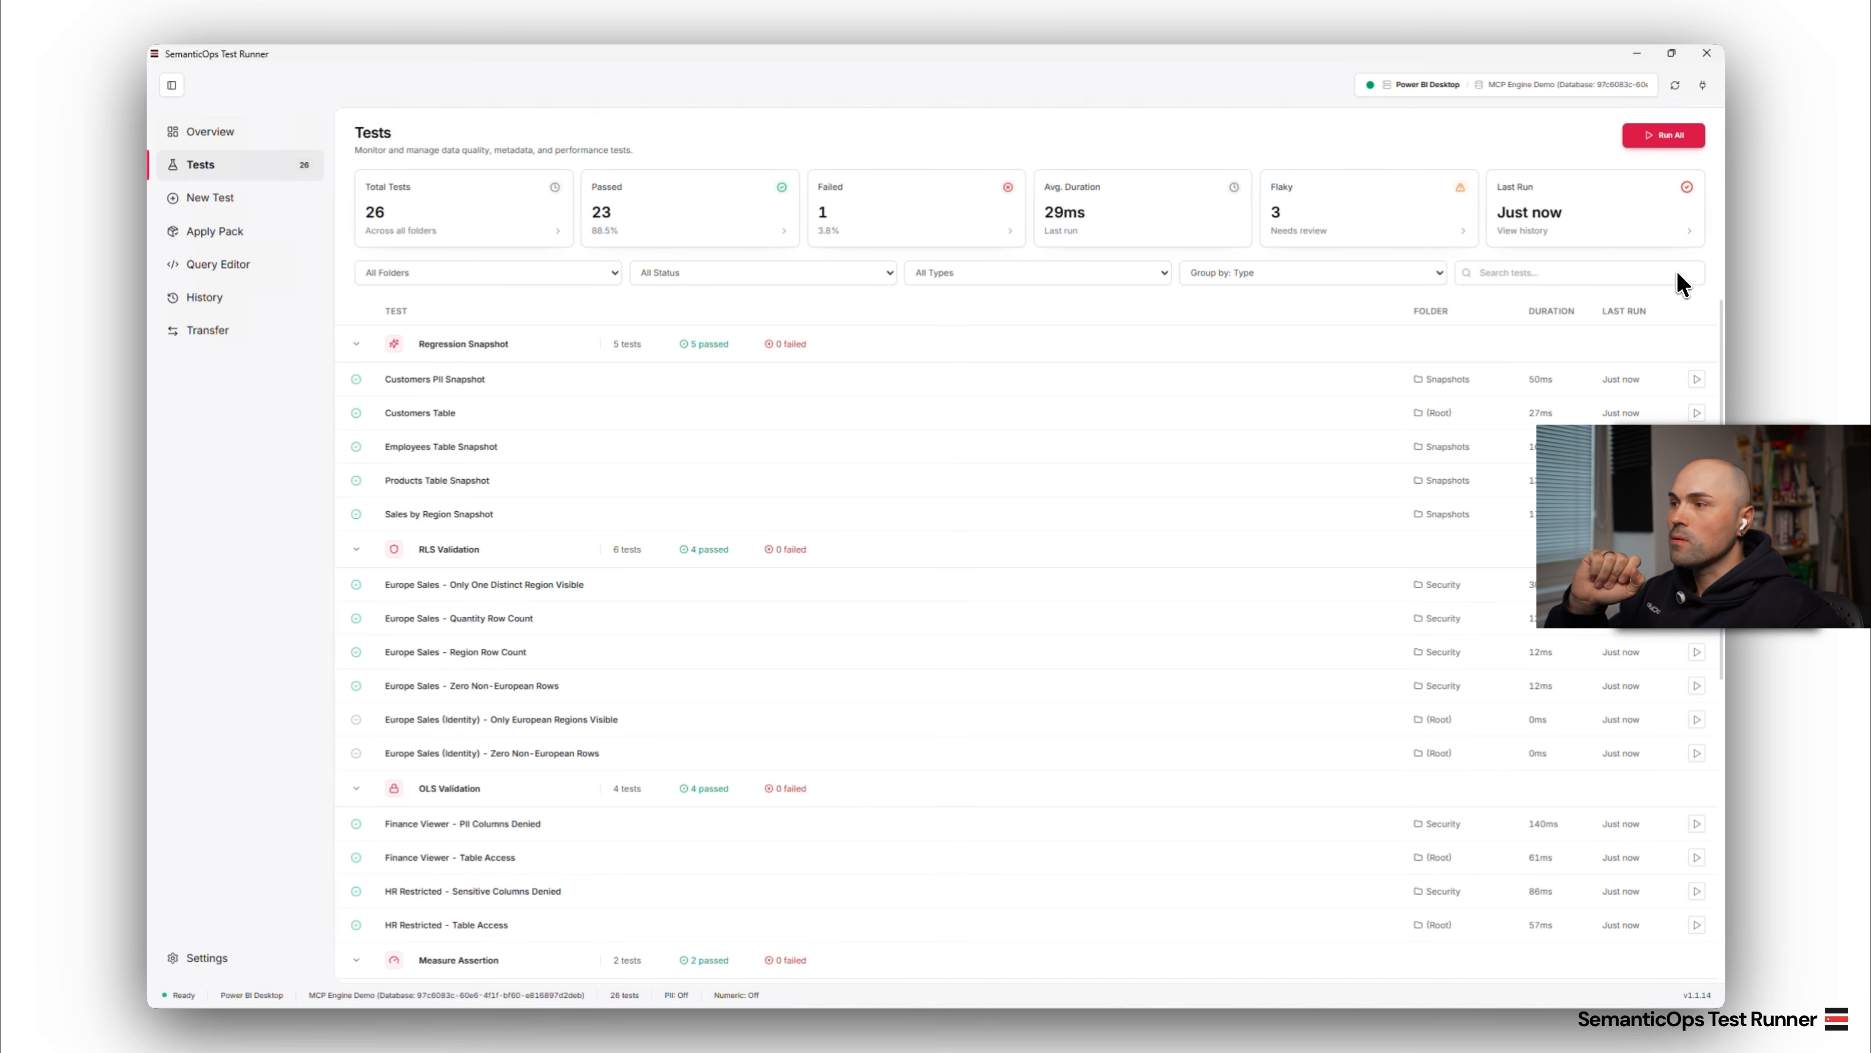
scroll(873, 492, down, 7)
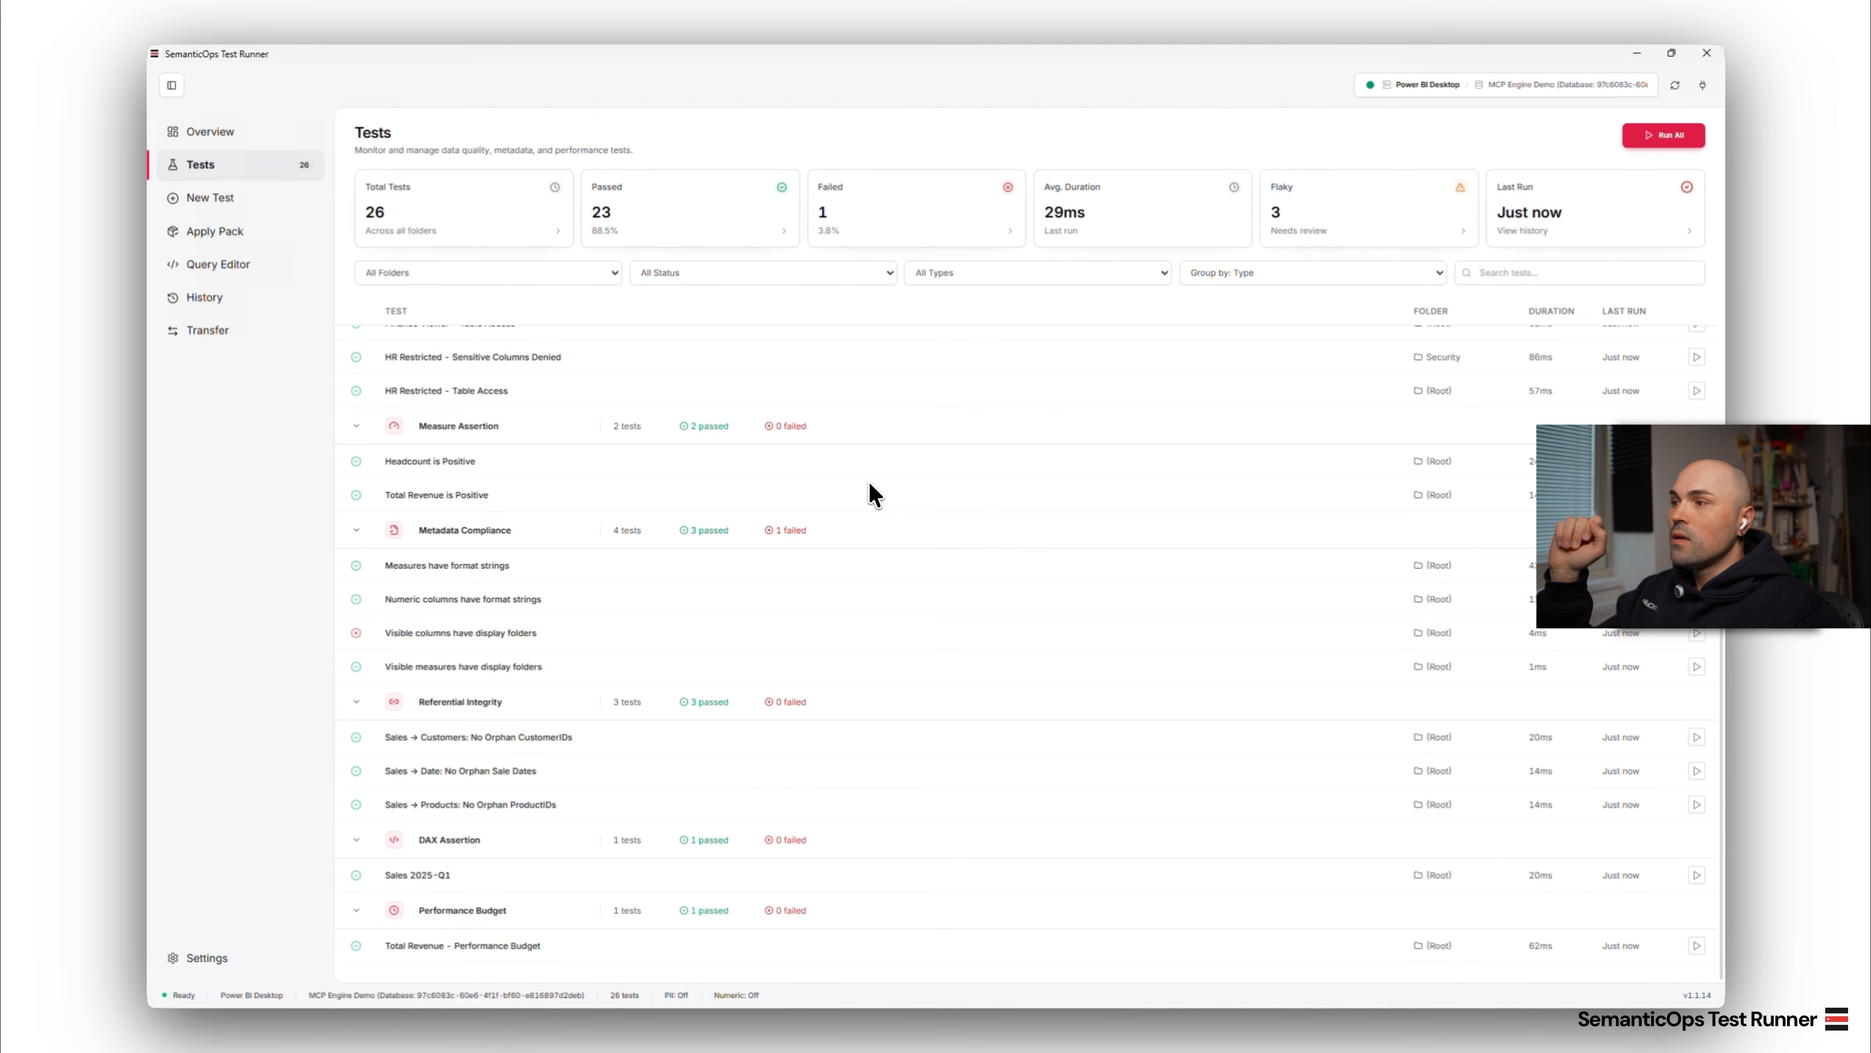
scroll(656, 575, up, 7)
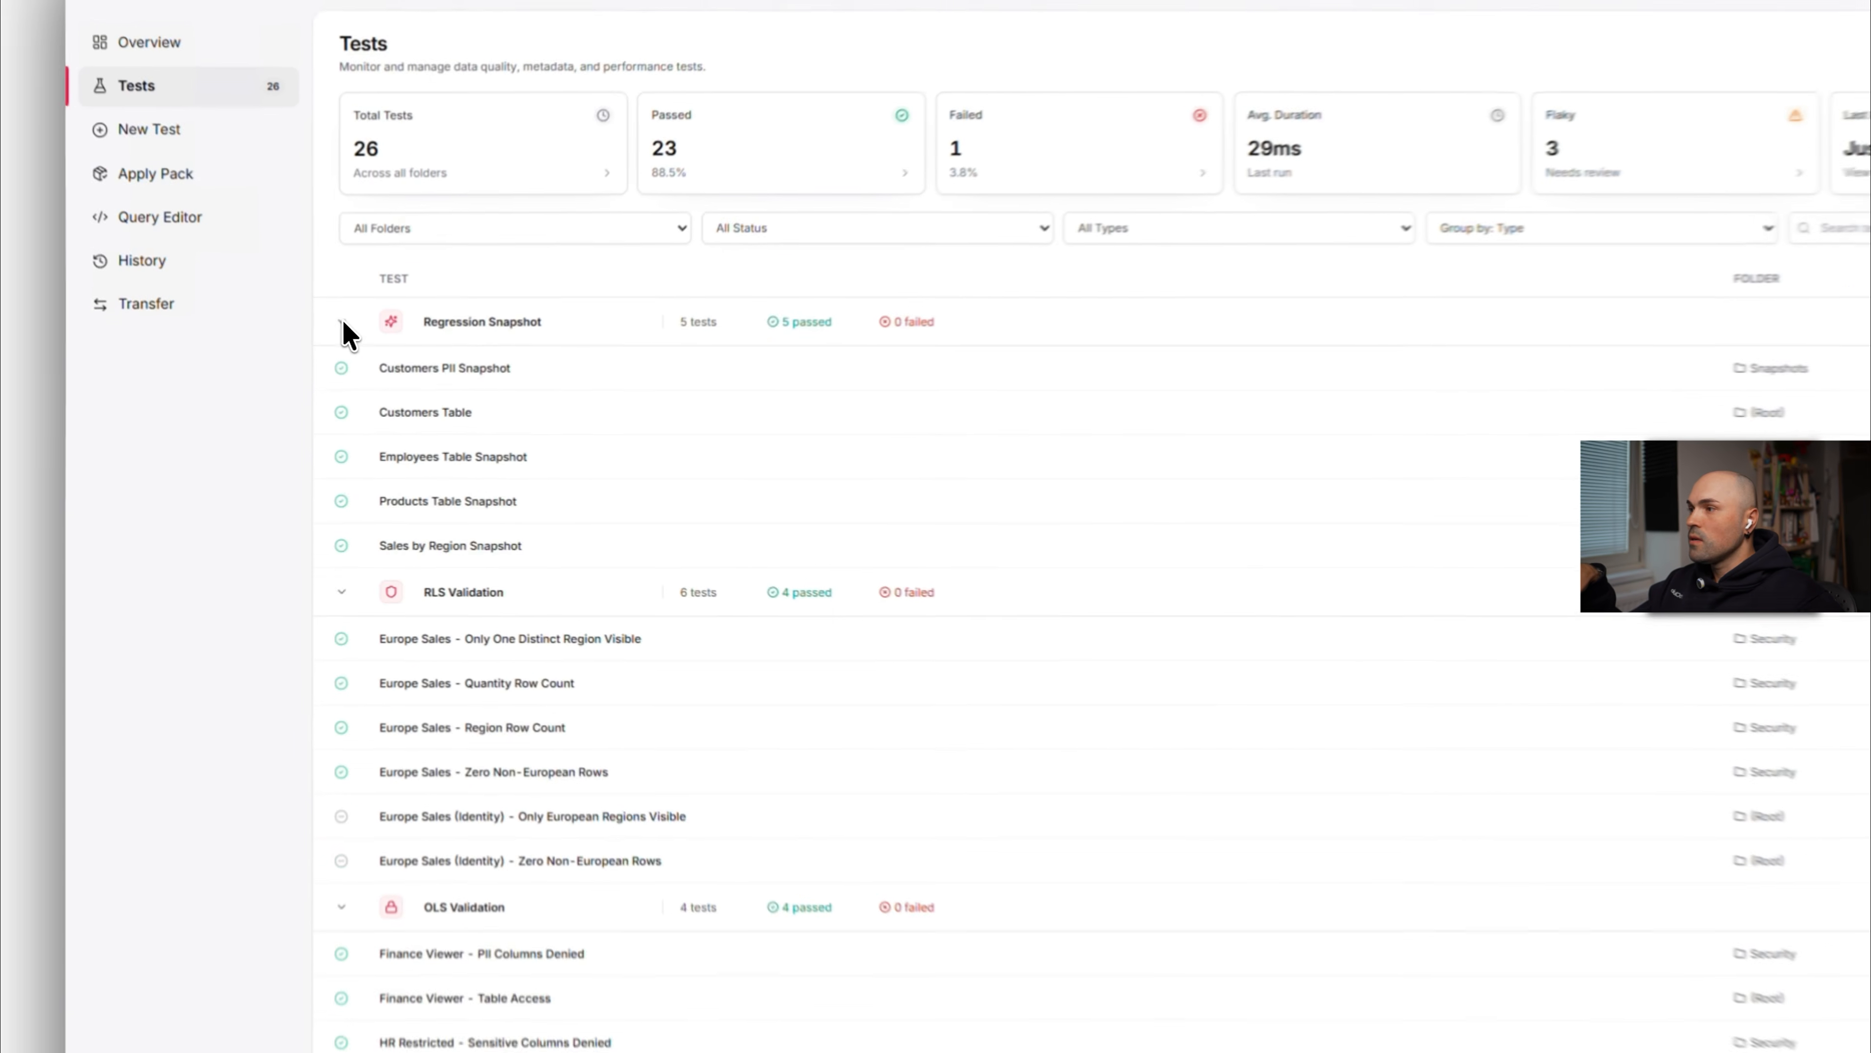
- Collapse every test type group in the test list, from Regression Snapshot through Performance Budget
click(341, 322)
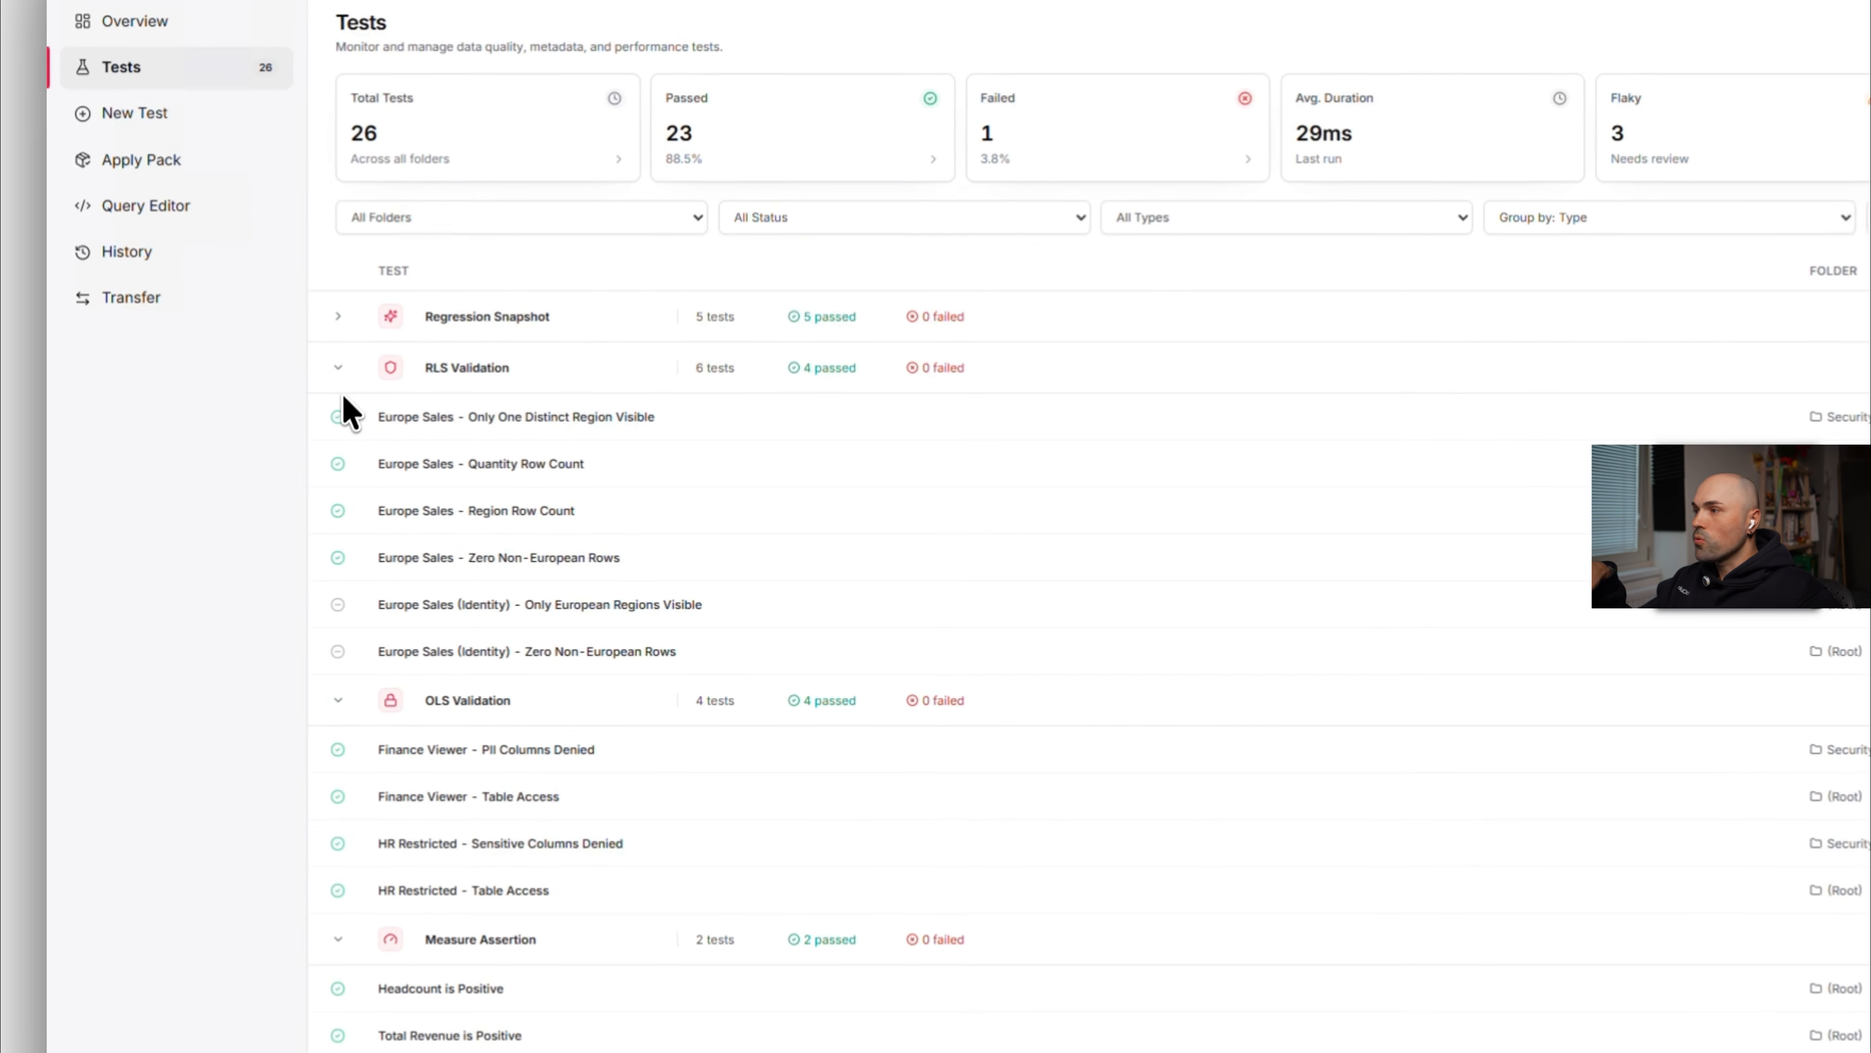
click(339, 367)
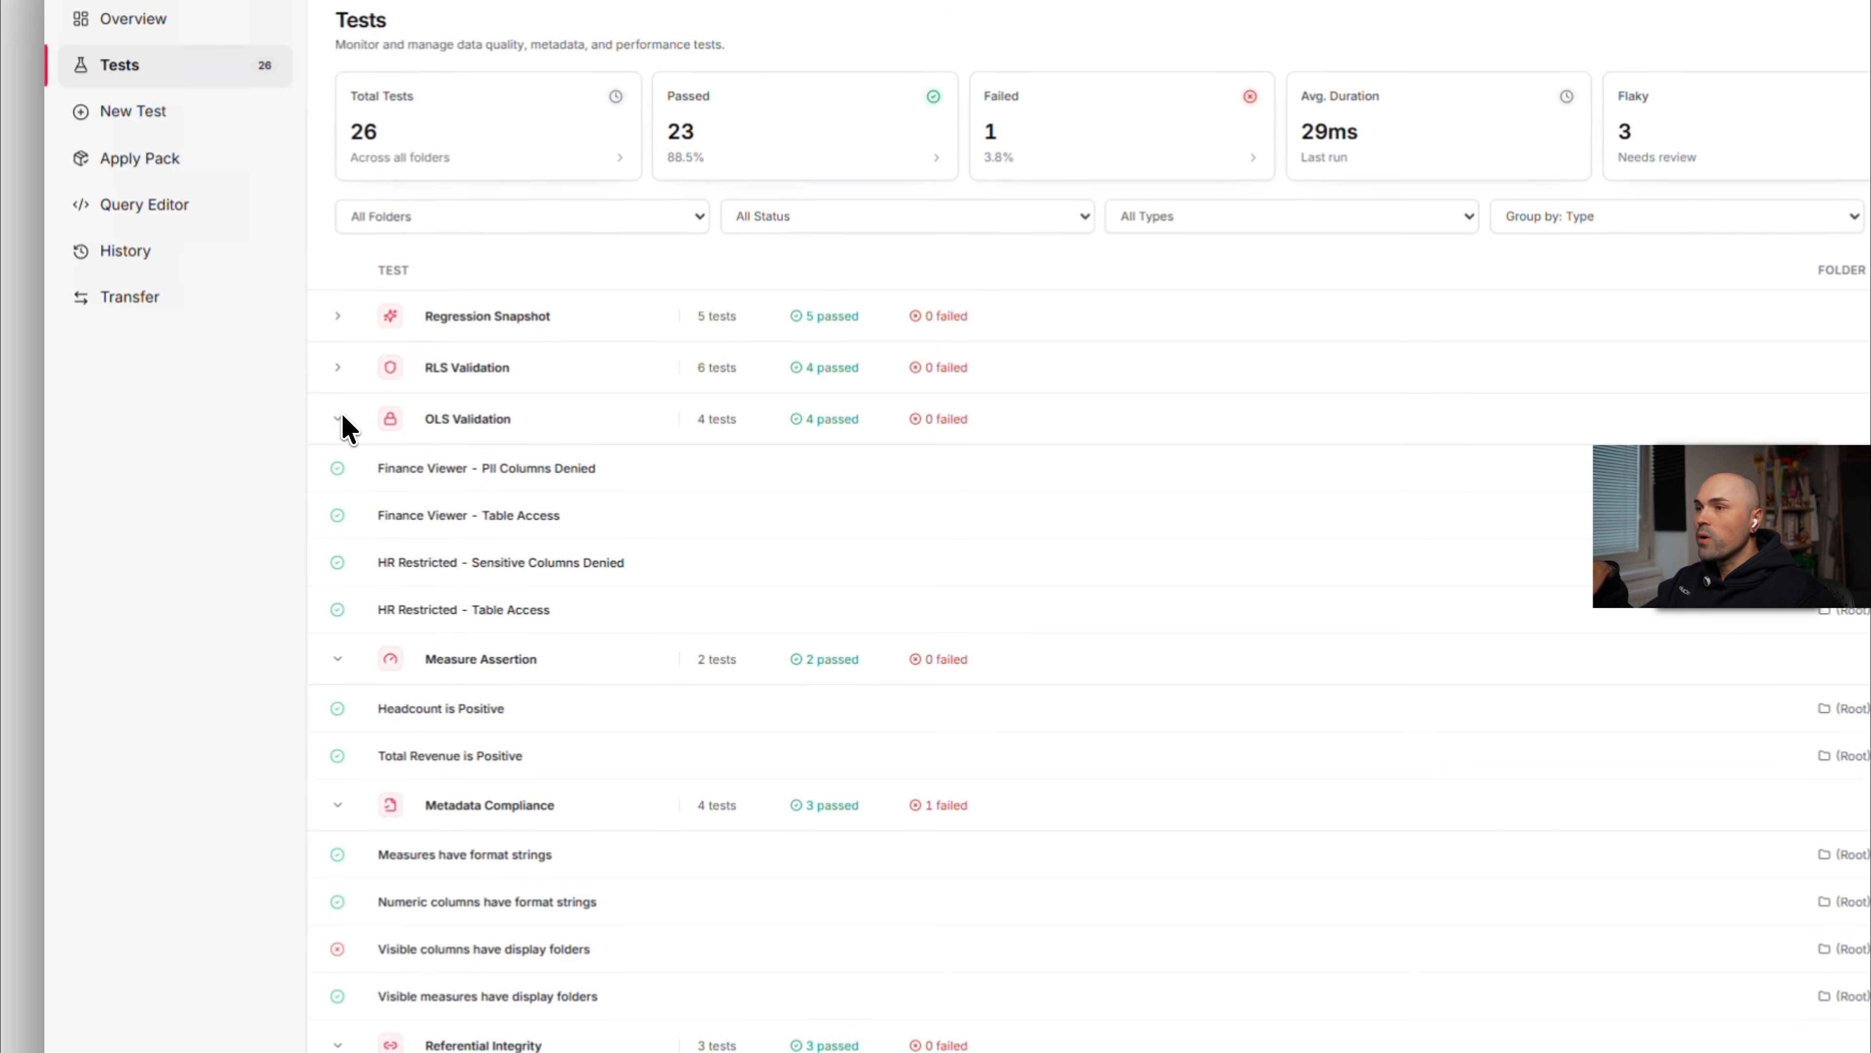
click(341, 421)
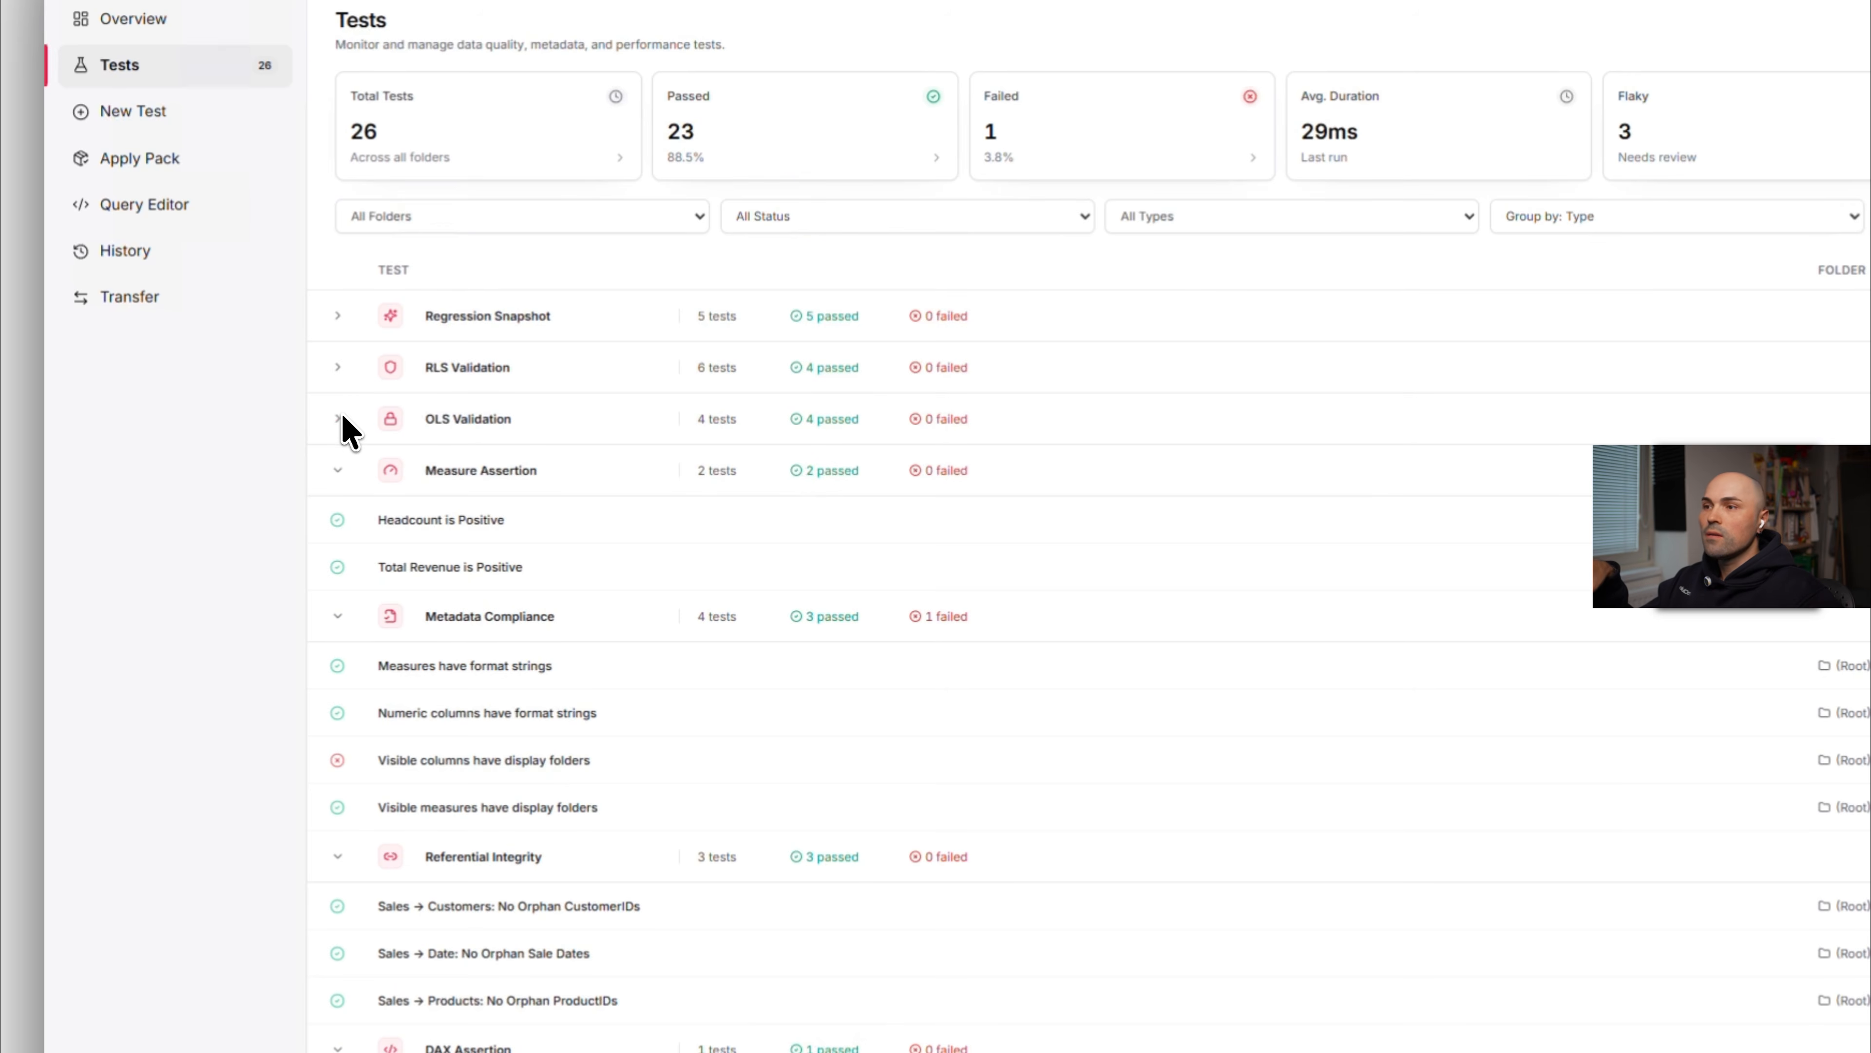
click(350, 473)
click(344, 523)
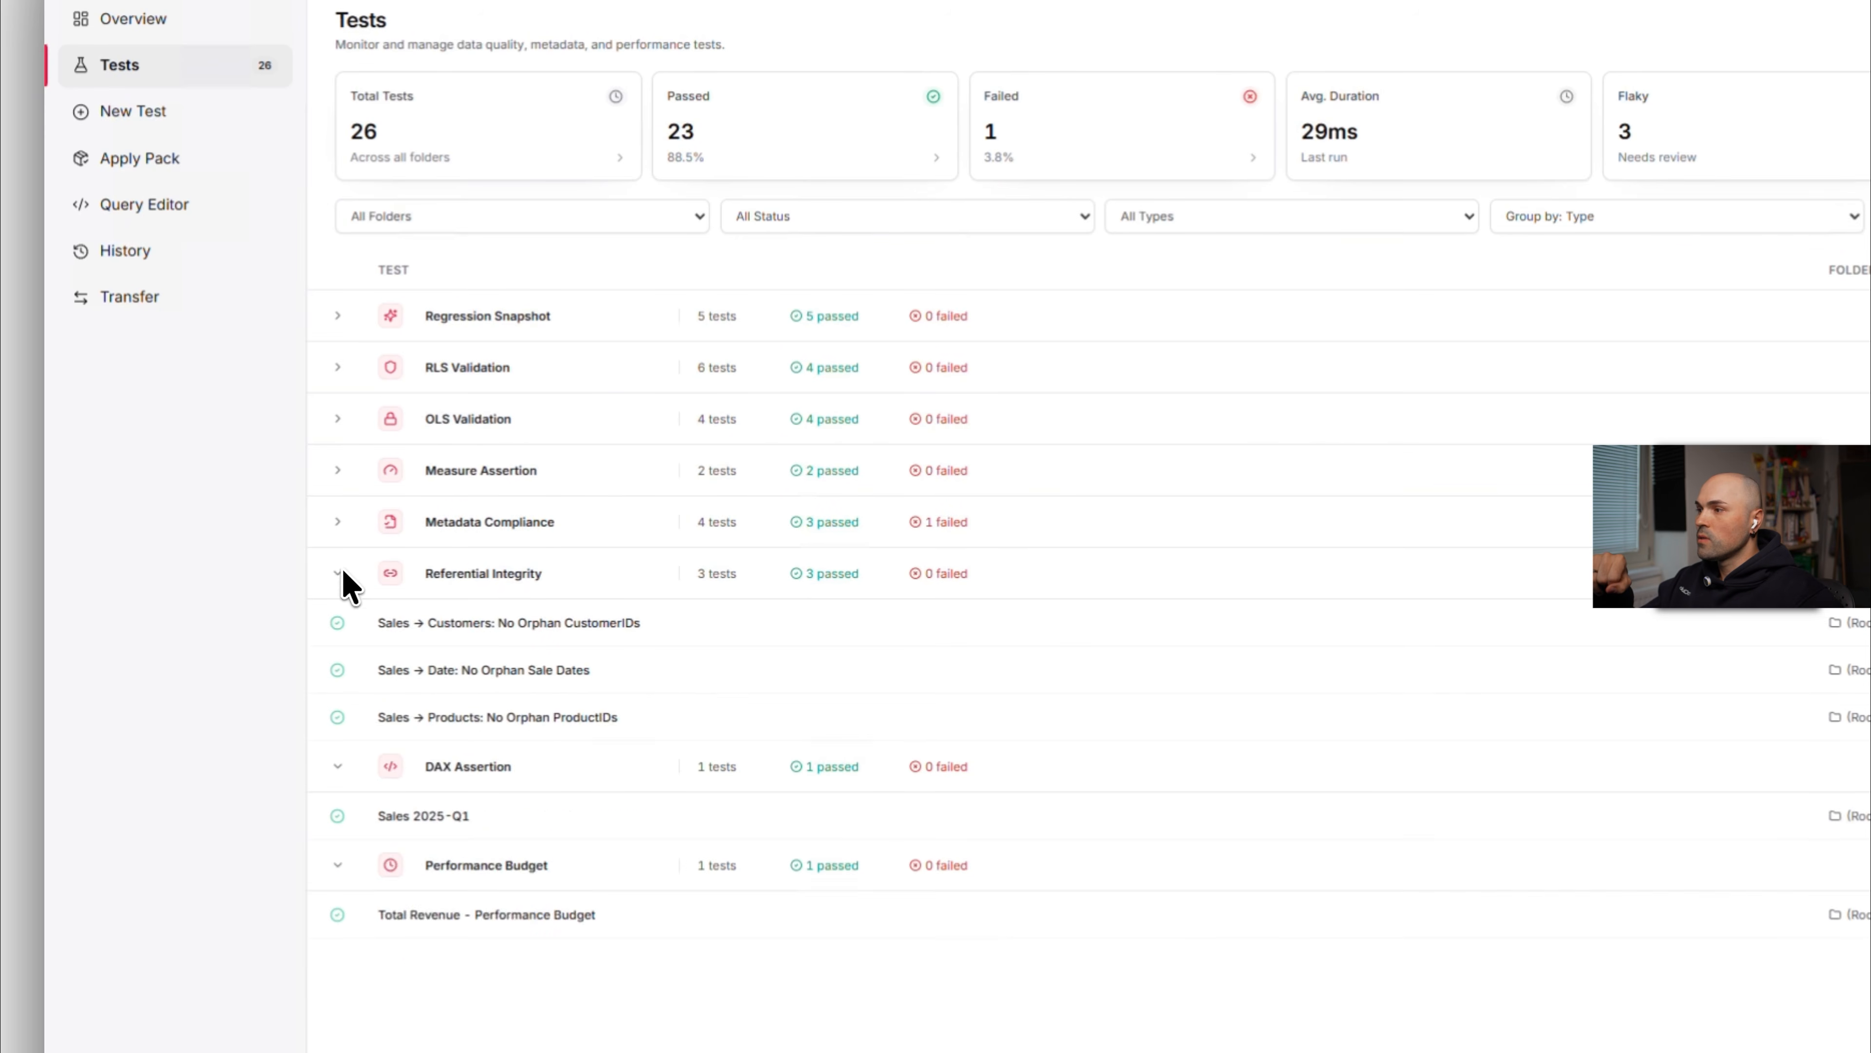
click(341, 575)
click(340, 626)
click(340, 677)
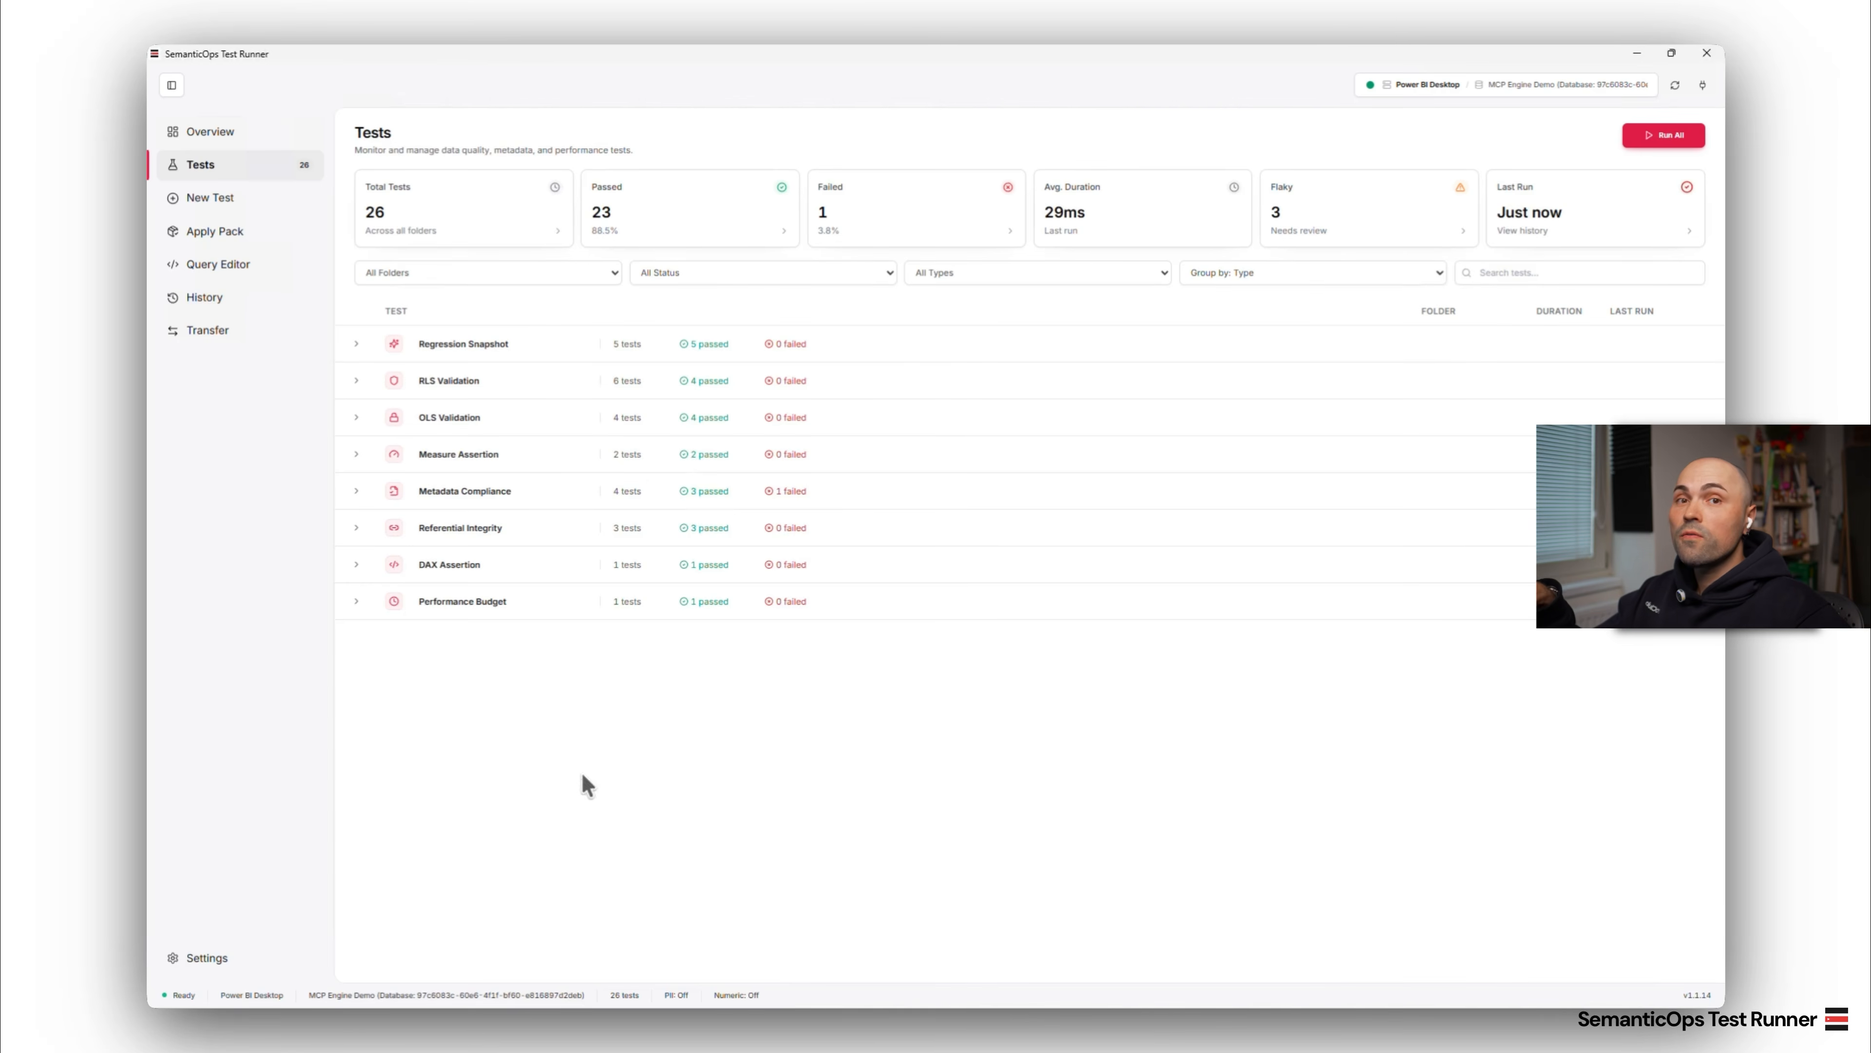
- Review the passed, failed and flaky tests by filtering the list for each, and return to showing all tests
click(210, 197)
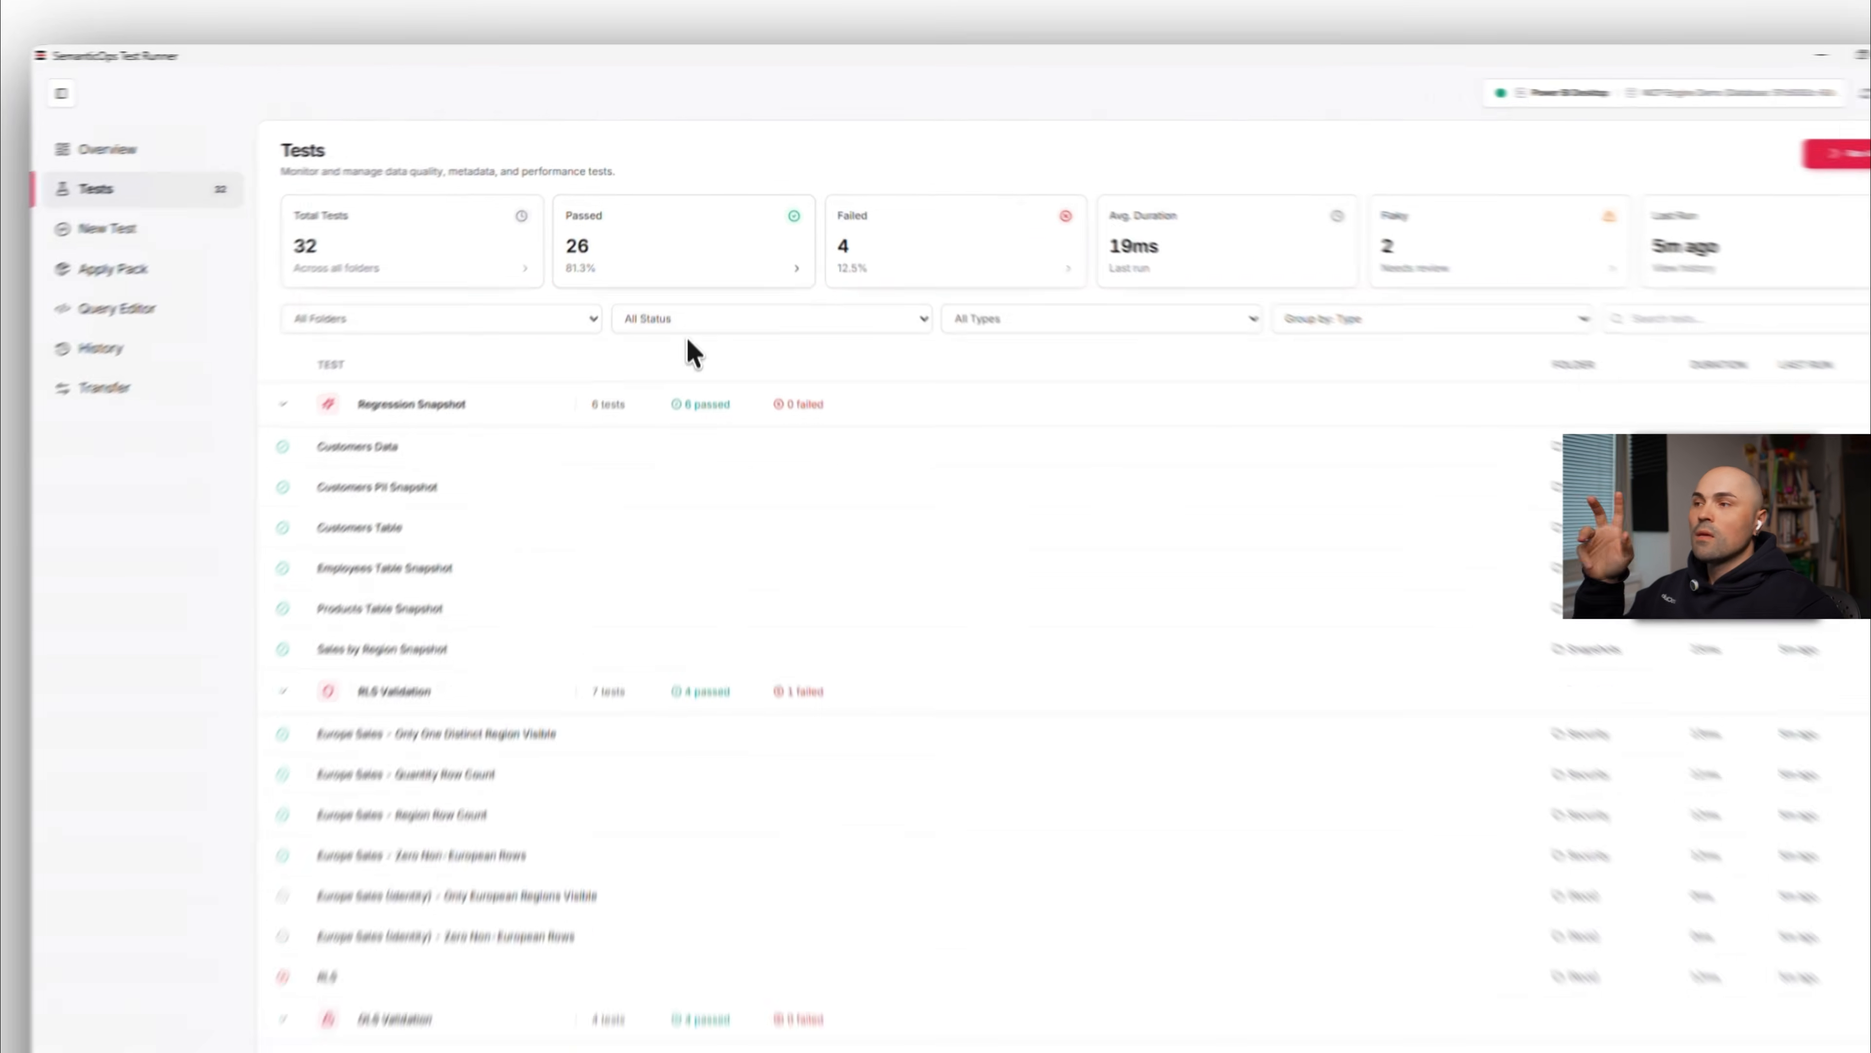
click(701, 250)
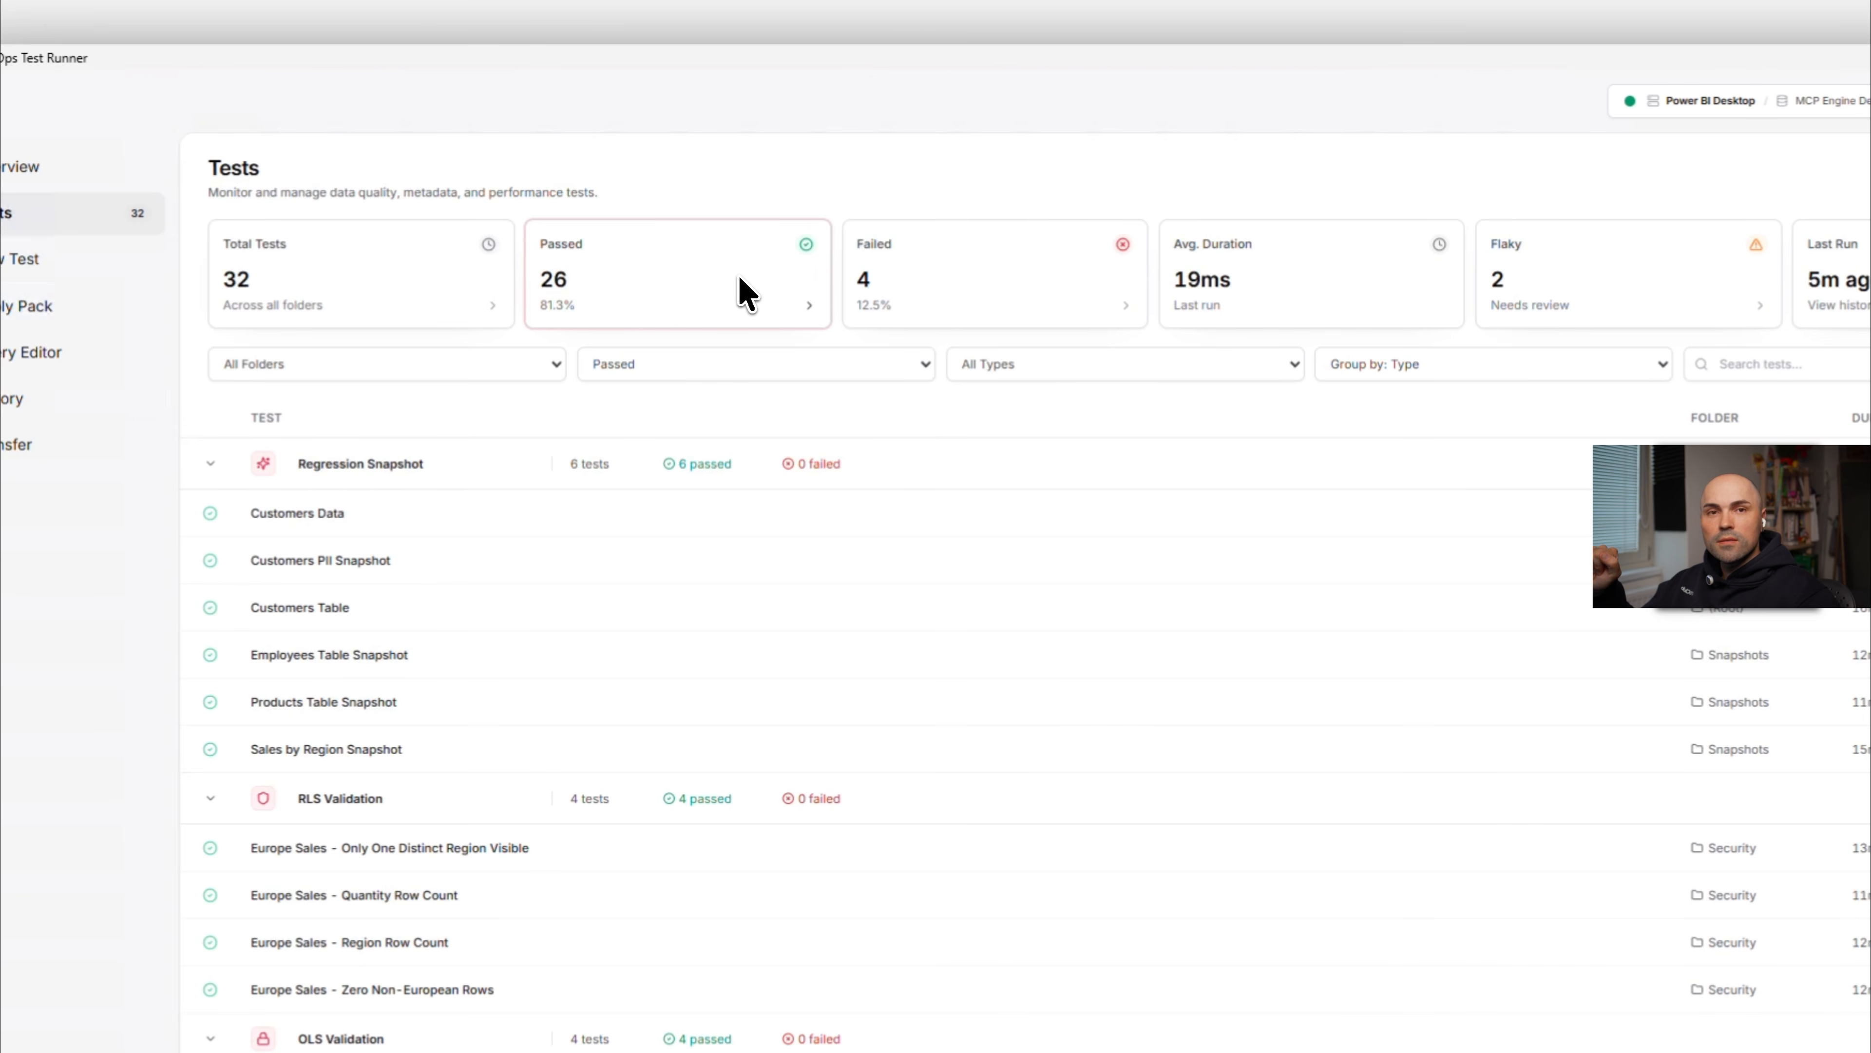
click(1016, 302)
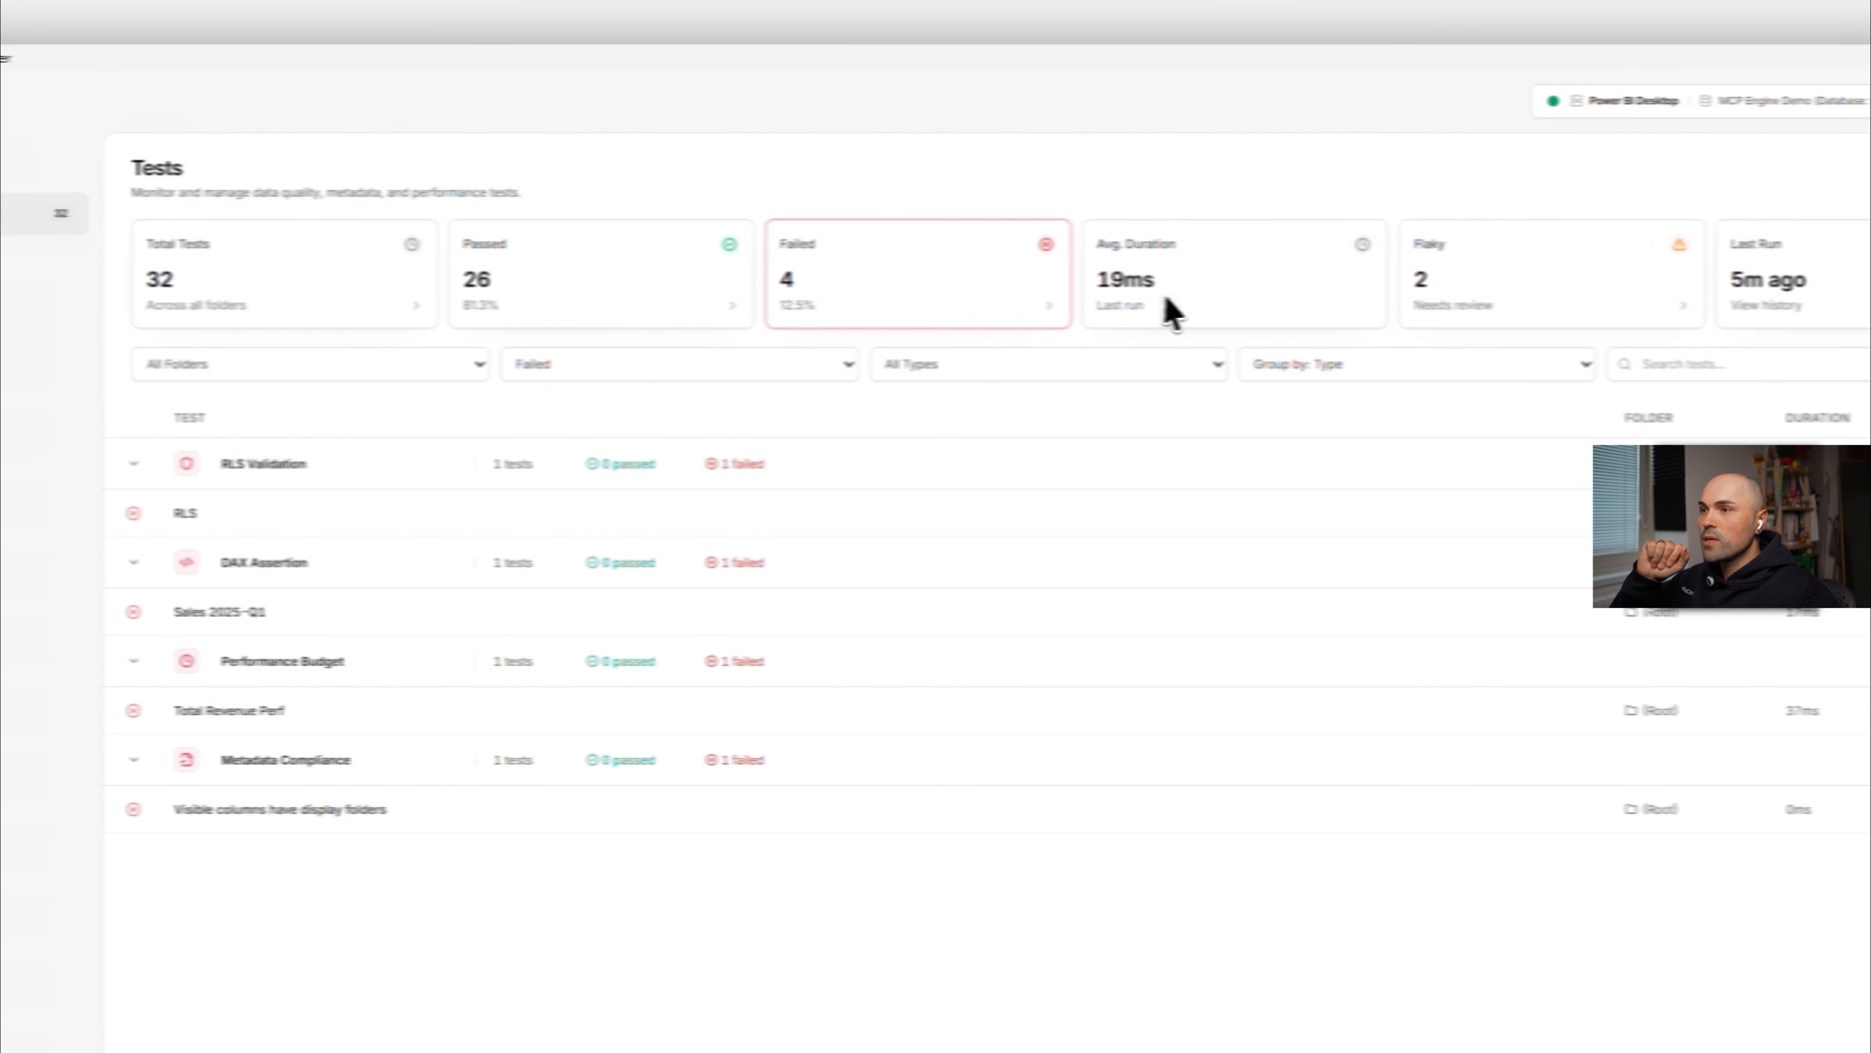
click(1582, 298)
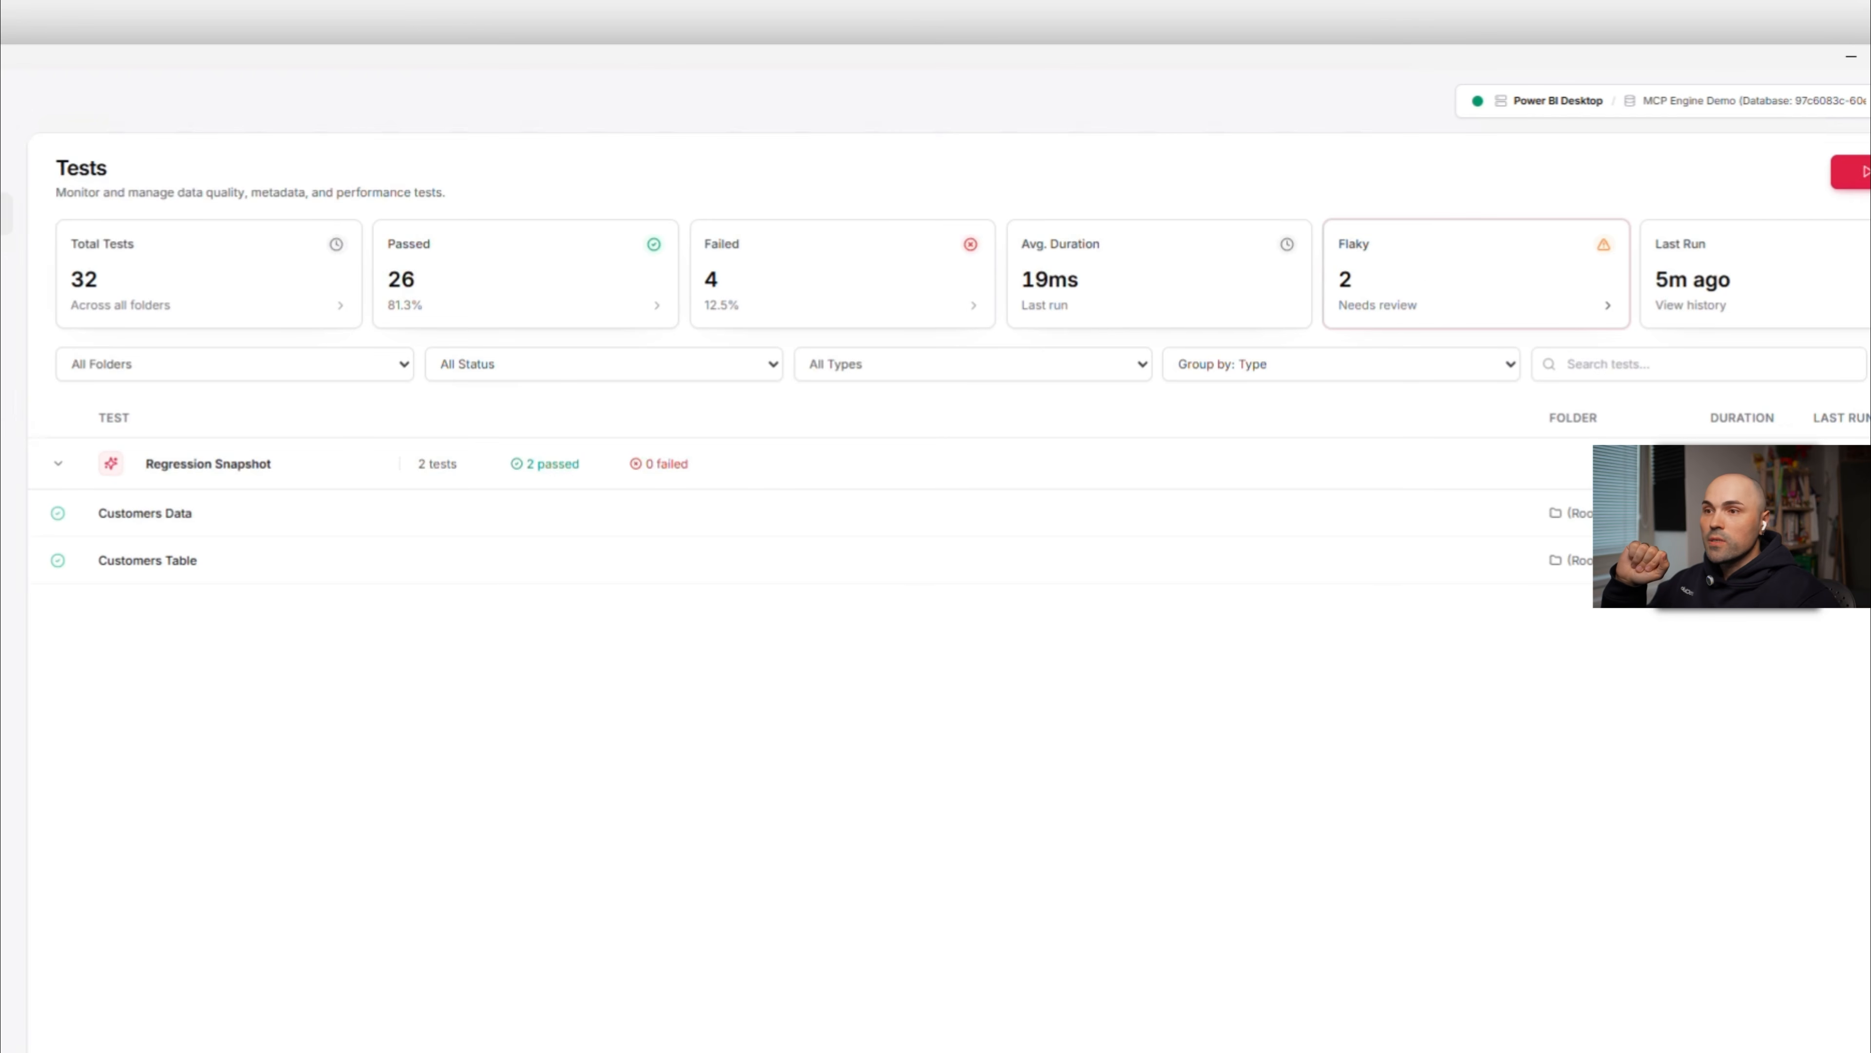
click(280, 254)
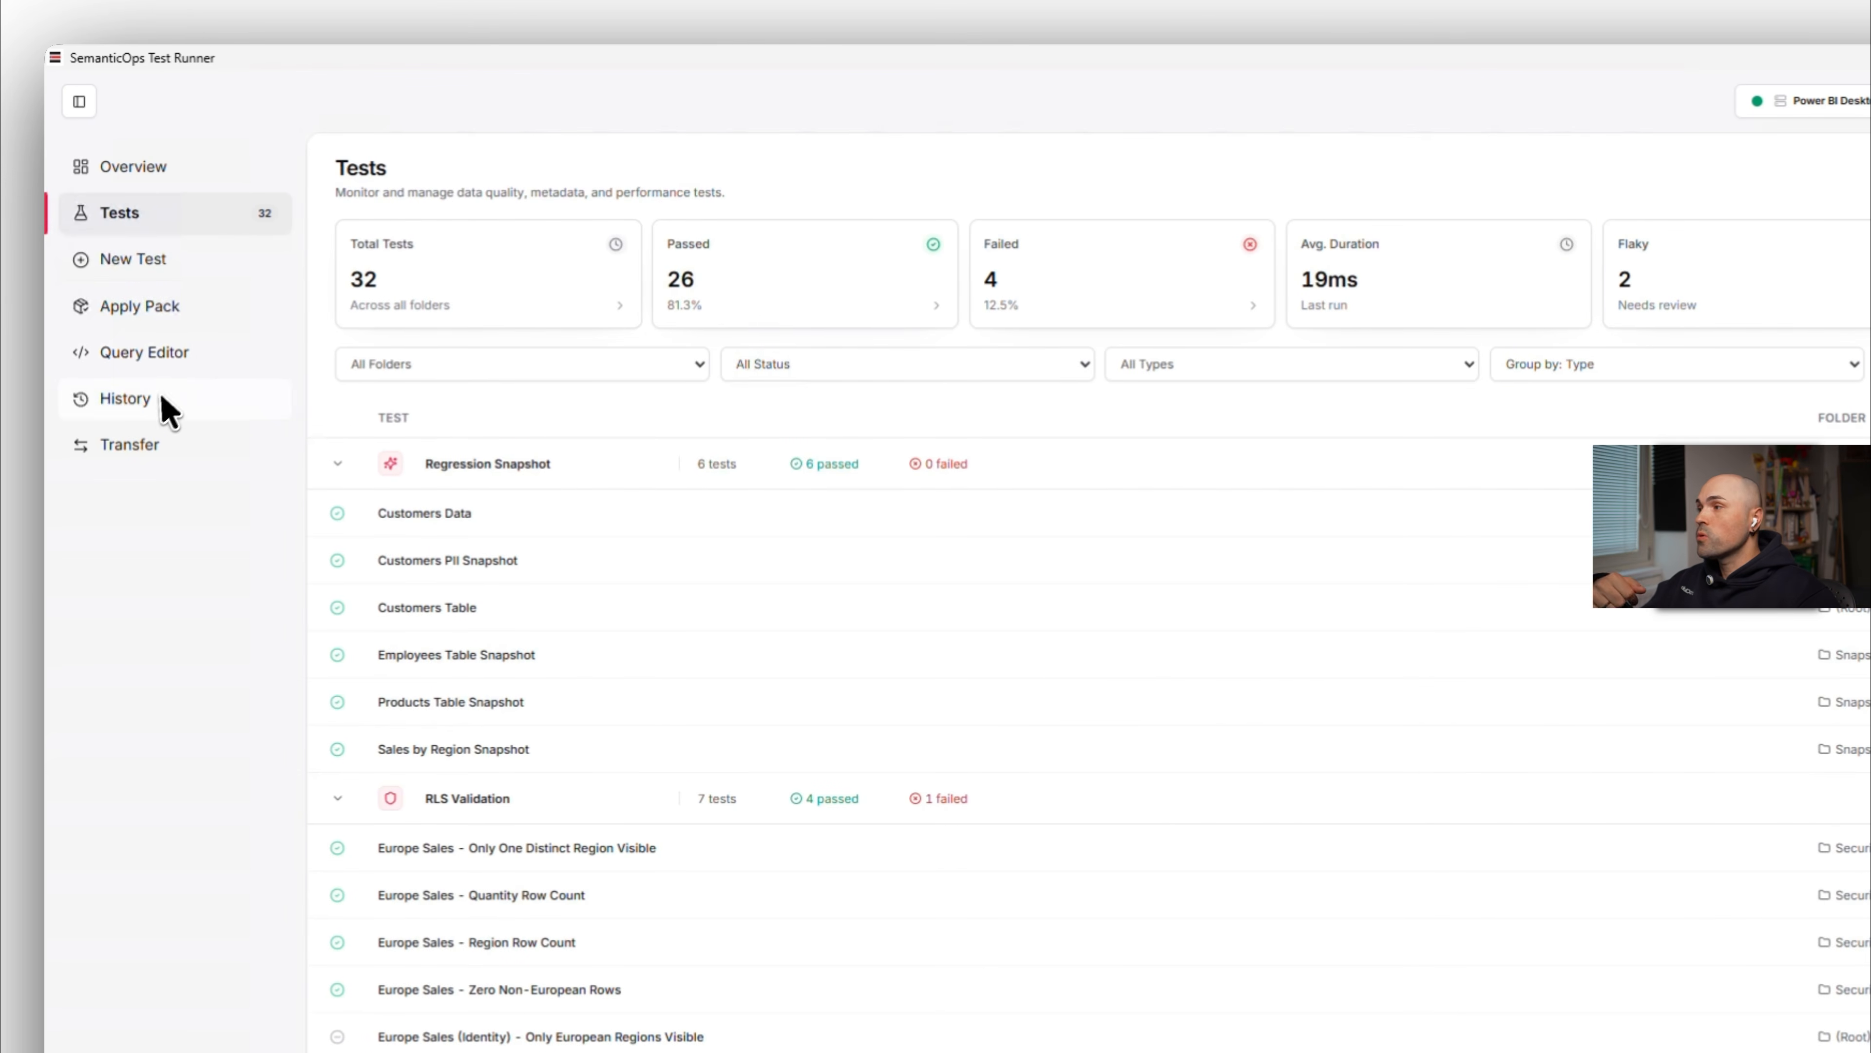
- Open the run history and inspect the second most recent test run
click(158, 417)
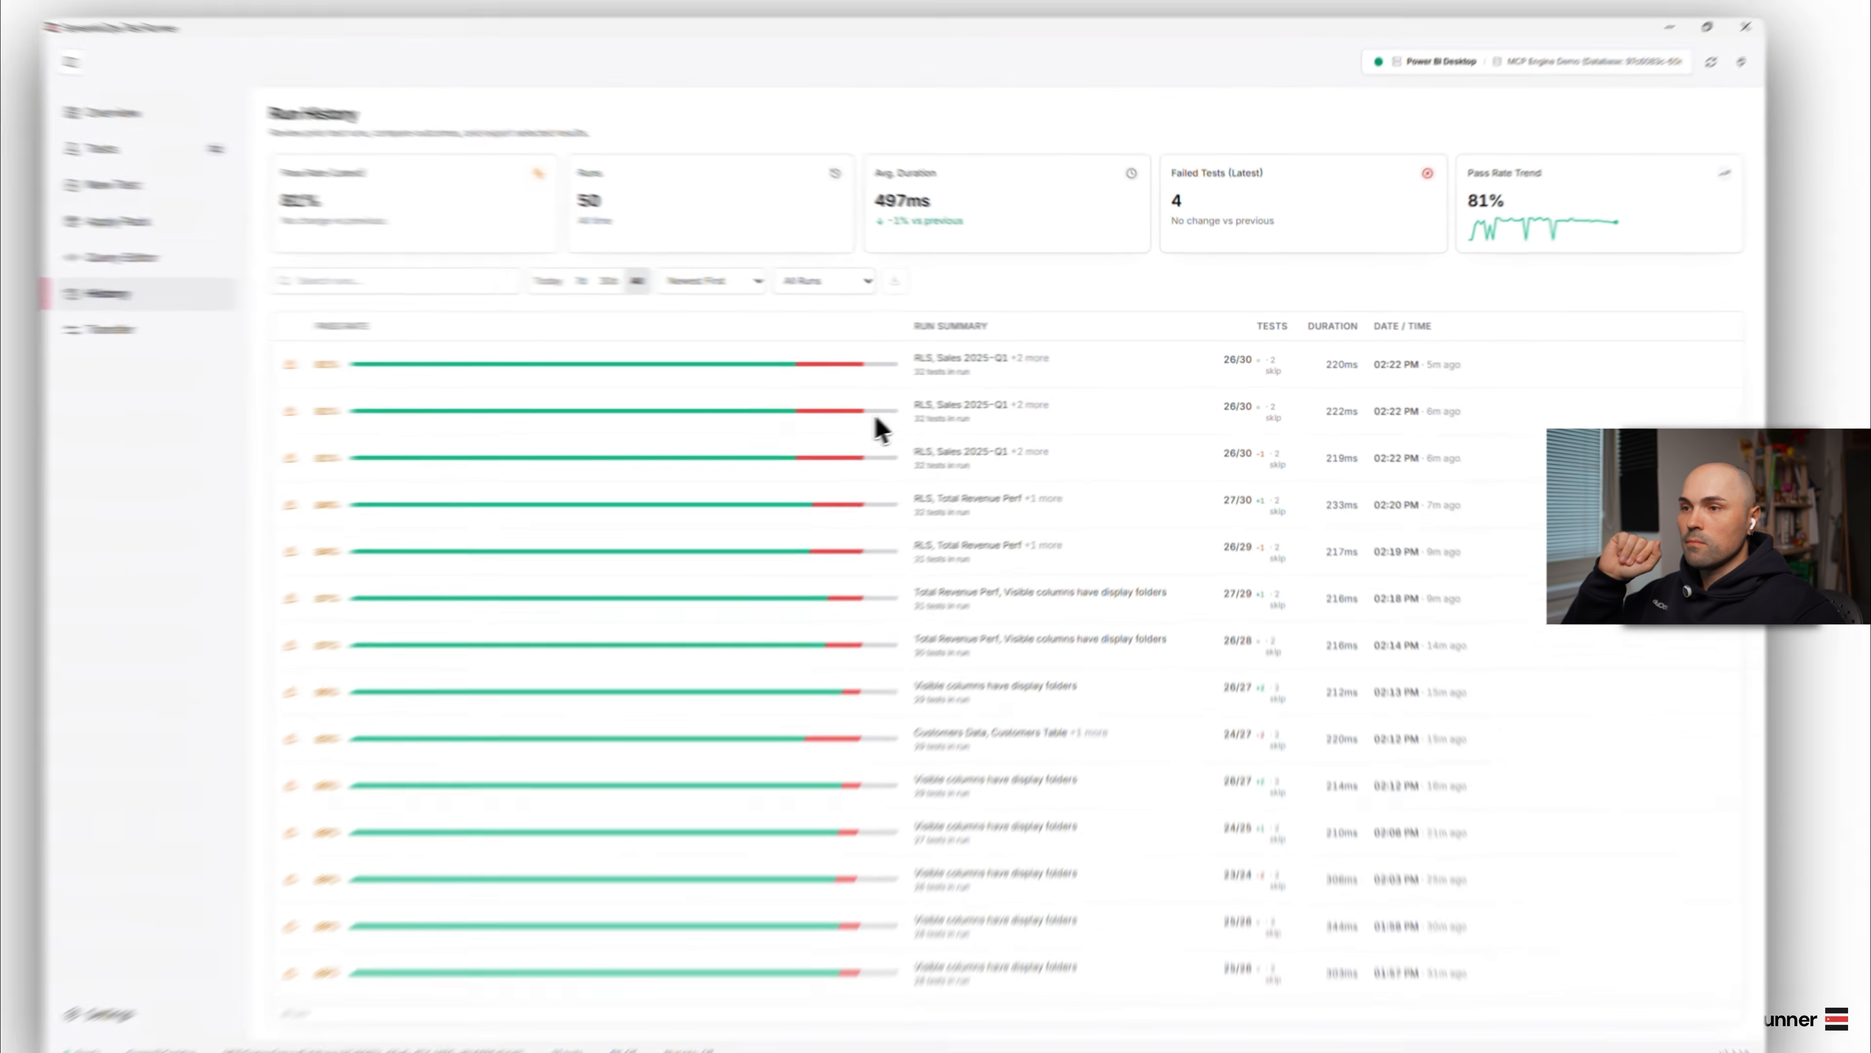
click(876, 417)
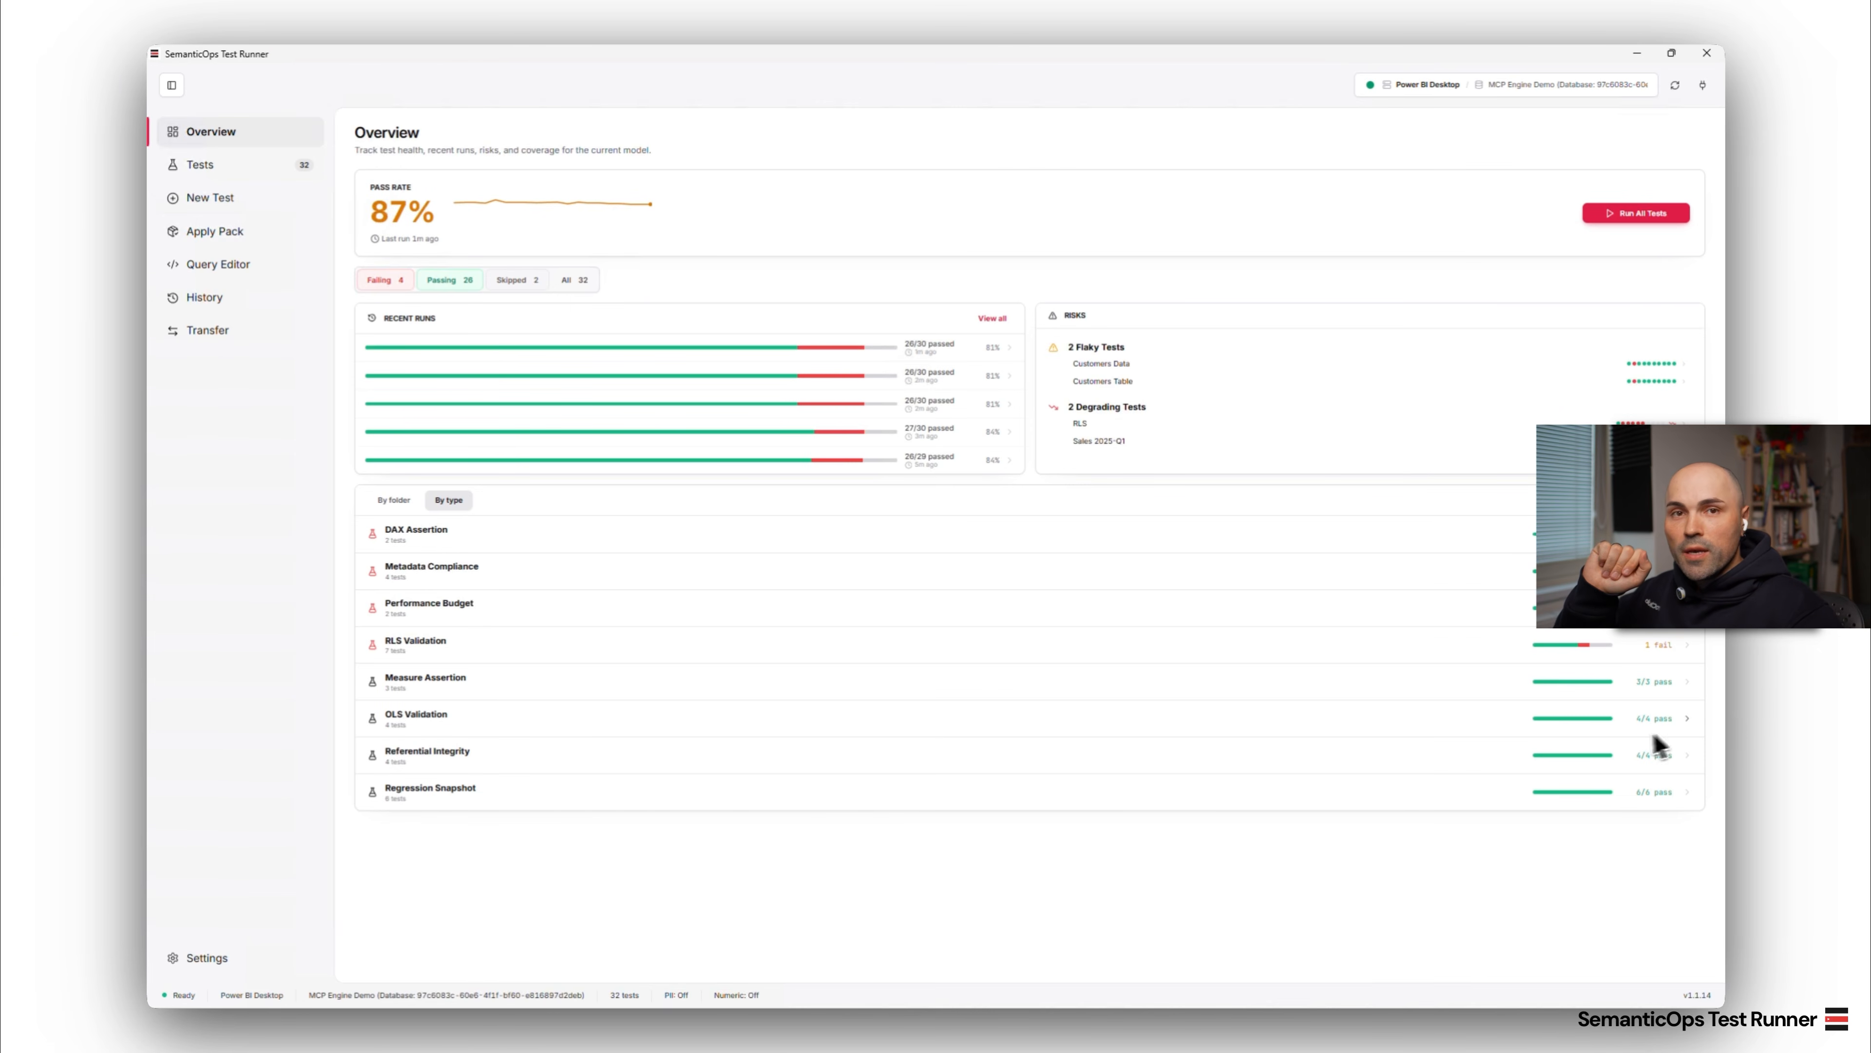
- Preview the tests generated by each built-in test pack, from Metadata Quality through Time Intelligence
click(267, 236)
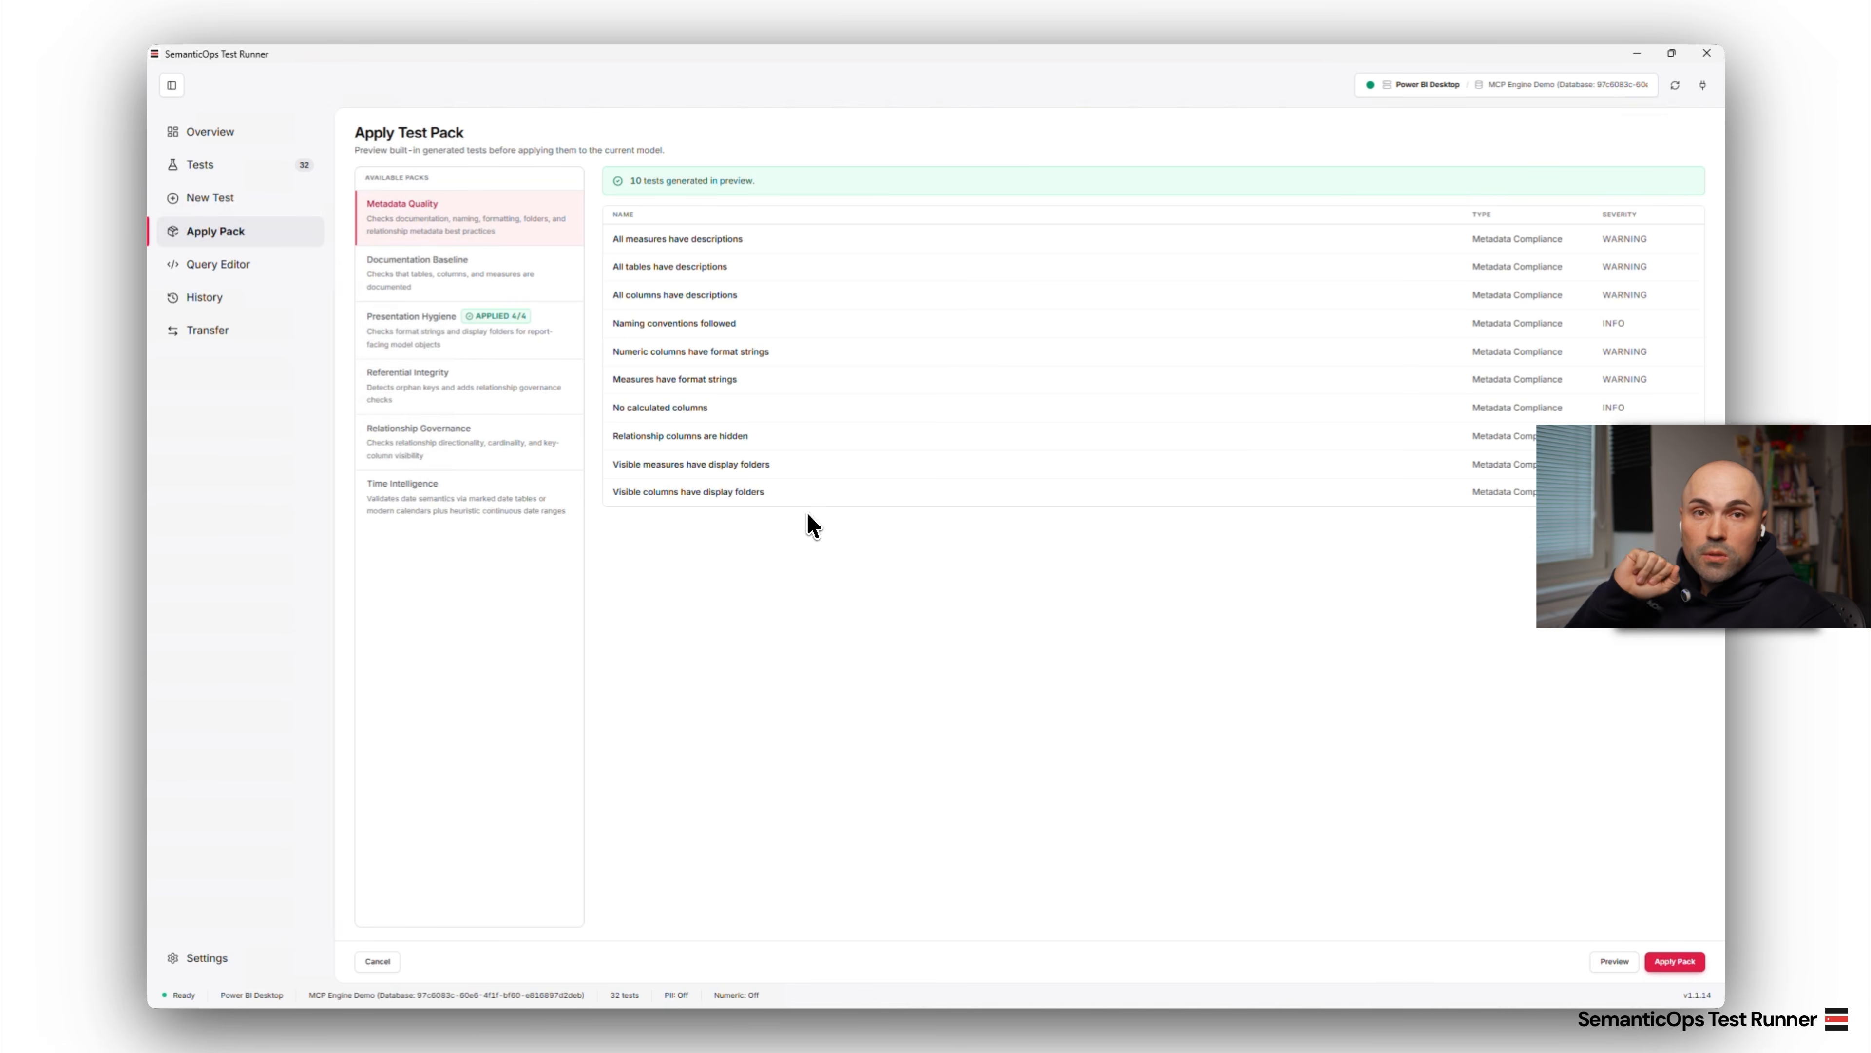
click(501, 287)
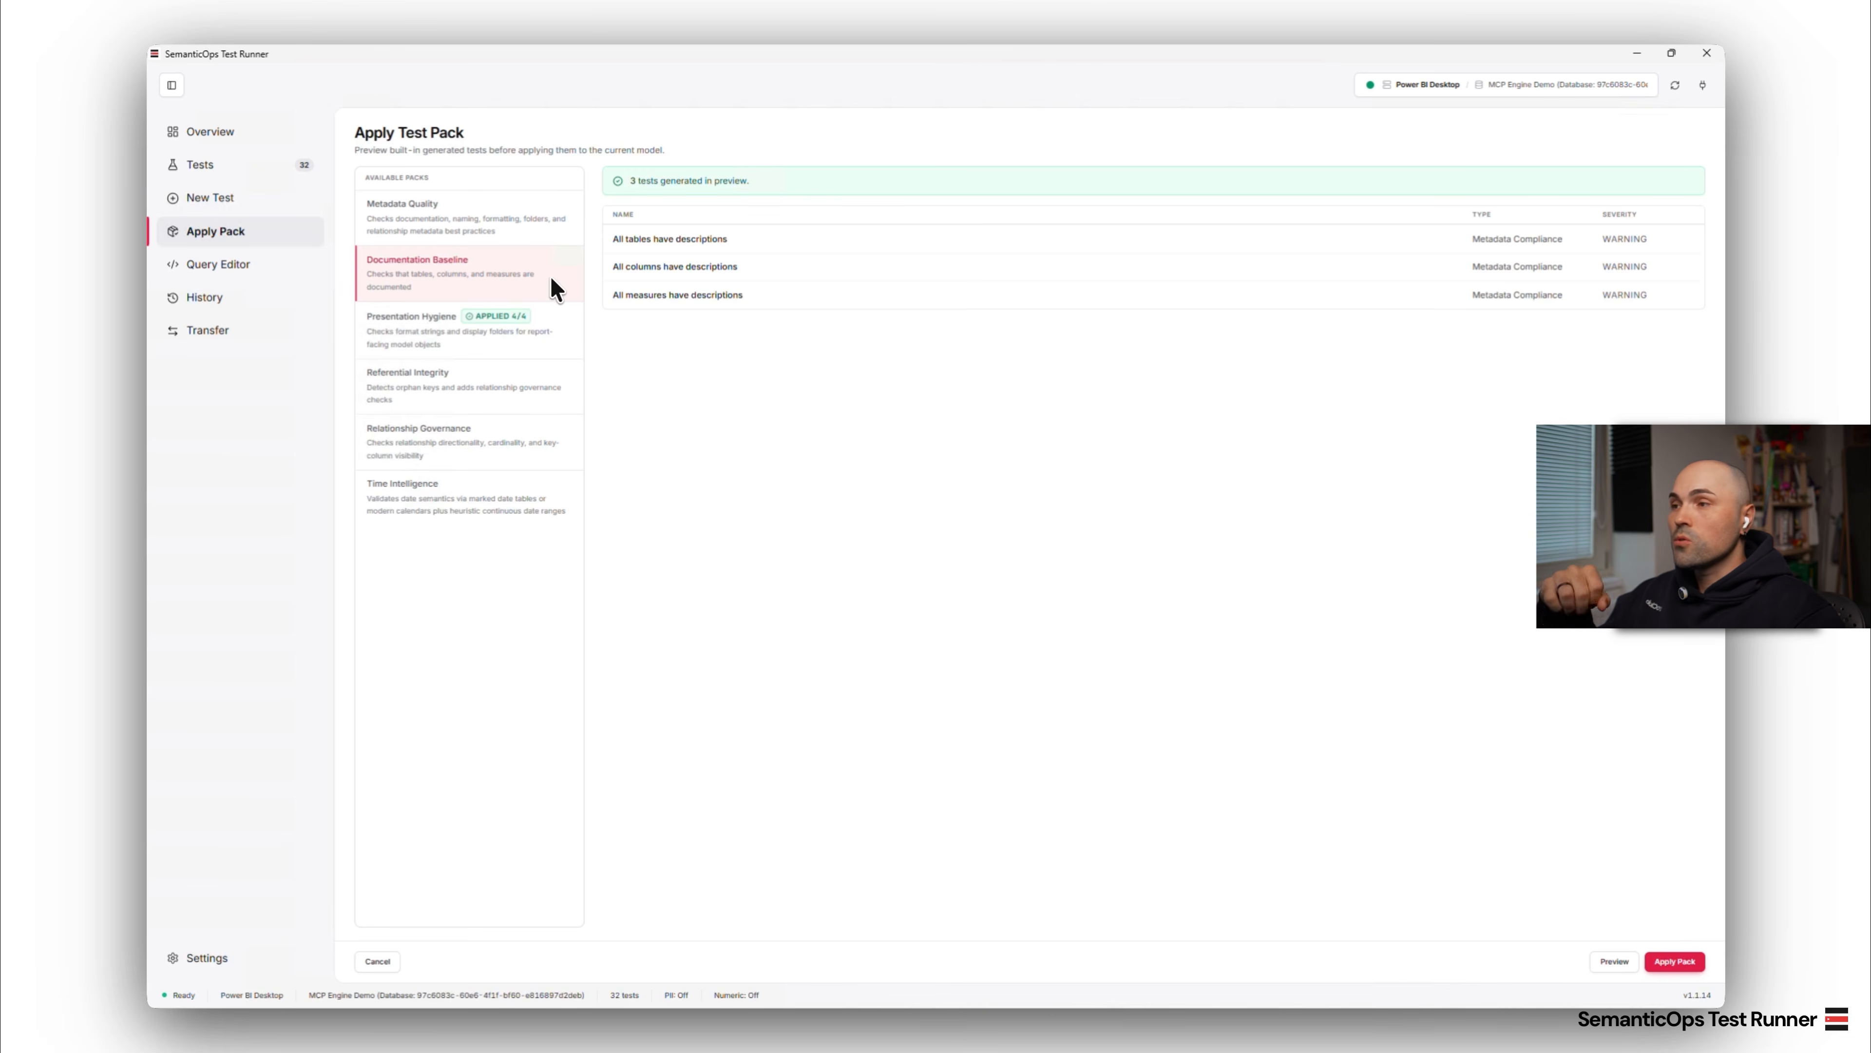
click(538, 342)
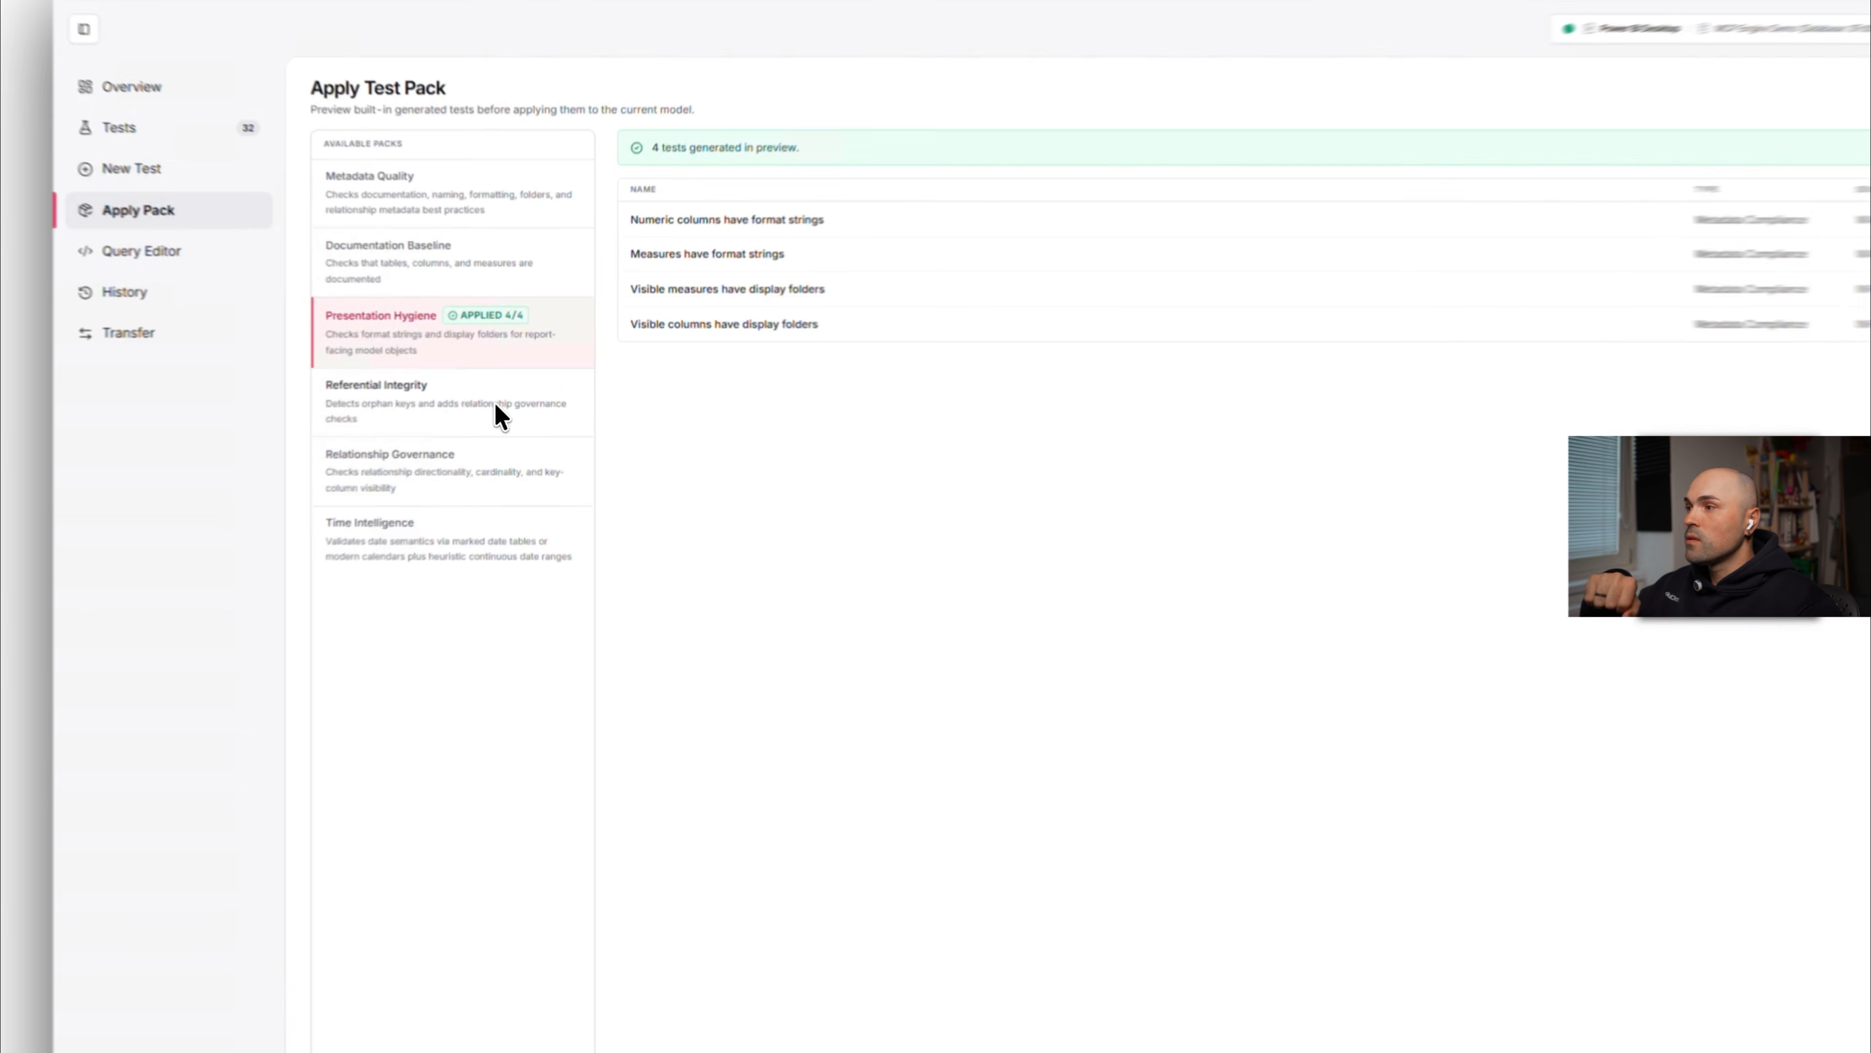
click(506, 392)
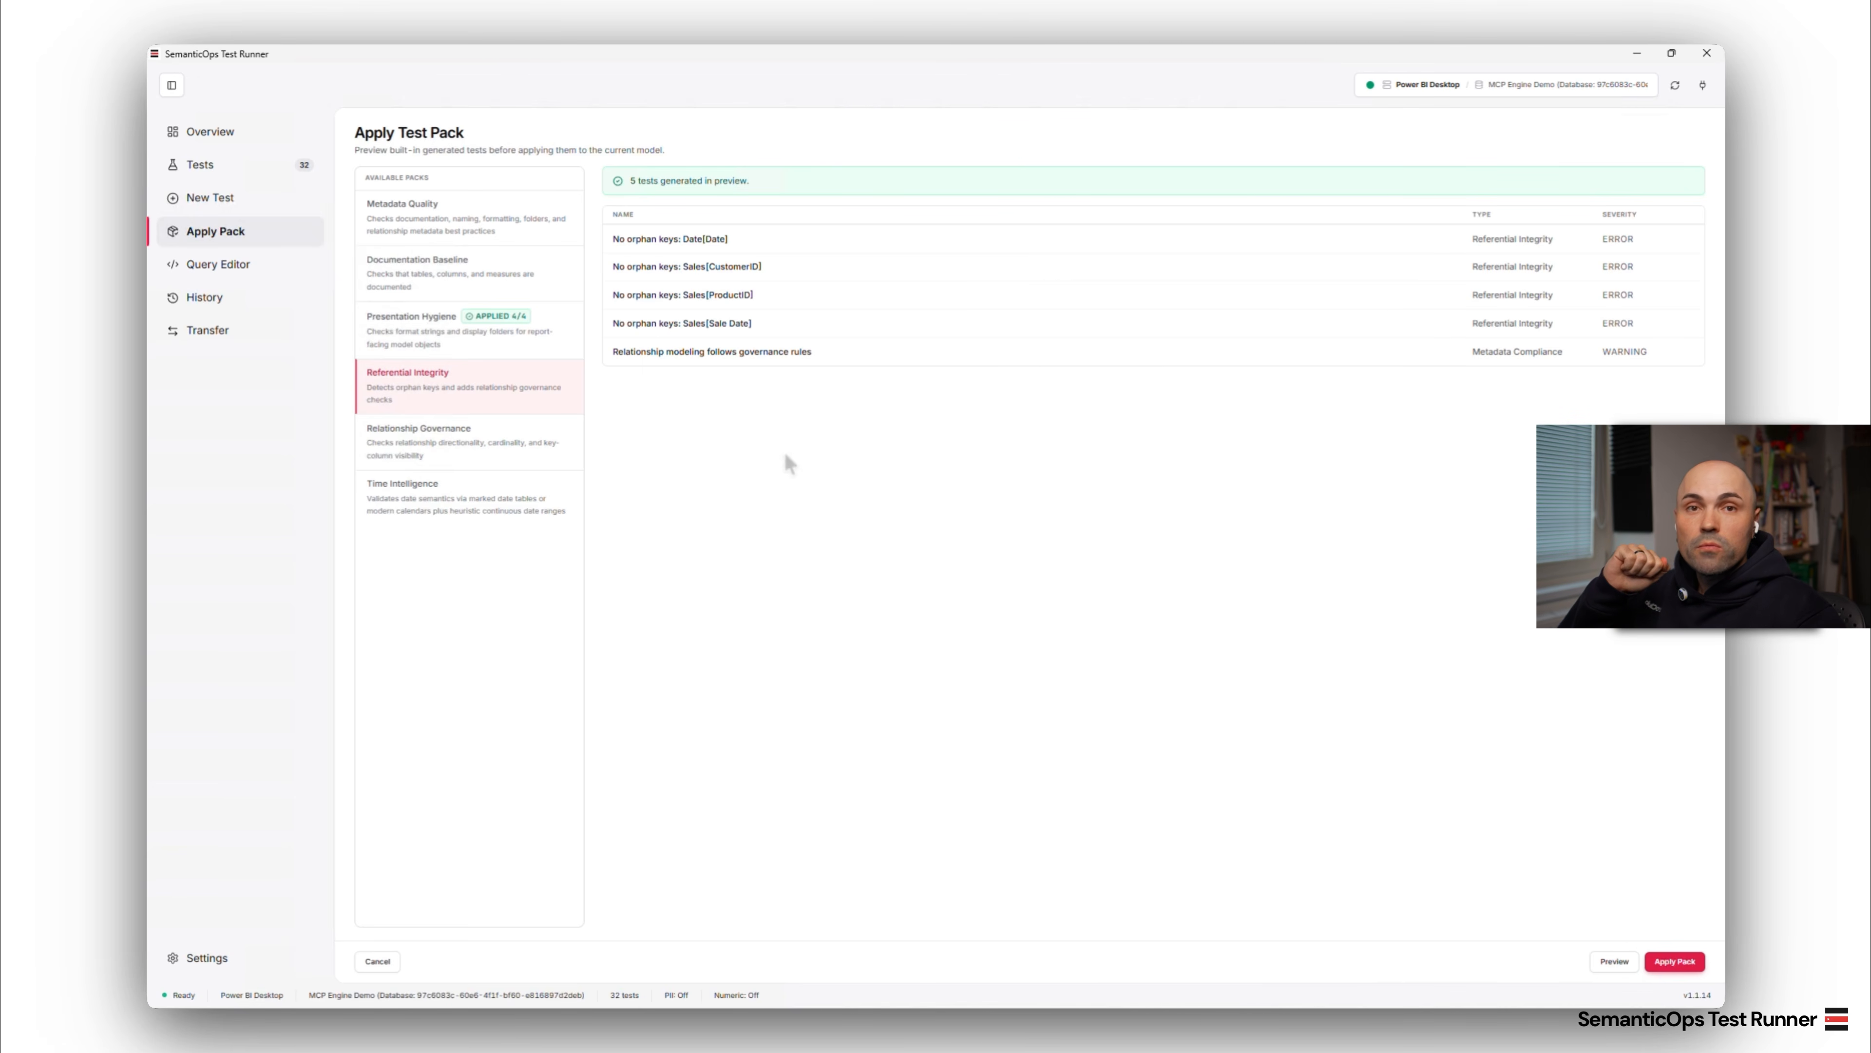
key(Down)
key(Down)
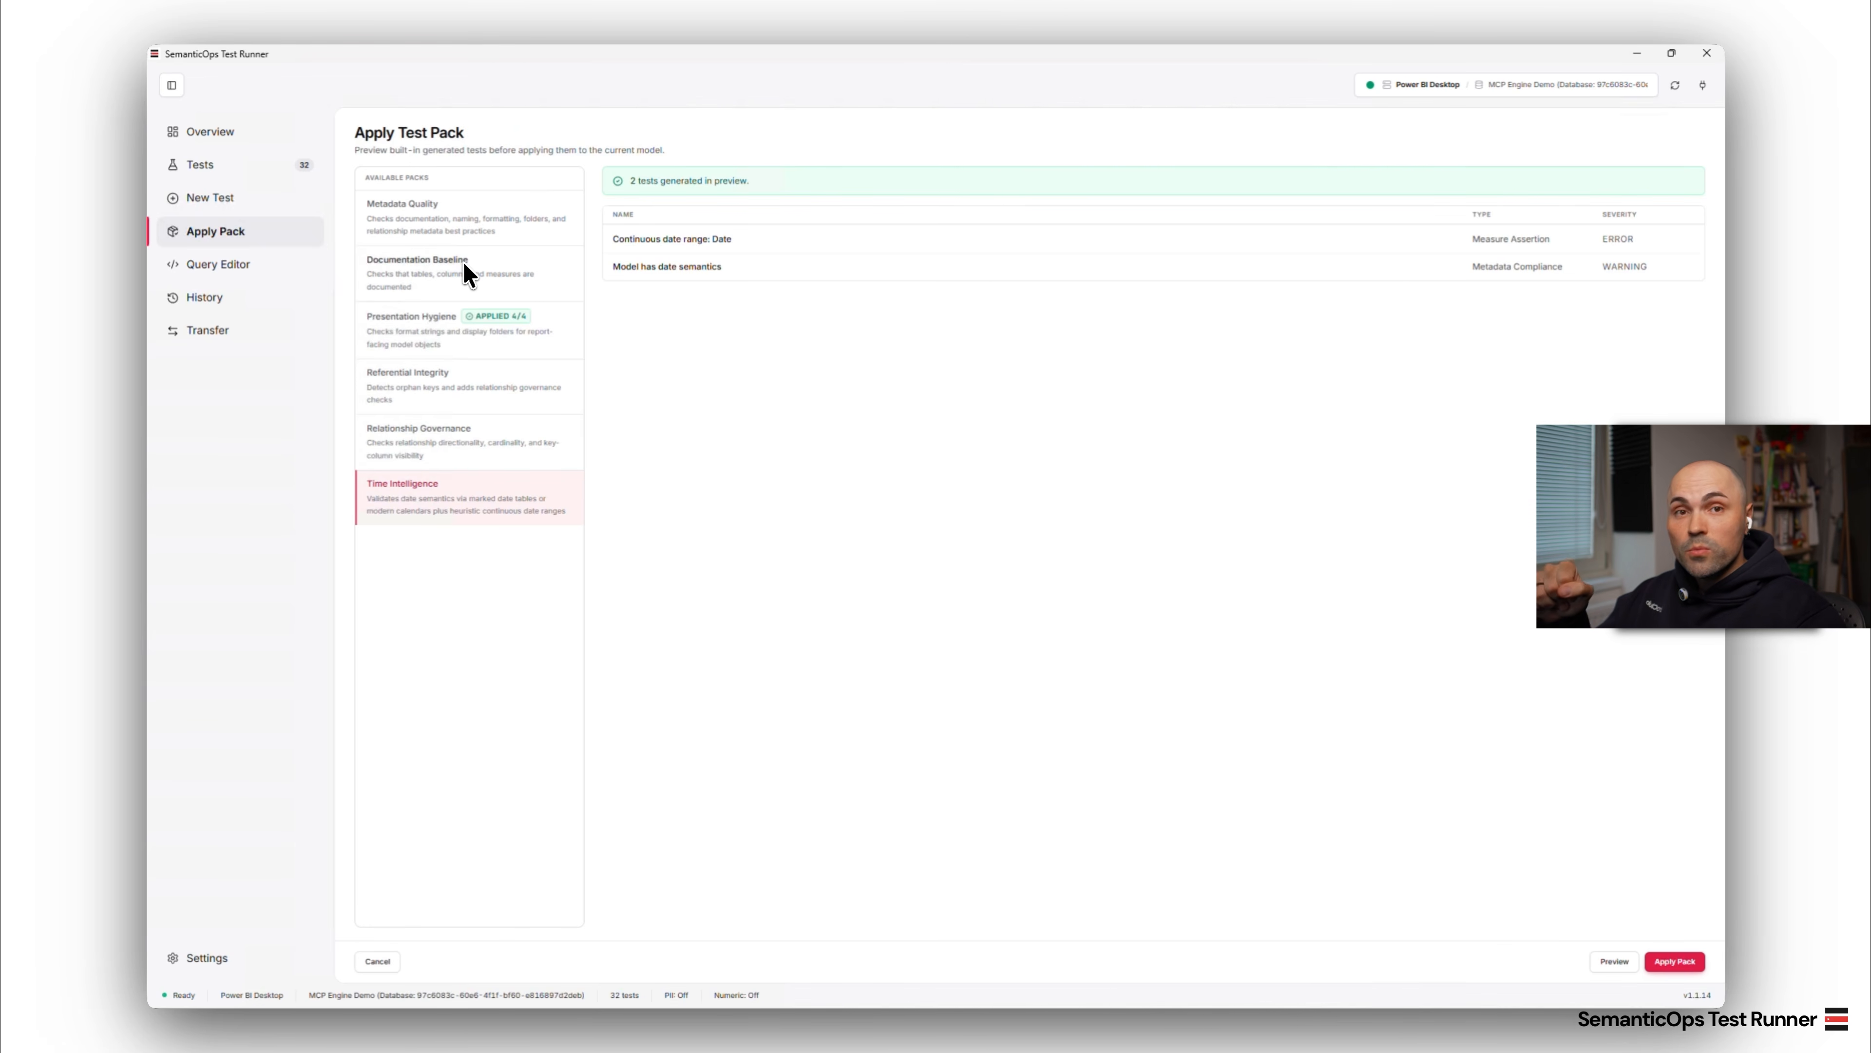
- Open the new test page, and show the report's KPI Card page in Power BI Desktop
click(243, 199)
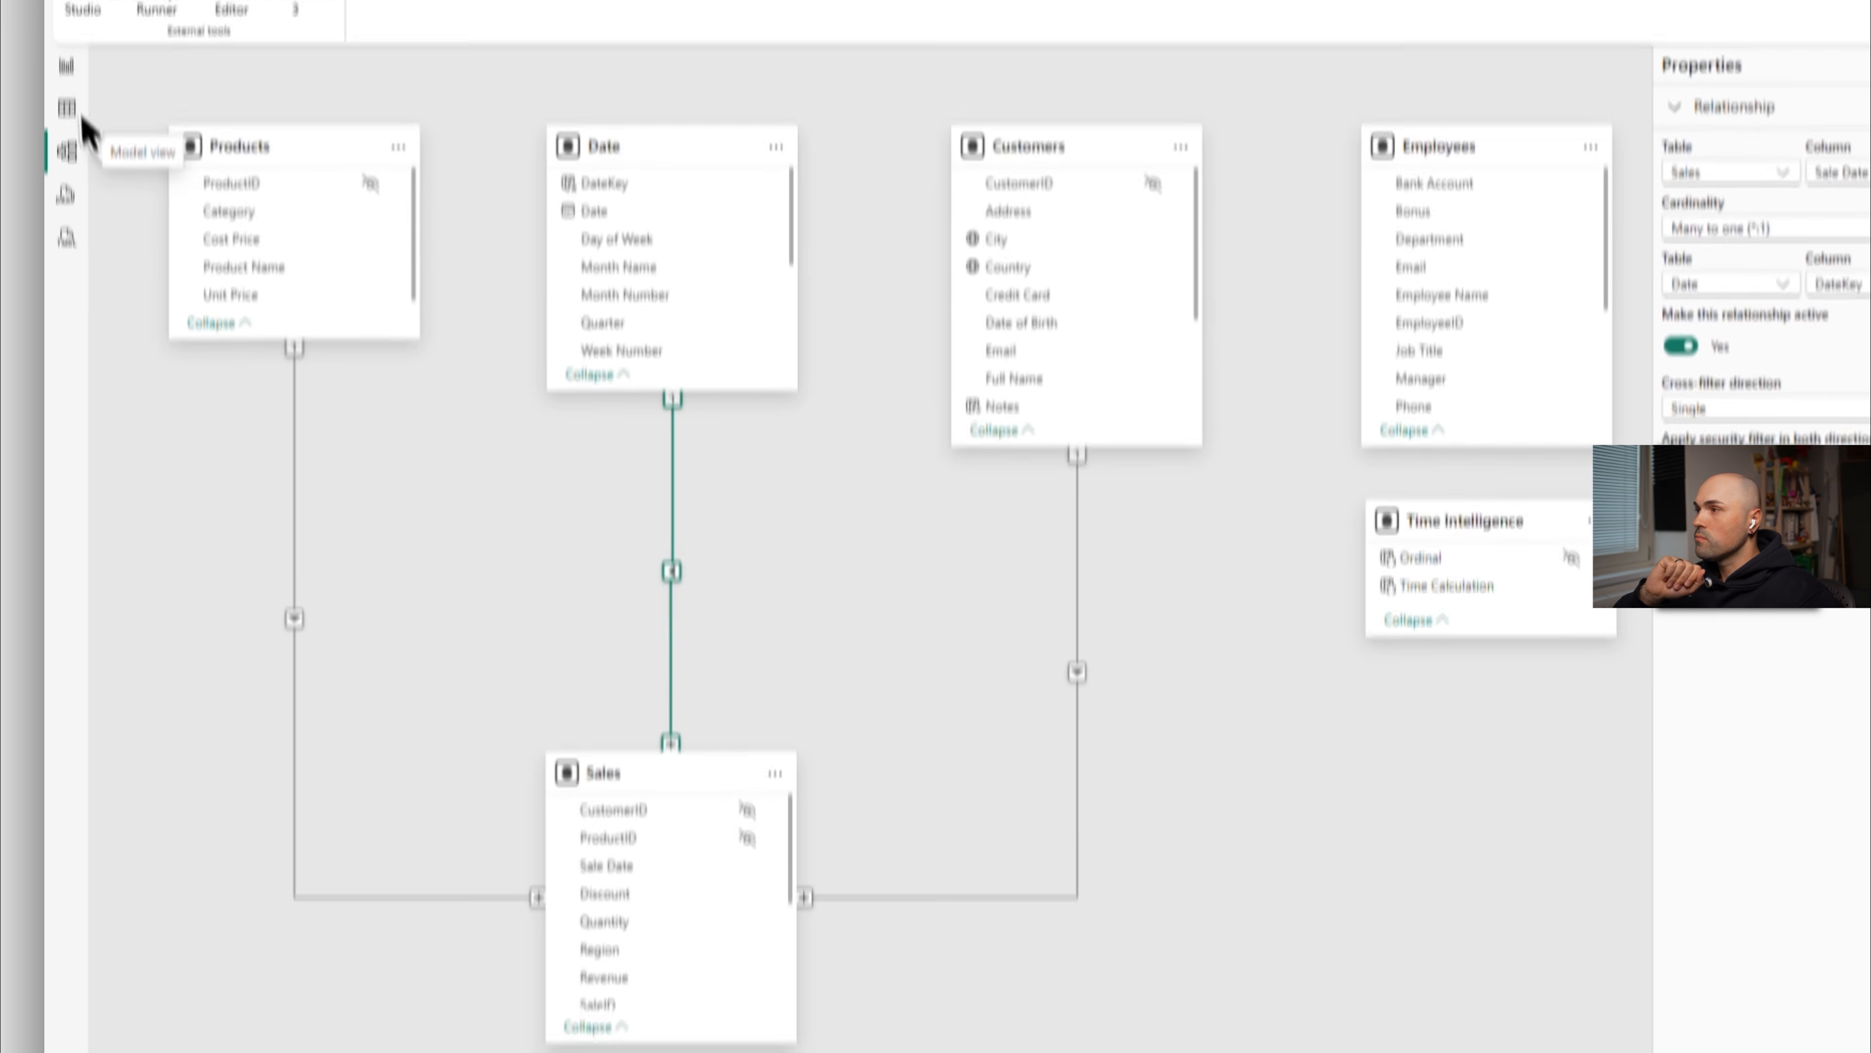
click(66, 66)
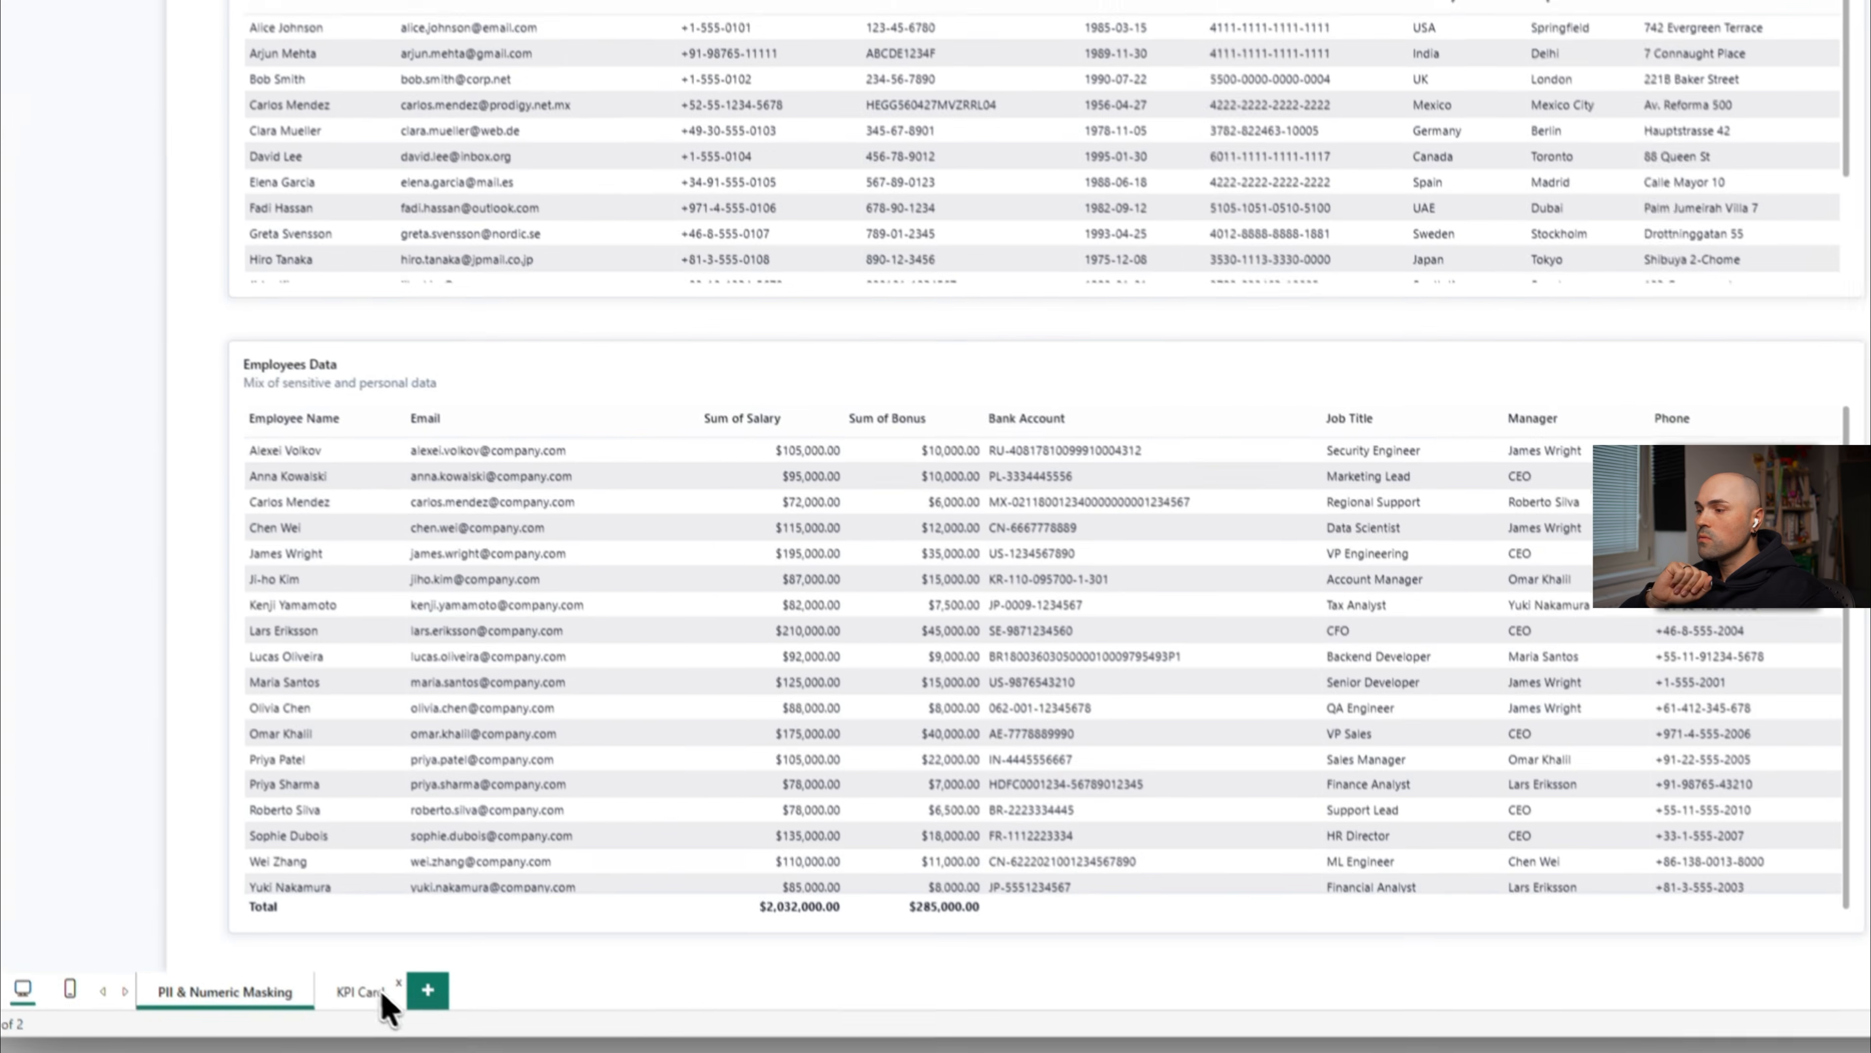
click(368, 993)
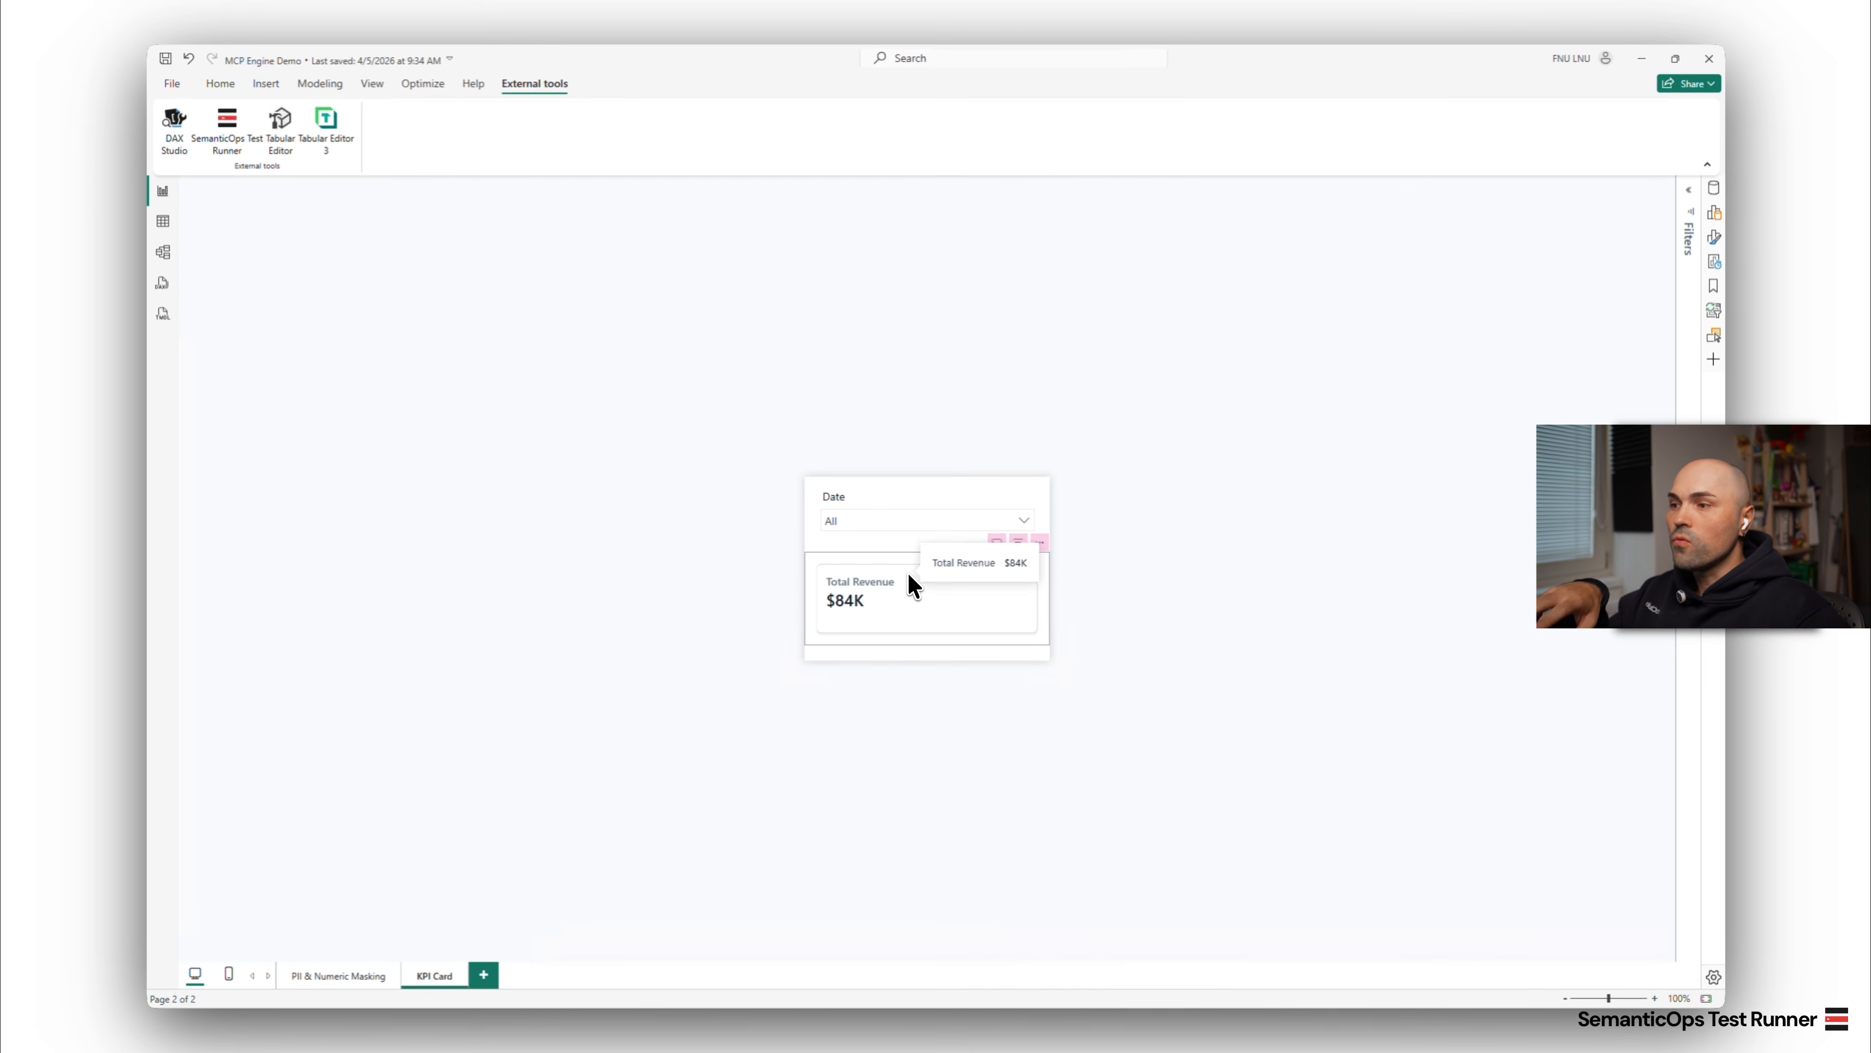
- Filter the report's Date slicer to Q1 of 2025 and check the Total Revenue card's value
click(915, 520)
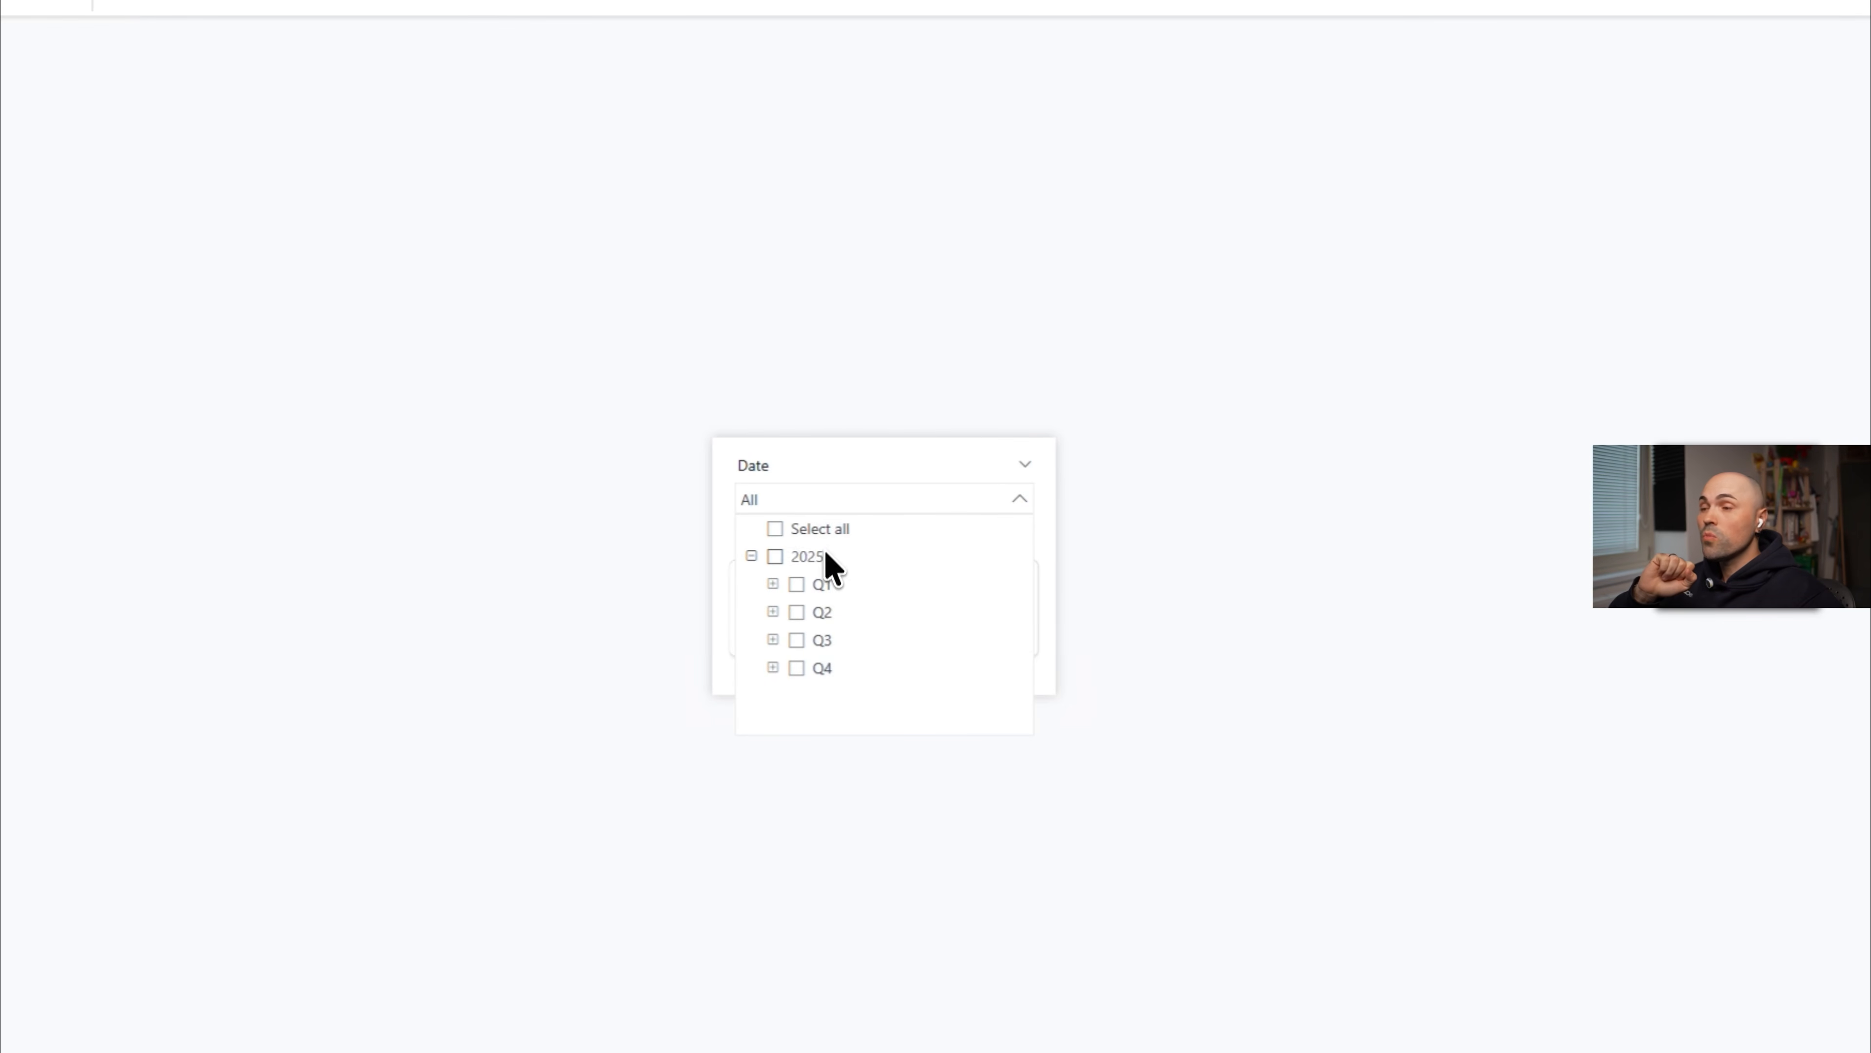
click(798, 584)
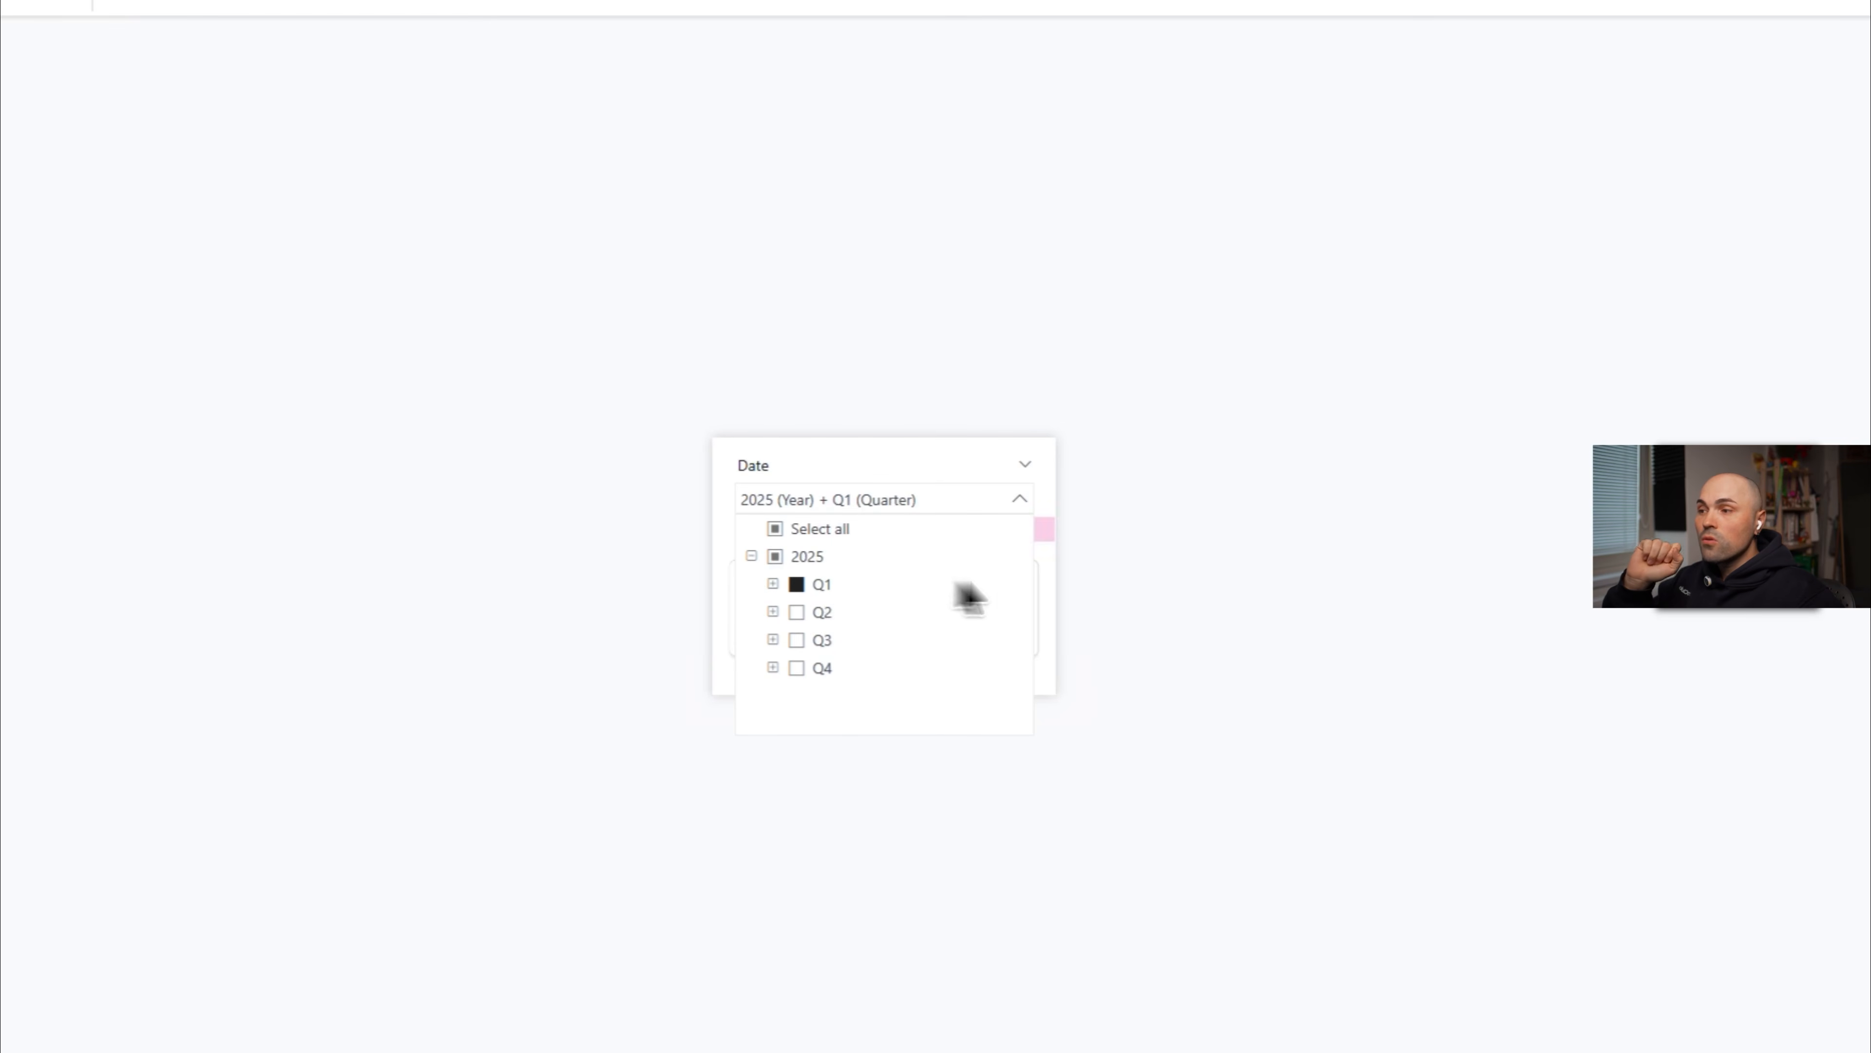
click(1191, 589)
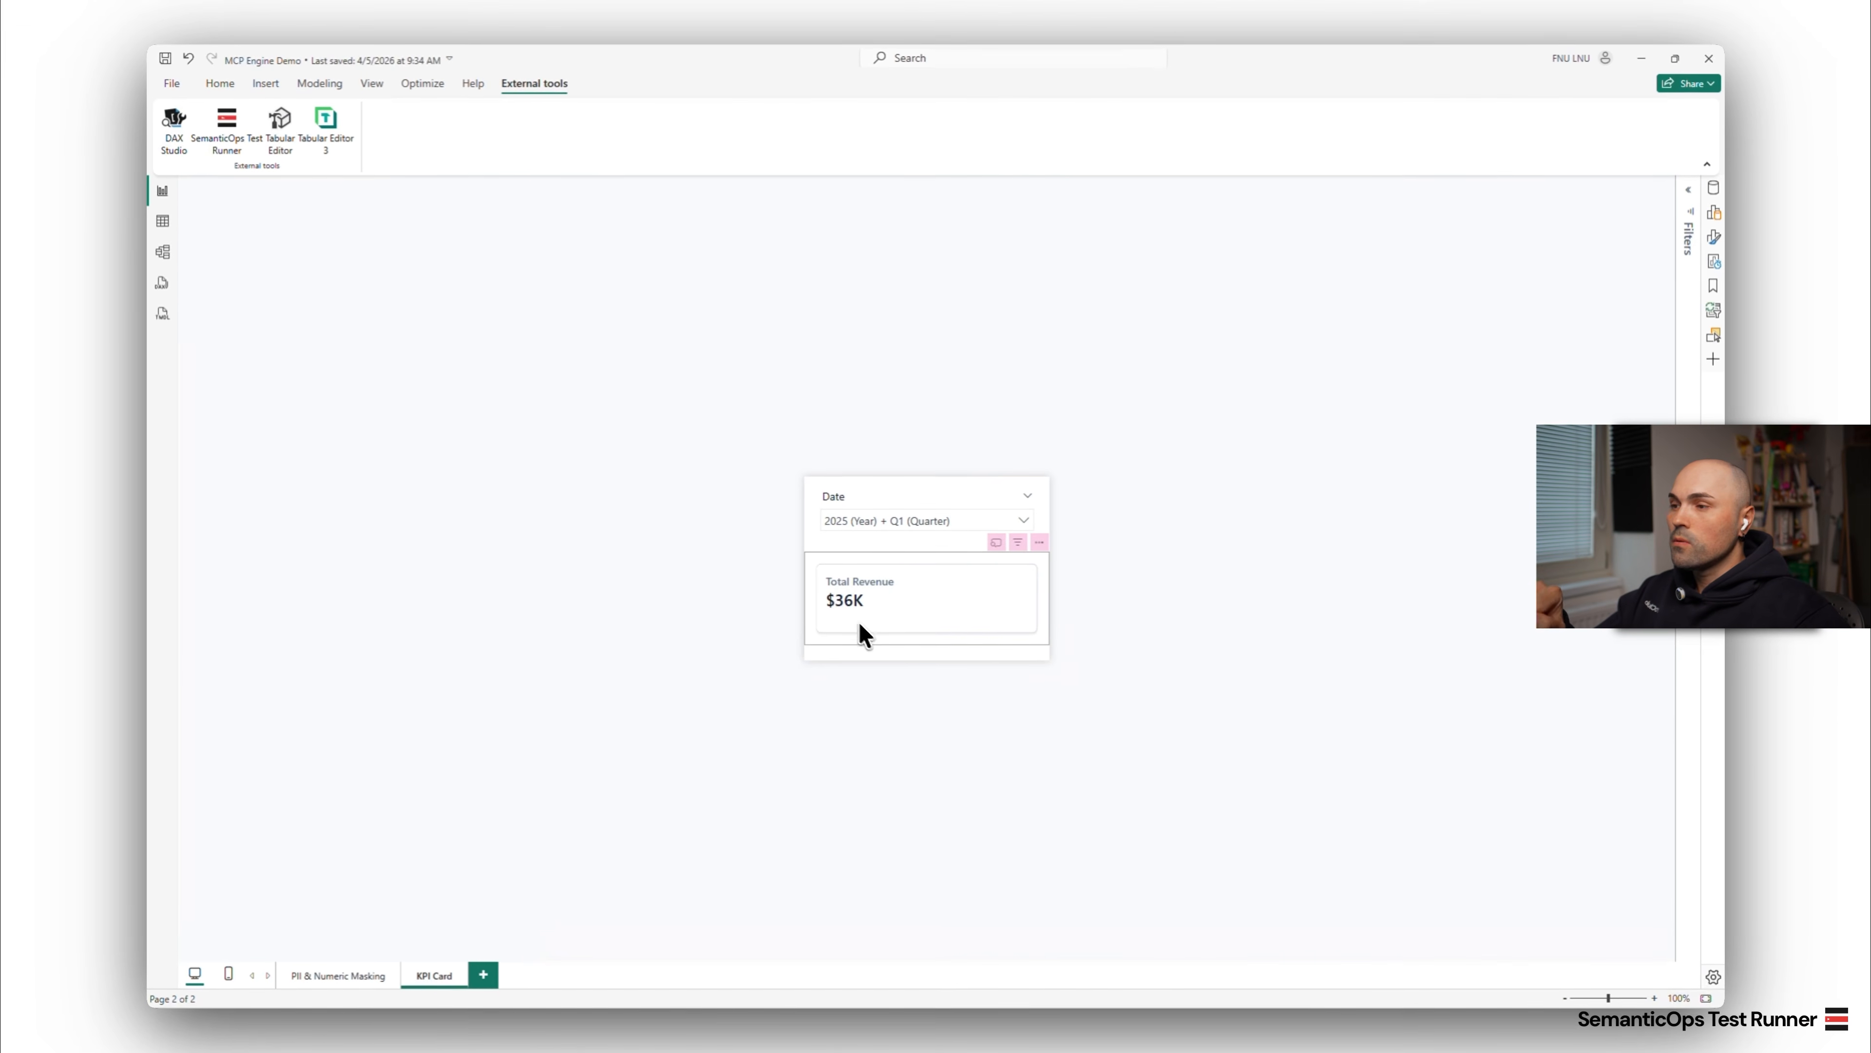
mouse_move(856, 610)
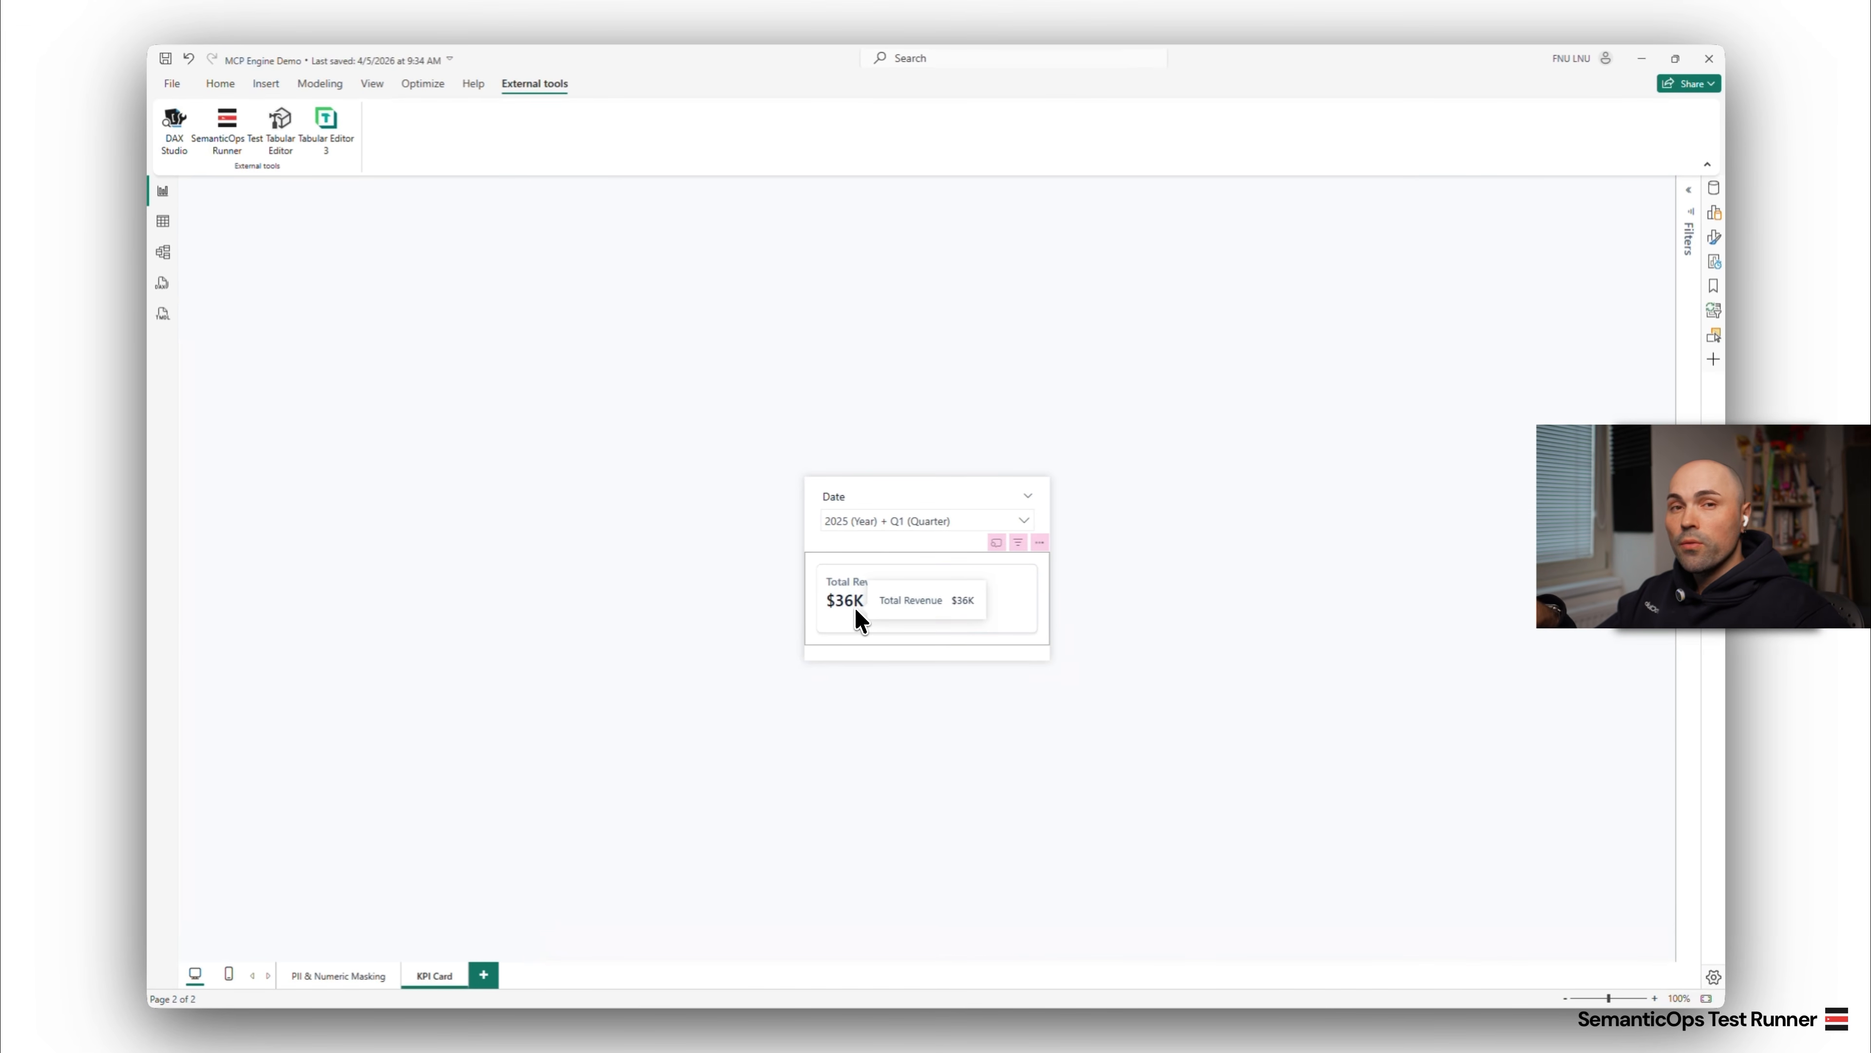
- Switch to SemanticOps Test Runner, start a Measure Assertion test, and name it Total Revenue 2025-Q1
mouse_move(1382, 1026)
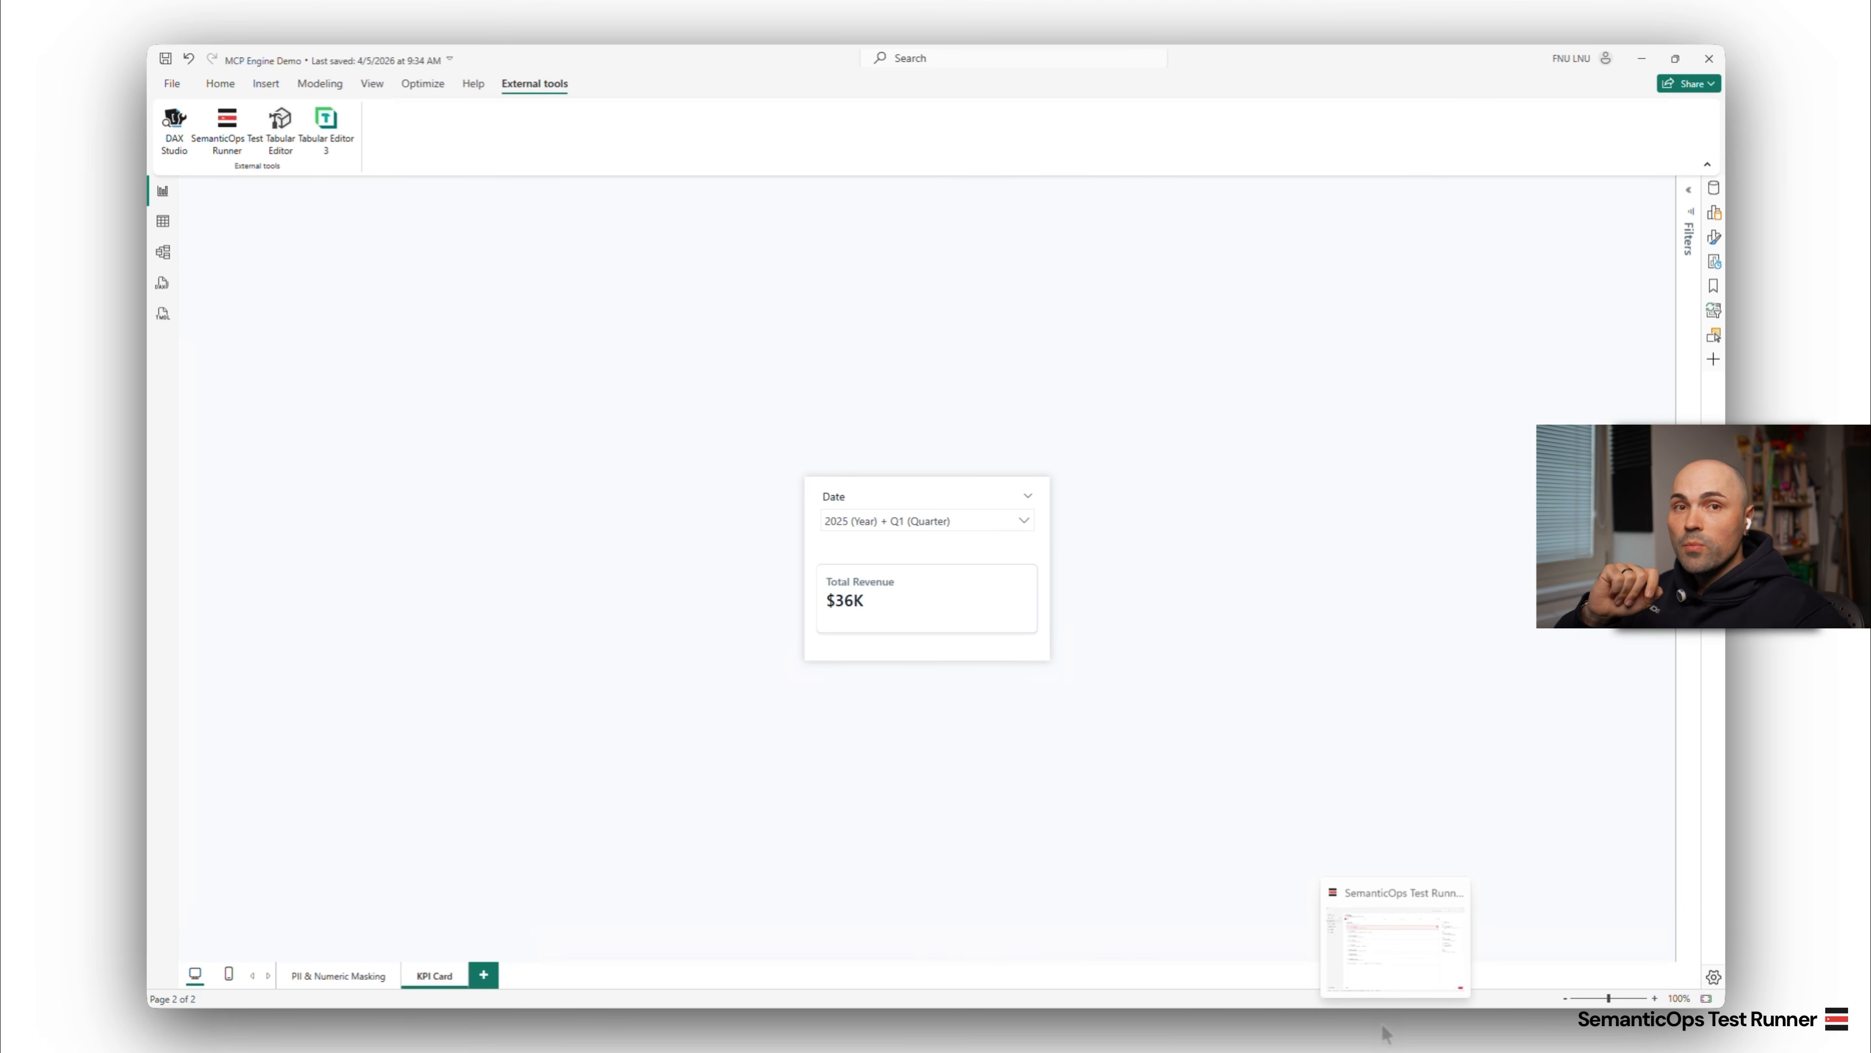
click(1396, 940)
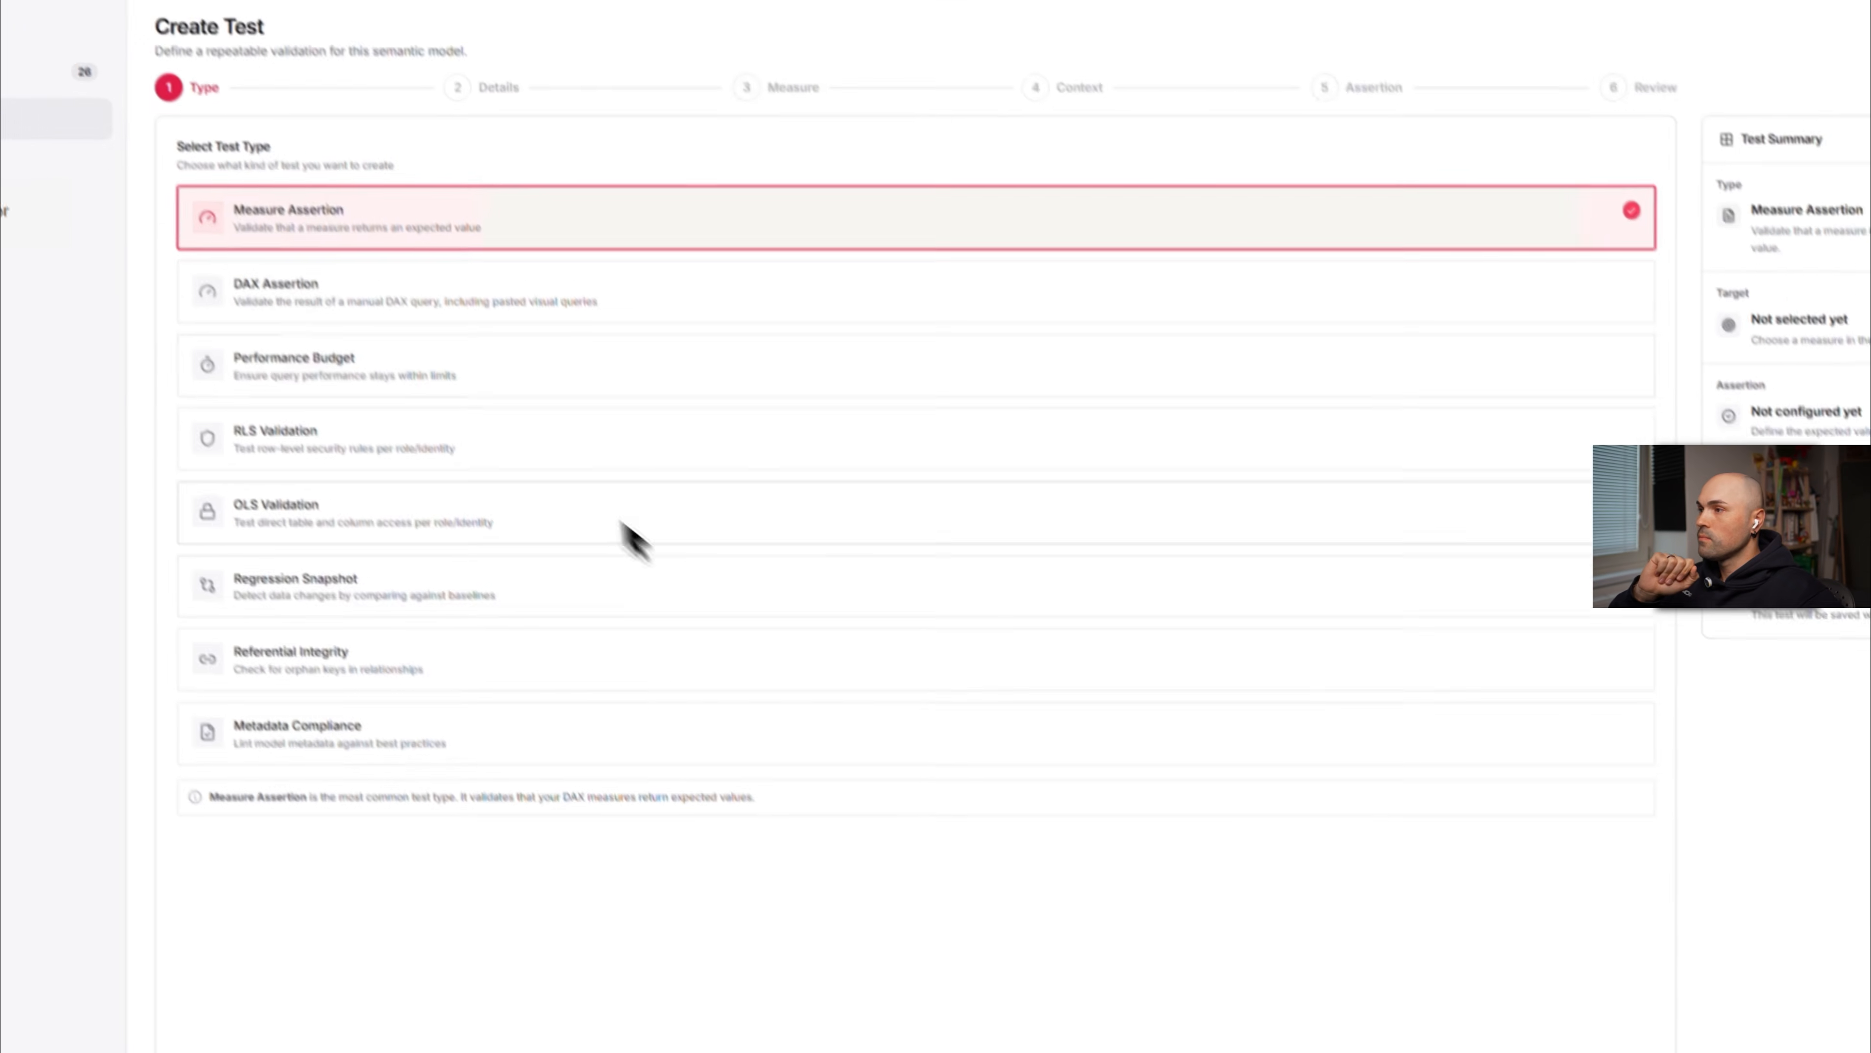
click(1772, 959)
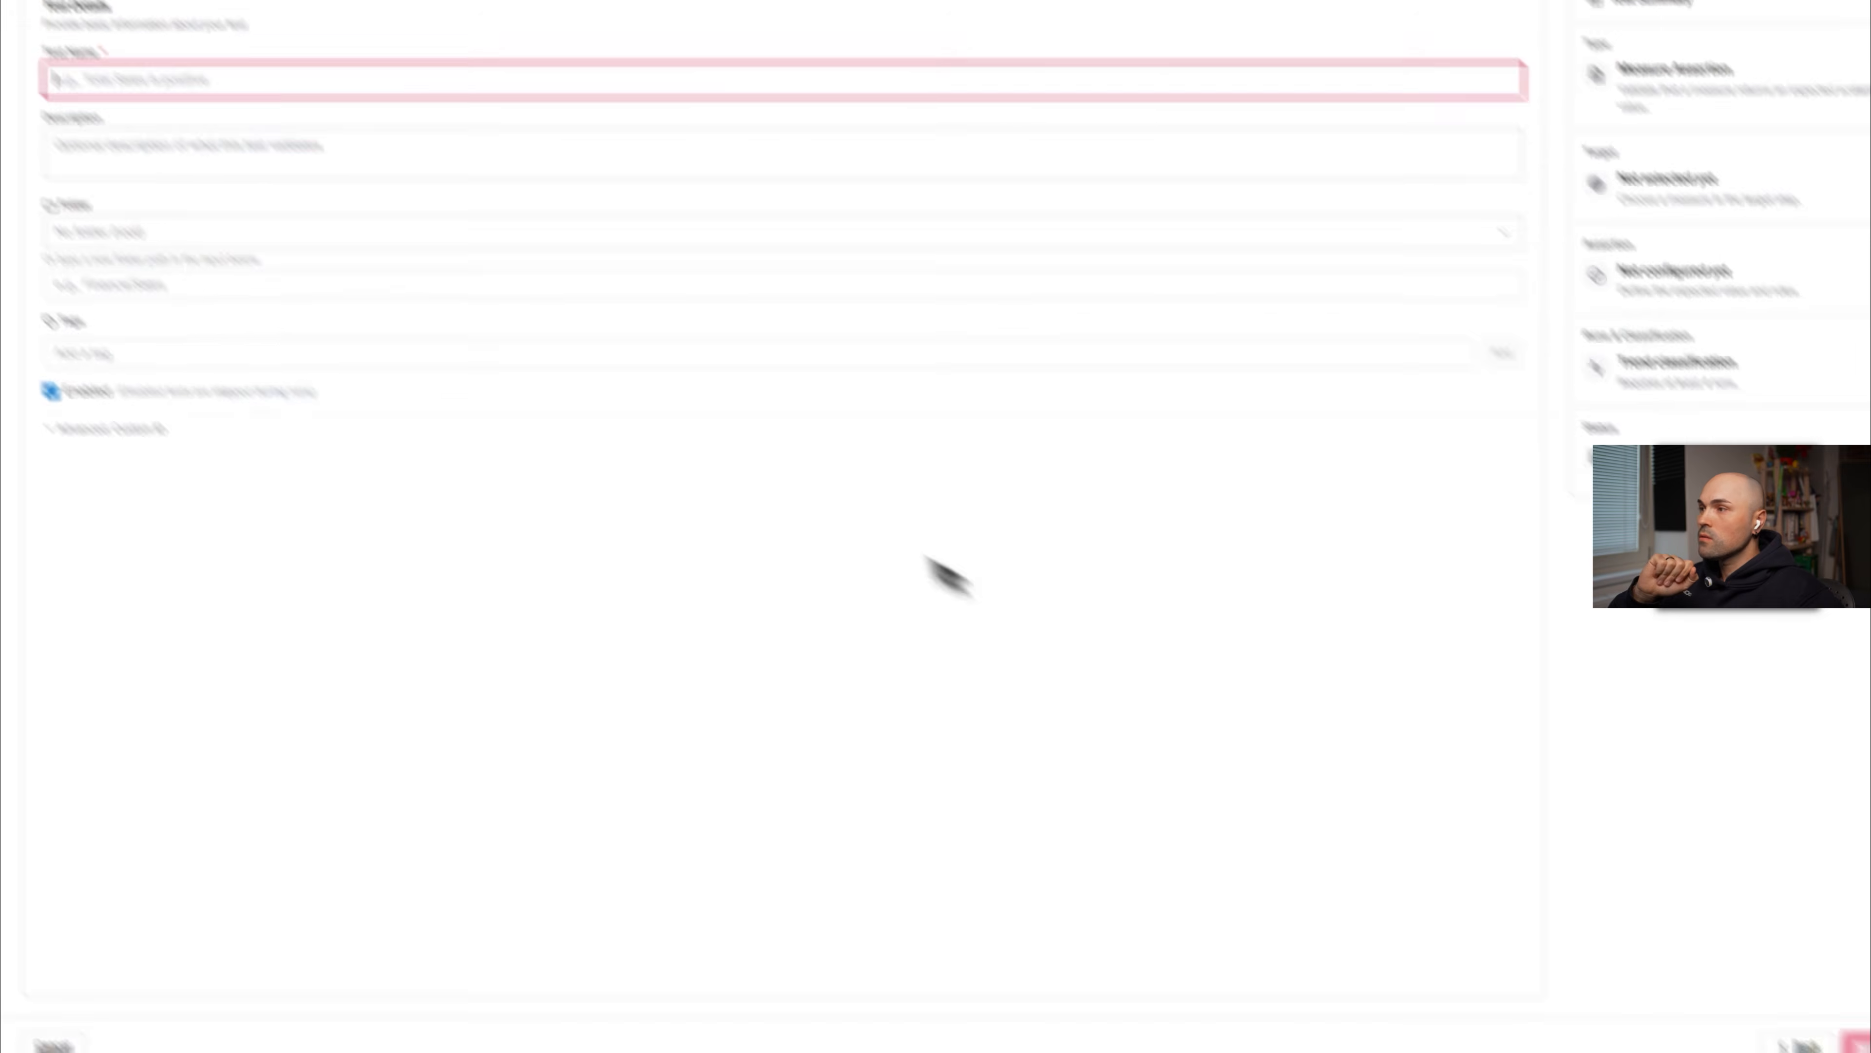
text(To)
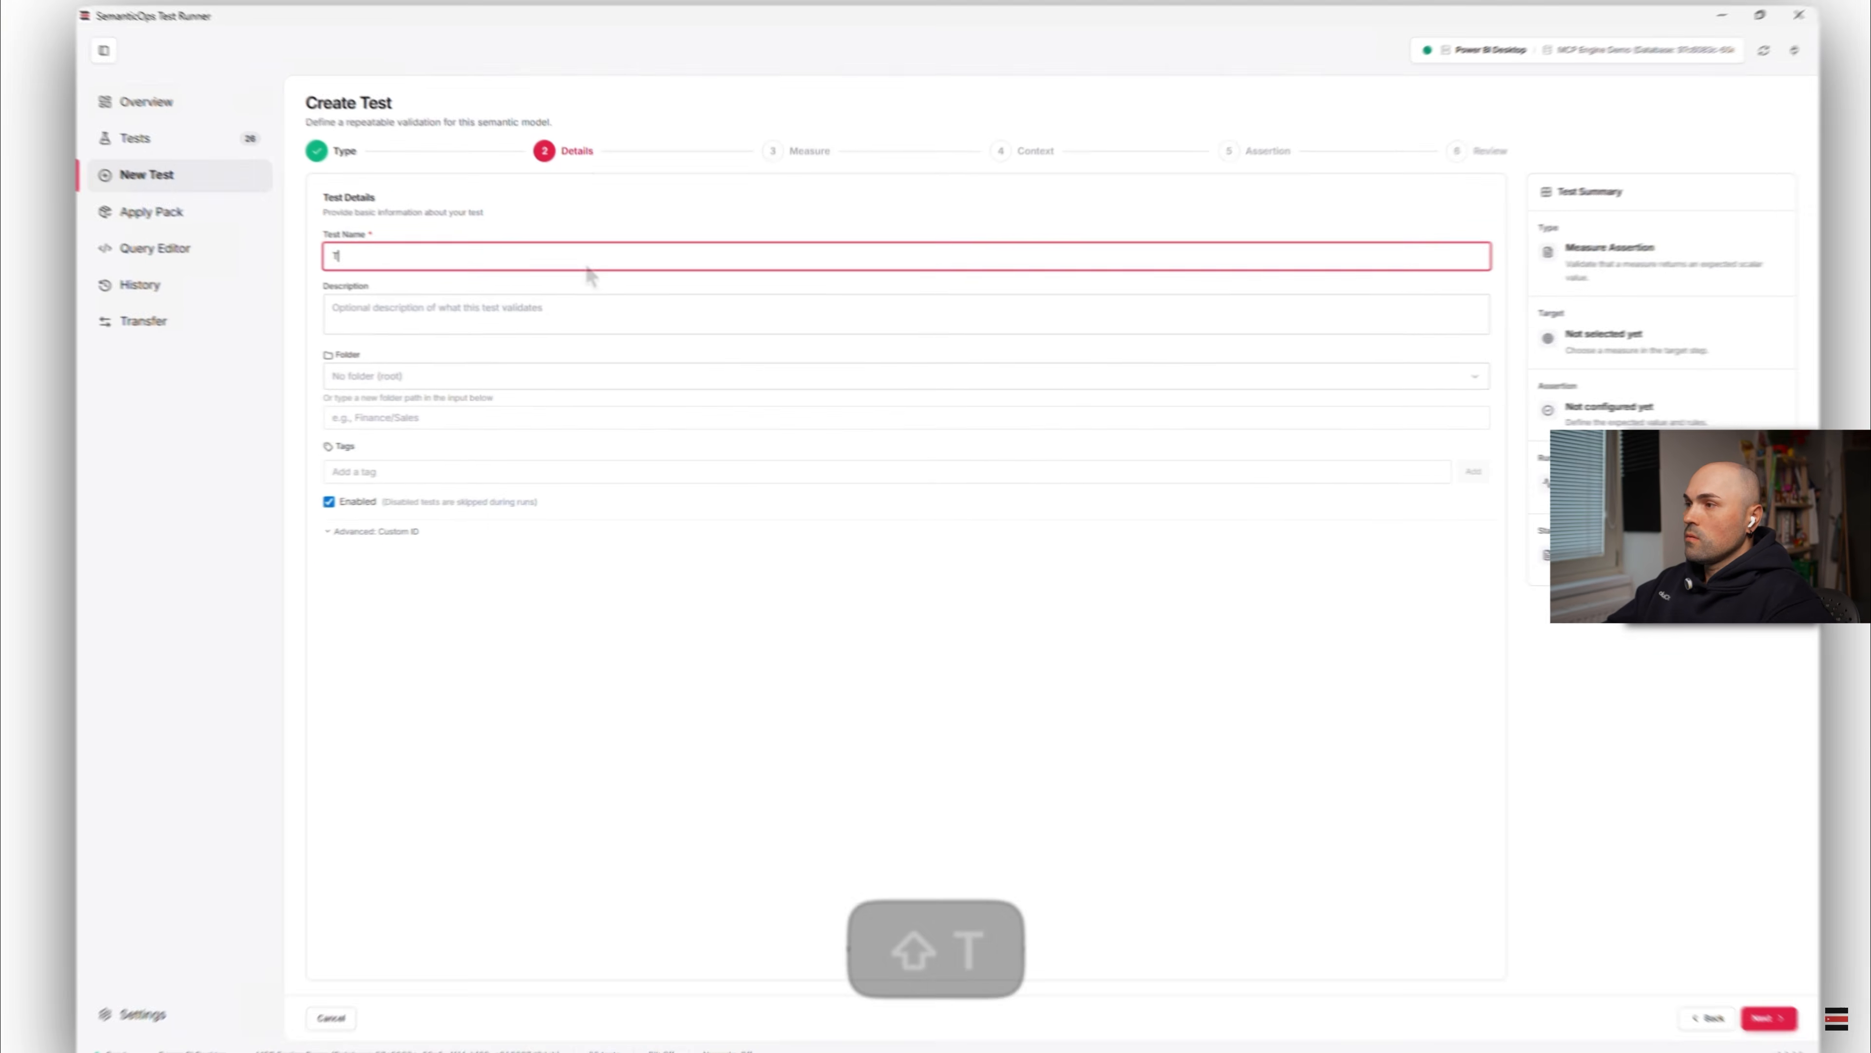
text(tal Revenue 2026)
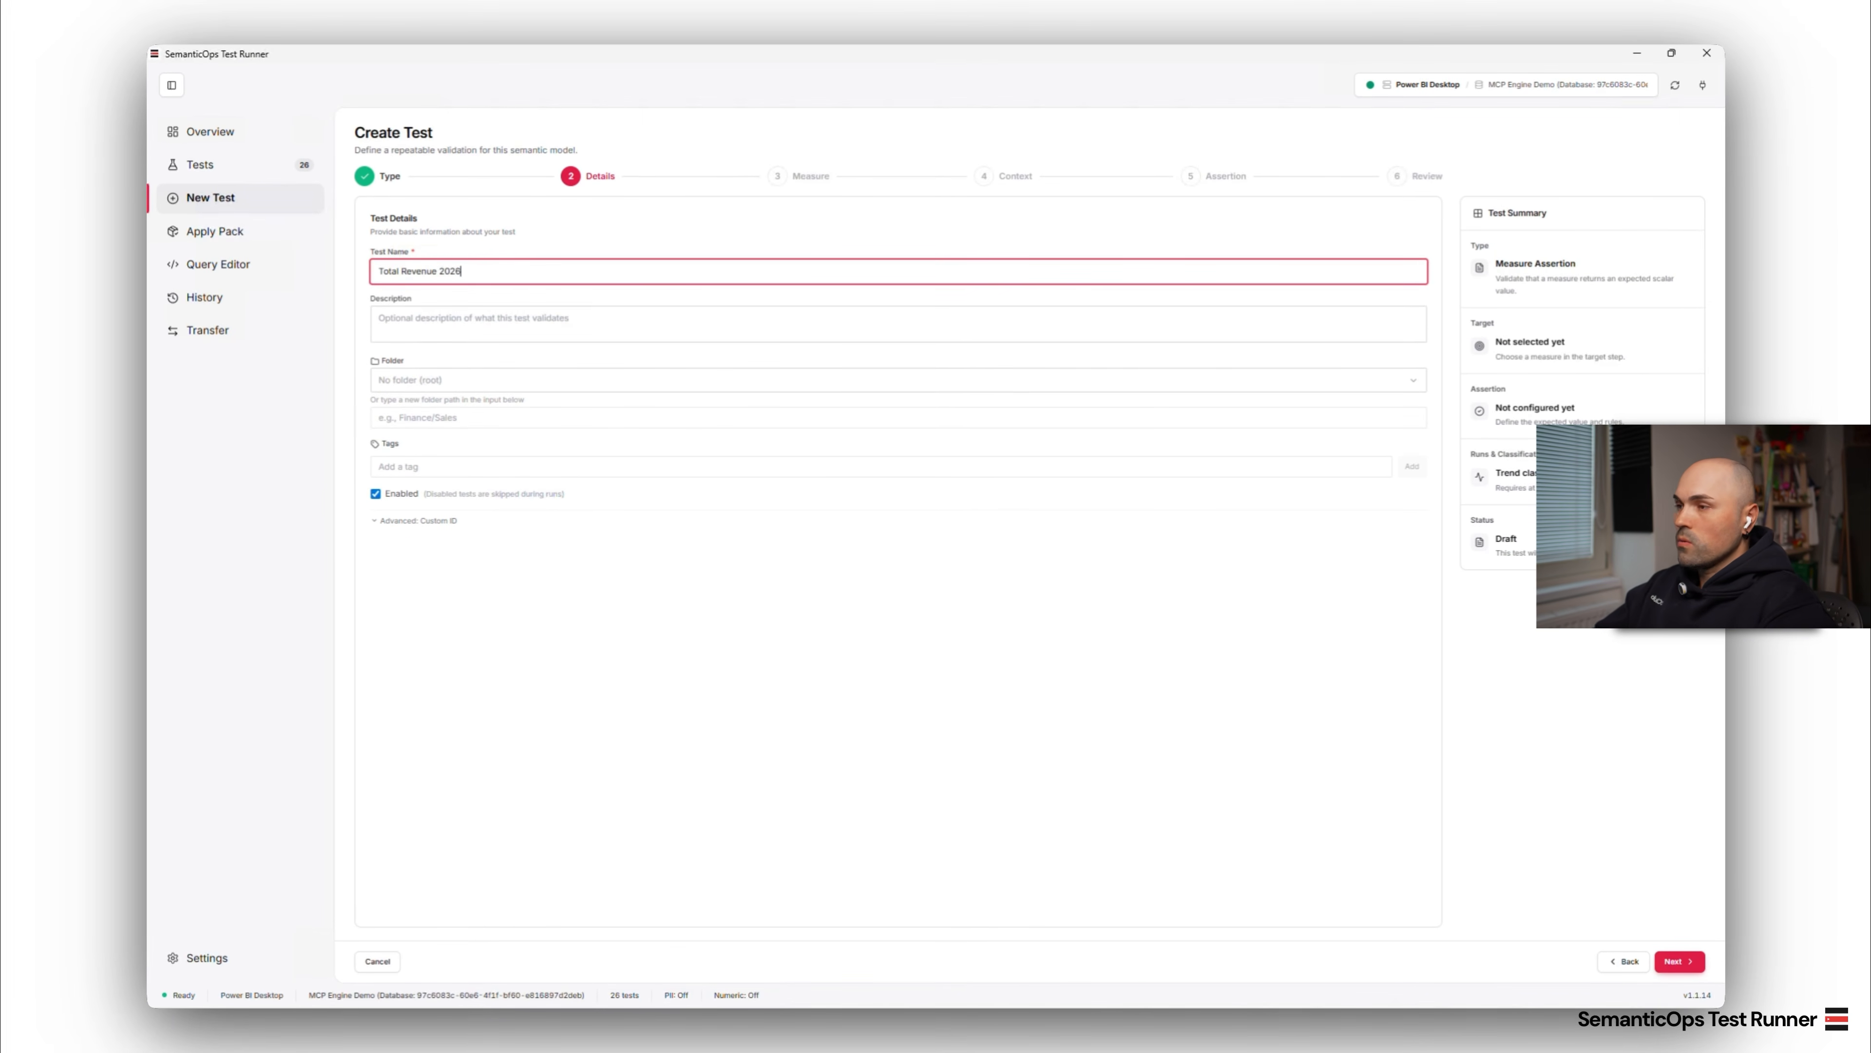
key(BackSpace)
text(5-Q2)
key(BackSpace)
text(1)
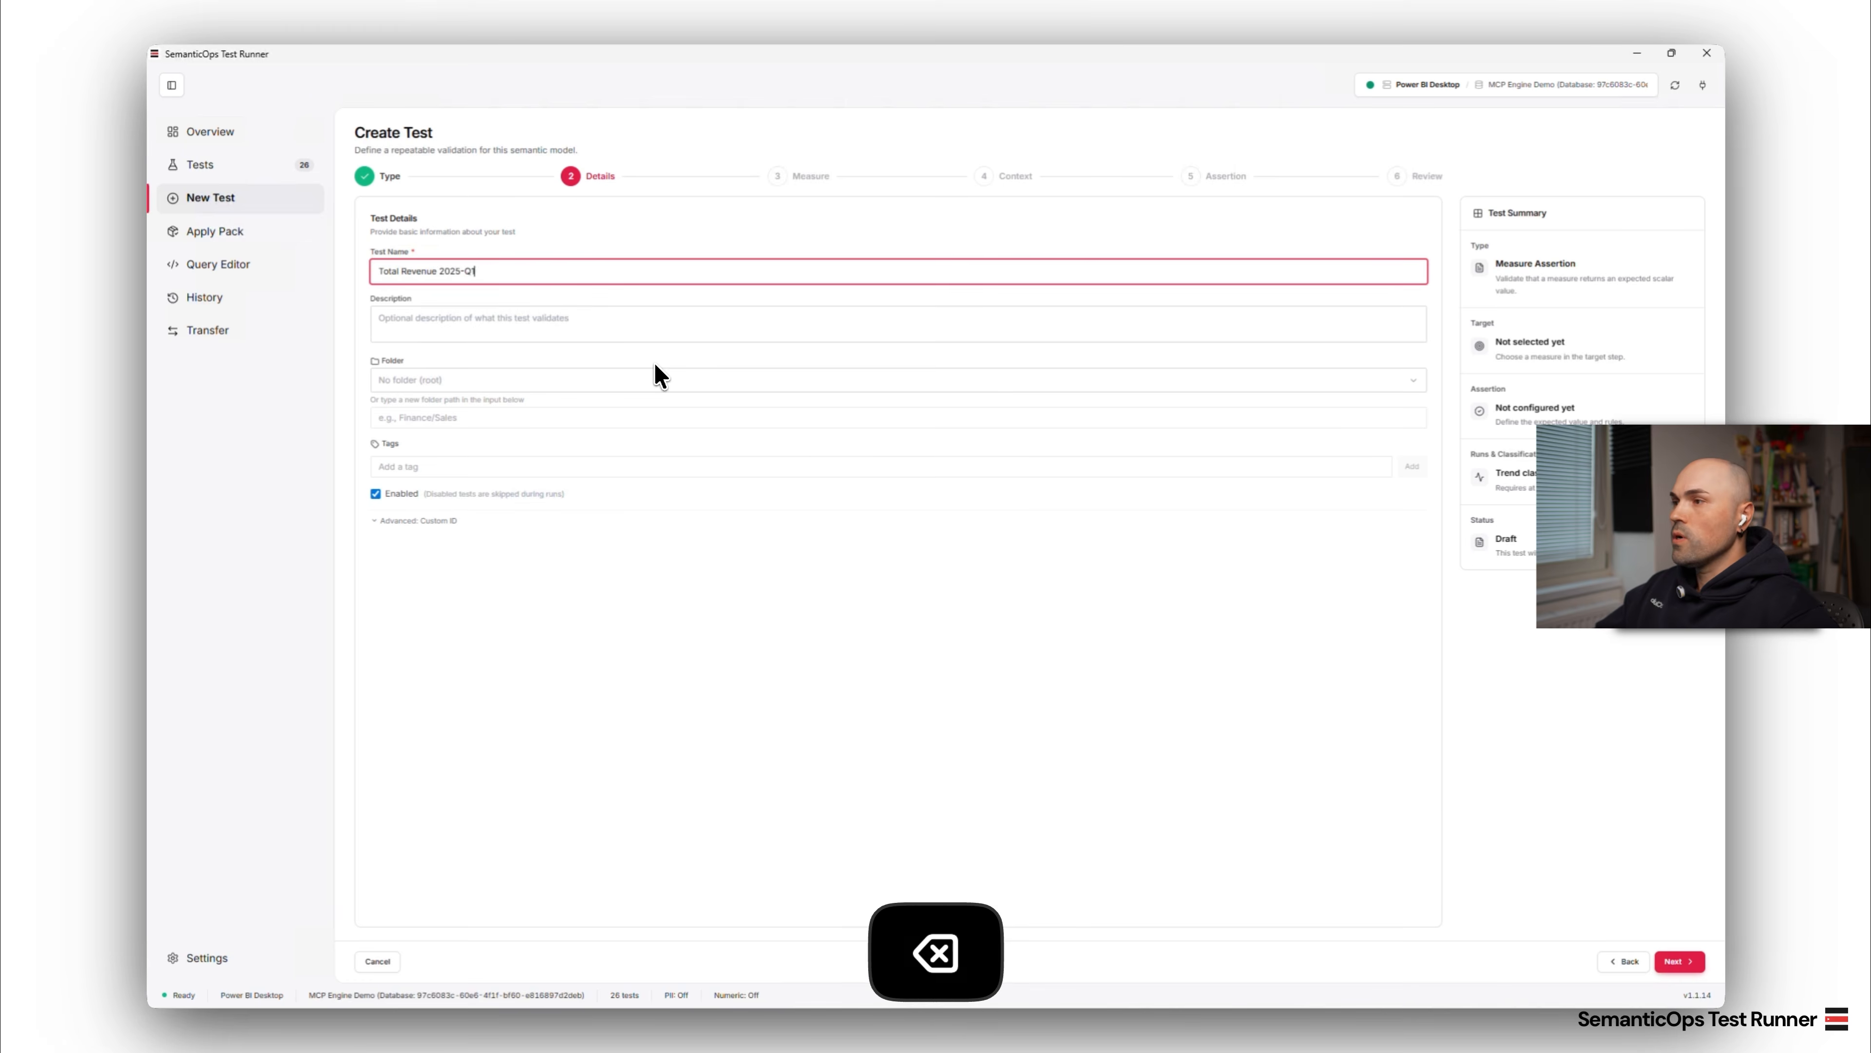
click(1679, 960)
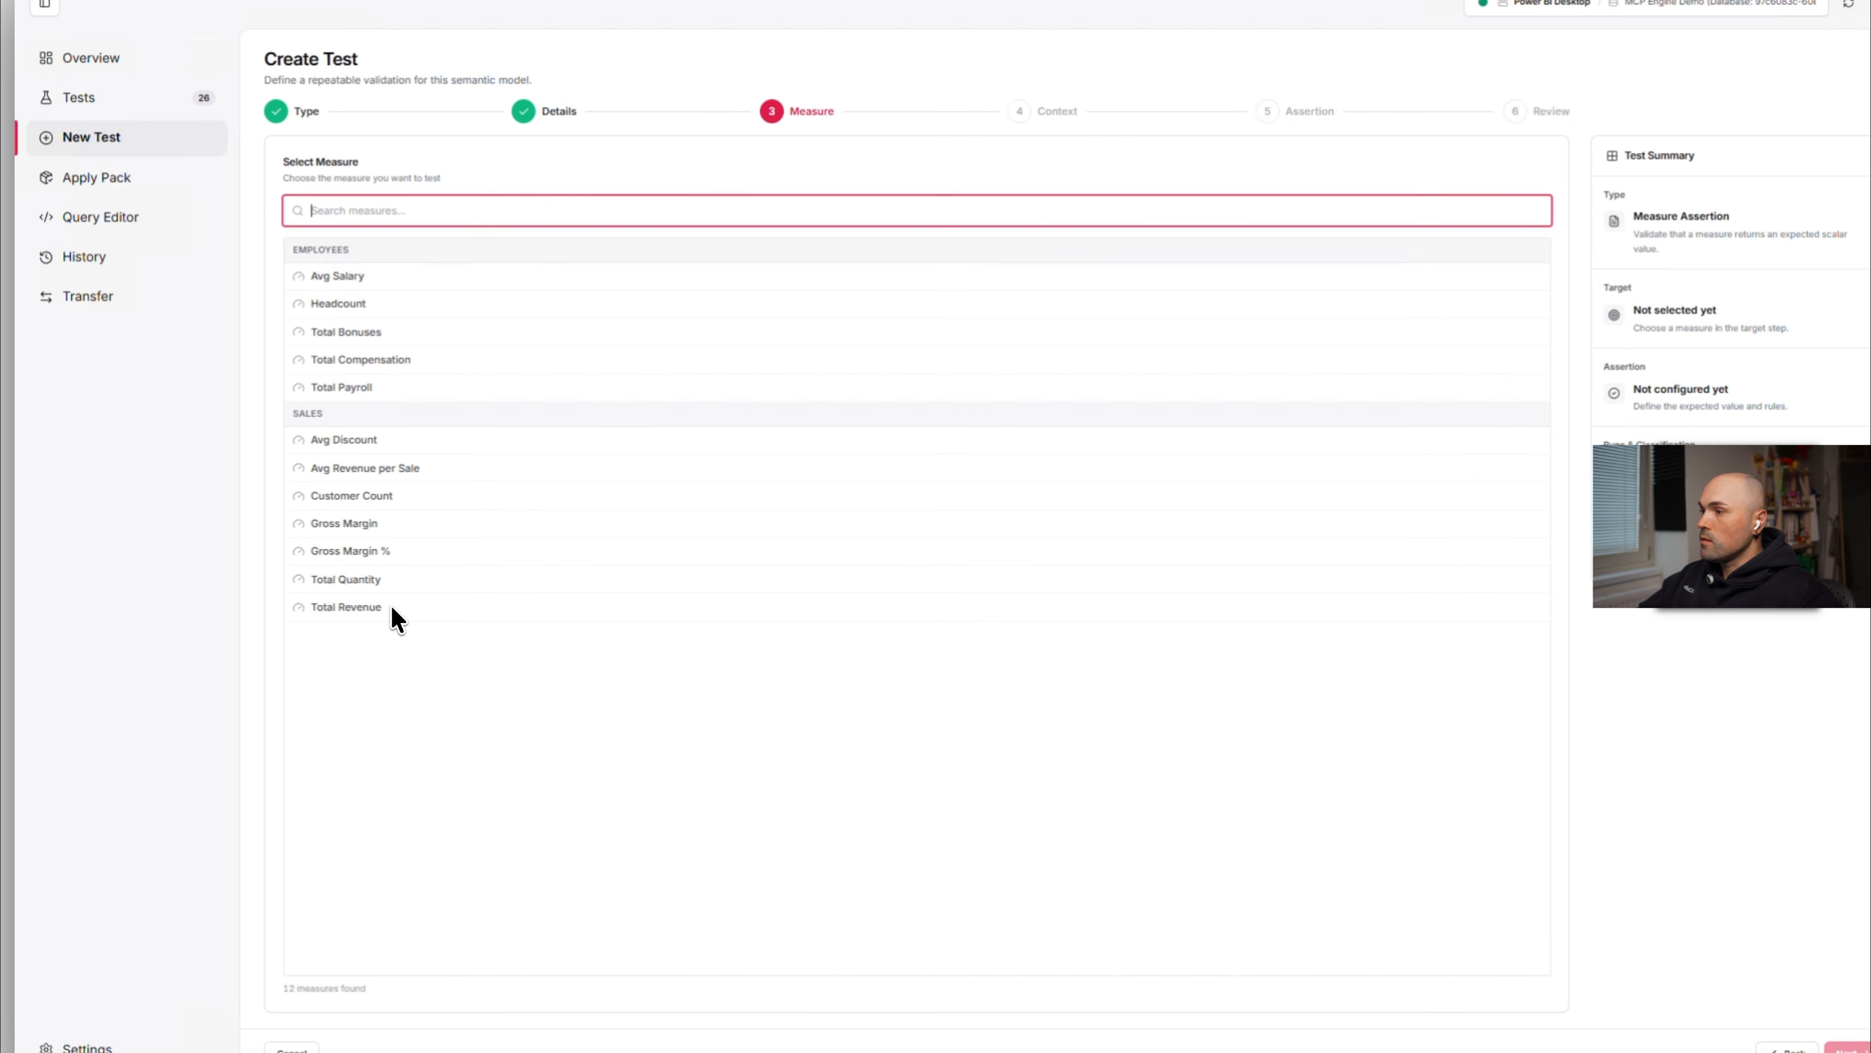
- Choose Sales[Total Revenue] as the measure to test, and check the Date slicer selection in the Power BI report
click(347, 608)
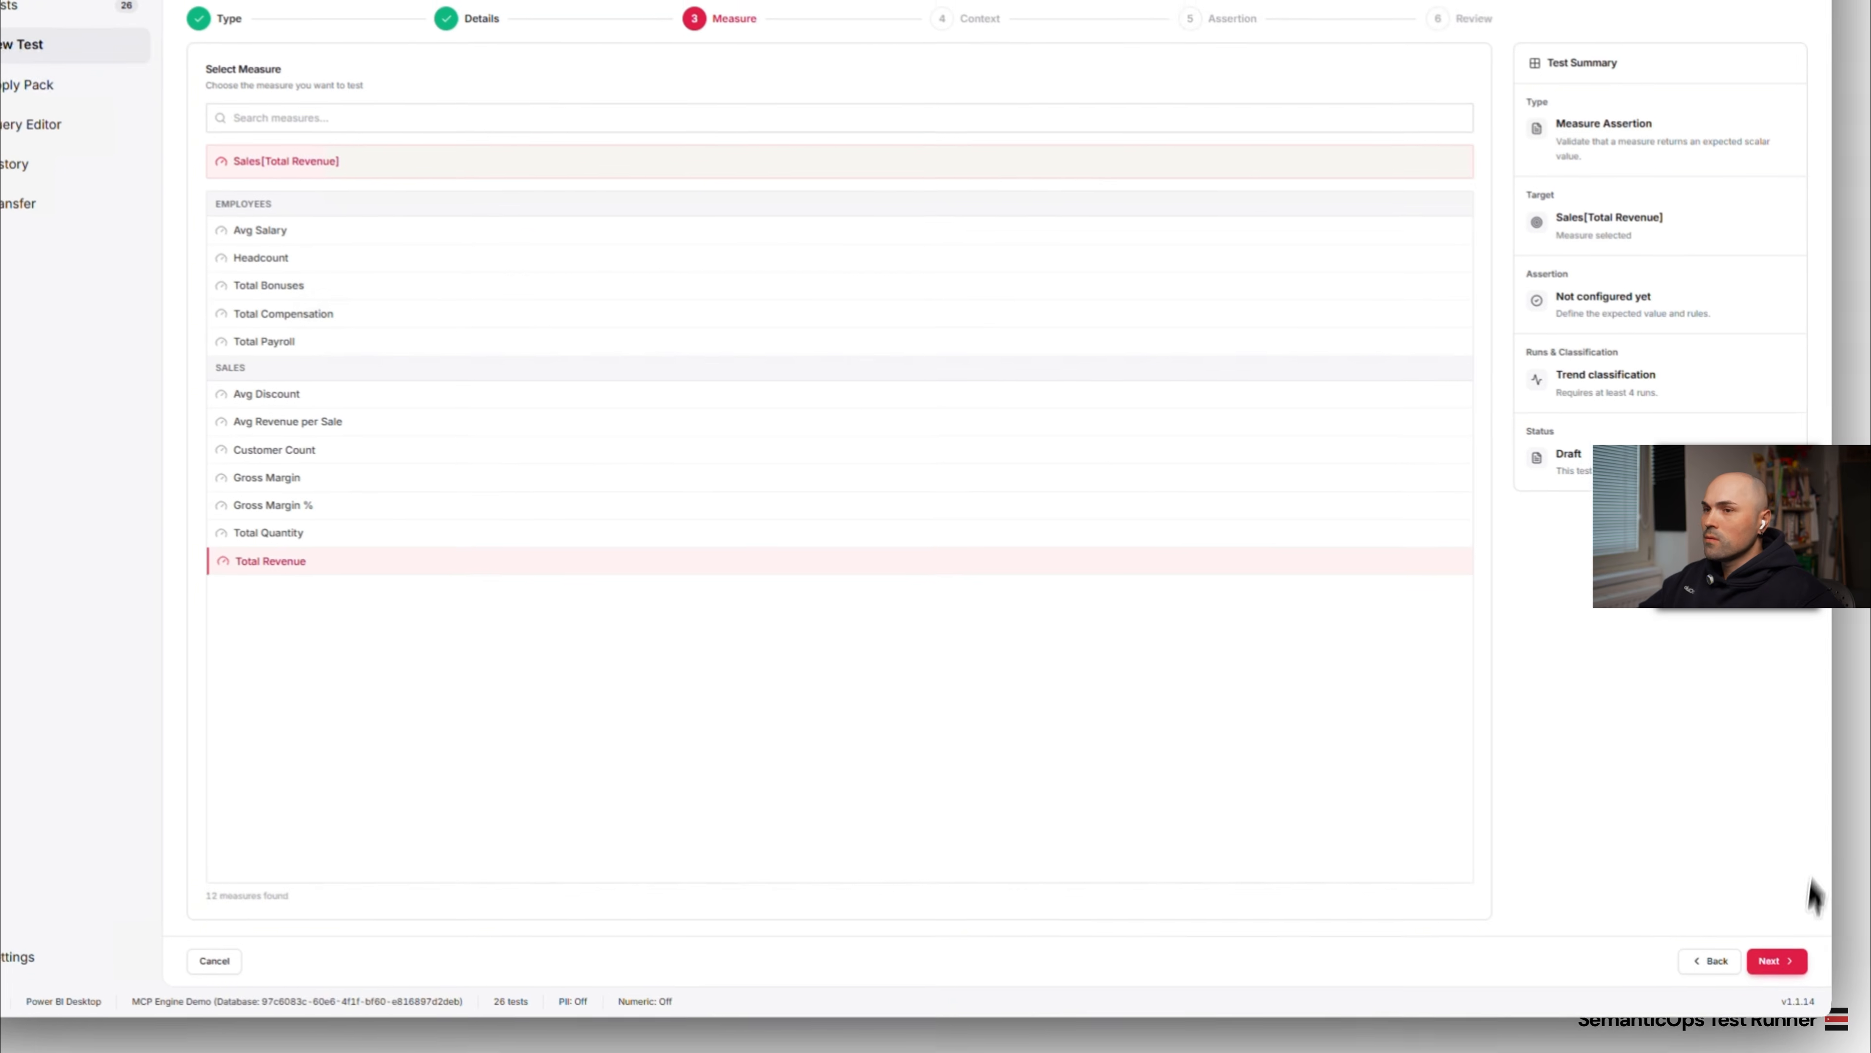
click(1846, 1048)
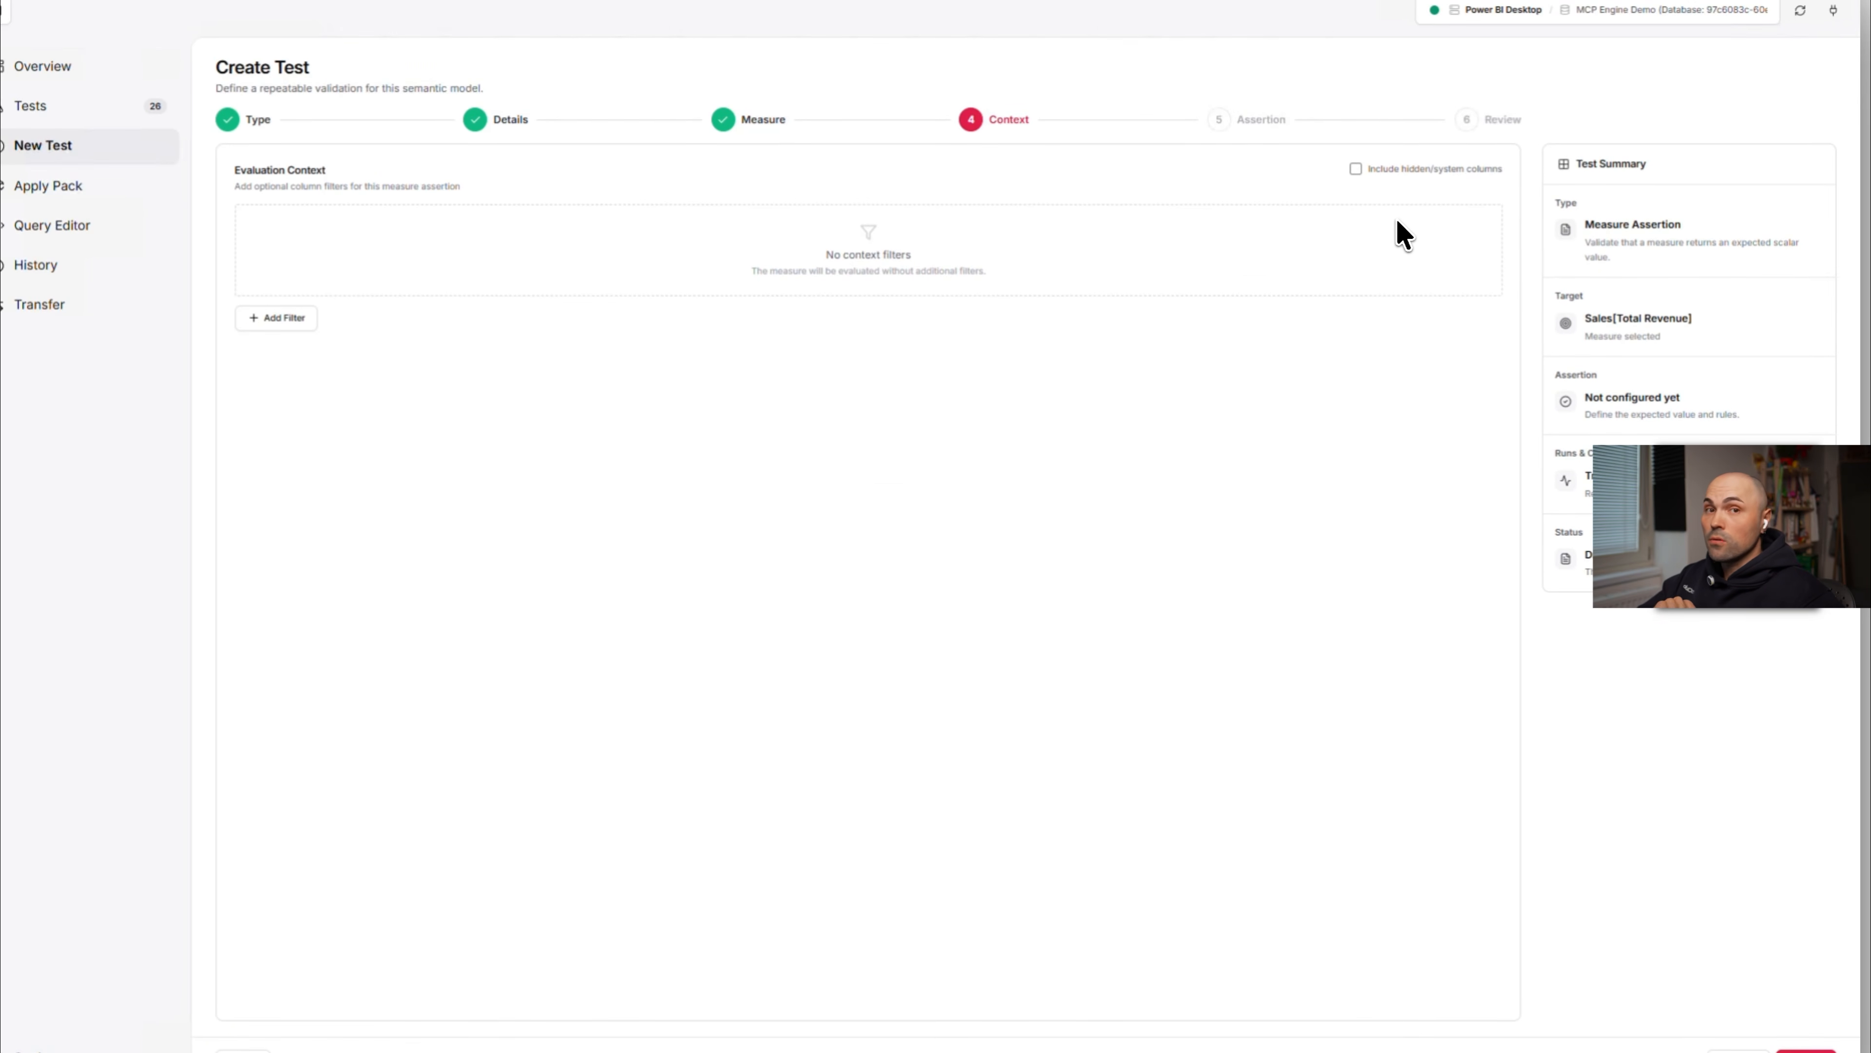
click(615, 1040)
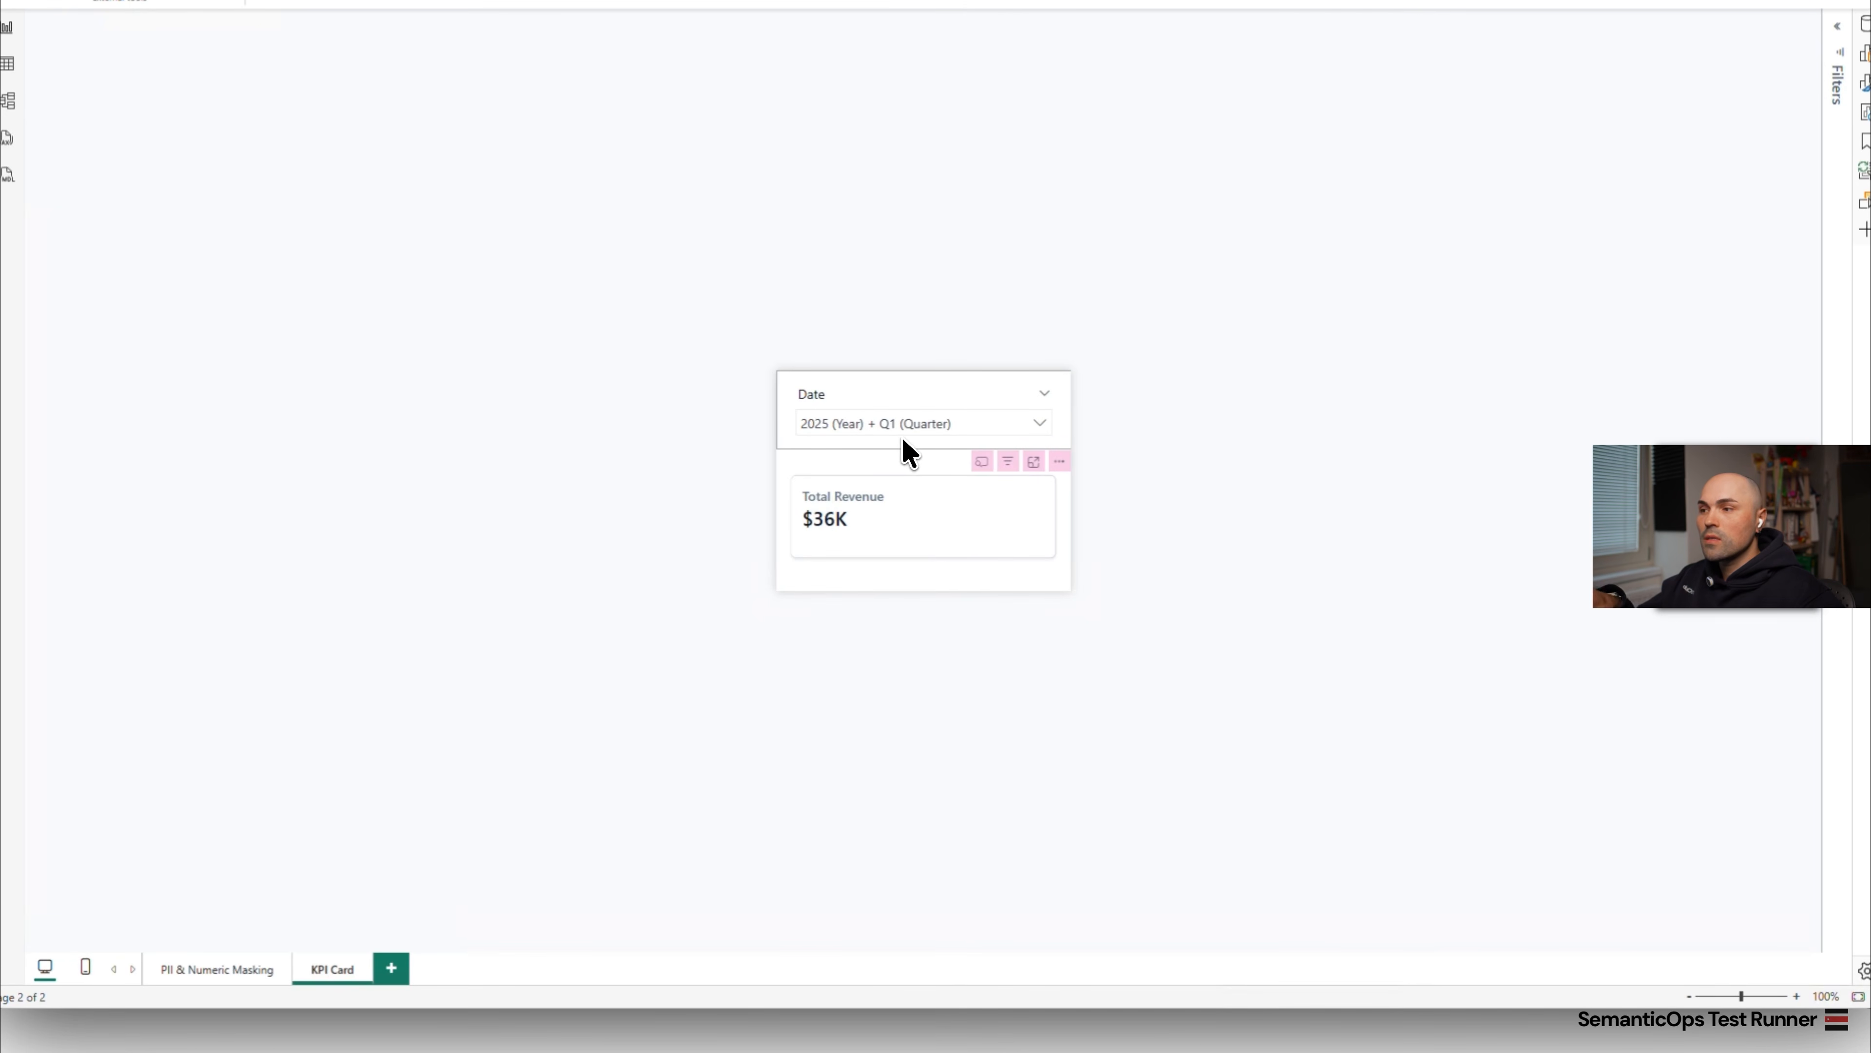
click(1445, 1036)
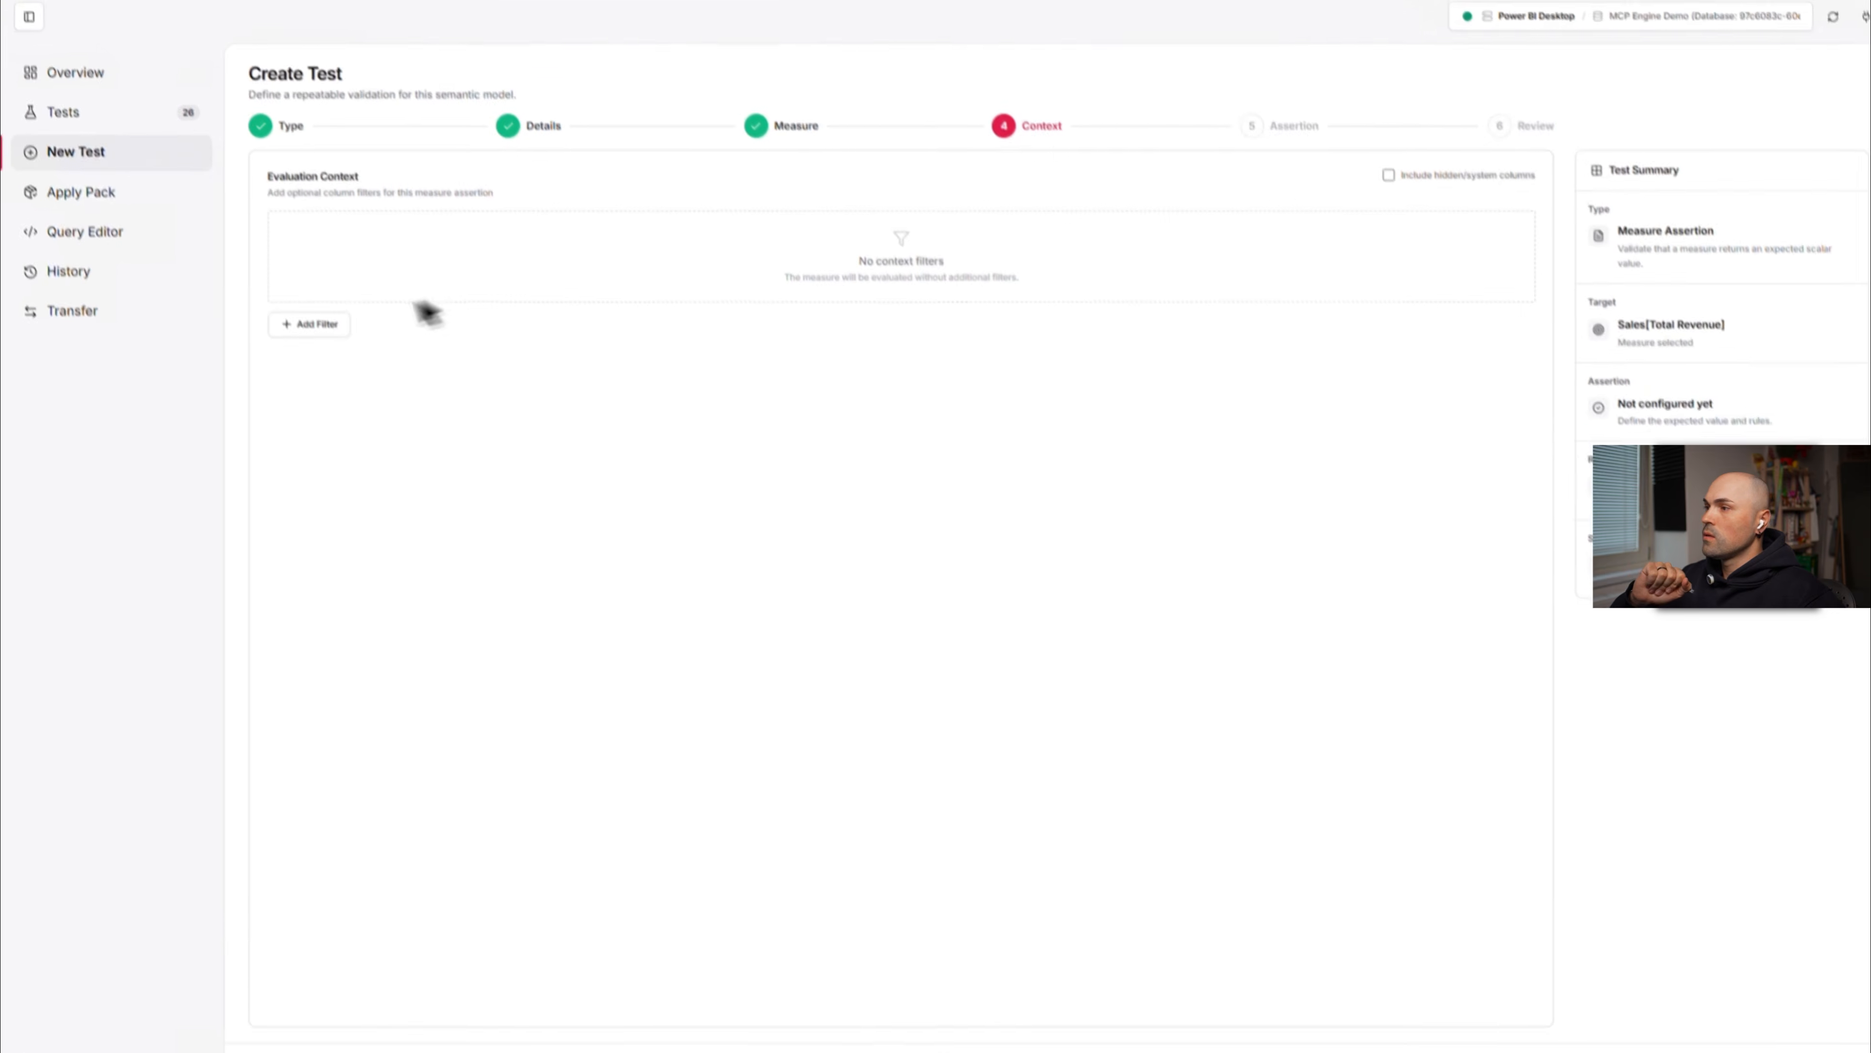
- Add an evaluation context filter where the Date table's Year column equals 2025
click(331, 327)
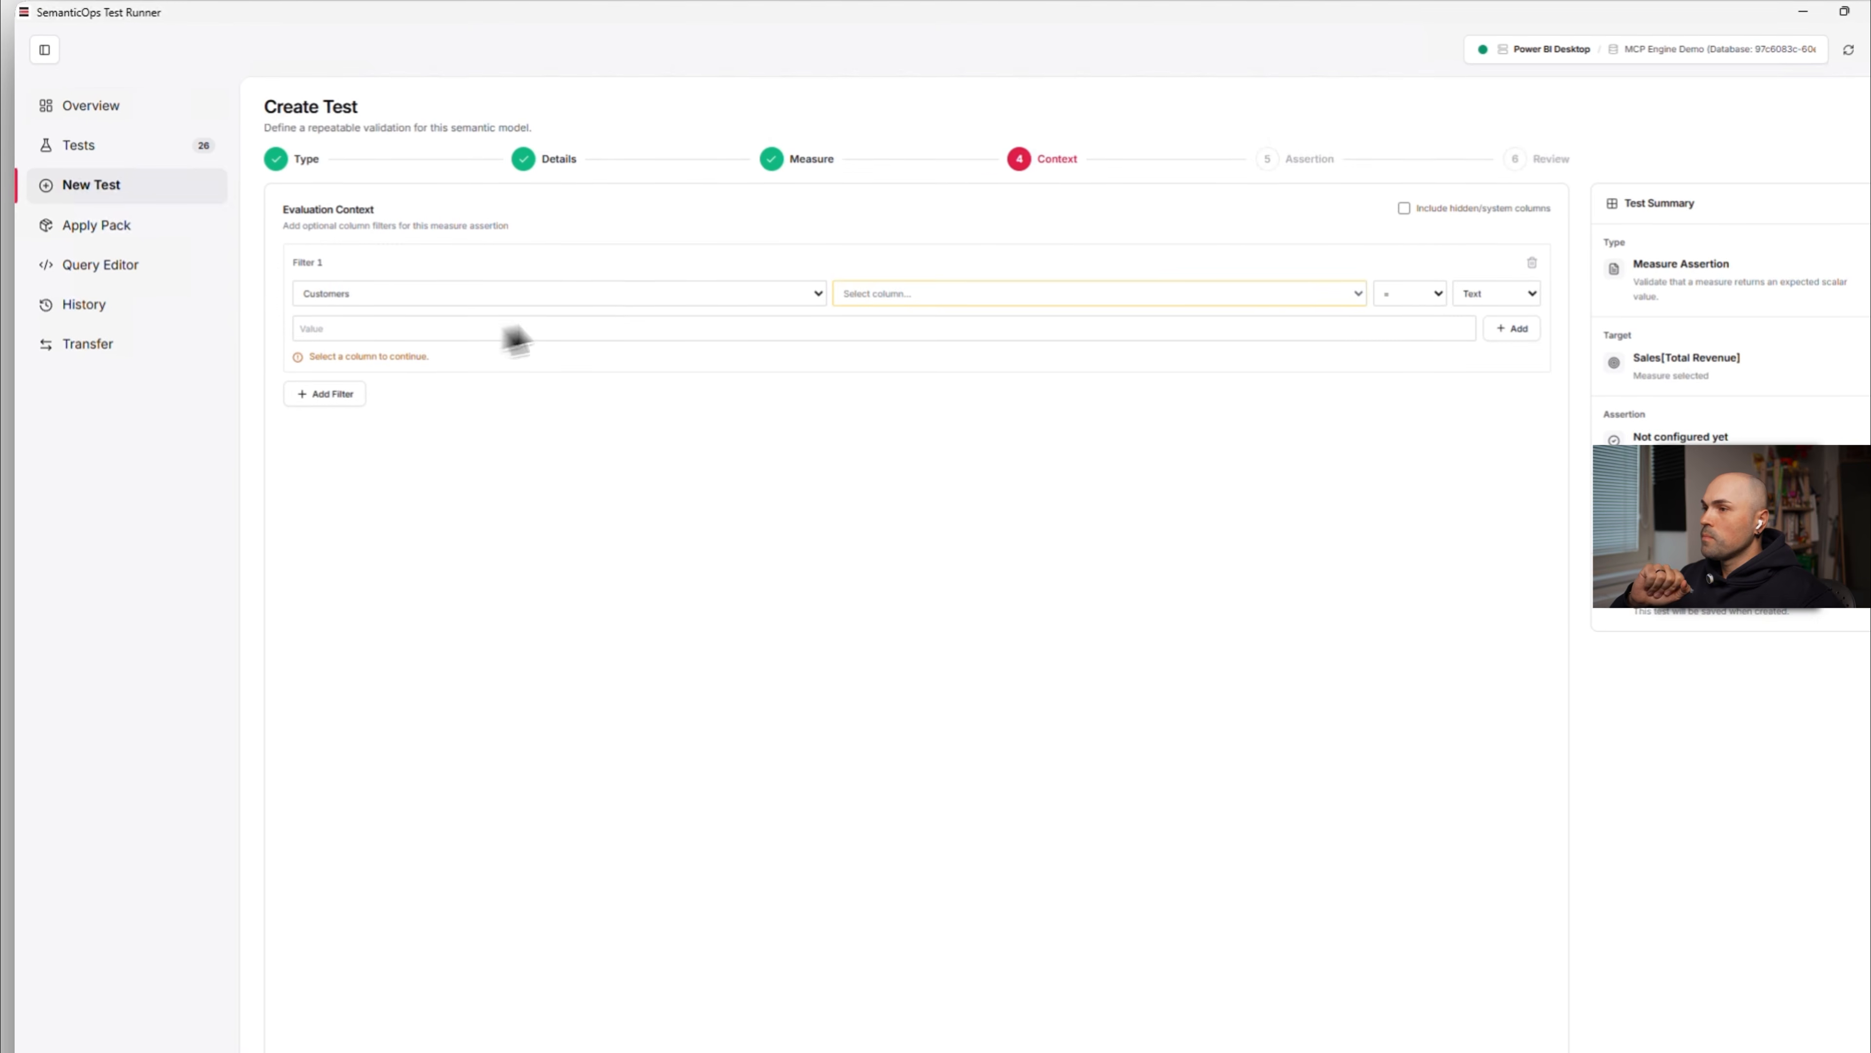
click(615, 272)
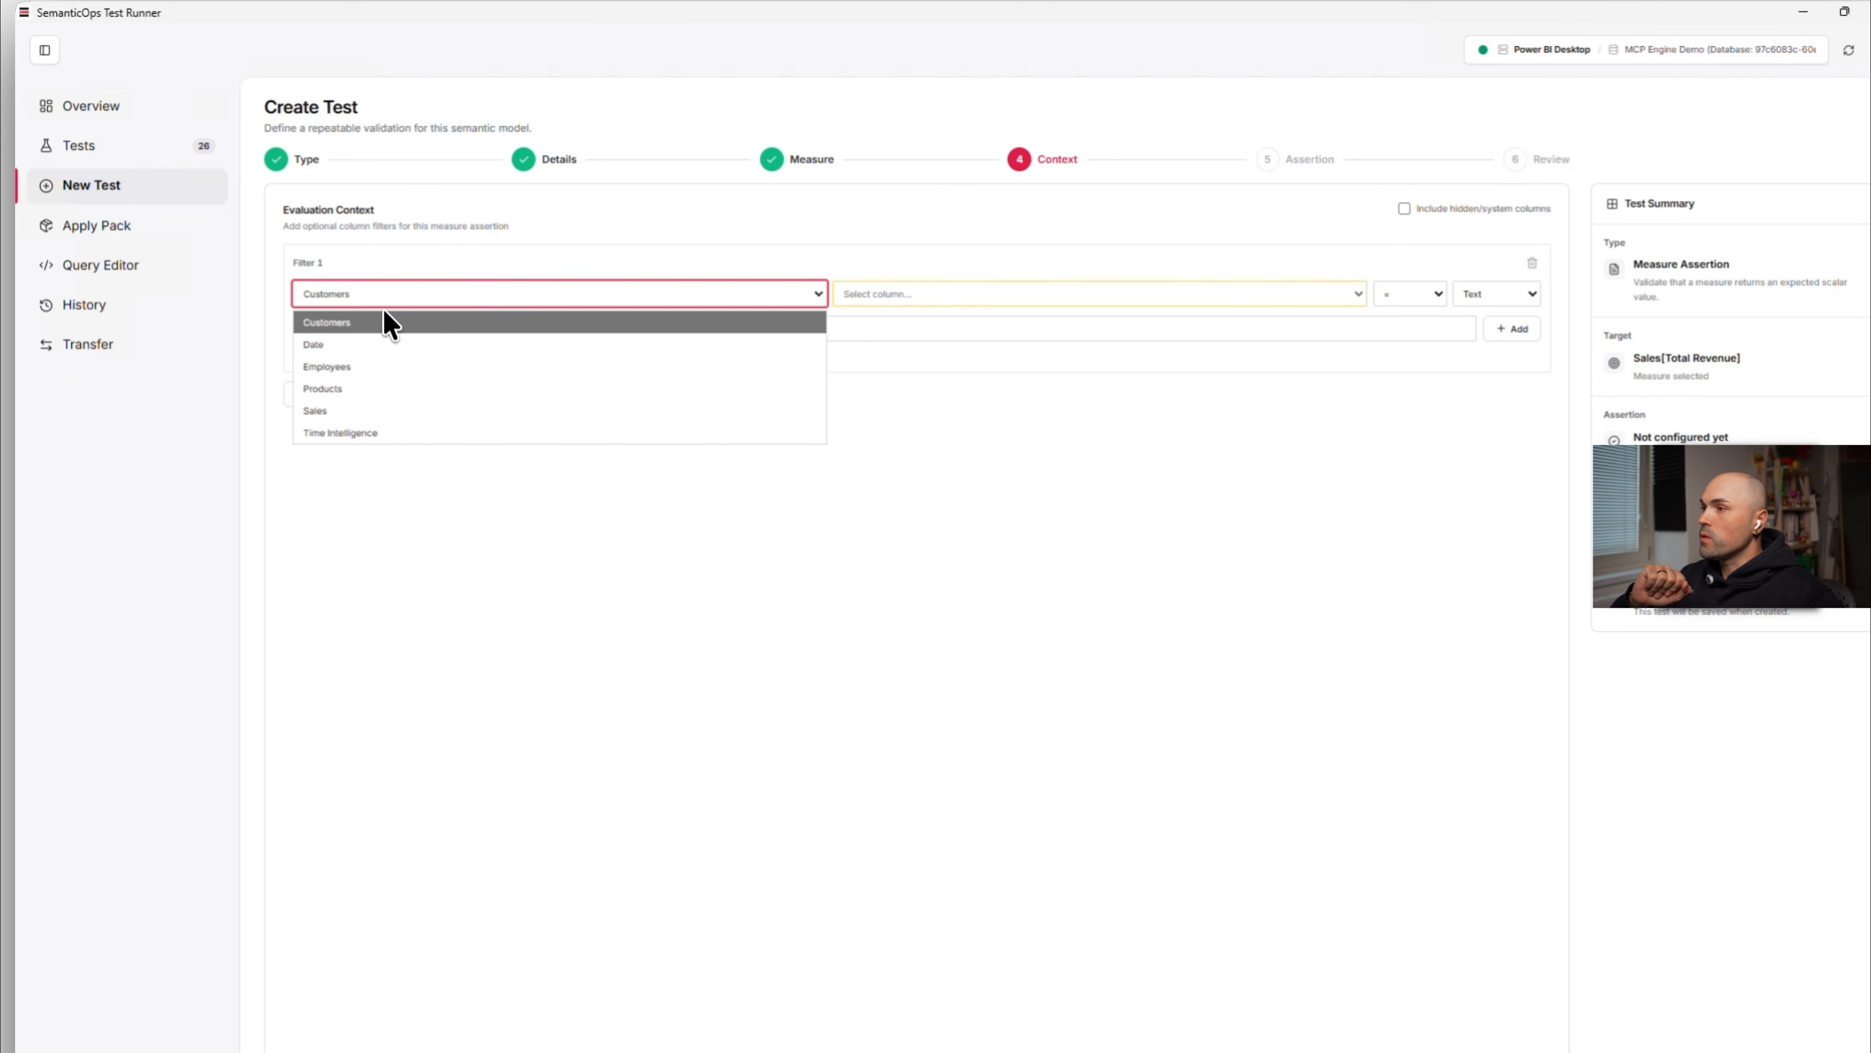
click(388, 344)
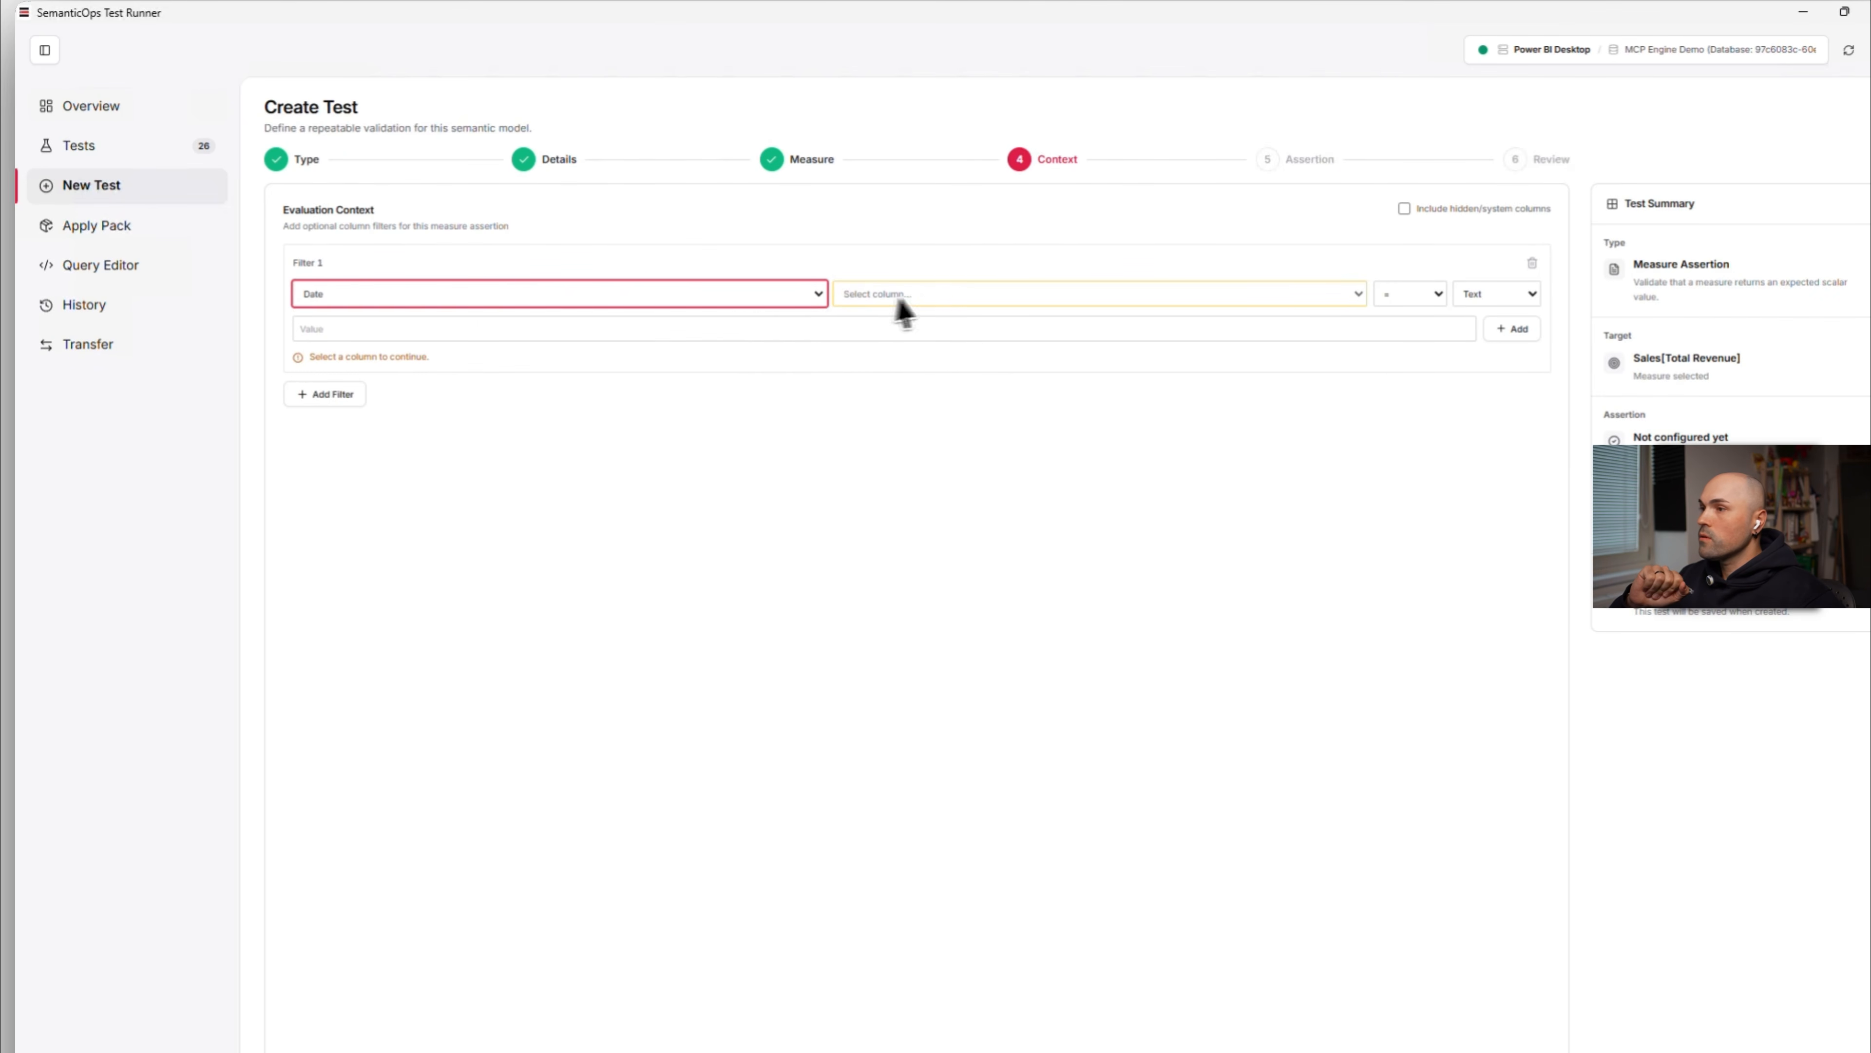
click(930, 295)
click(901, 478)
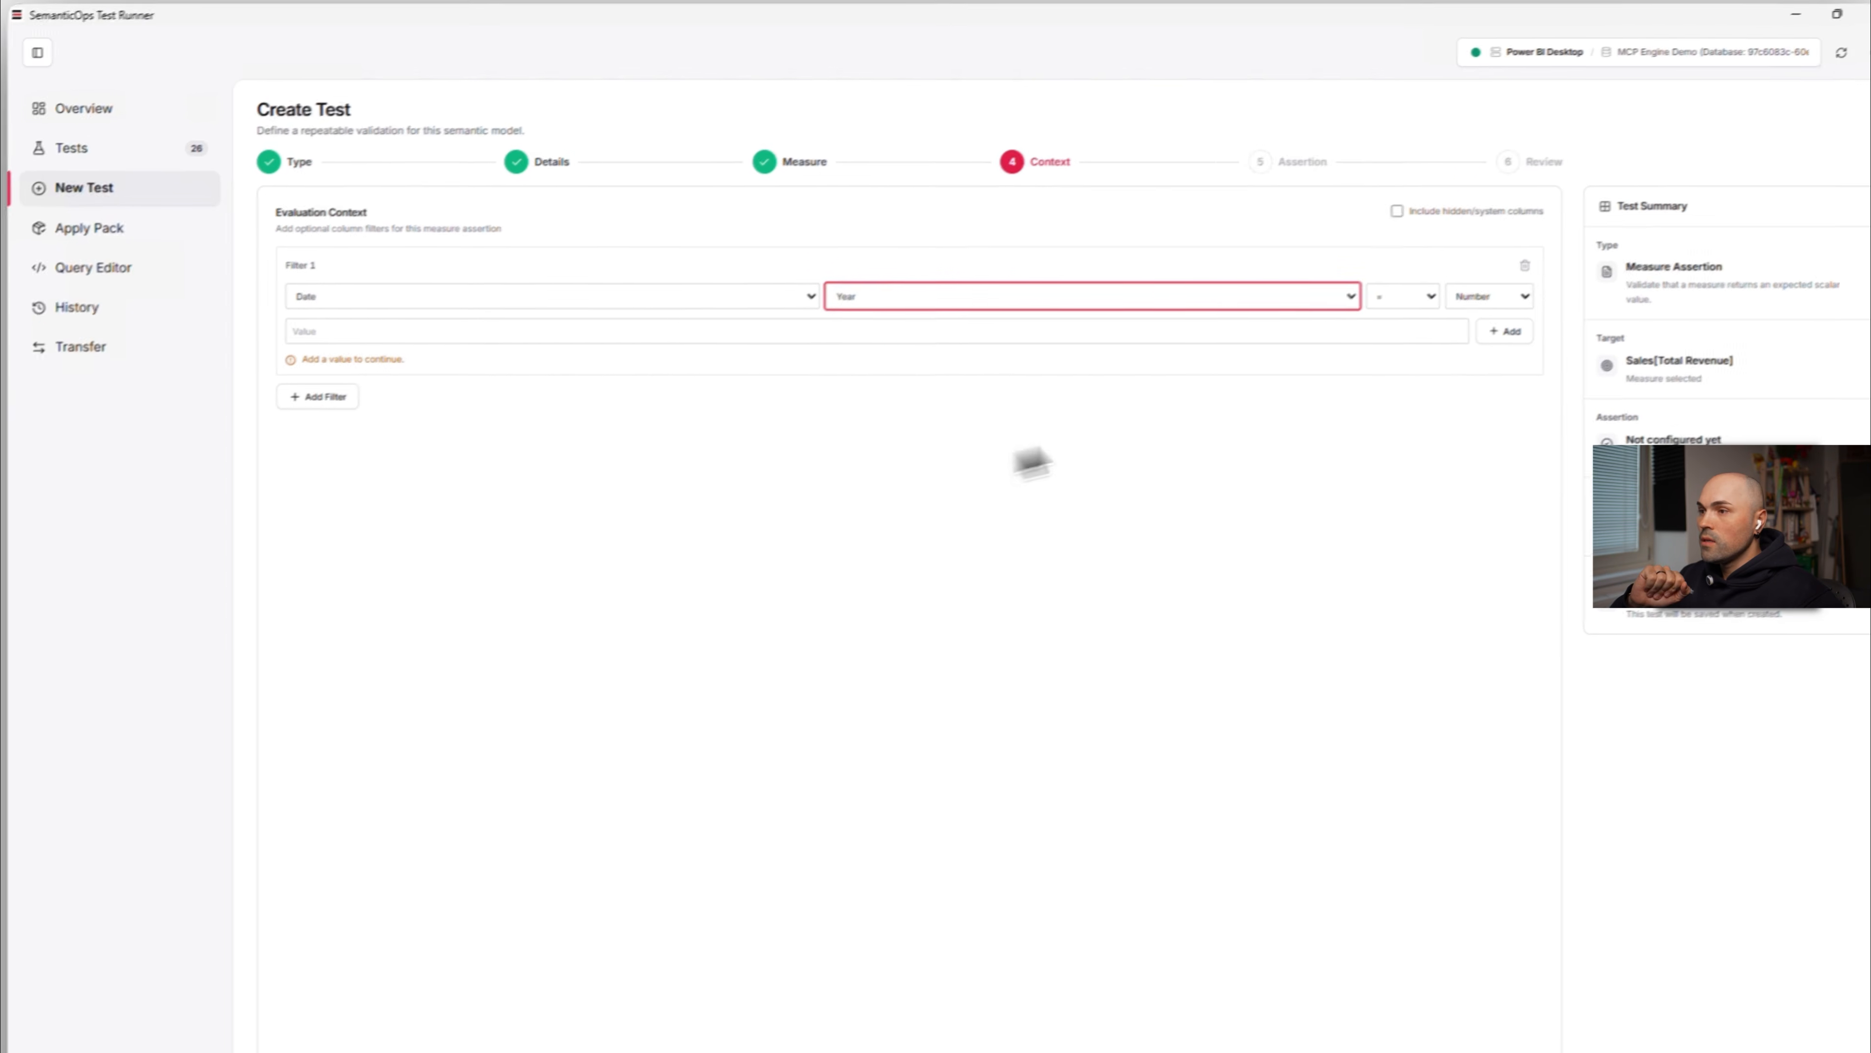
click(1192, 347)
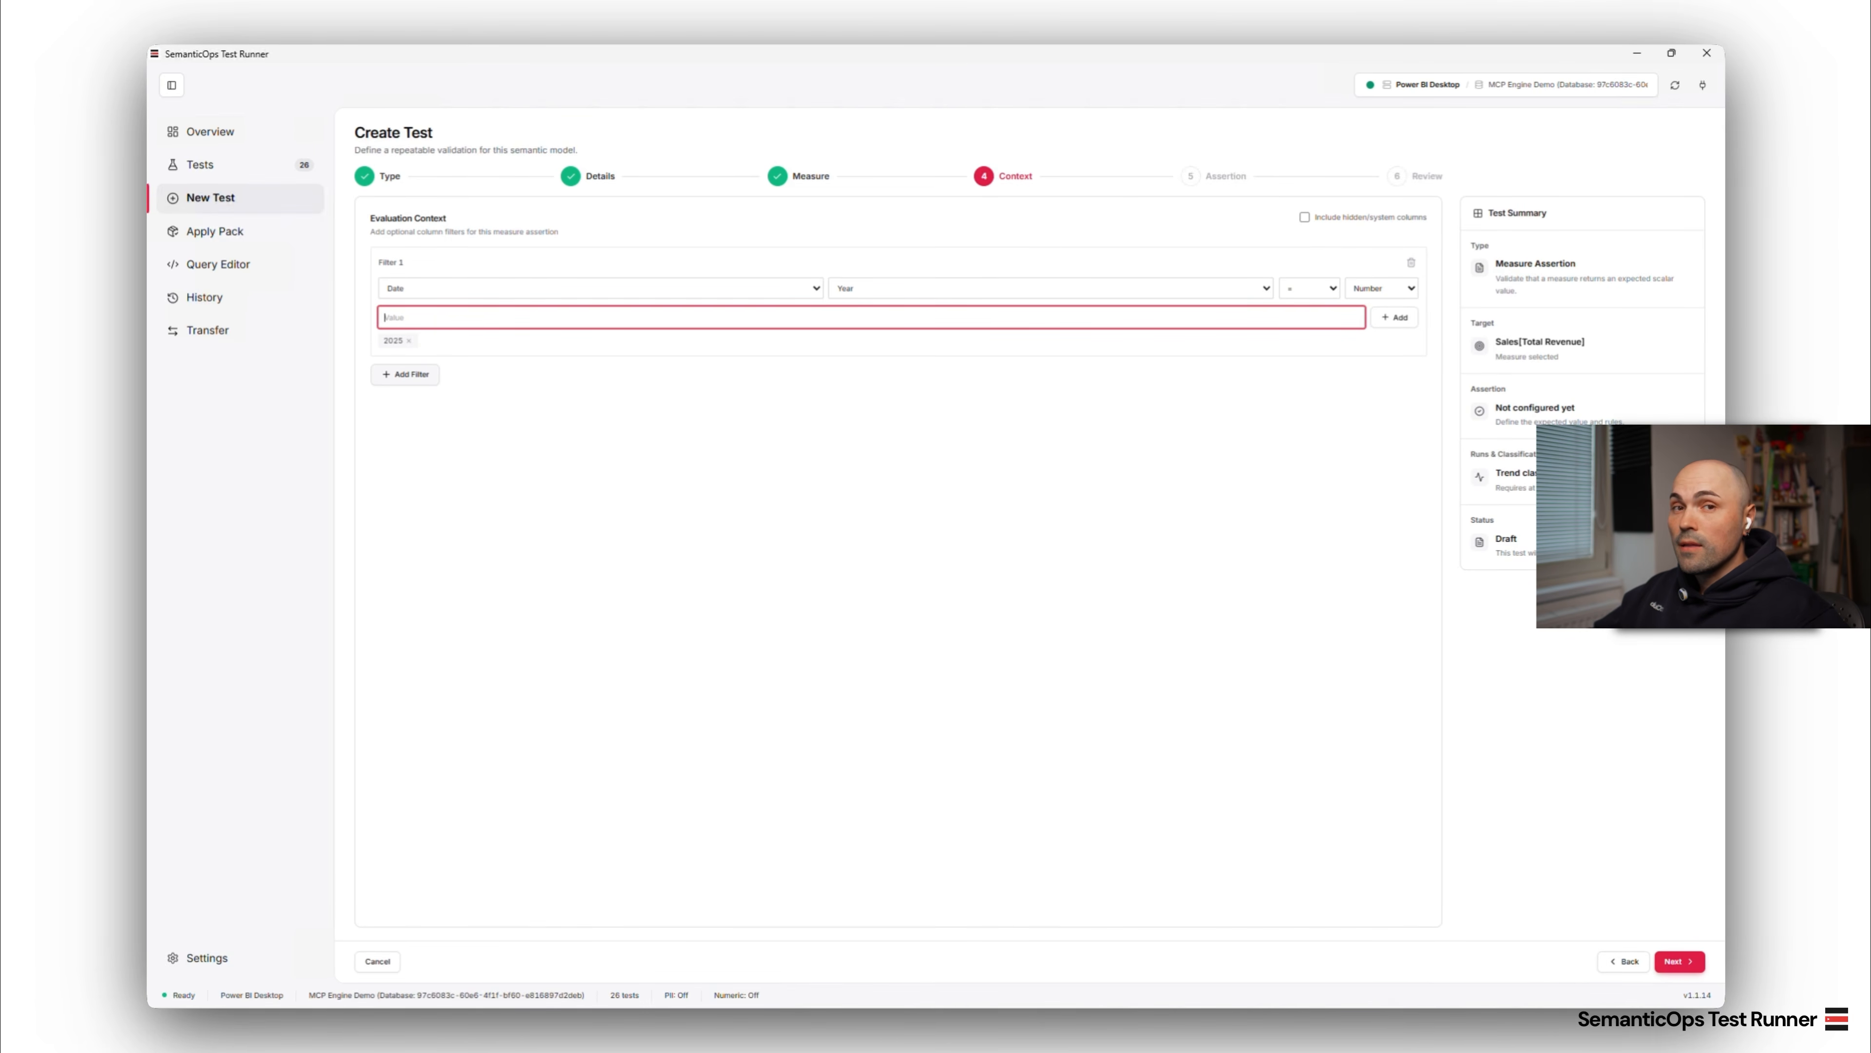
- Add a second context filter where the Date table's Quarter column equals Q1, and continue to the assertion settings
click(402, 374)
click(419, 405)
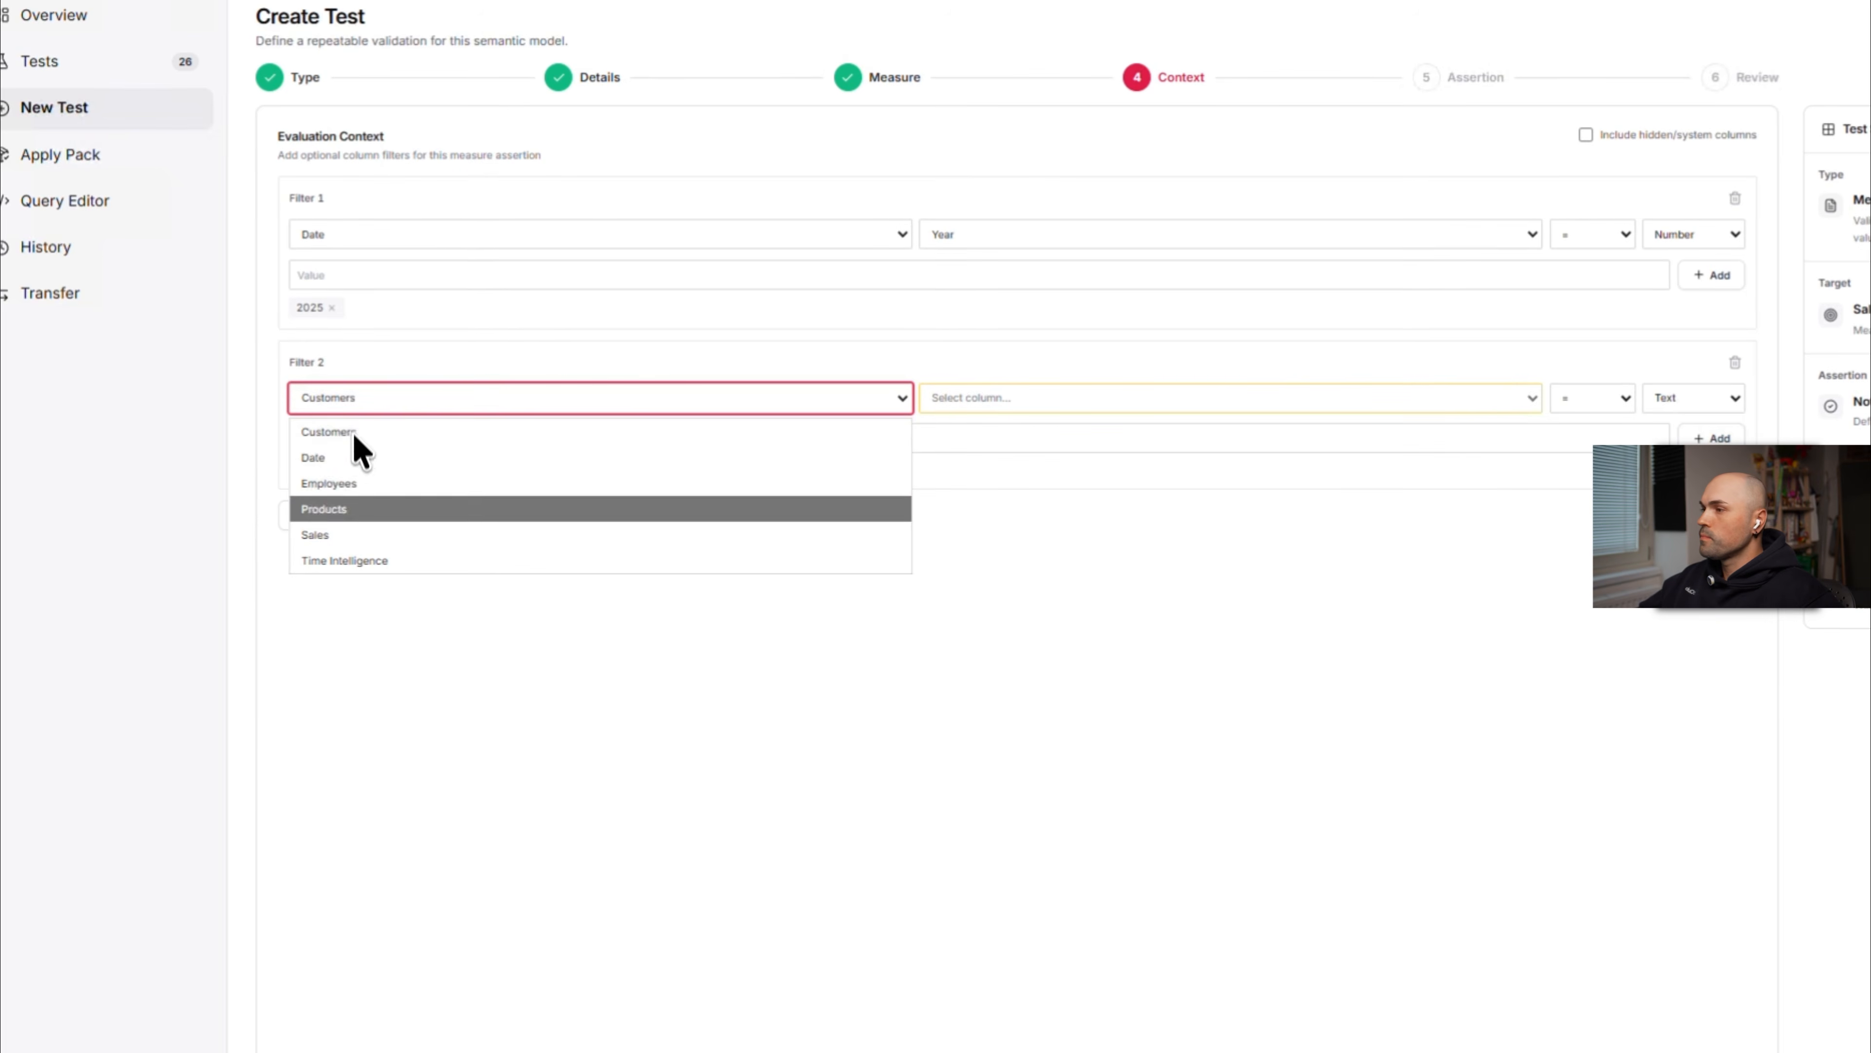
click(416, 457)
click(987, 398)
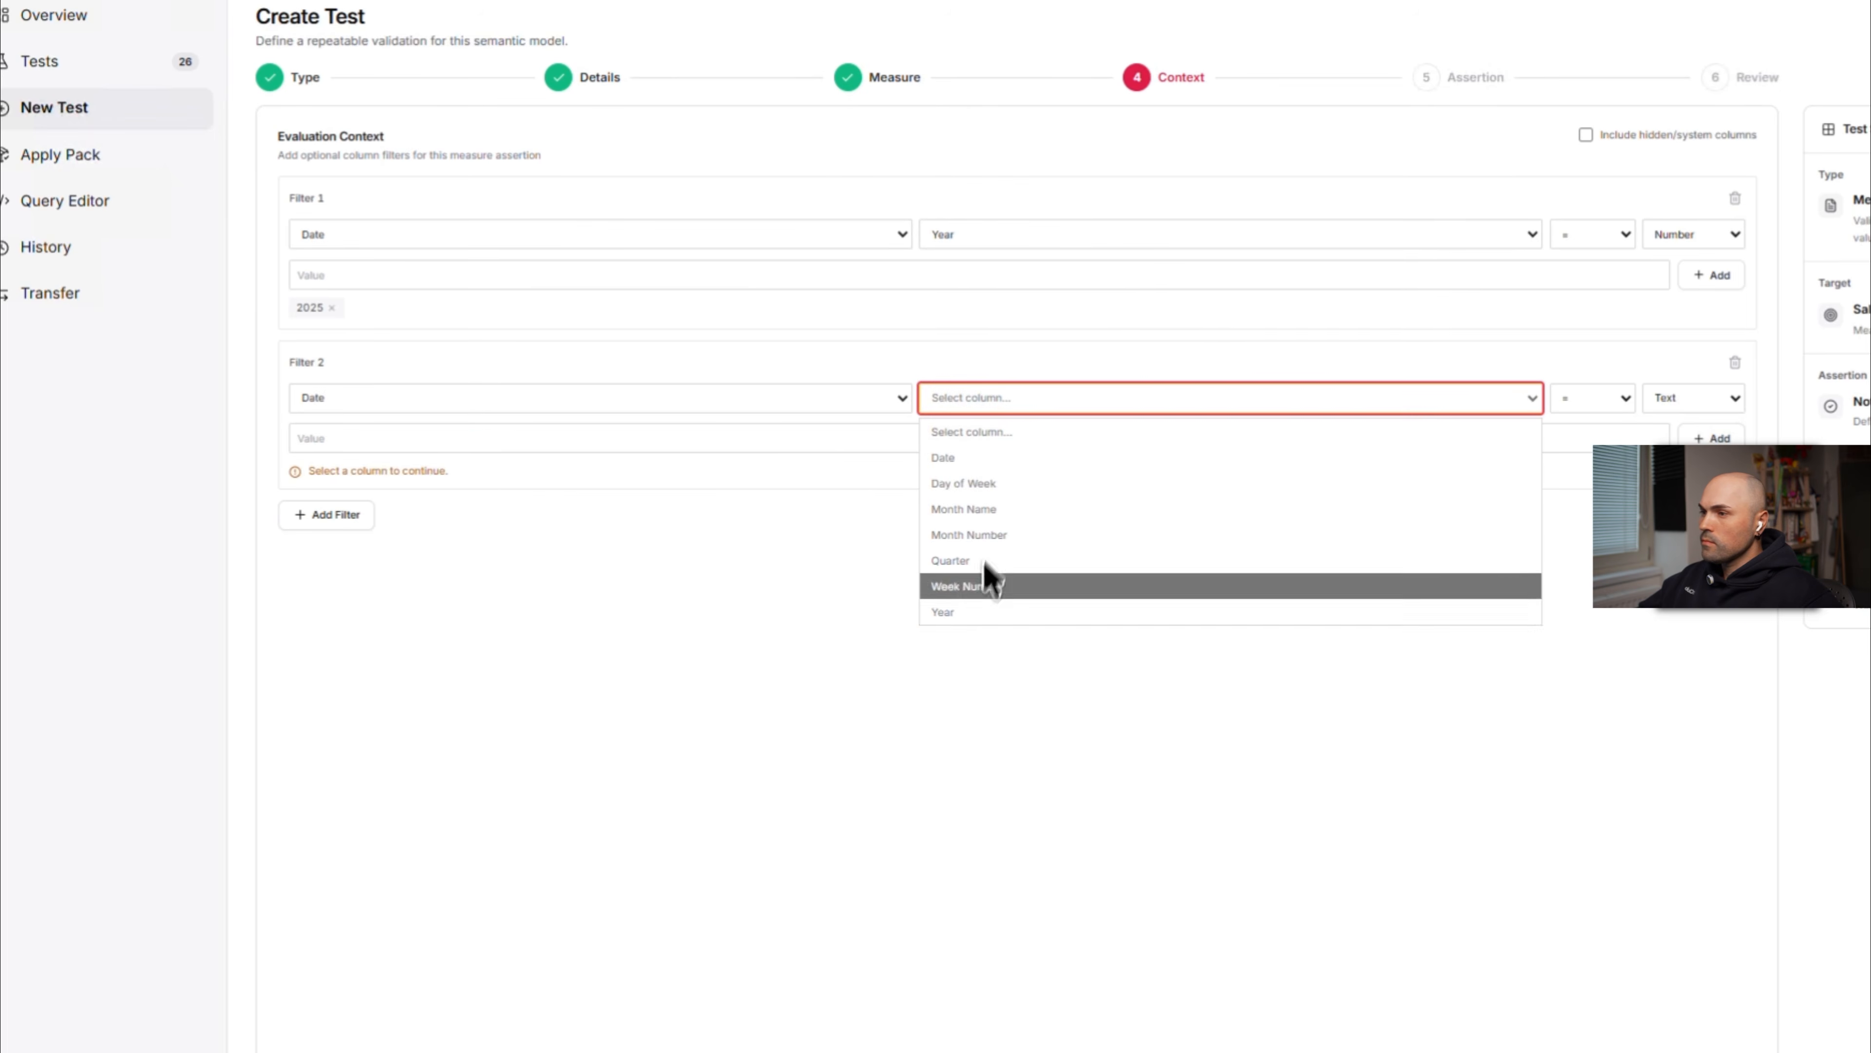
click(988, 611)
click(610, 446)
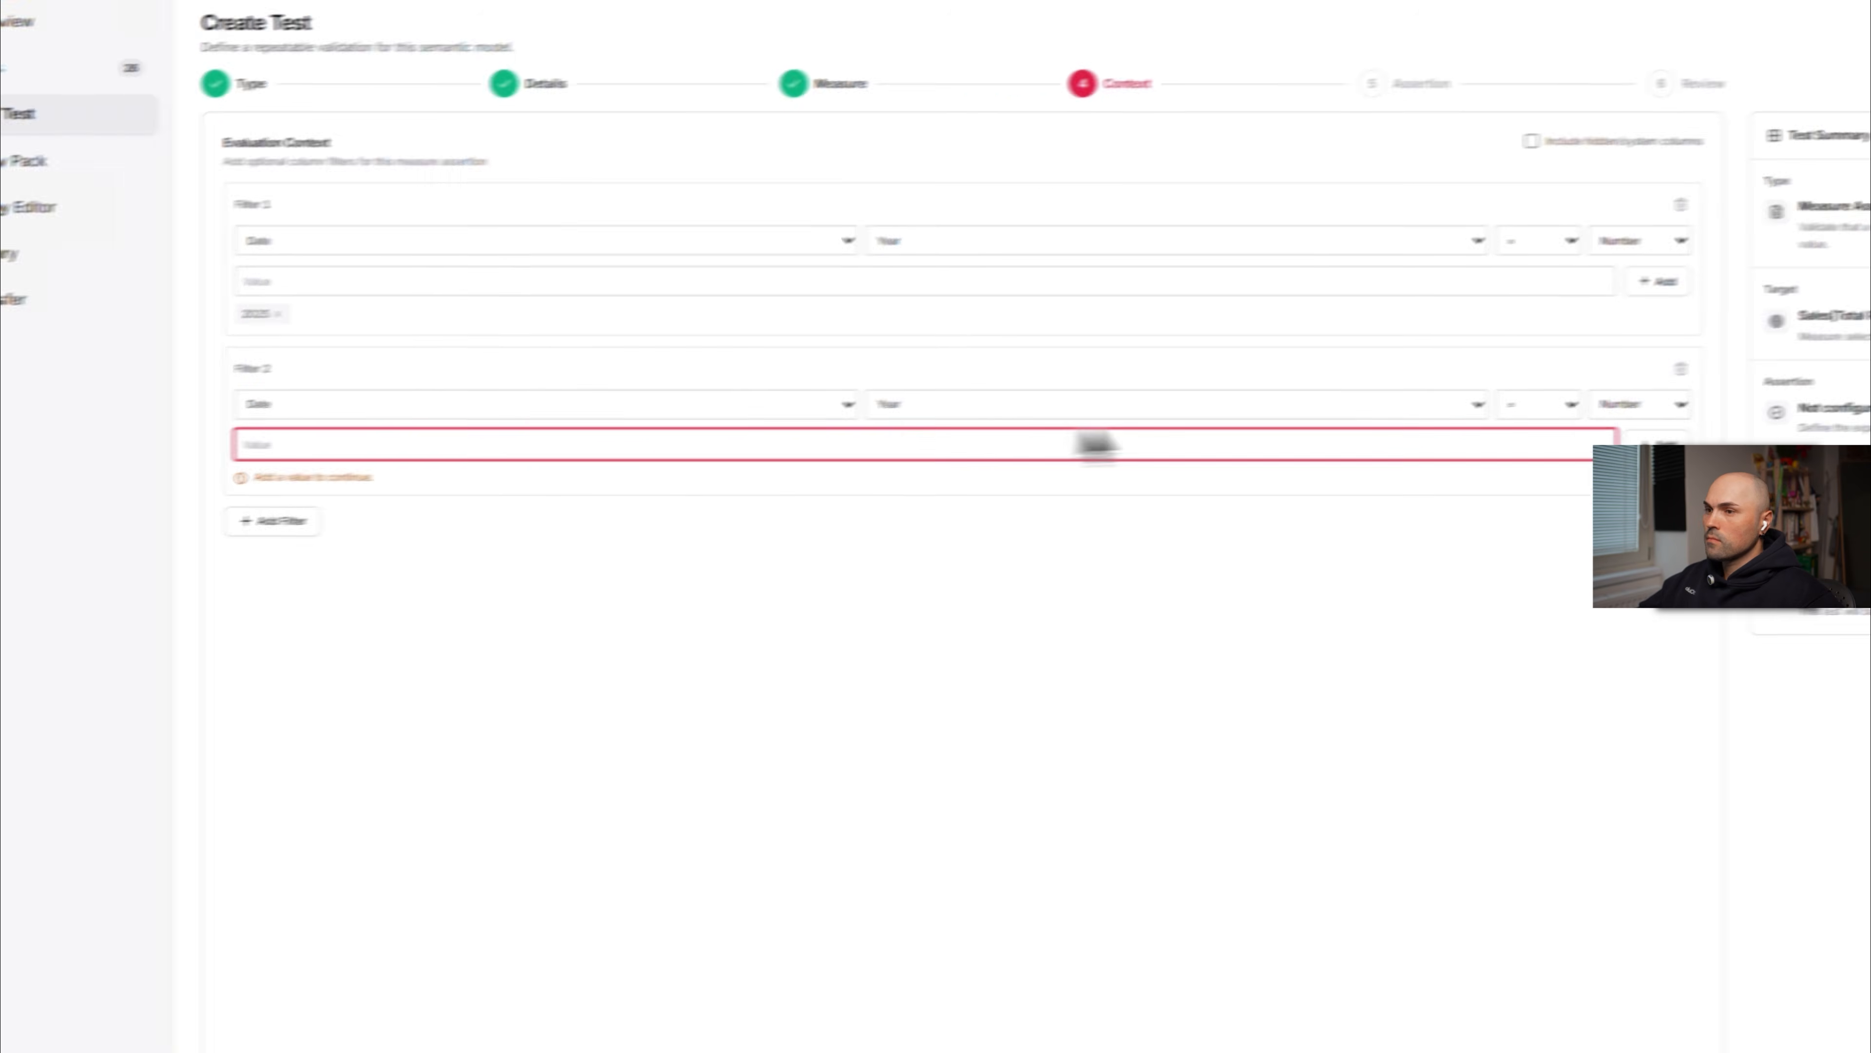
click(992, 407)
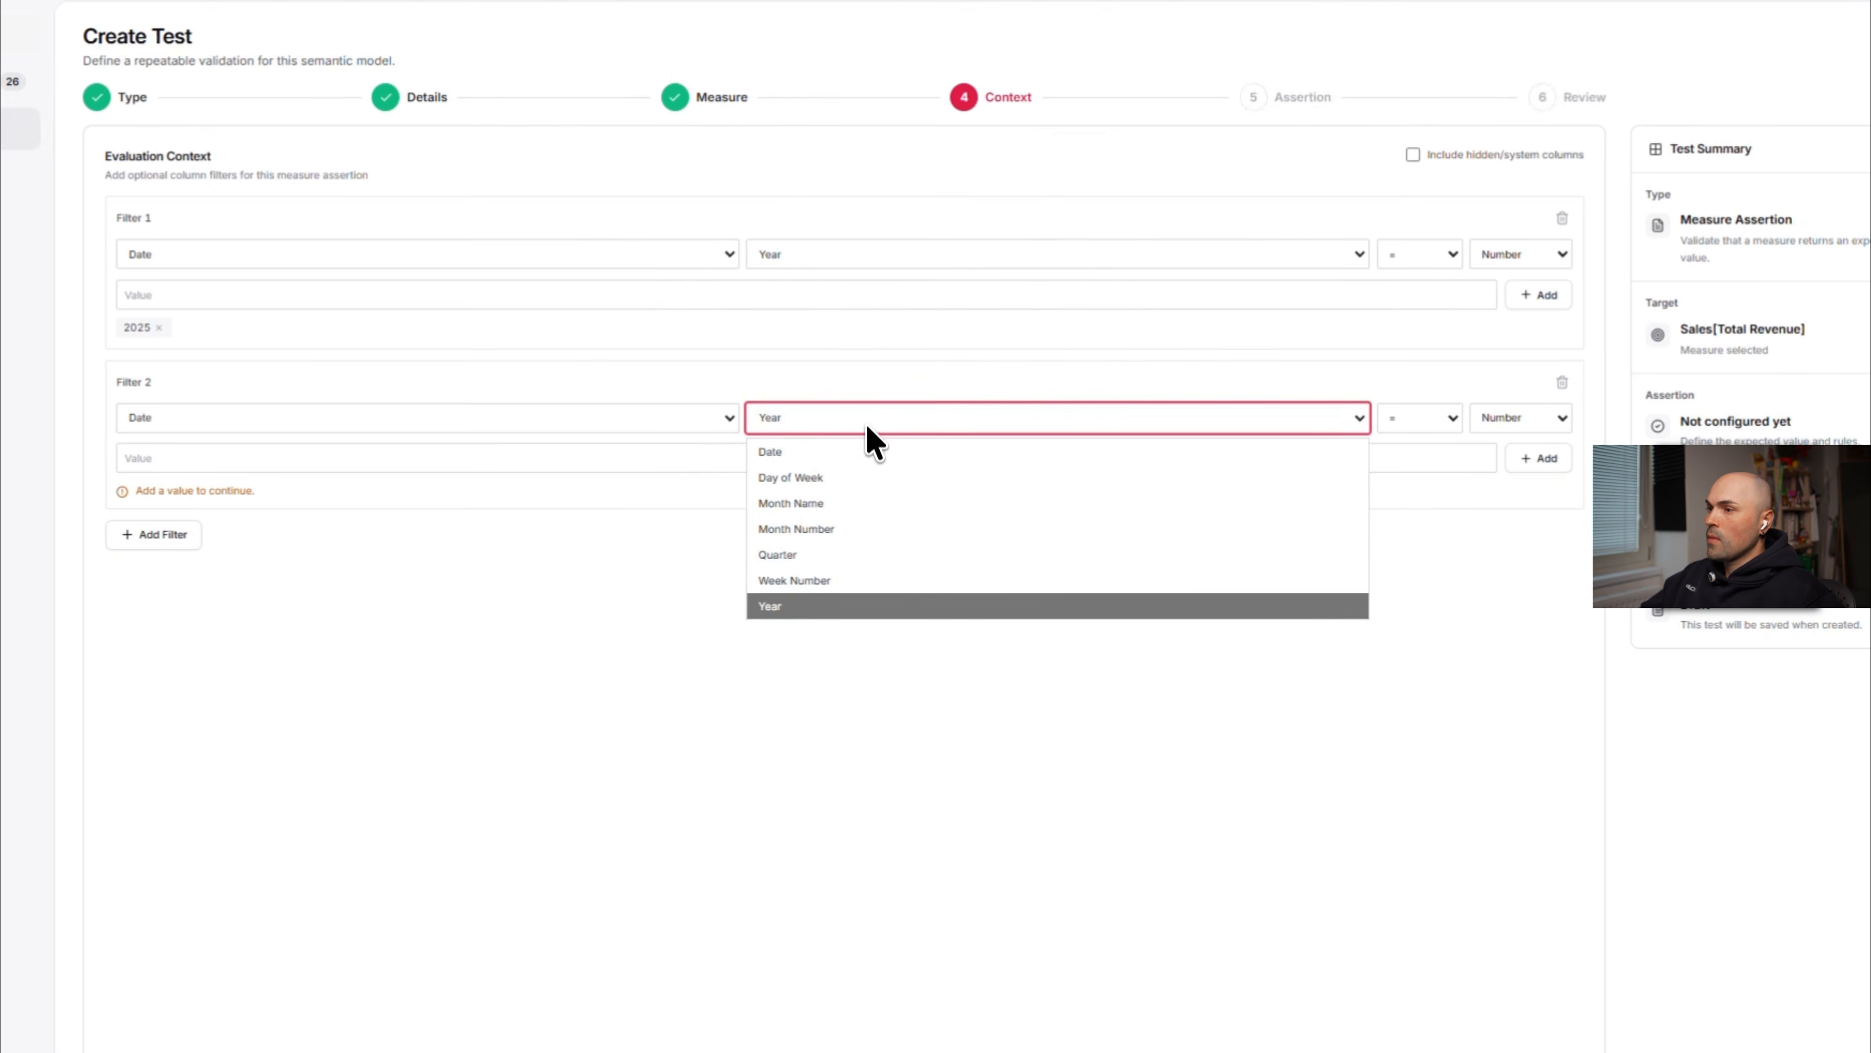
click(826, 554)
click(771, 448)
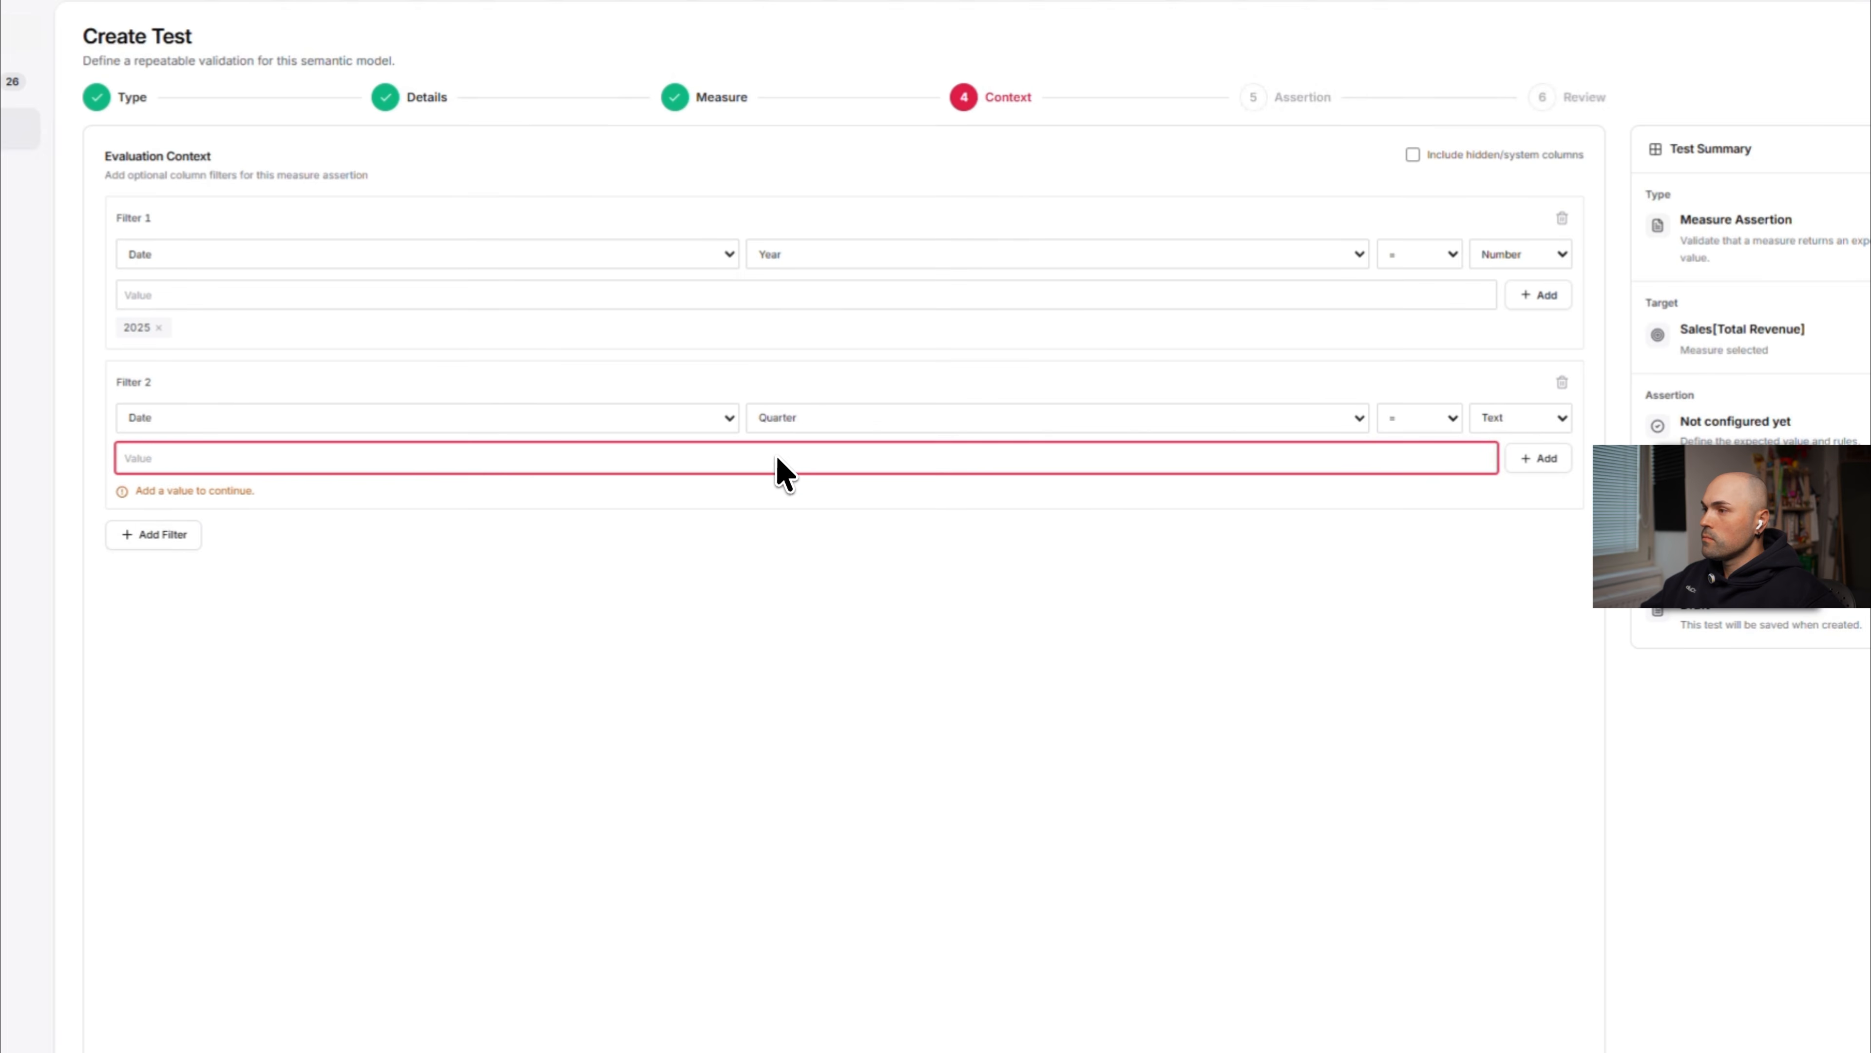
text(Q1)
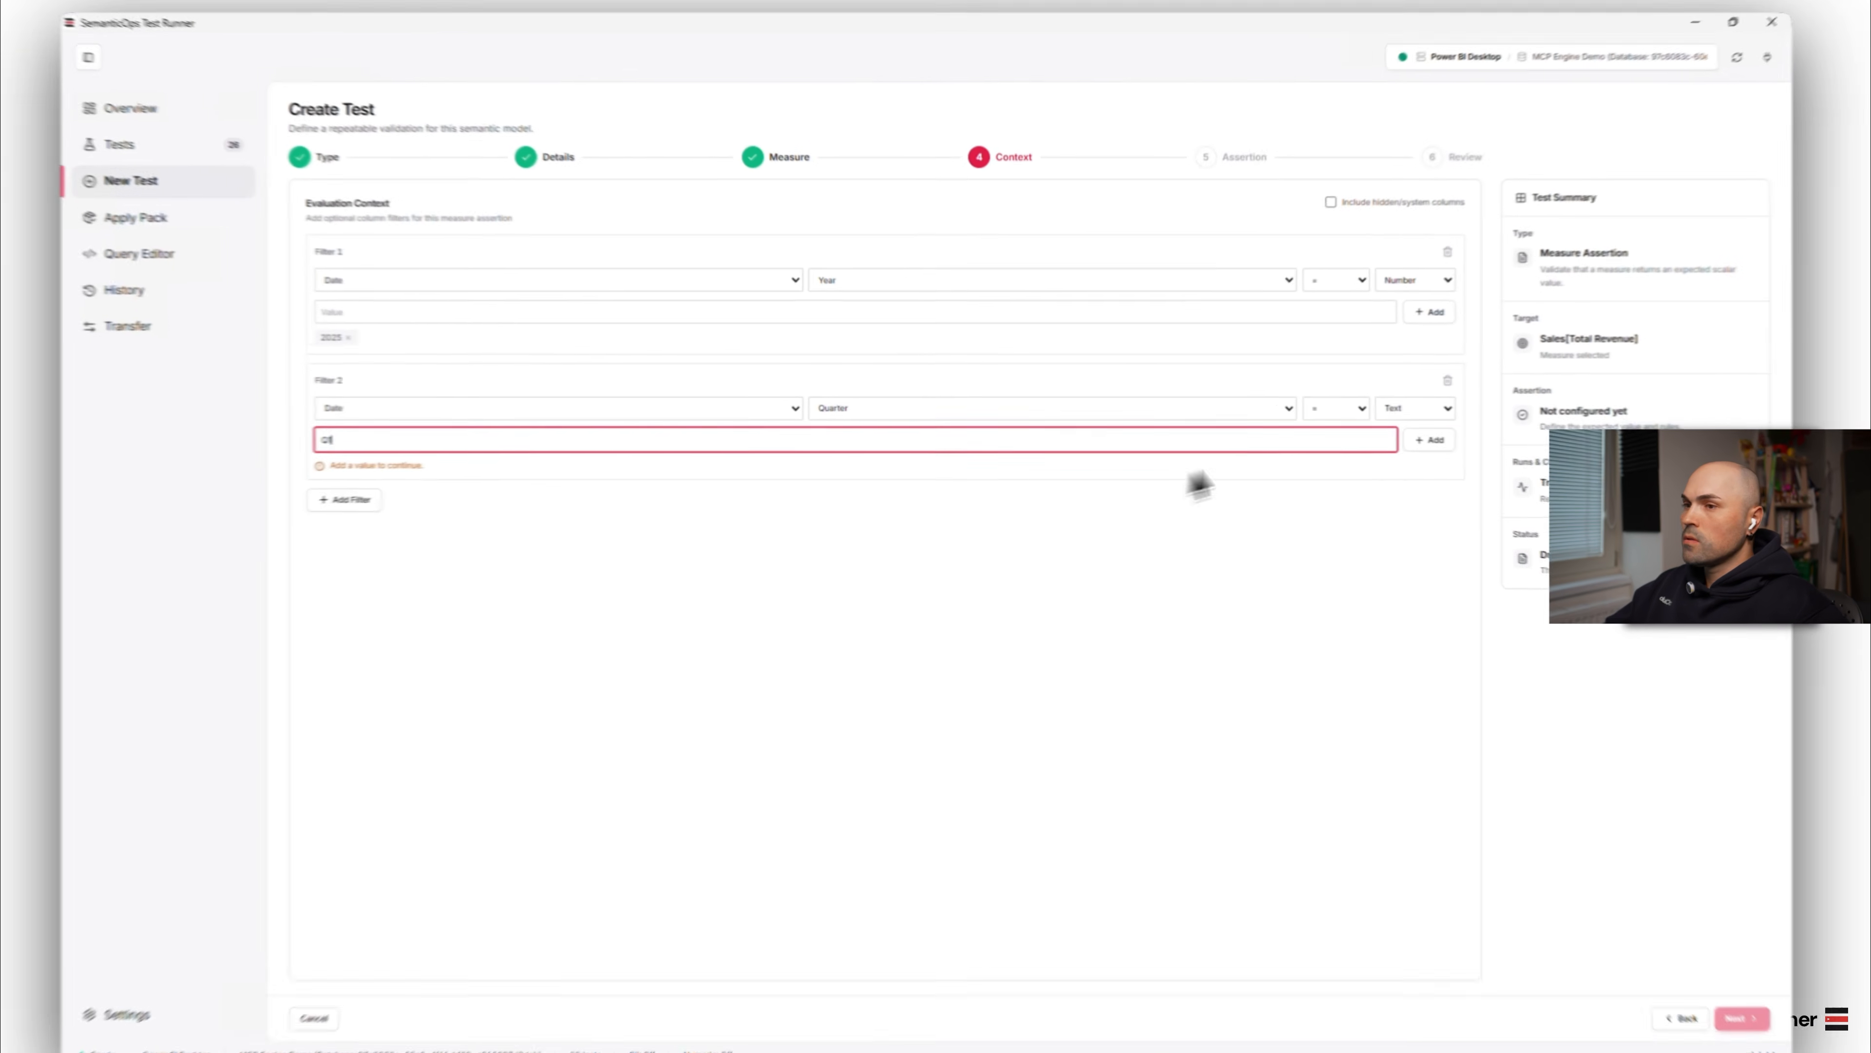
click(1396, 433)
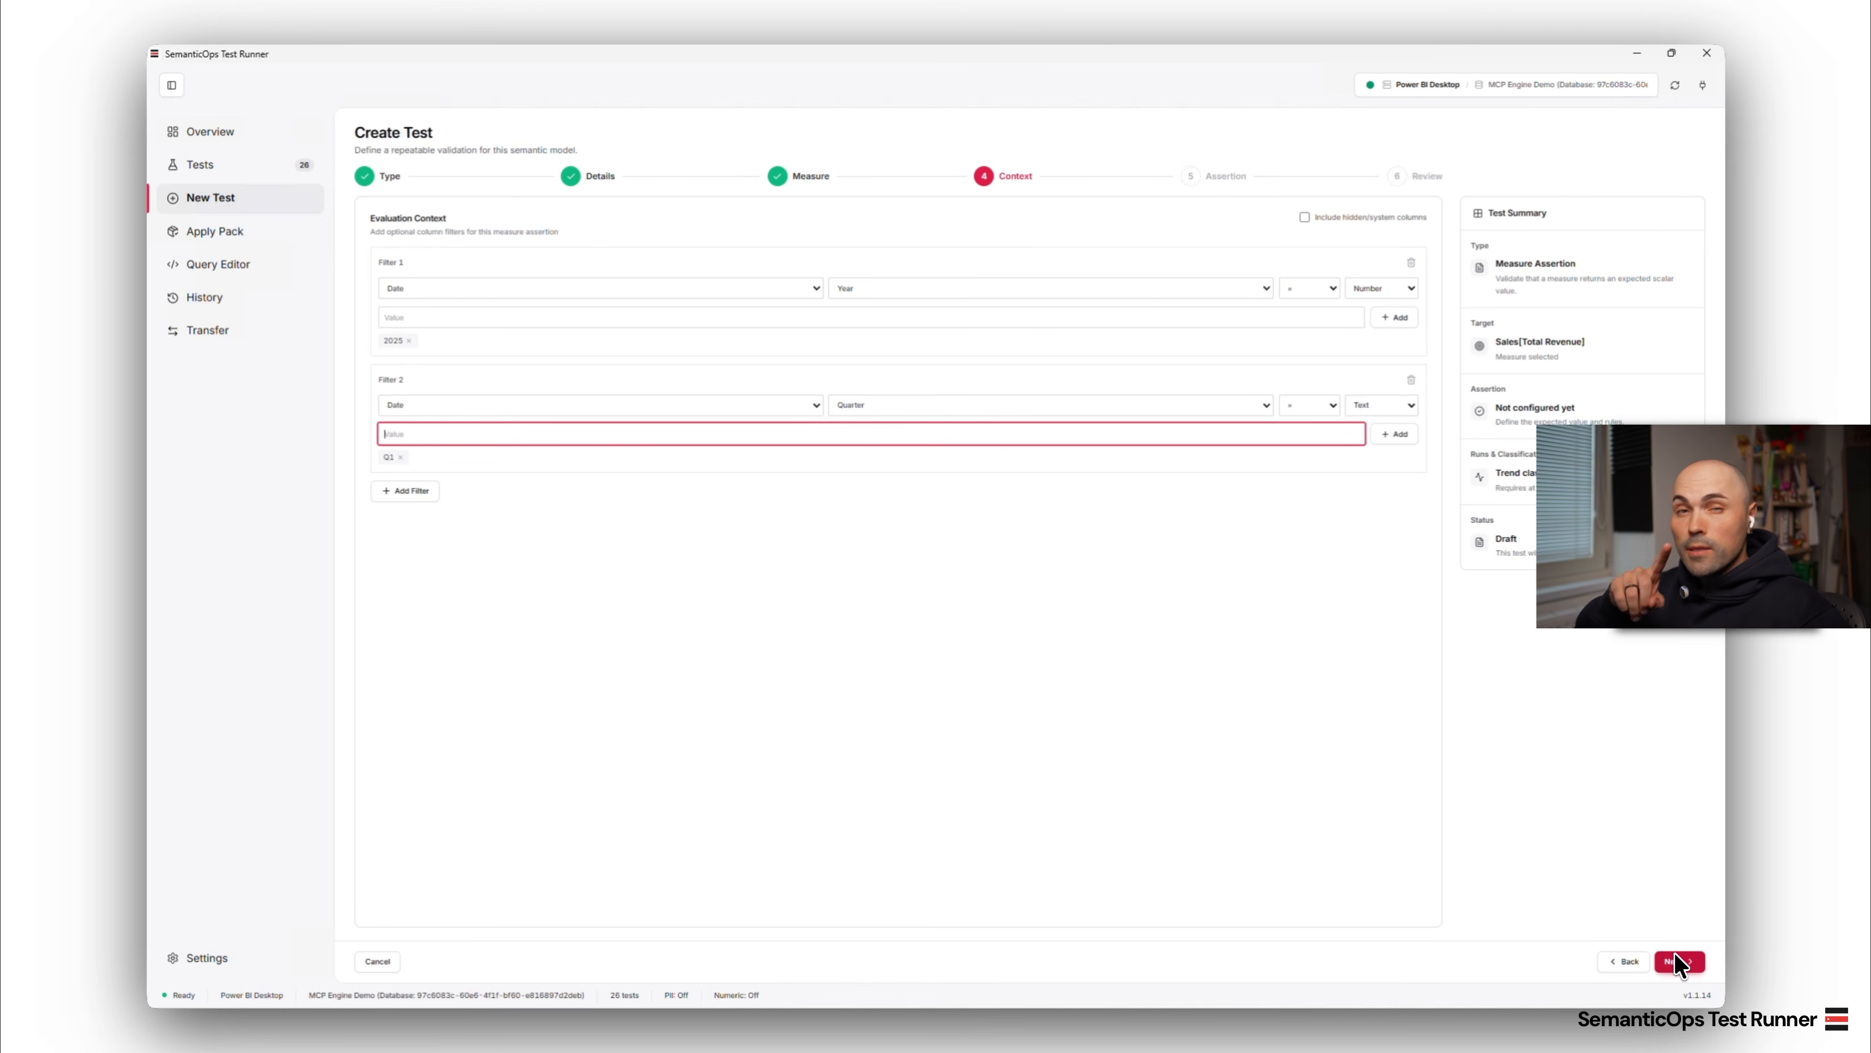
click(1680, 961)
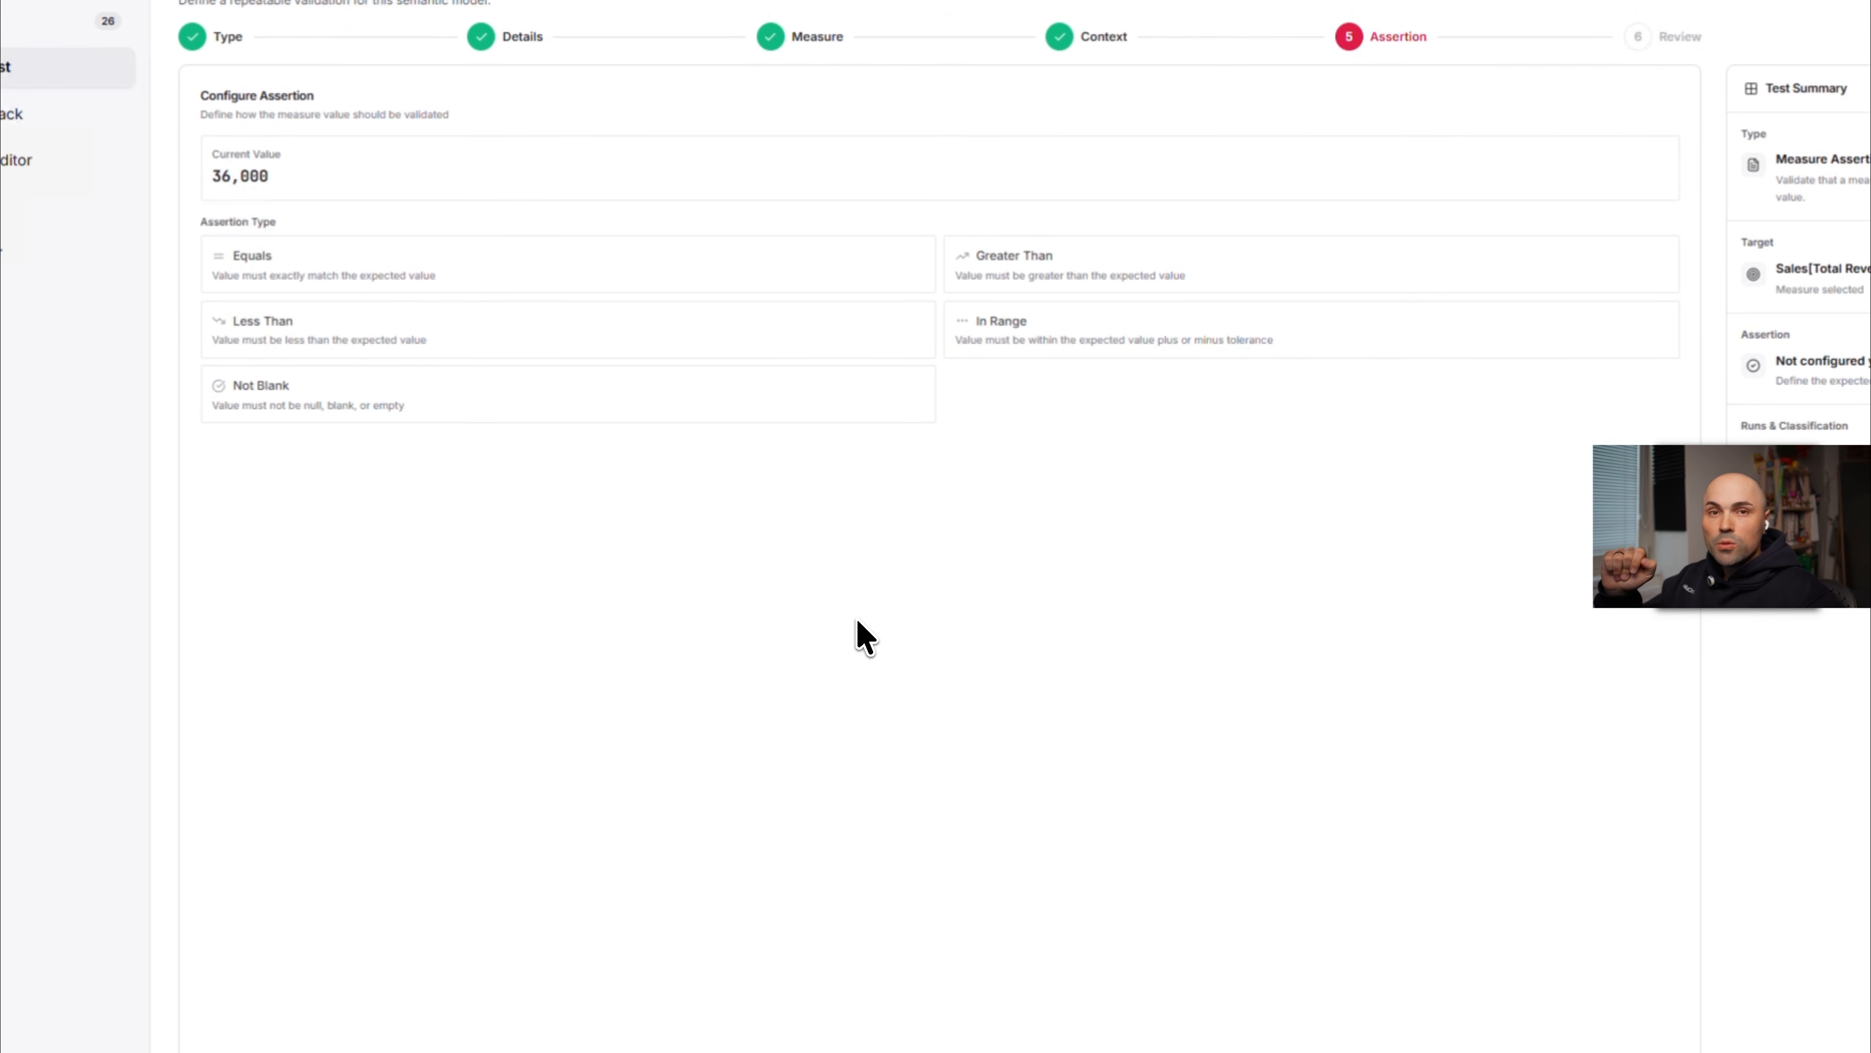
- Set the assertion to Equals with an expected value of 36000, and create the test
click(296, 251)
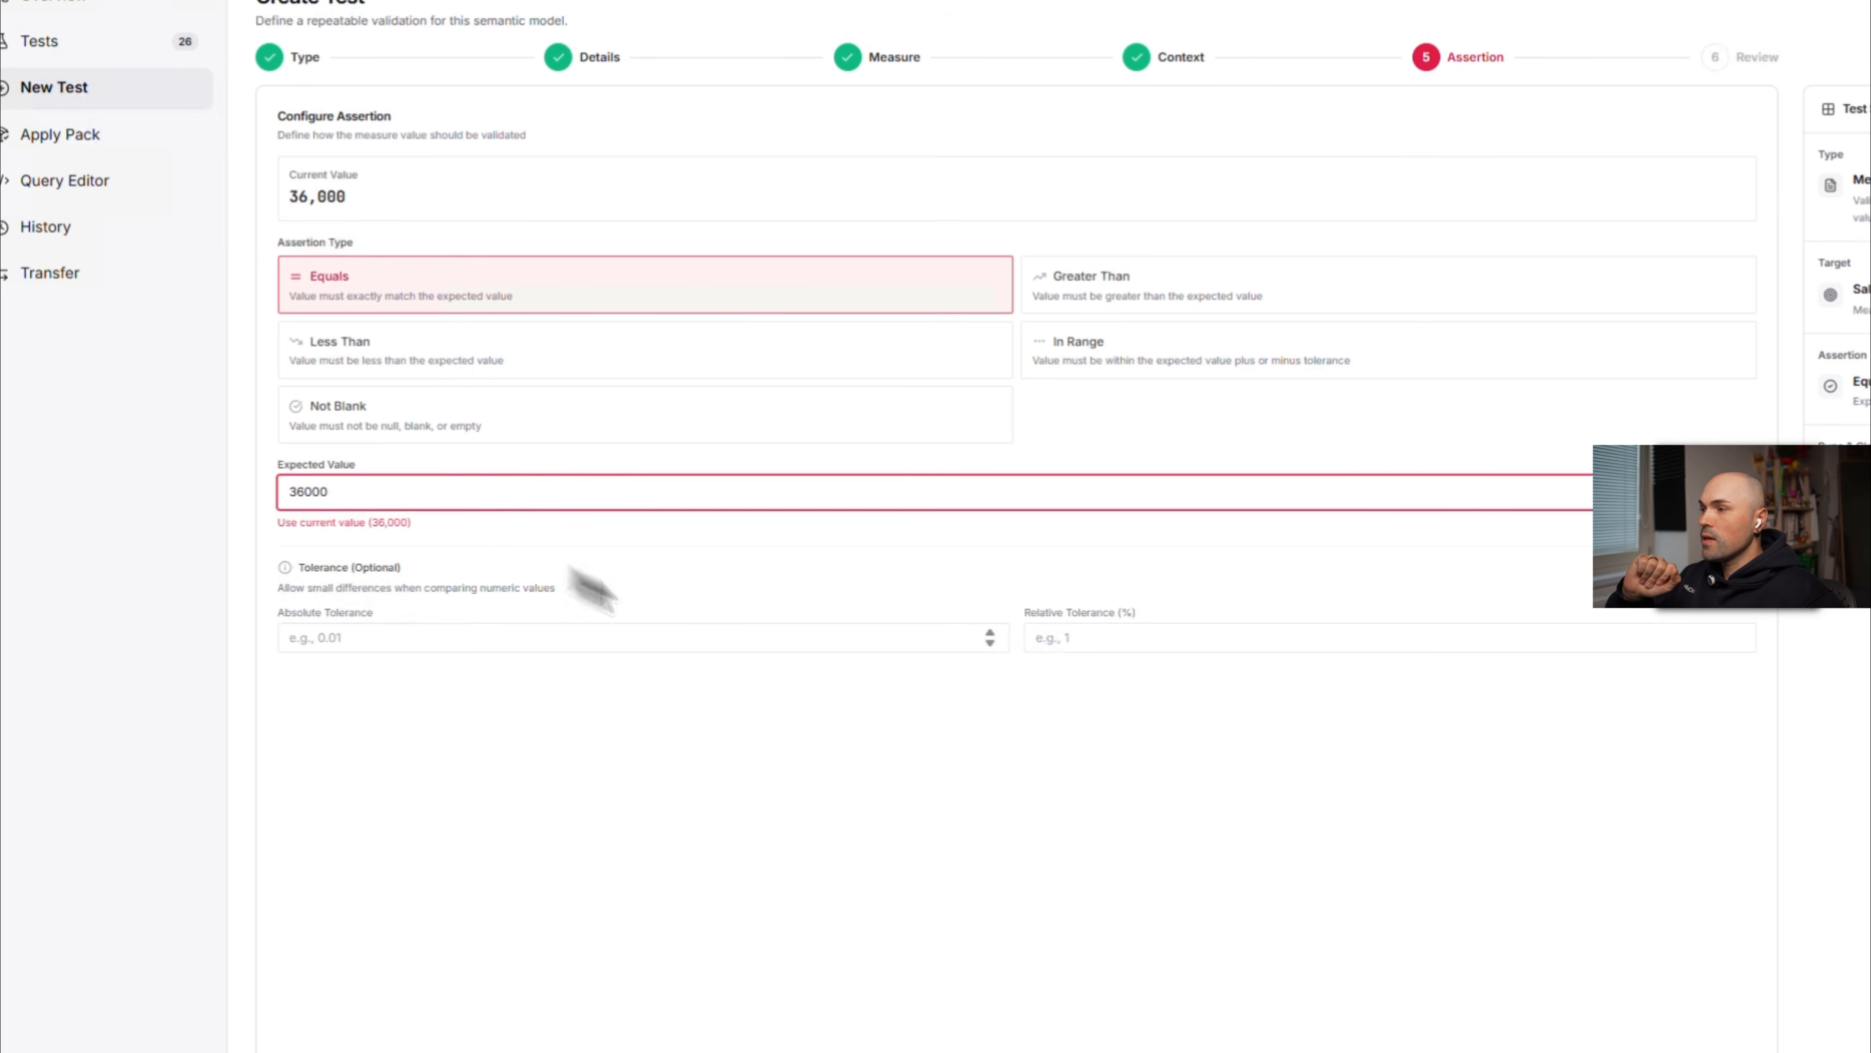
click(1797, 970)
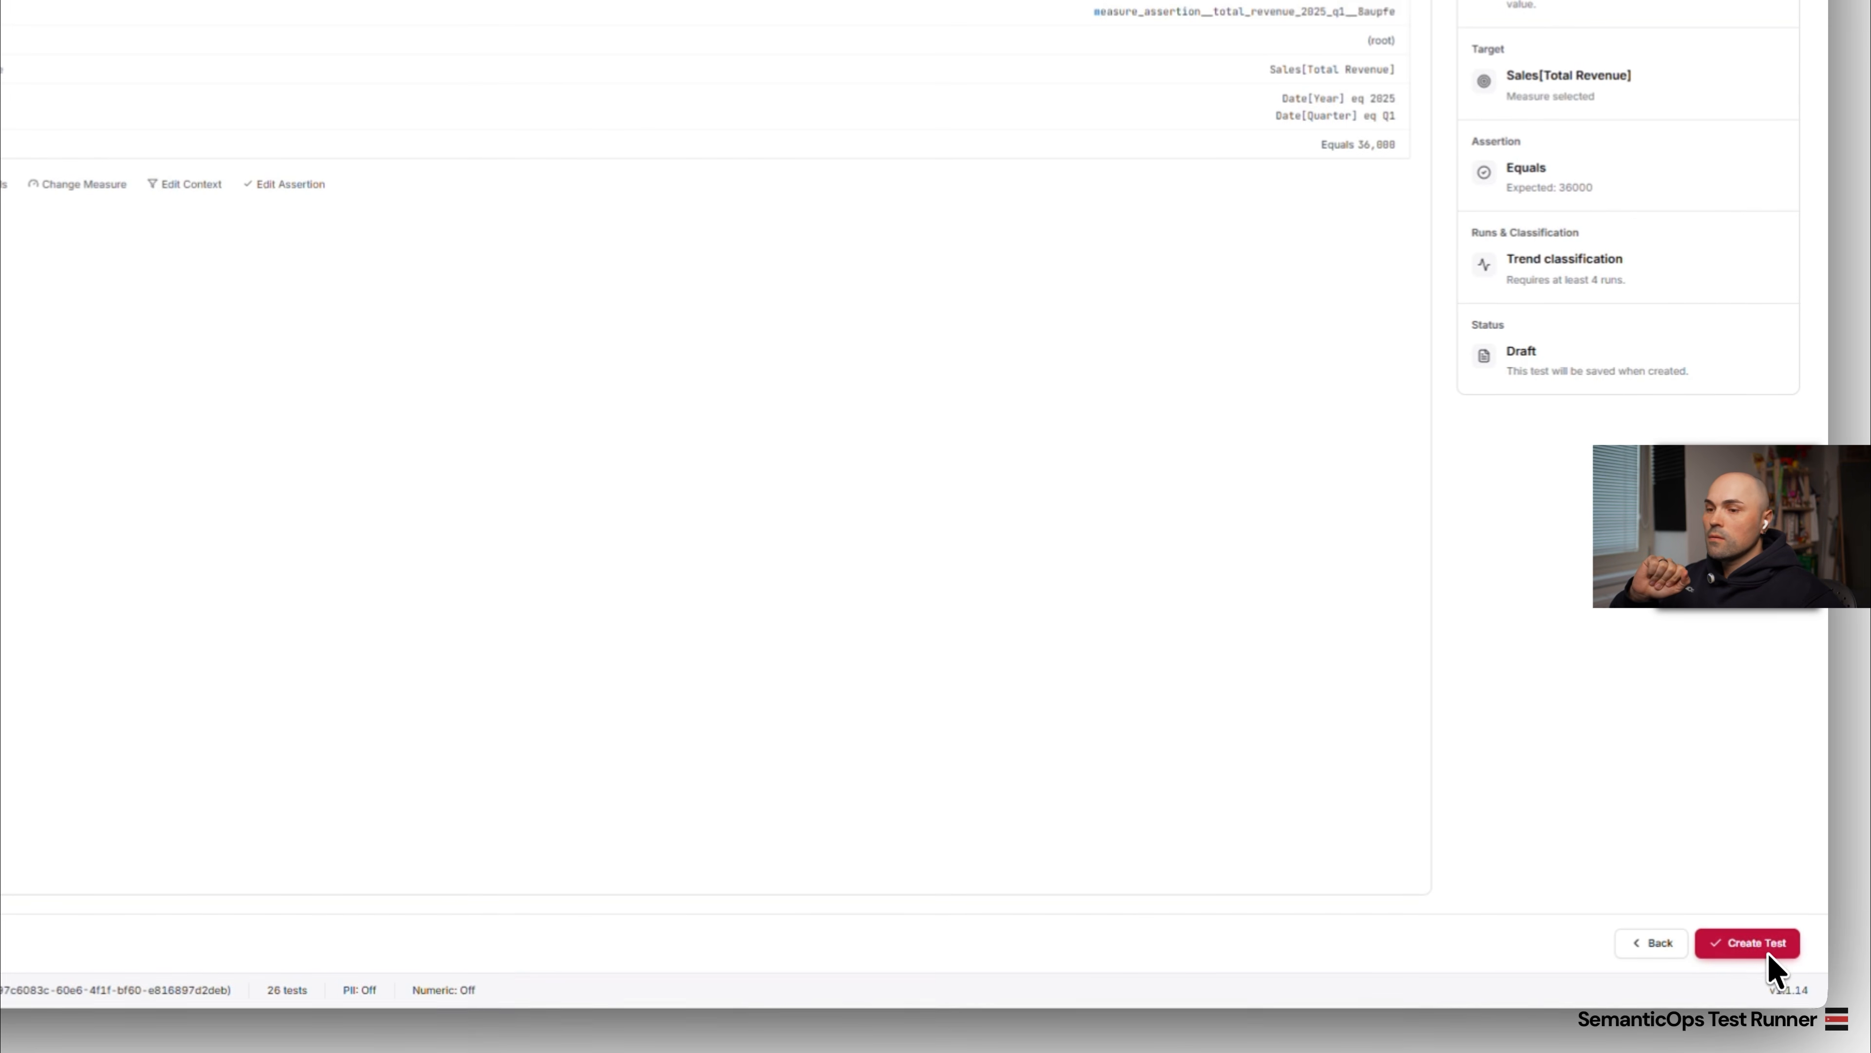
click(1770, 949)
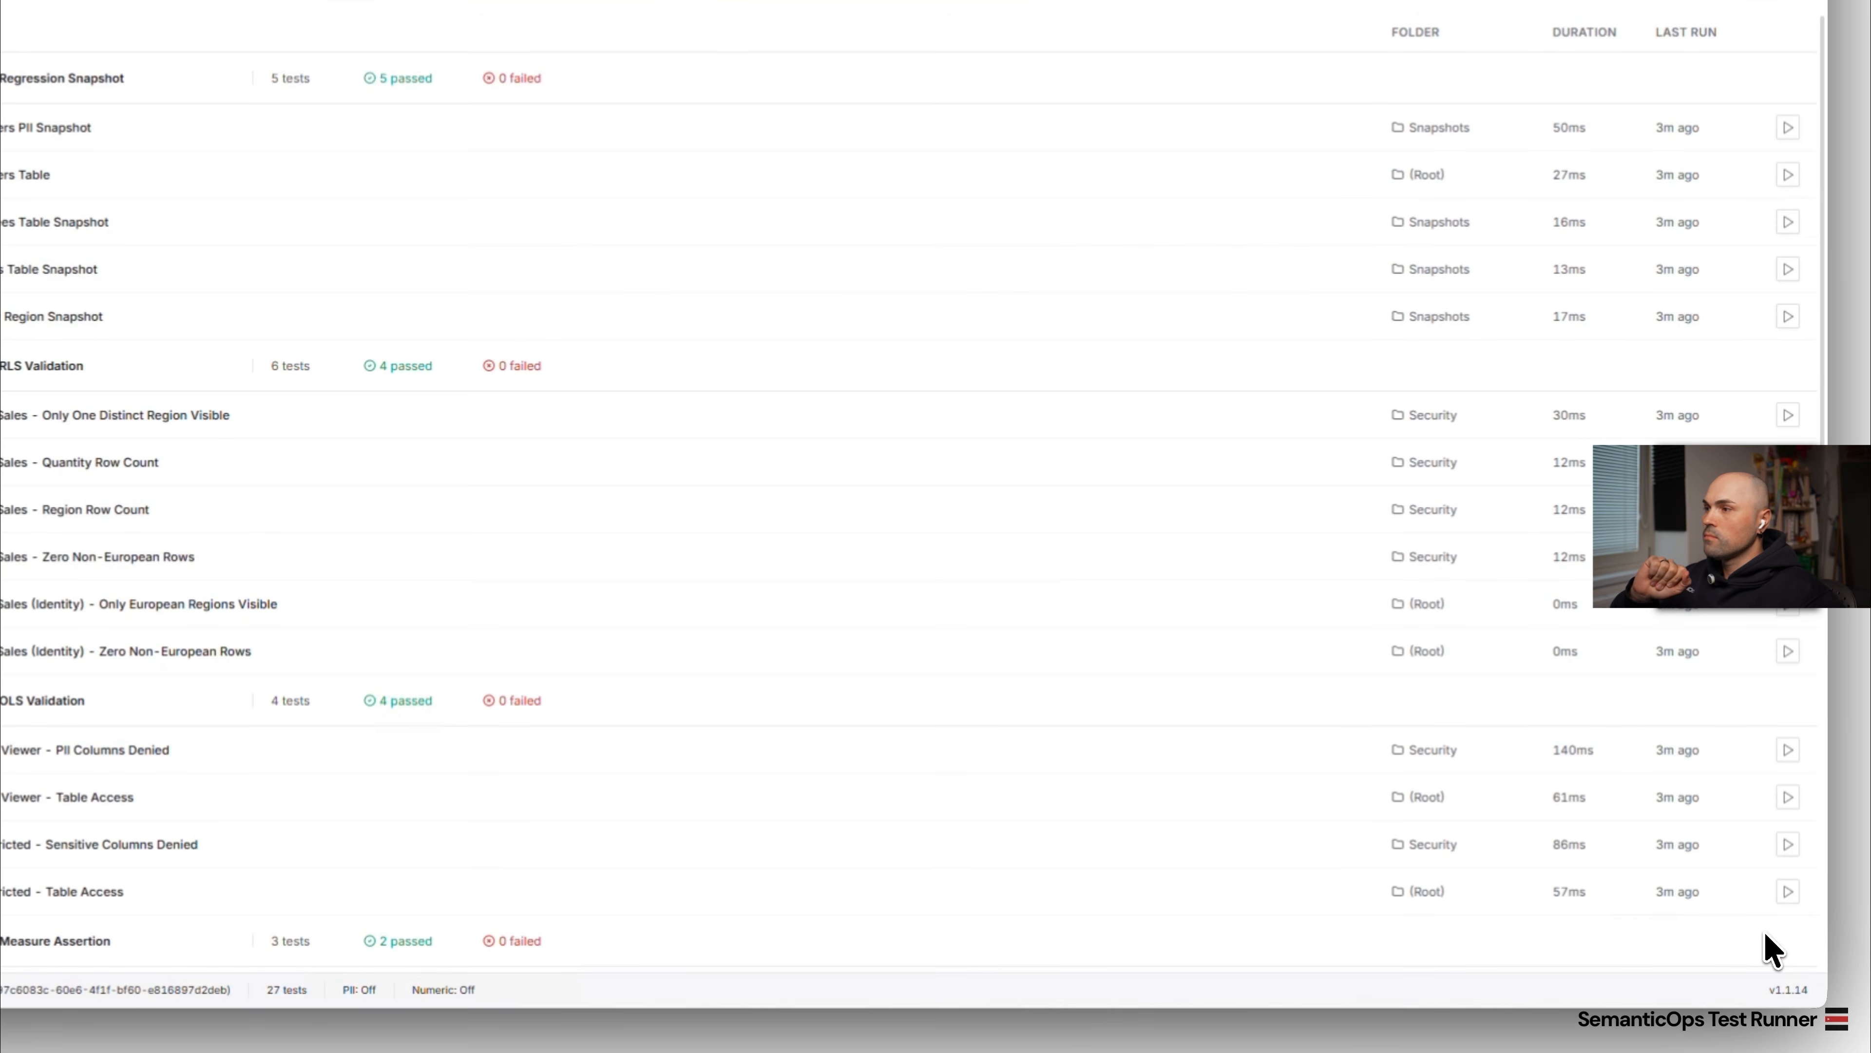
- Open the details of the Total Revenue 2025-Q1 test under Measure Assertion, and run all tests
scroll(295, 530, down, 5)
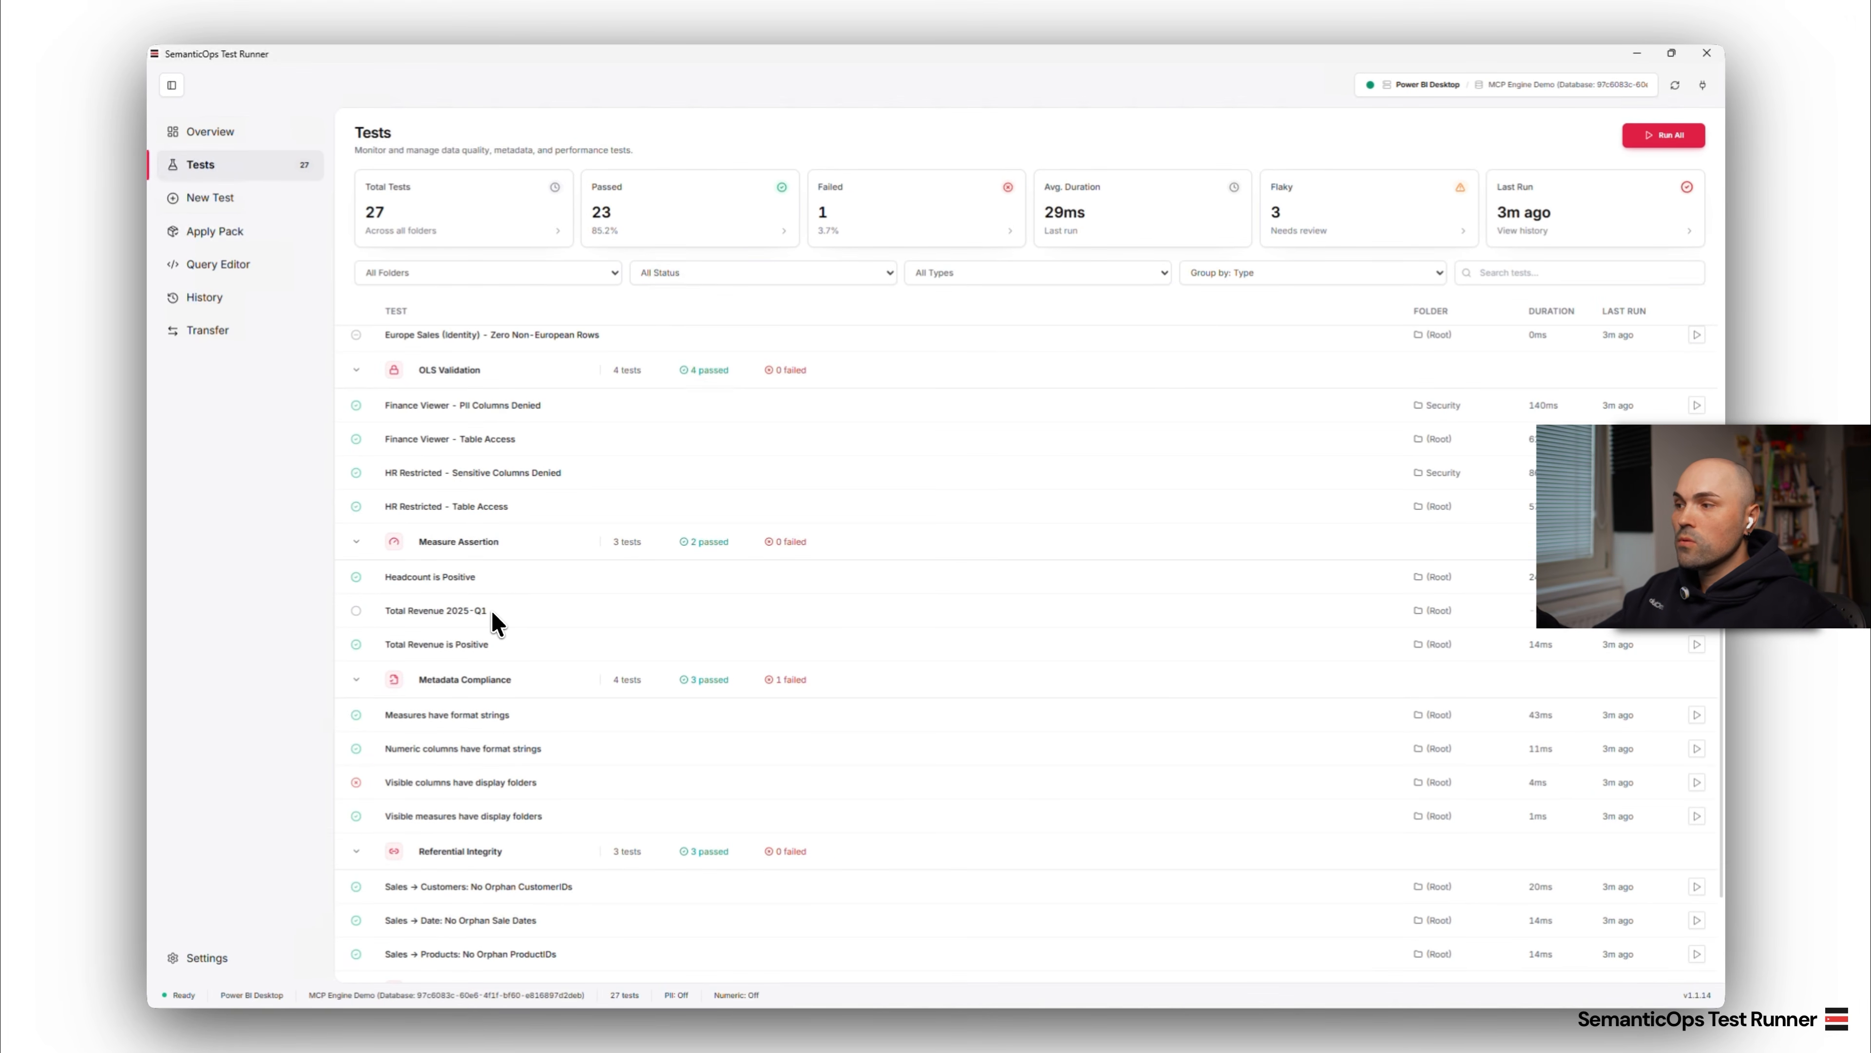
click(492, 618)
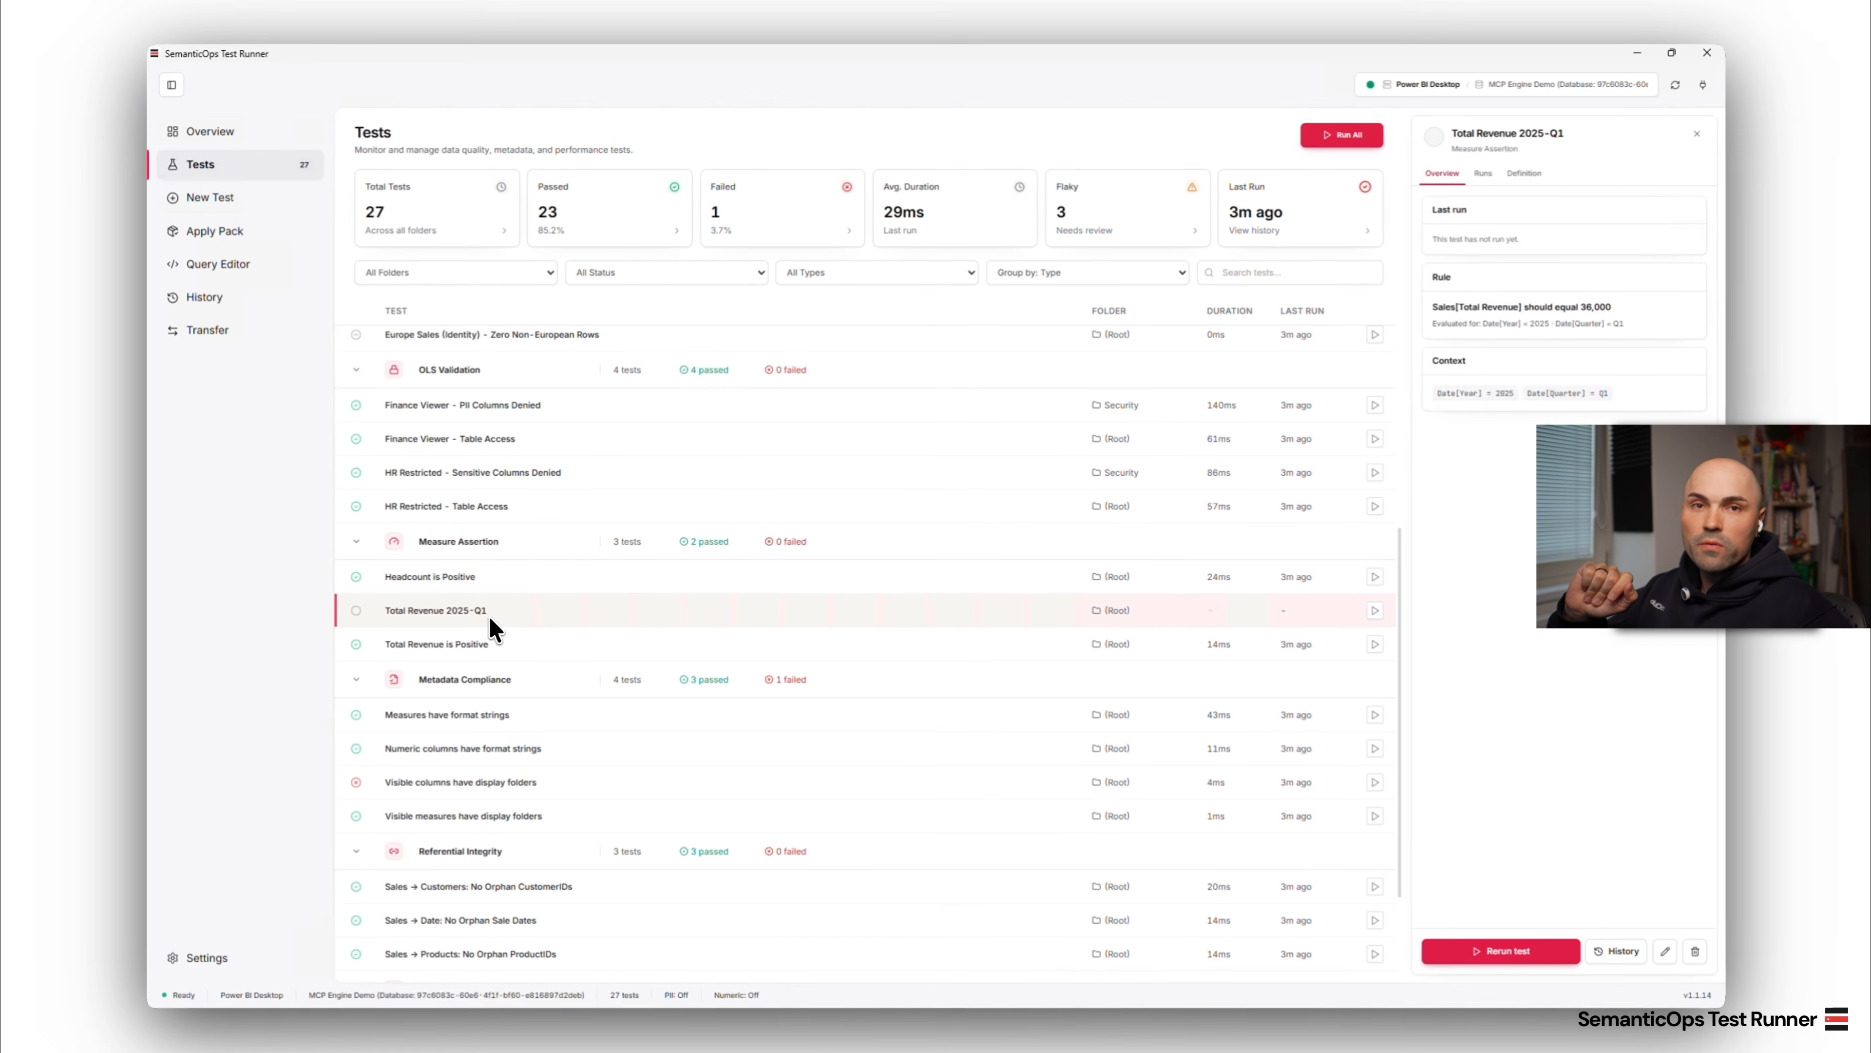
click(1339, 138)
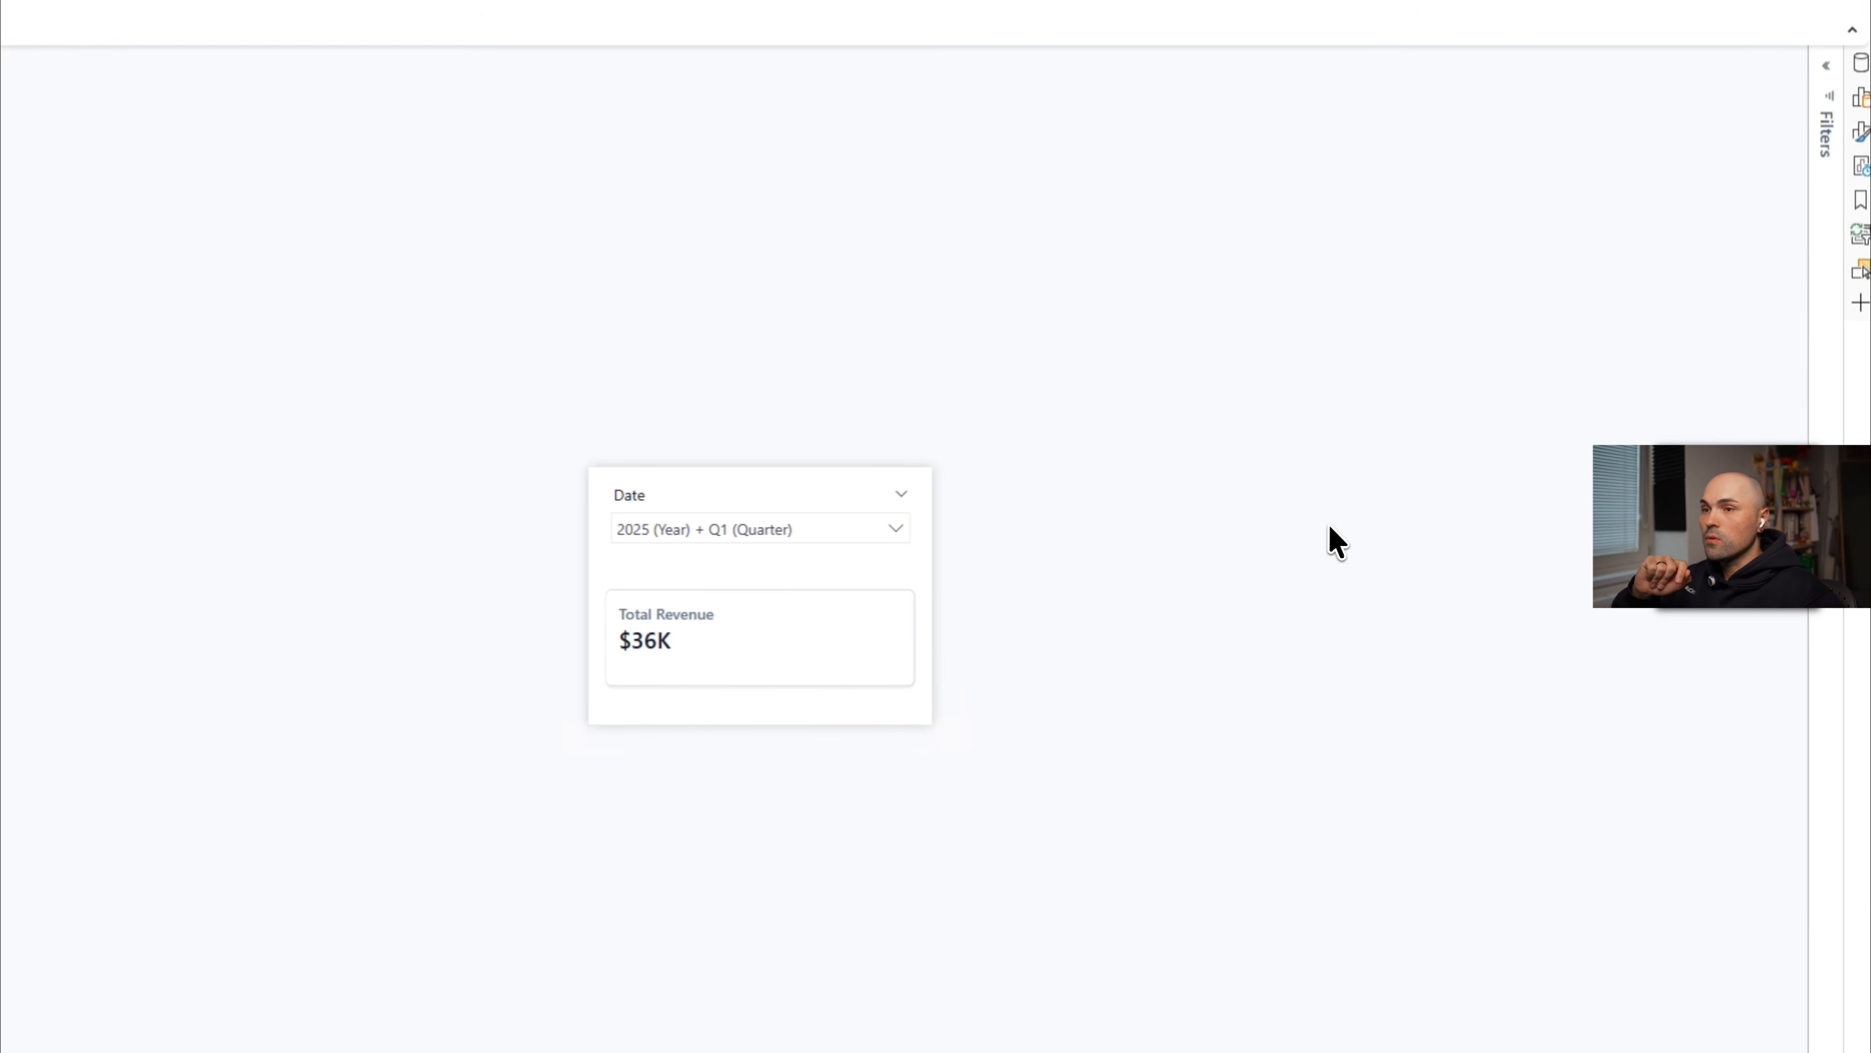
- In Power BI Desktop, capture the Total Revenue card's query with Performance analyzer and copy its full text from DAX query view
click(1860, 166)
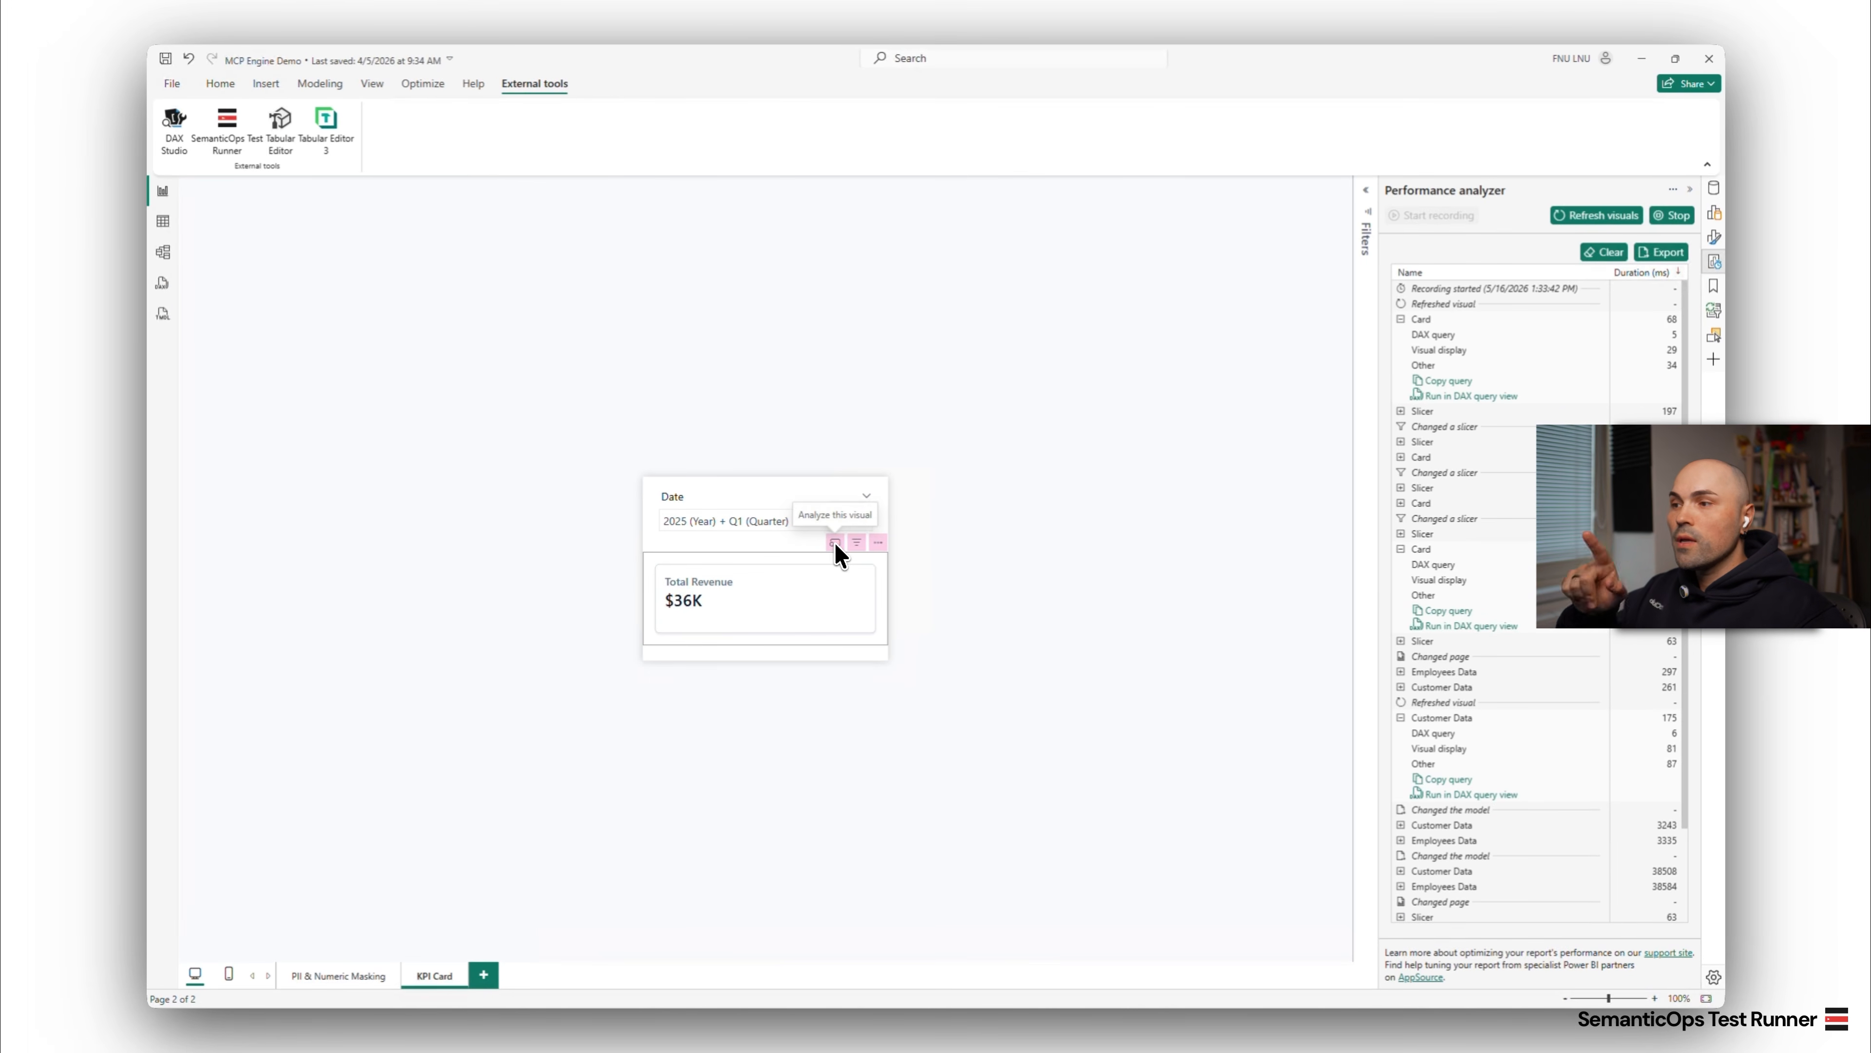
click(835, 543)
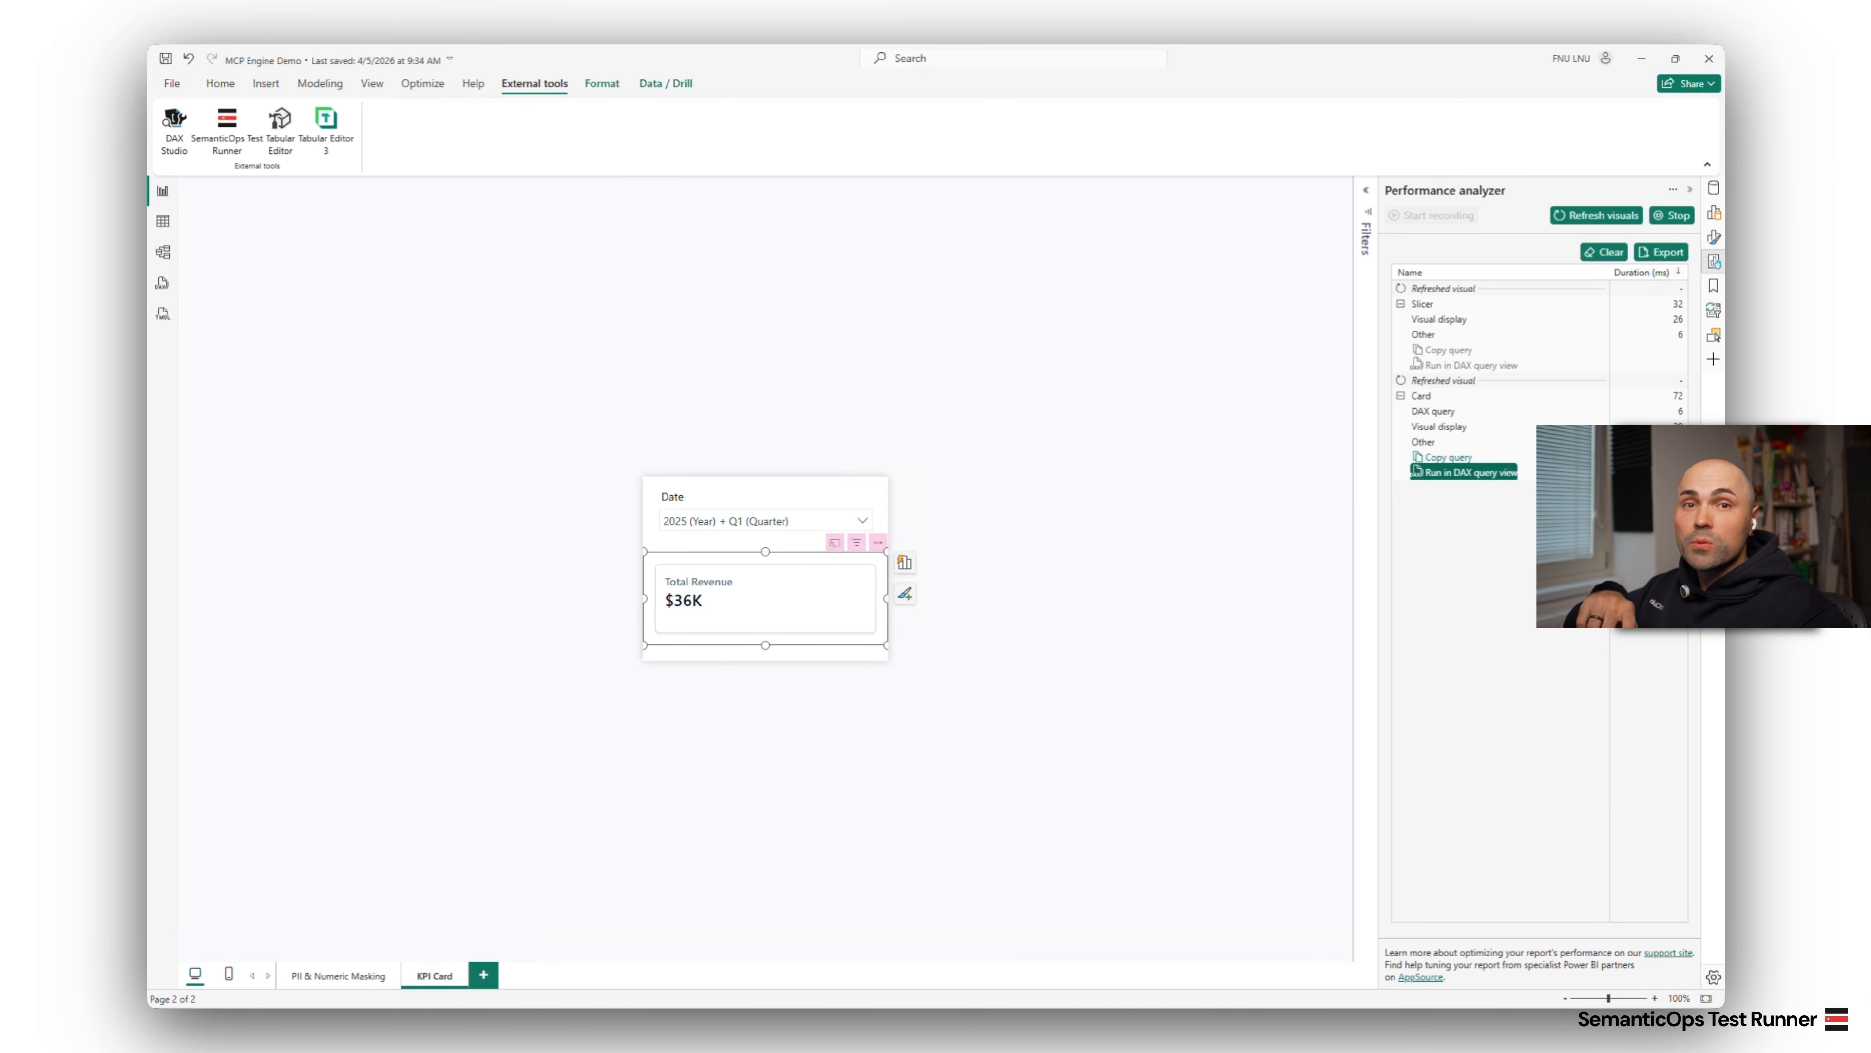
click(1450, 476)
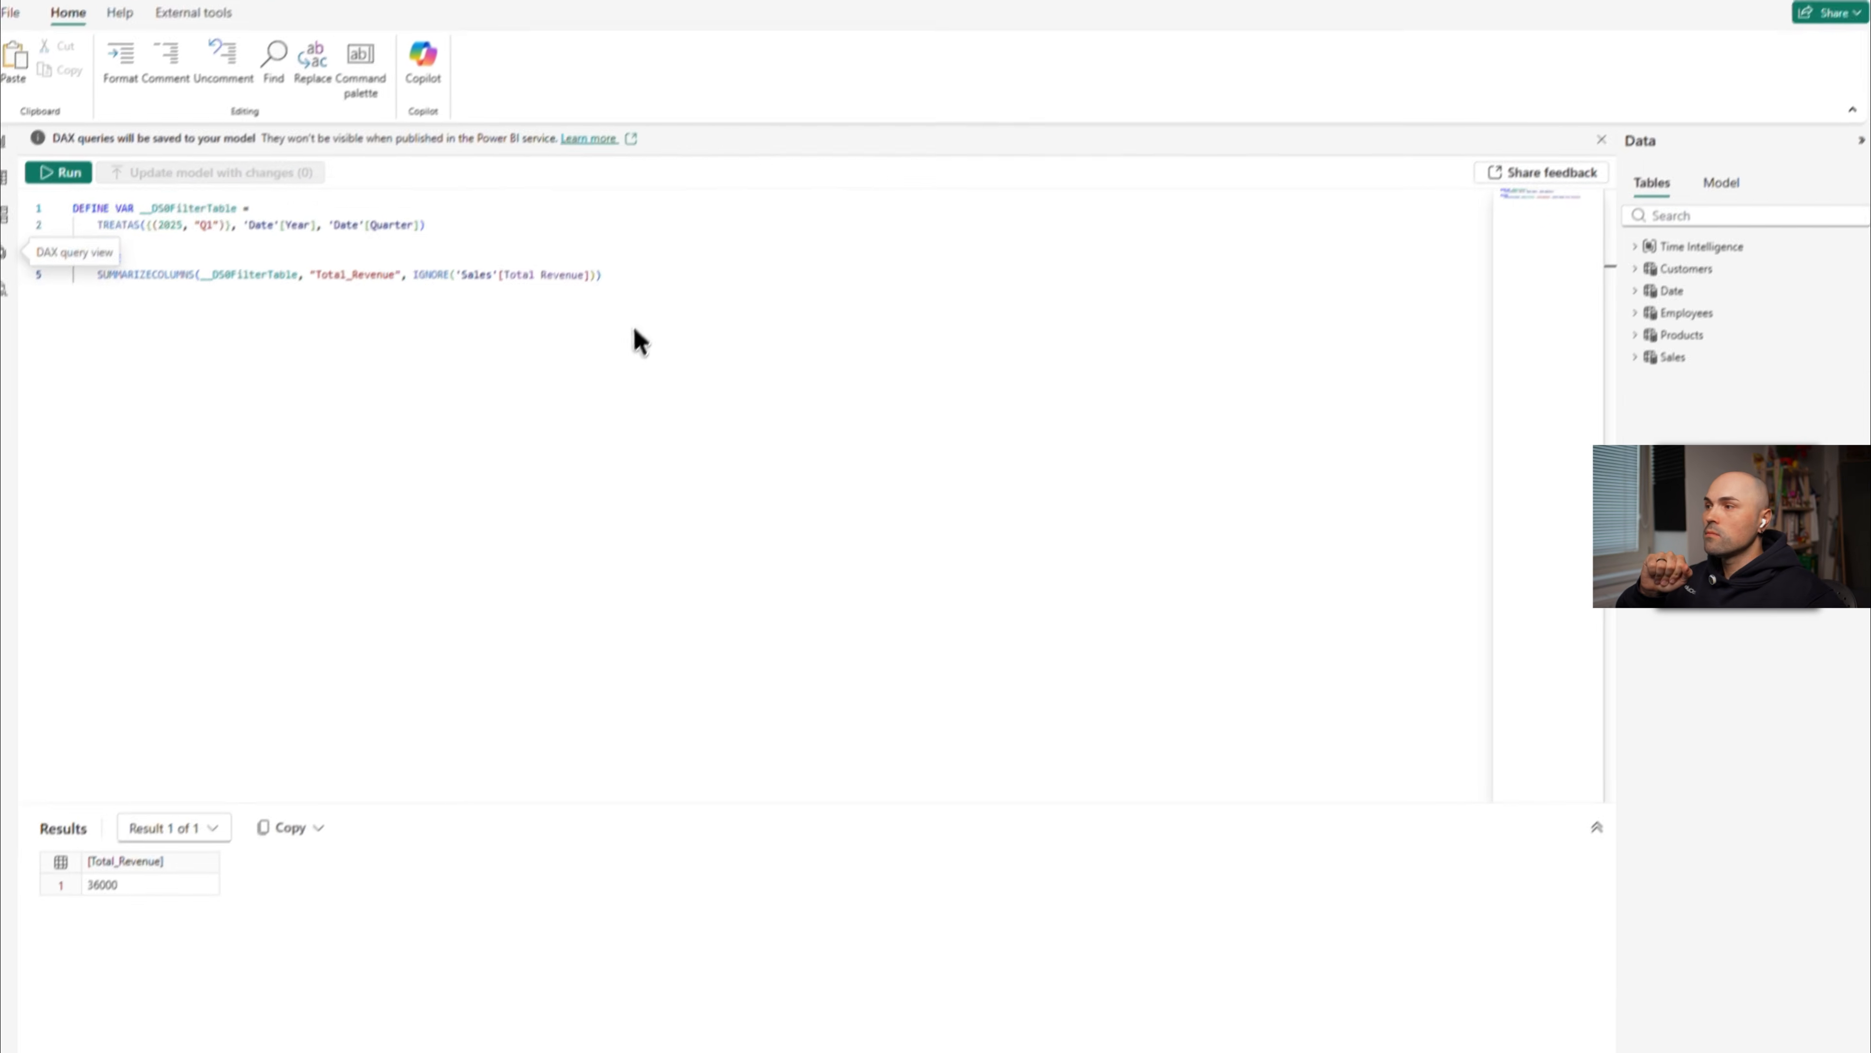
key(ctrl+a)
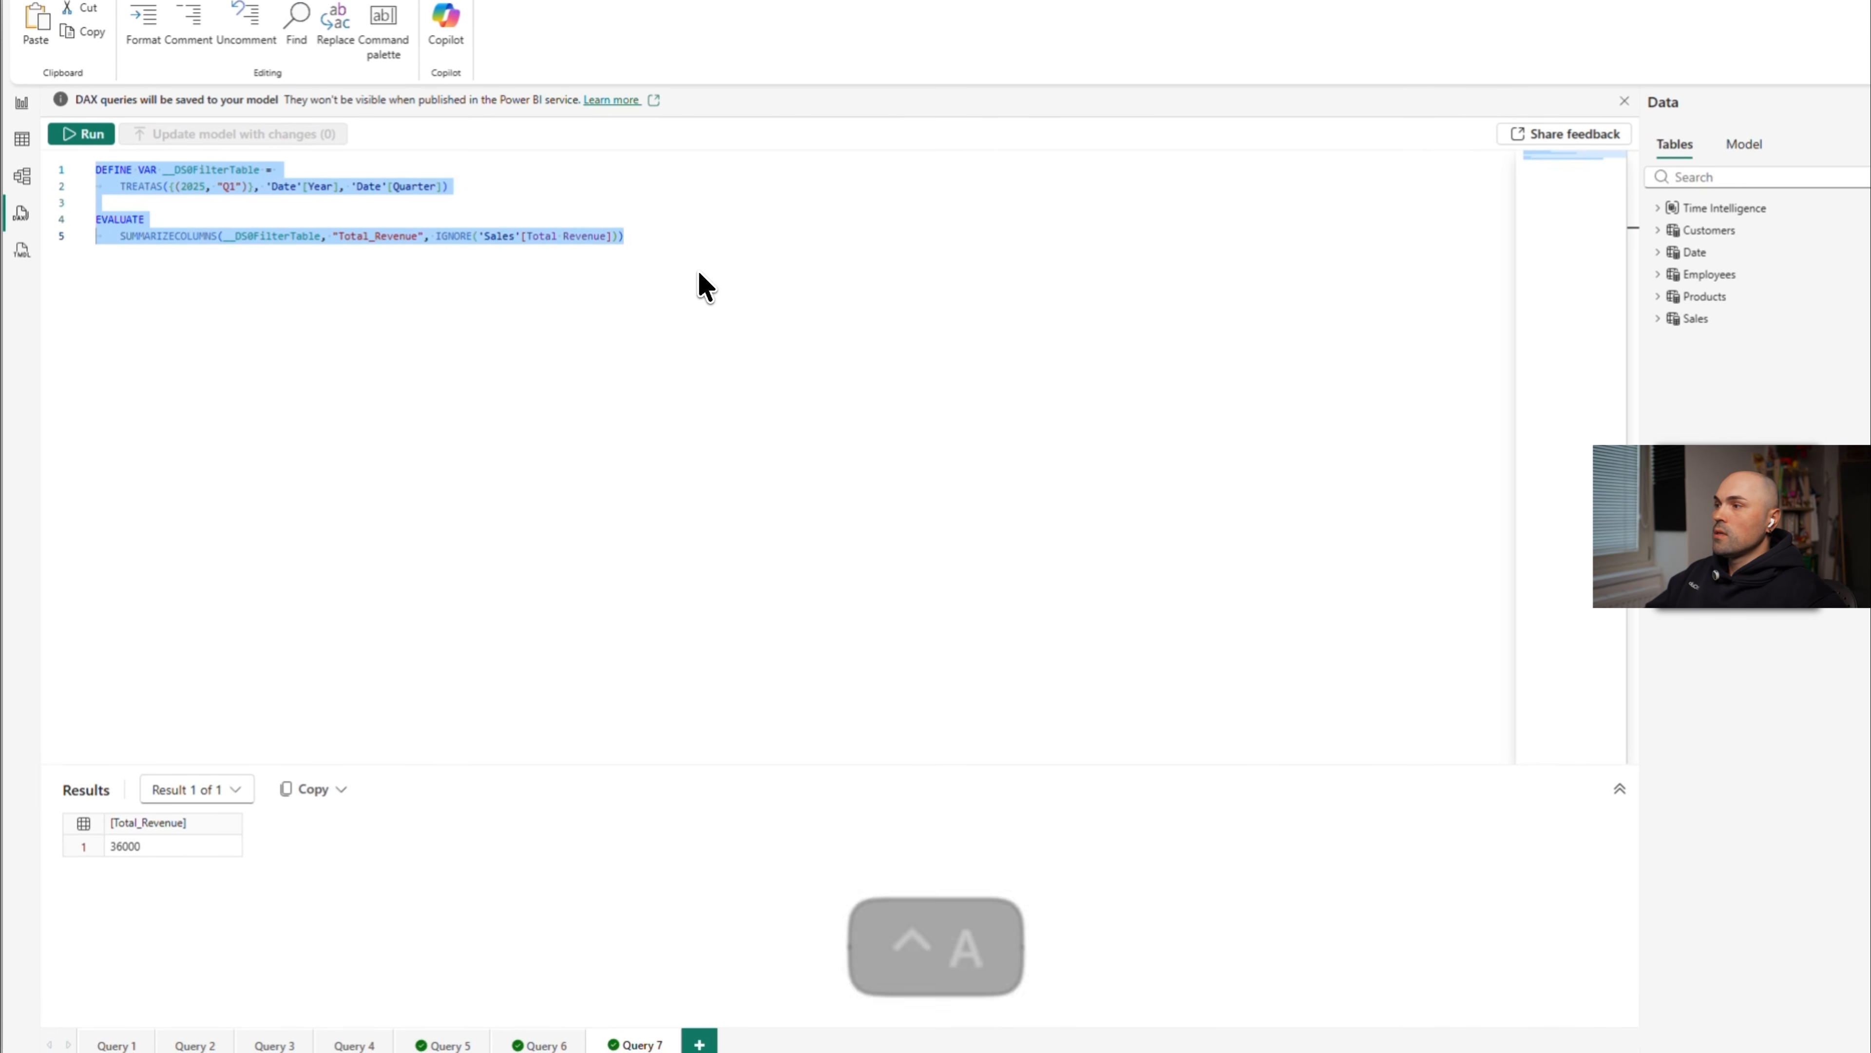
key(ctrl+c)
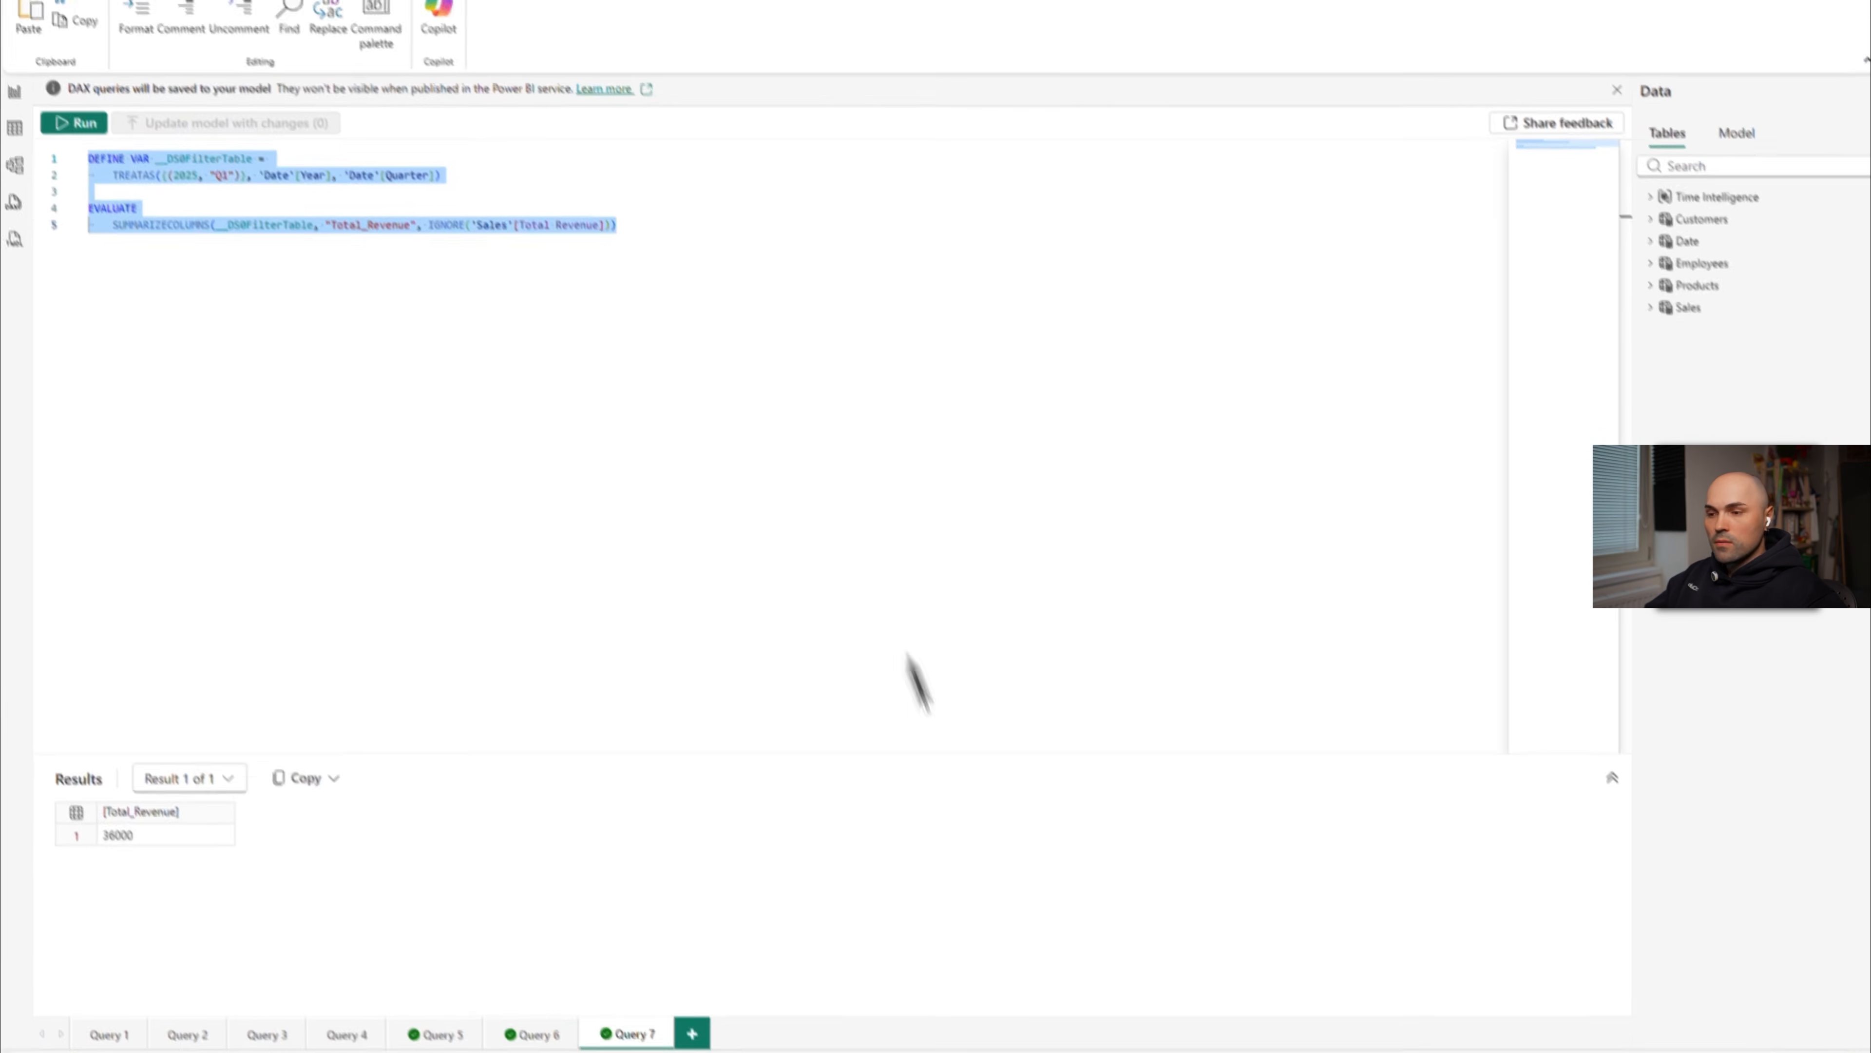
- Switch to SemanticOps Test Runner, start a new DAX Assertion test, and name it Total Revenue 2025-Q2
click(1407, 1039)
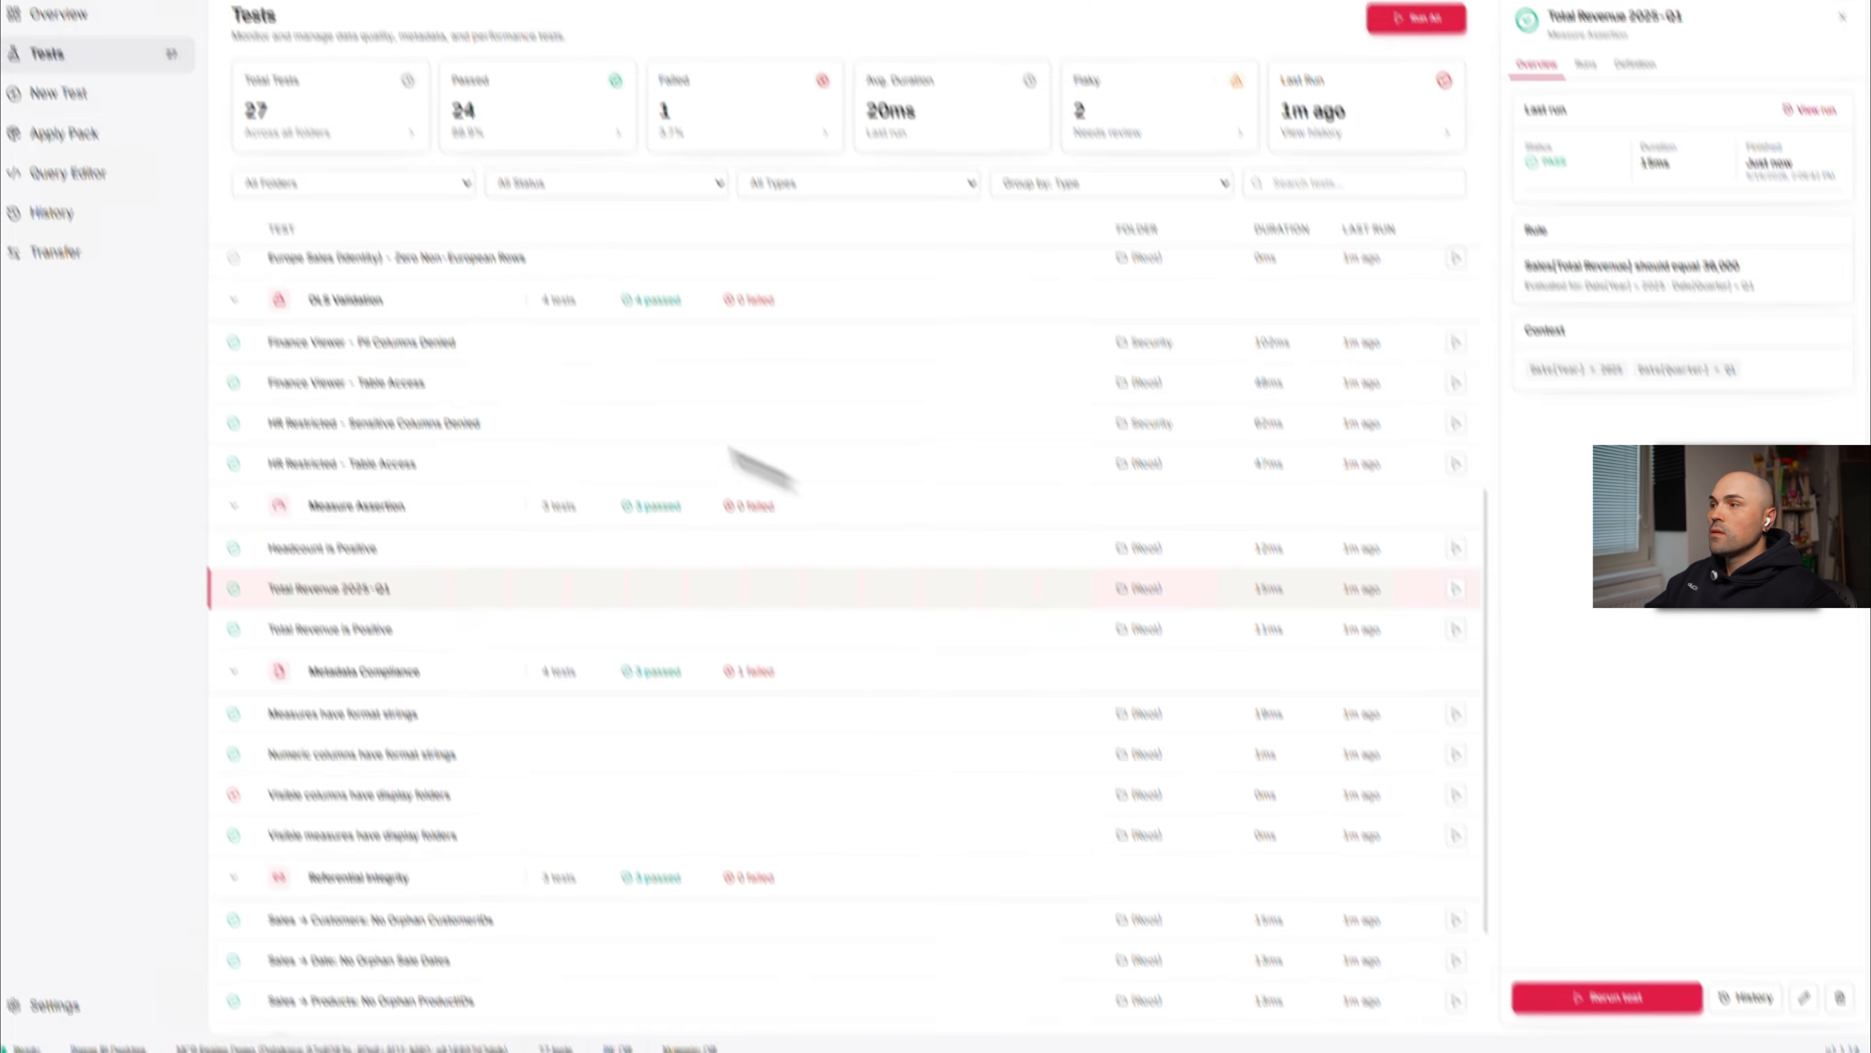
click(29, 34)
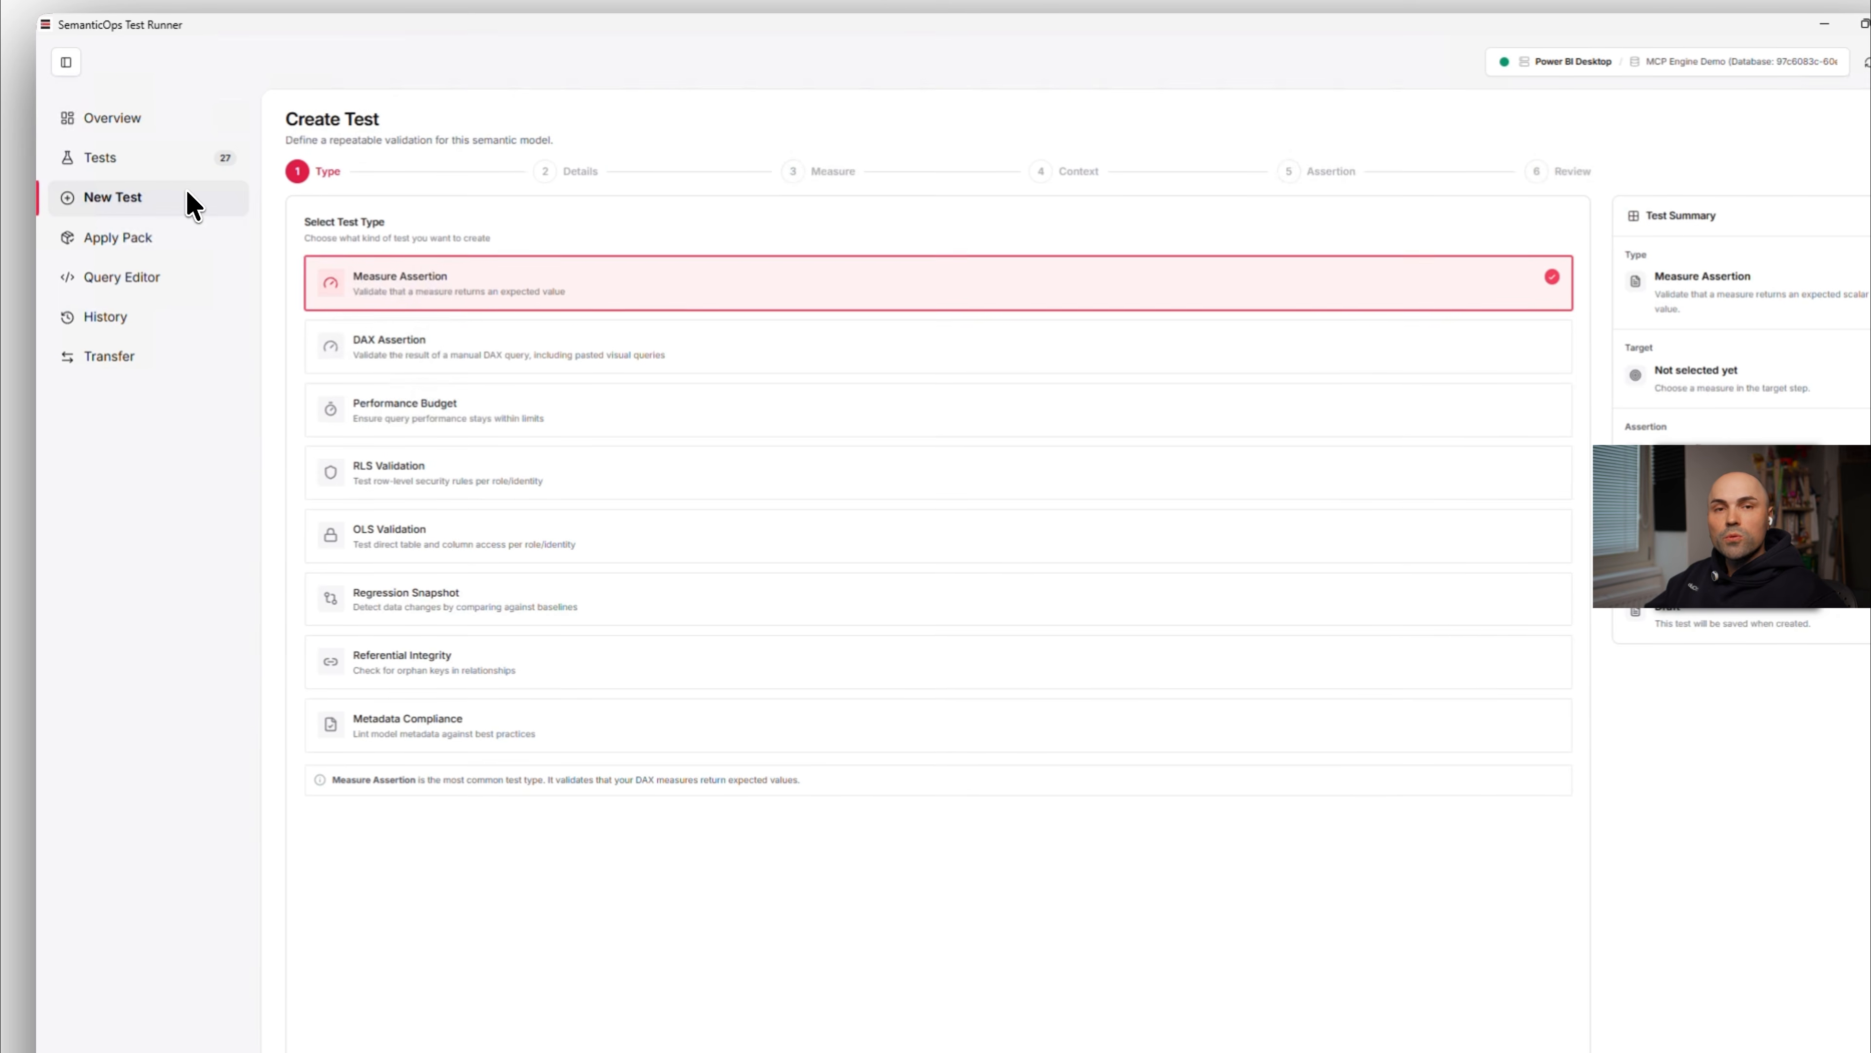
click(515, 352)
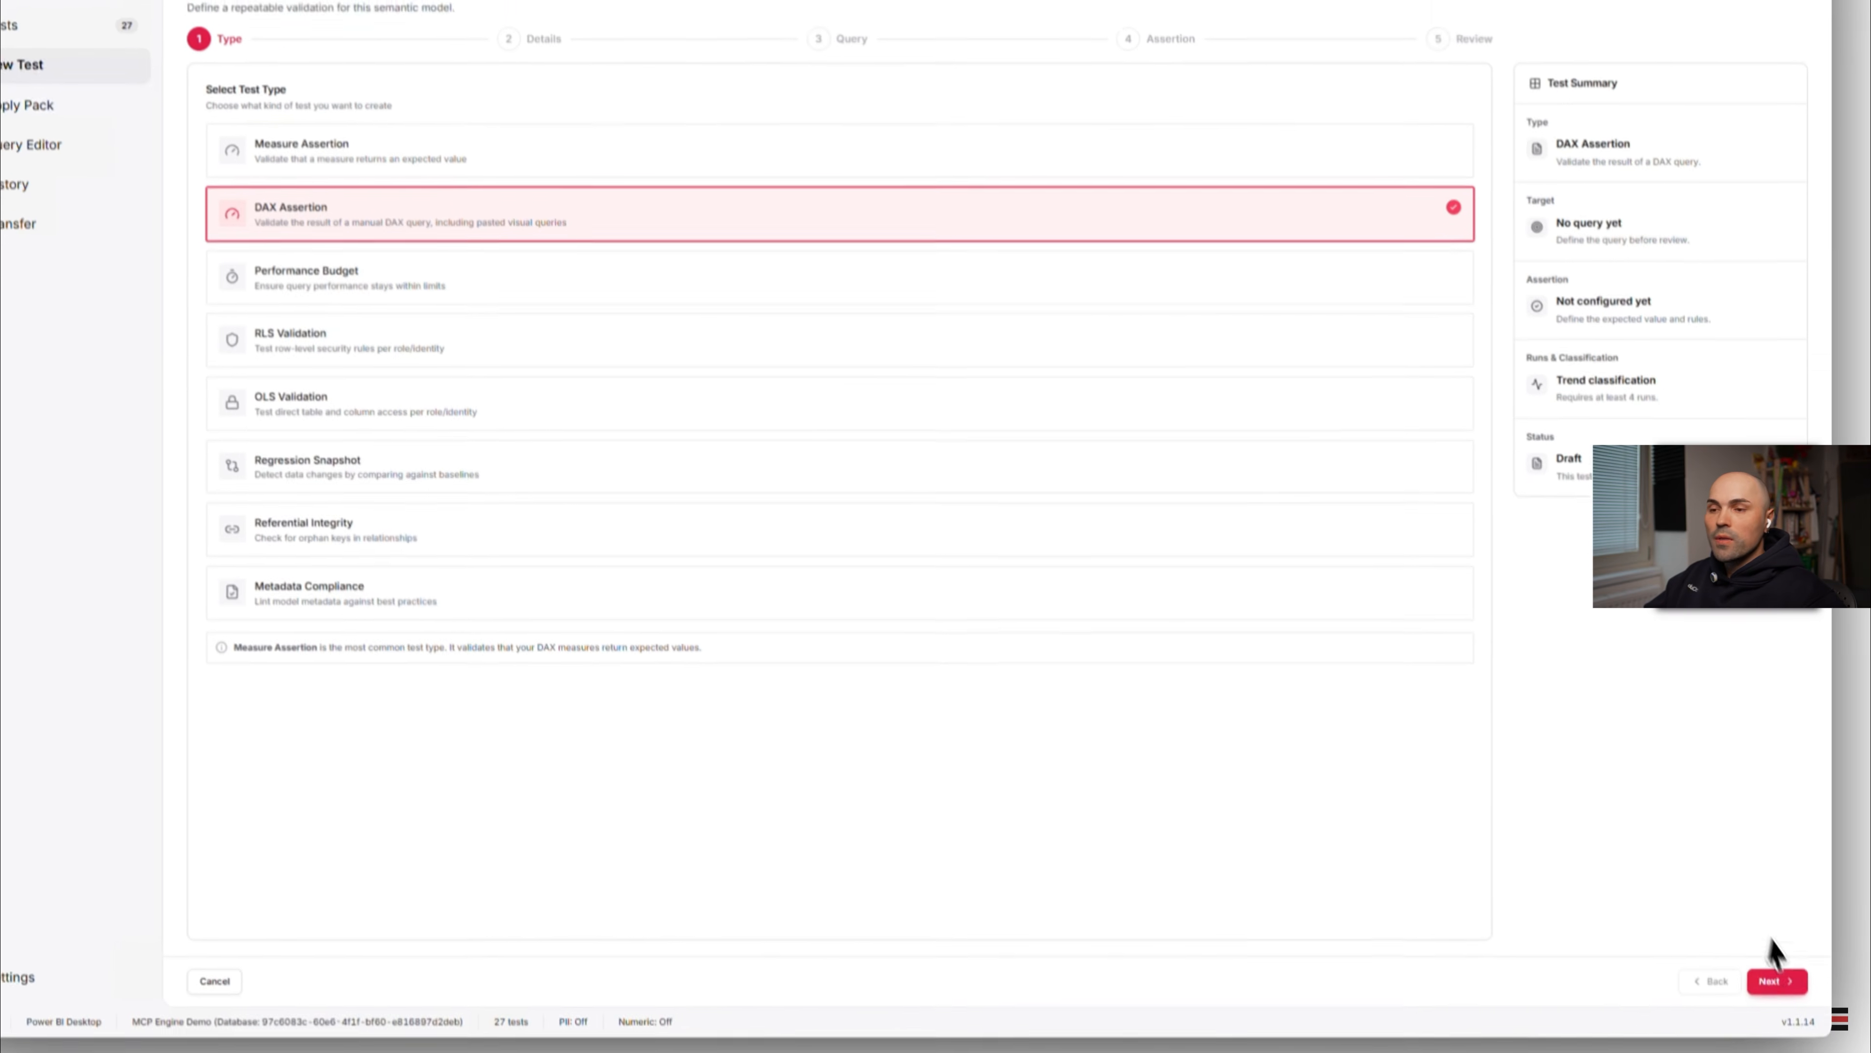
click(1775, 980)
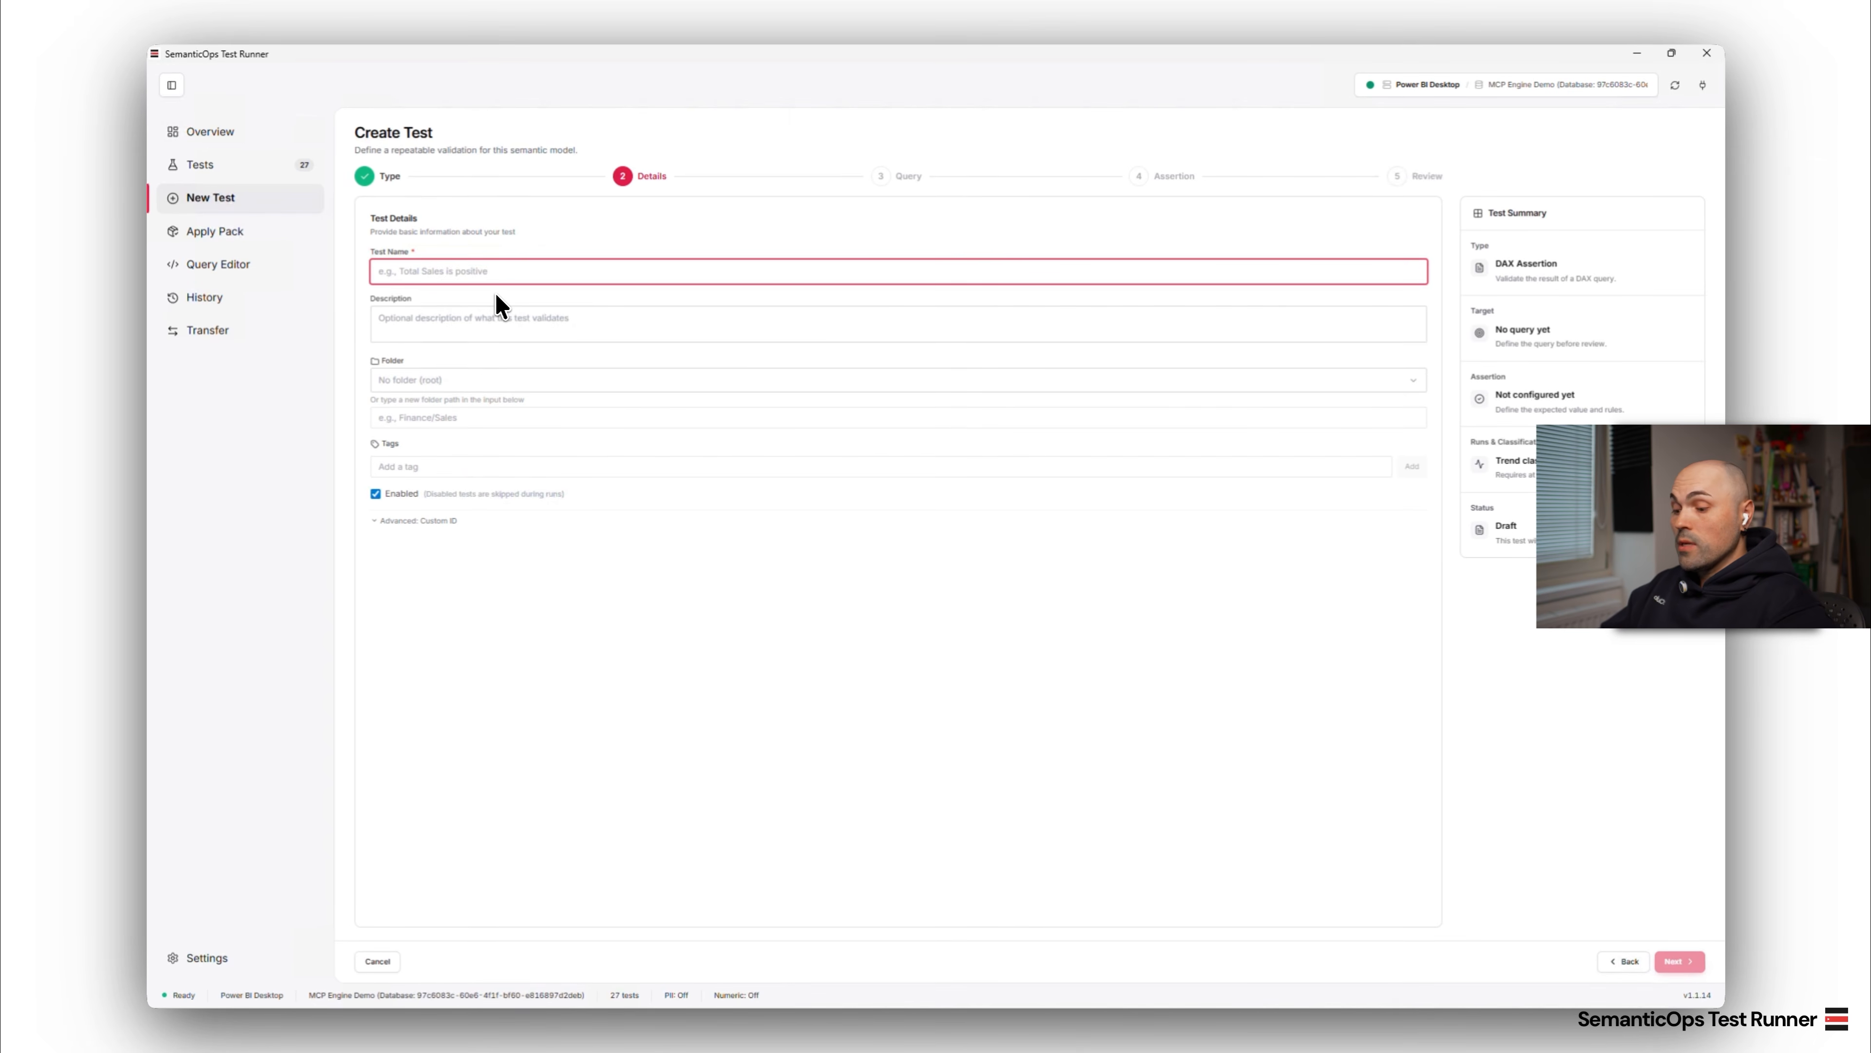
text(Total)
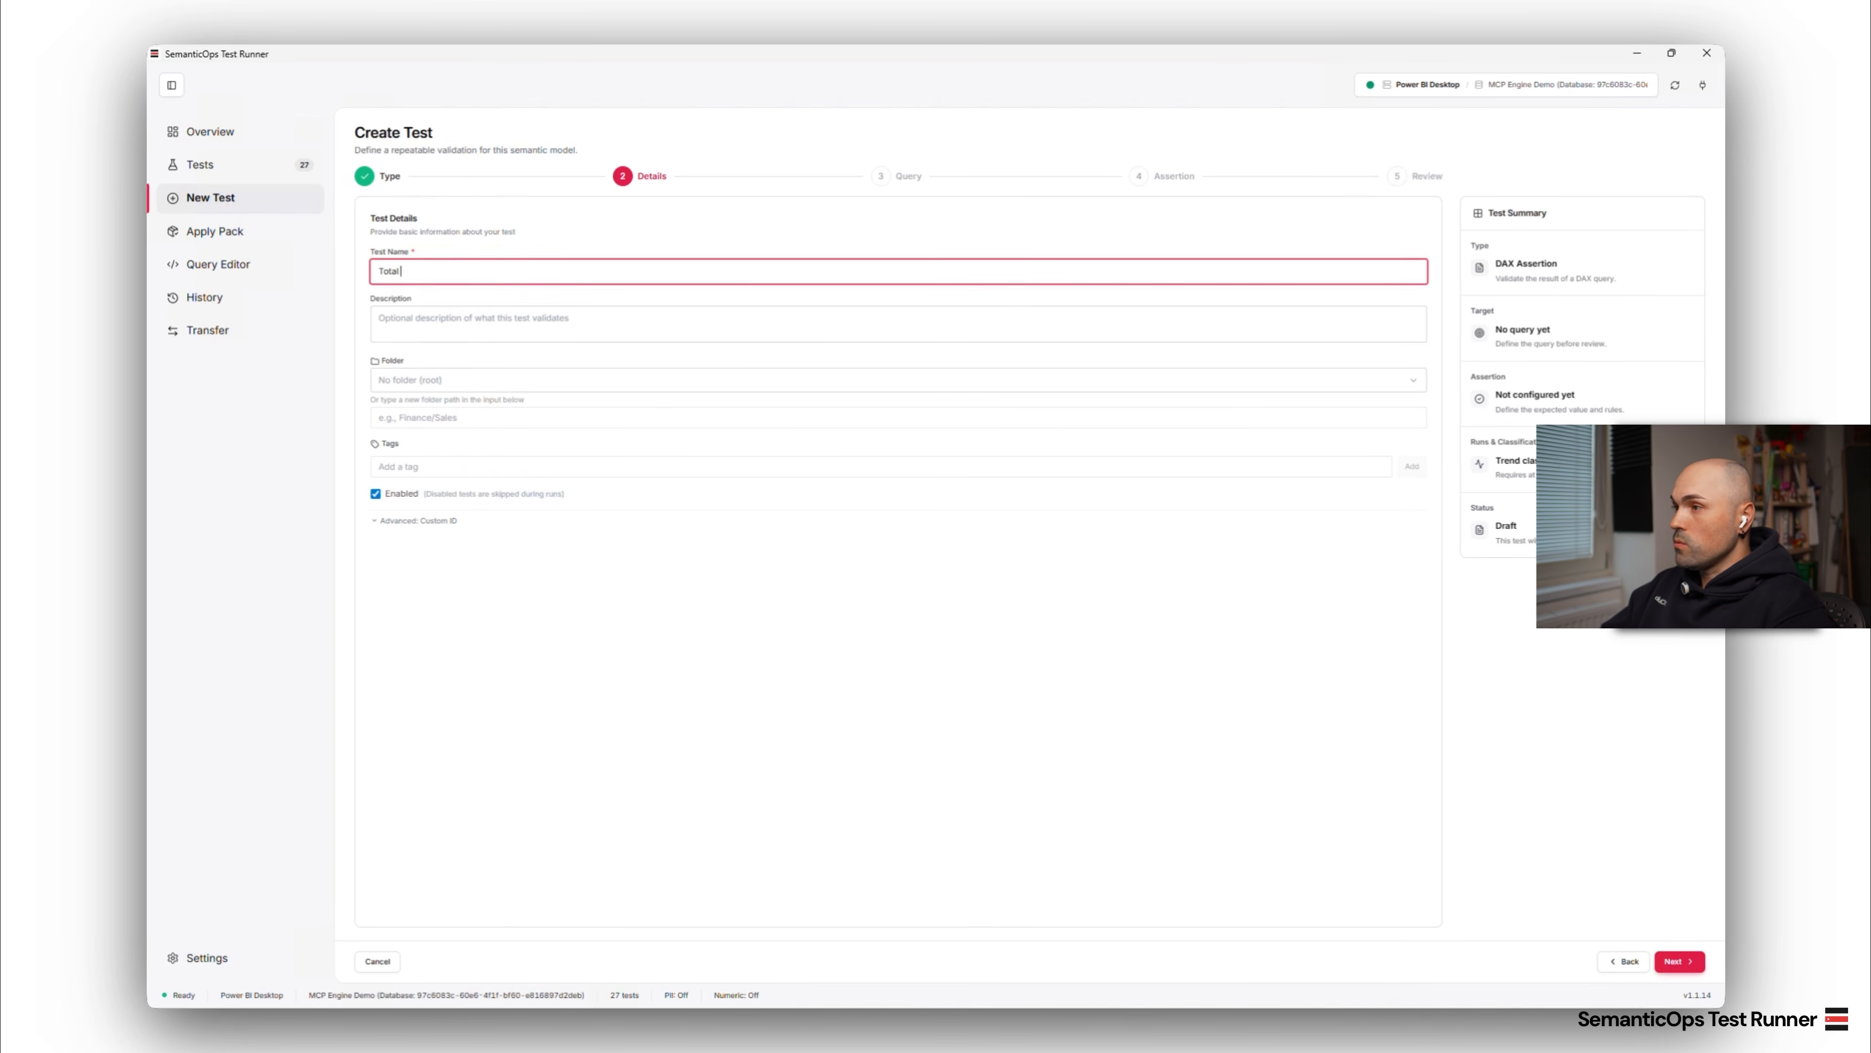
text( Revenue 2025)
key(BackSpace)
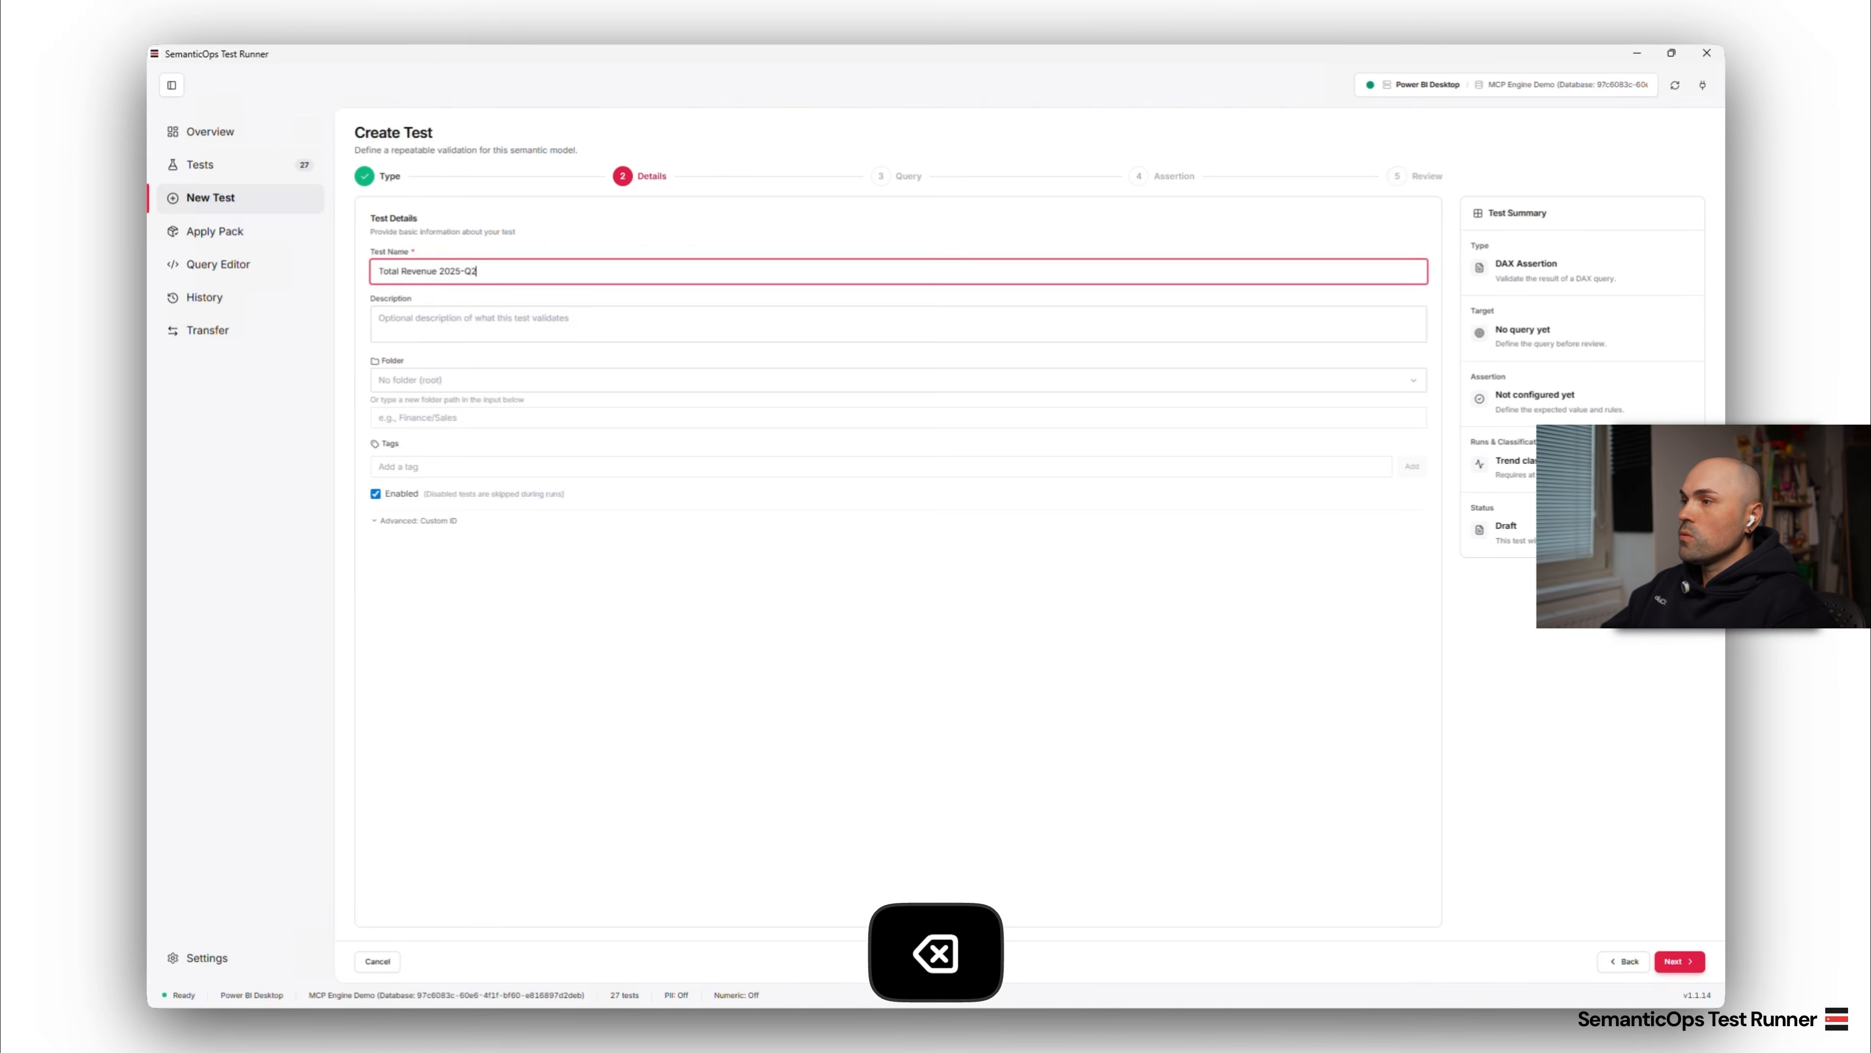
key(Return)
- Paste the copied DAX query with its quarter filter changed to "Q2", test the query, and continue to the assertion settings
key(ctrl+v)
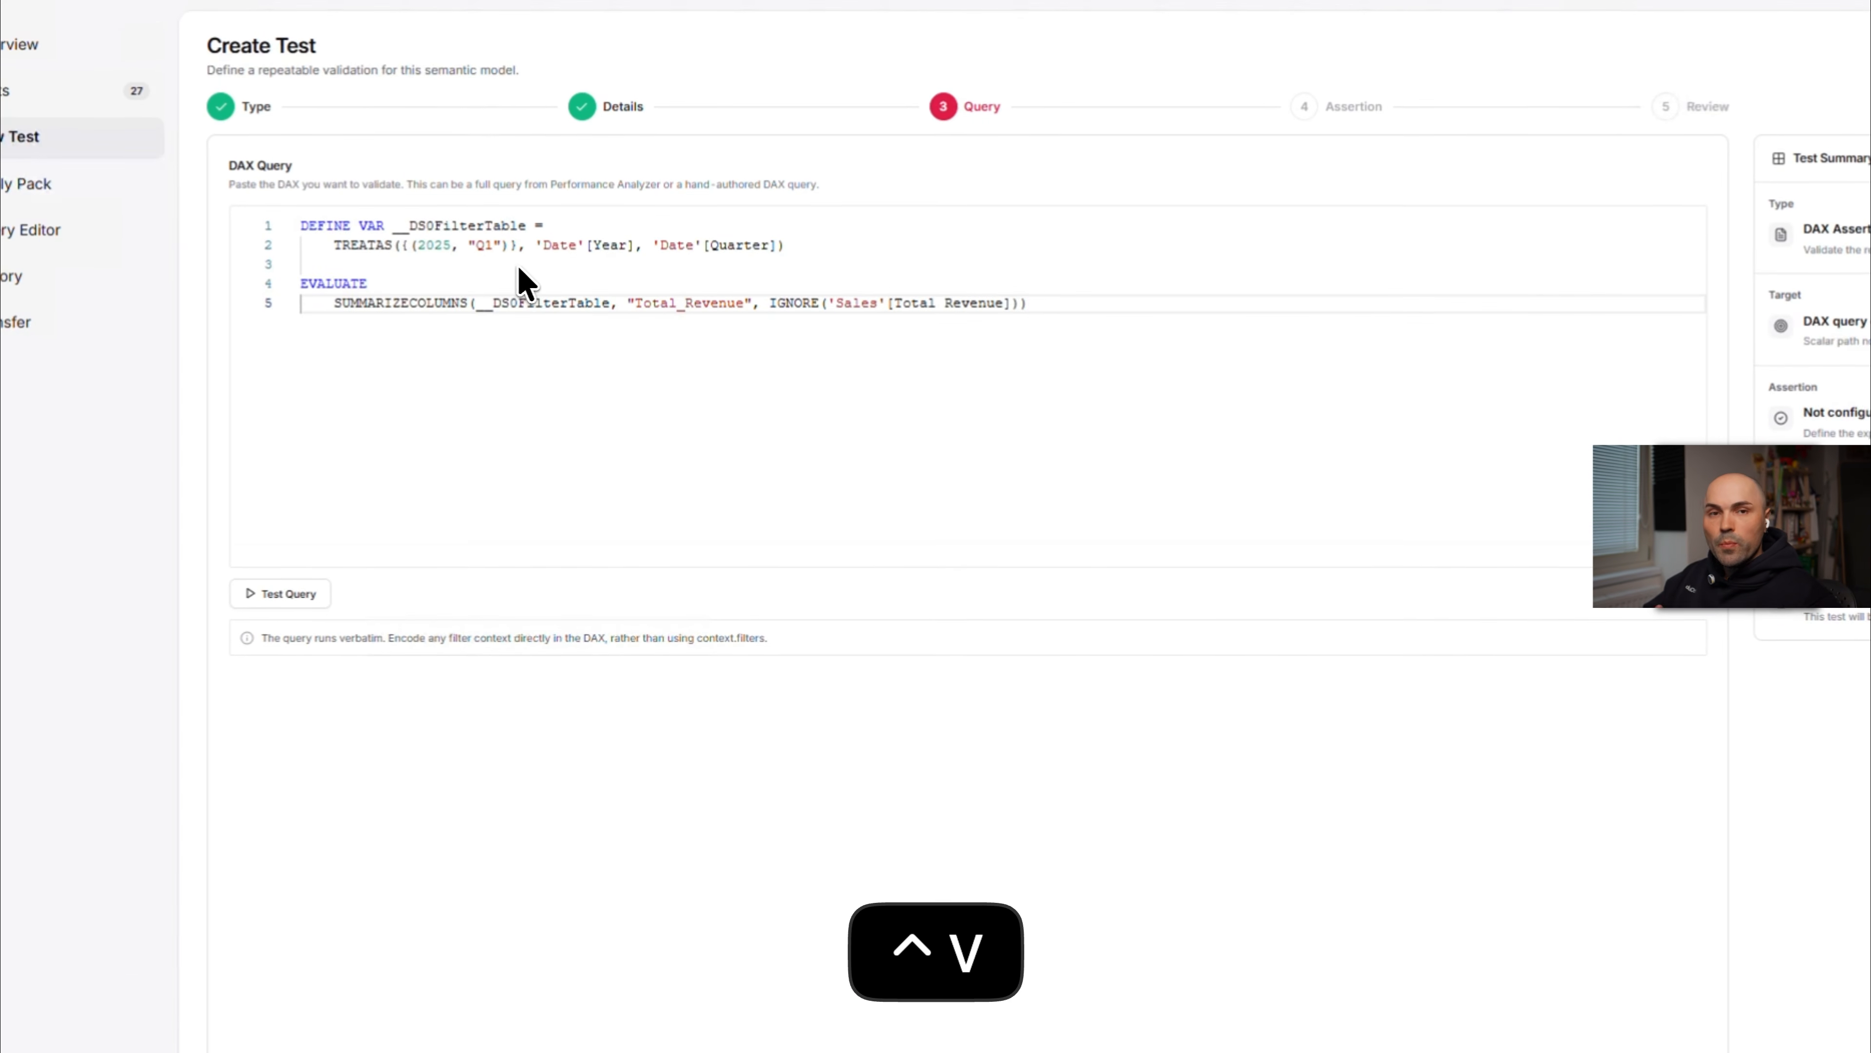
double_click(486, 237)
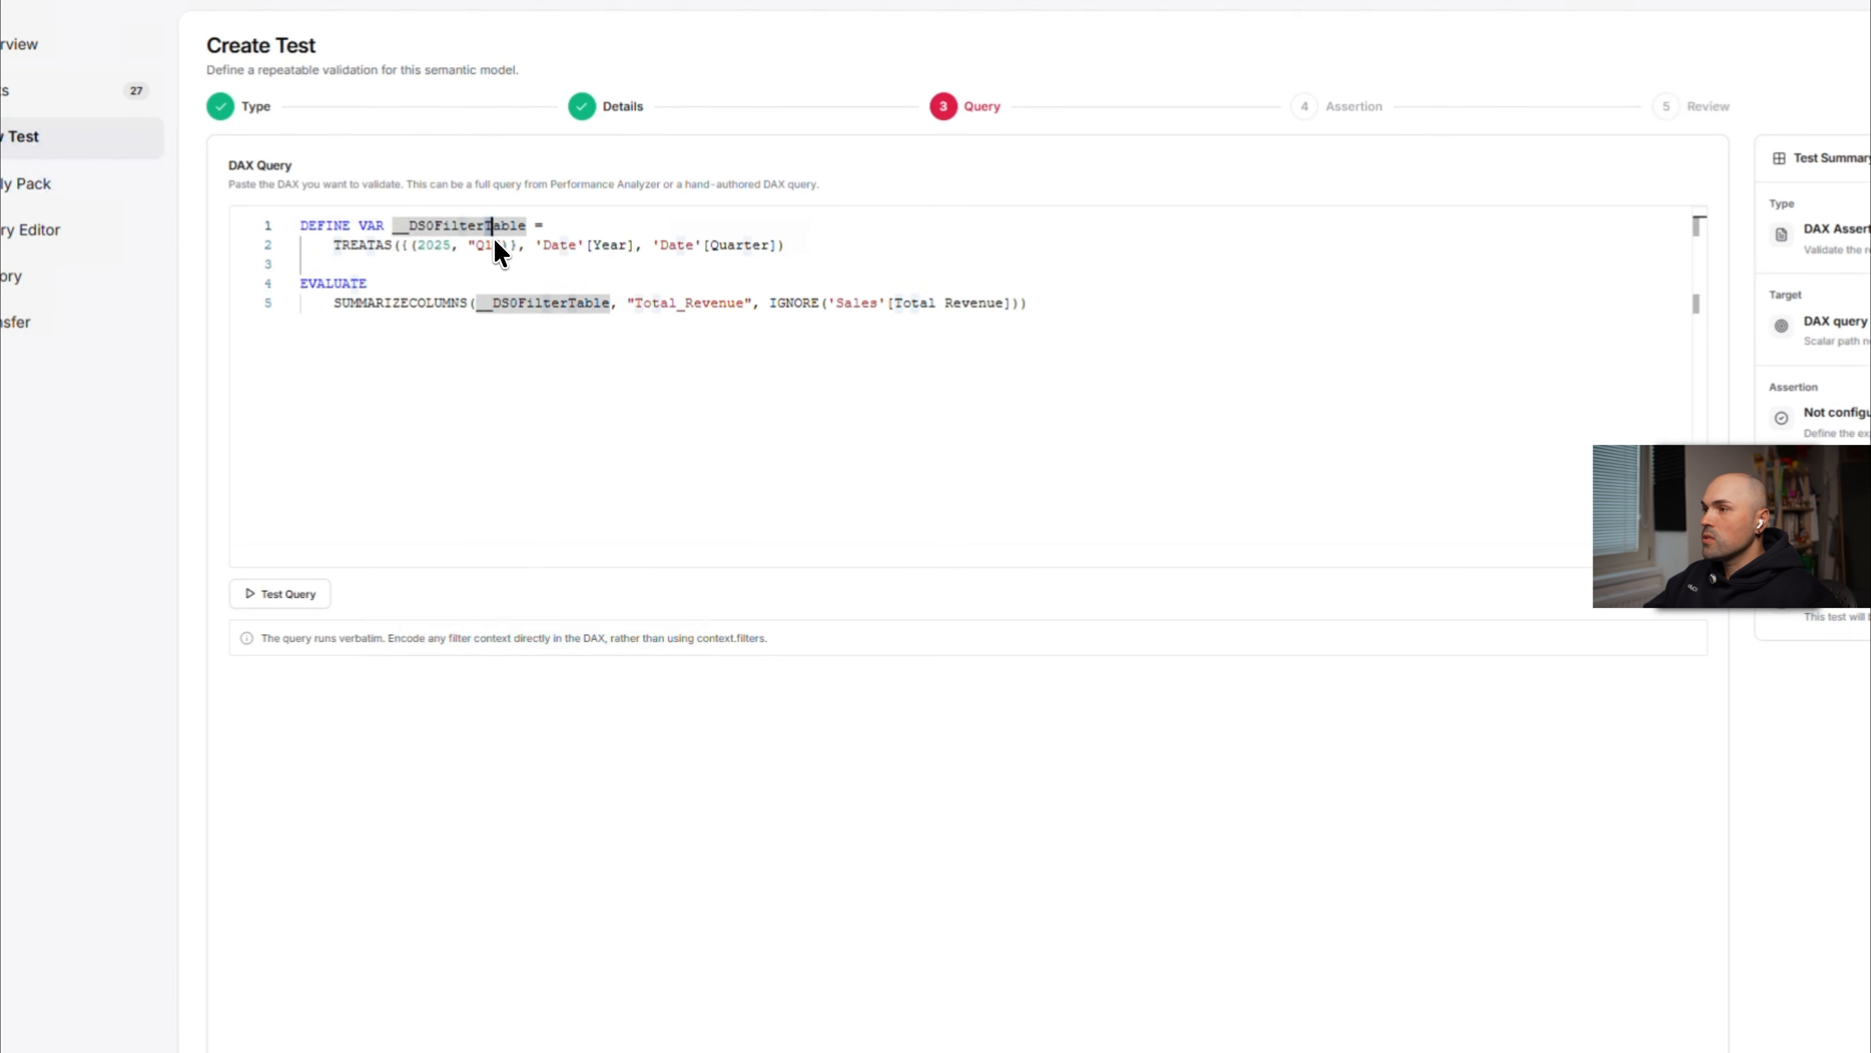
drag(483, 237, 520, 246)
click(501, 246)
key(BackSpace)
text(2)
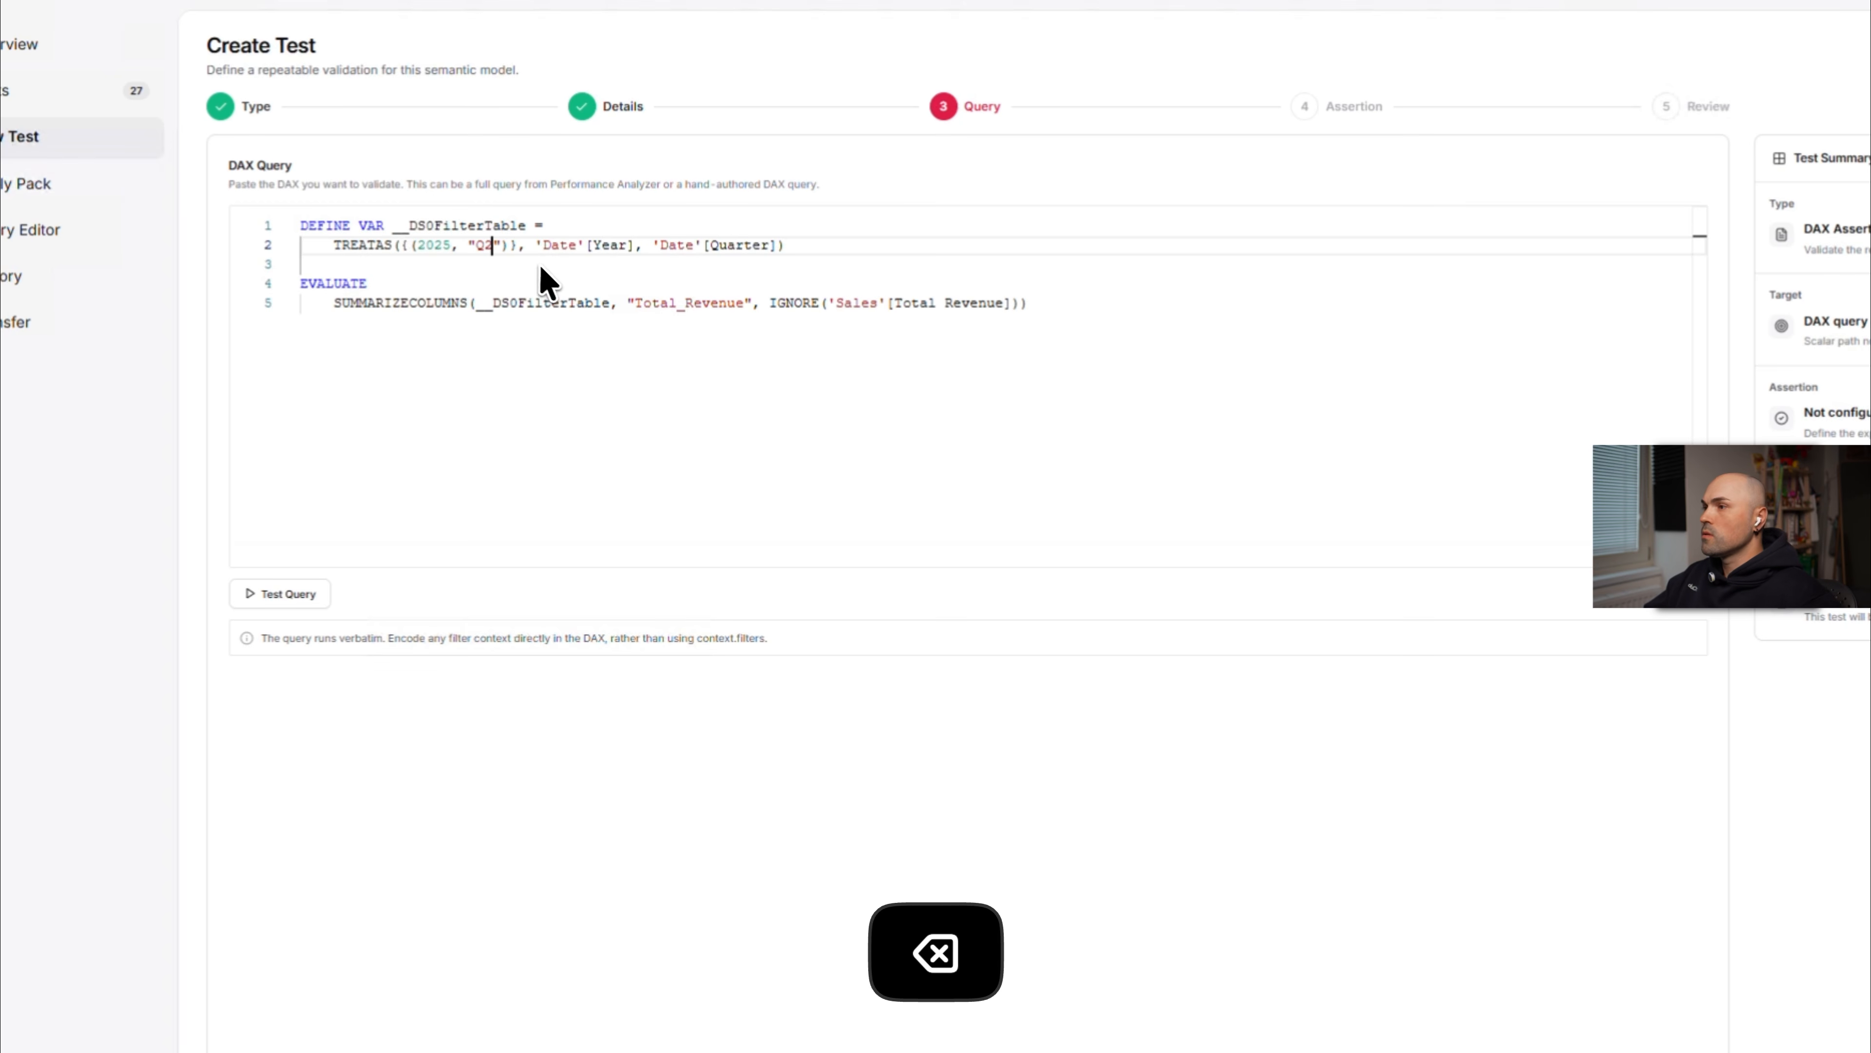
click(538, 265)
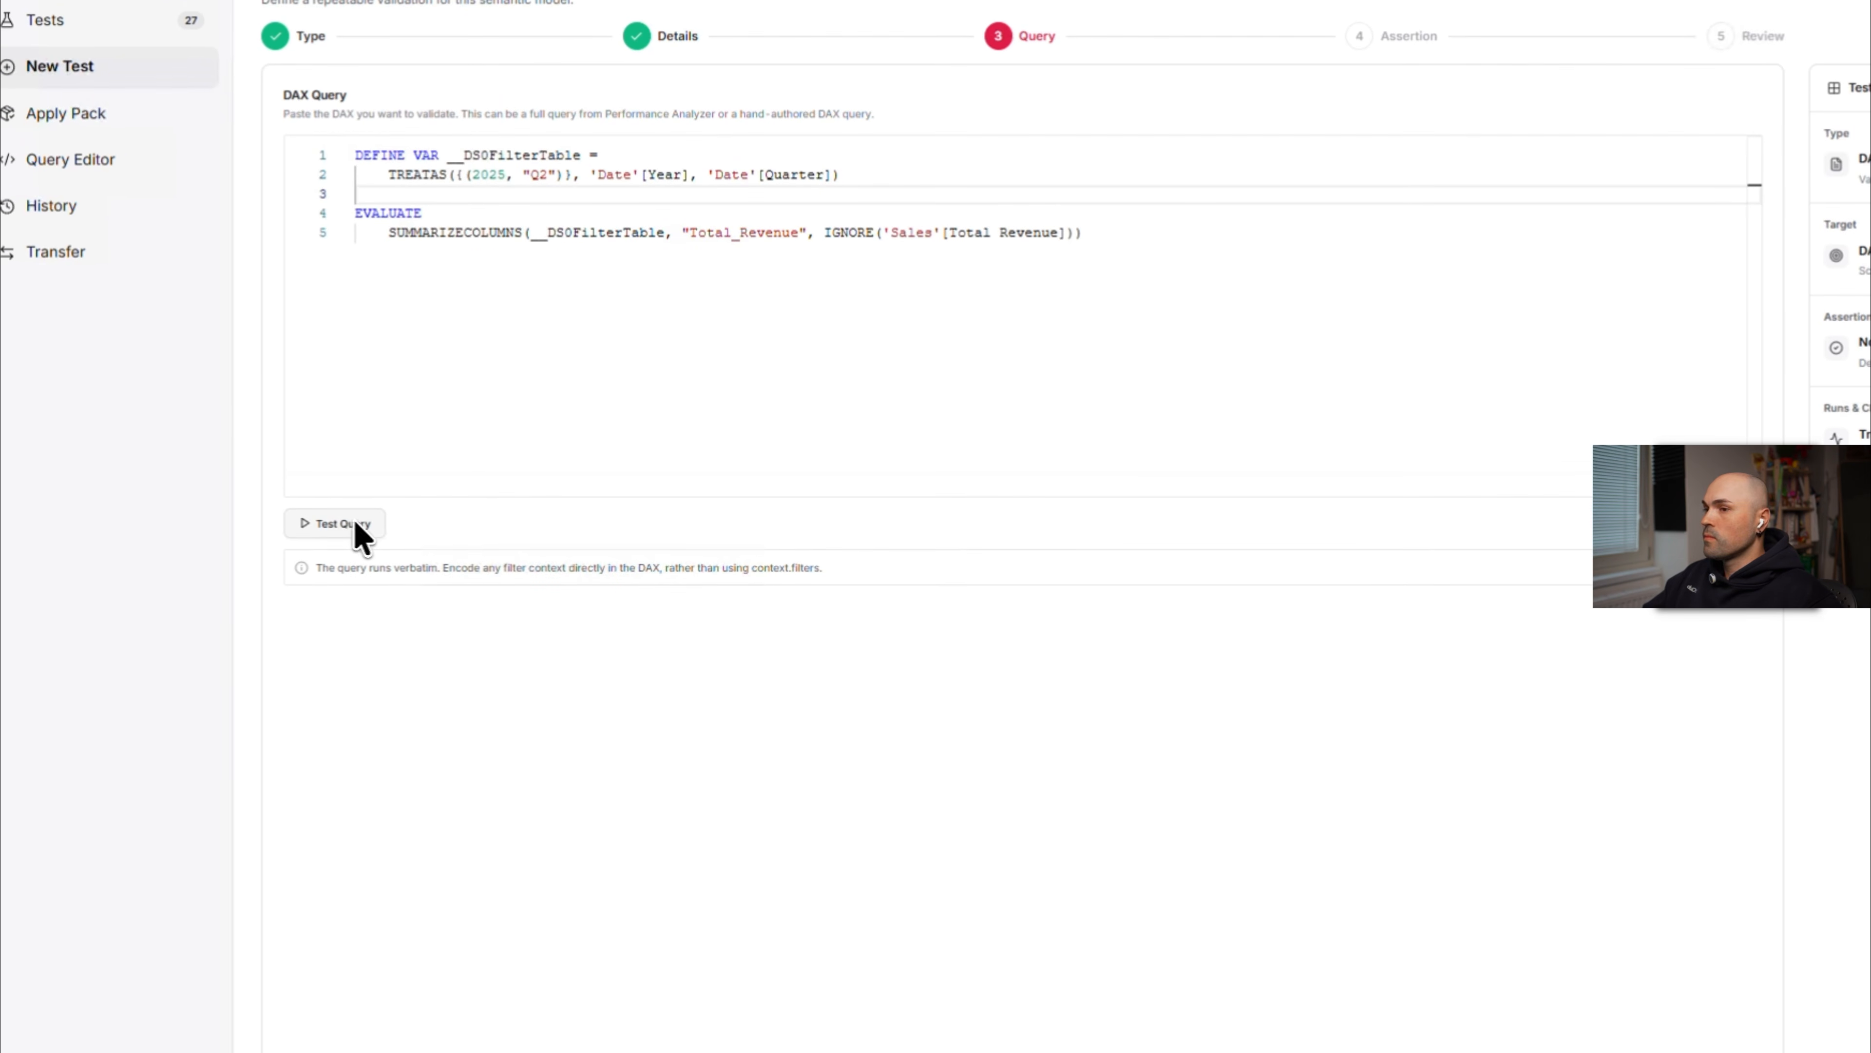
click(357, 523)
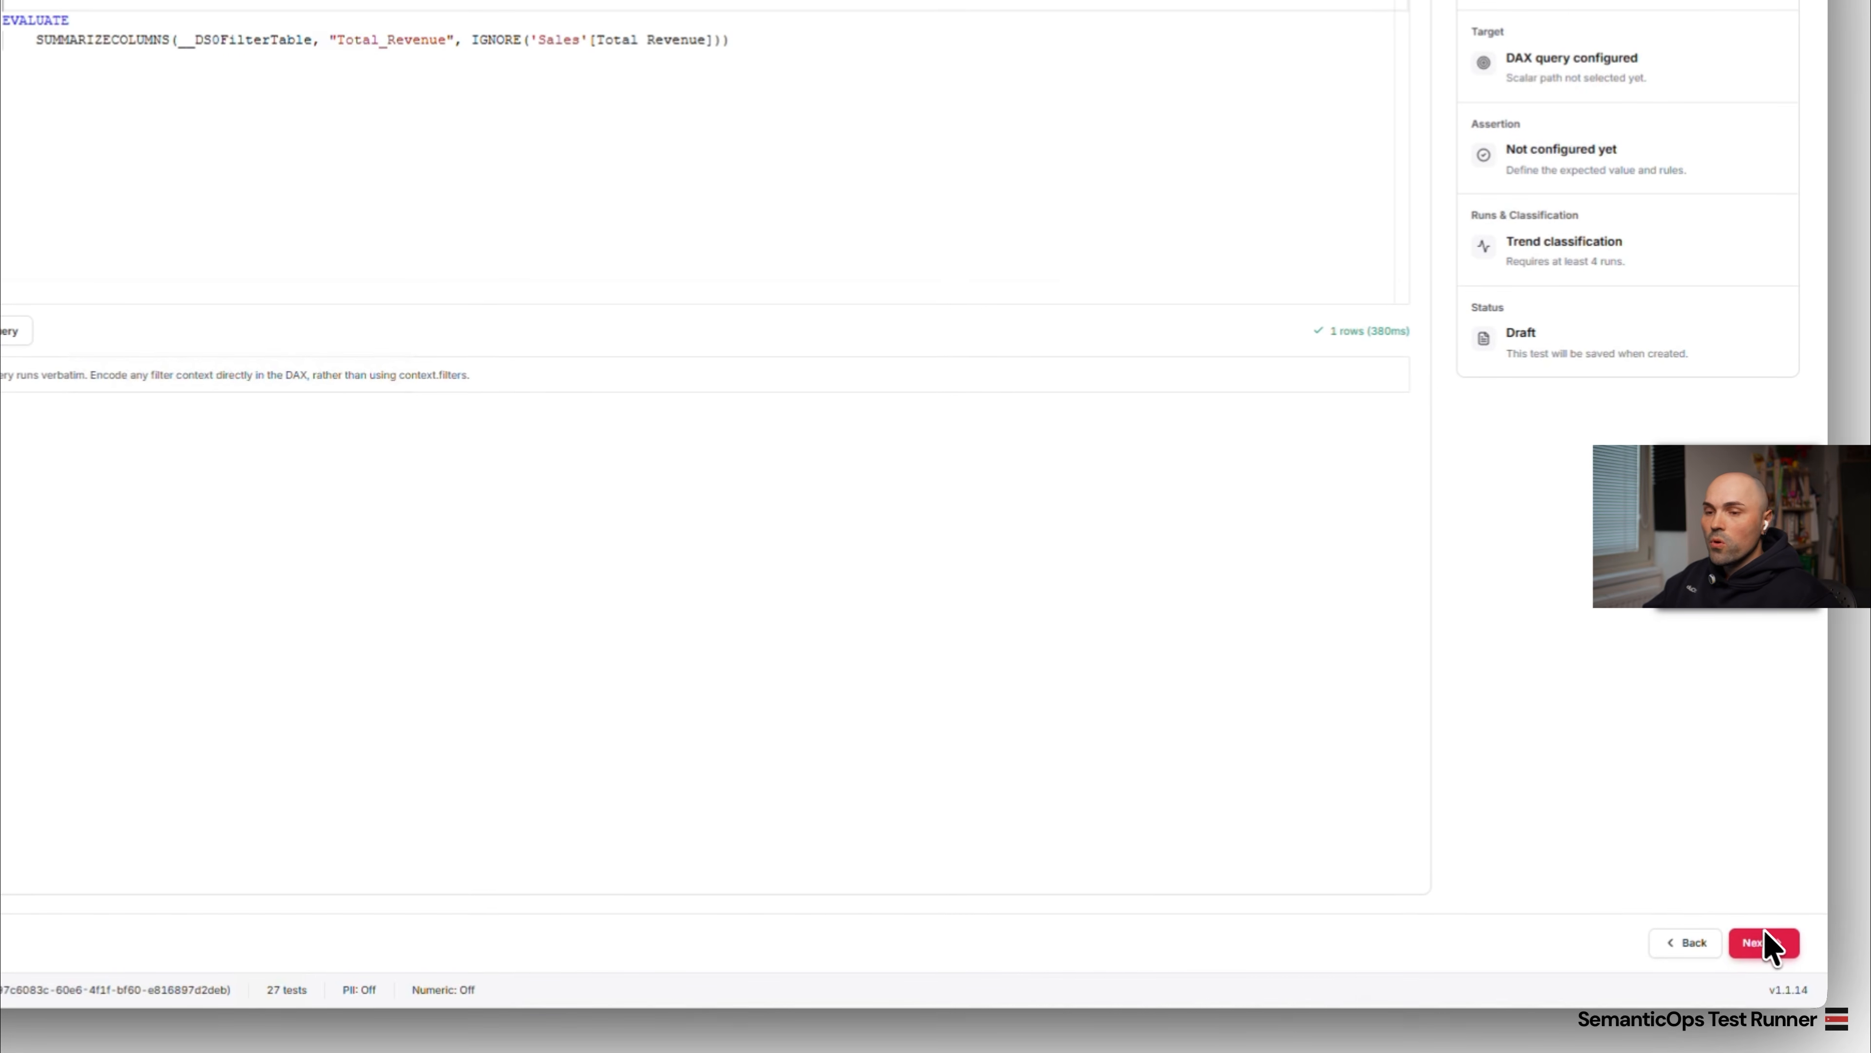
click(1768, 942)
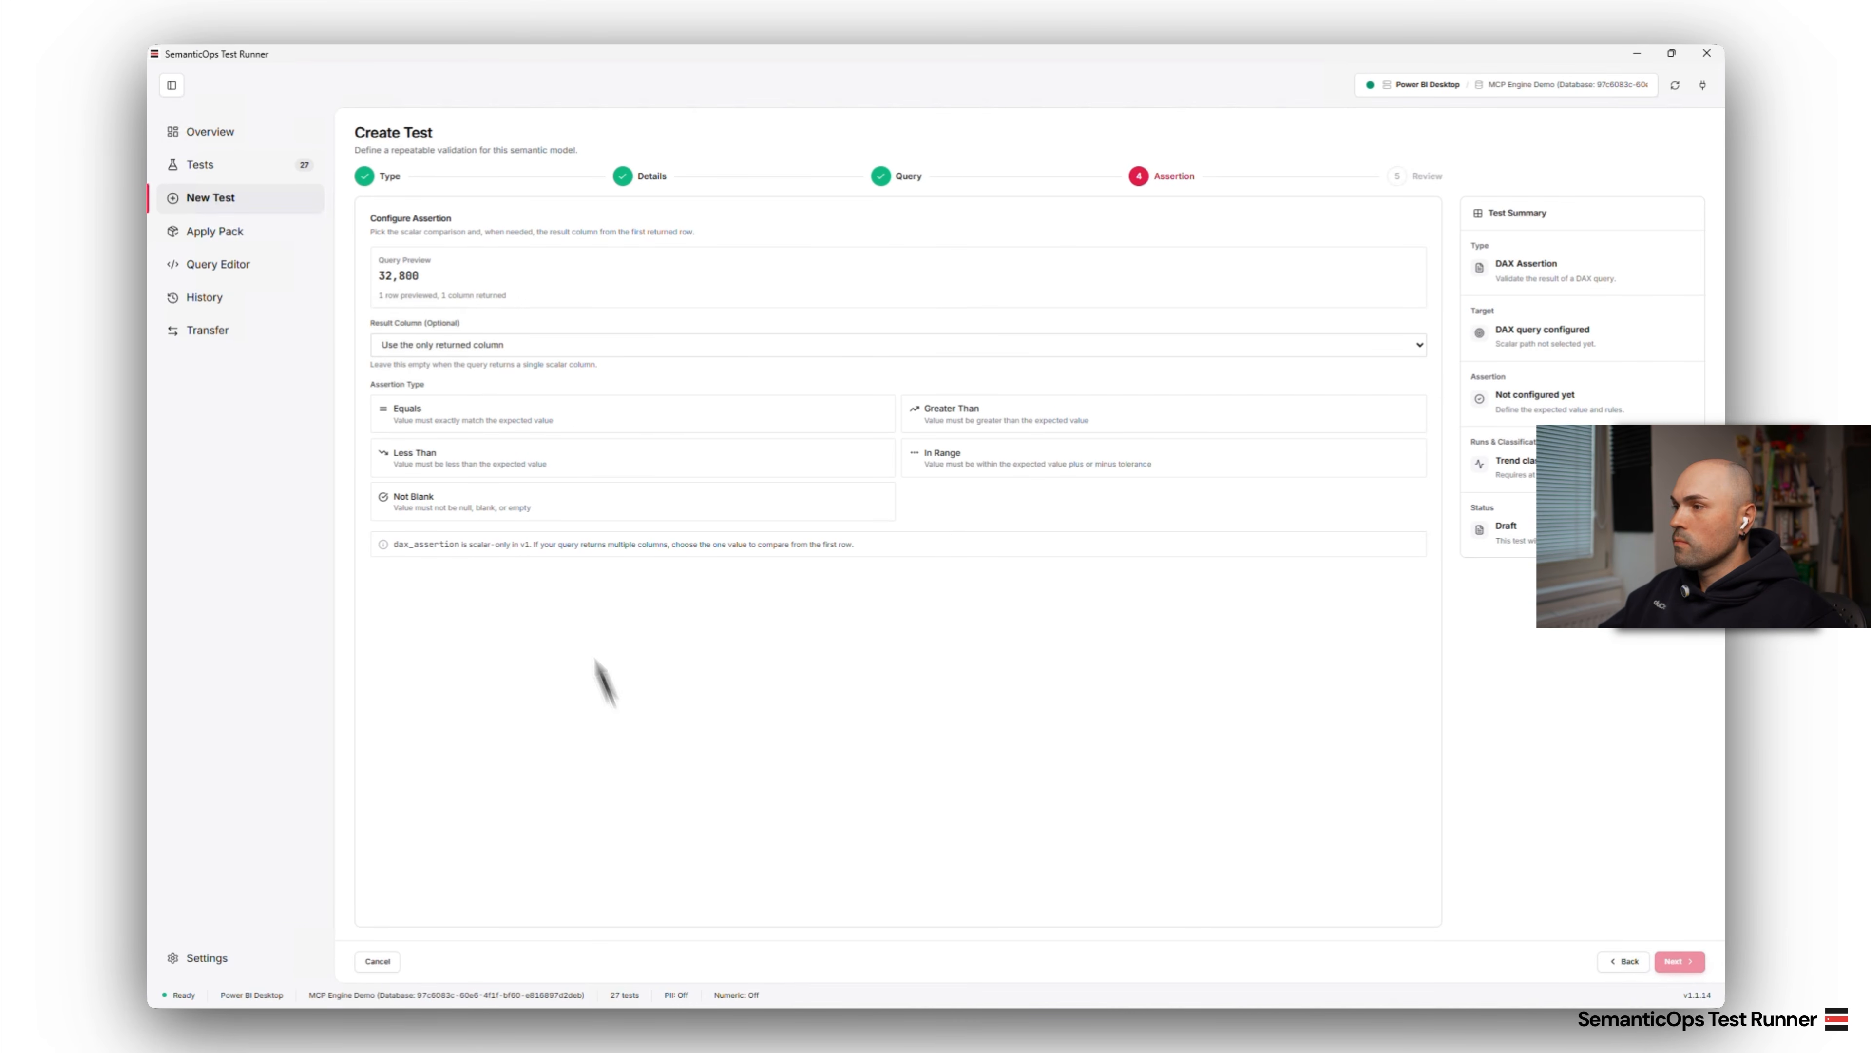
- Set the assertion to Equals with an expected value of 32800, and create the test
click(511, 428)
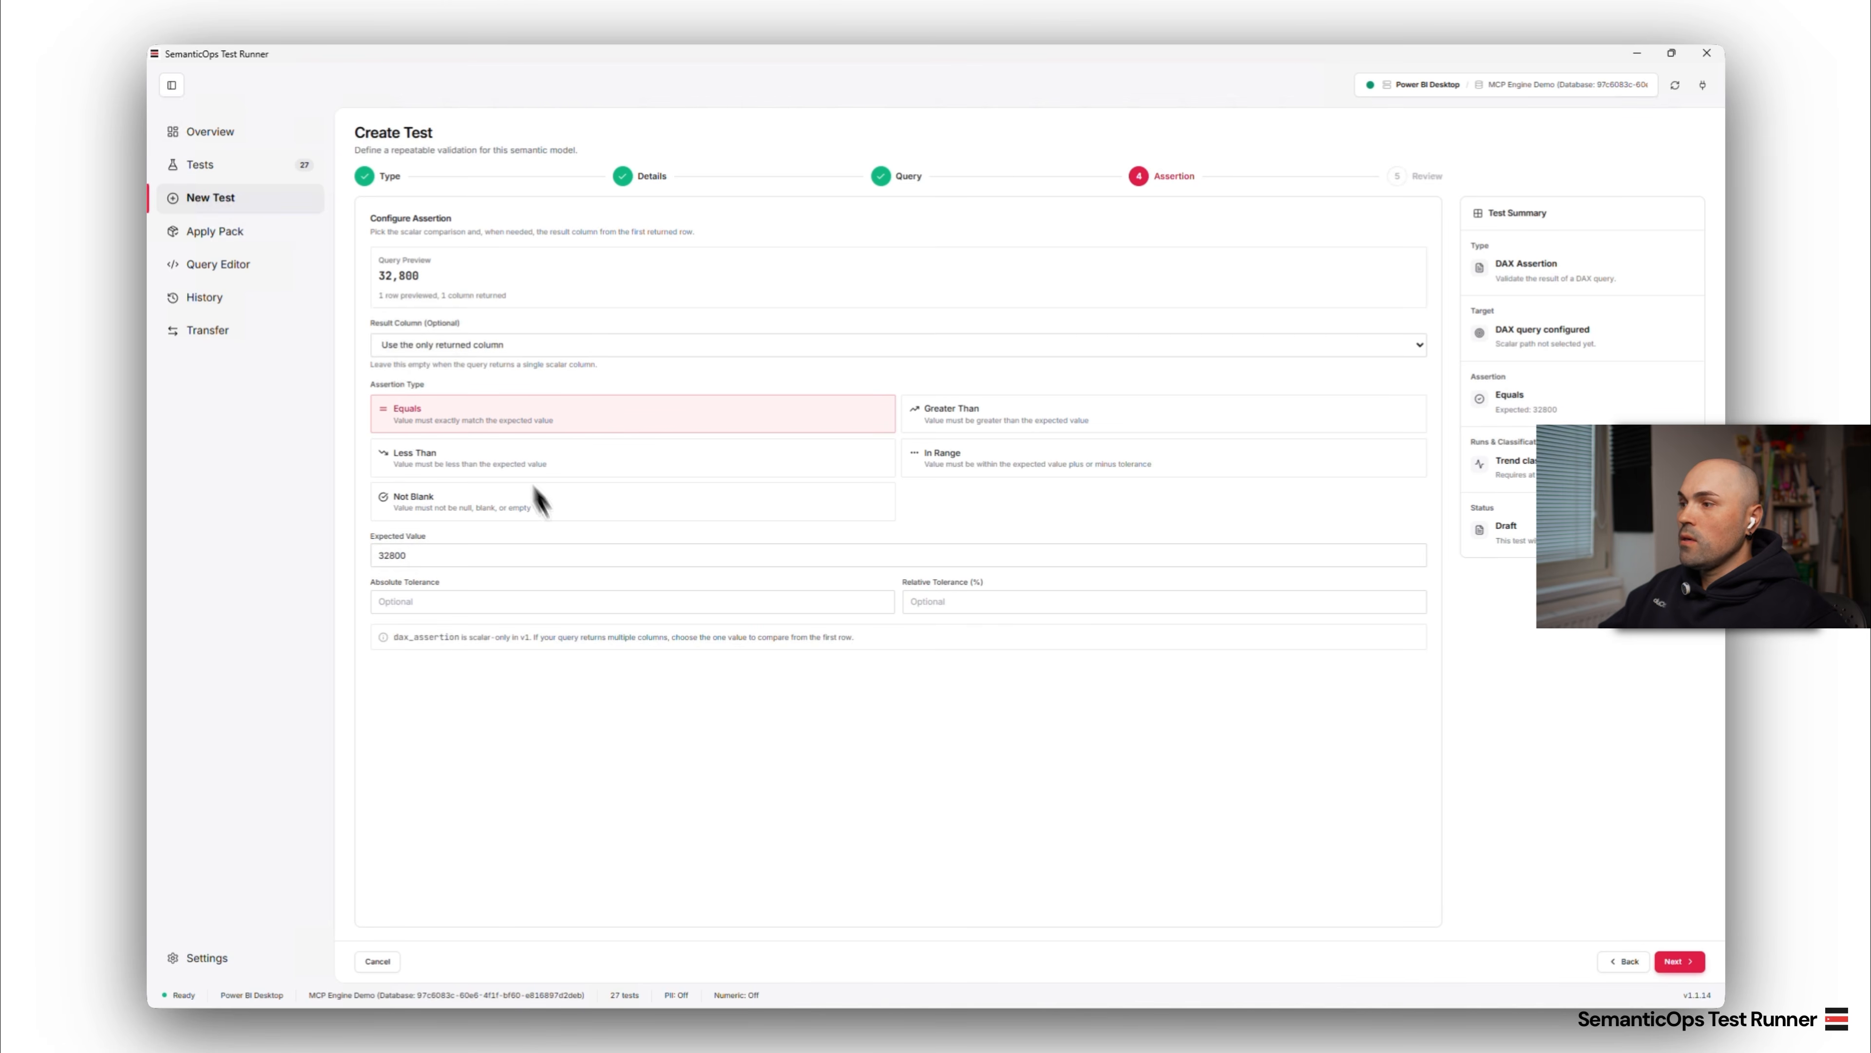
click(524, 559)
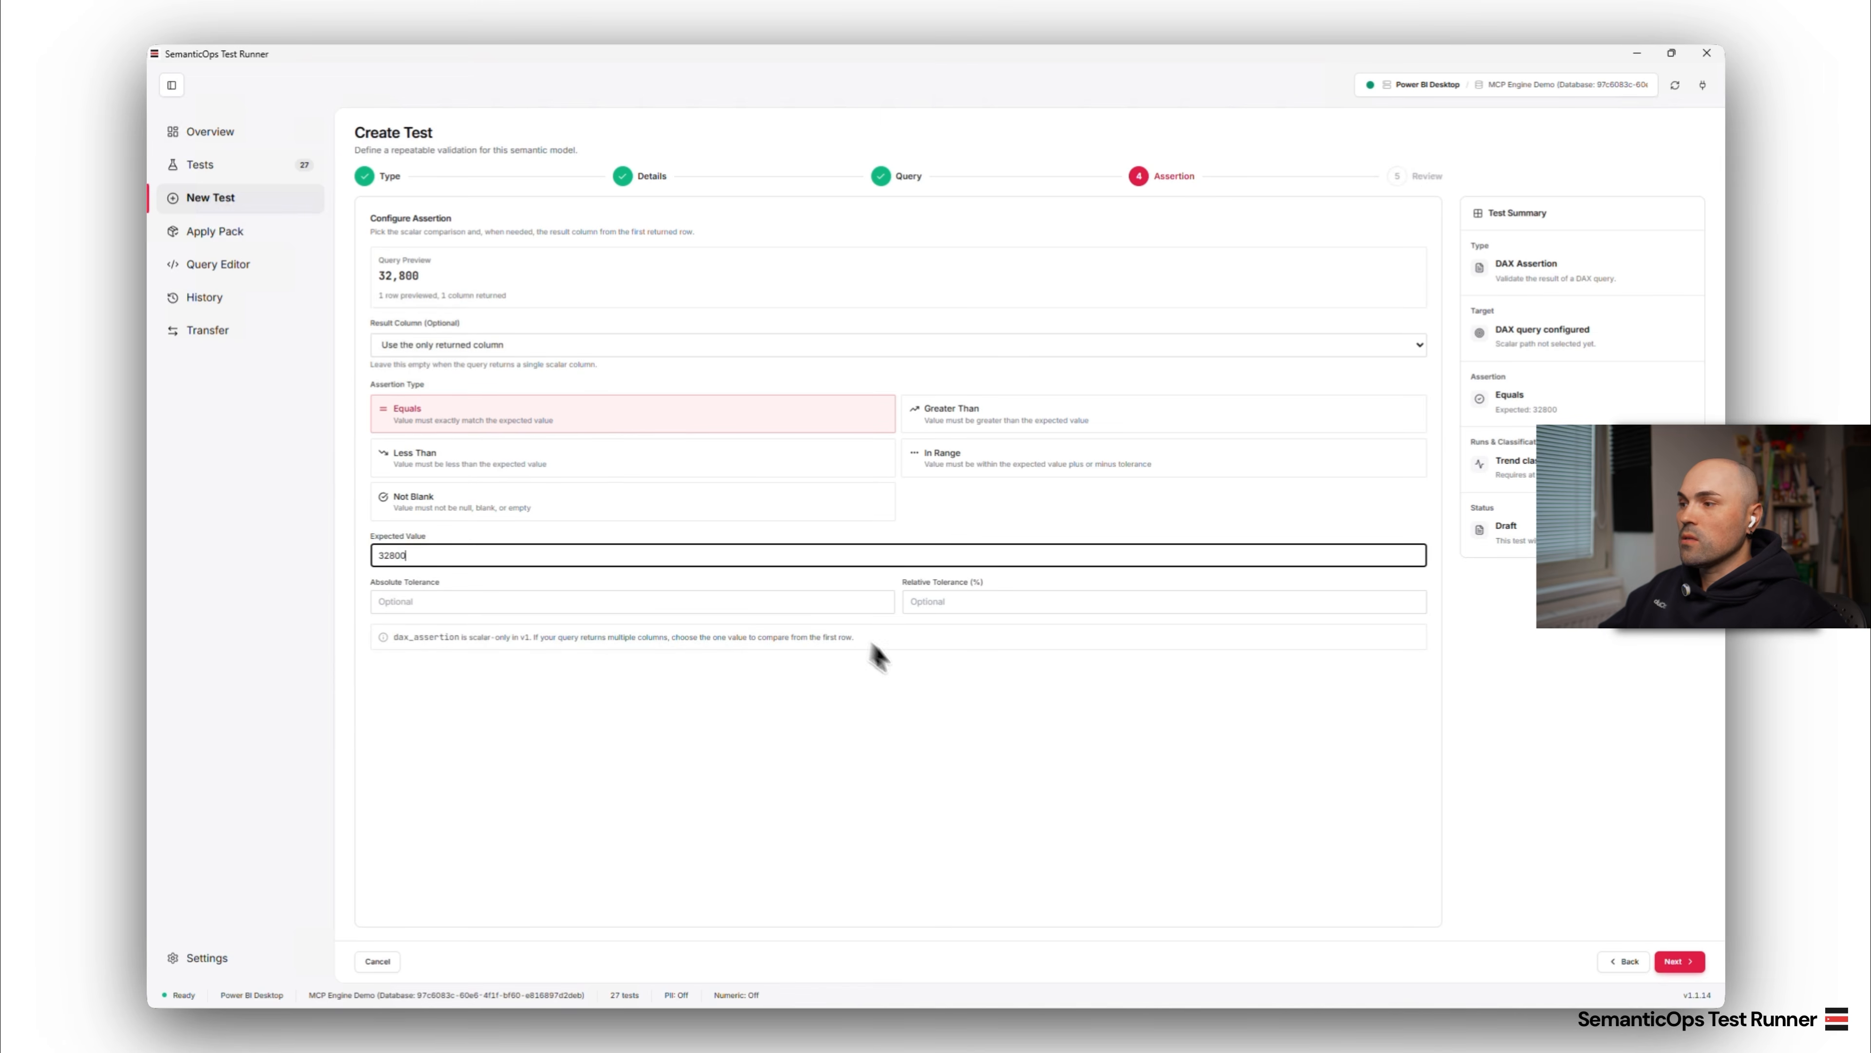
click(1679, 961)
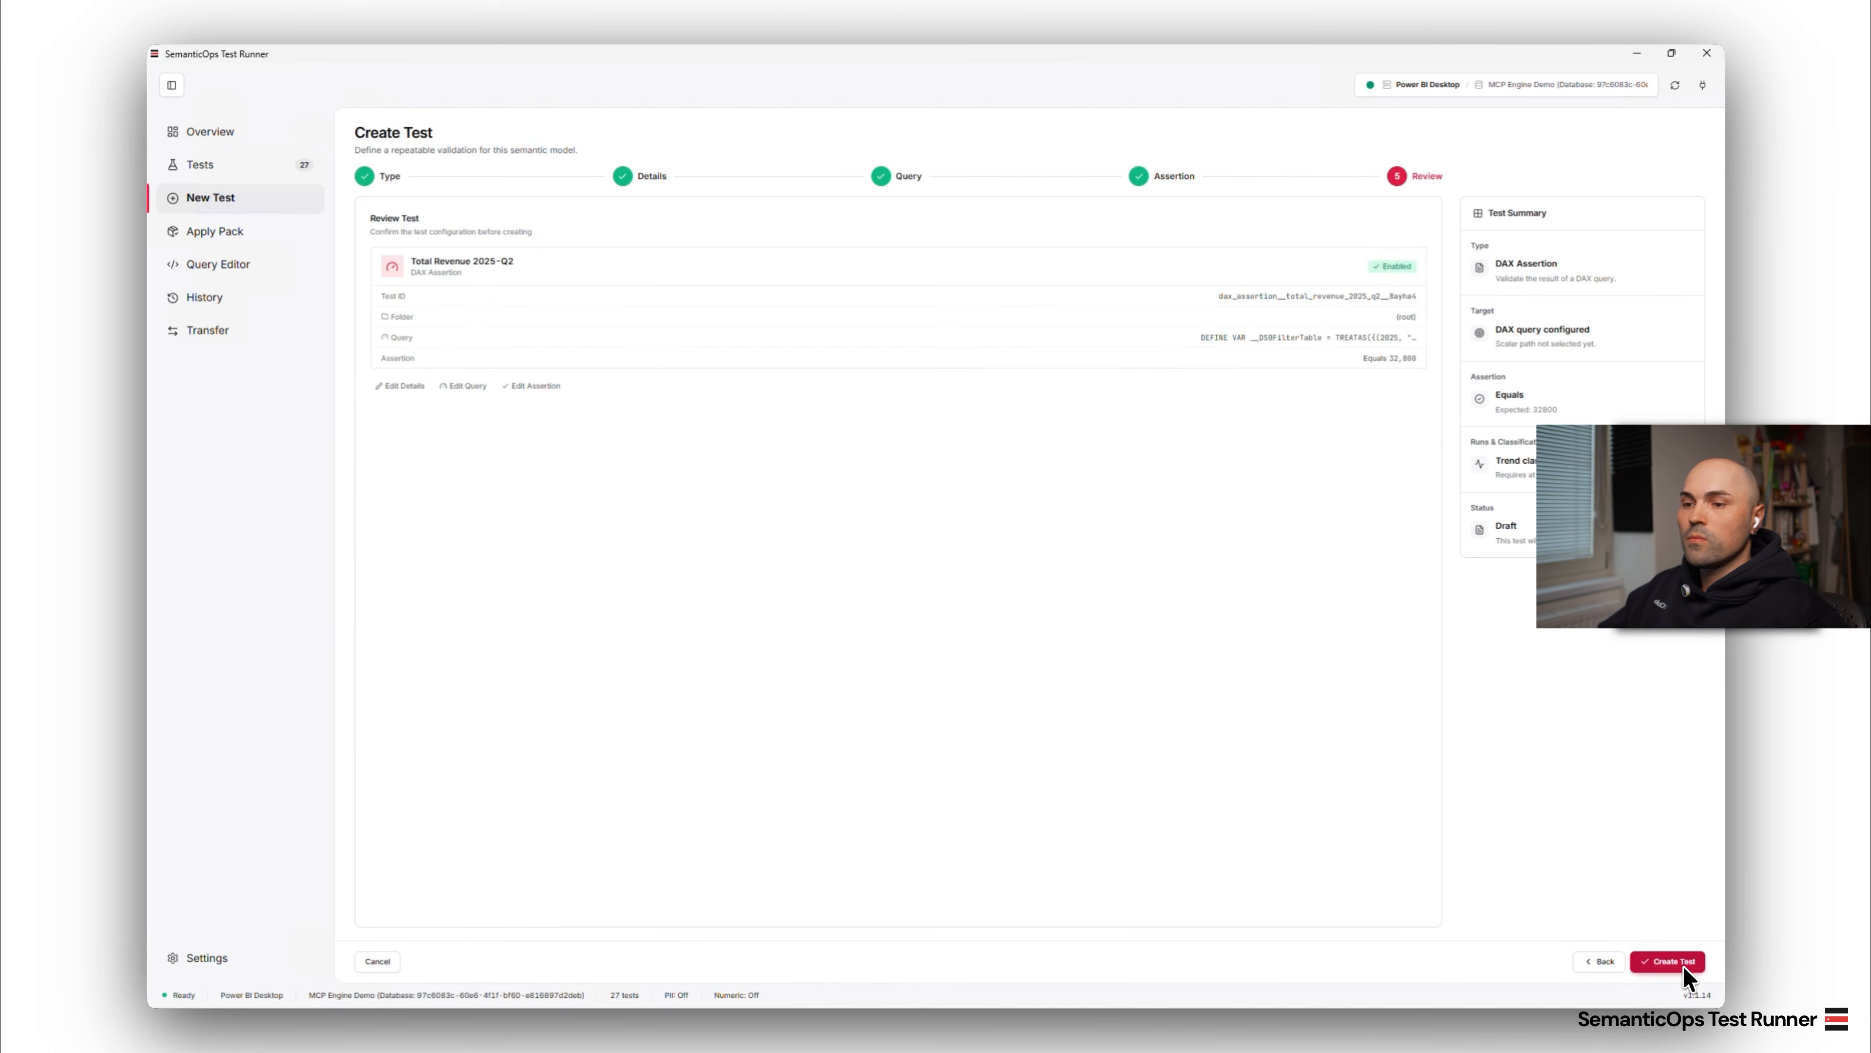
click(1684, 962)
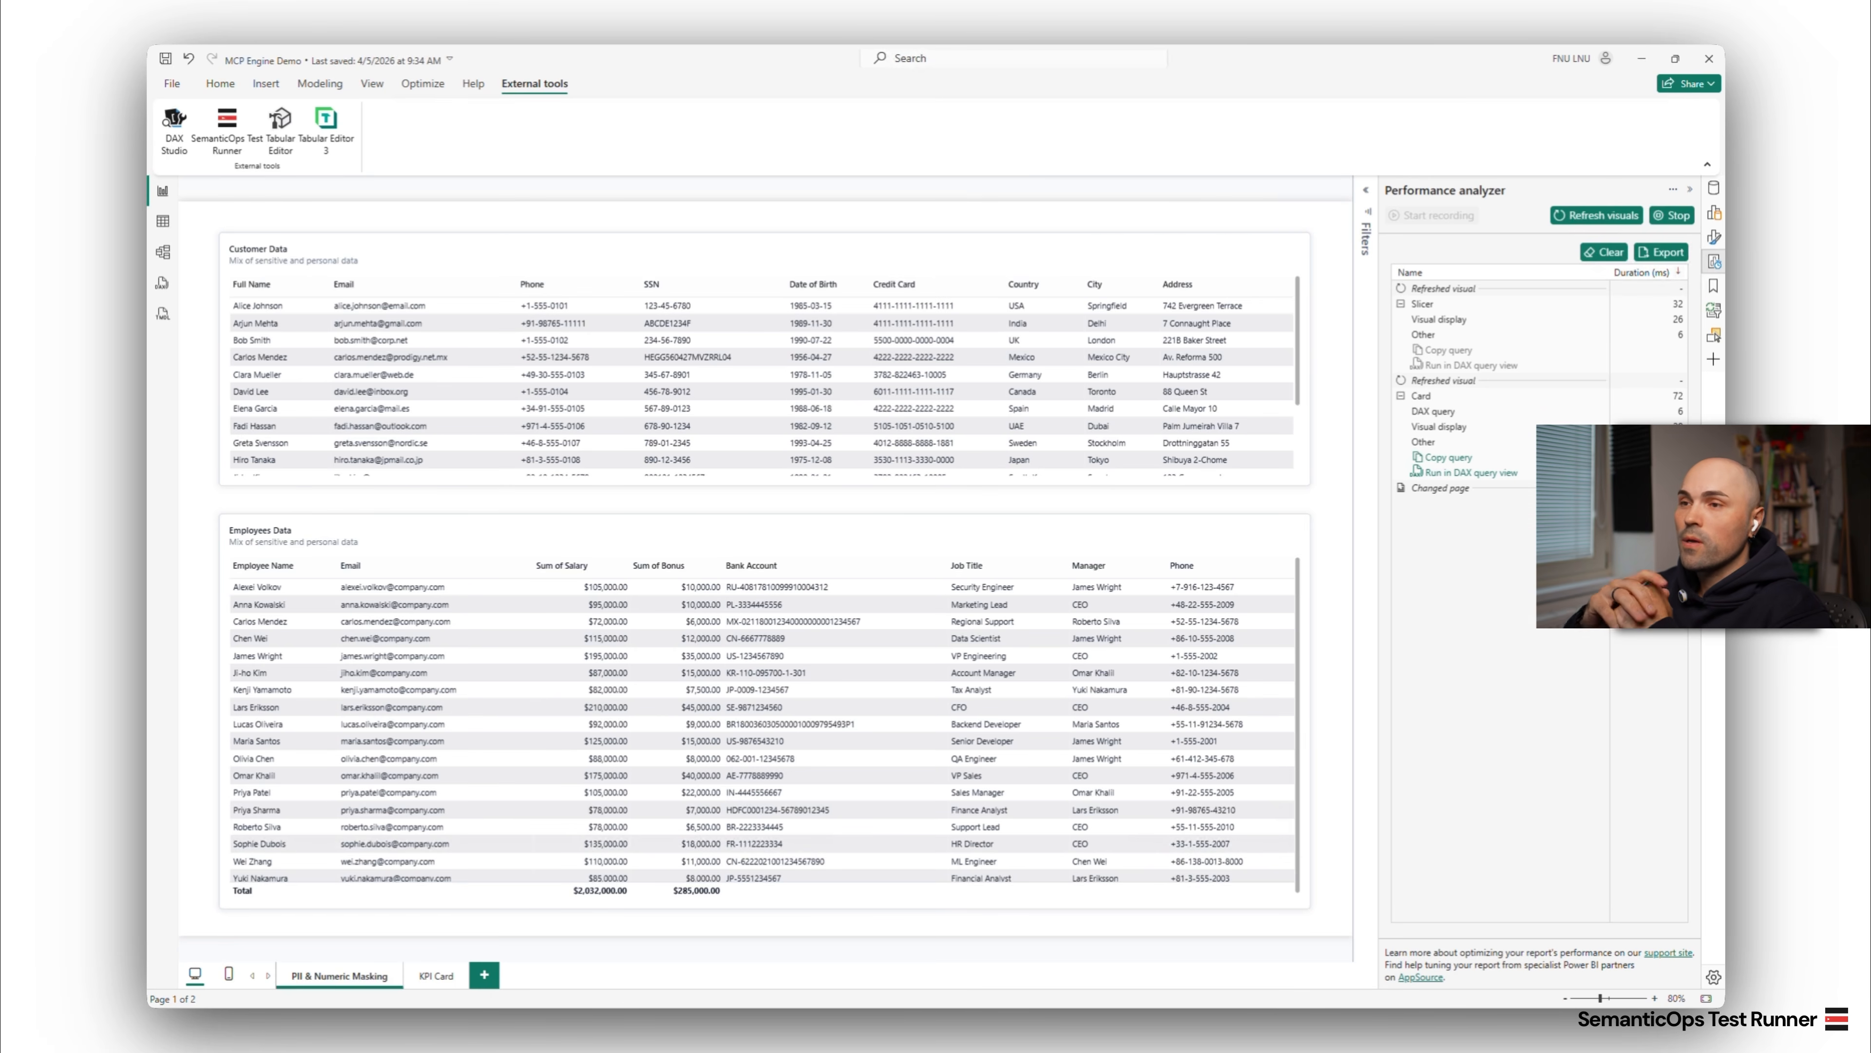
- In Power BI Desktop, analyze the Customer Data table visual with Performance analyzer and copy its full query from DAX query view
click(982, 258)
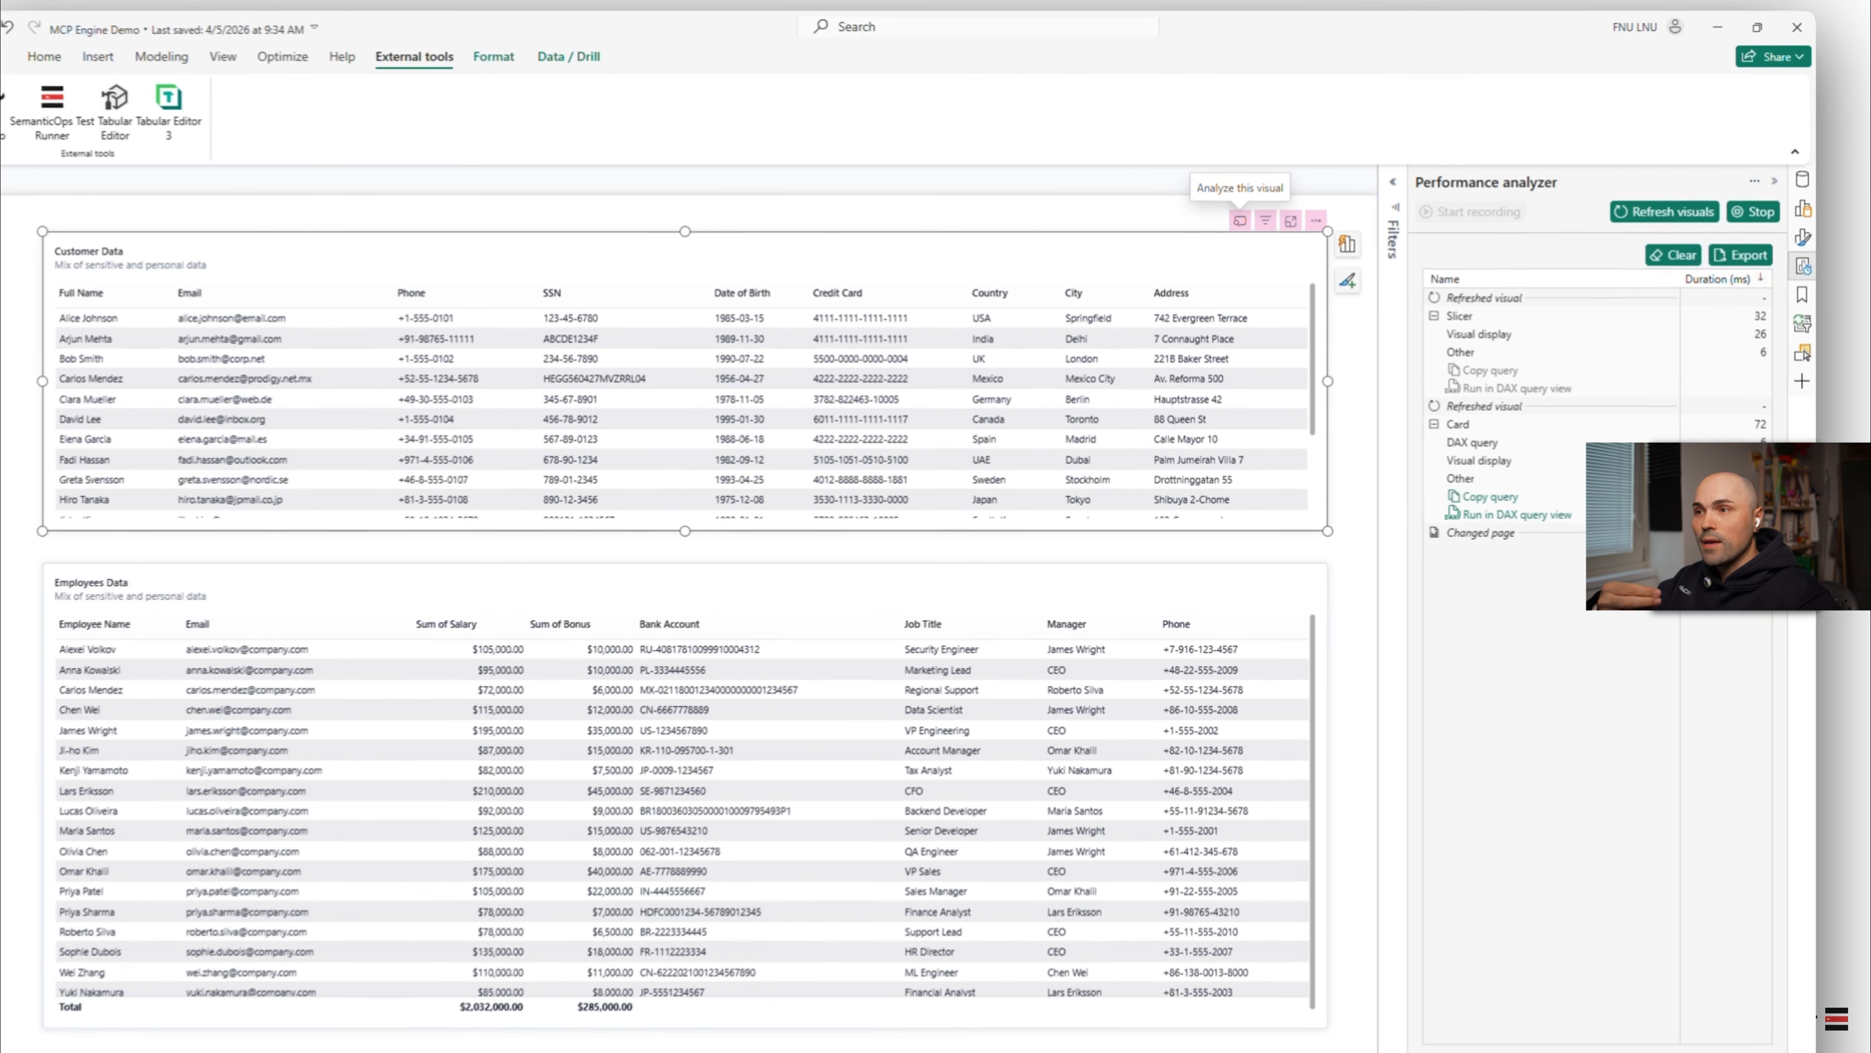
click(1236, 222)
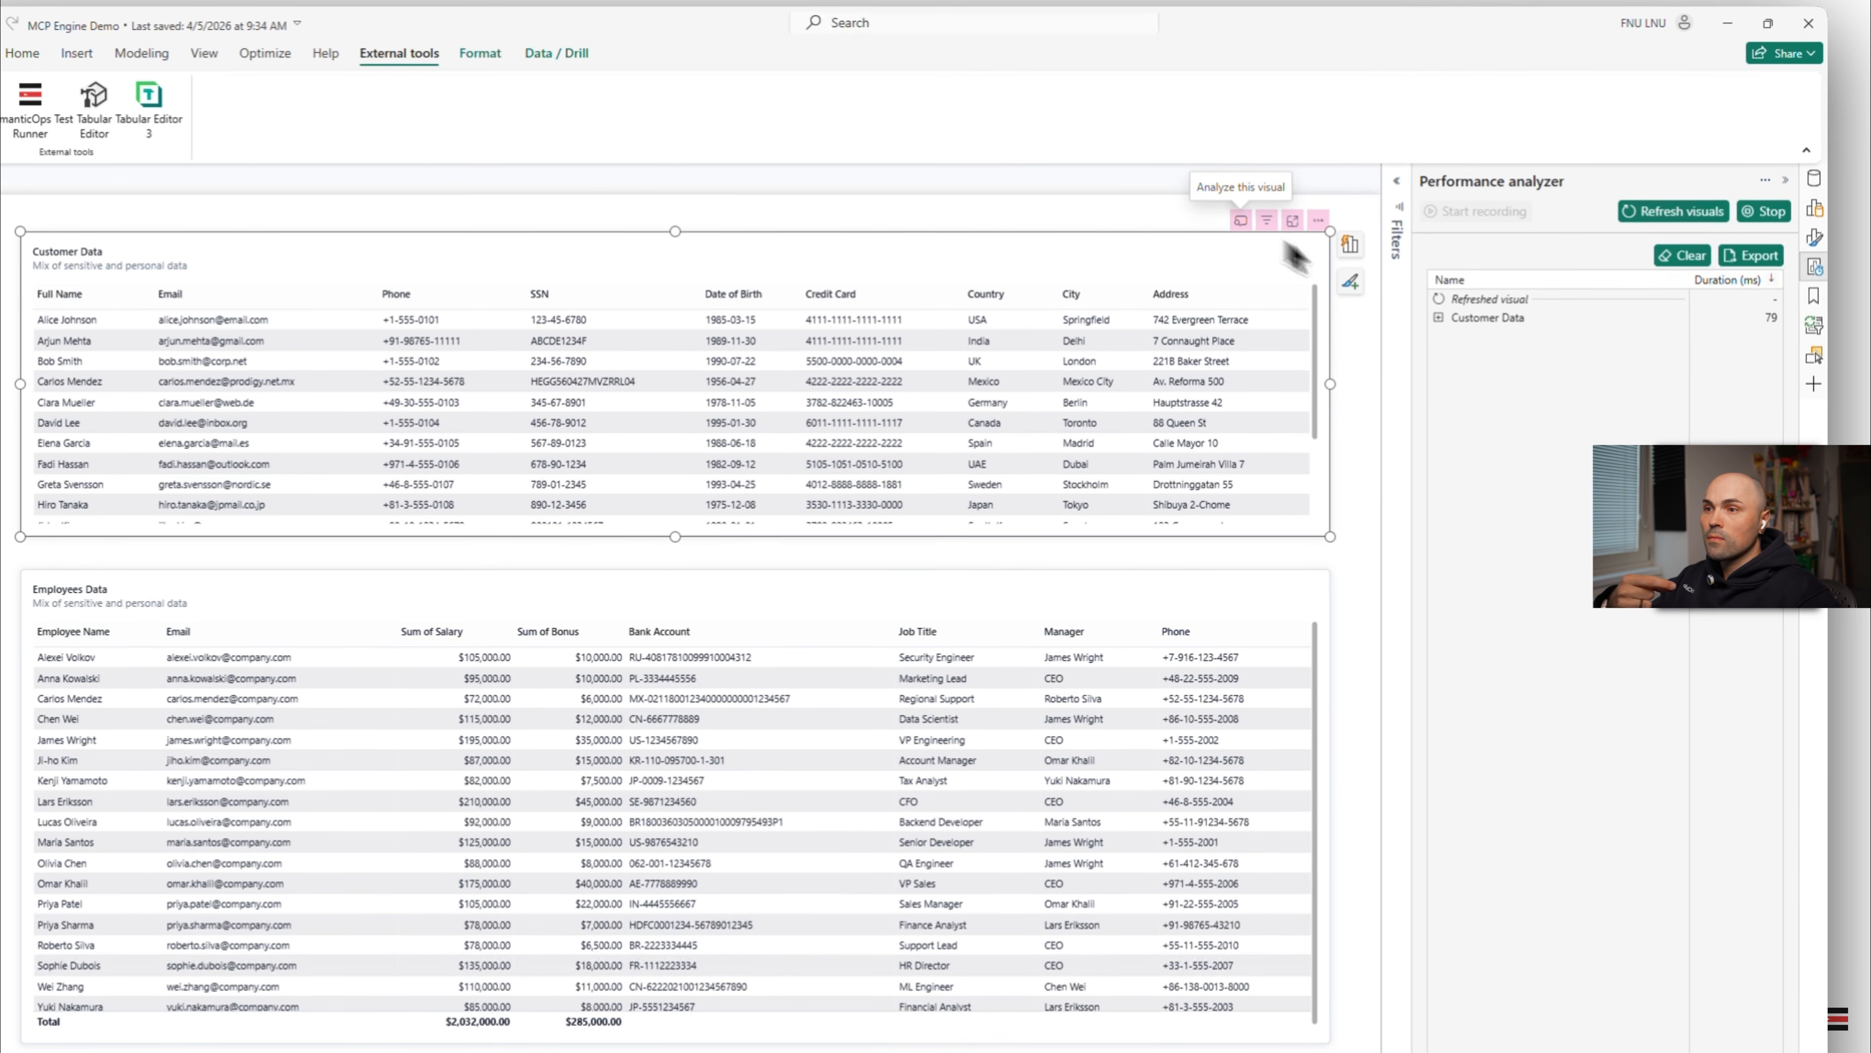
click(1439, 316)
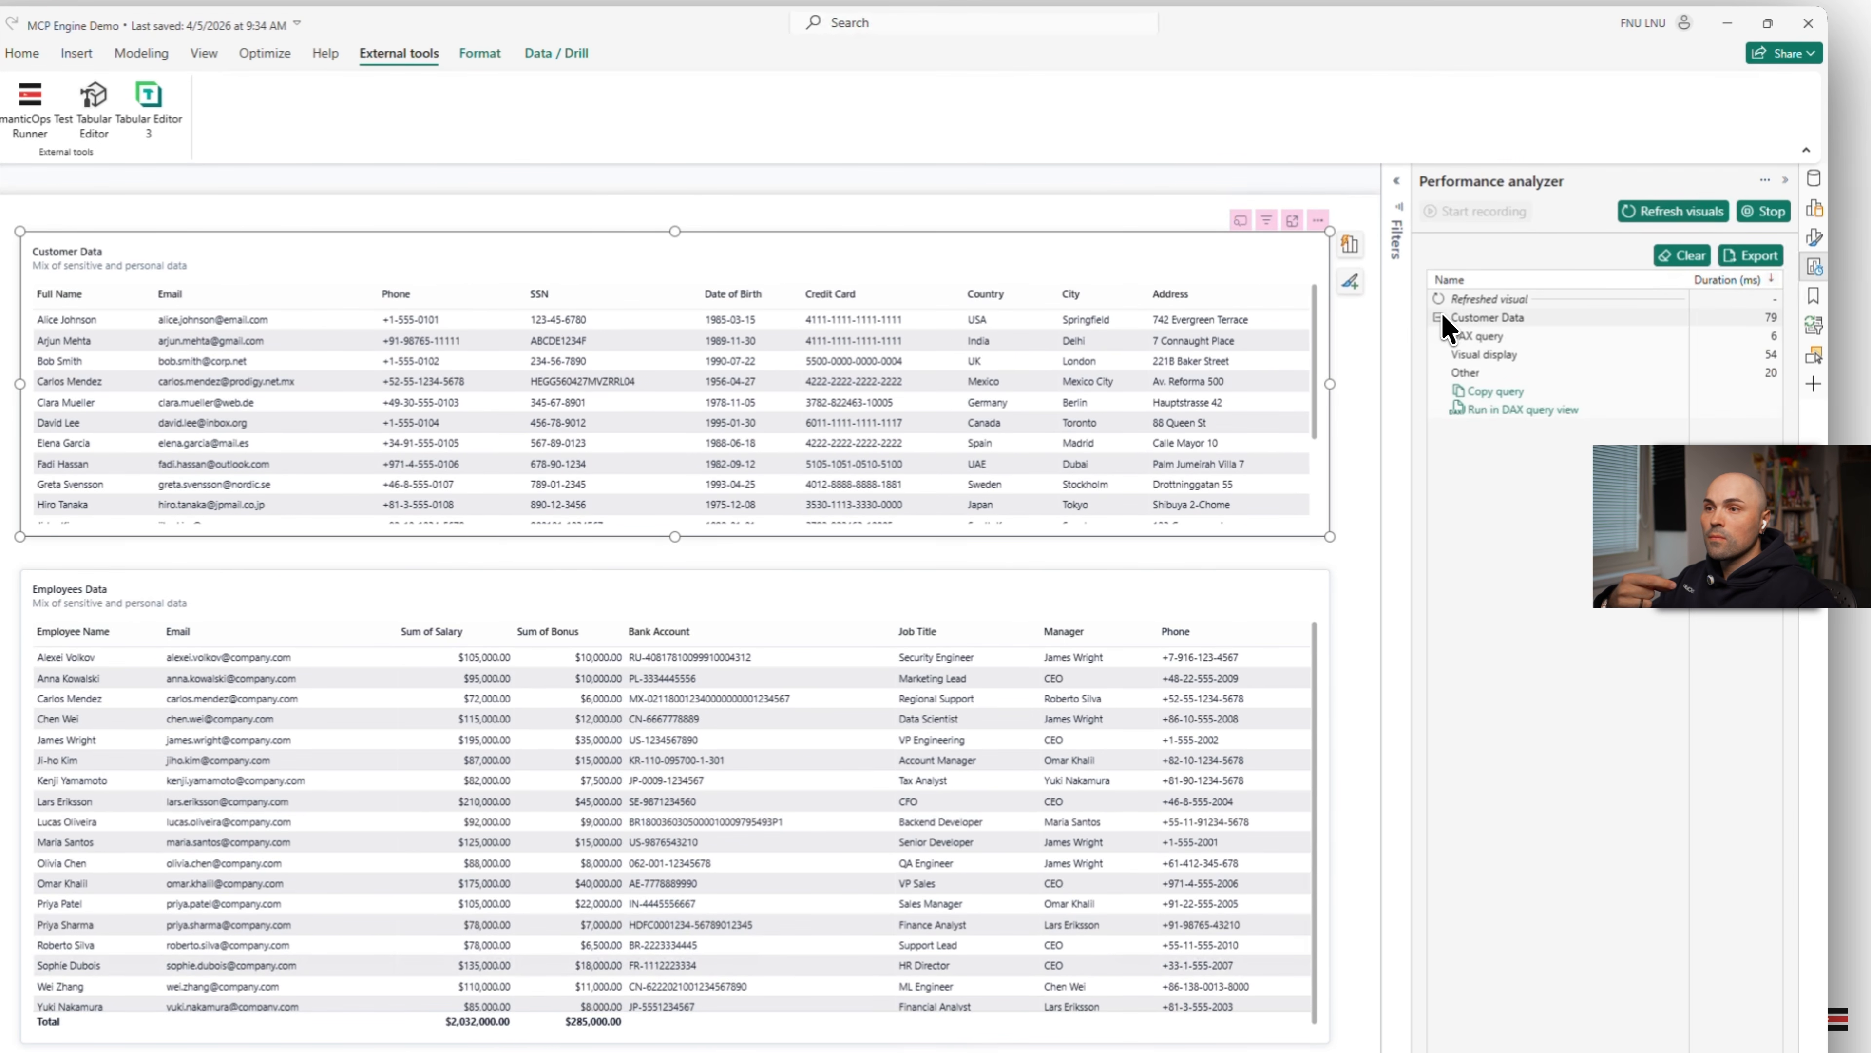
click(1544, 410)
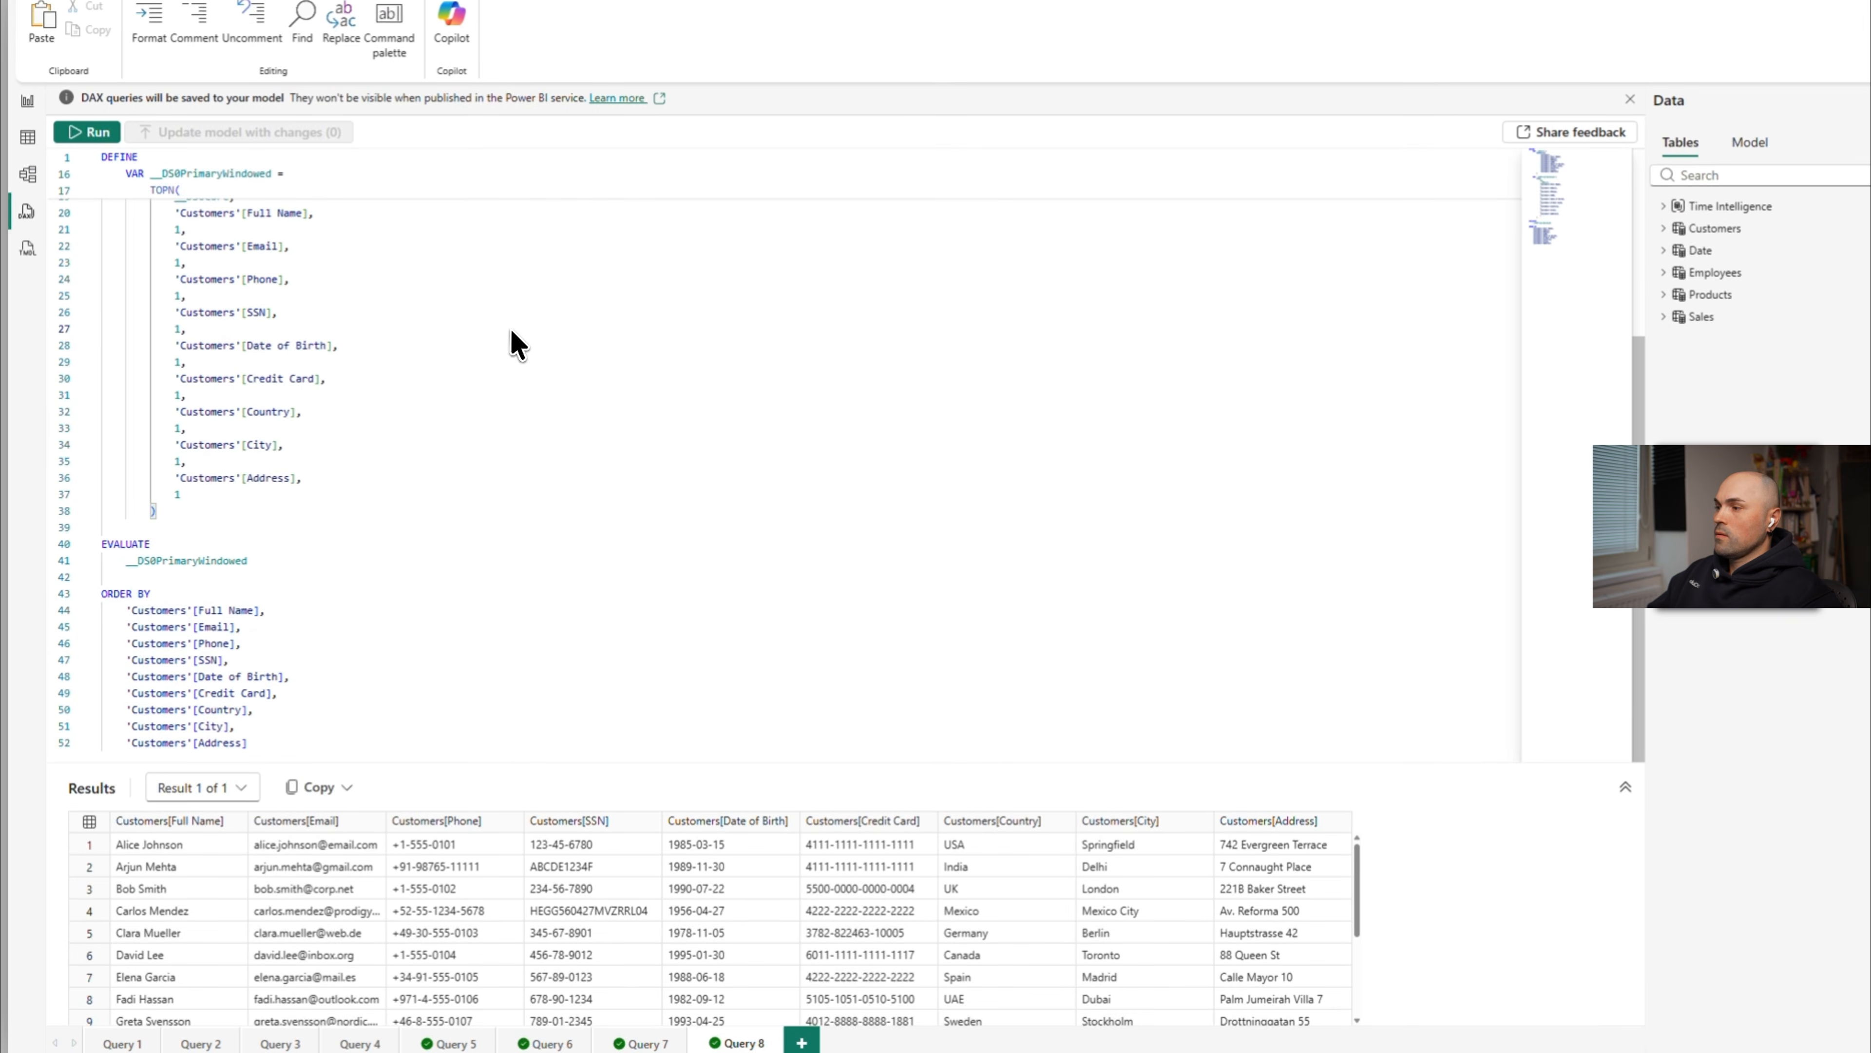
key(ctrl+a)
key(ctrl+c)
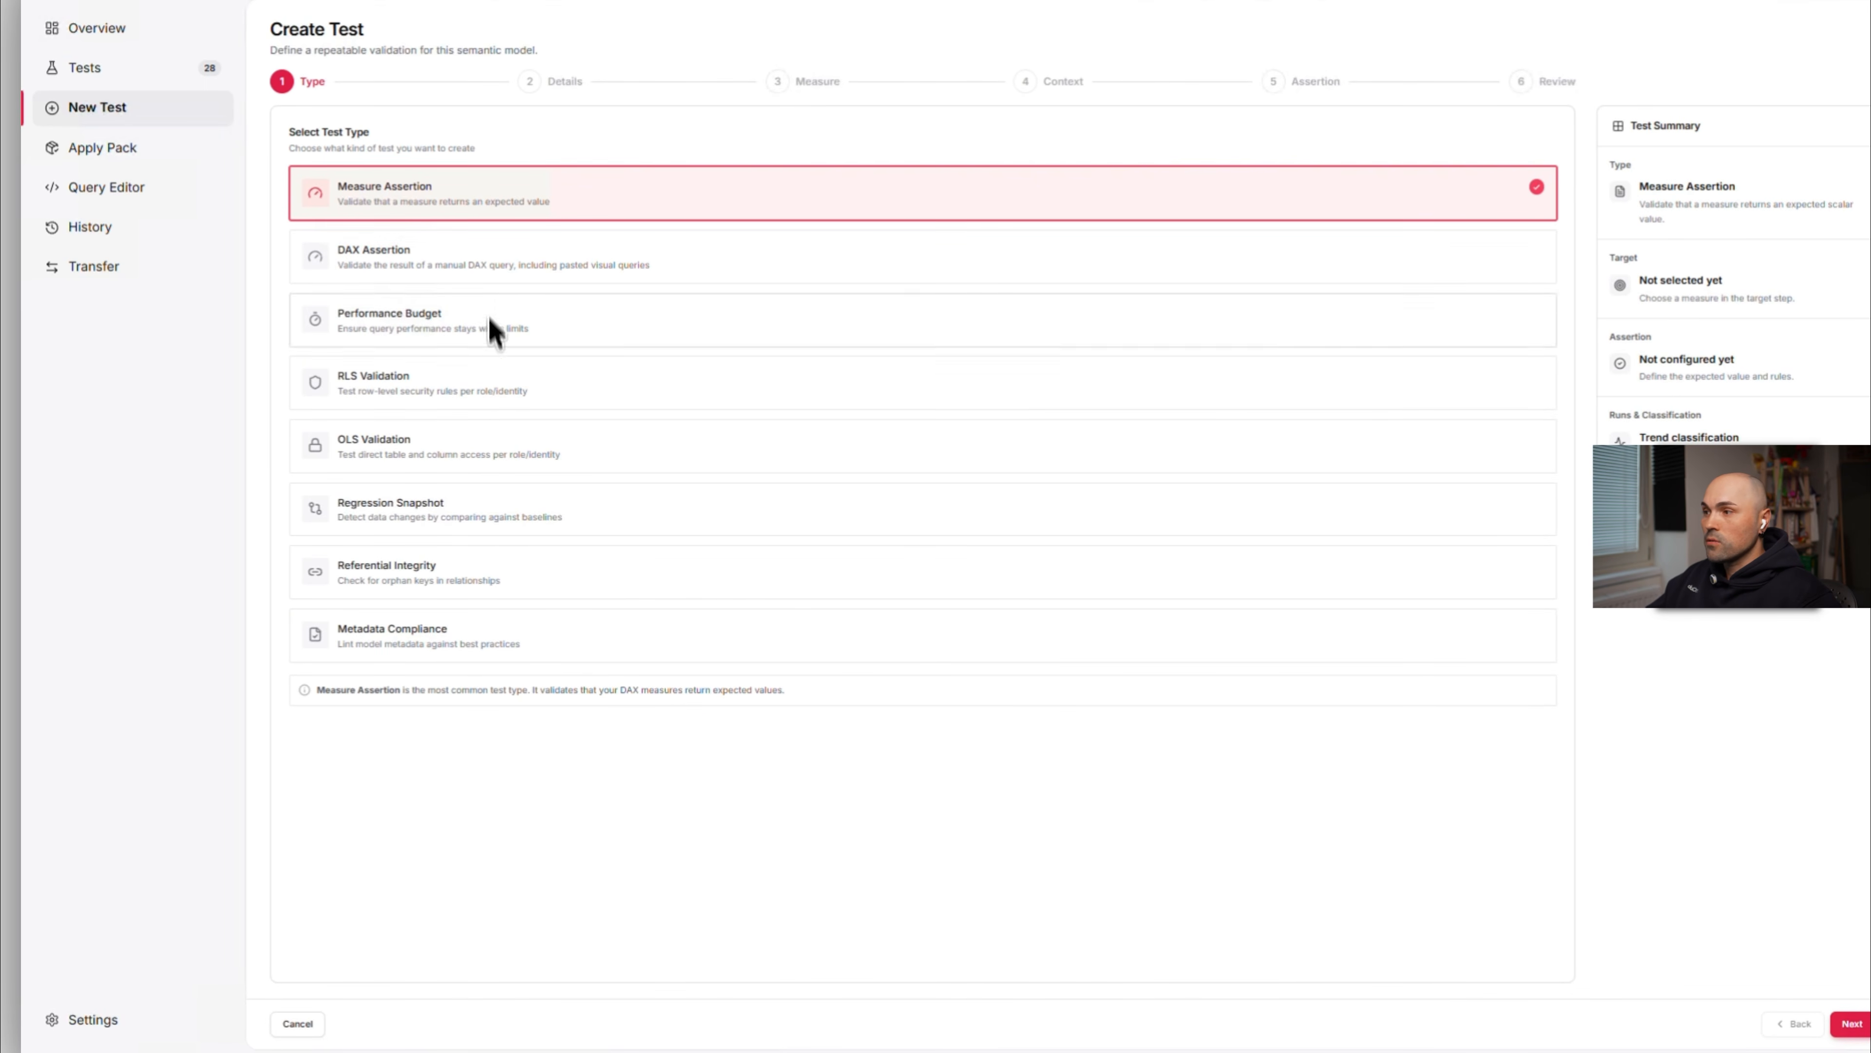
- In SemanticOps Test Runner, start a new Regression Snapshot test and name it Customers Data
click(496, 520)
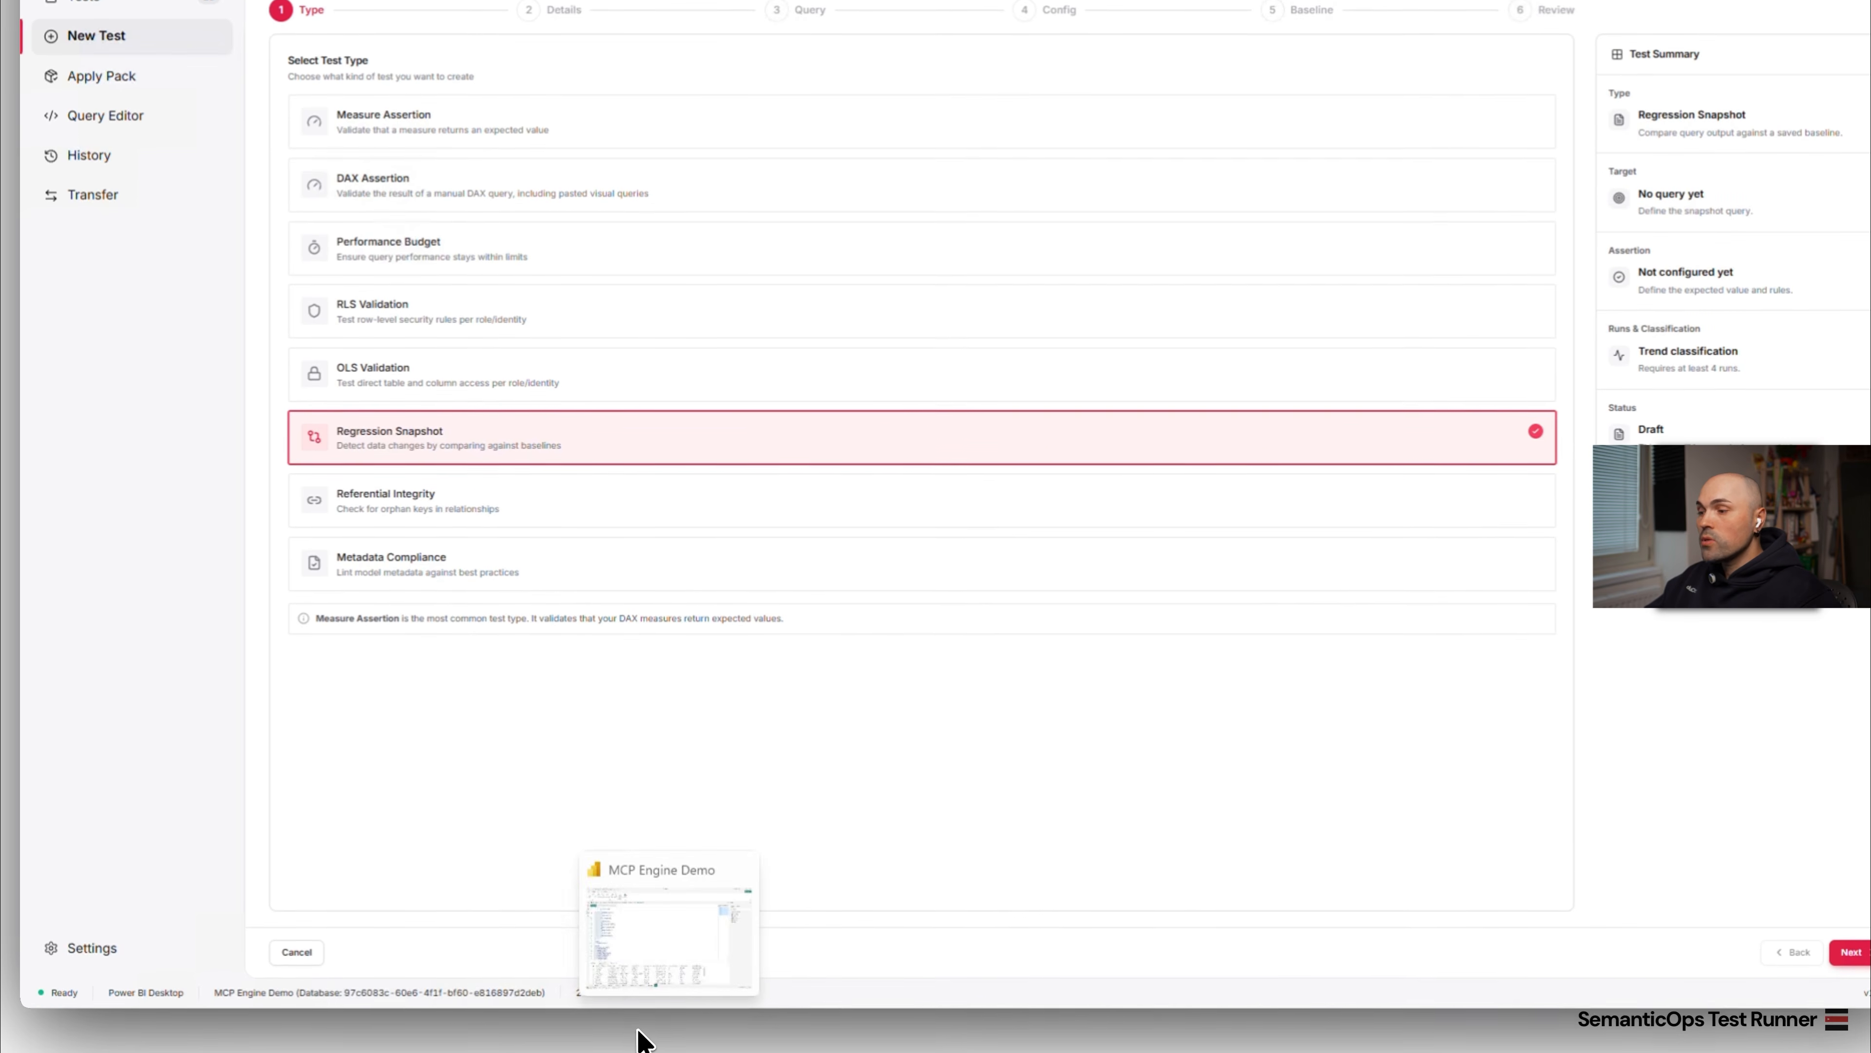
click(638, 1036)
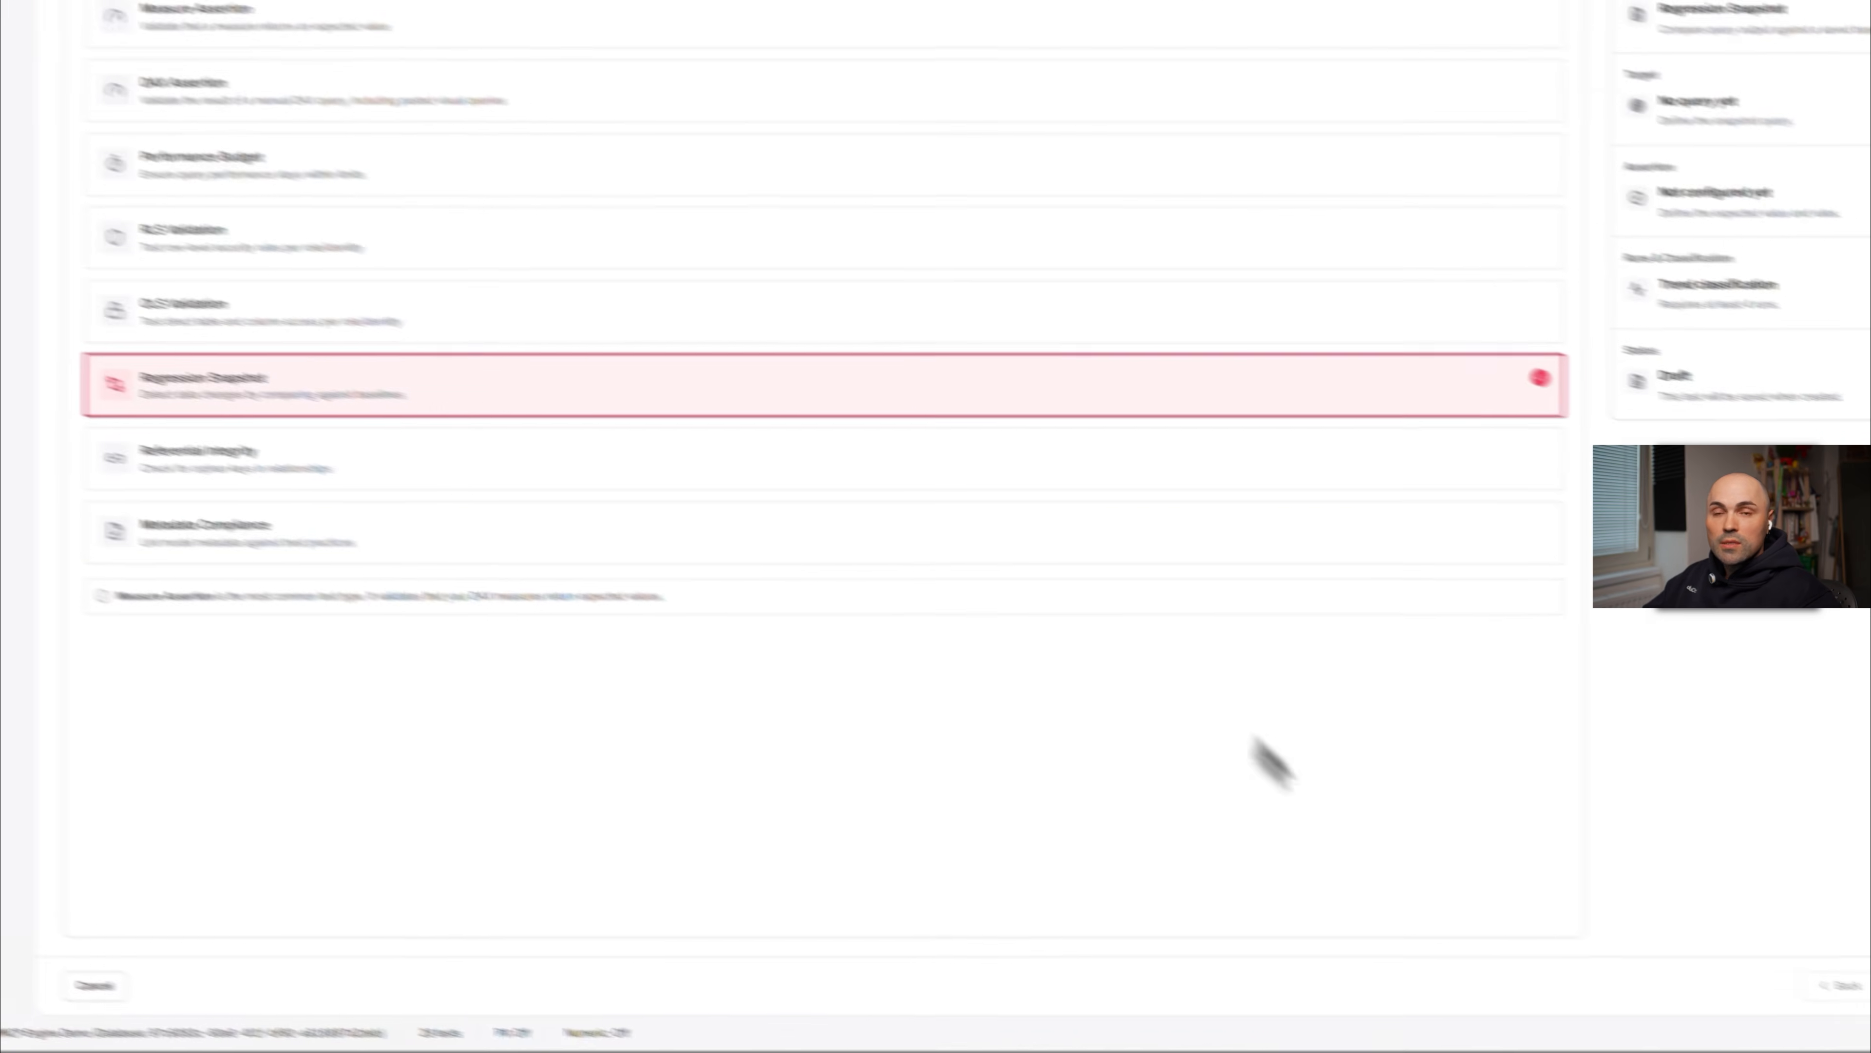
click(1772, 948)
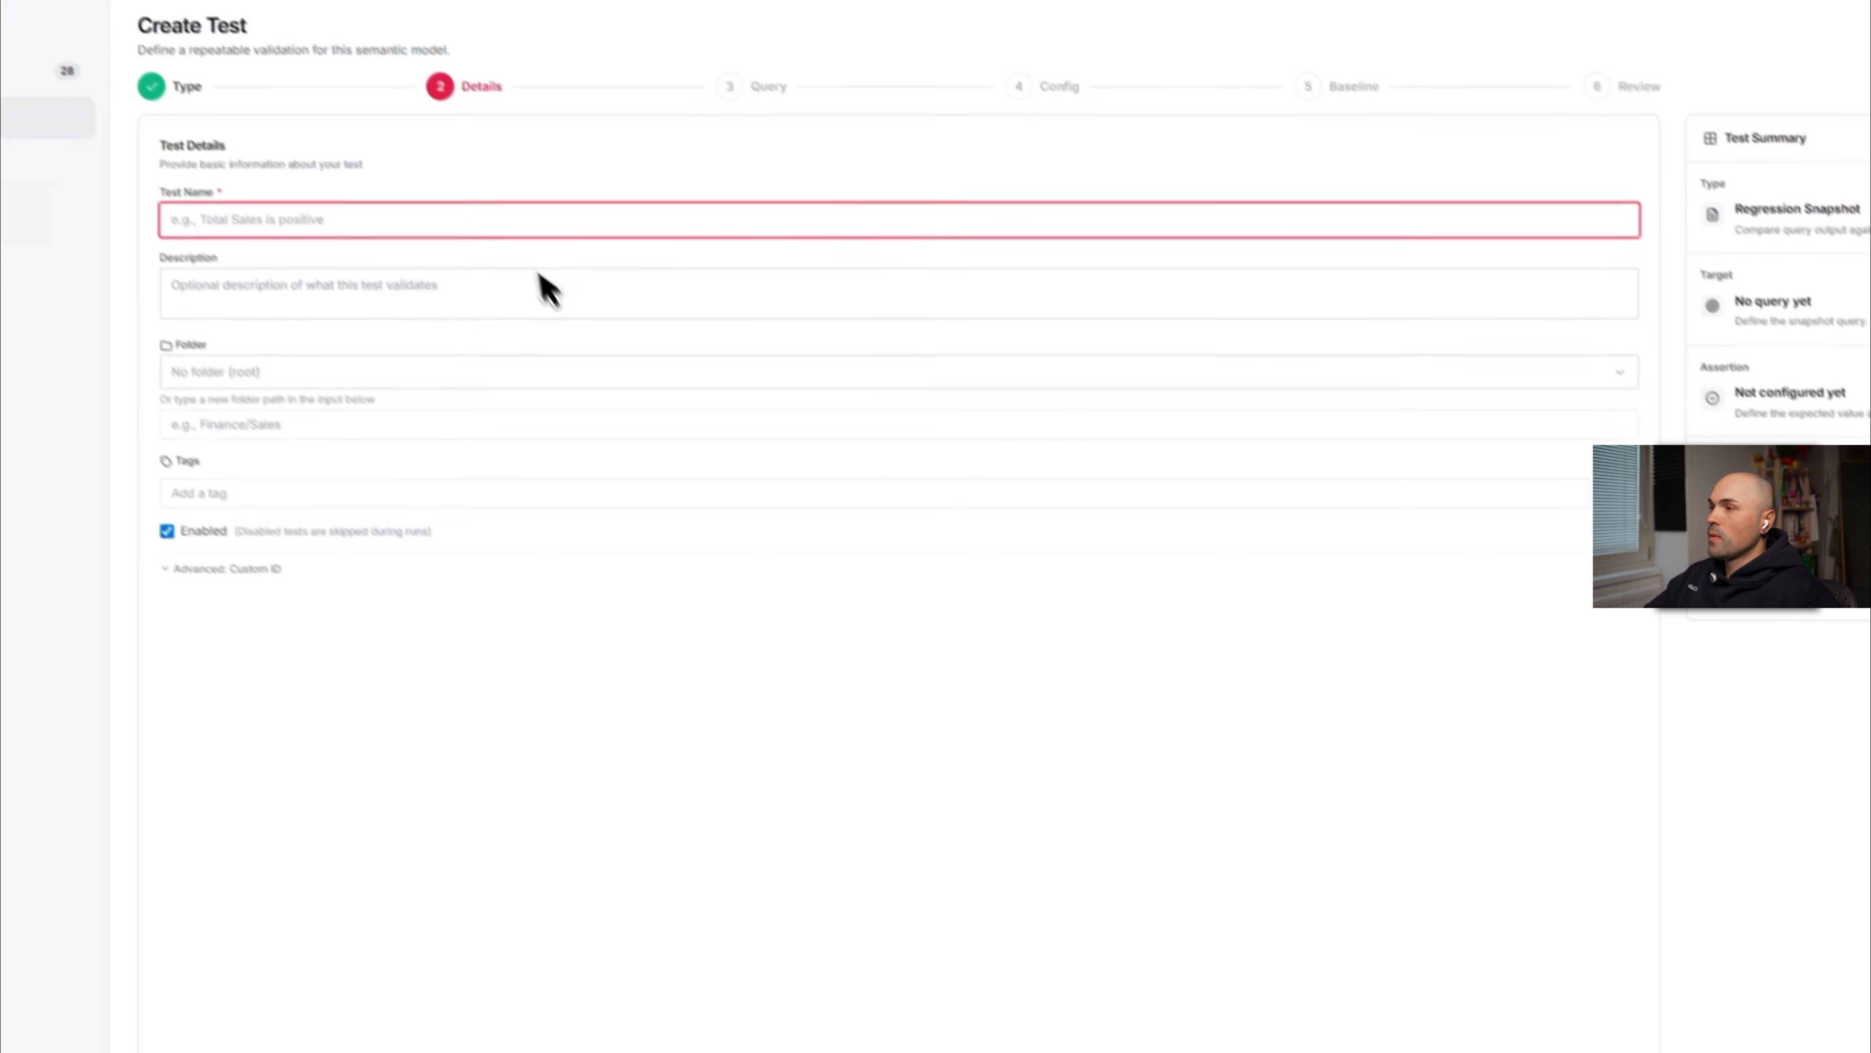
text(Customer)
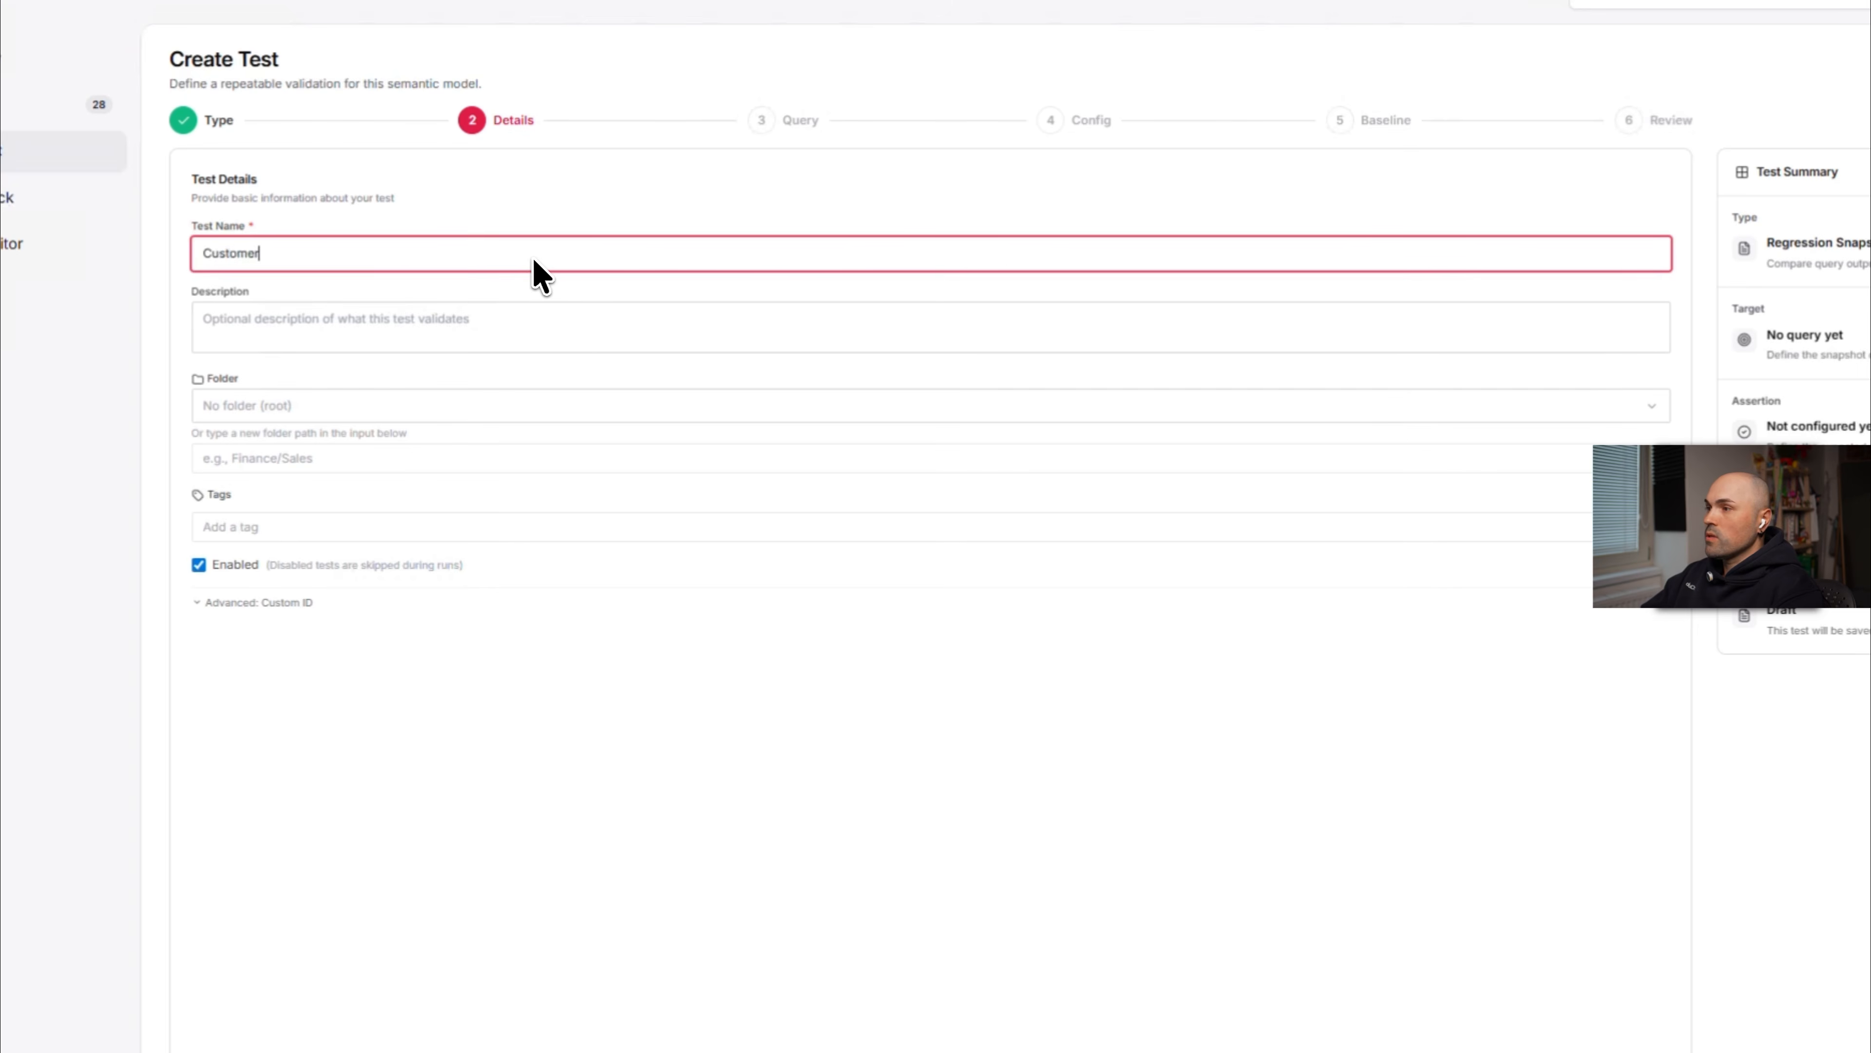
text(s Data)
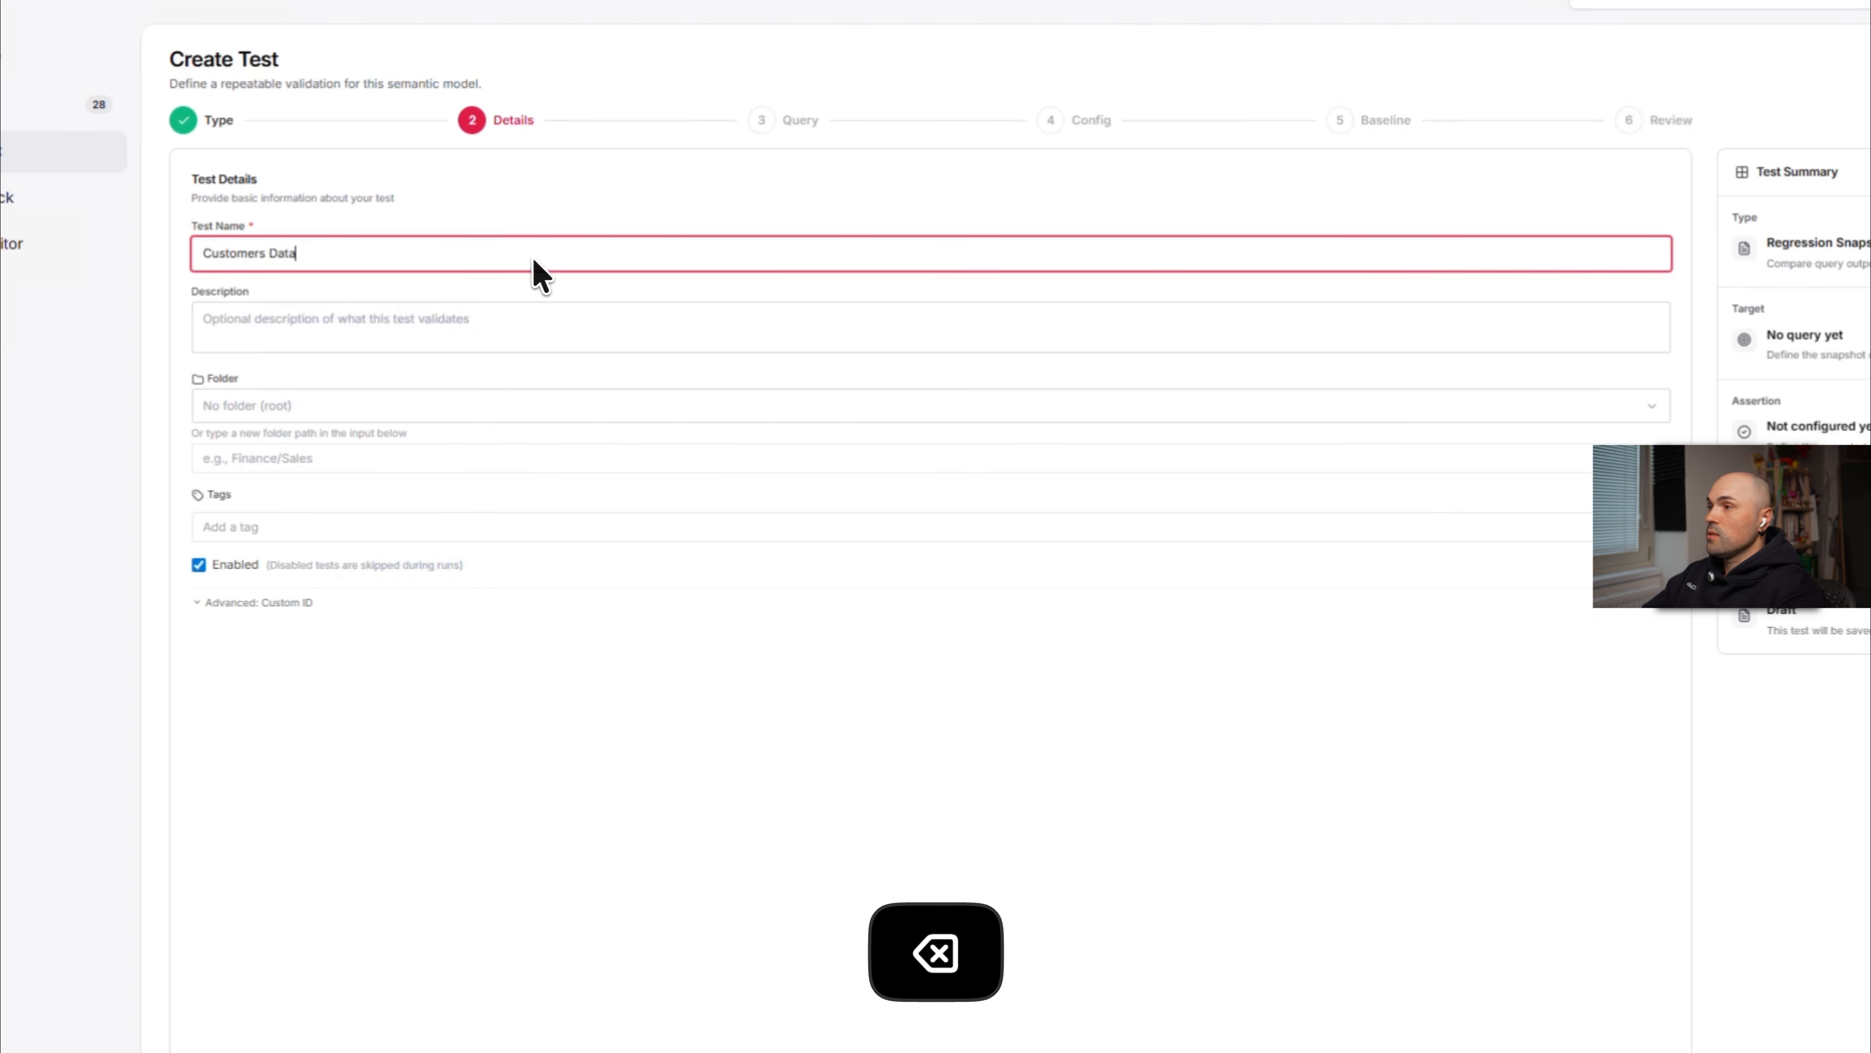
key(Return)
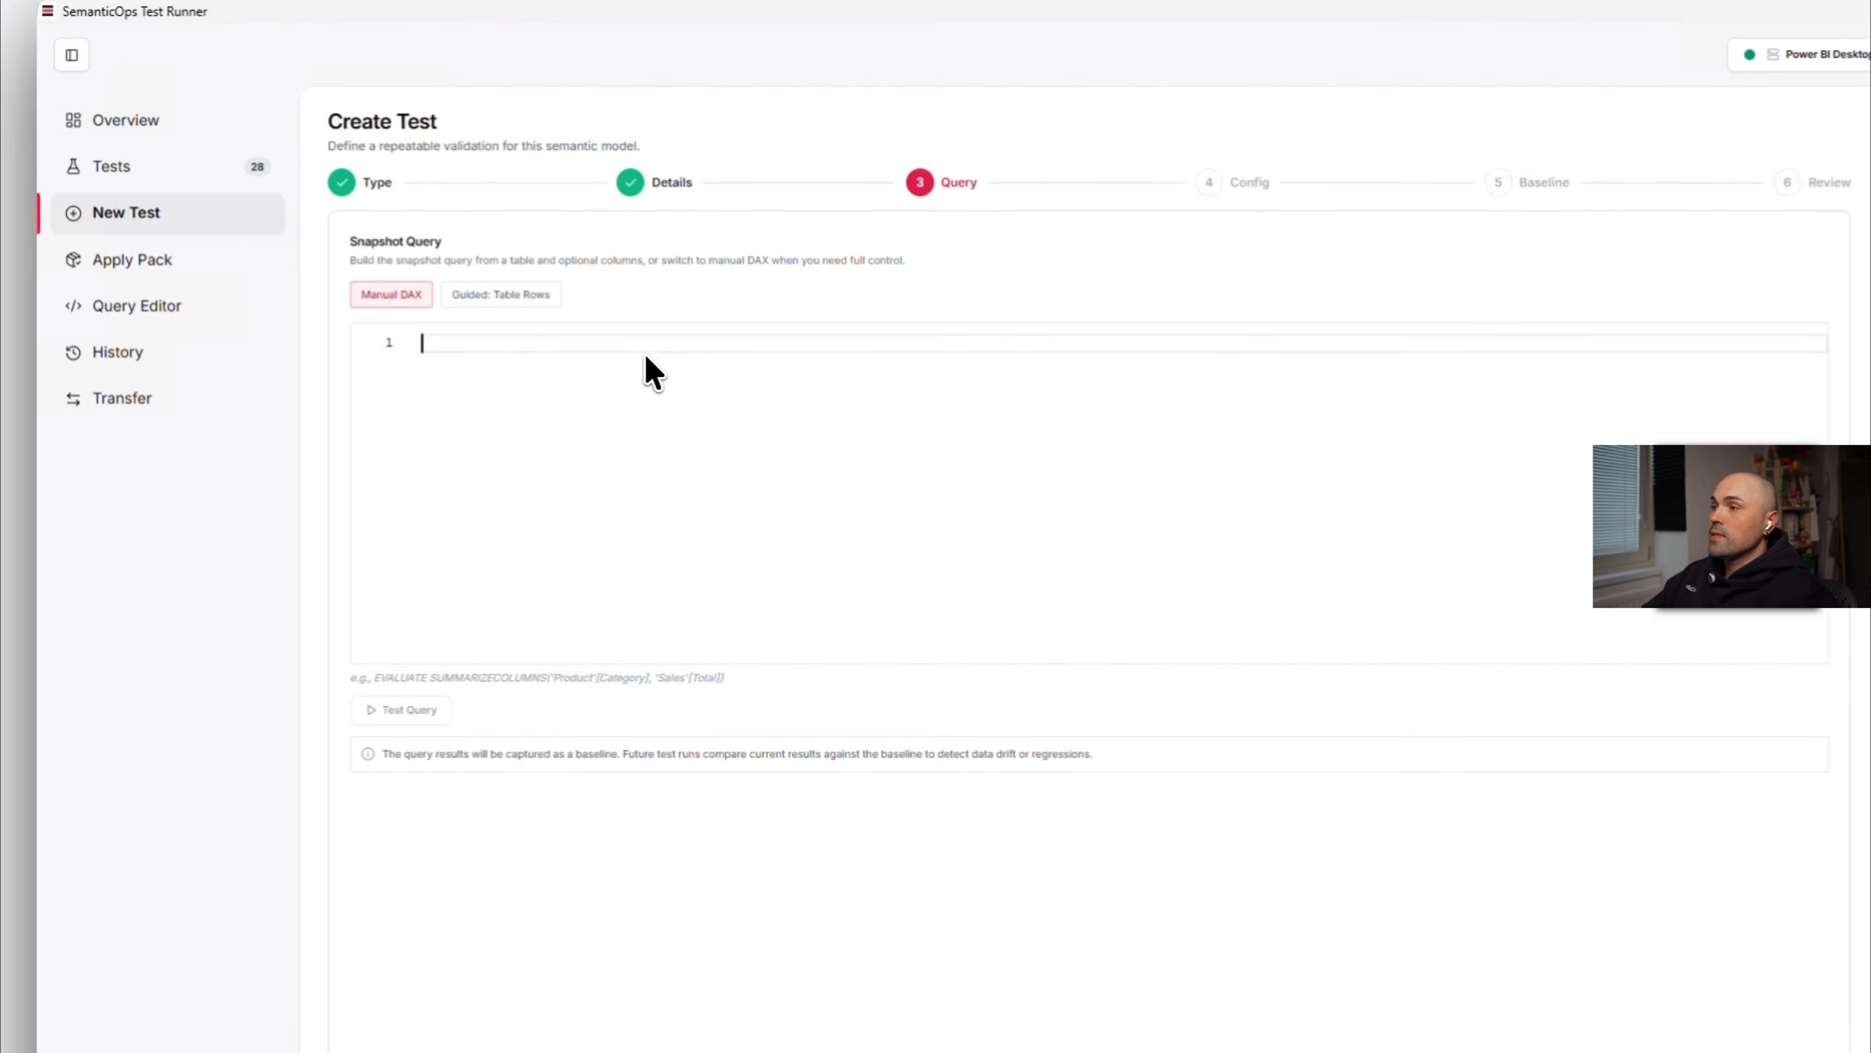
- Paste the copied Customer Data query as the Manual DAX snapshot query, test it, and continue to the snapshot configuration
key(ctrl+v)
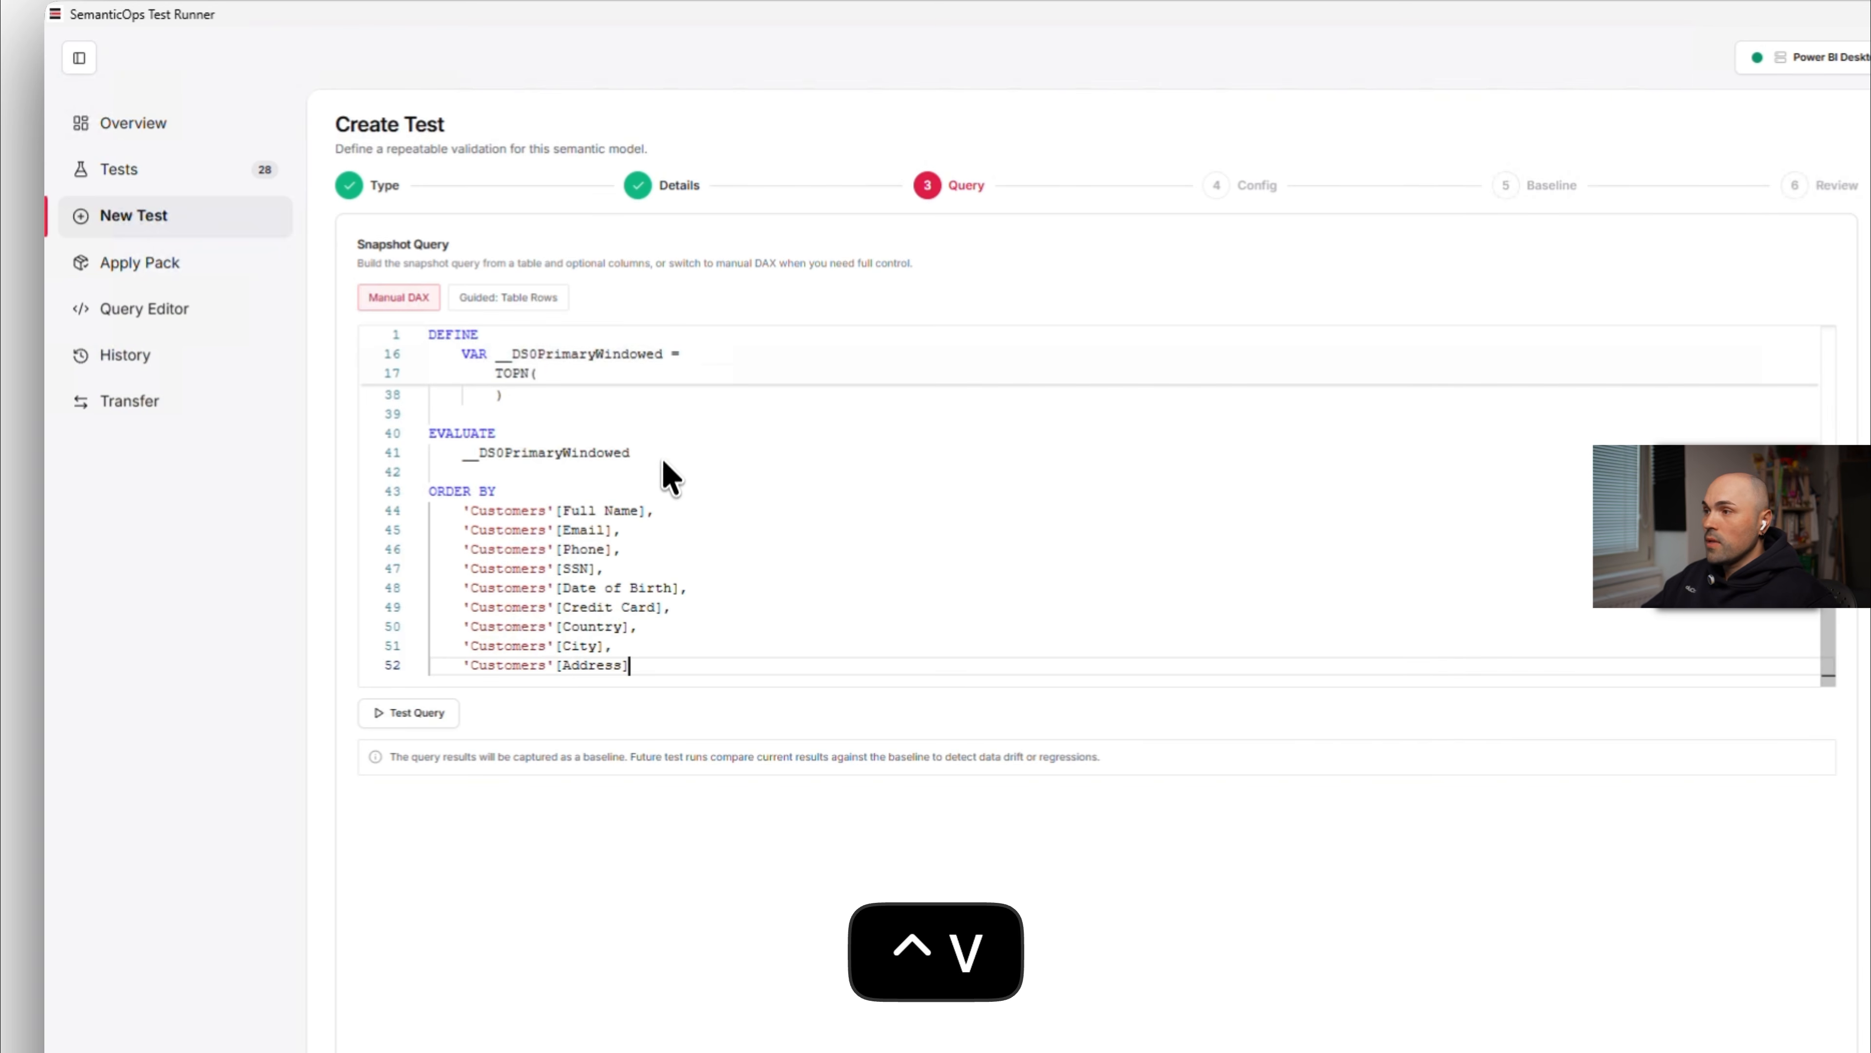
click(512, 299)
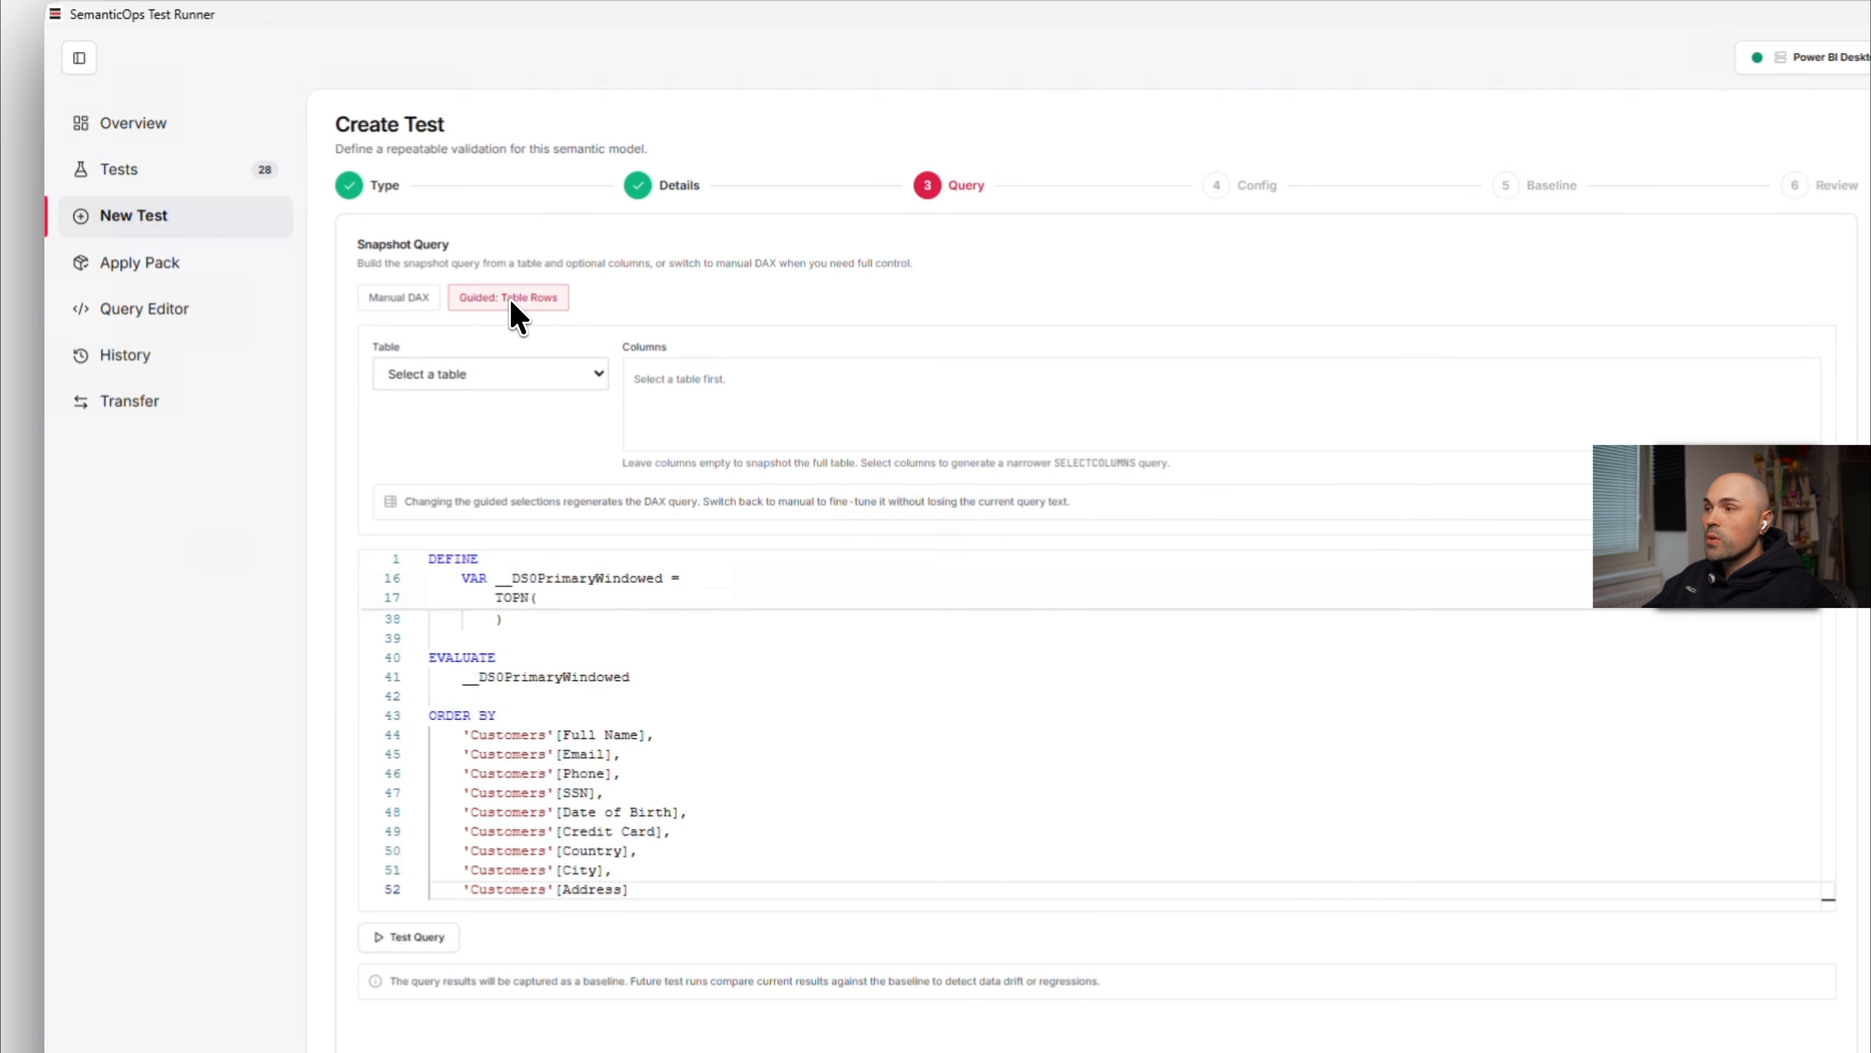
click(422, 302)
click(652, 474)
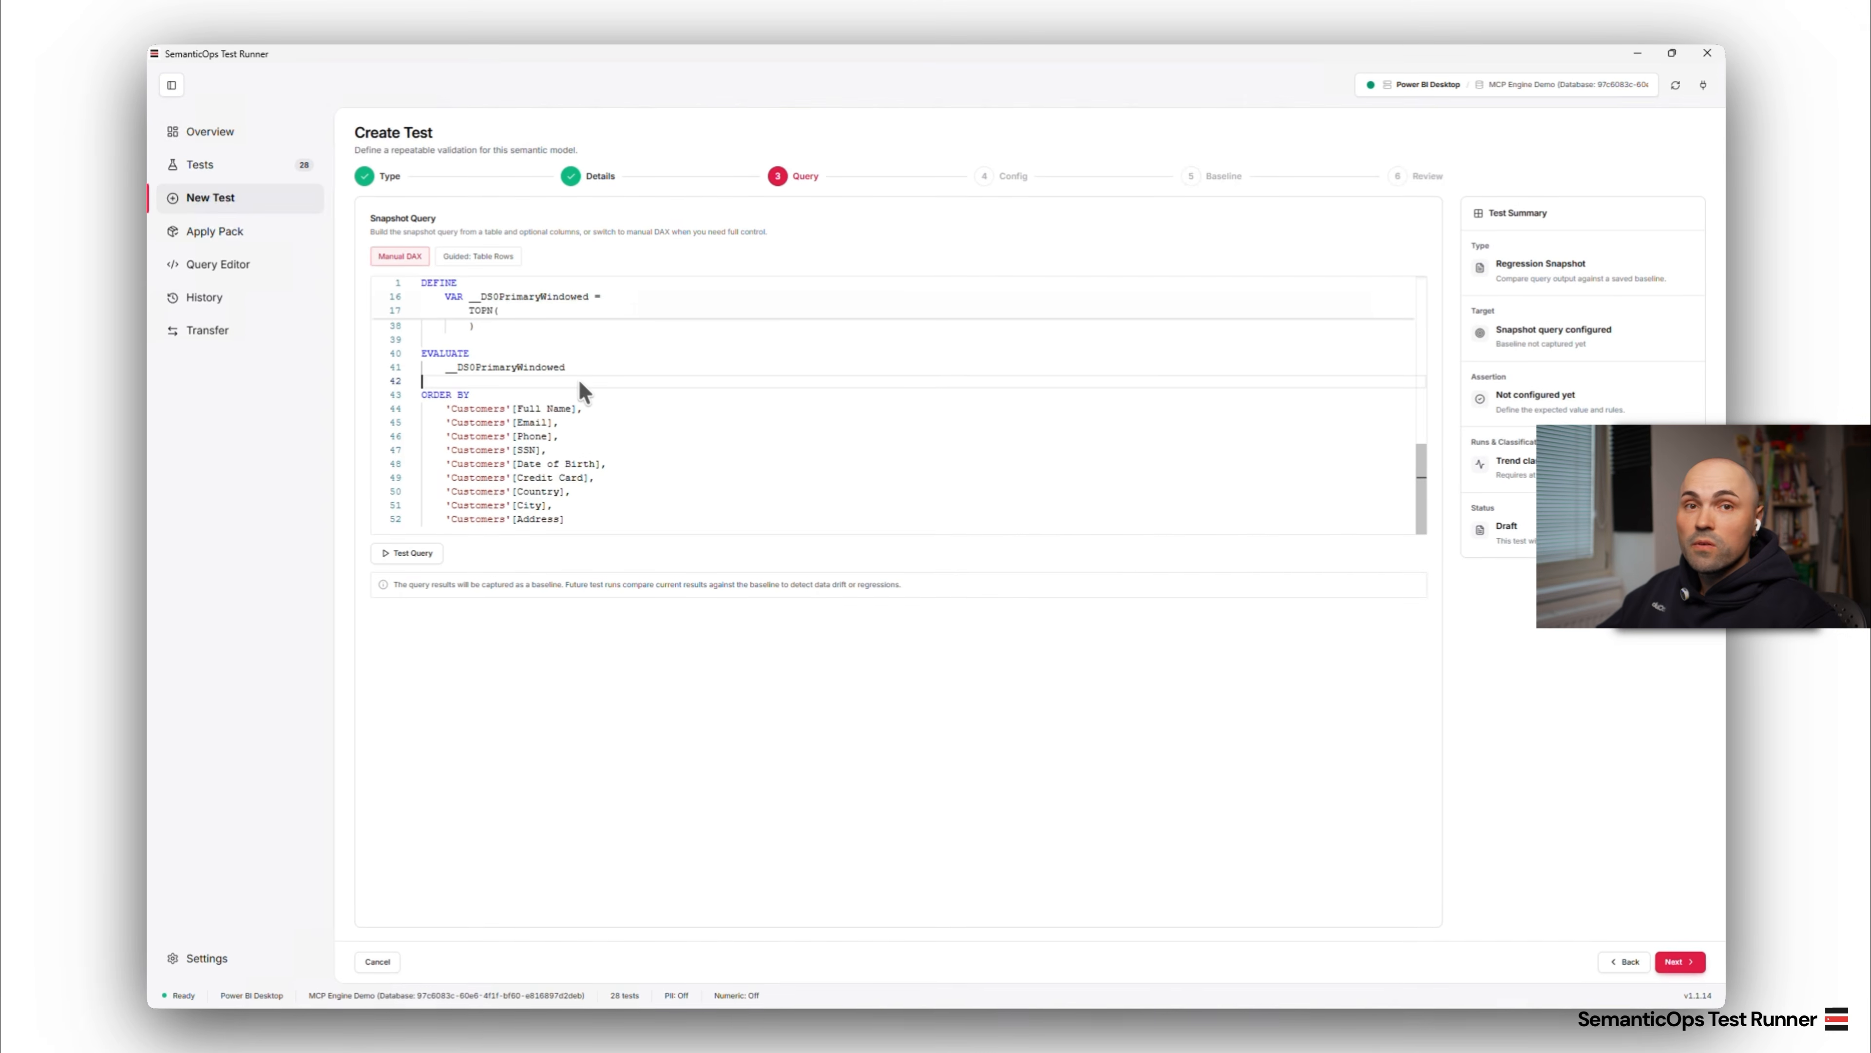
scroll(592, 398, up, 10)
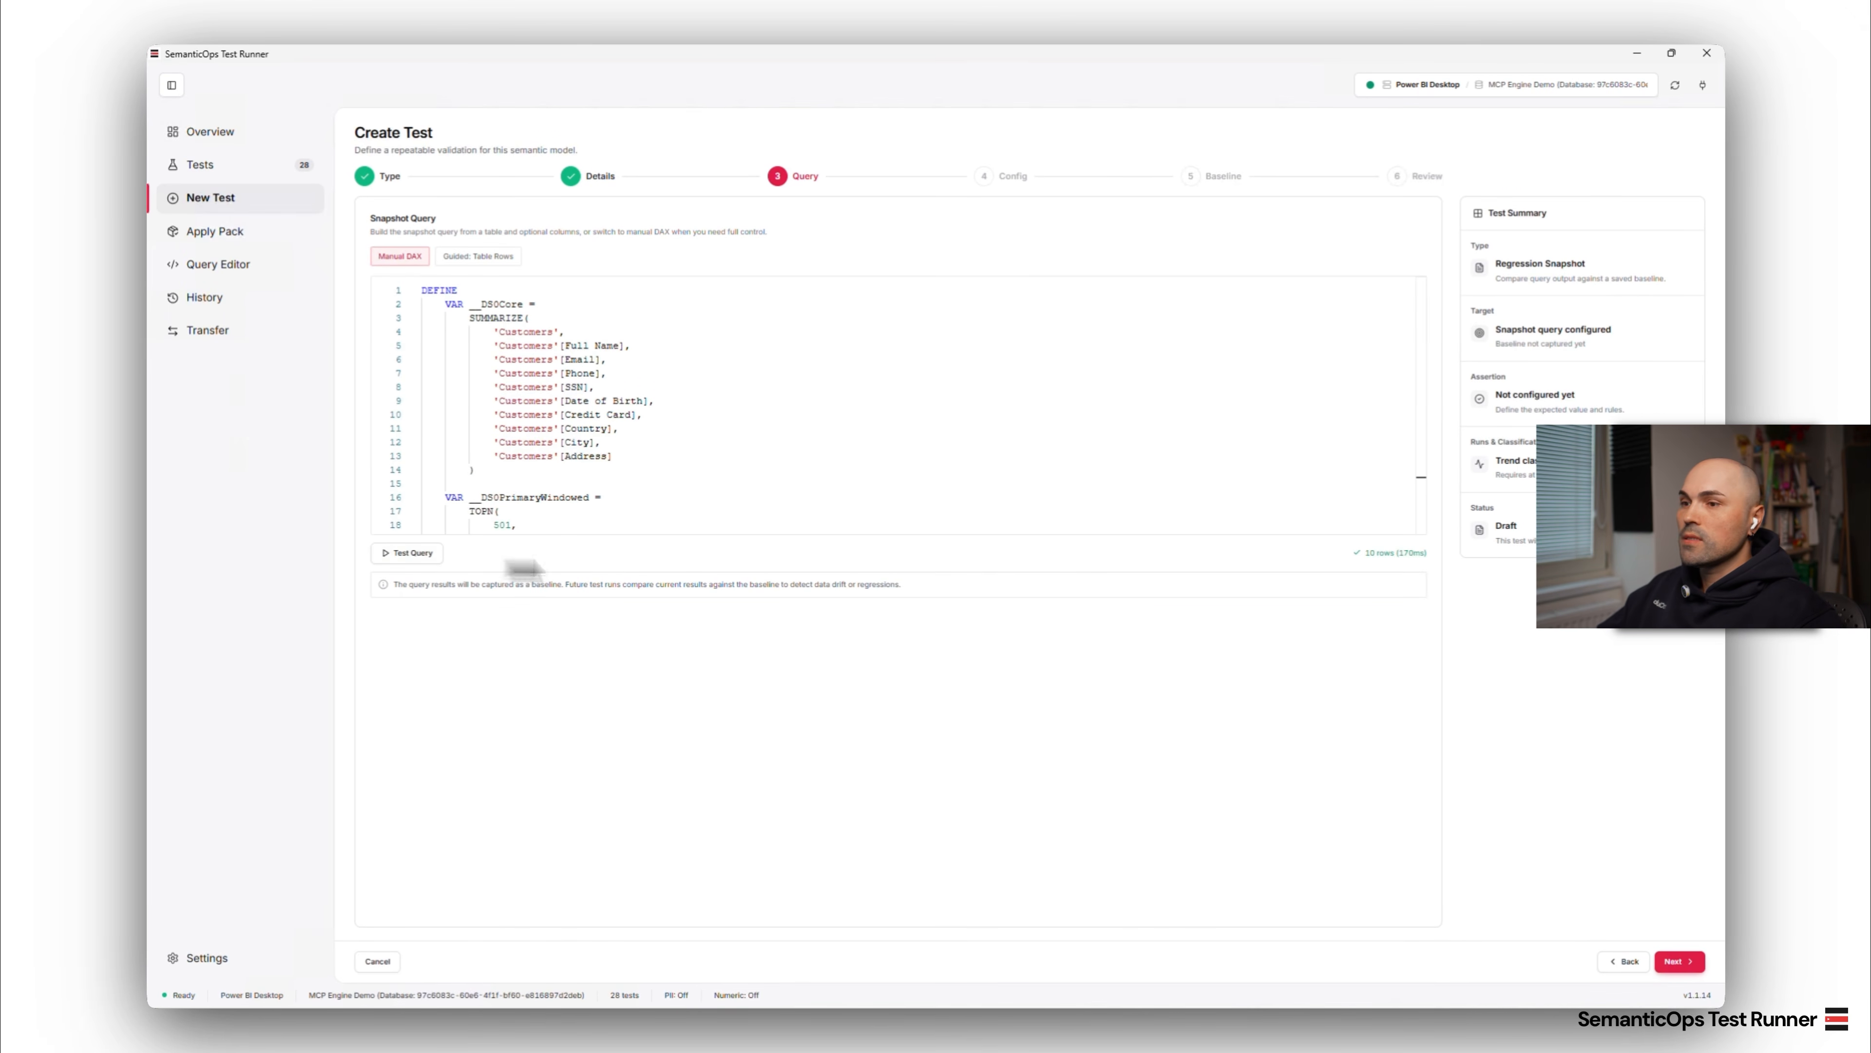
click(1685, 958)
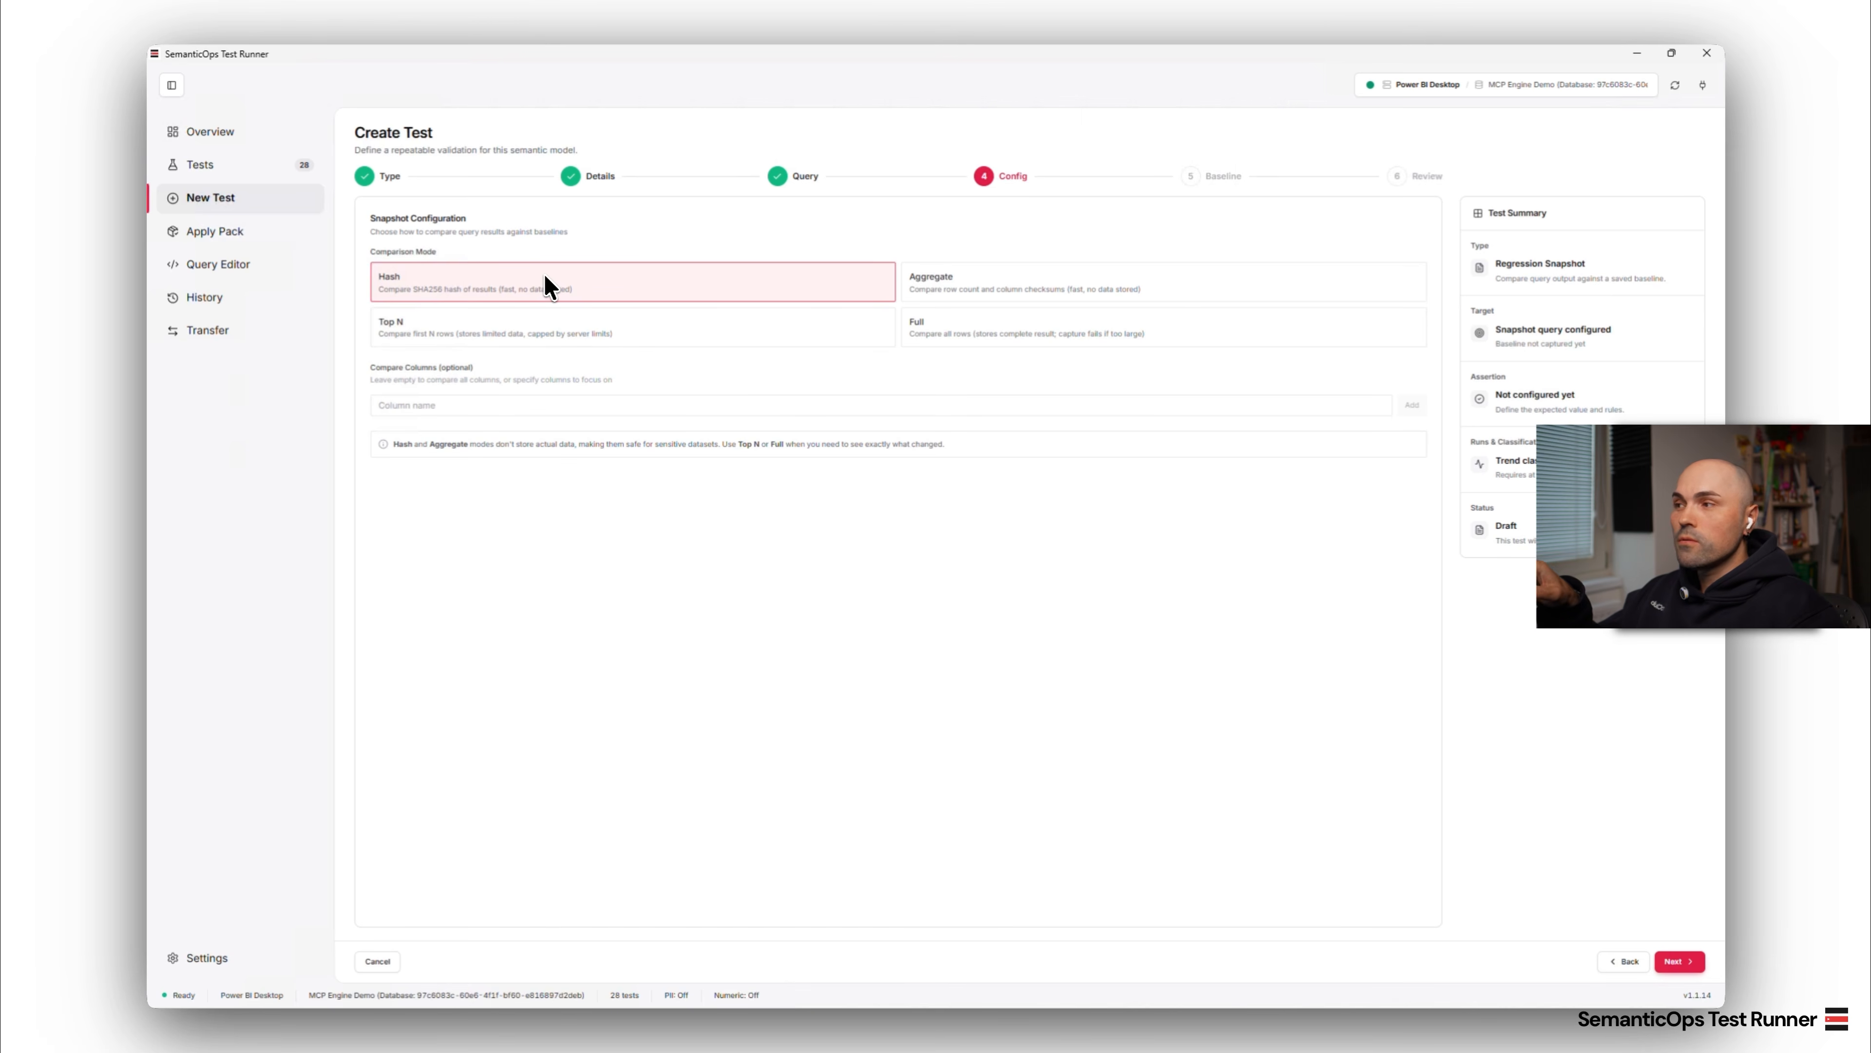
- Accept the Hash comparison mode, capture a new baseline for the snapshot, and create the test
click(1677, 962)
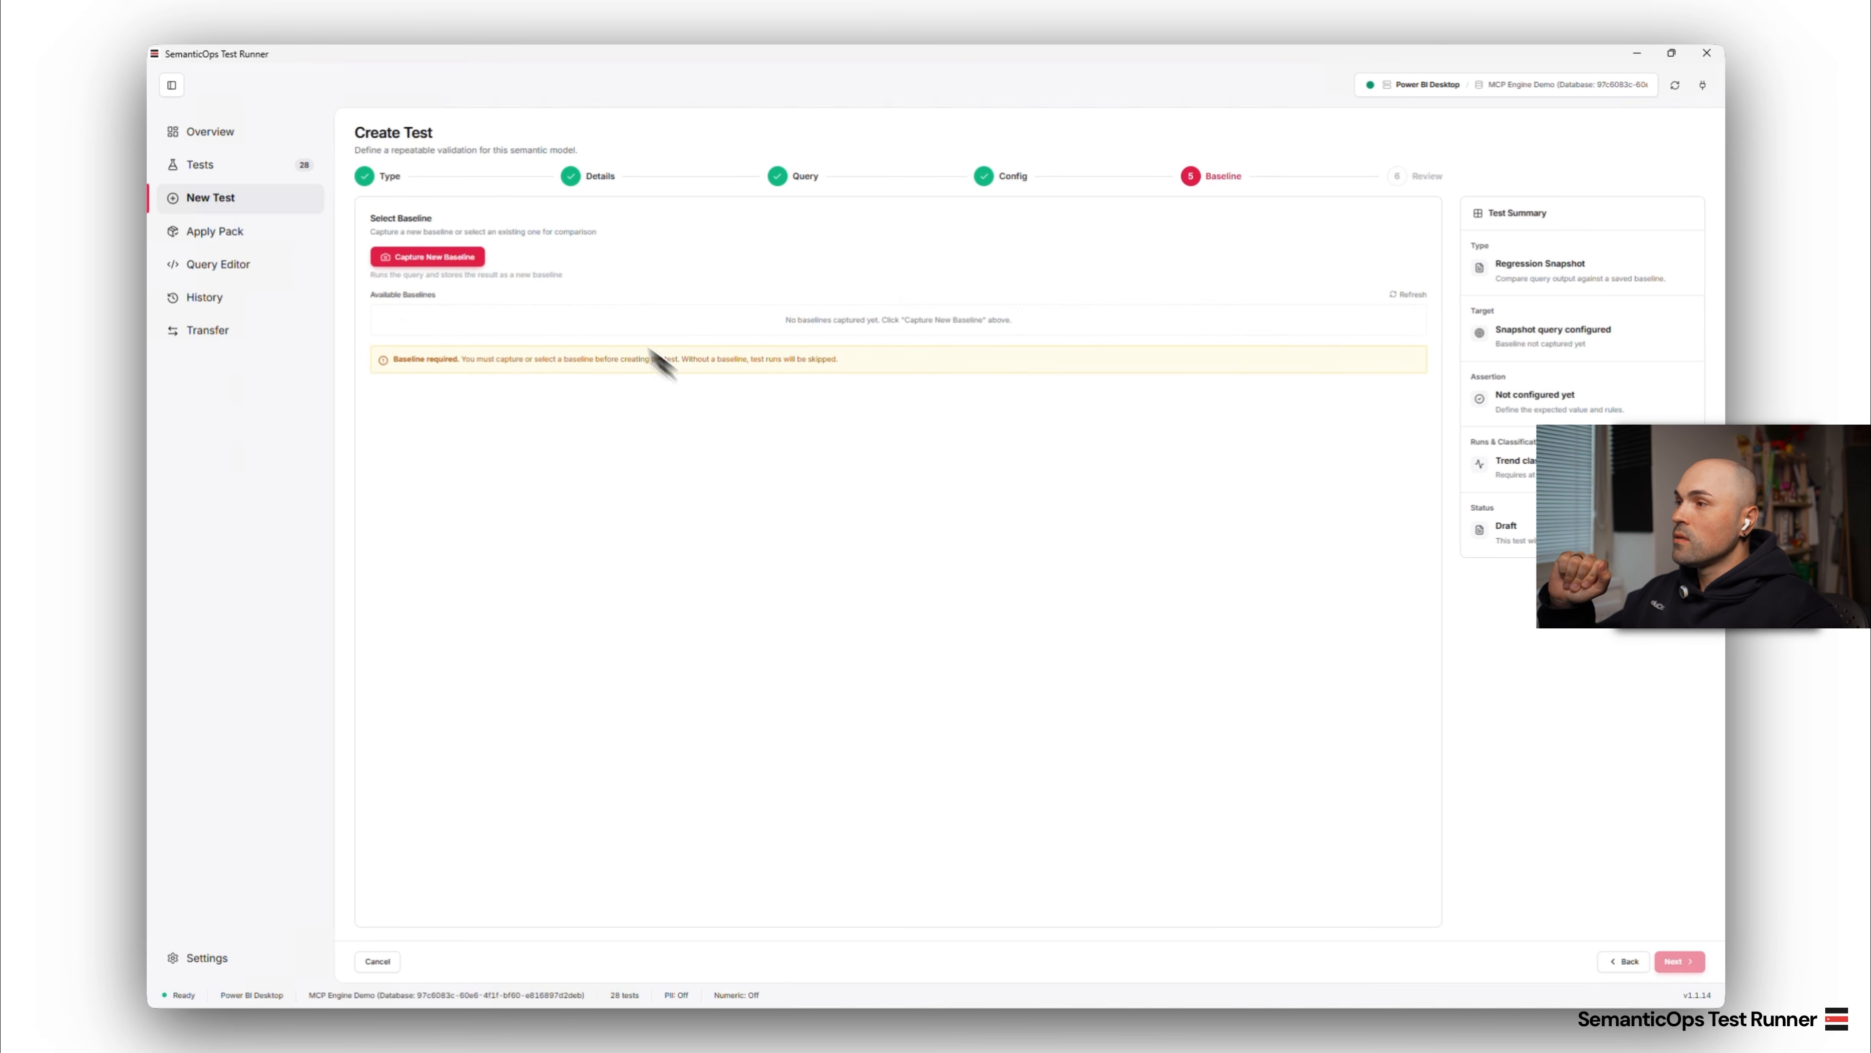
click(464, 257)
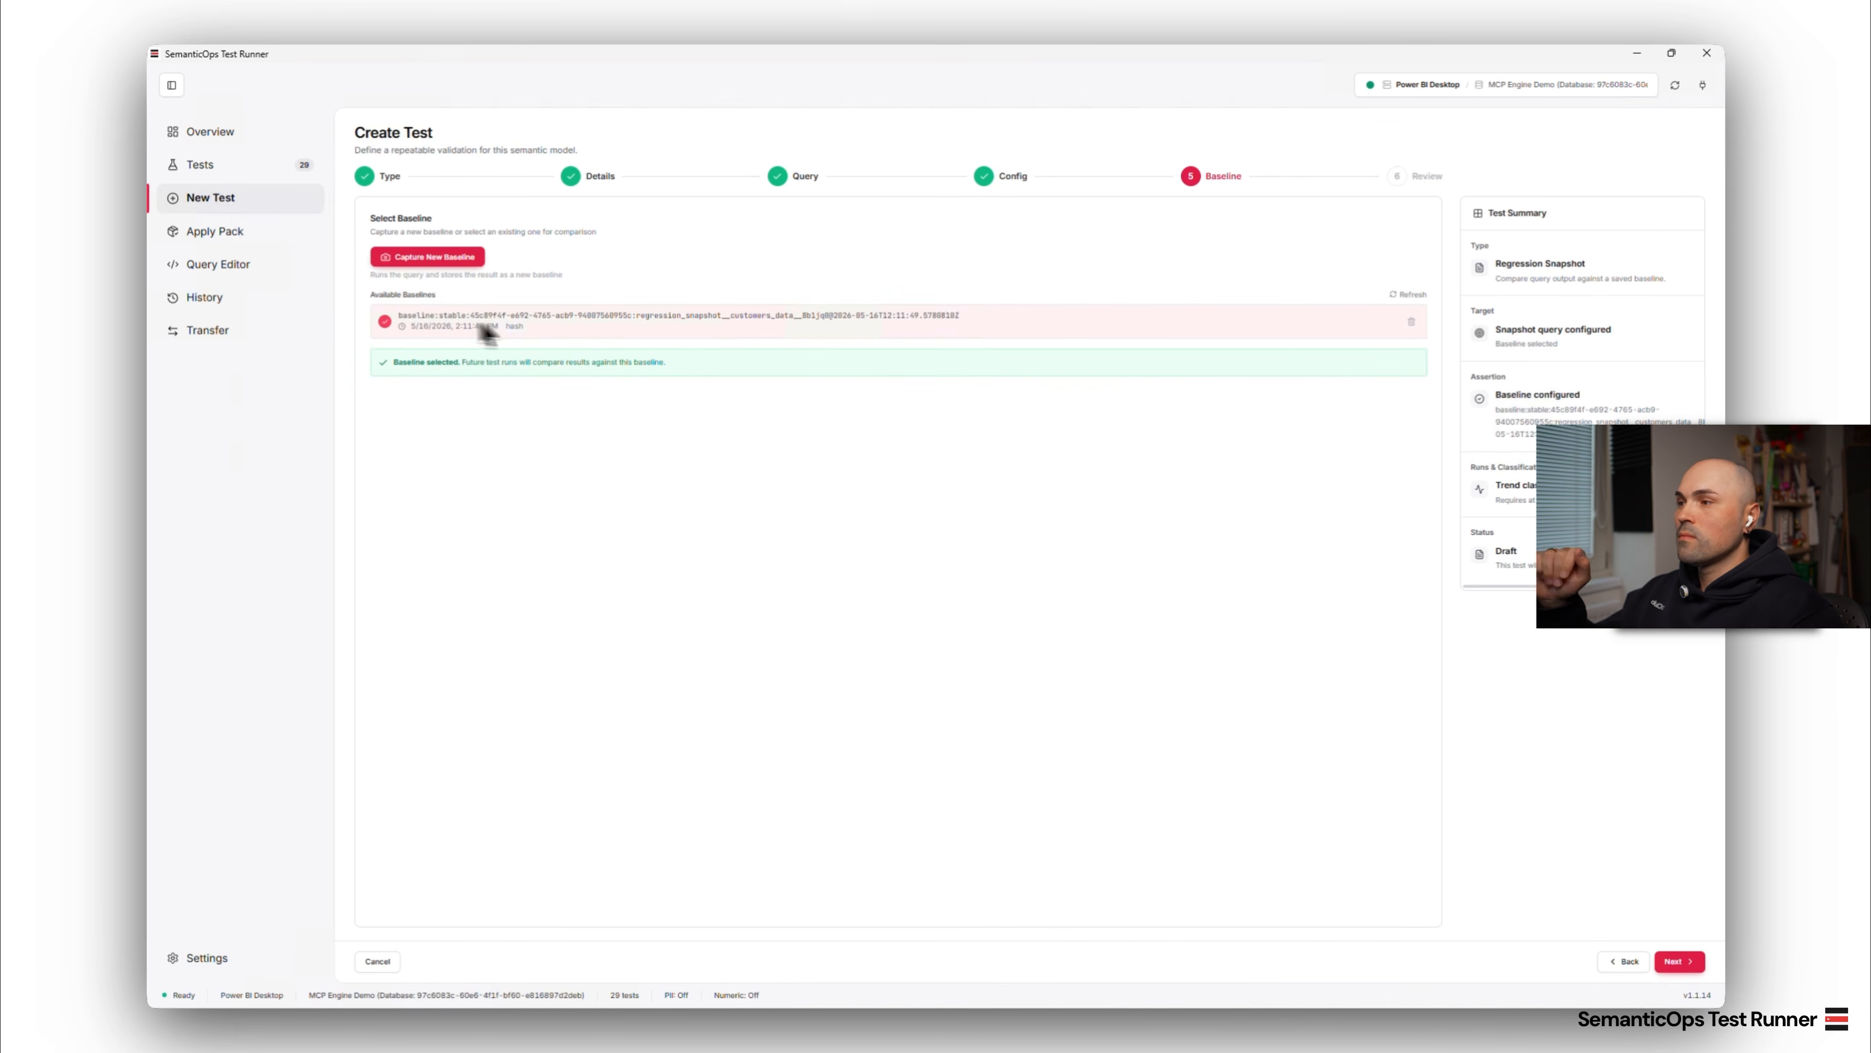
click(1674, 961)
click(1674, 961)
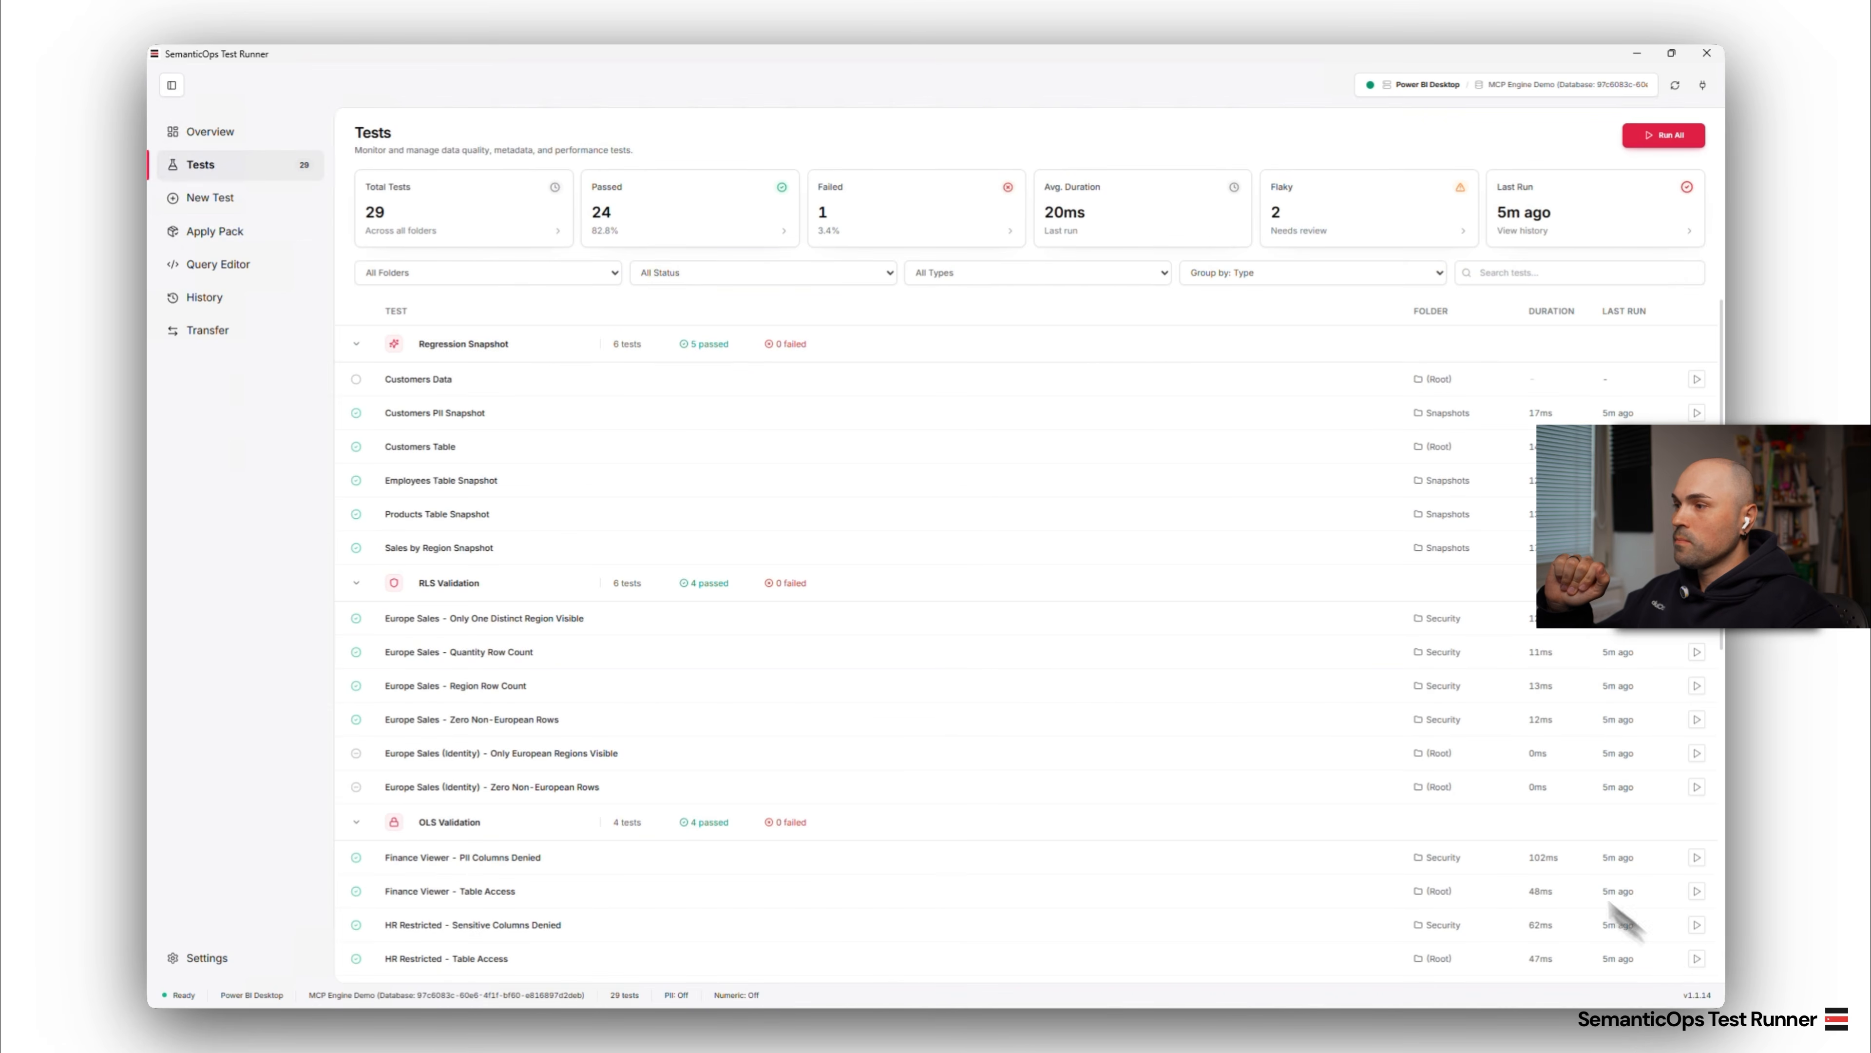
- Open the details of the Customers Data snapshot test and run all tests
click(439, 383)
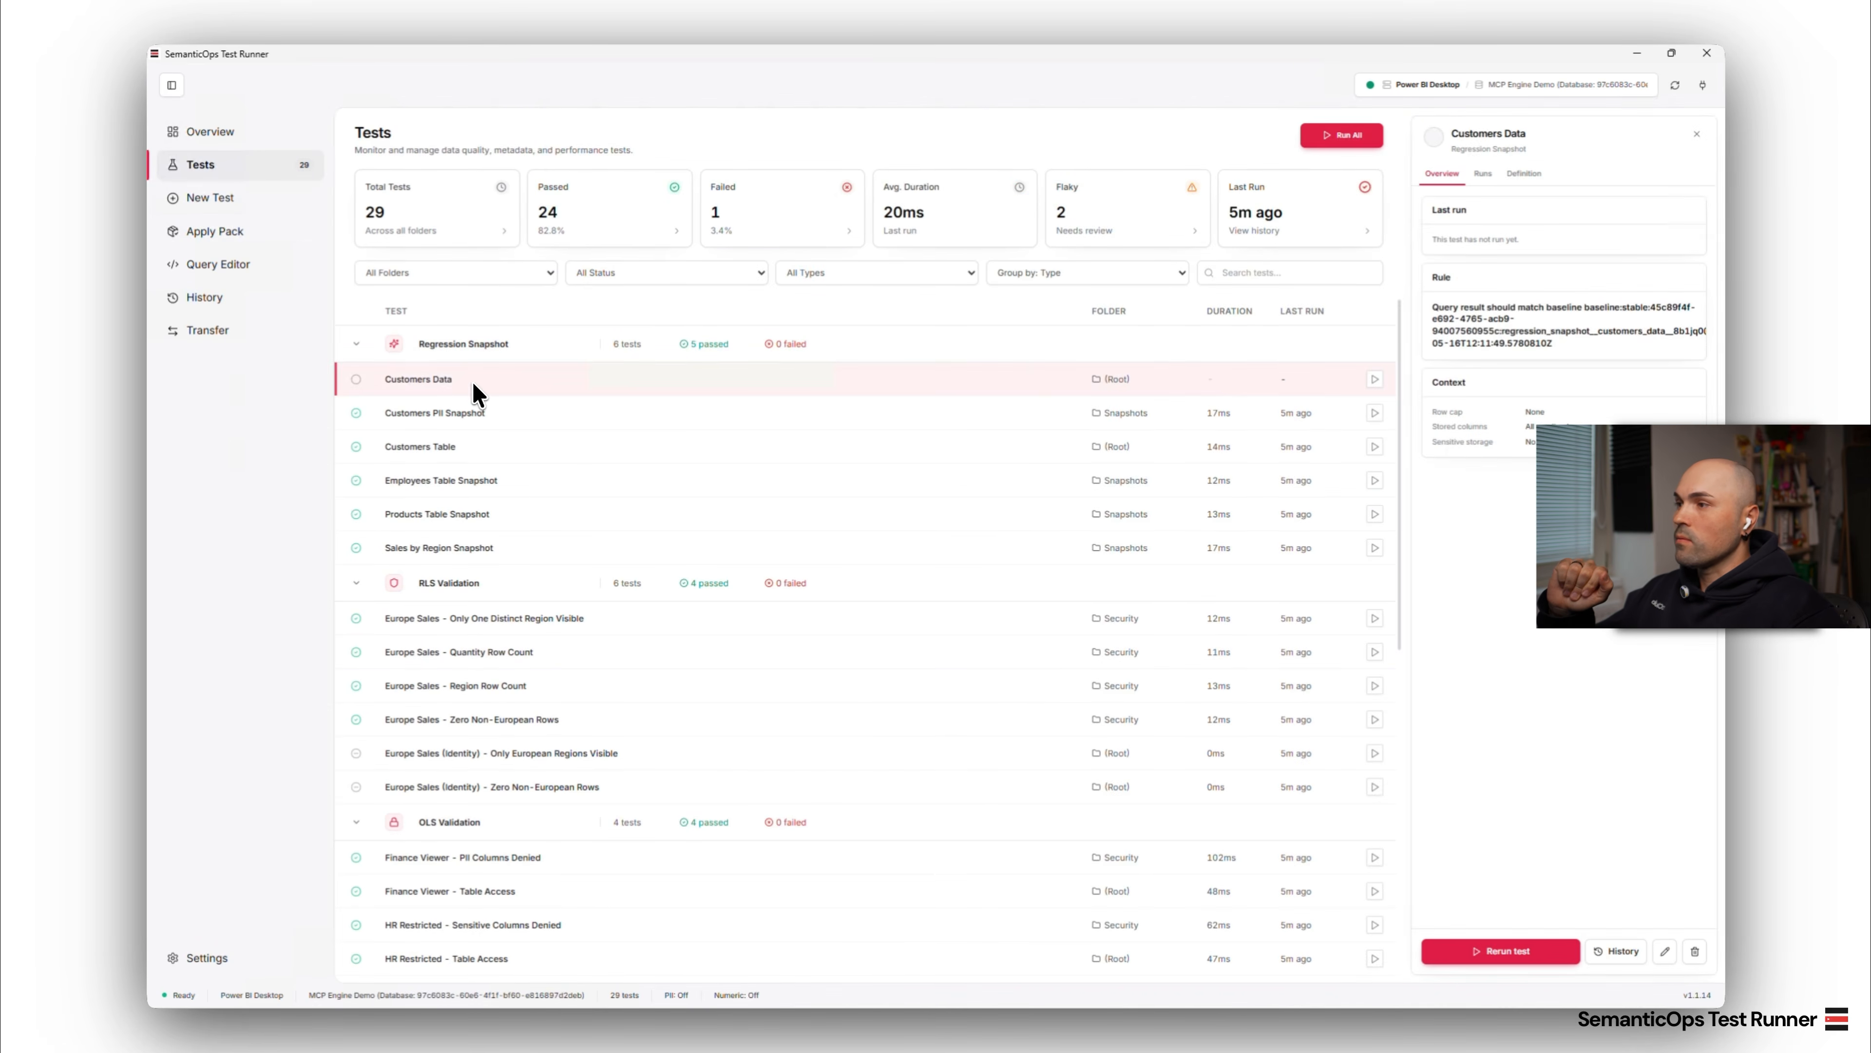
click(1358, 137)
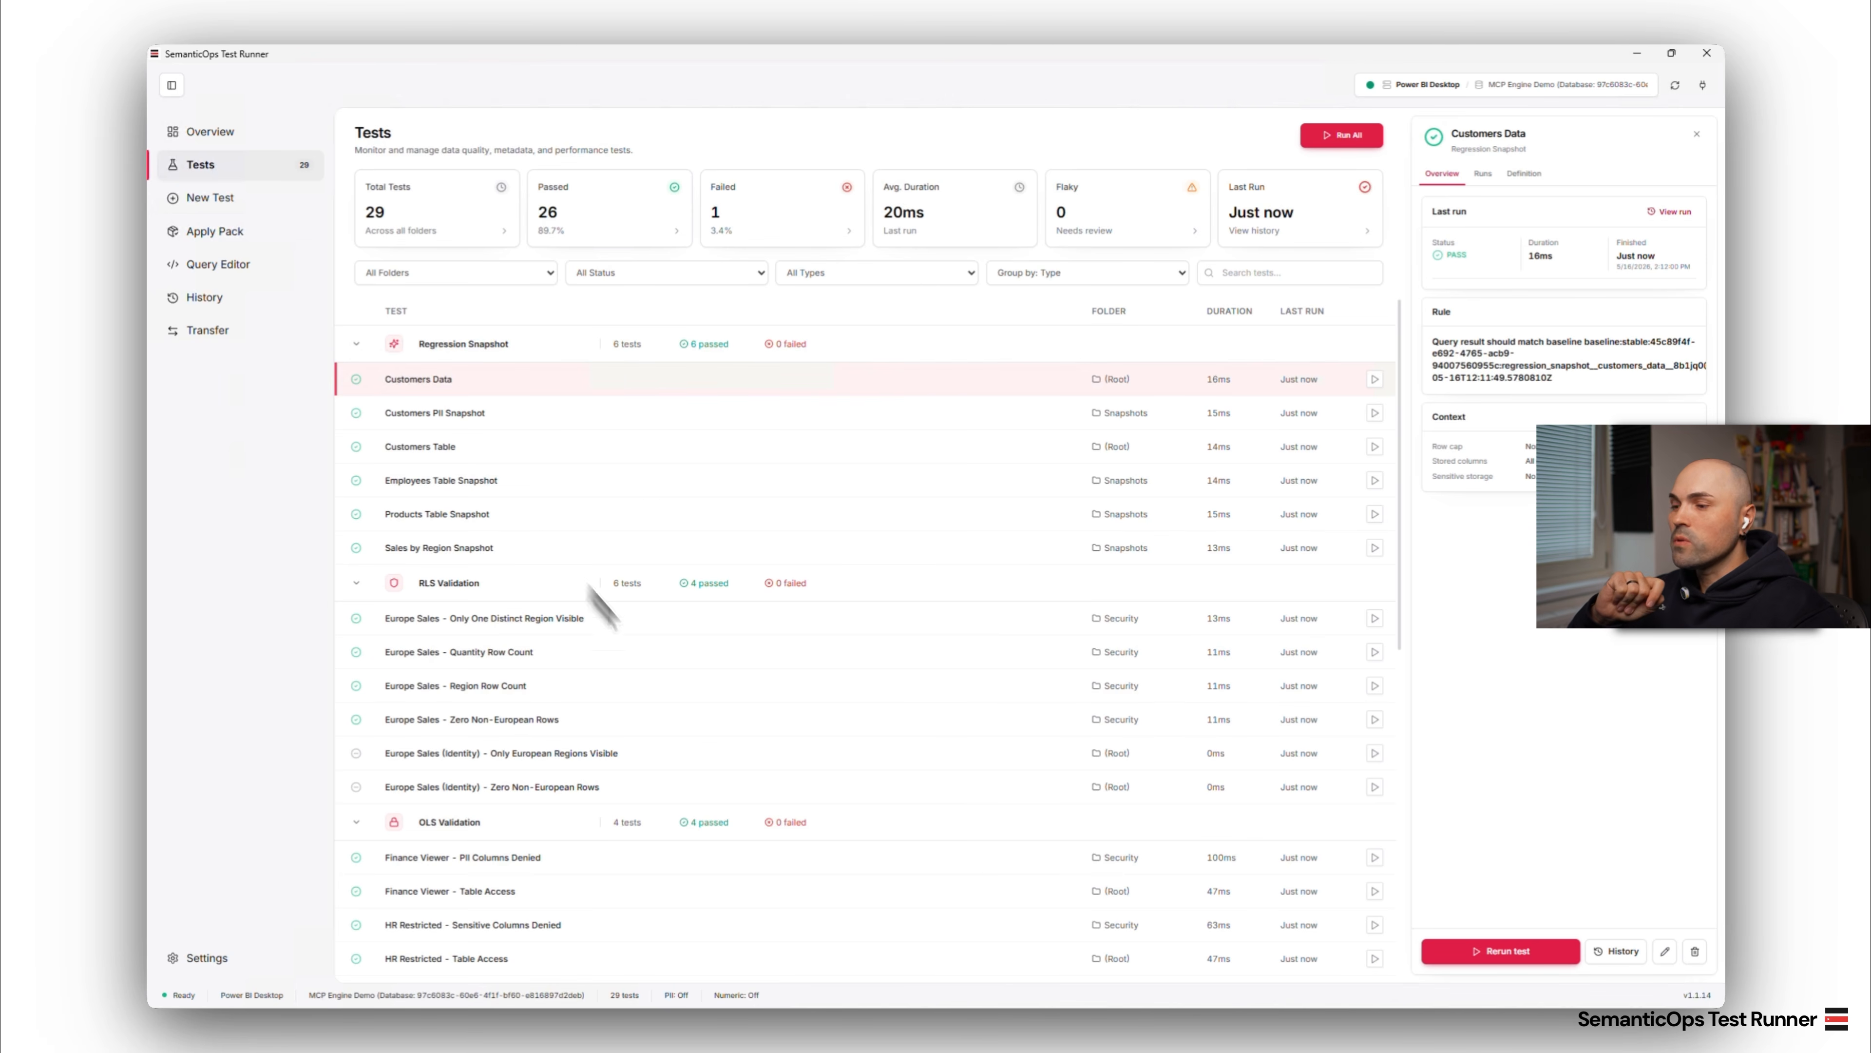
- Switch to Power BI Desktop, return to the report view, and open the Customers table's DATATABLE definition
click(756, 1036)
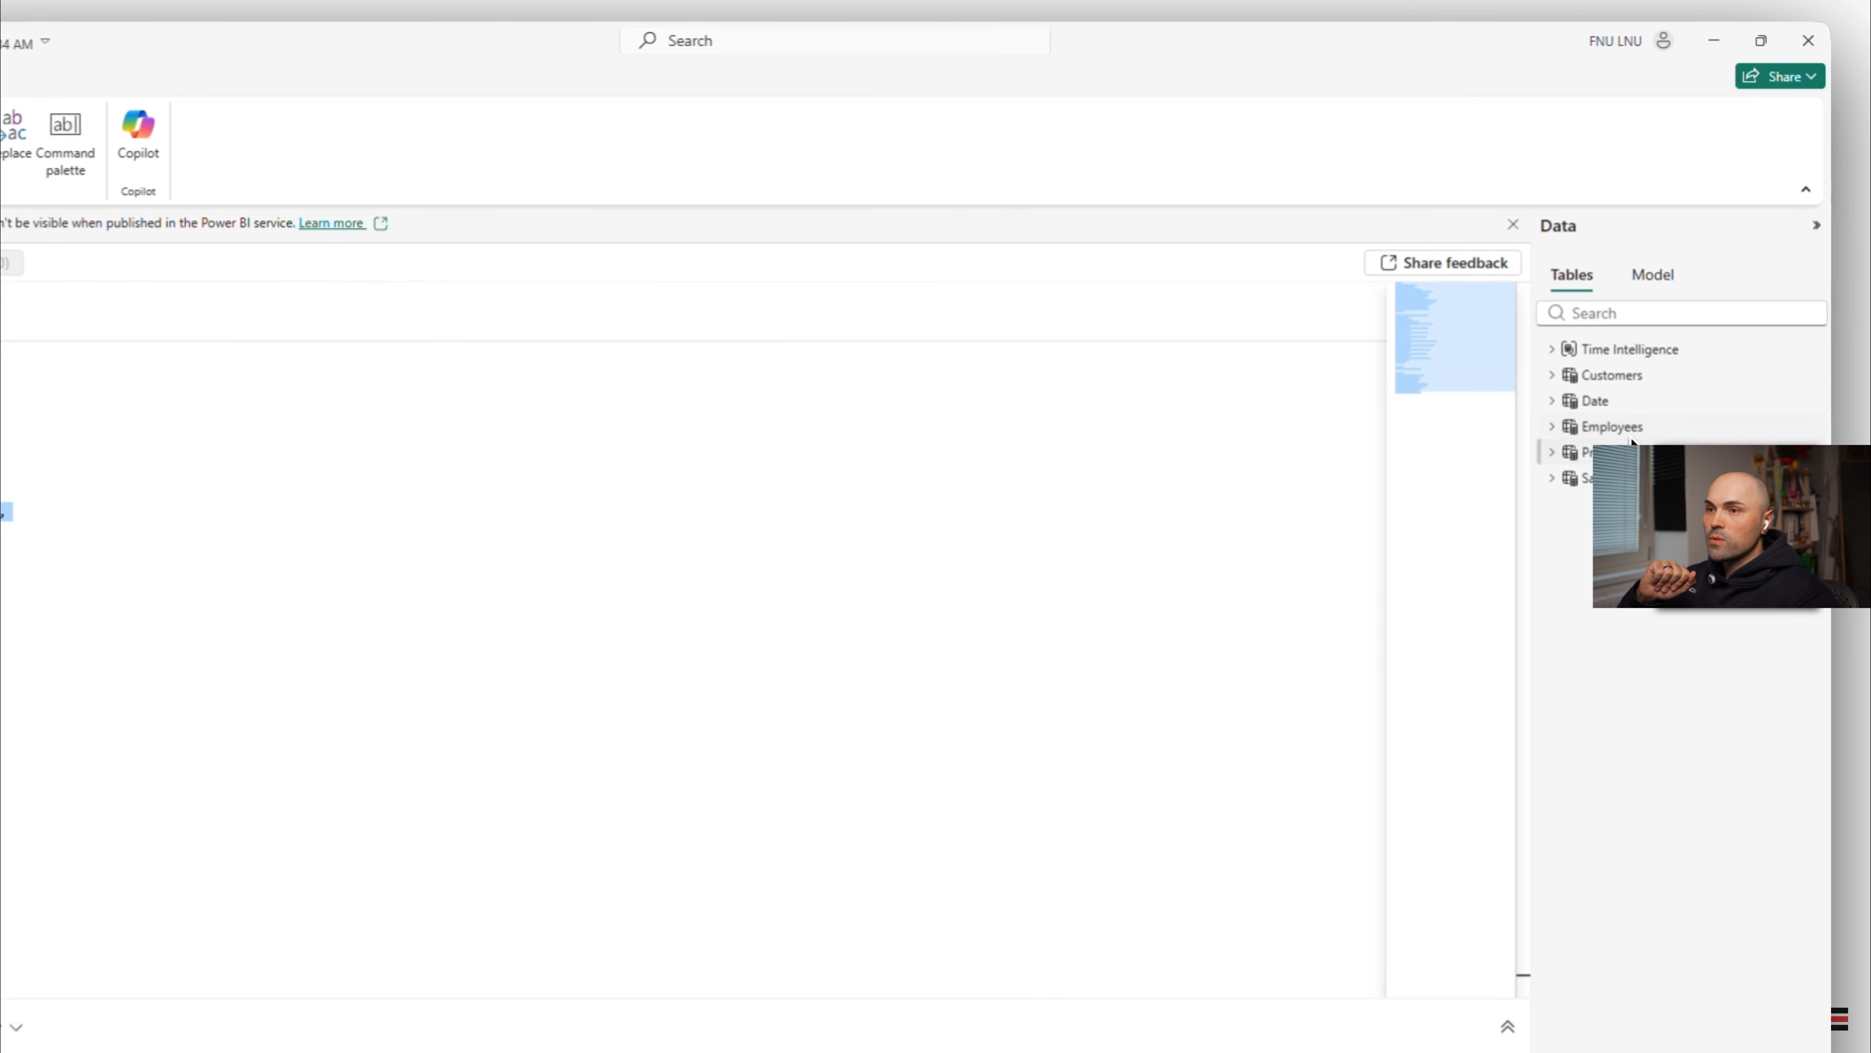
right_click(1618, 379)
click(1588, 382)
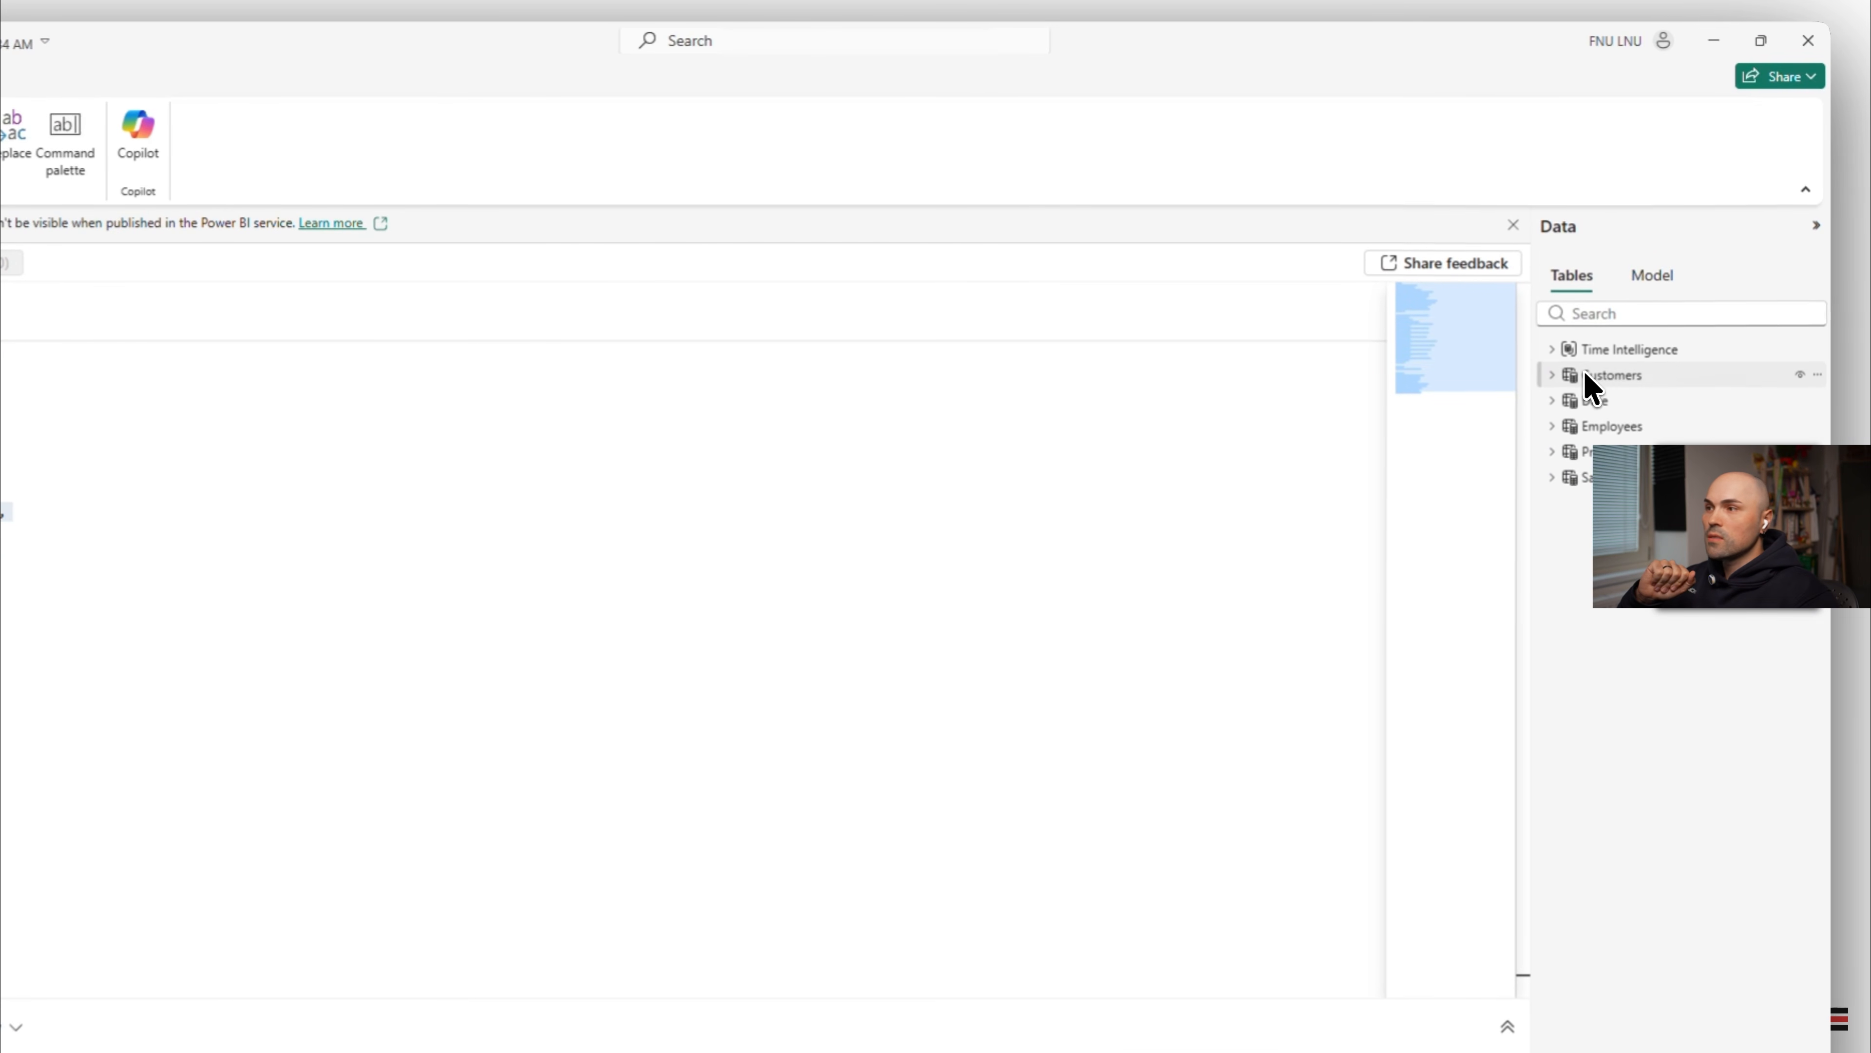
click(42, 250)
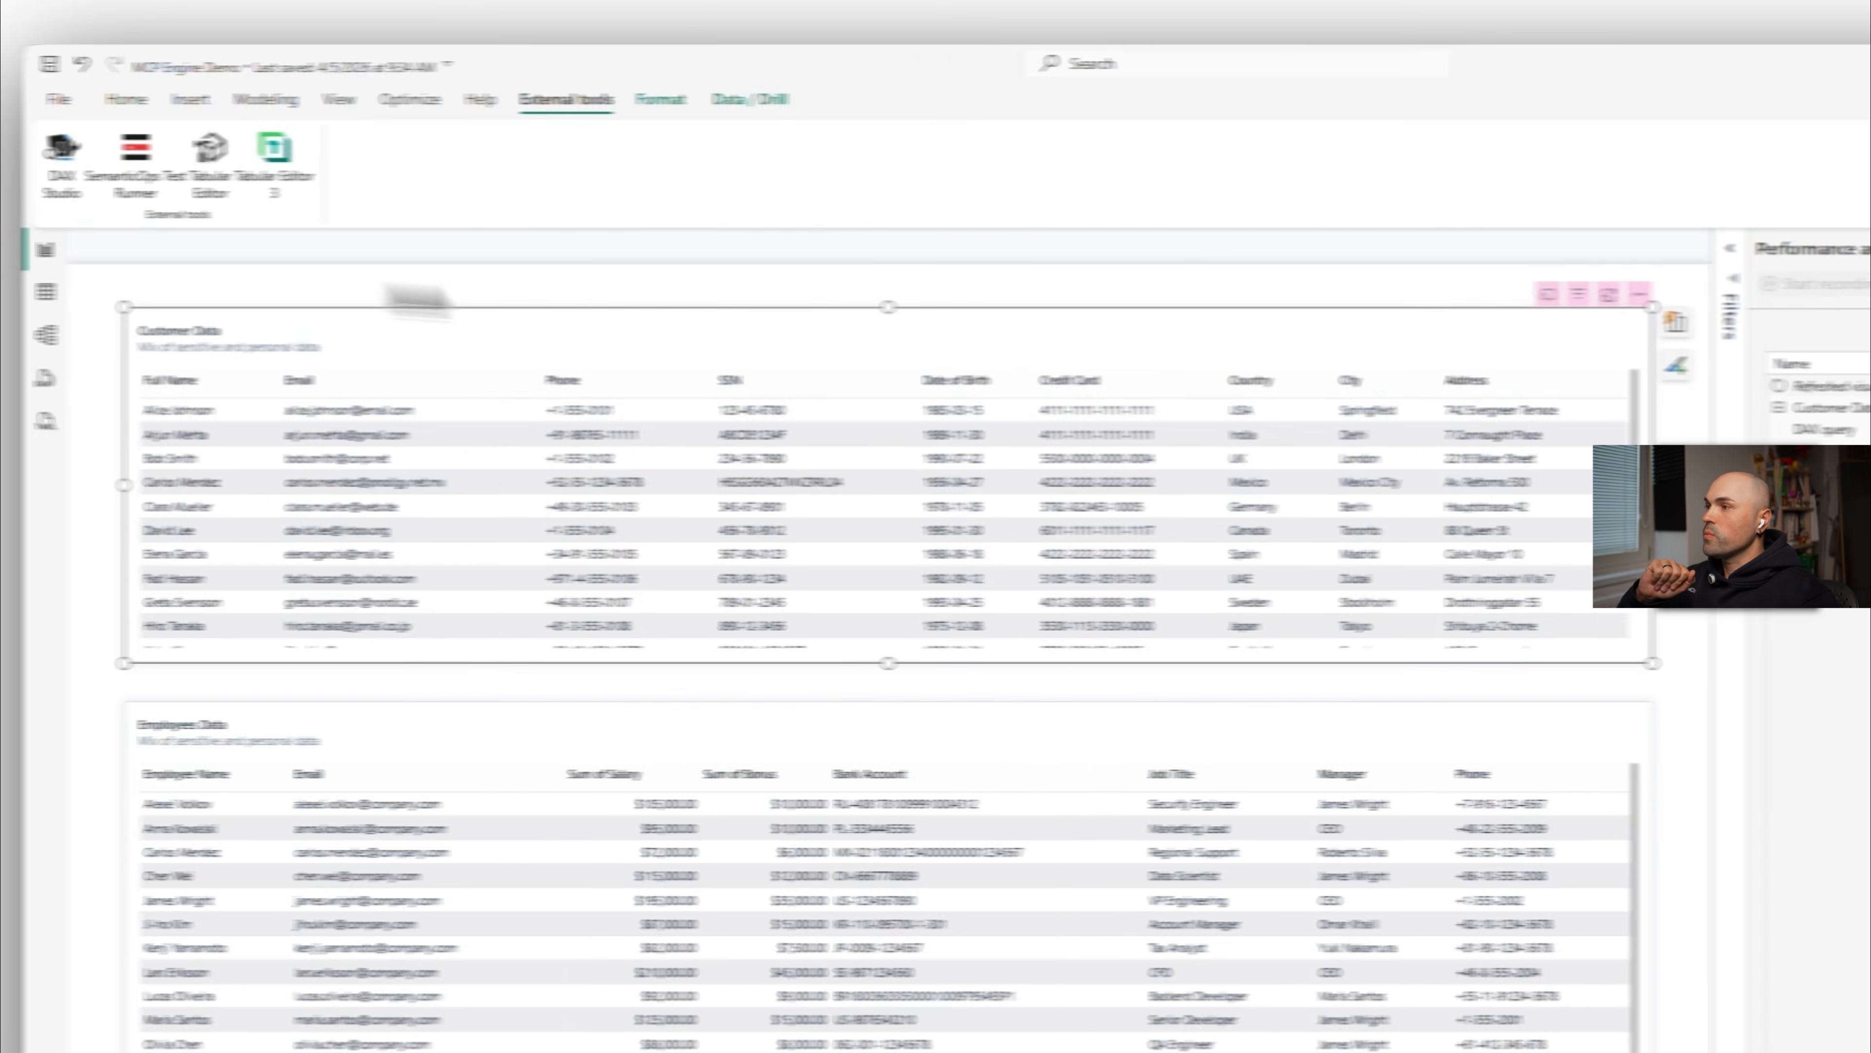
click(1812, 250)
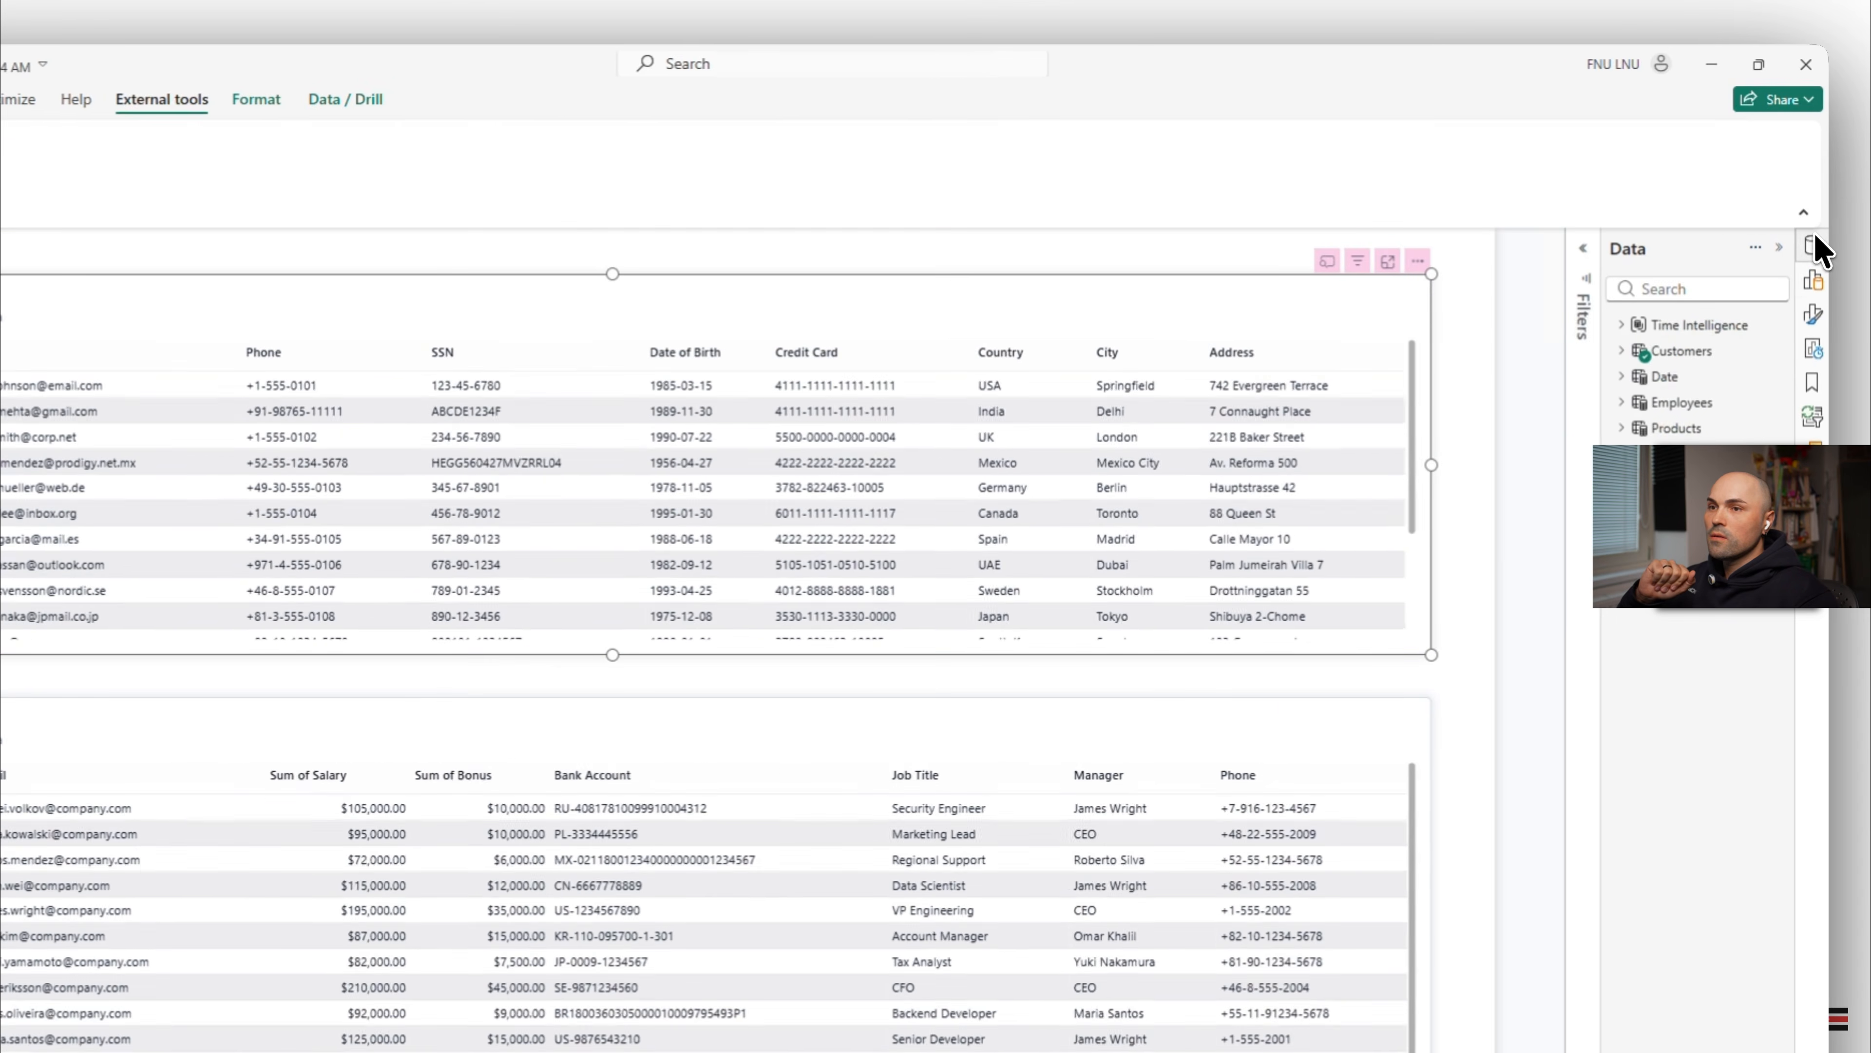
click(1684, 350)
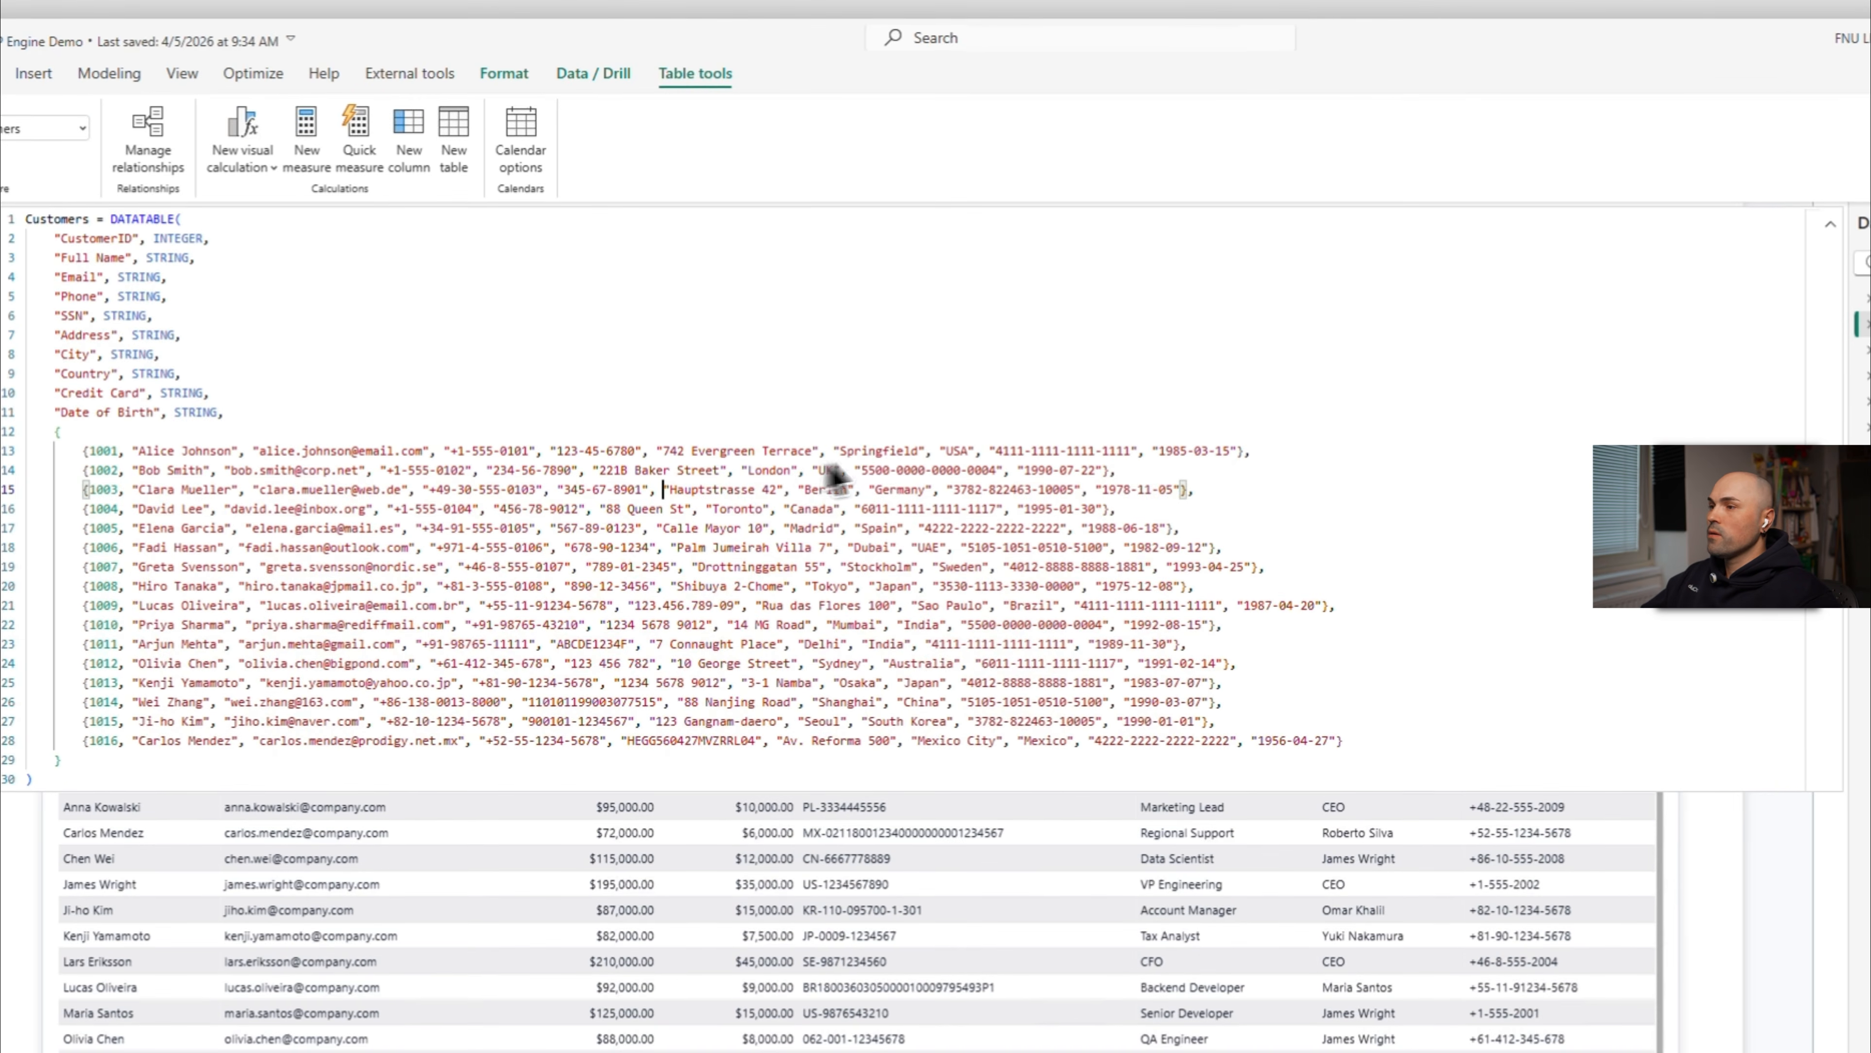
- Change the ending of the first customer's credit card number in the Customers table definition
double_click(919, 451)
click(1127, 451)
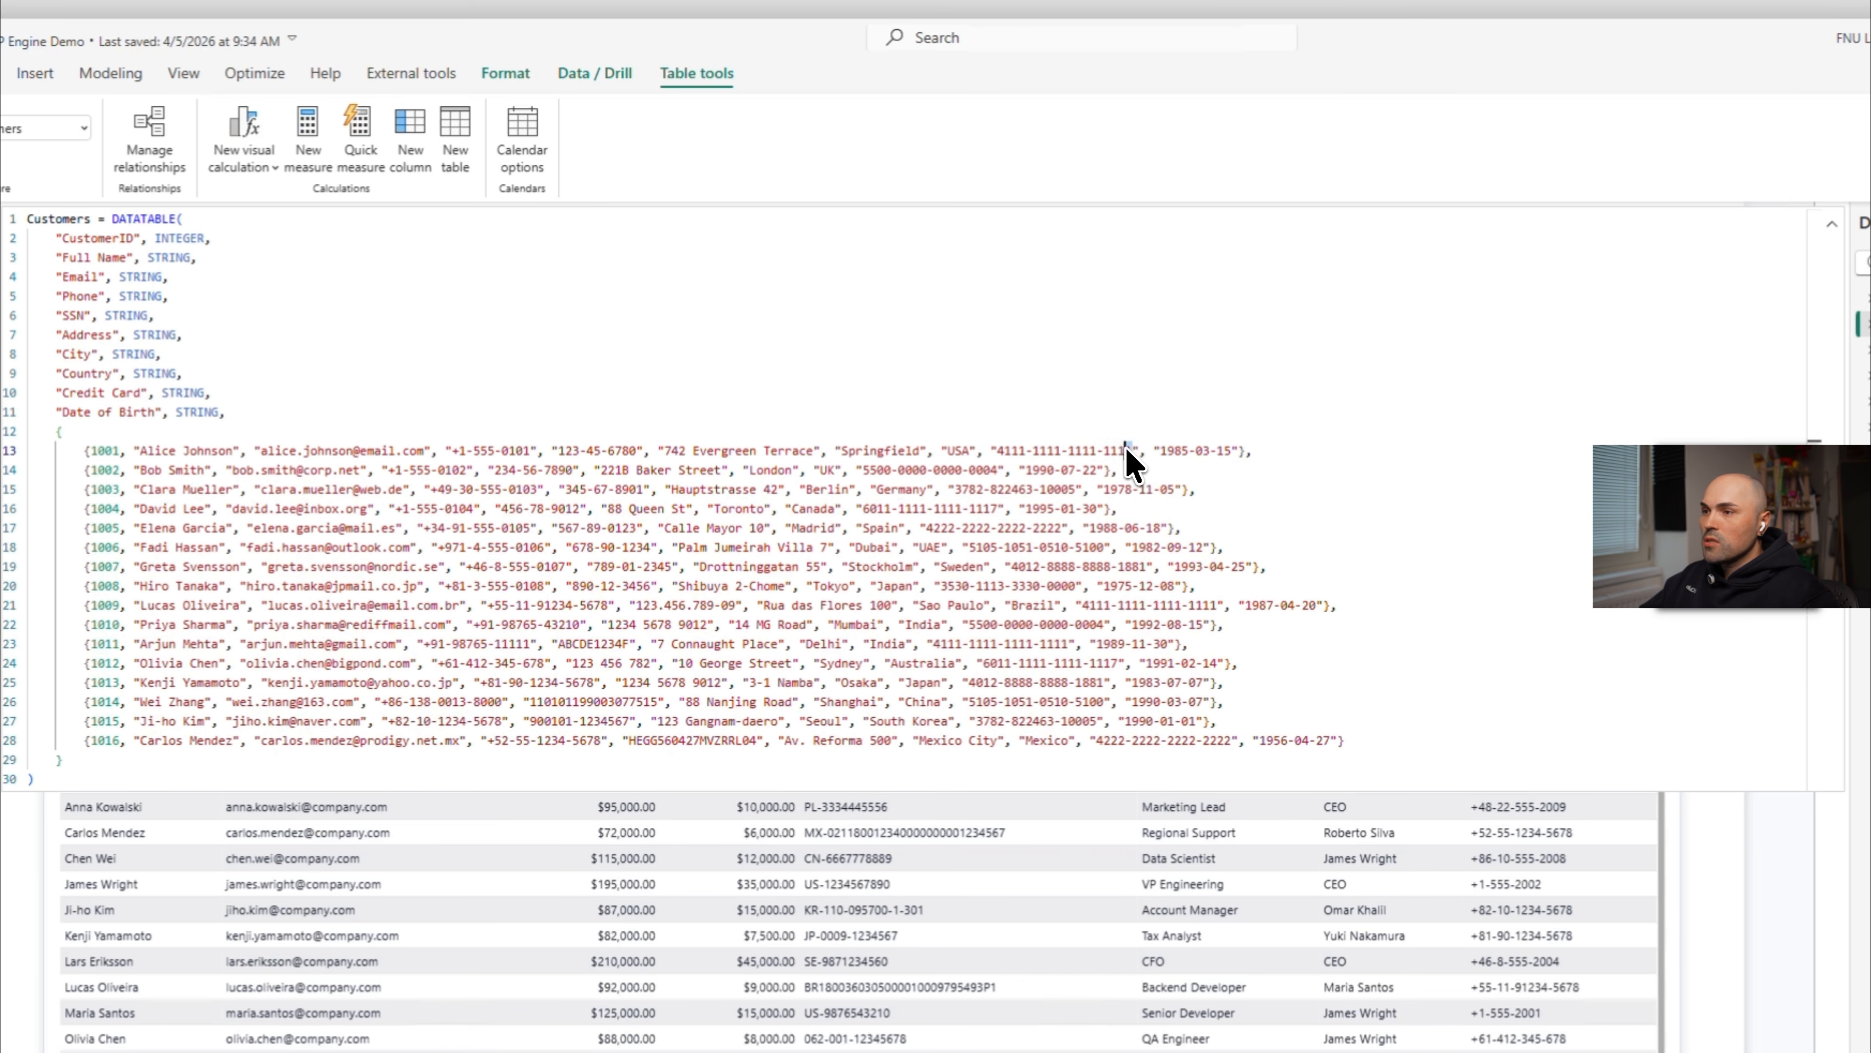
double_click(1113, 451)
text(1112)
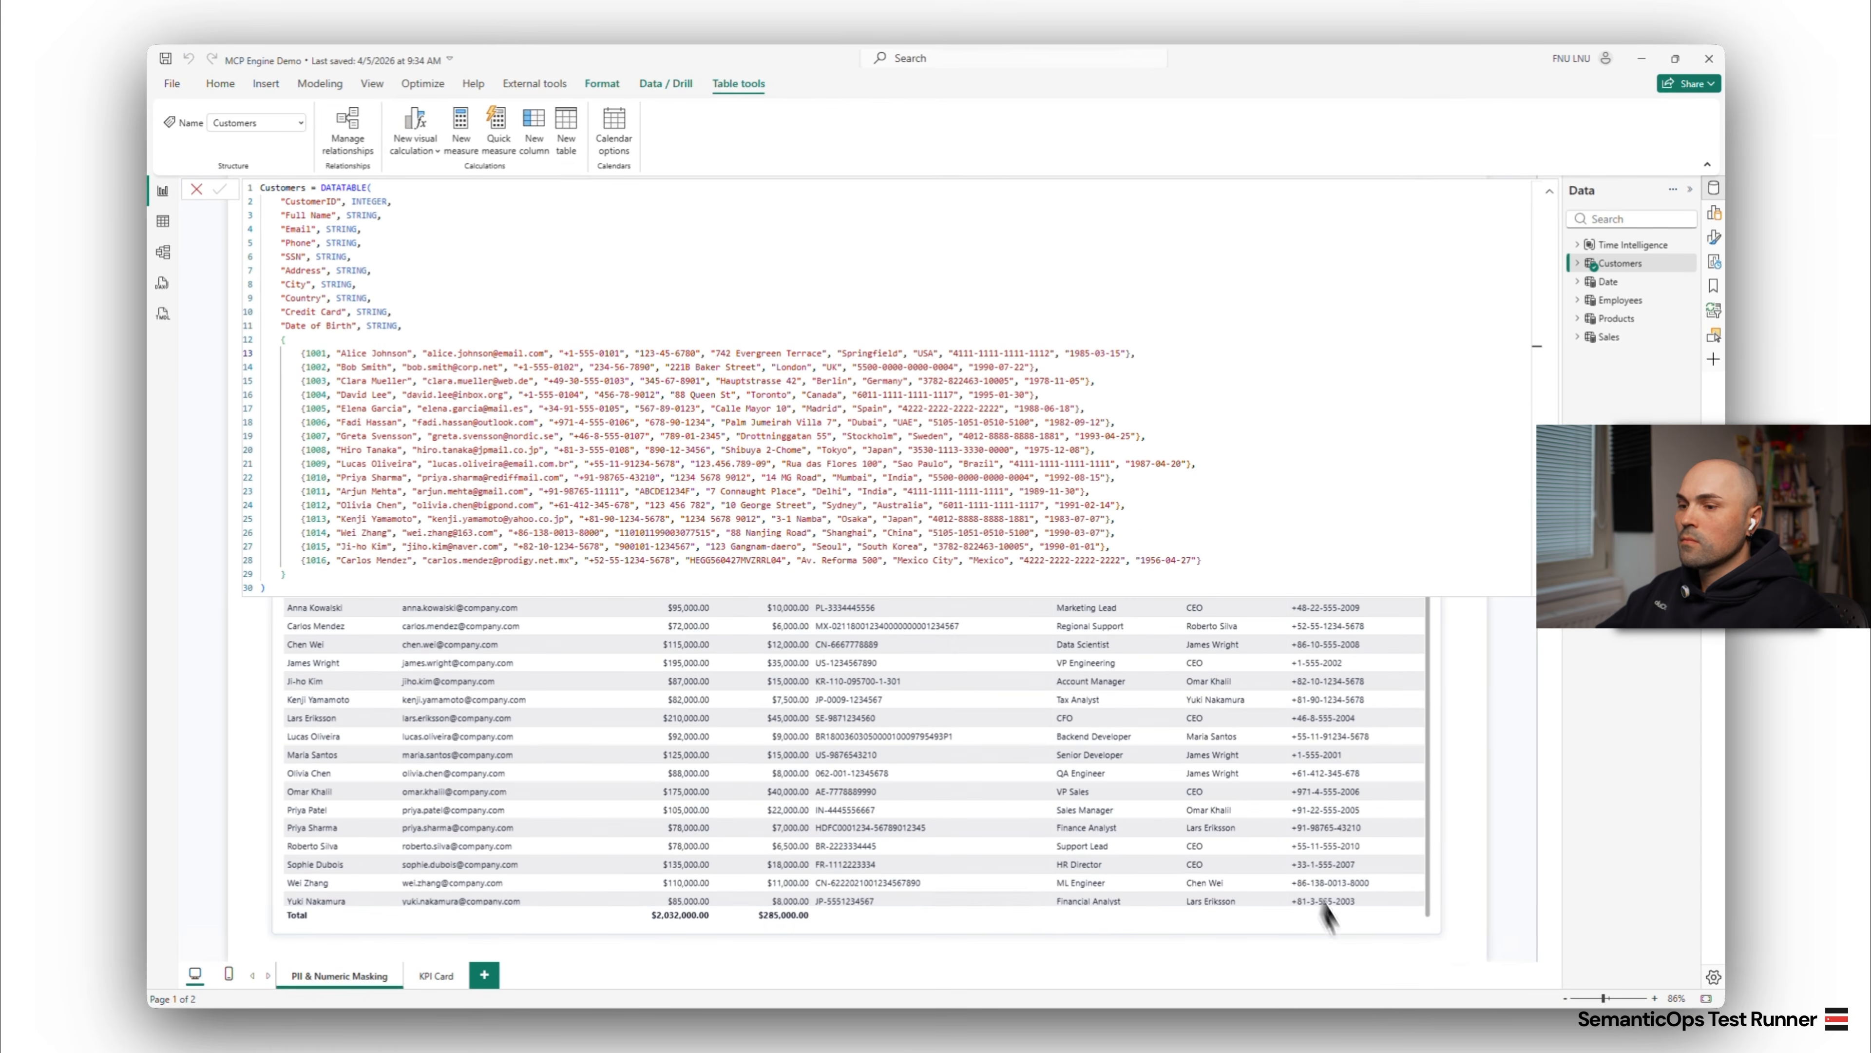
- In SemanticOps Test Runner, reload the model metadata after the external change and run all tests
click(1378, 1032)
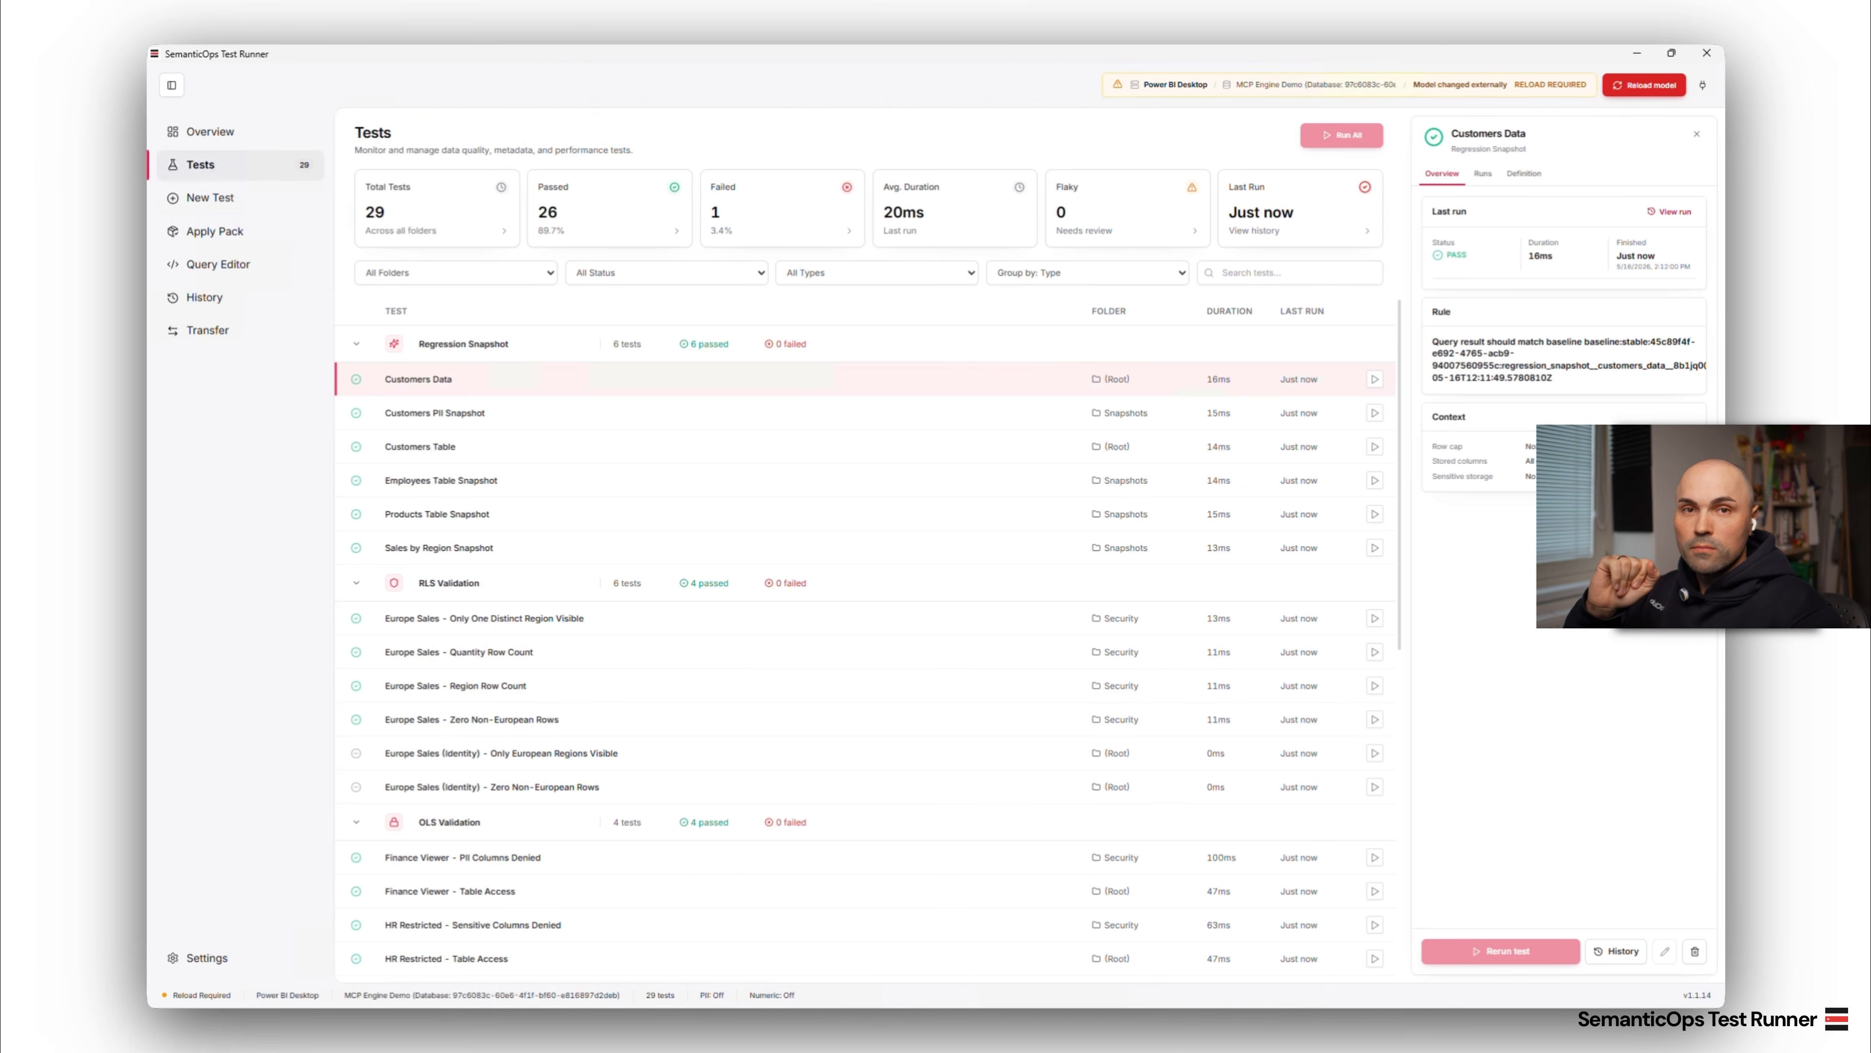
click(1635, 86)
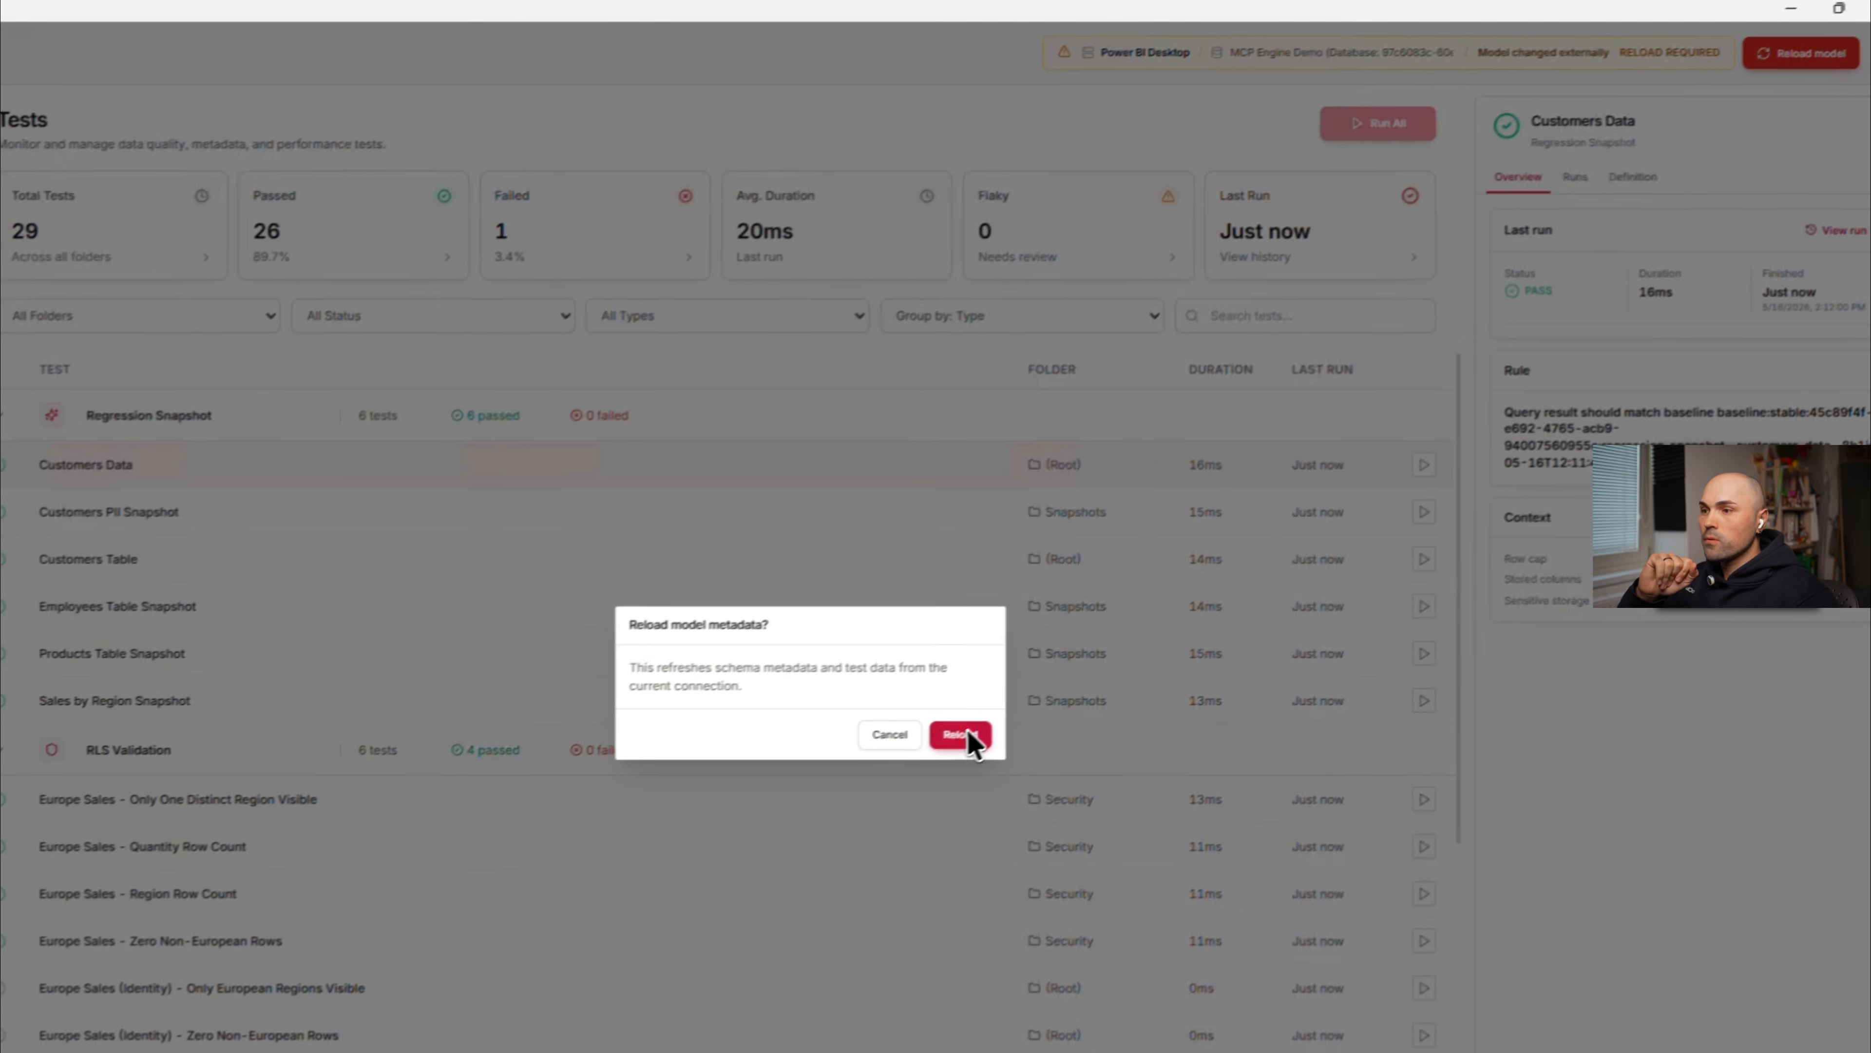
click(1035, 573)
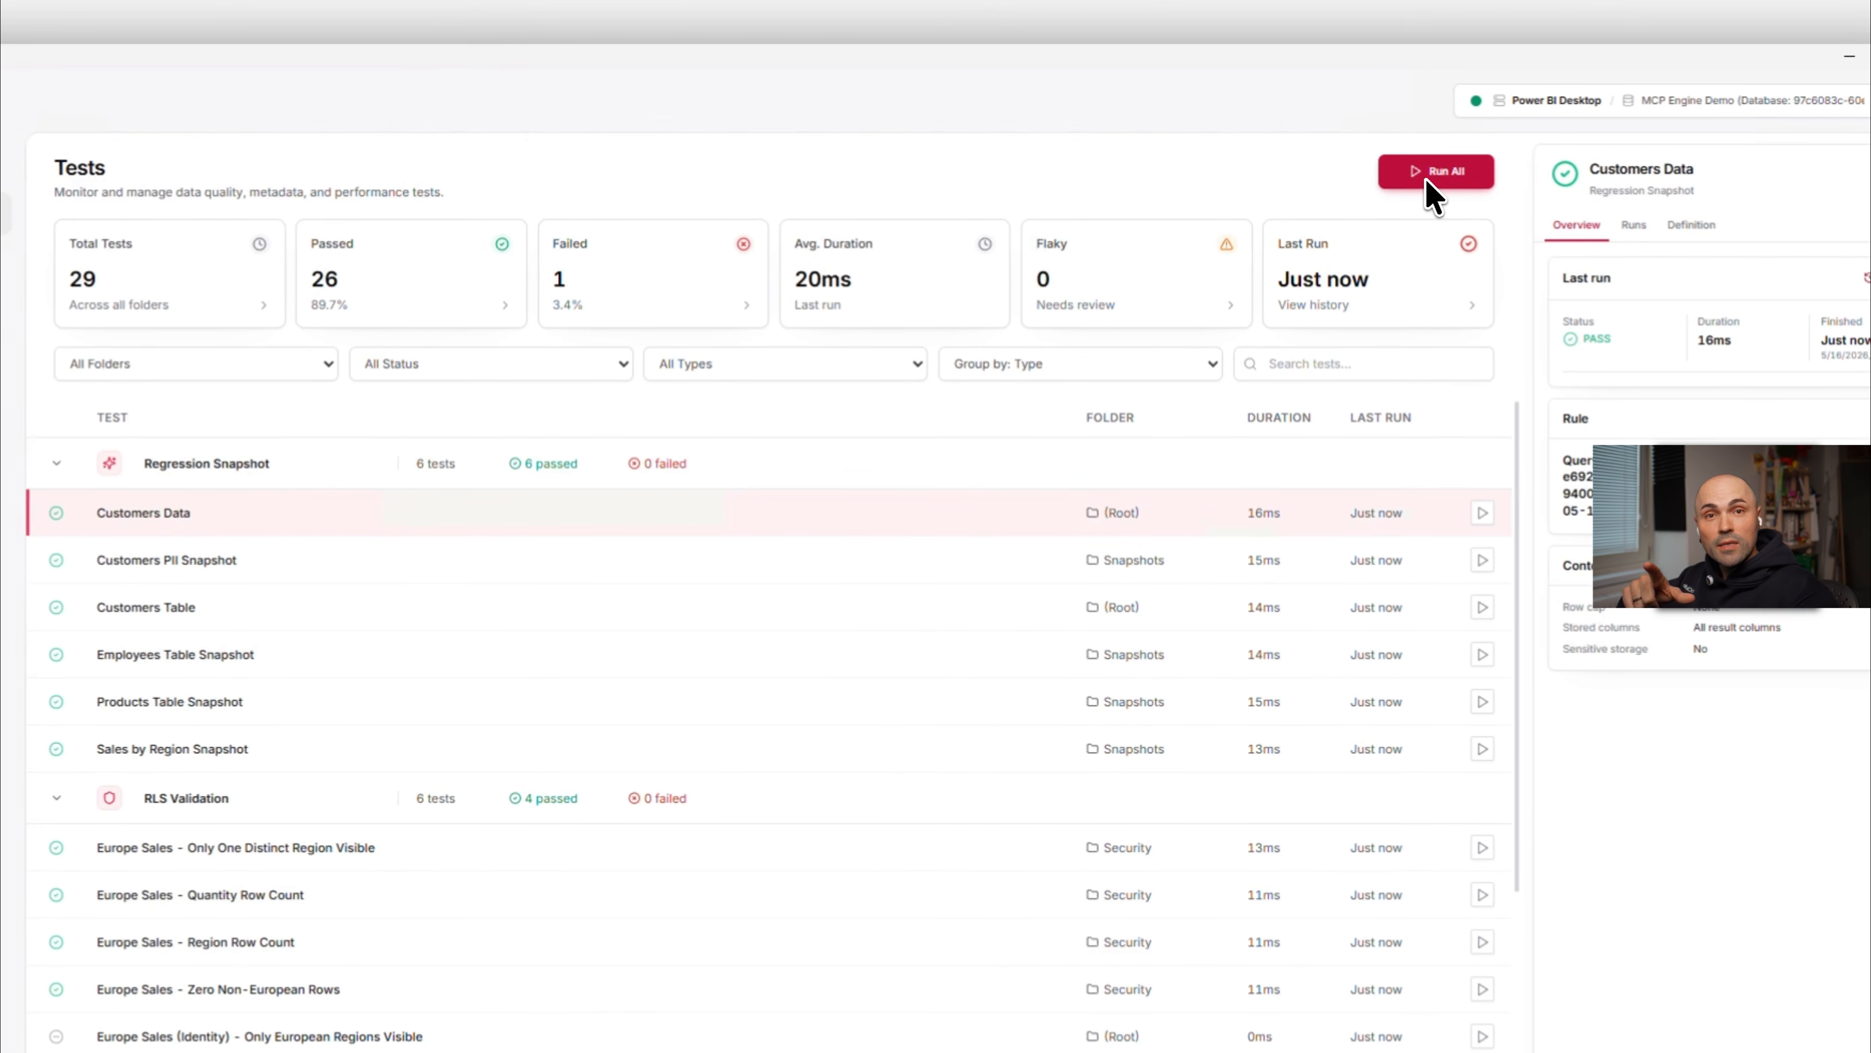
click(1433, 177)
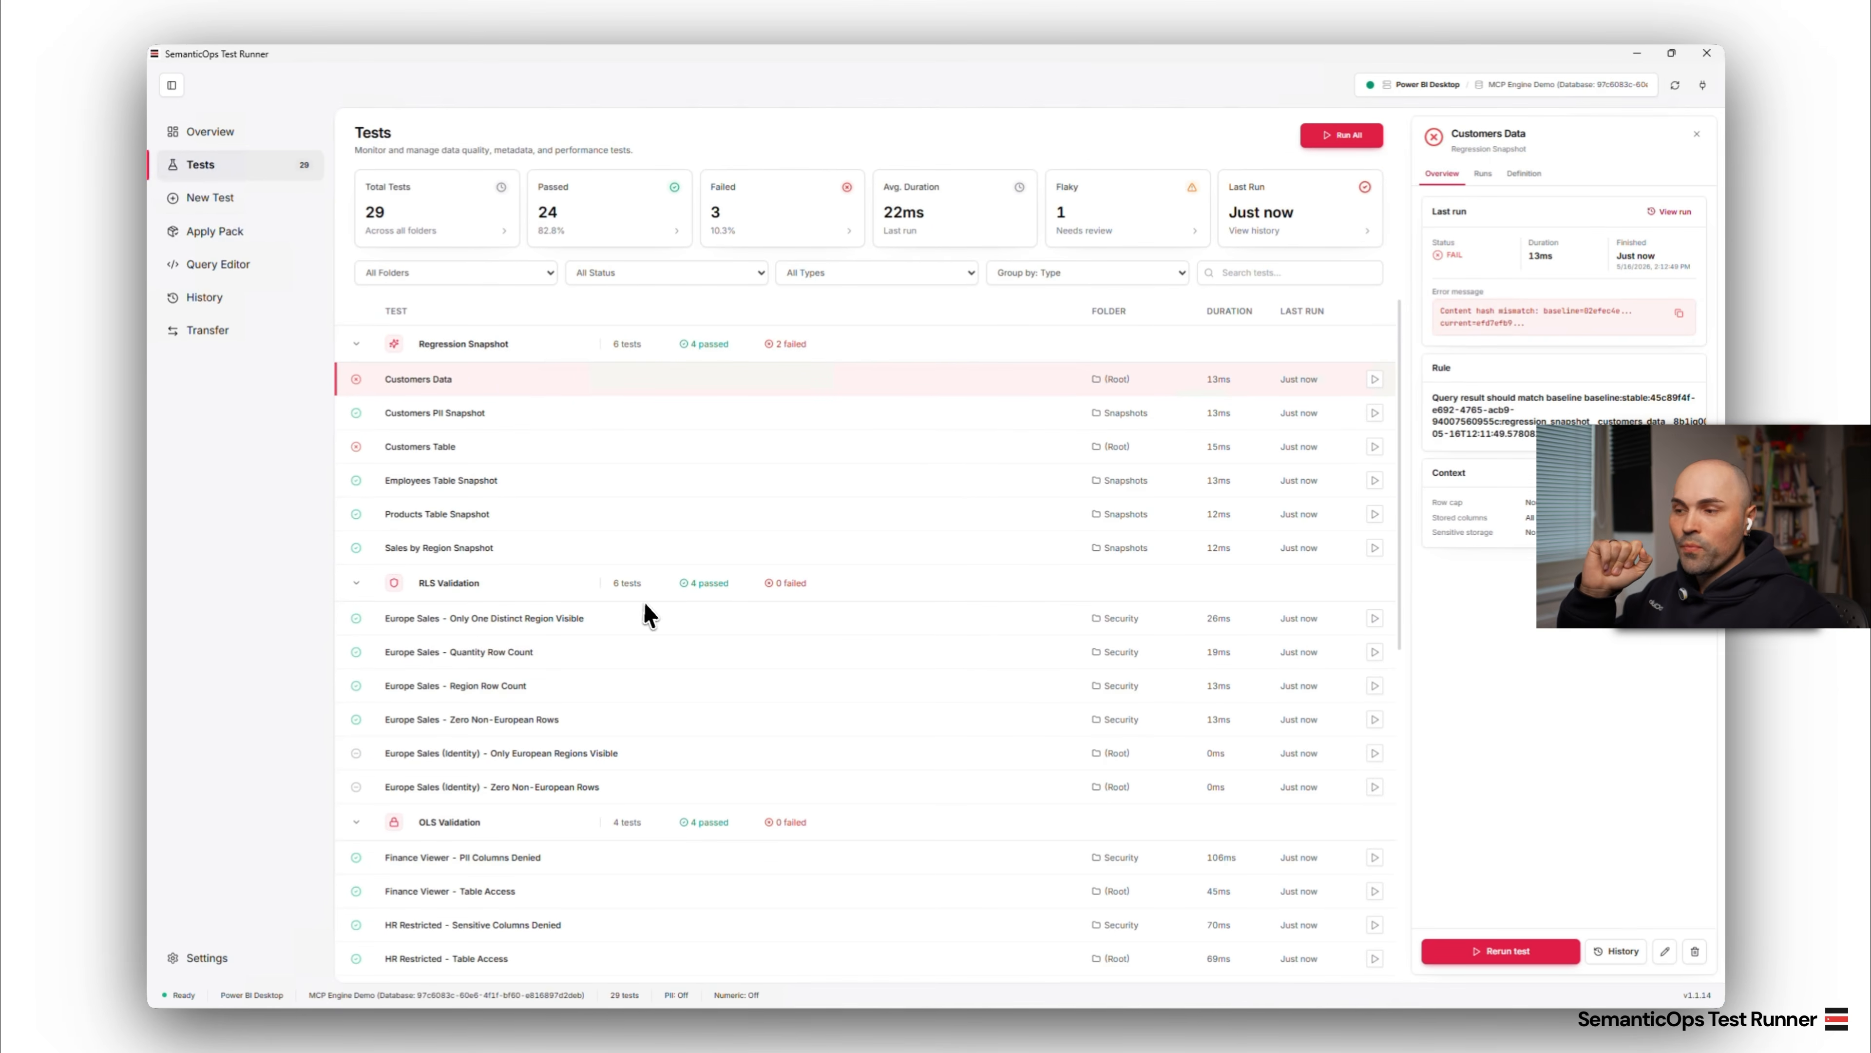
- In Power BI Desktop, restore the first customer's original credit card number and commit the Customers table definition
click(700, 1041)
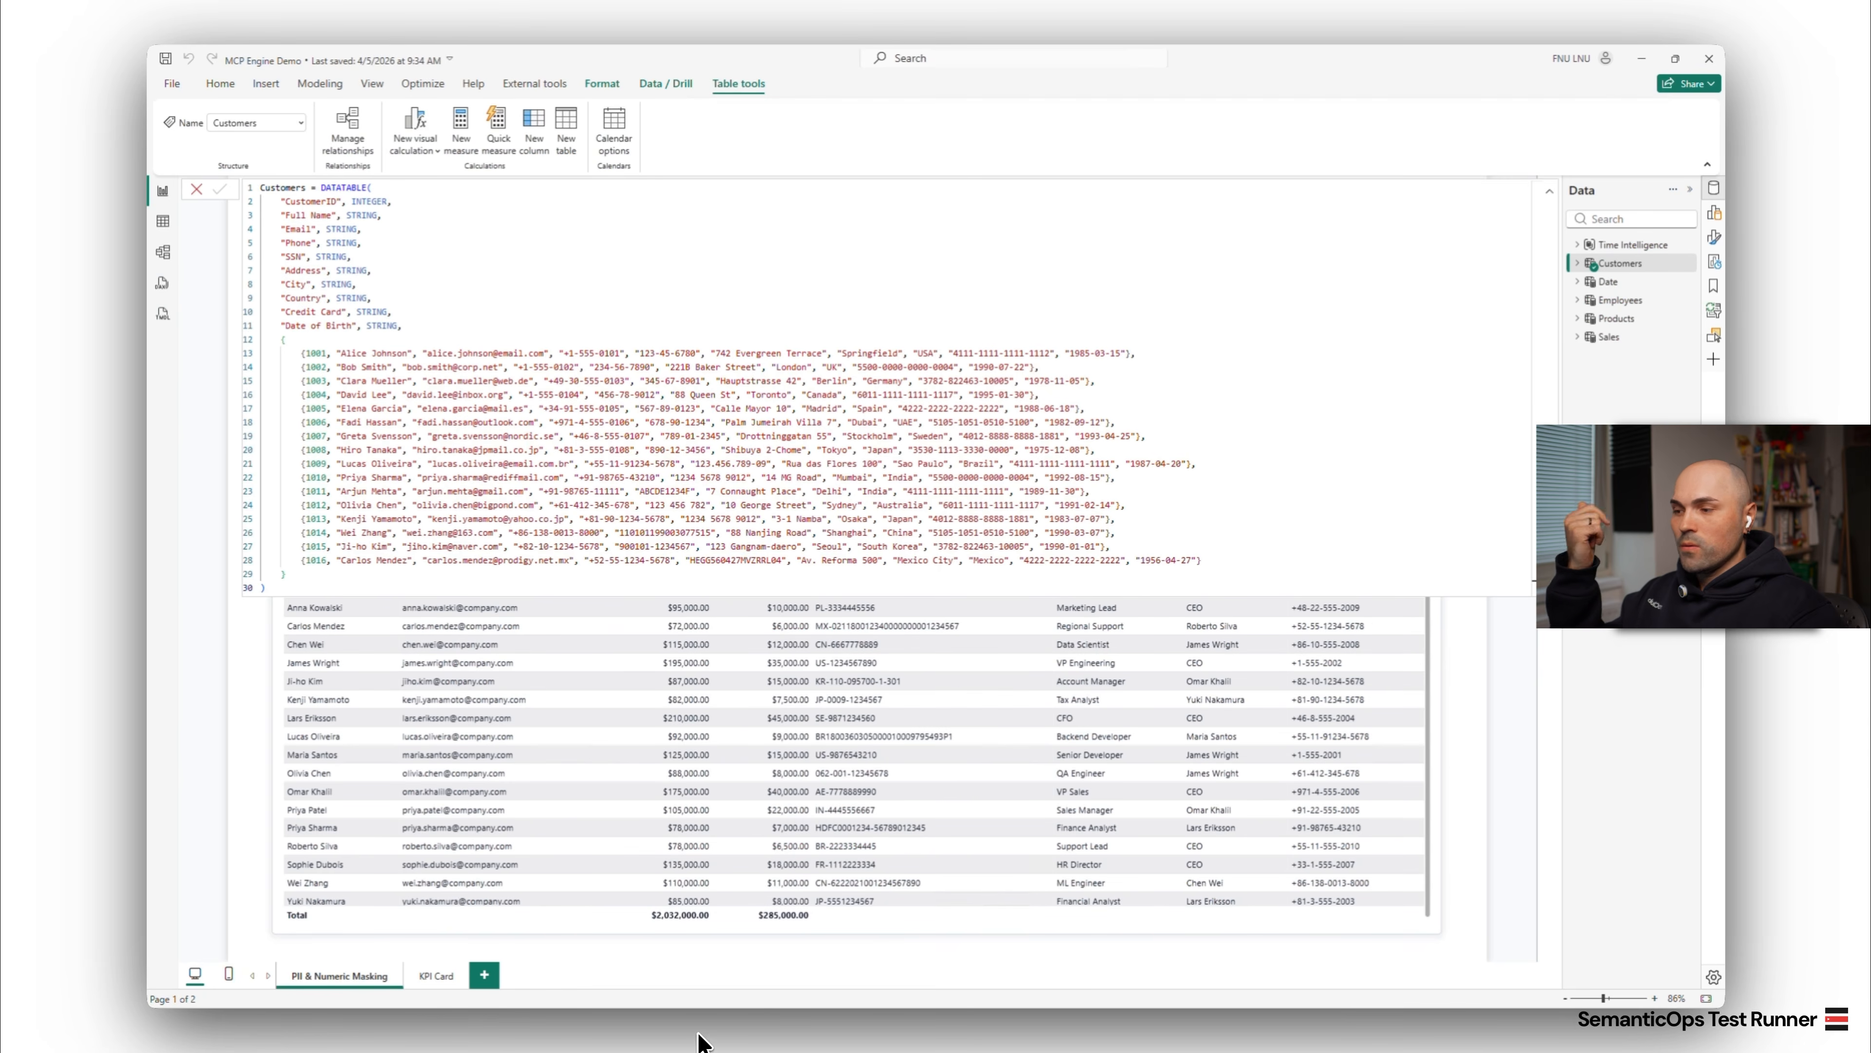
click(1052, 355)
key(BackSpace)
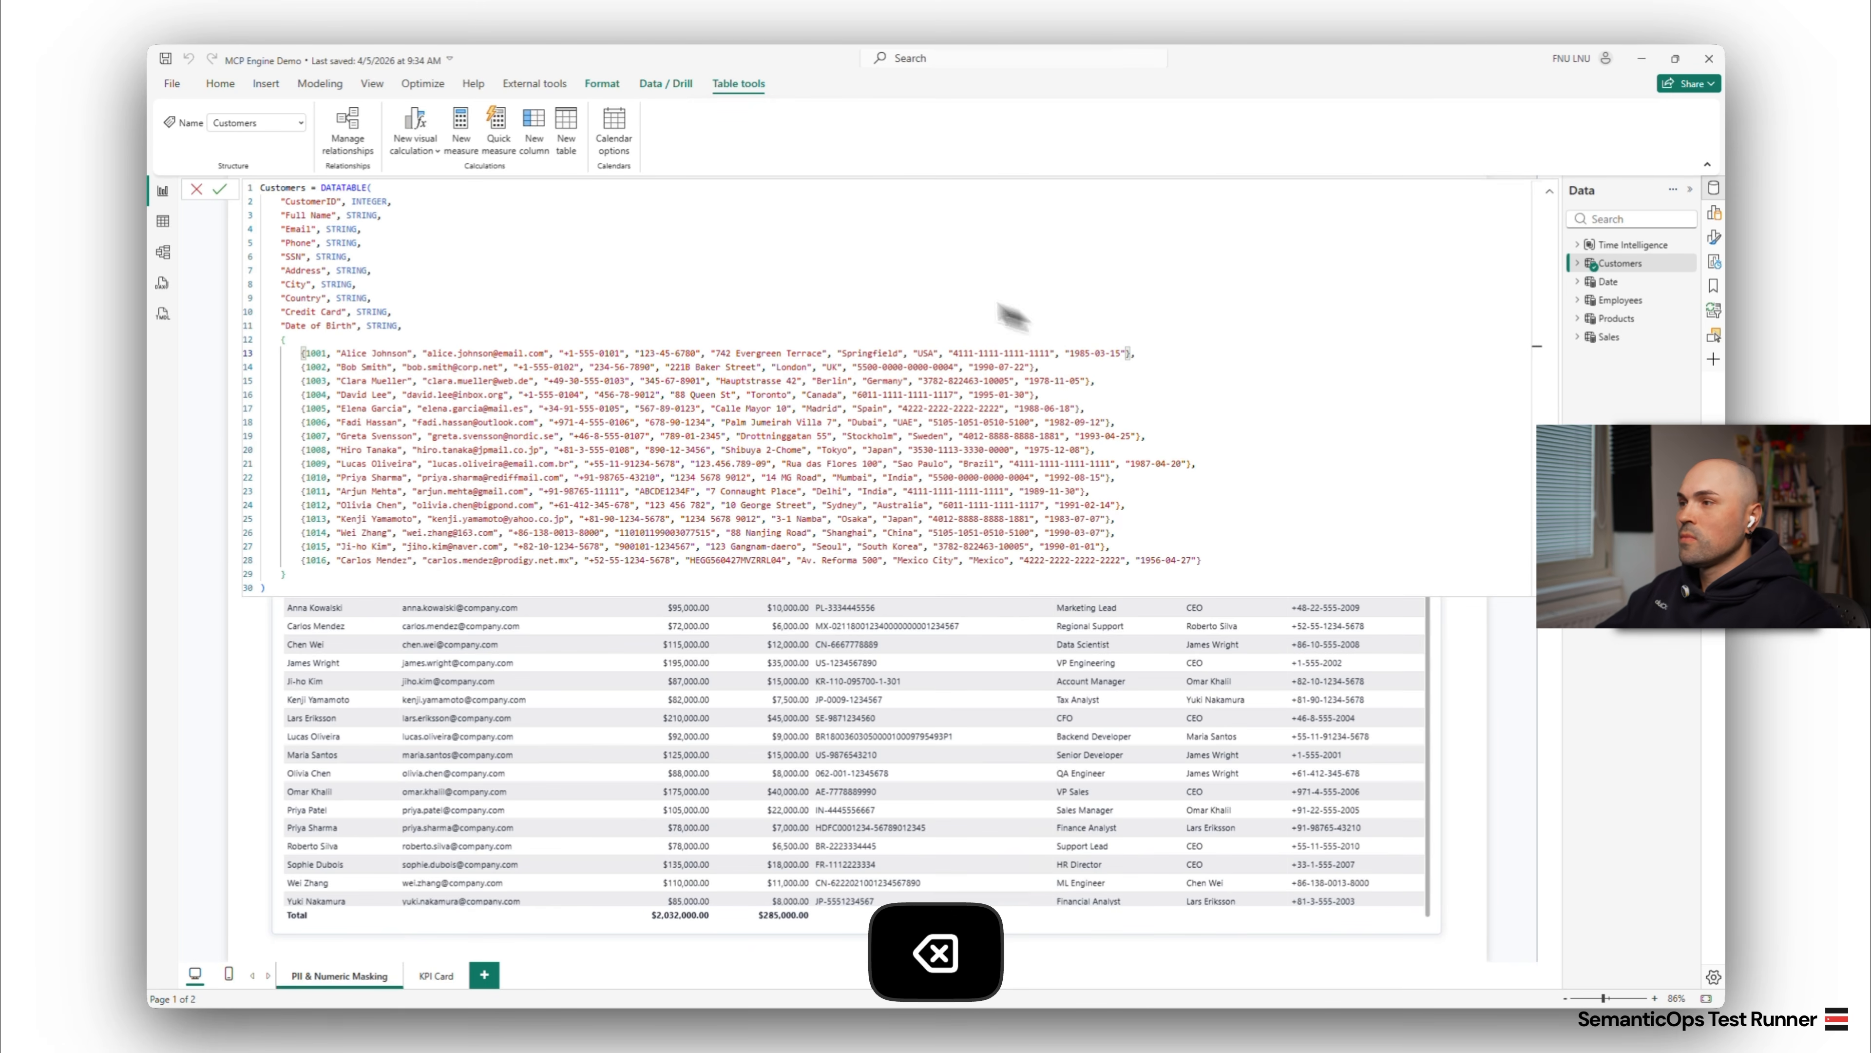
click(220, 189)
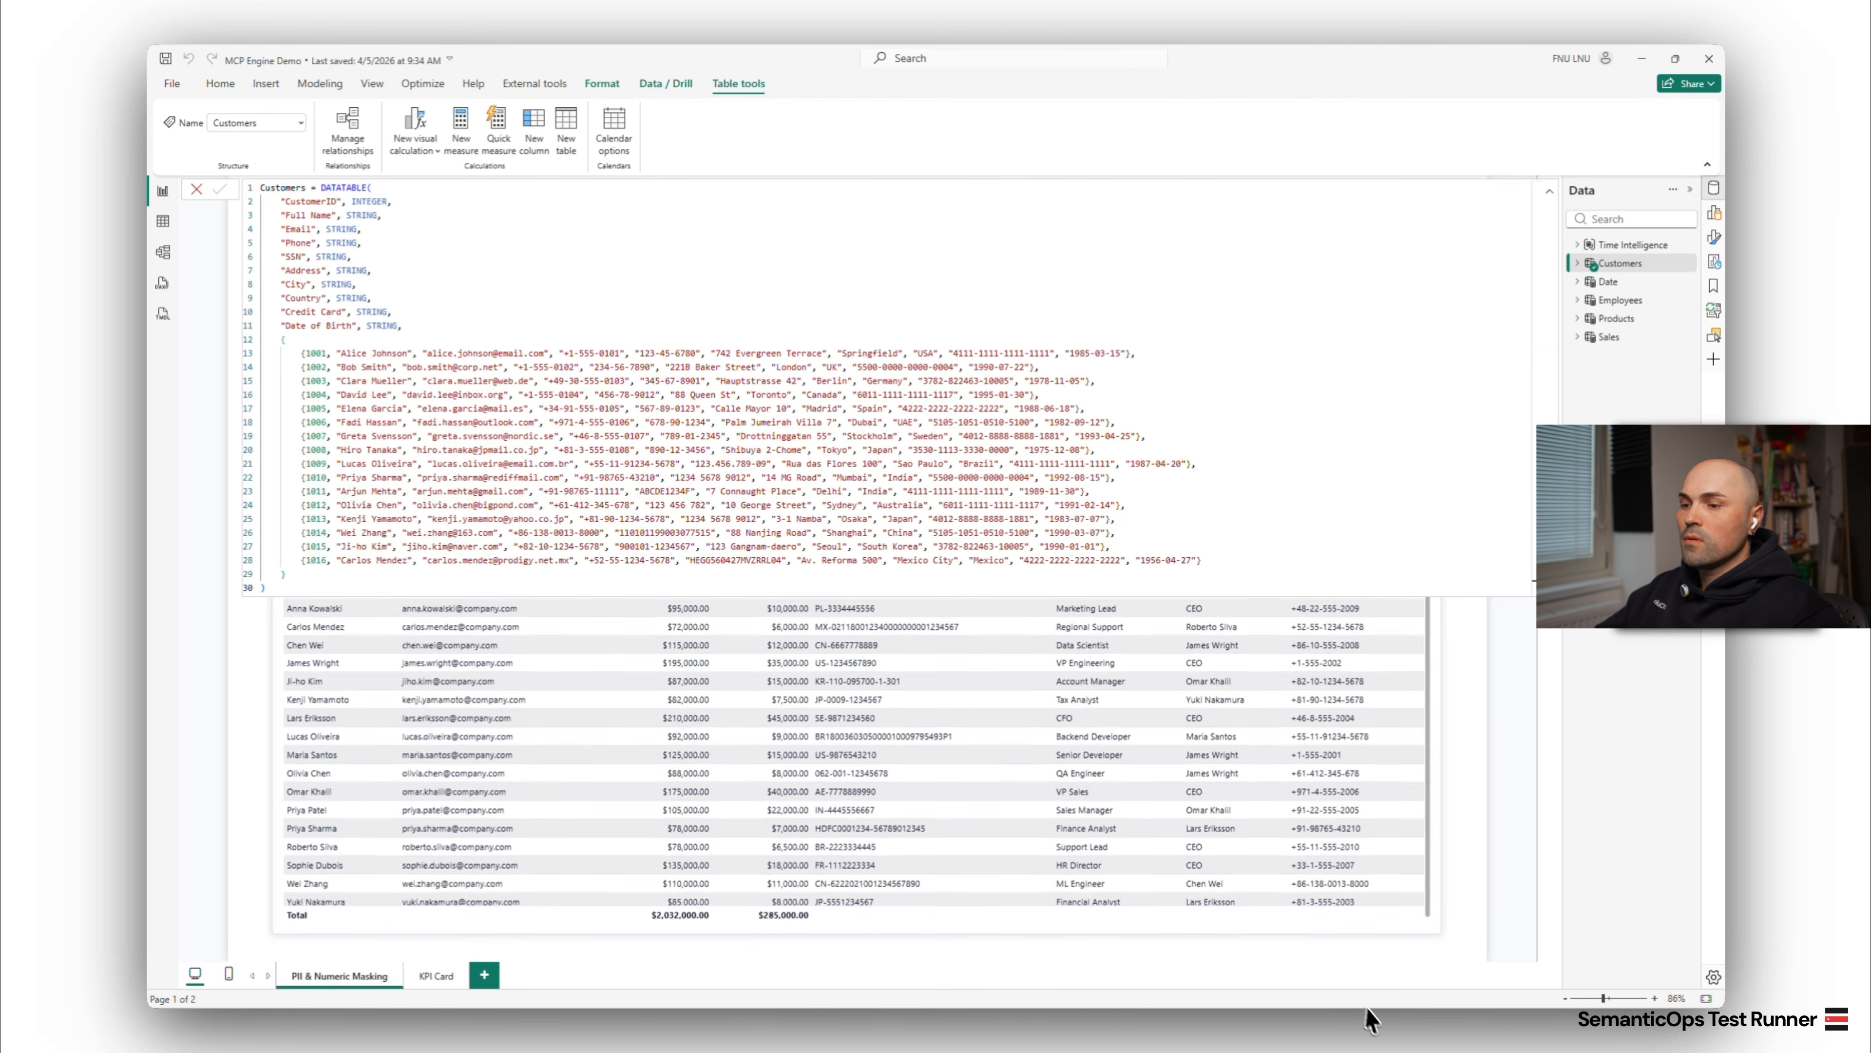
- Return to SemanticOps Test Runner, reload the restored model, and rerun the full set of tests
click(1378, 1027)
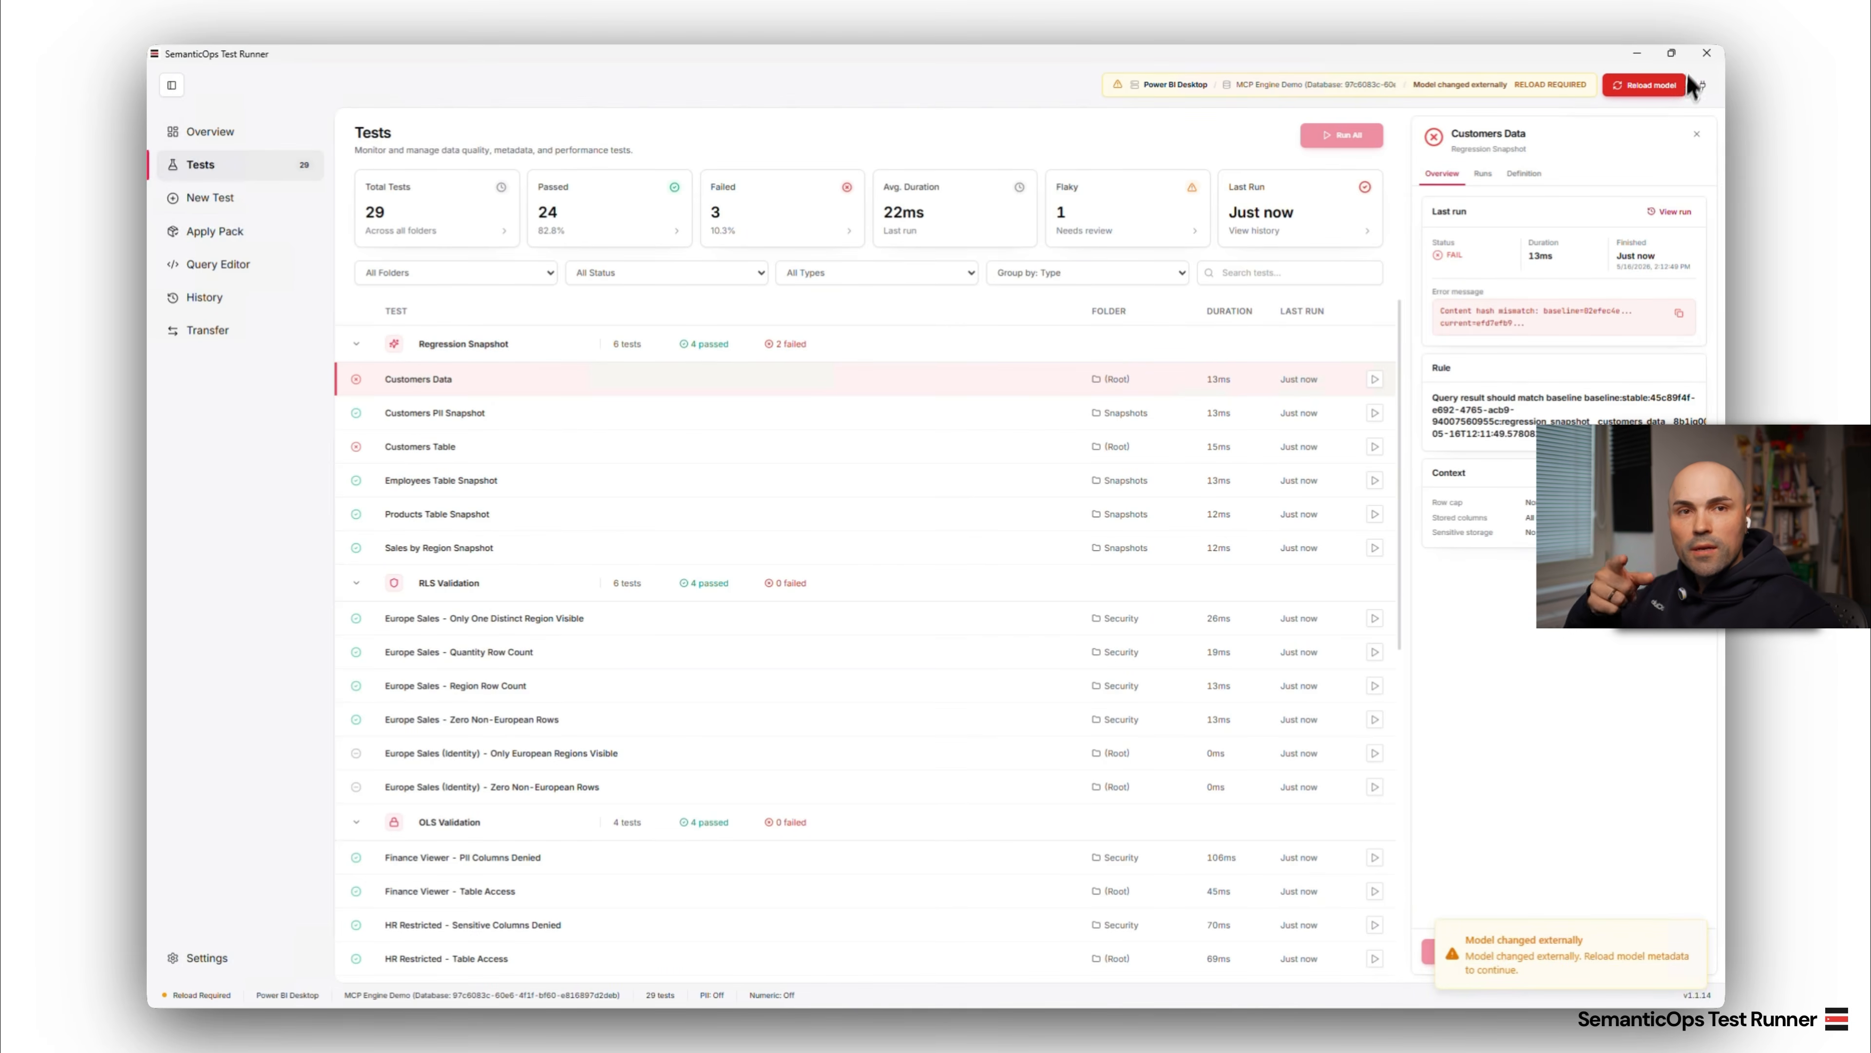
click(1664, 83)
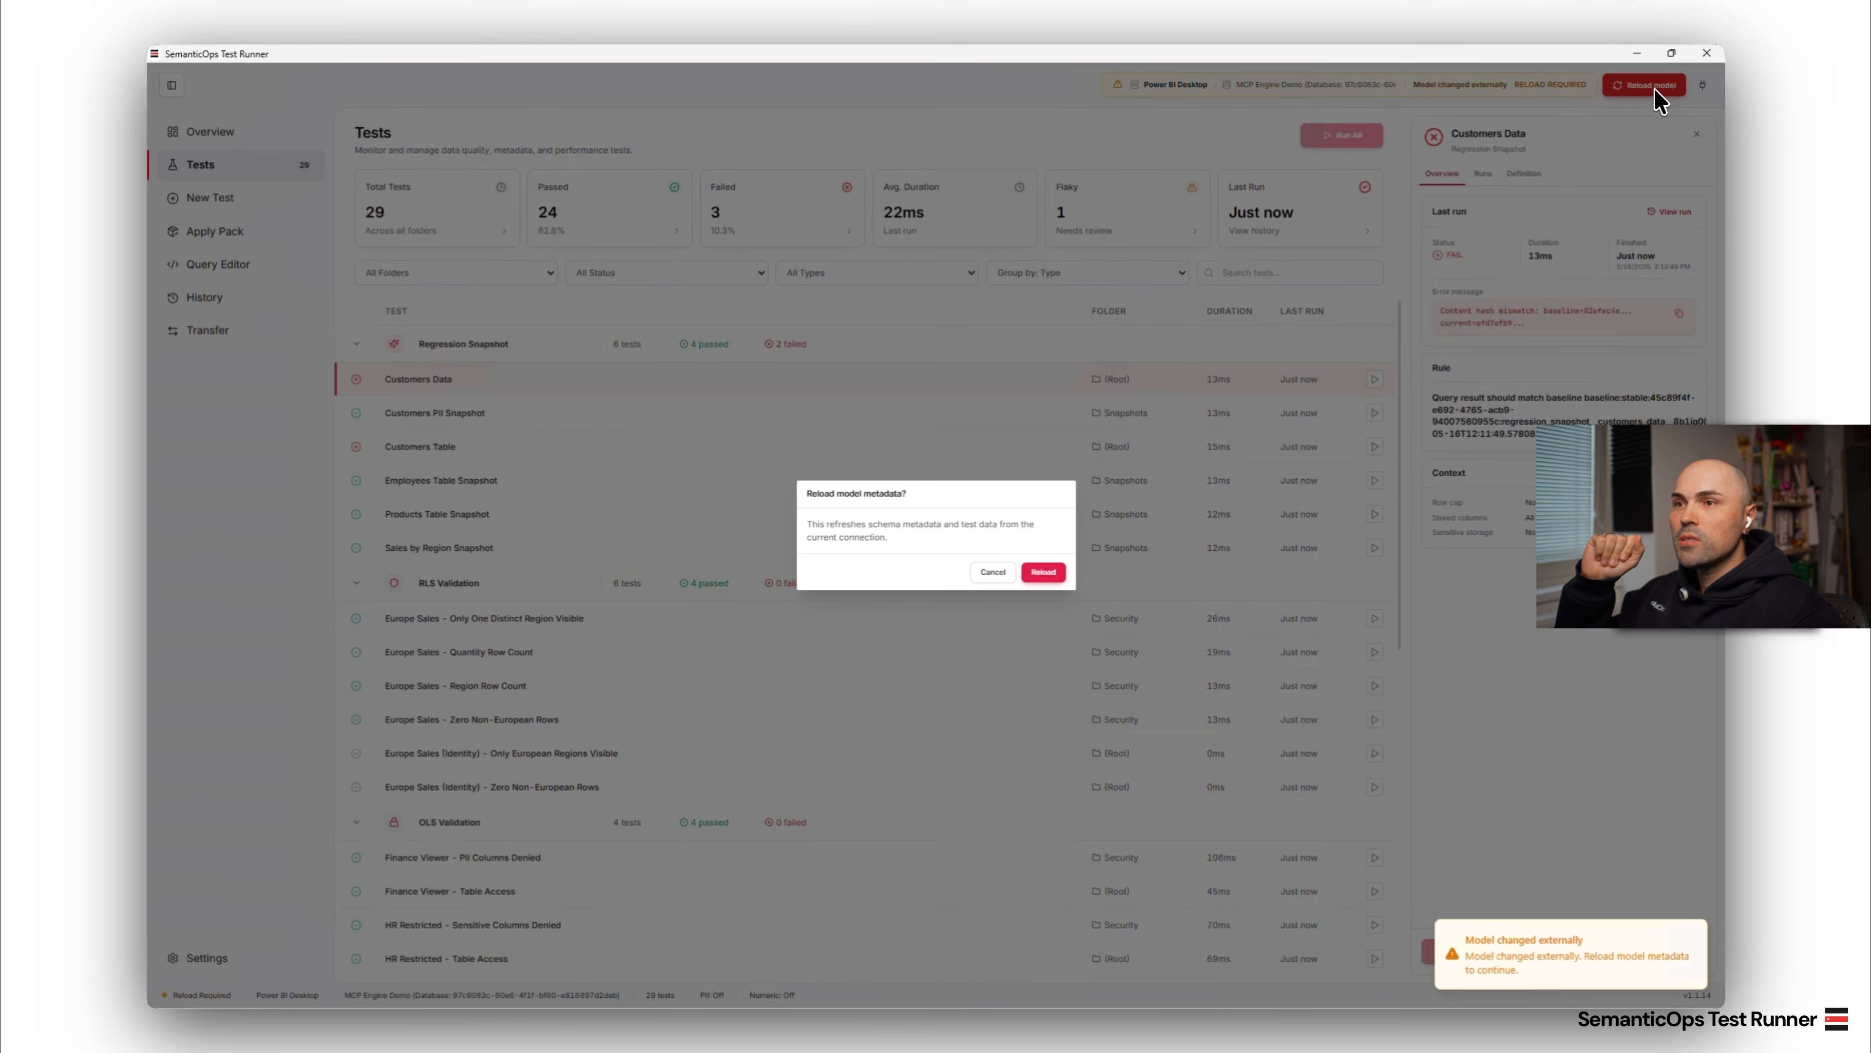
click(1044, 572)
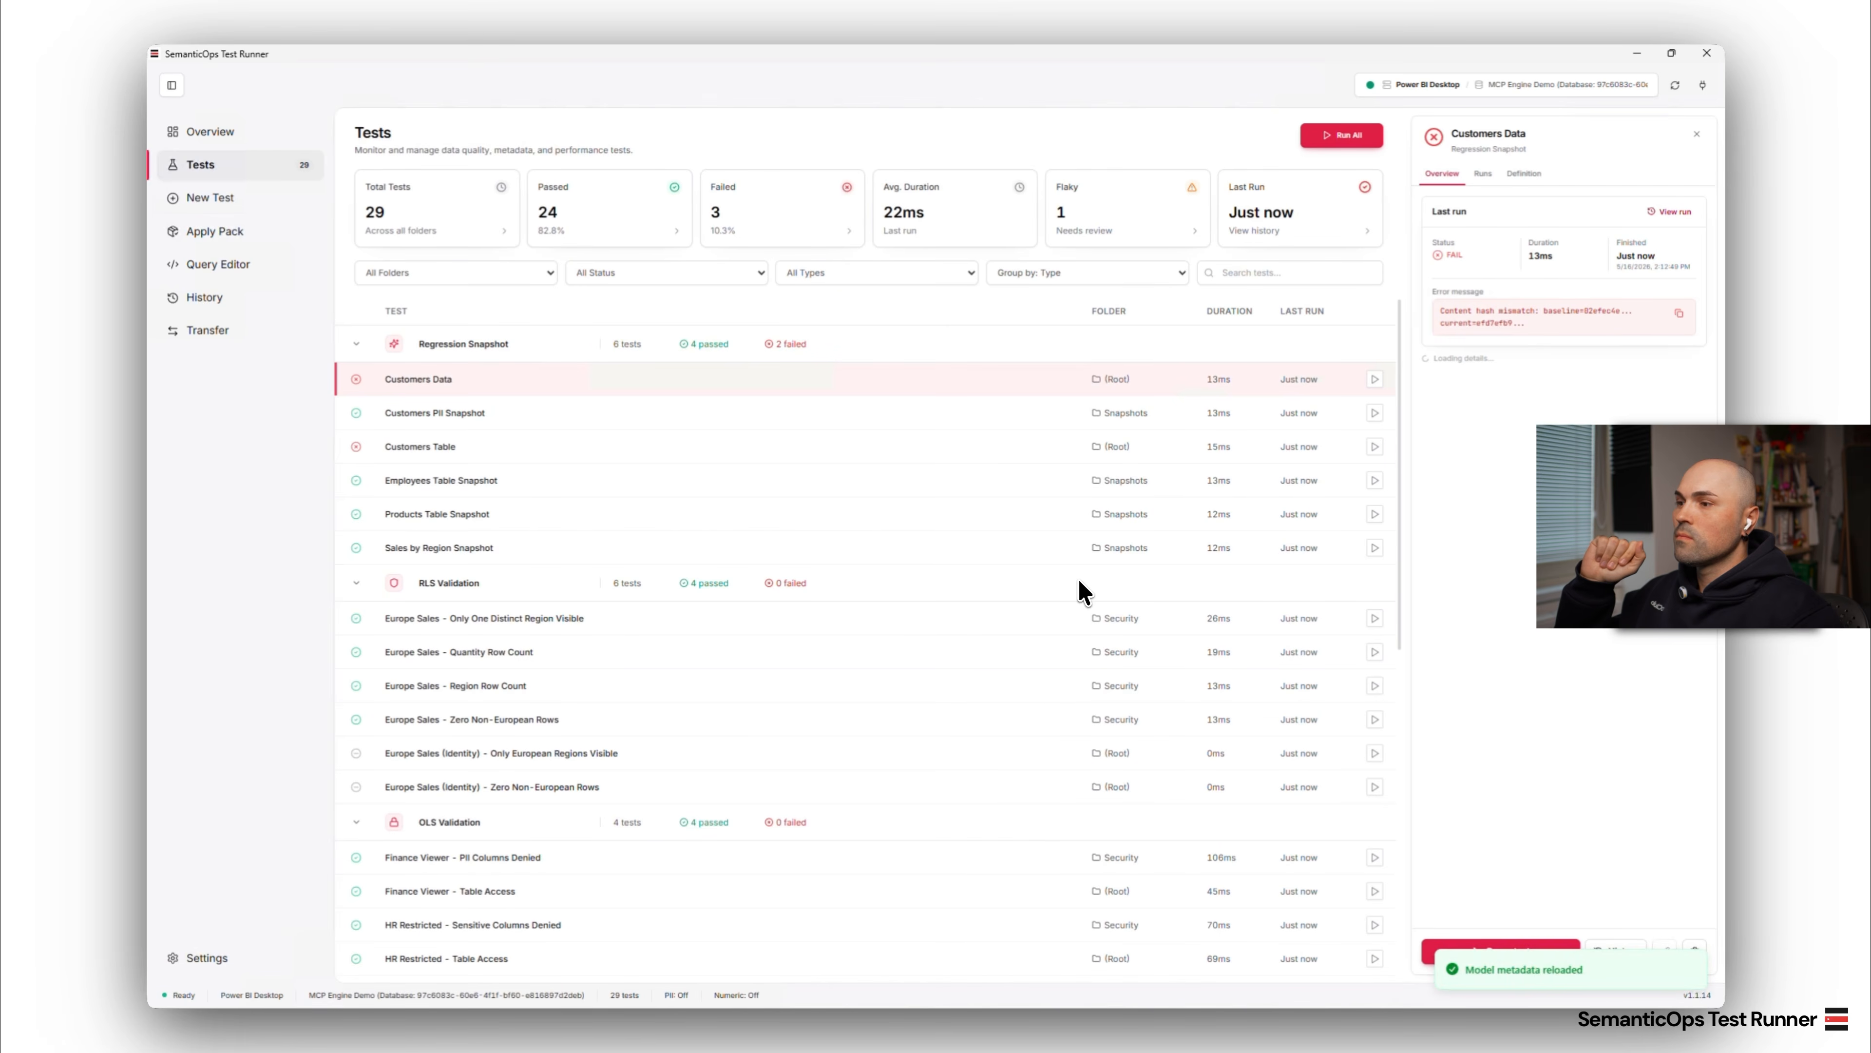
click(1337, 135)
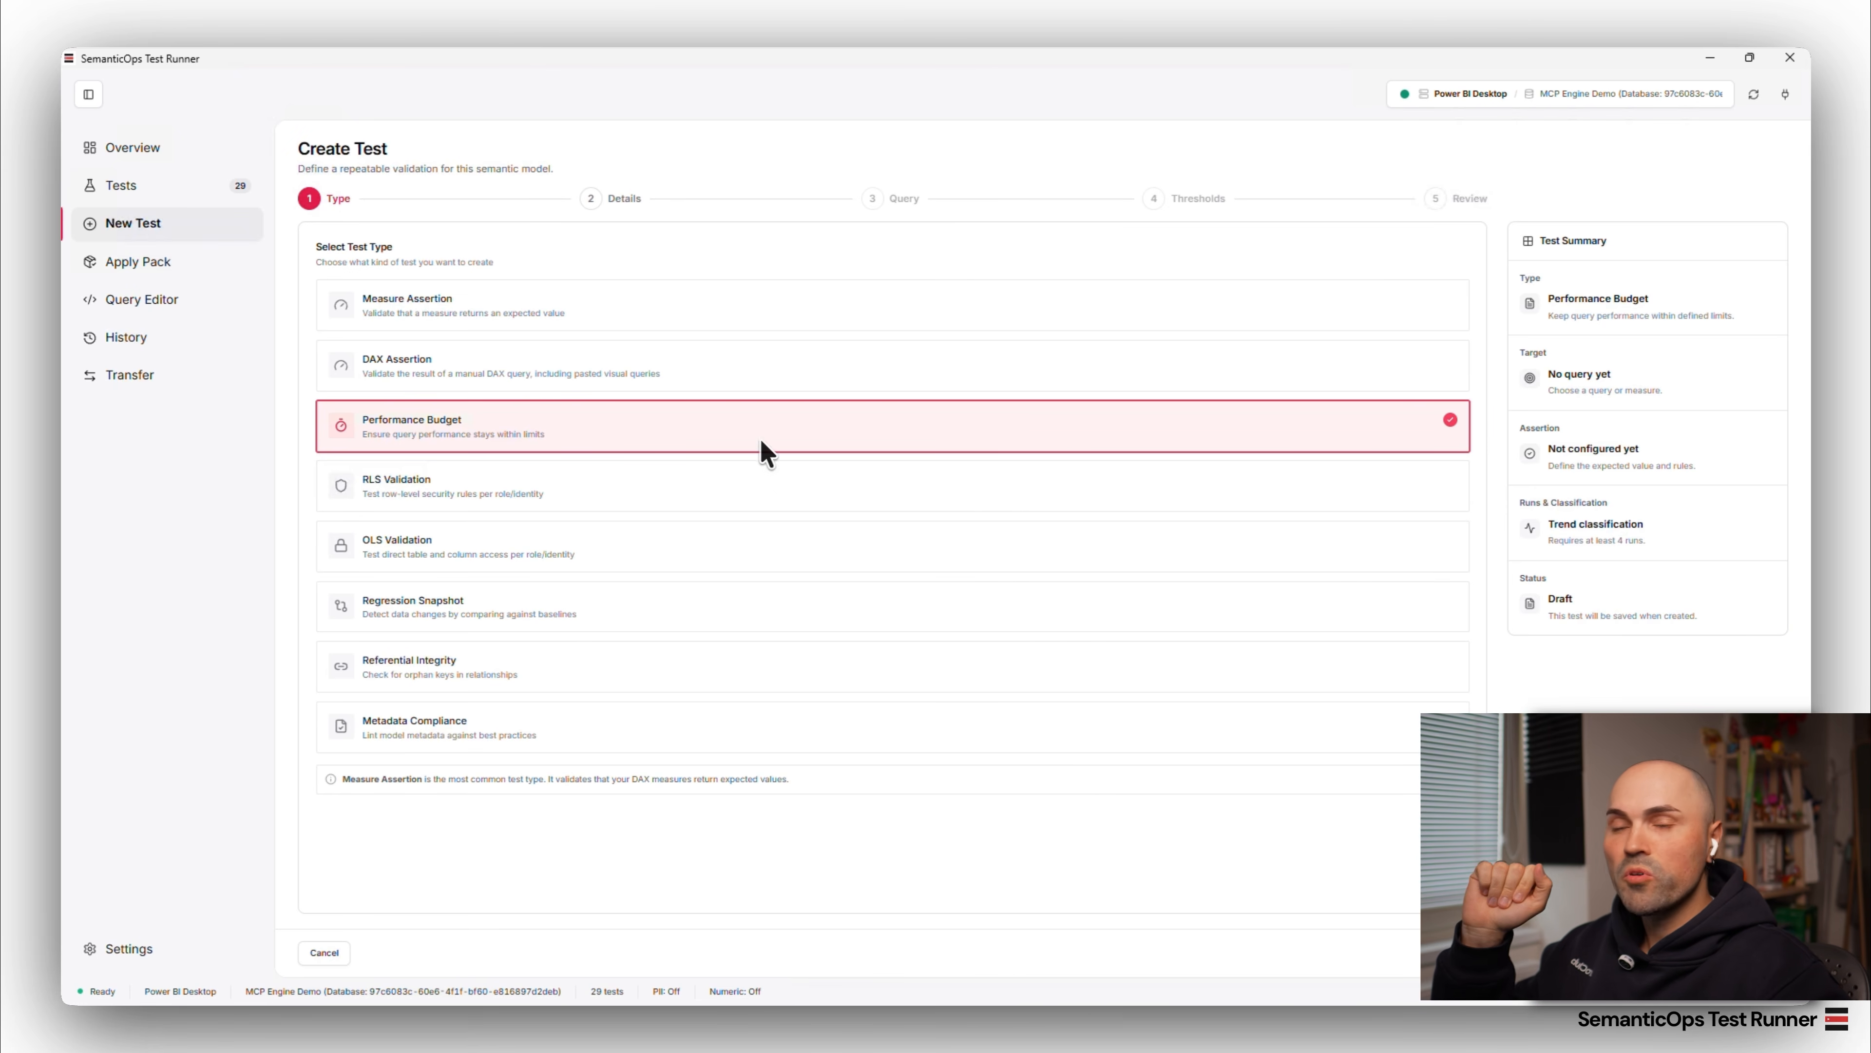
- Continue with a new Performance Budget test and name it 123
key(Return)
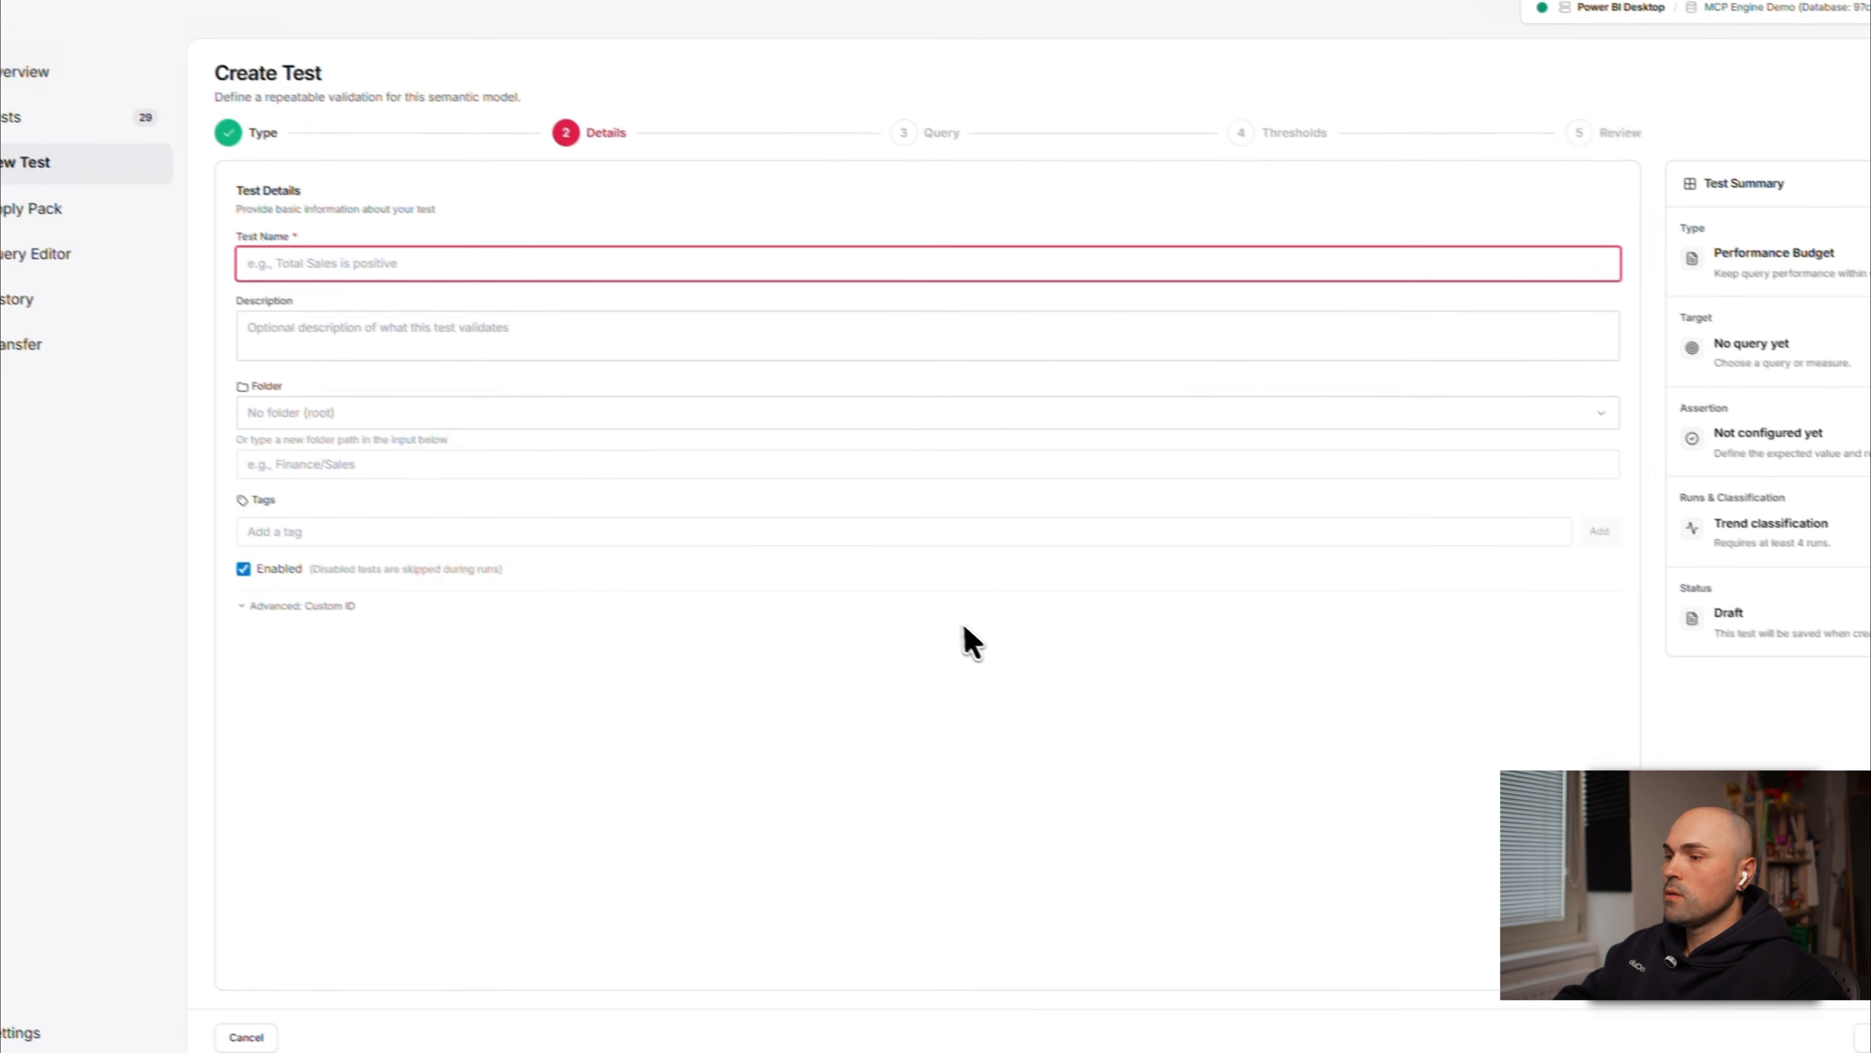
text(Te)
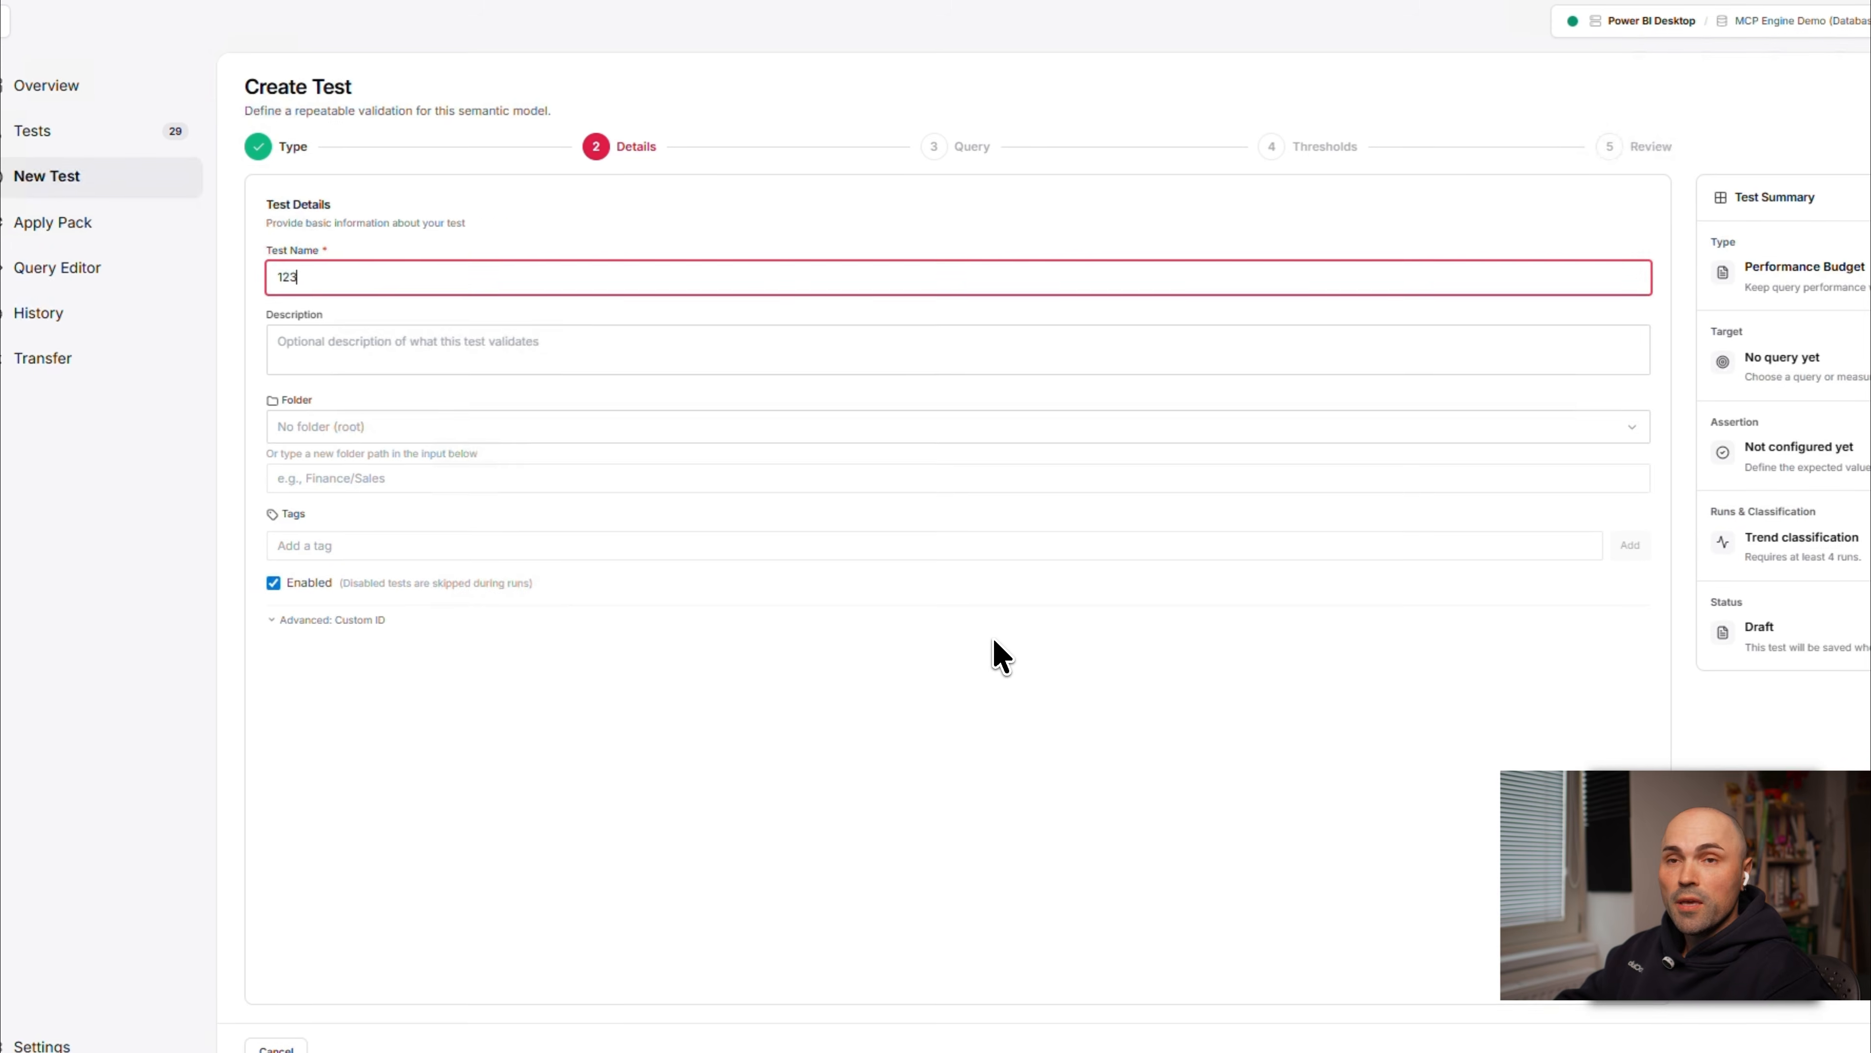
key(Return)
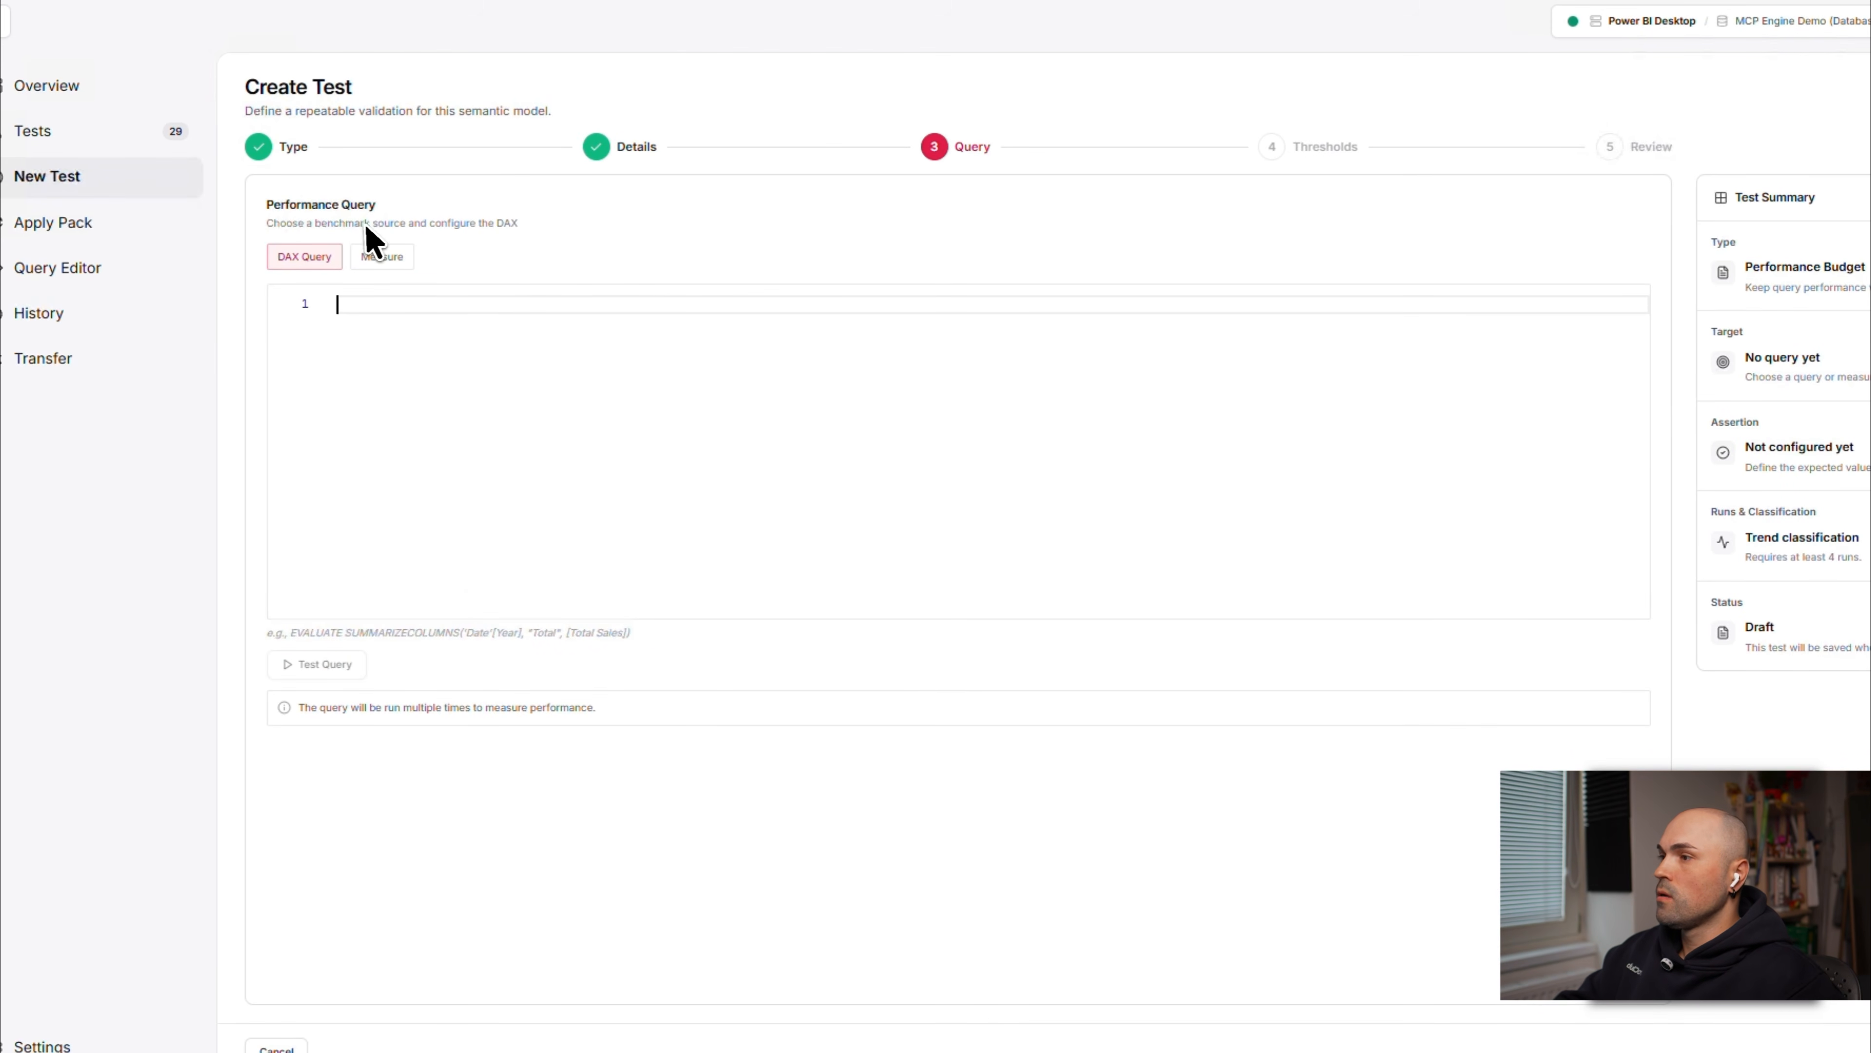
- Use the Total Revenue measure as the performance benchmark source and continue to the thresholds
click(383, 260)
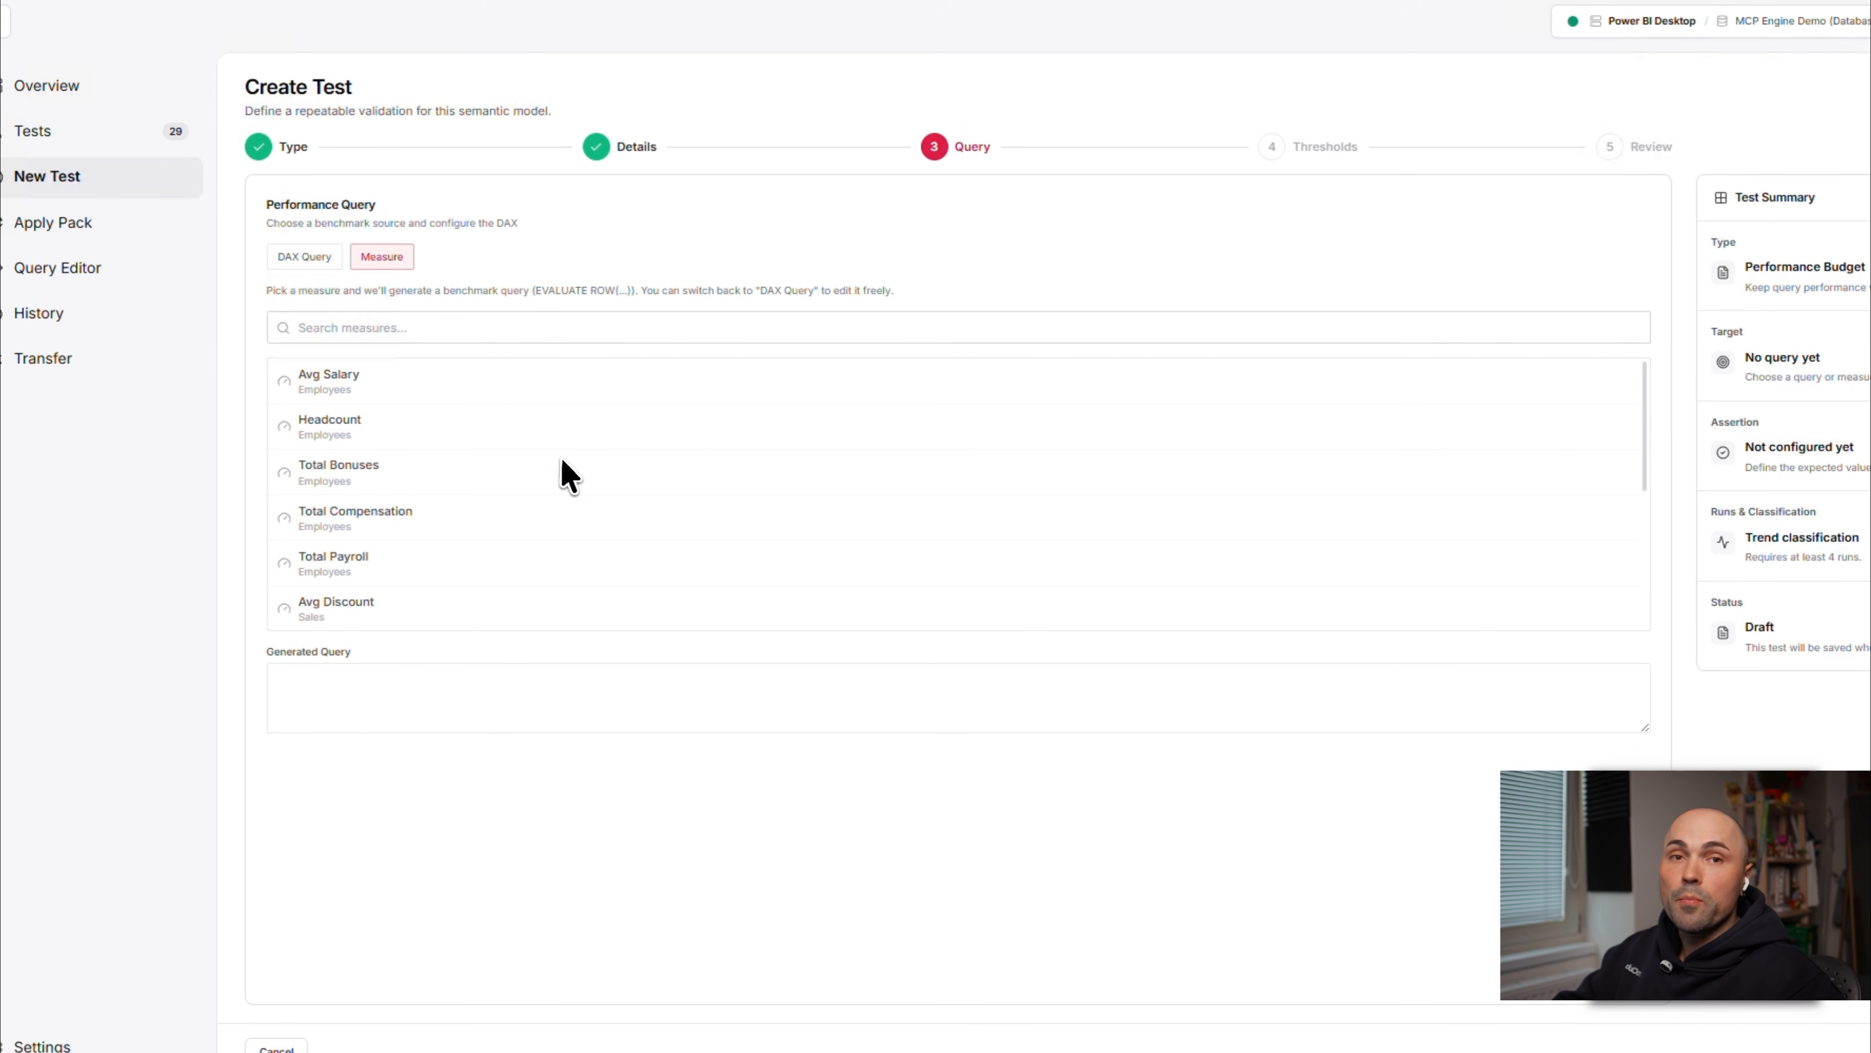
scroll(548, 583, down, 2)
scroll(524, 601, down, 2)
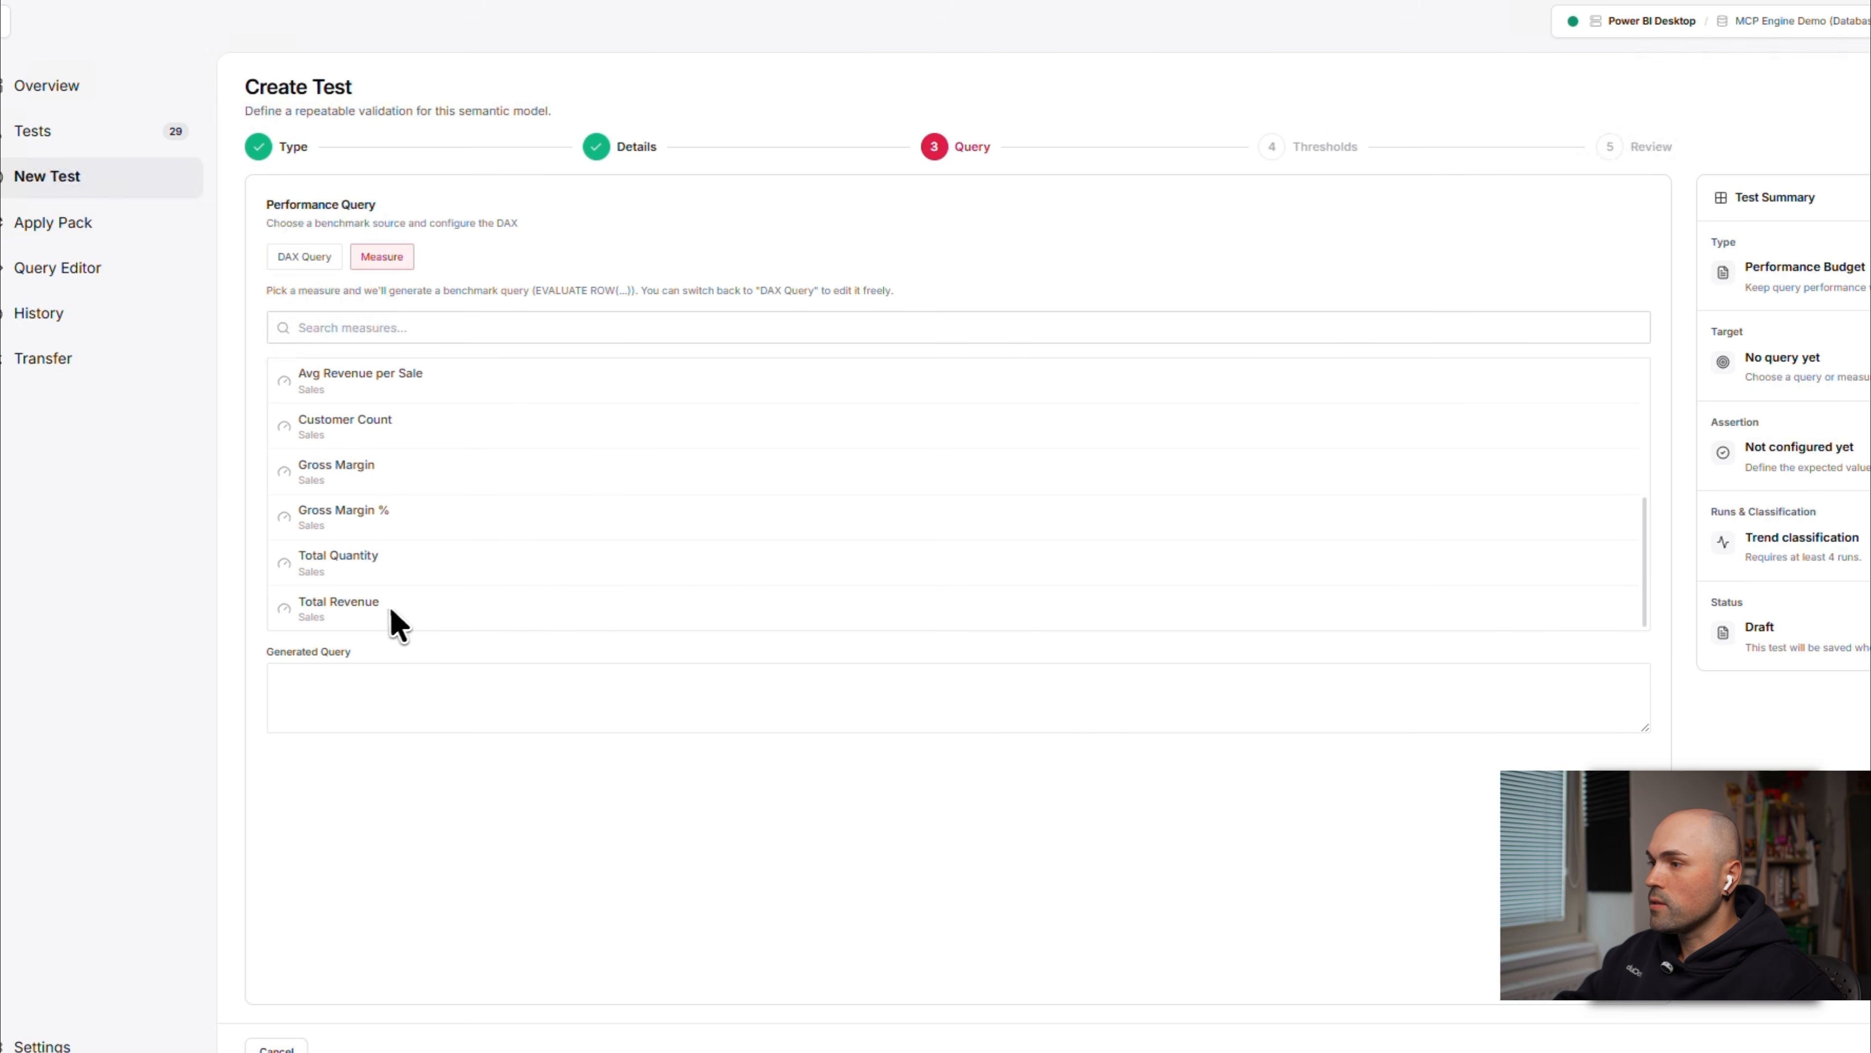
click(390, 625)
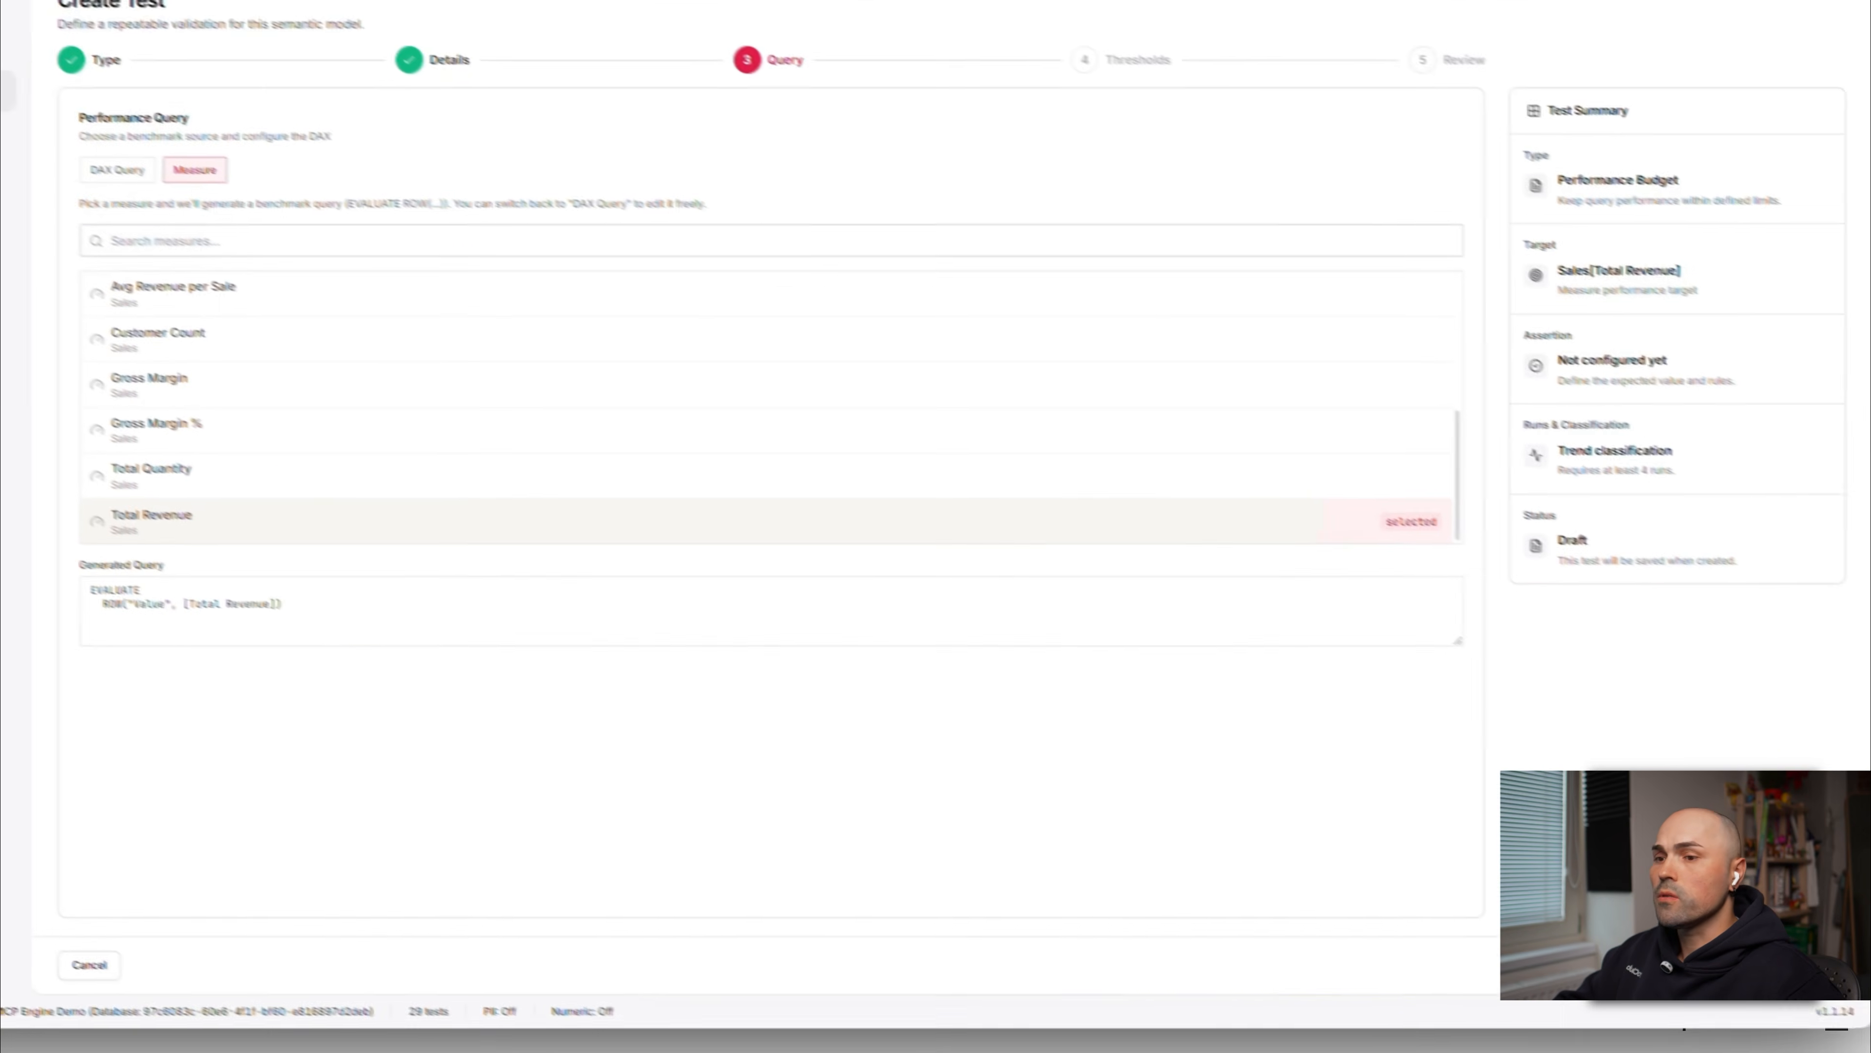
click(1812, 1047)
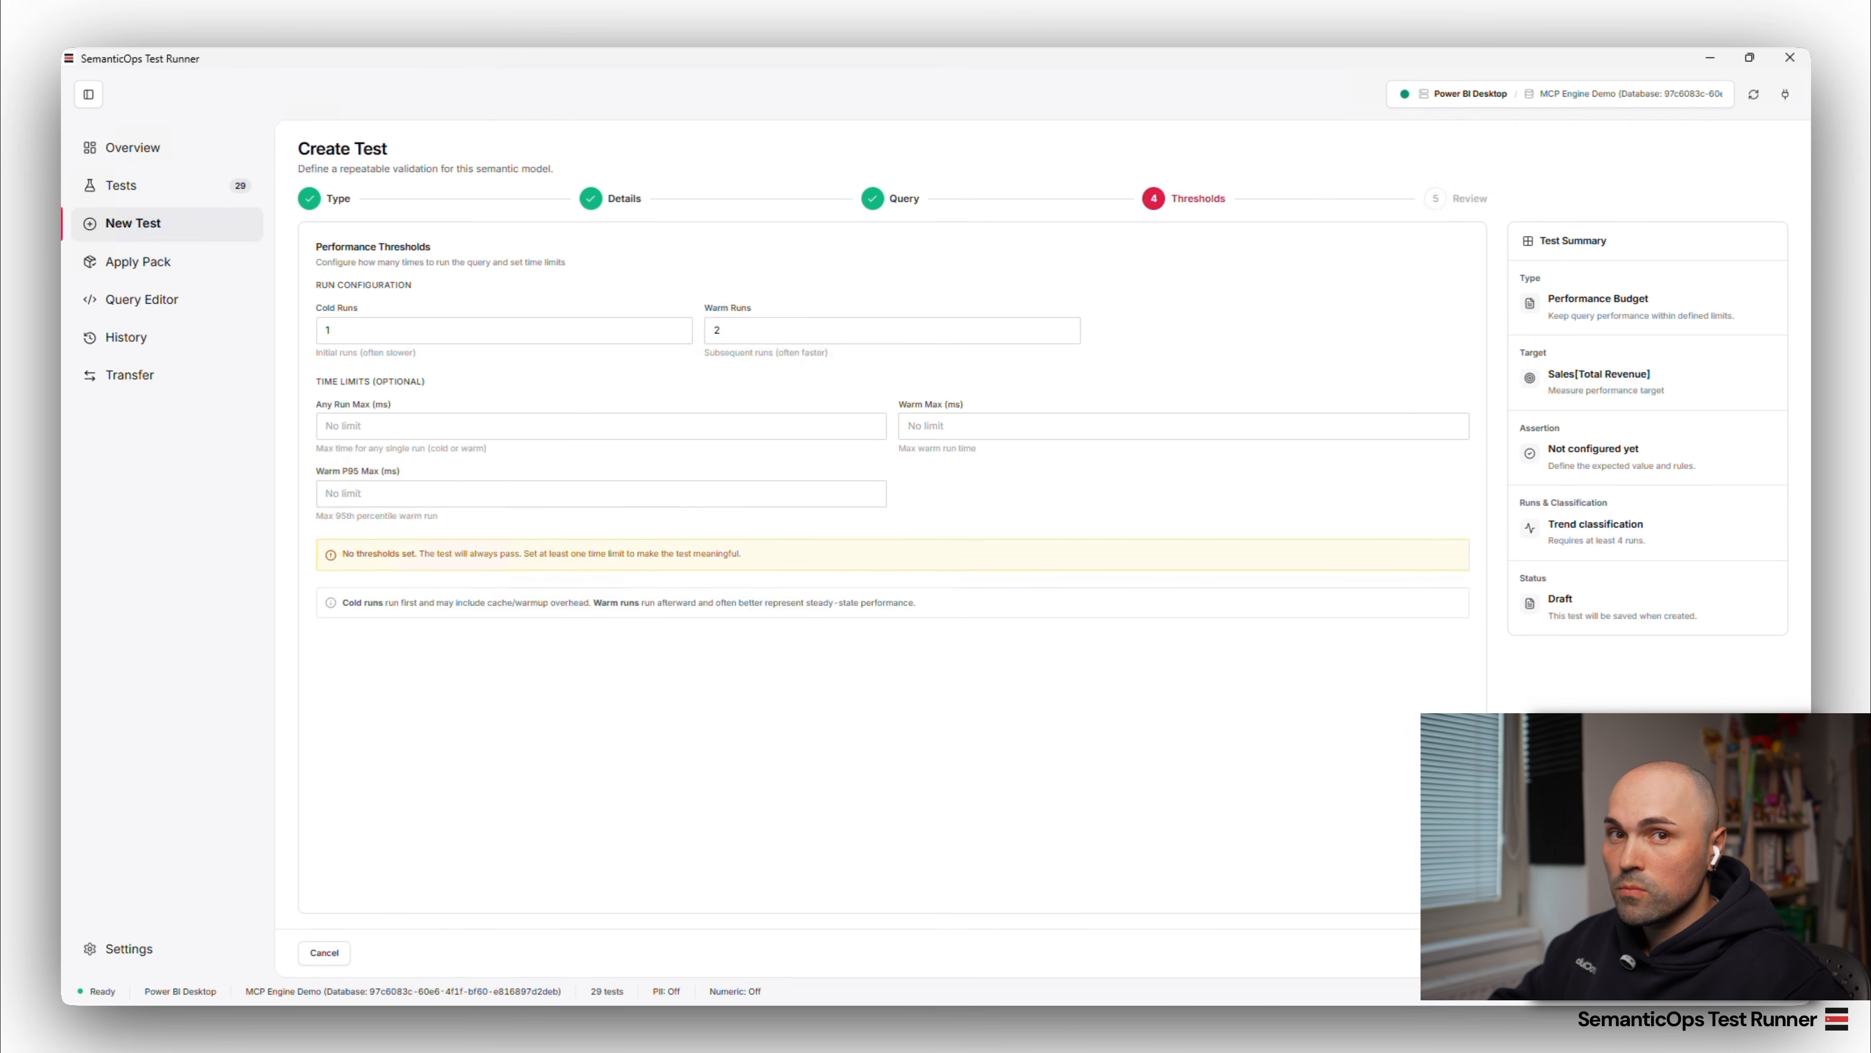
- Set the Any Run Max, Warm P95 Max and Warm Max limits to 5 ms each and create the test
click(542, 433)
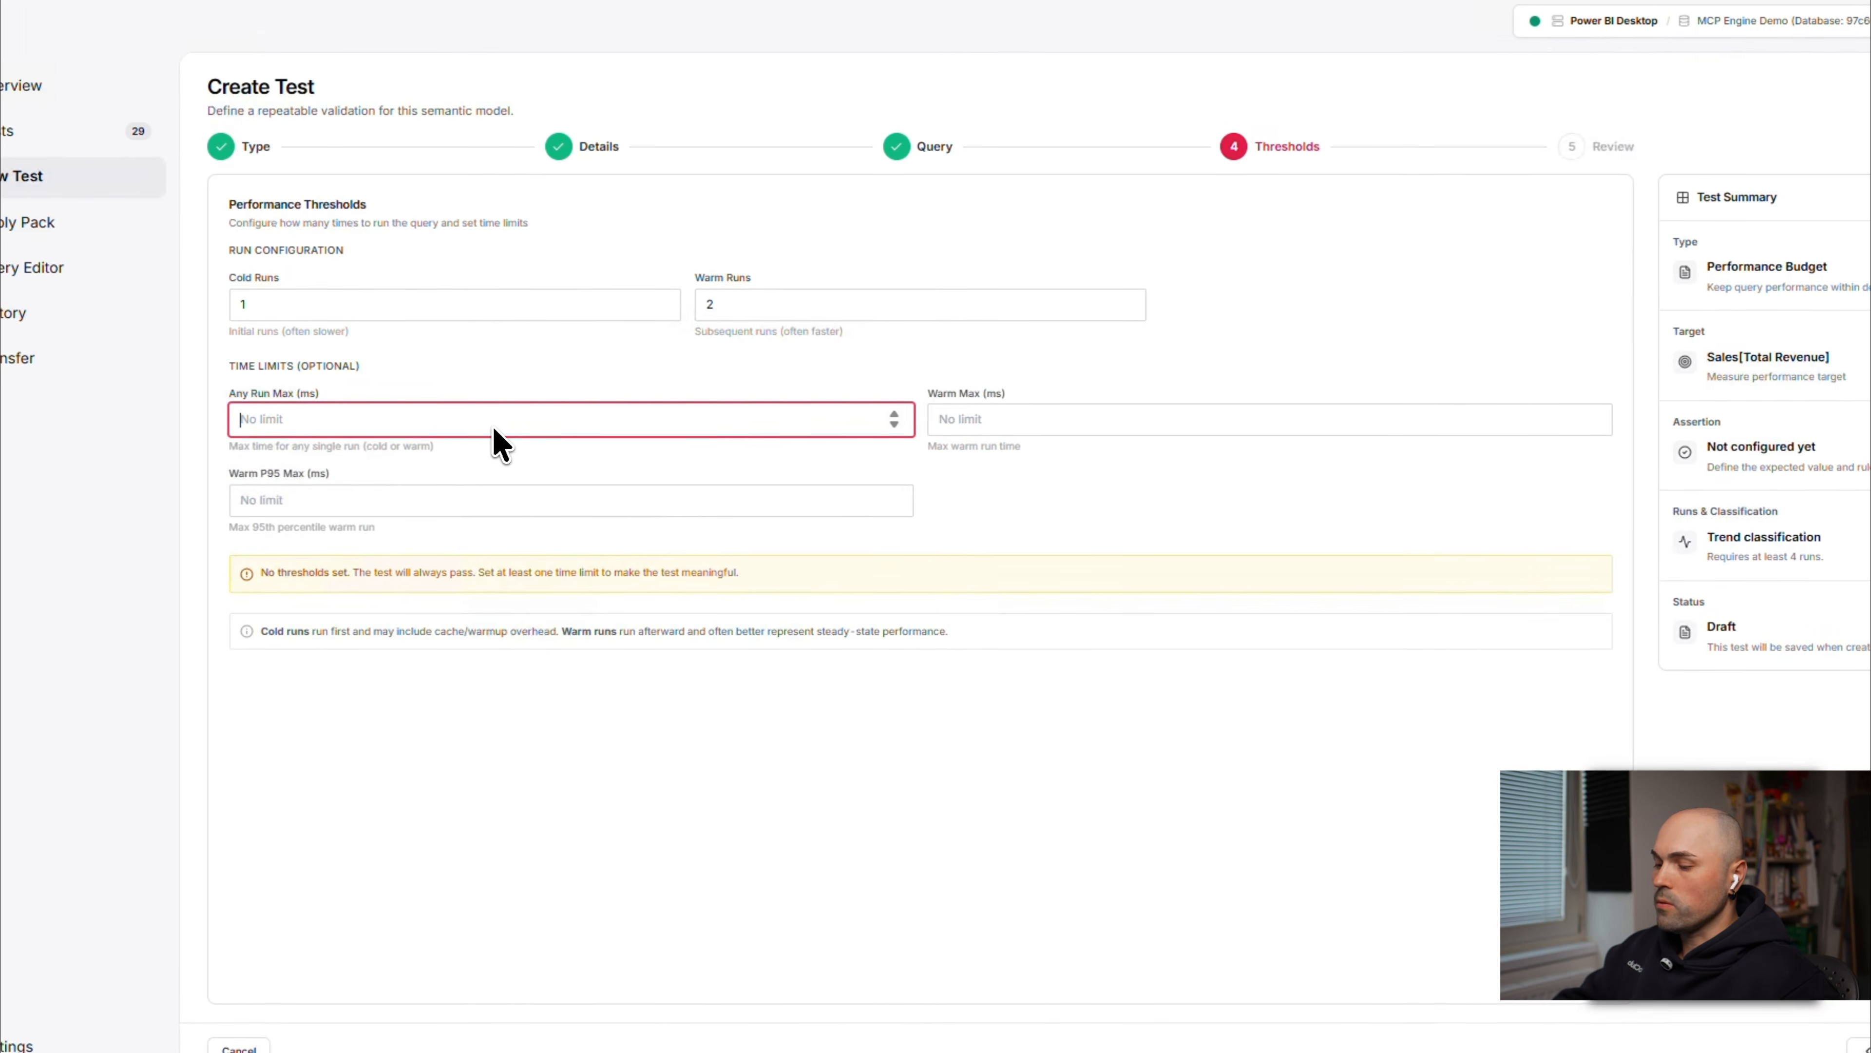
text(5)
click(415, 515)
text(5)
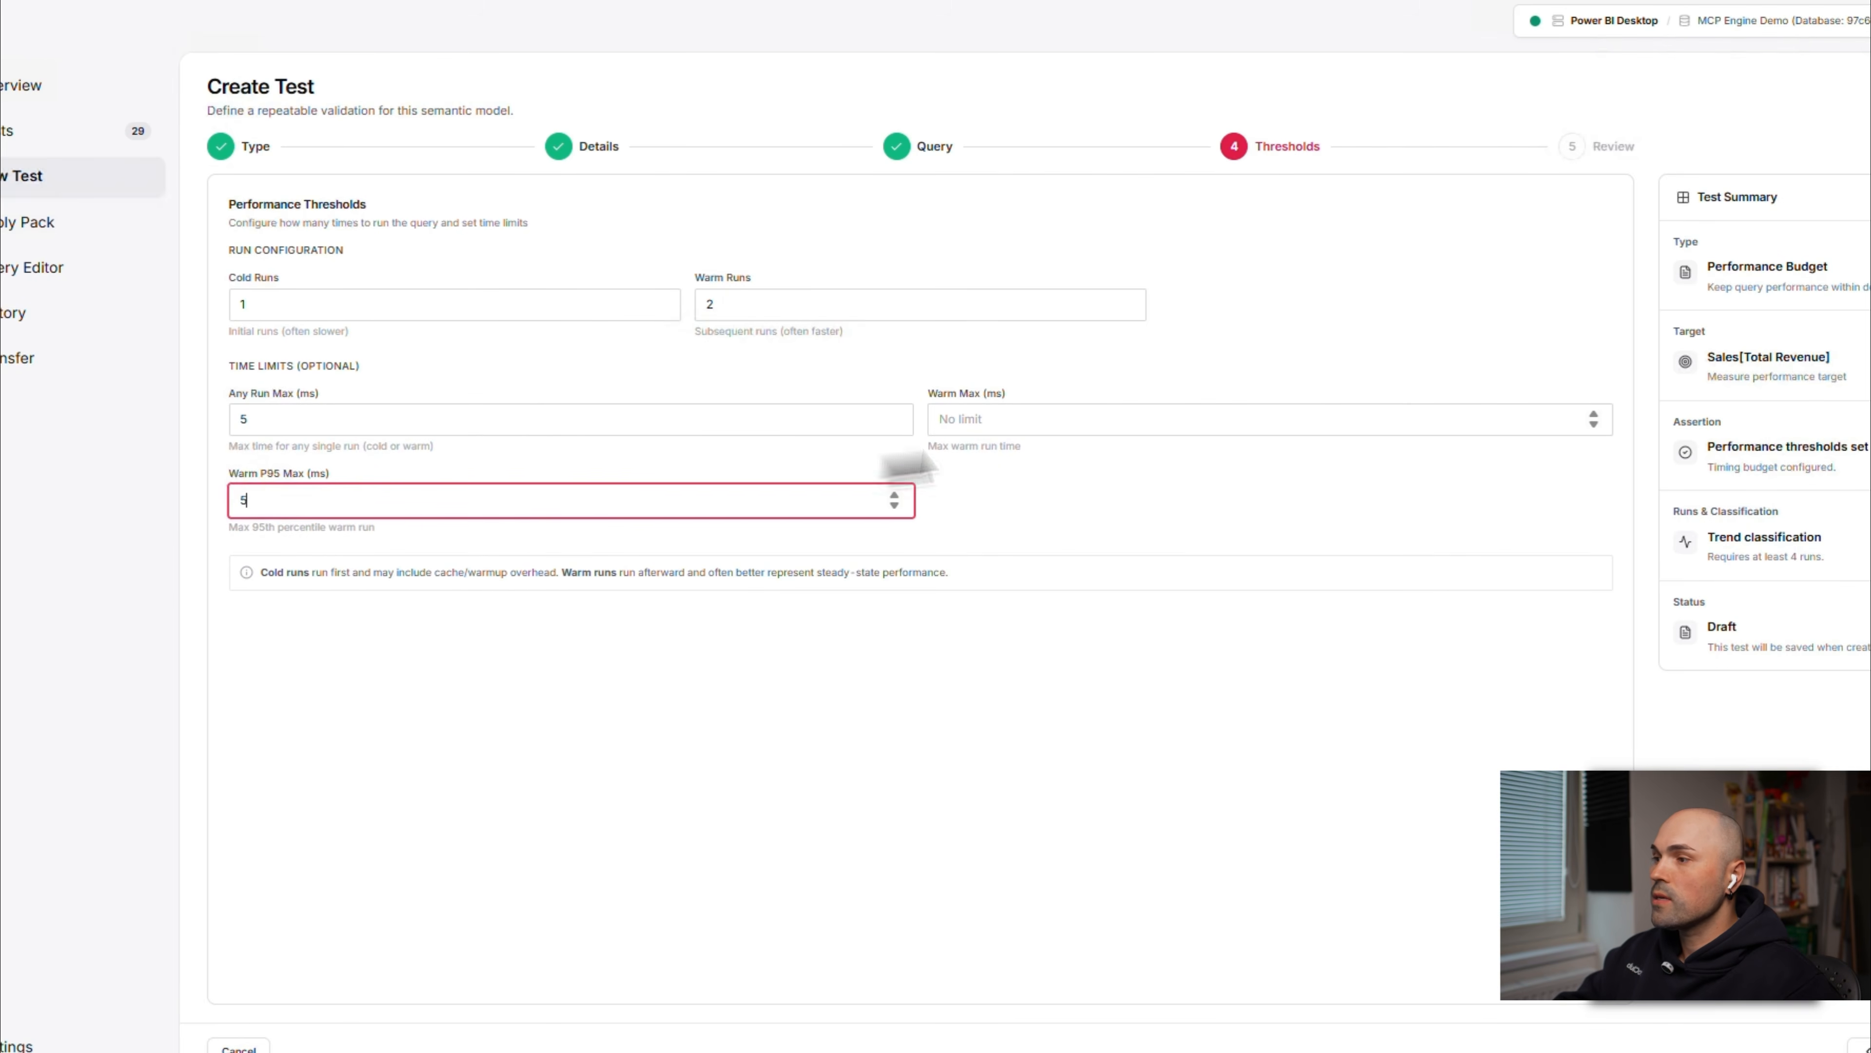
click(1208, 419)
click(1201, 486)
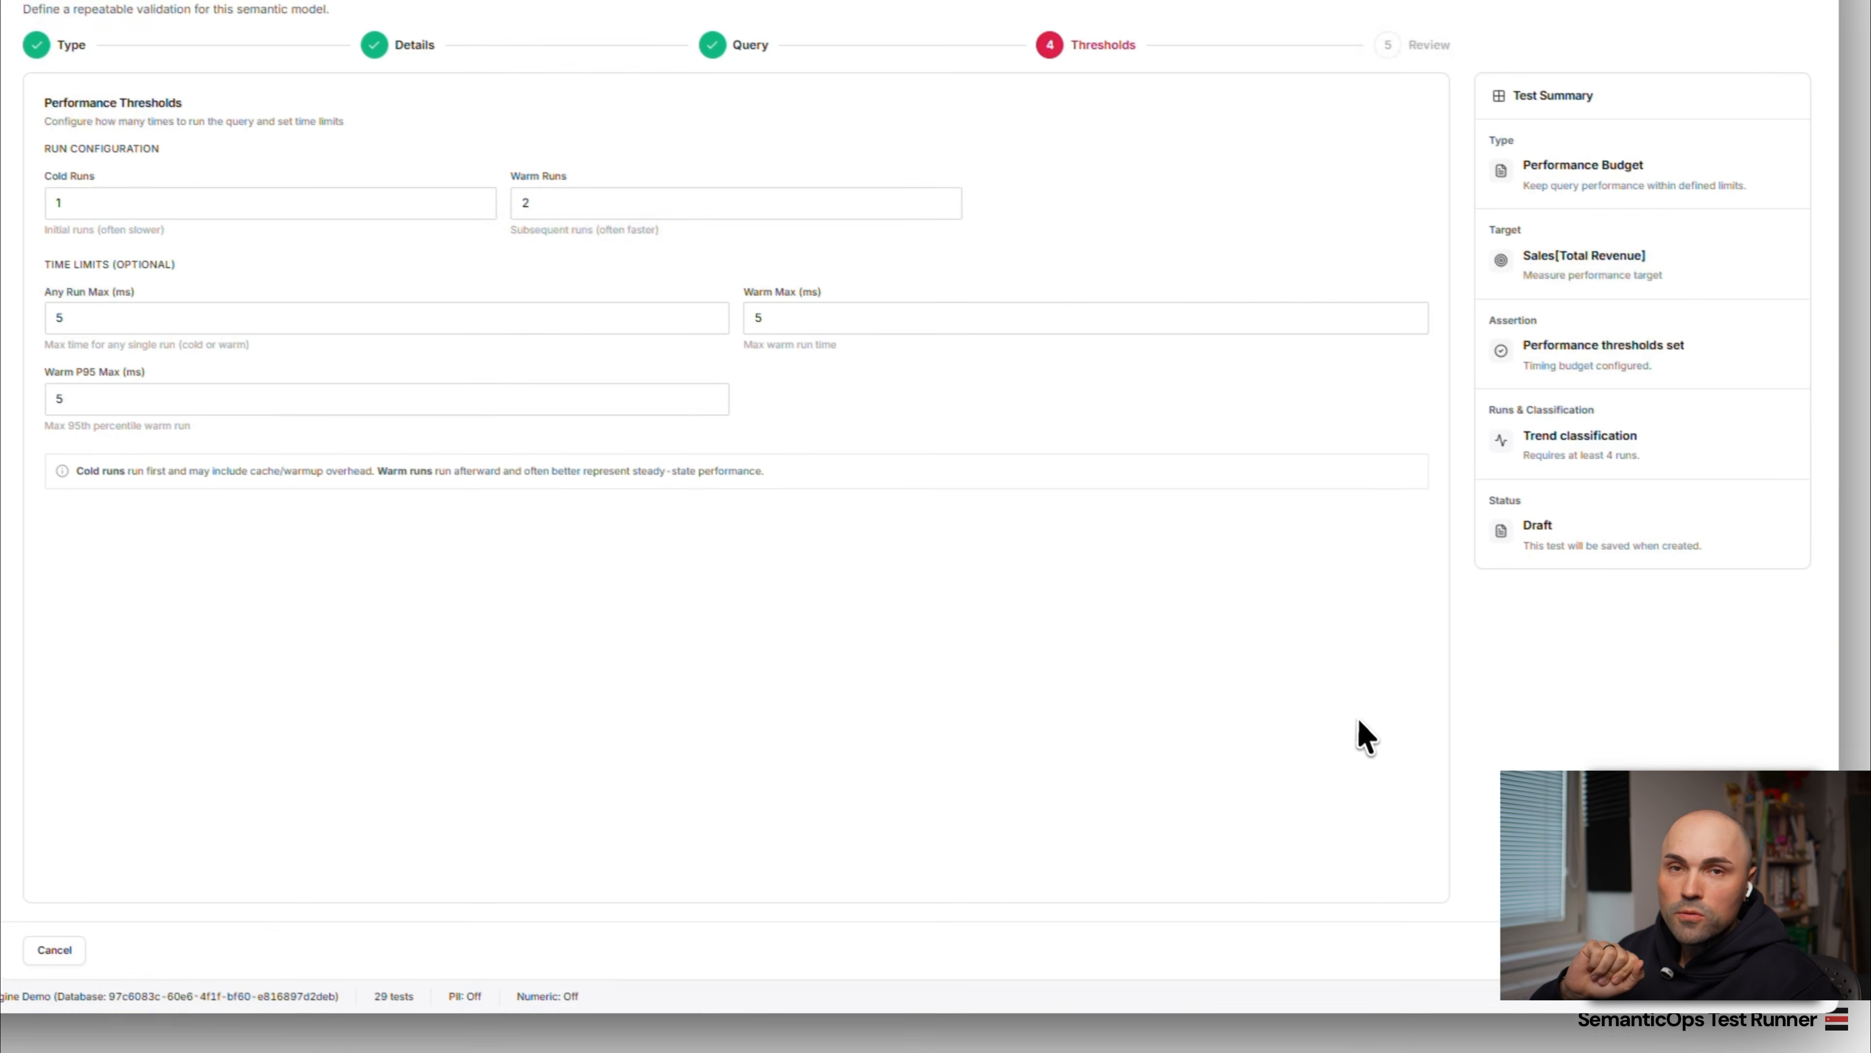
key(Return)
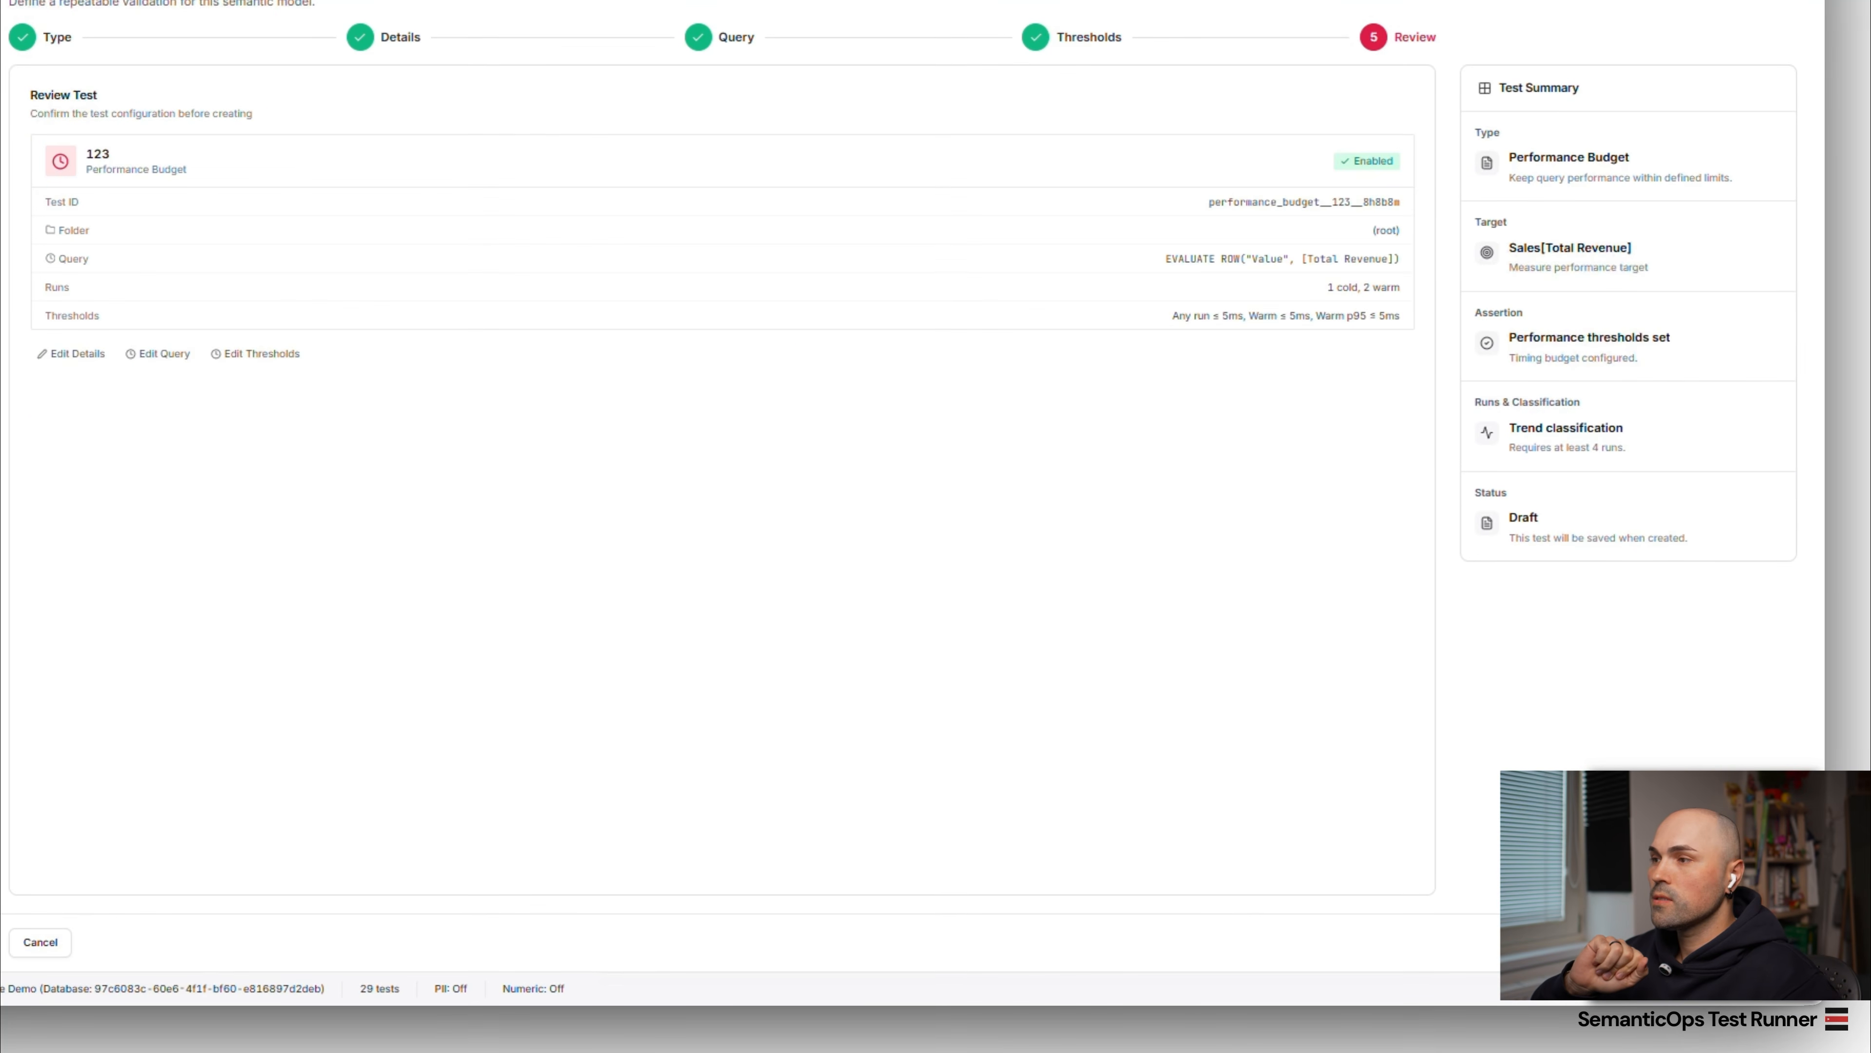
key(Return)
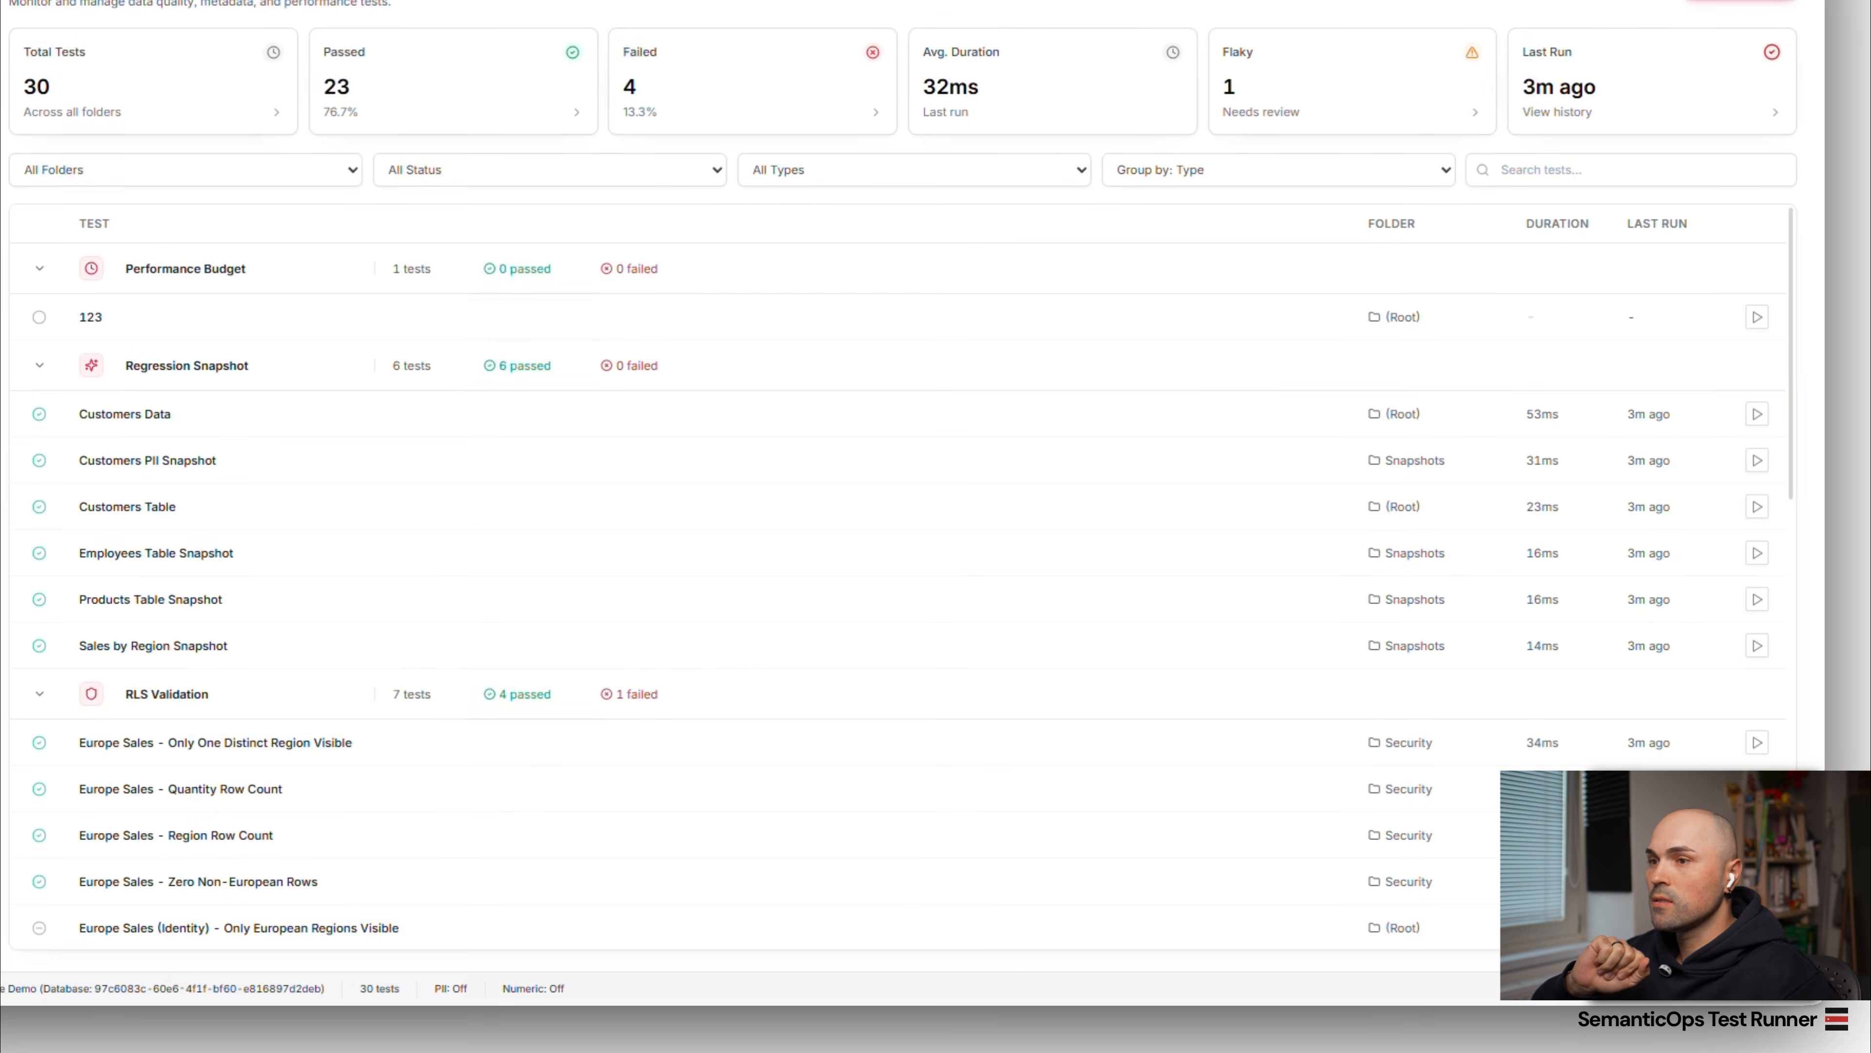
- Open the details of performance test 123 and run all tests with it included
click(250, 317)
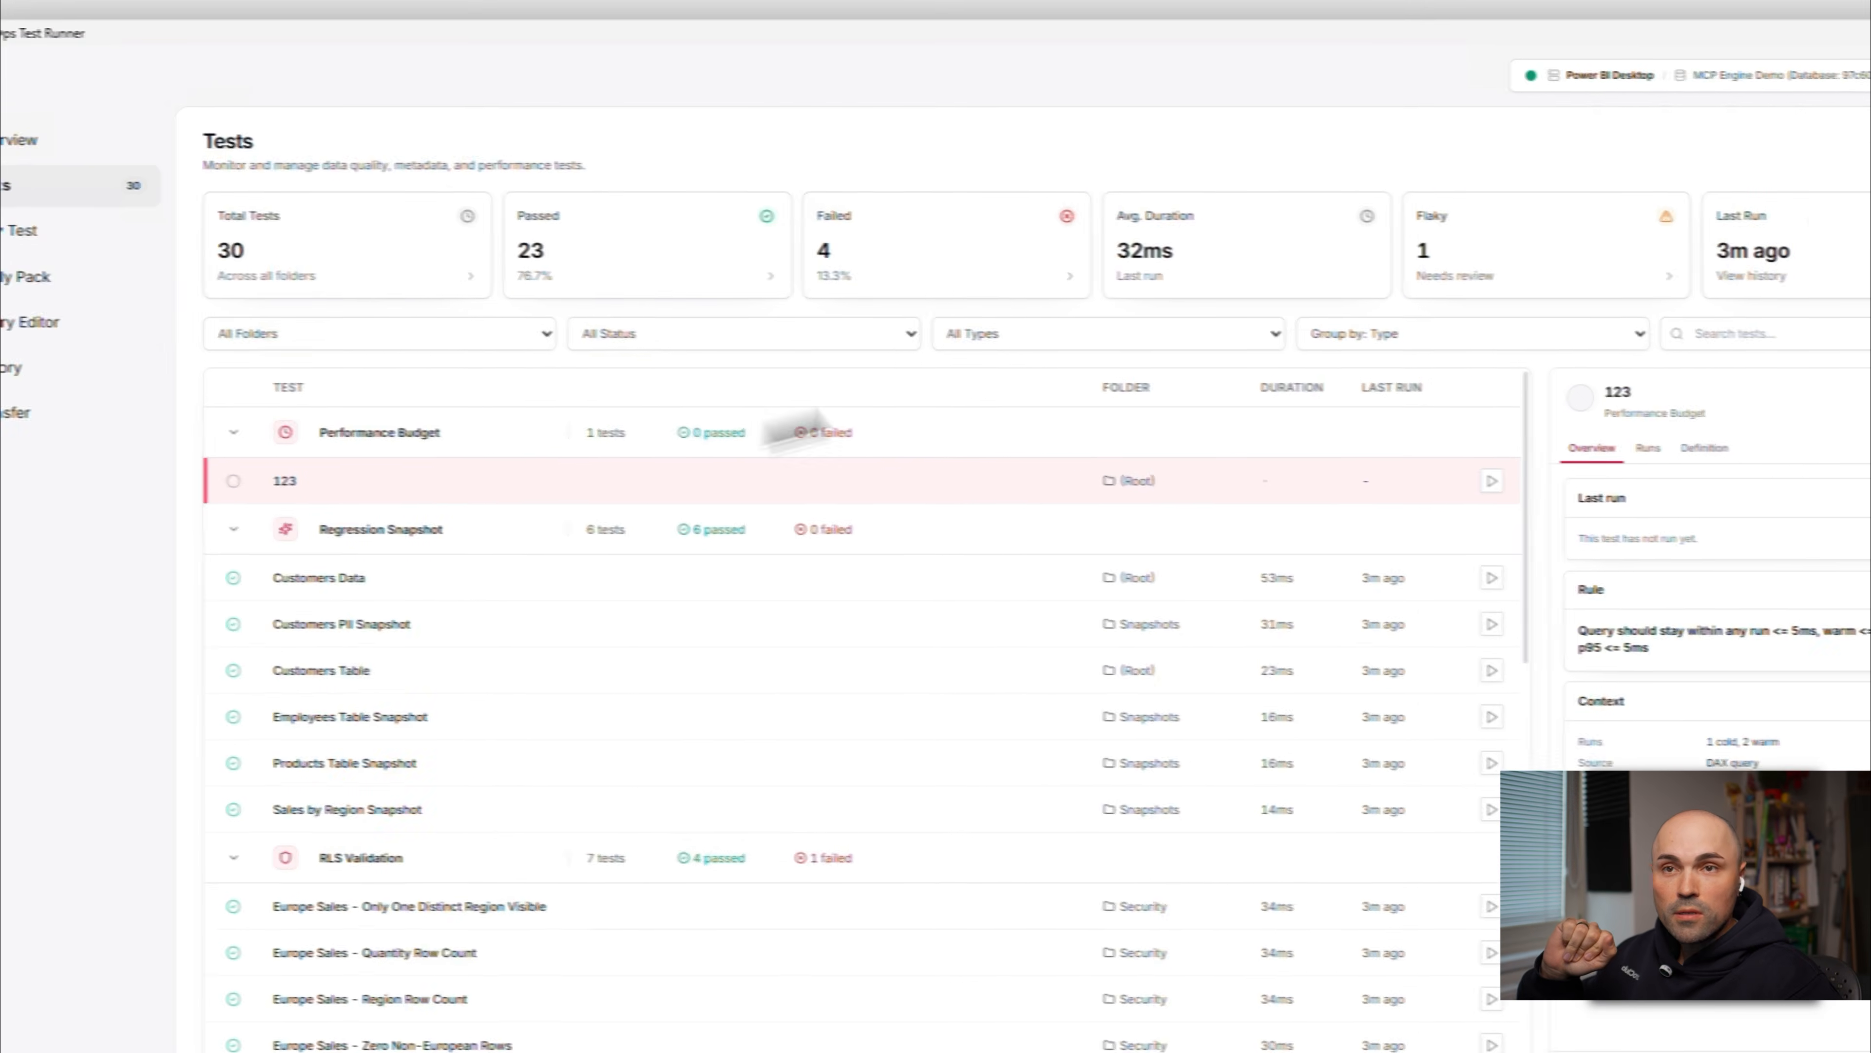
click(1862, 120)
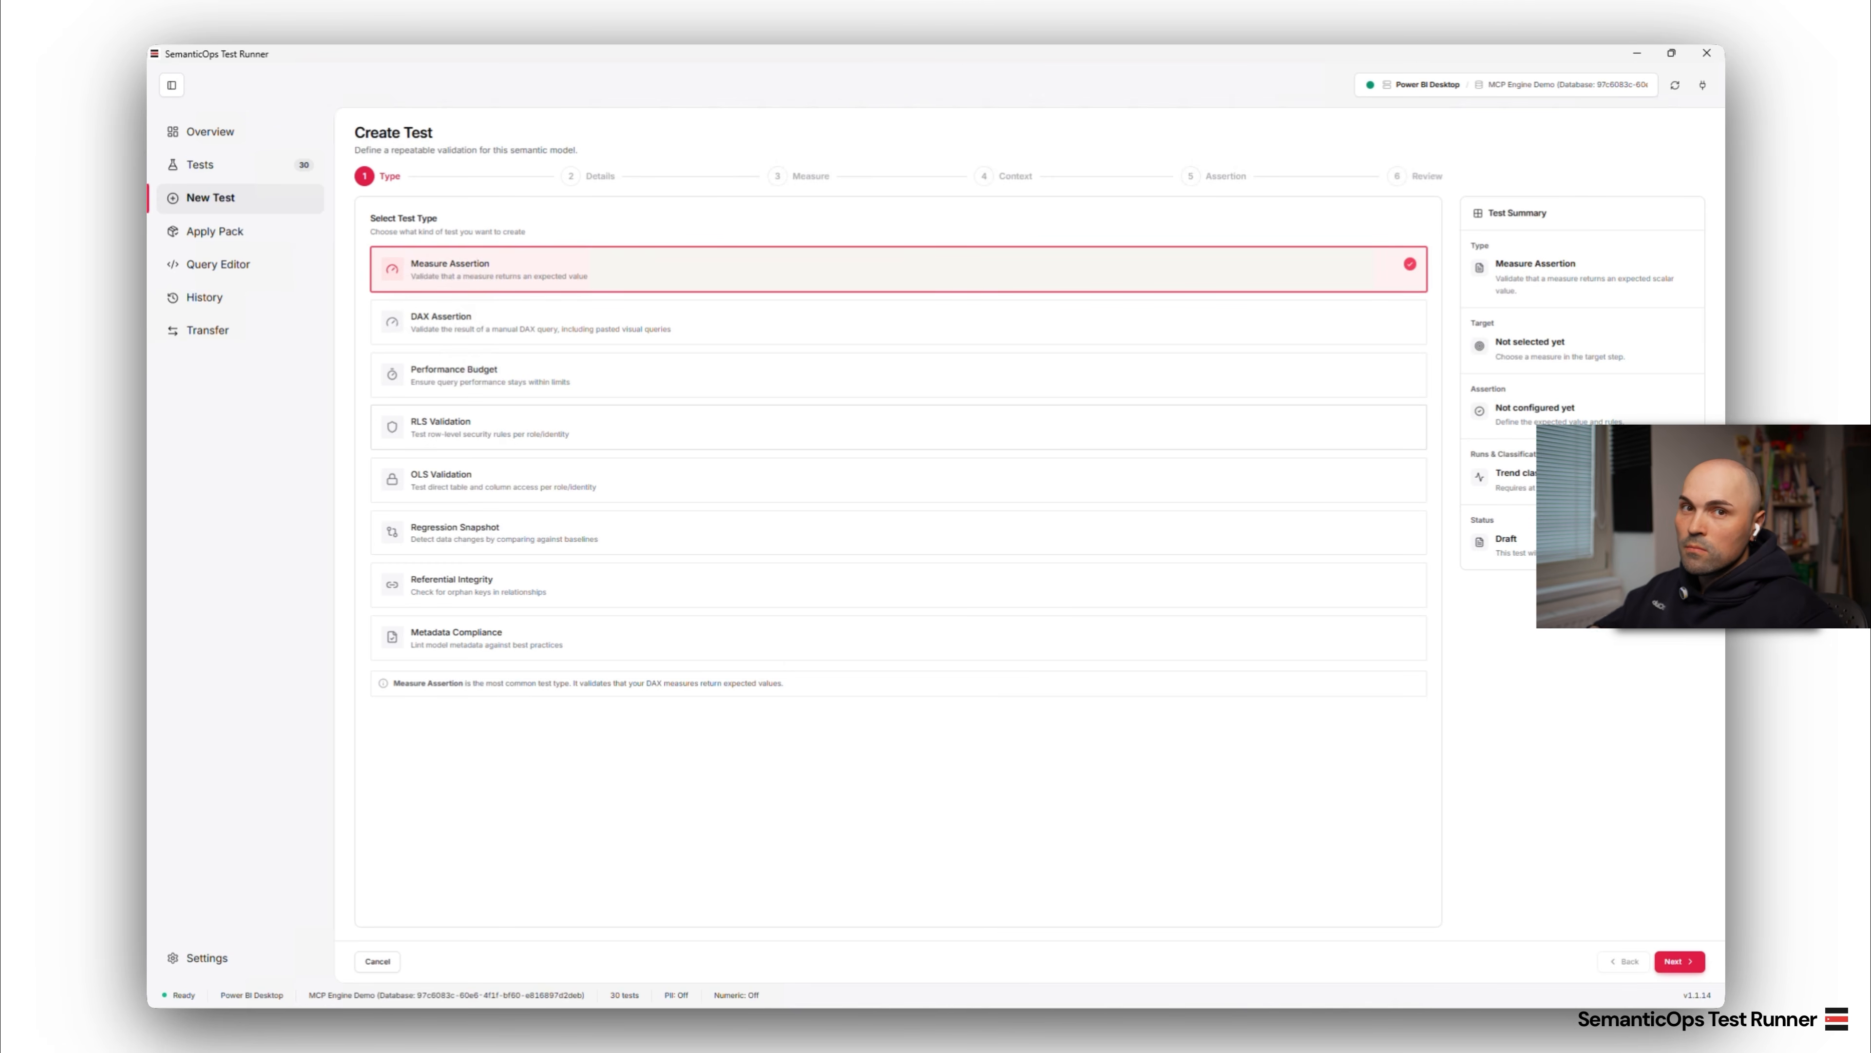
- Start a new RLS Validation test, name it RLS and continue to its query
click(479, 434)
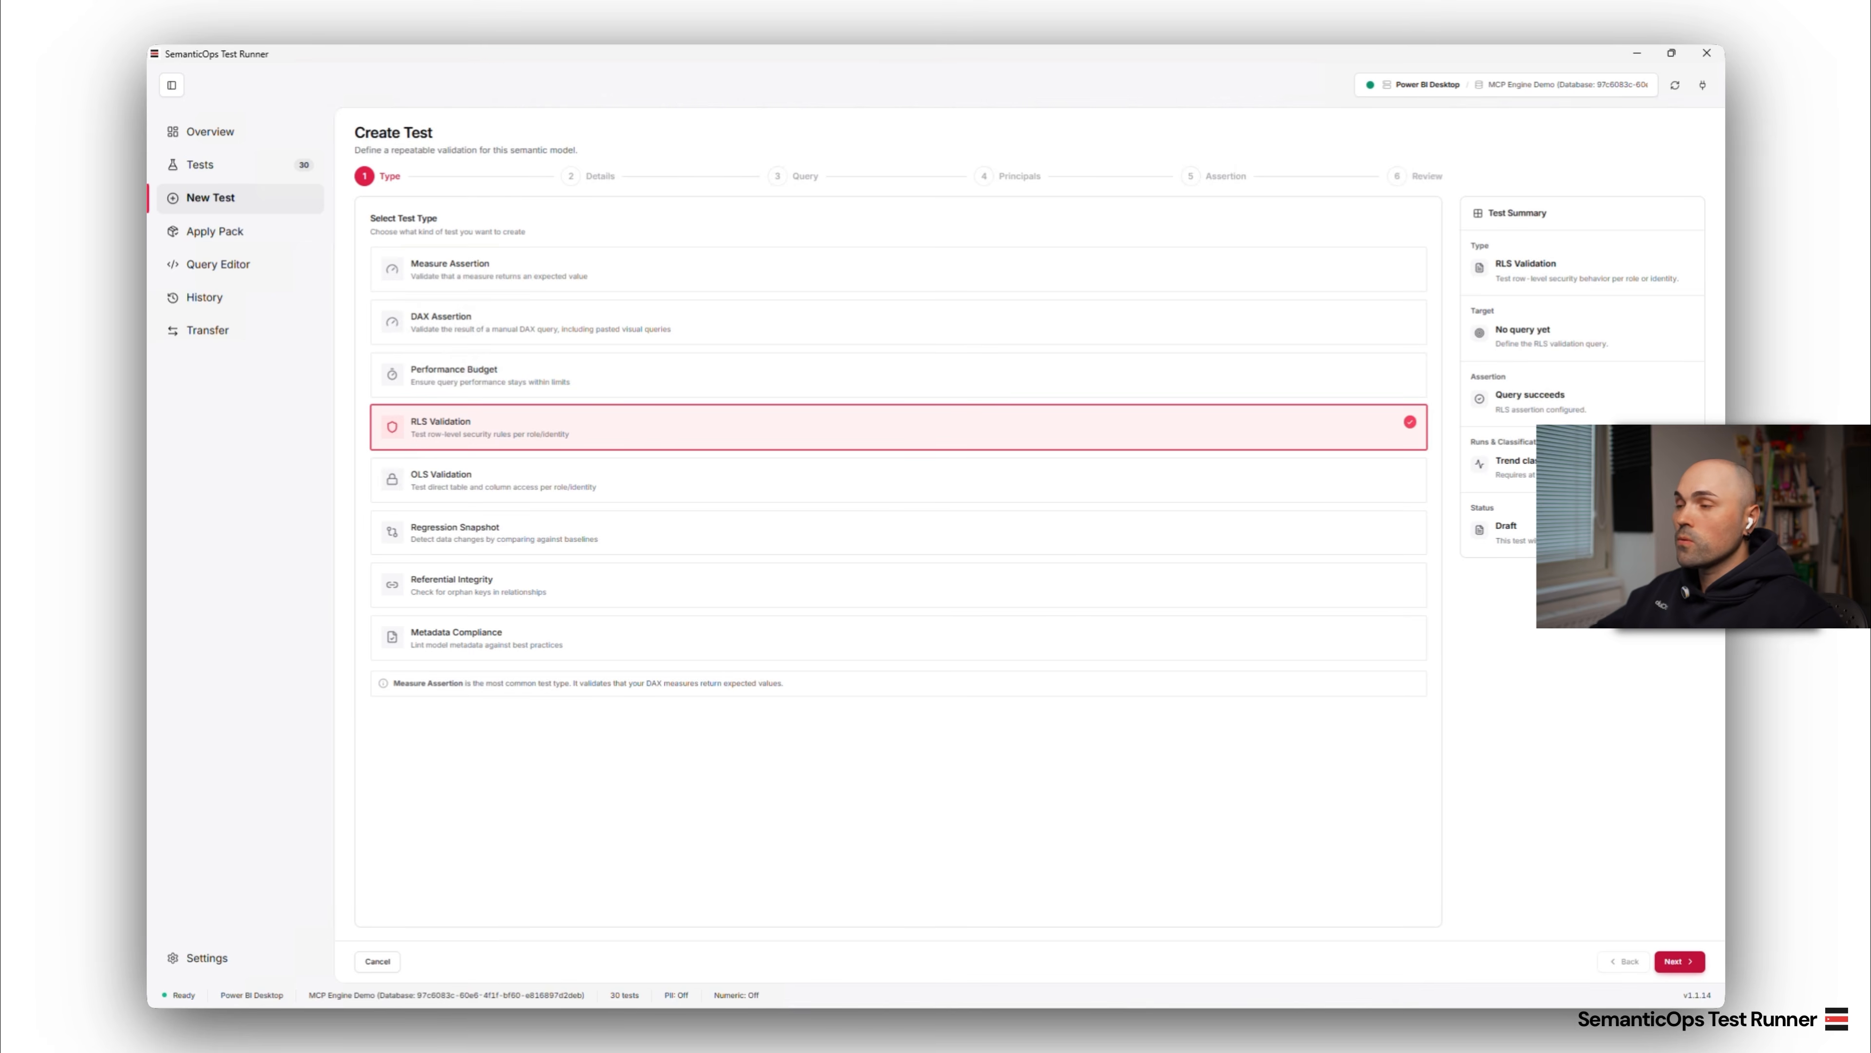
click(1678, 961)
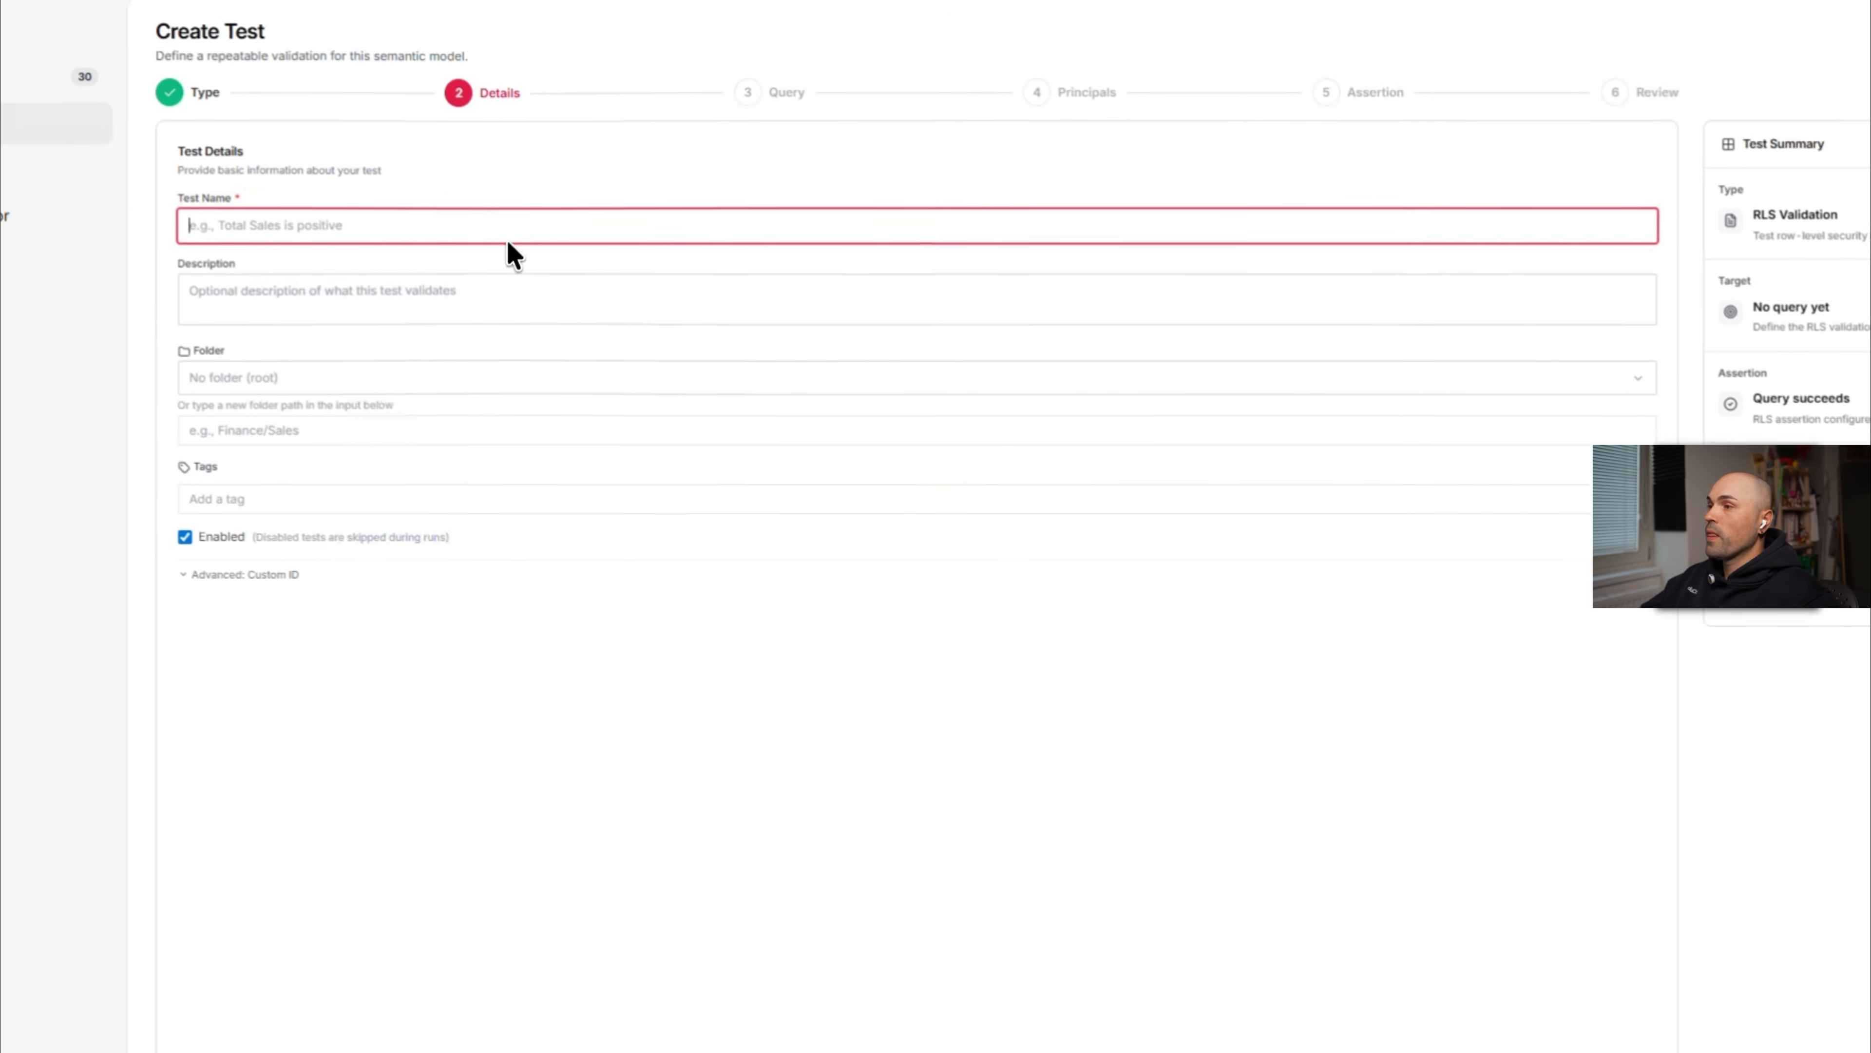
click(453, 170)
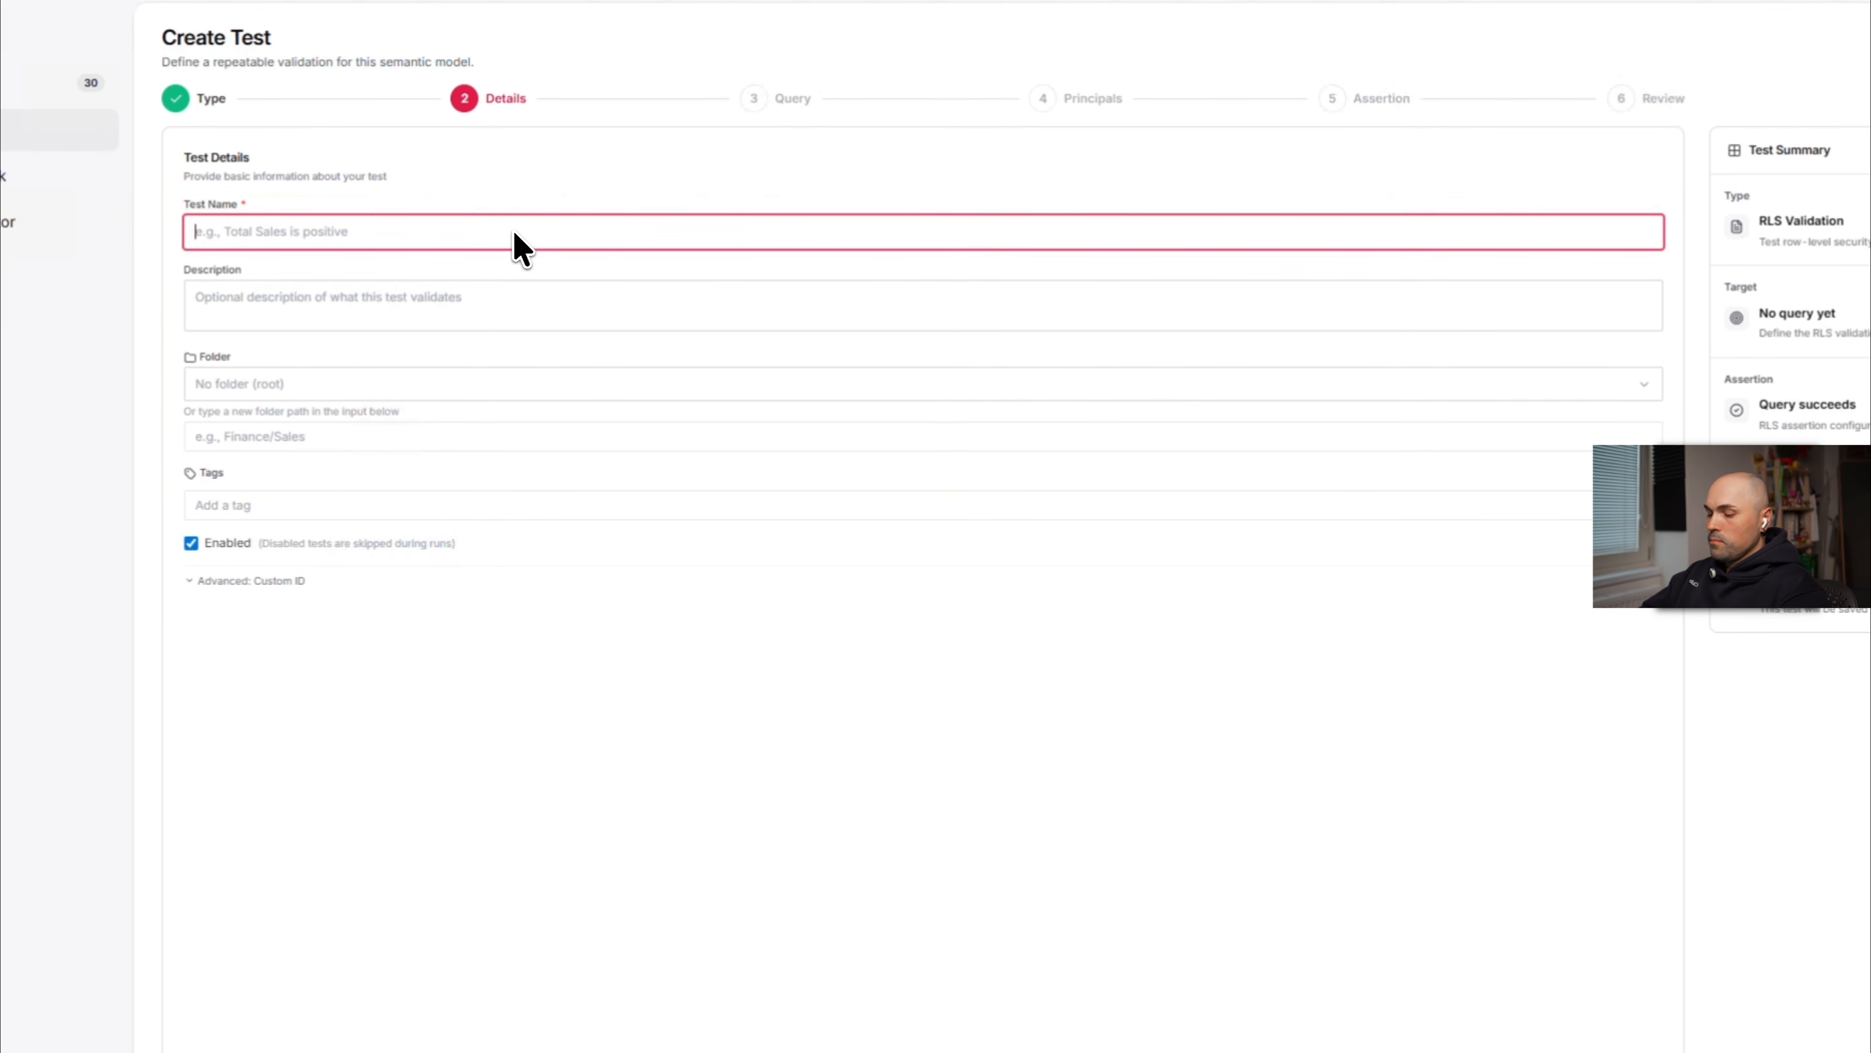
text(RLS)
key(Return)
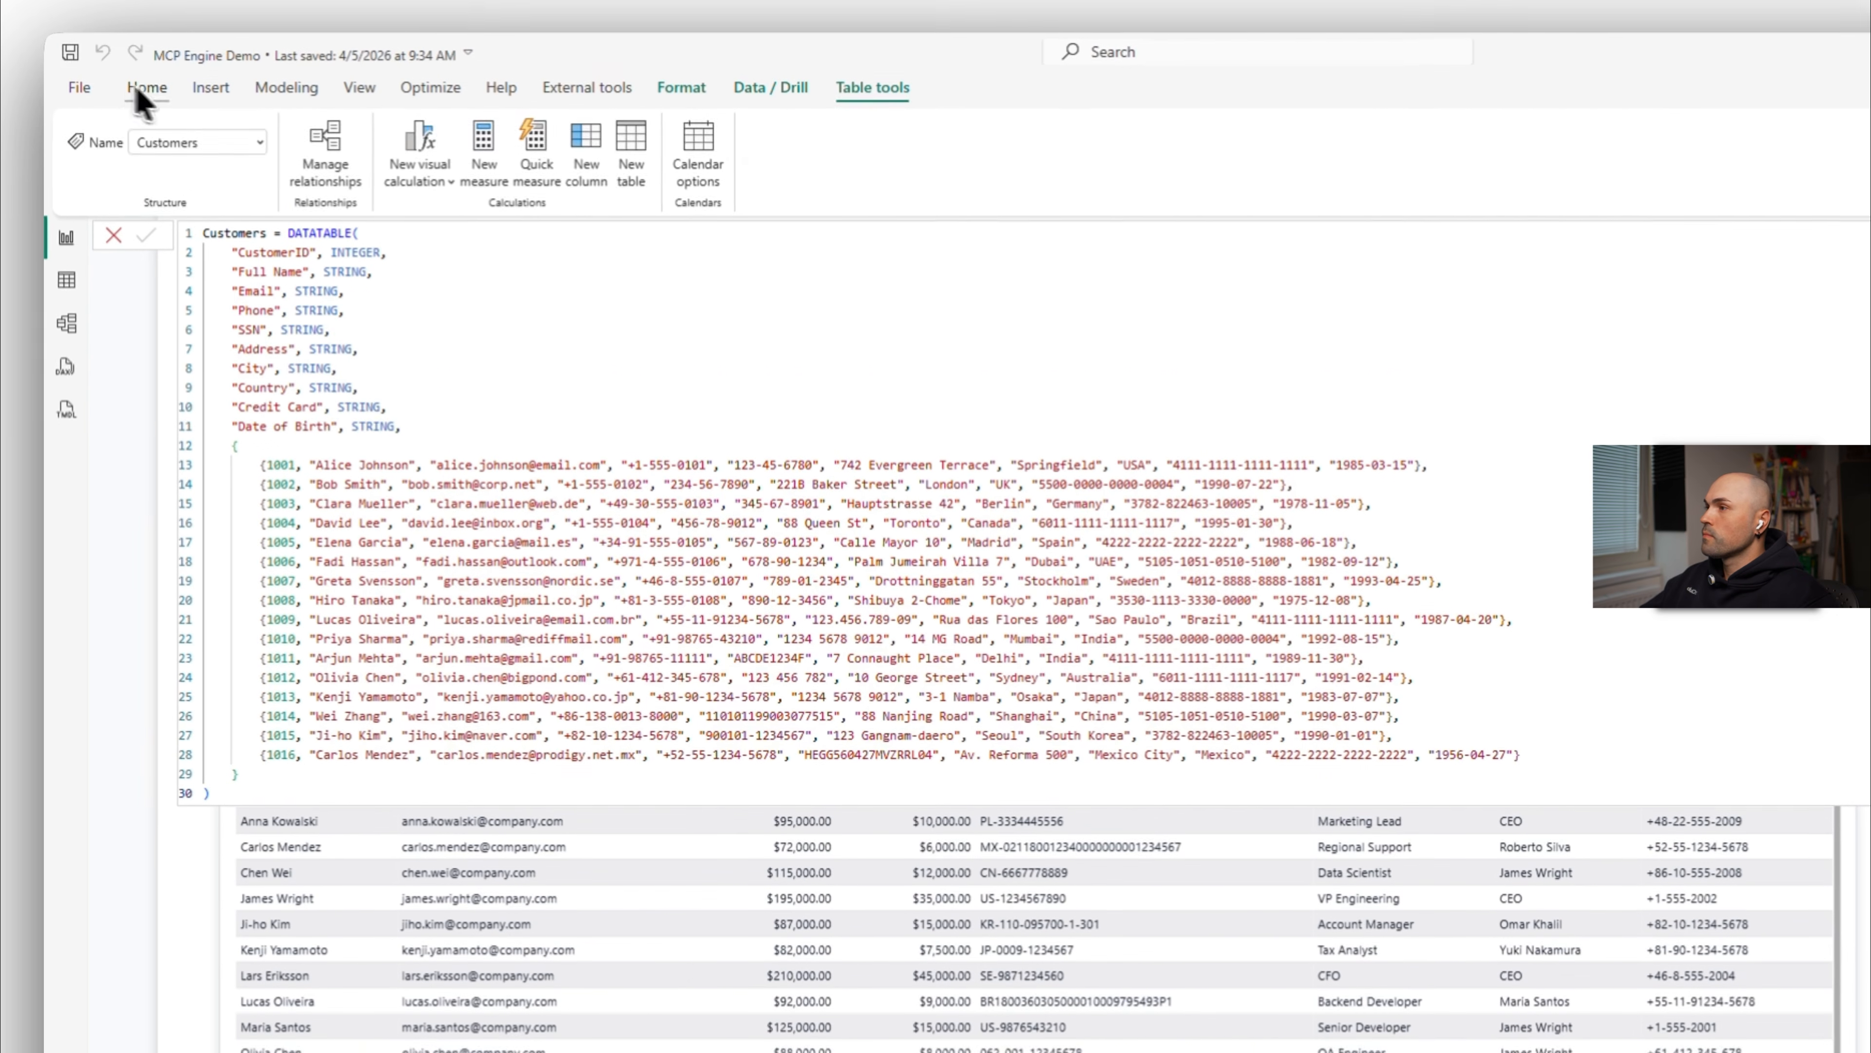
- In Power BI Desktop, review the Europe Sales, Finance Viewer and HR Restricted security roles and the Europe Sales rule on the Sales table
click(144, 37)
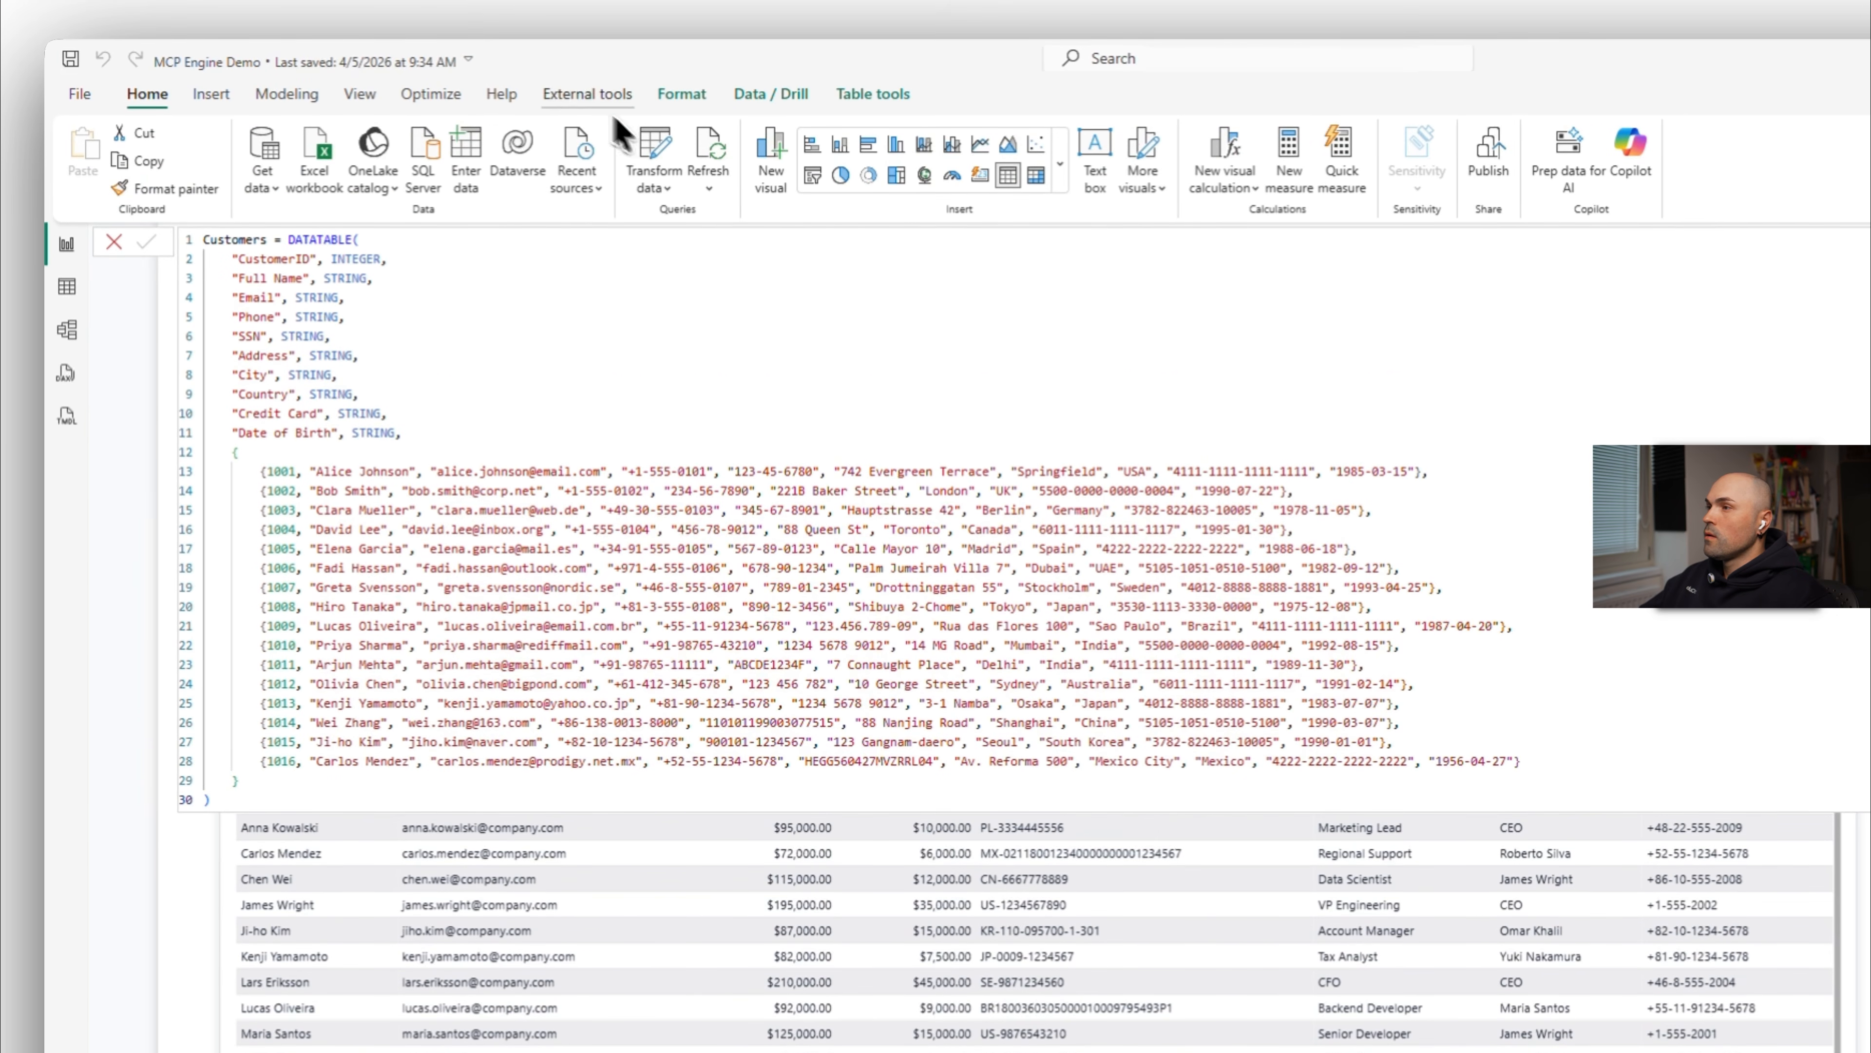
click(291, 95)
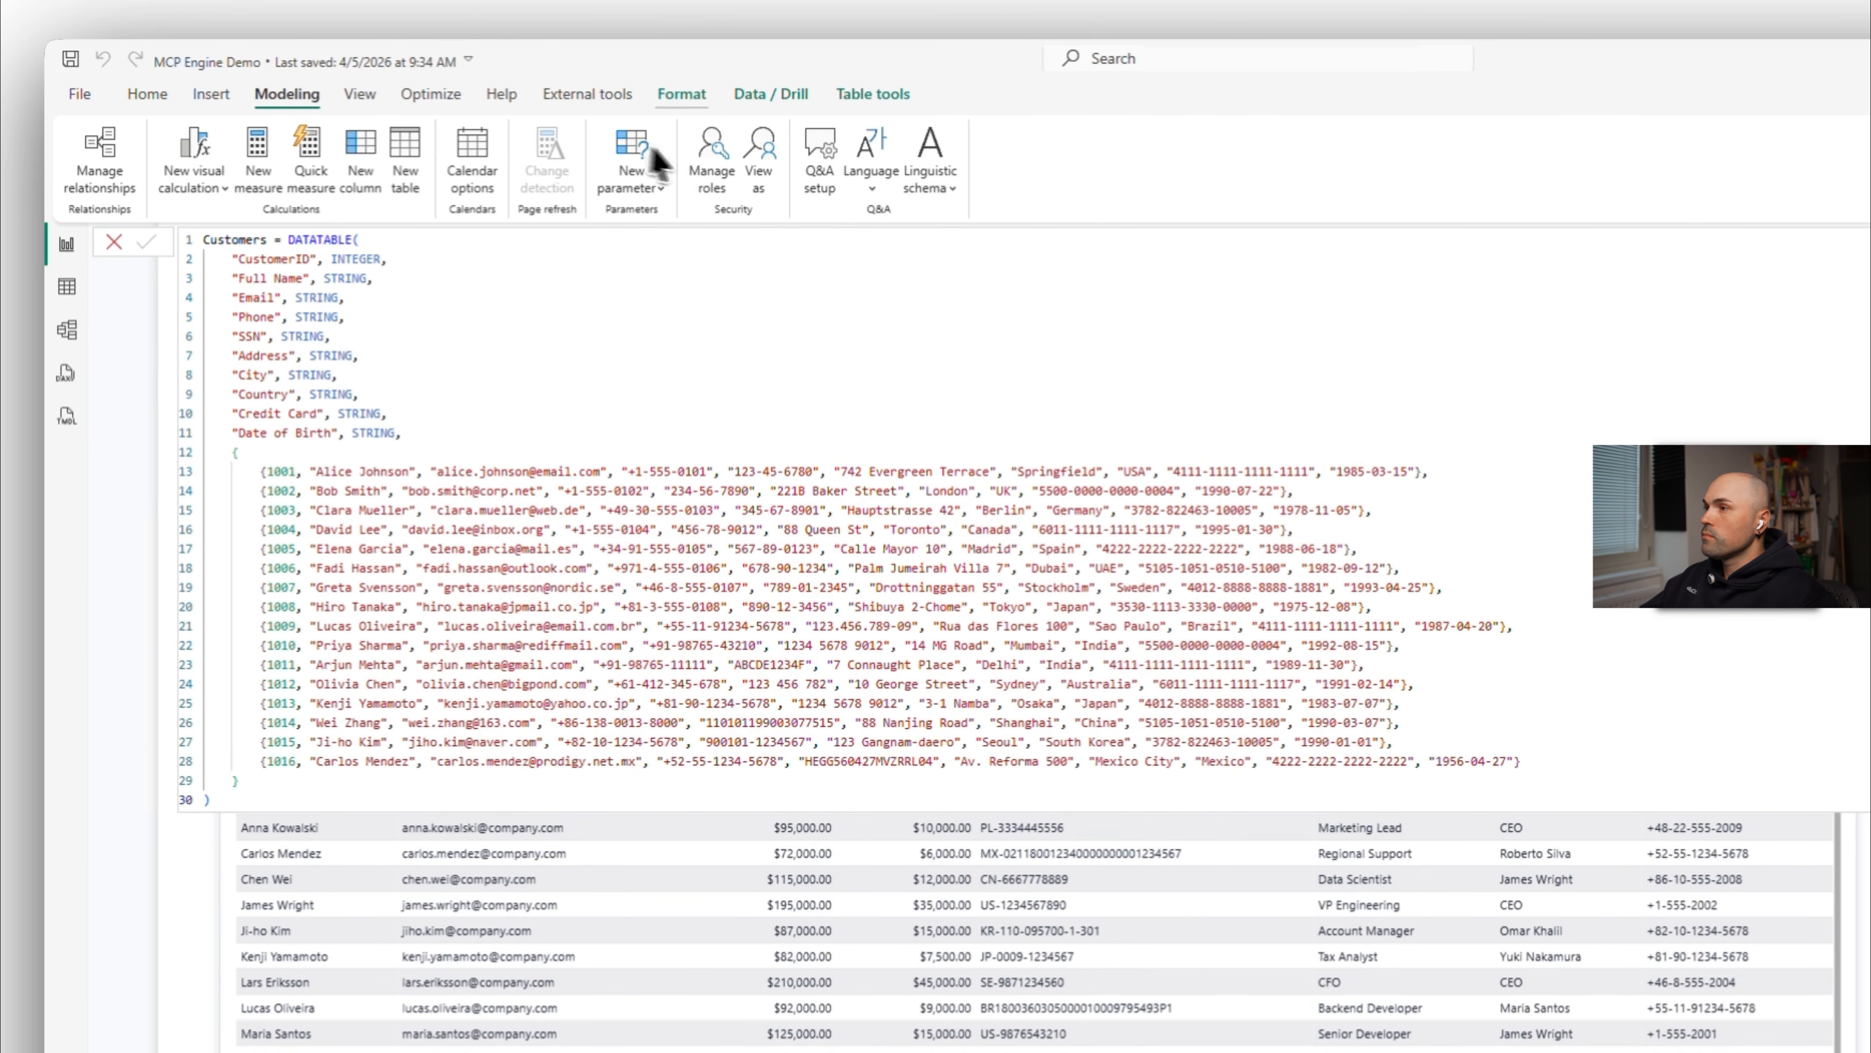
click(706, 176)
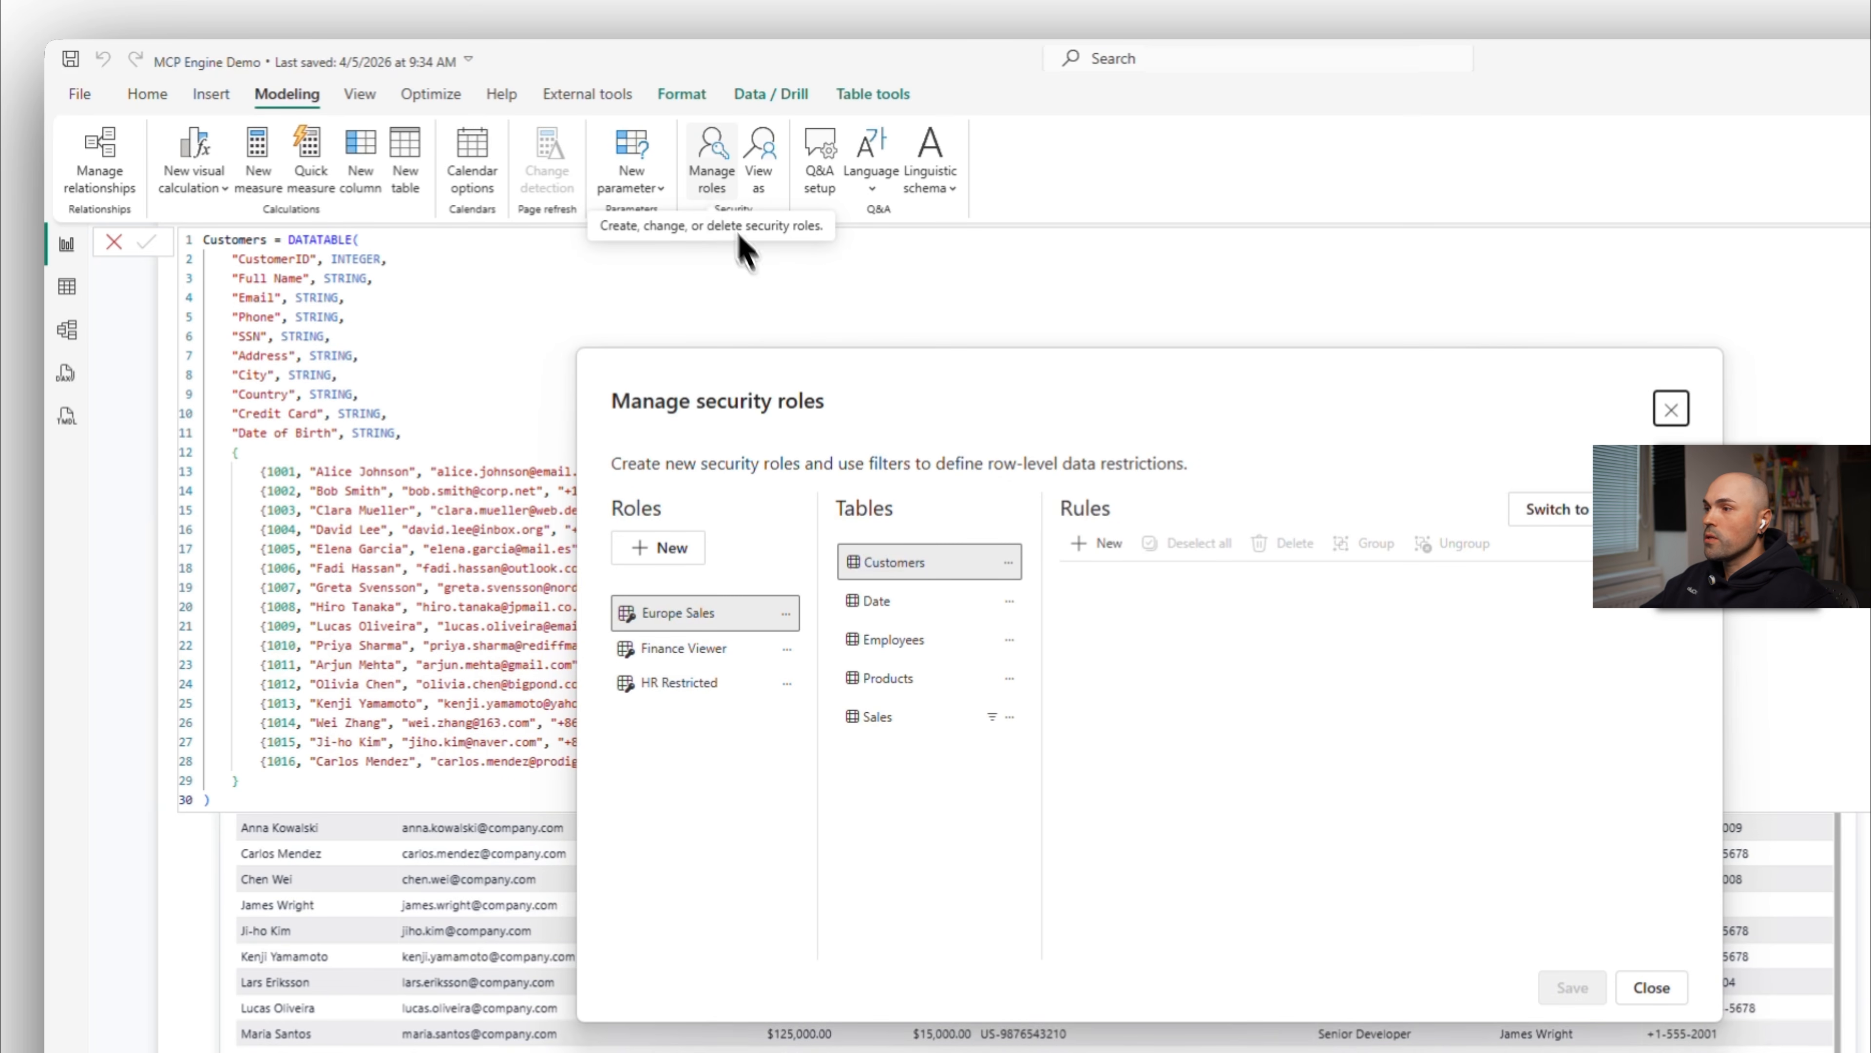
click(694, 651)
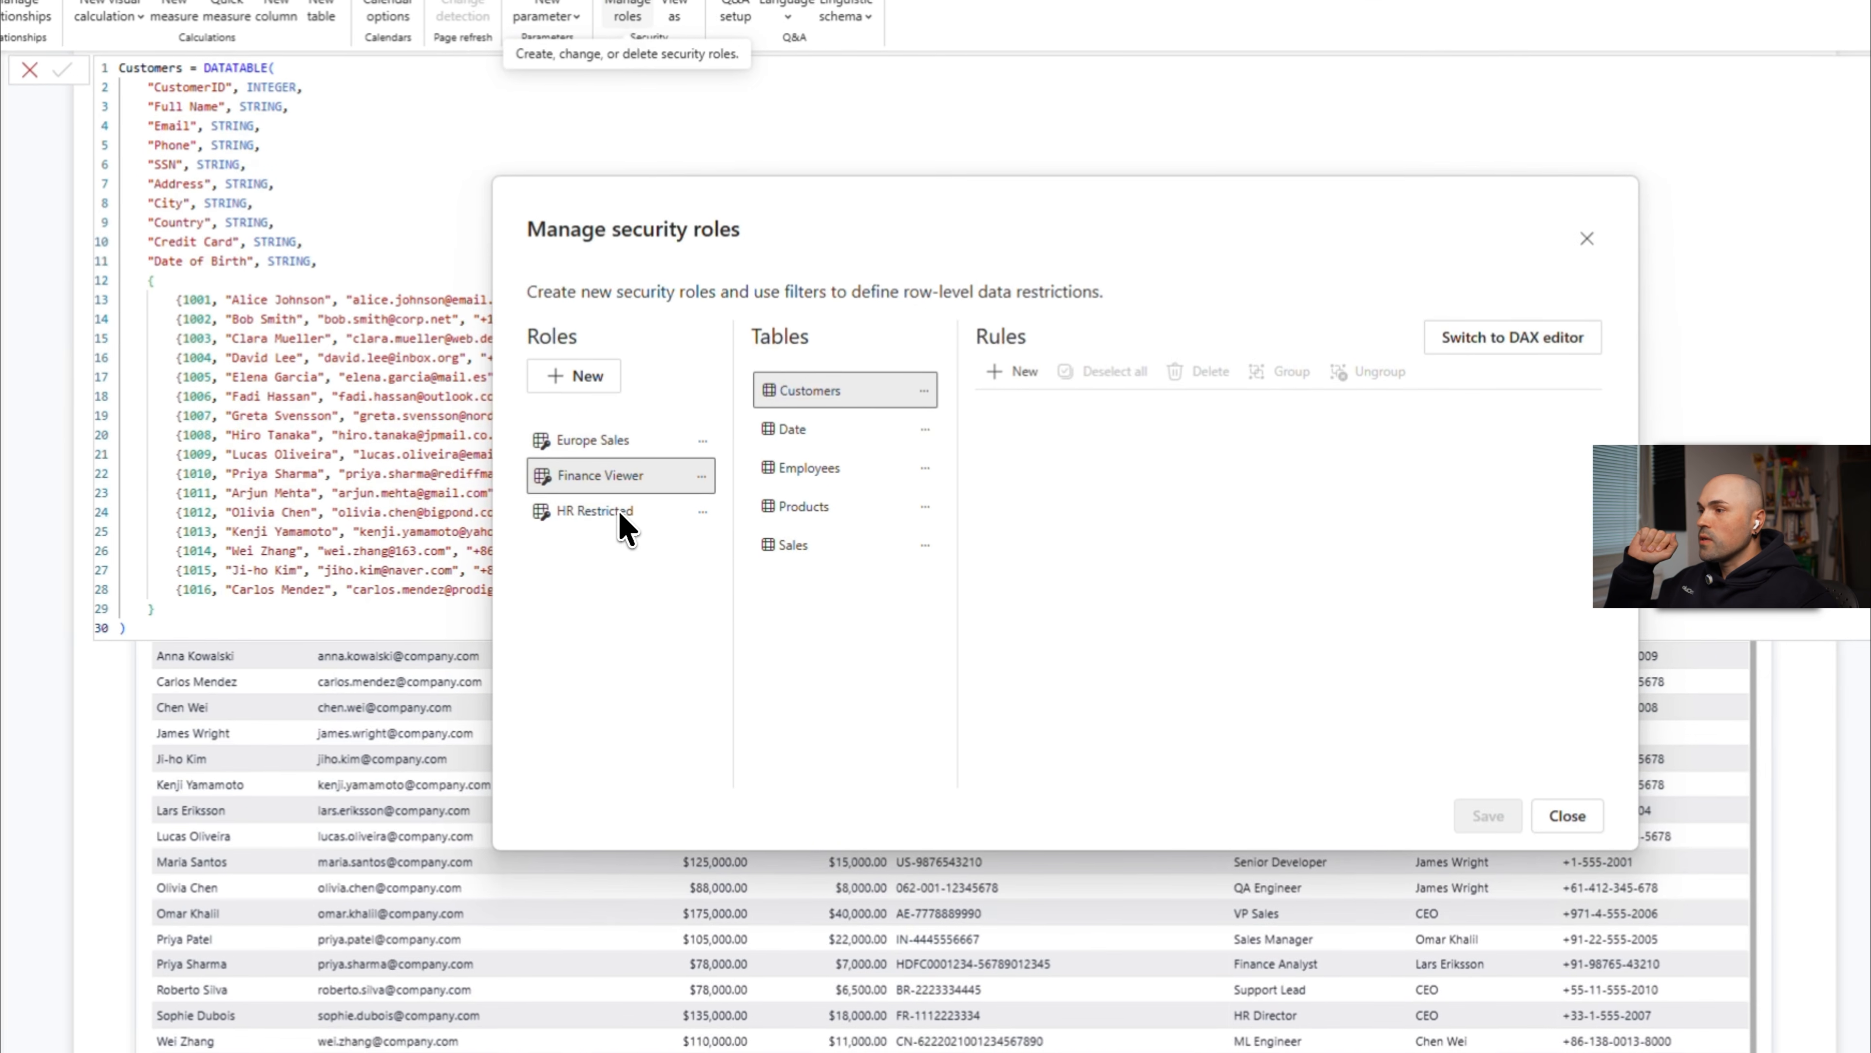
click(619, 512)
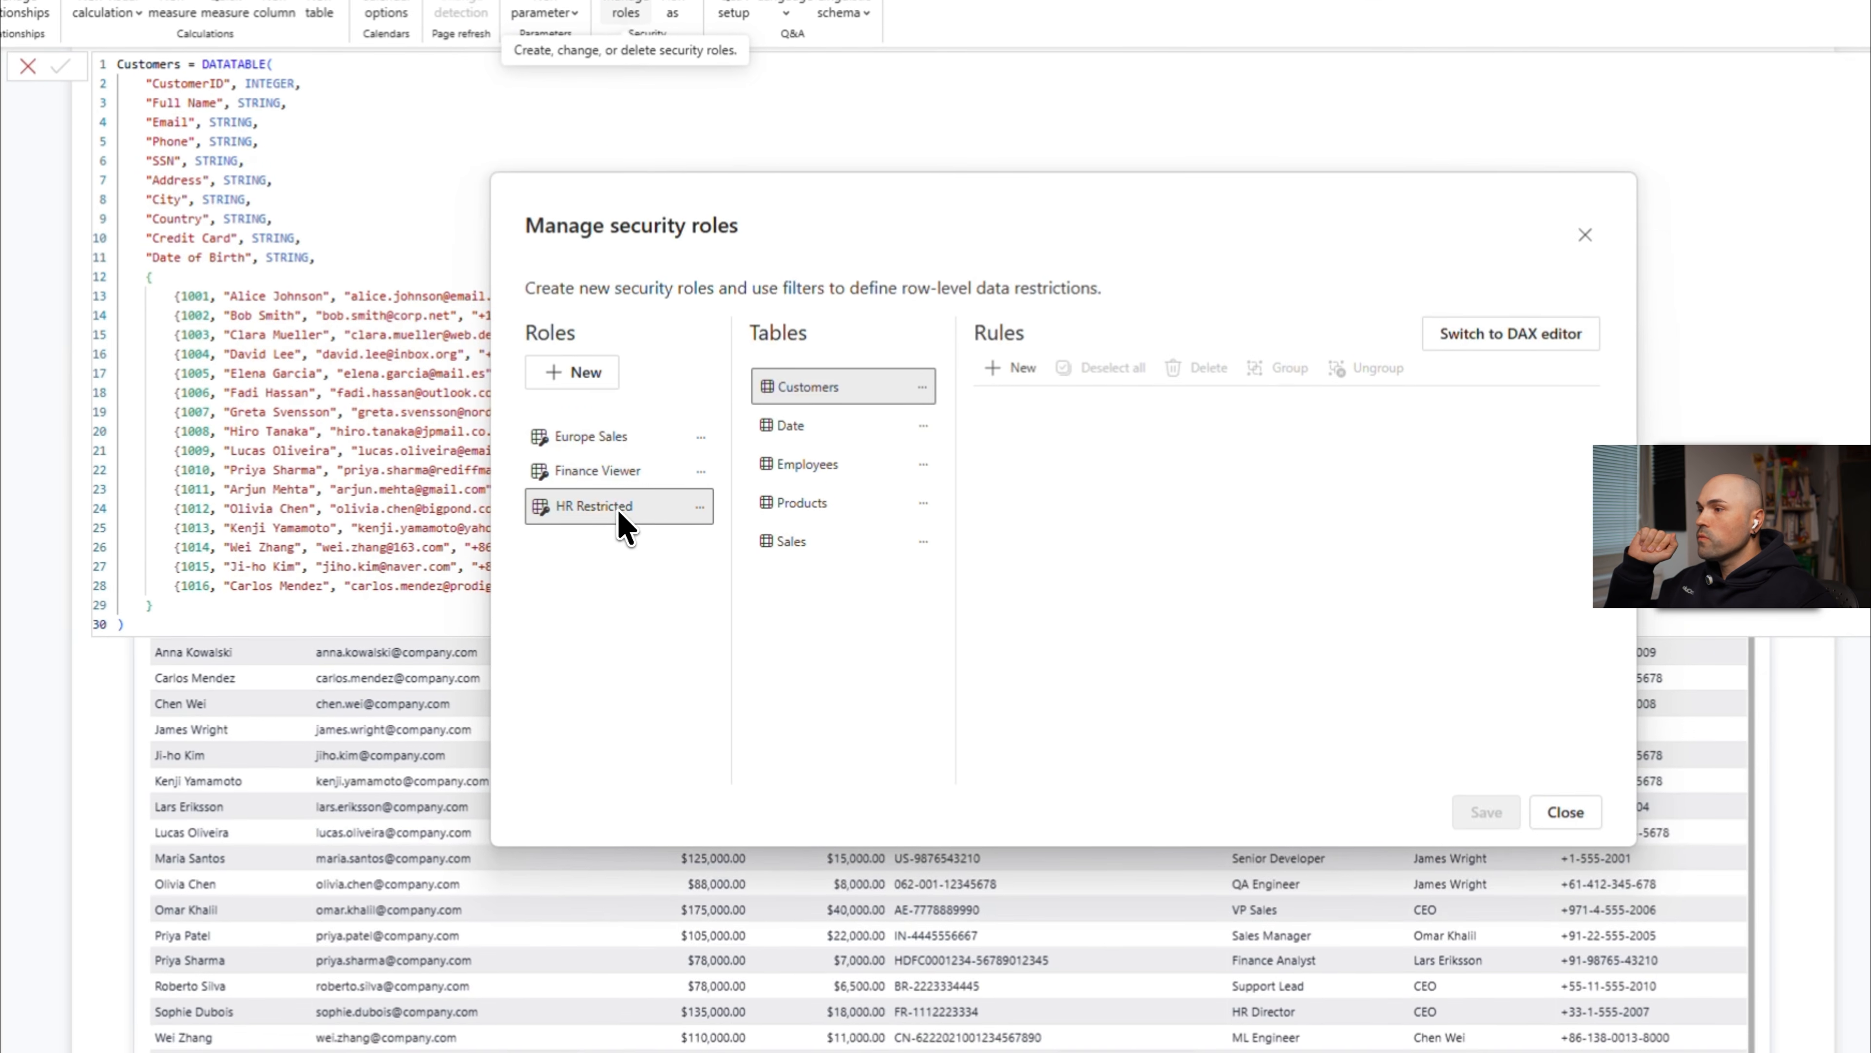
click(622, 449)
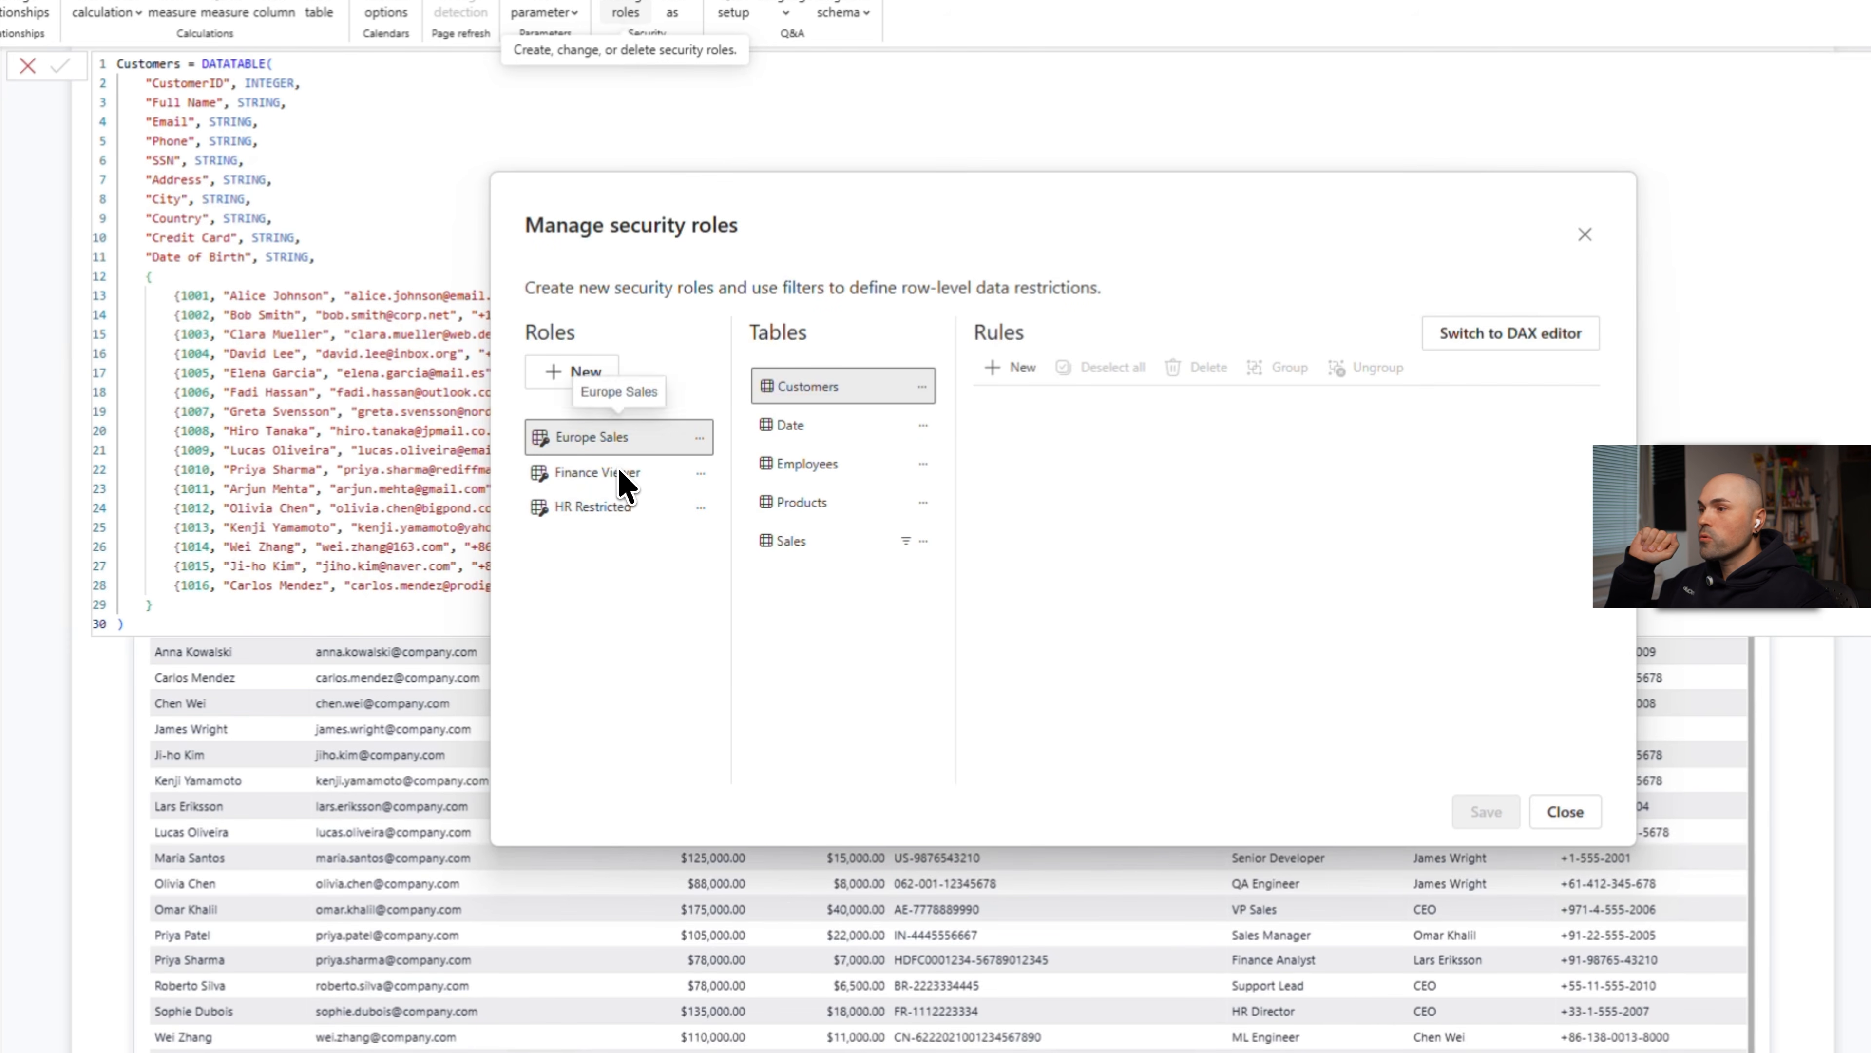
click(621, 472)
click(617, 506)
click(621, 443)
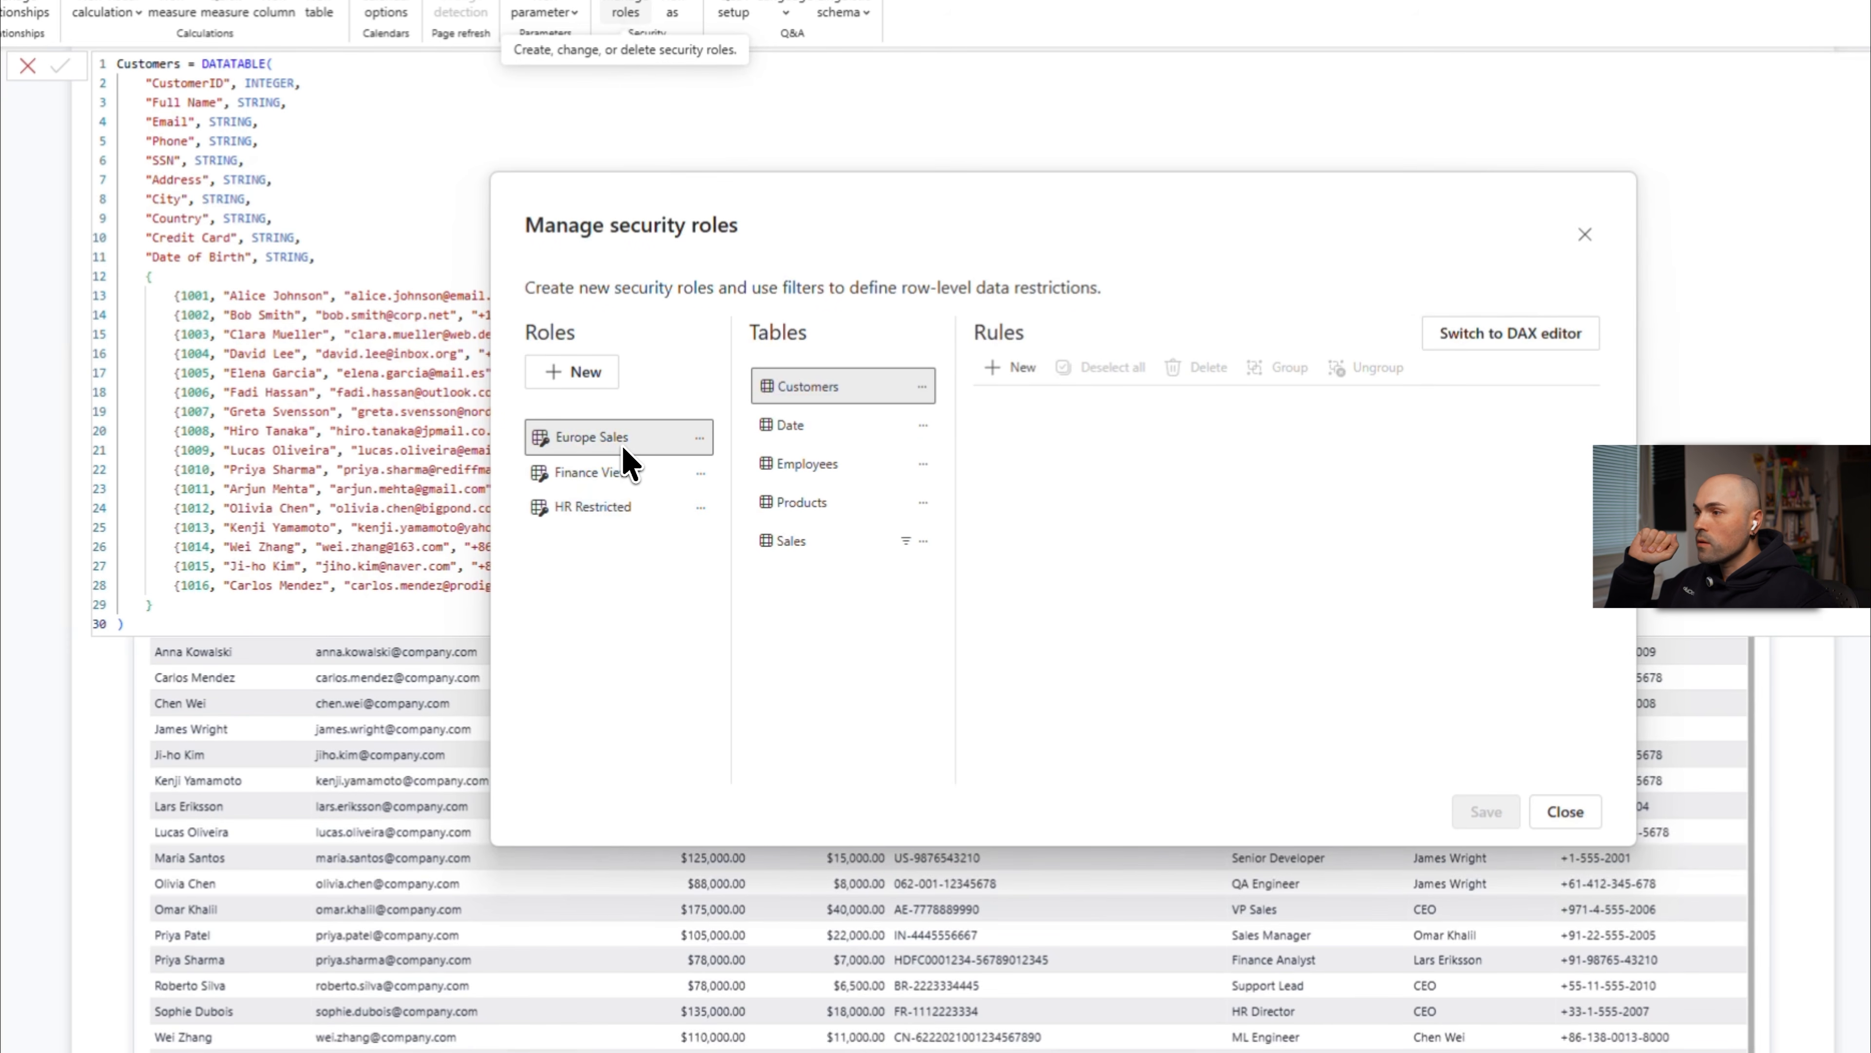
click(813, 546)
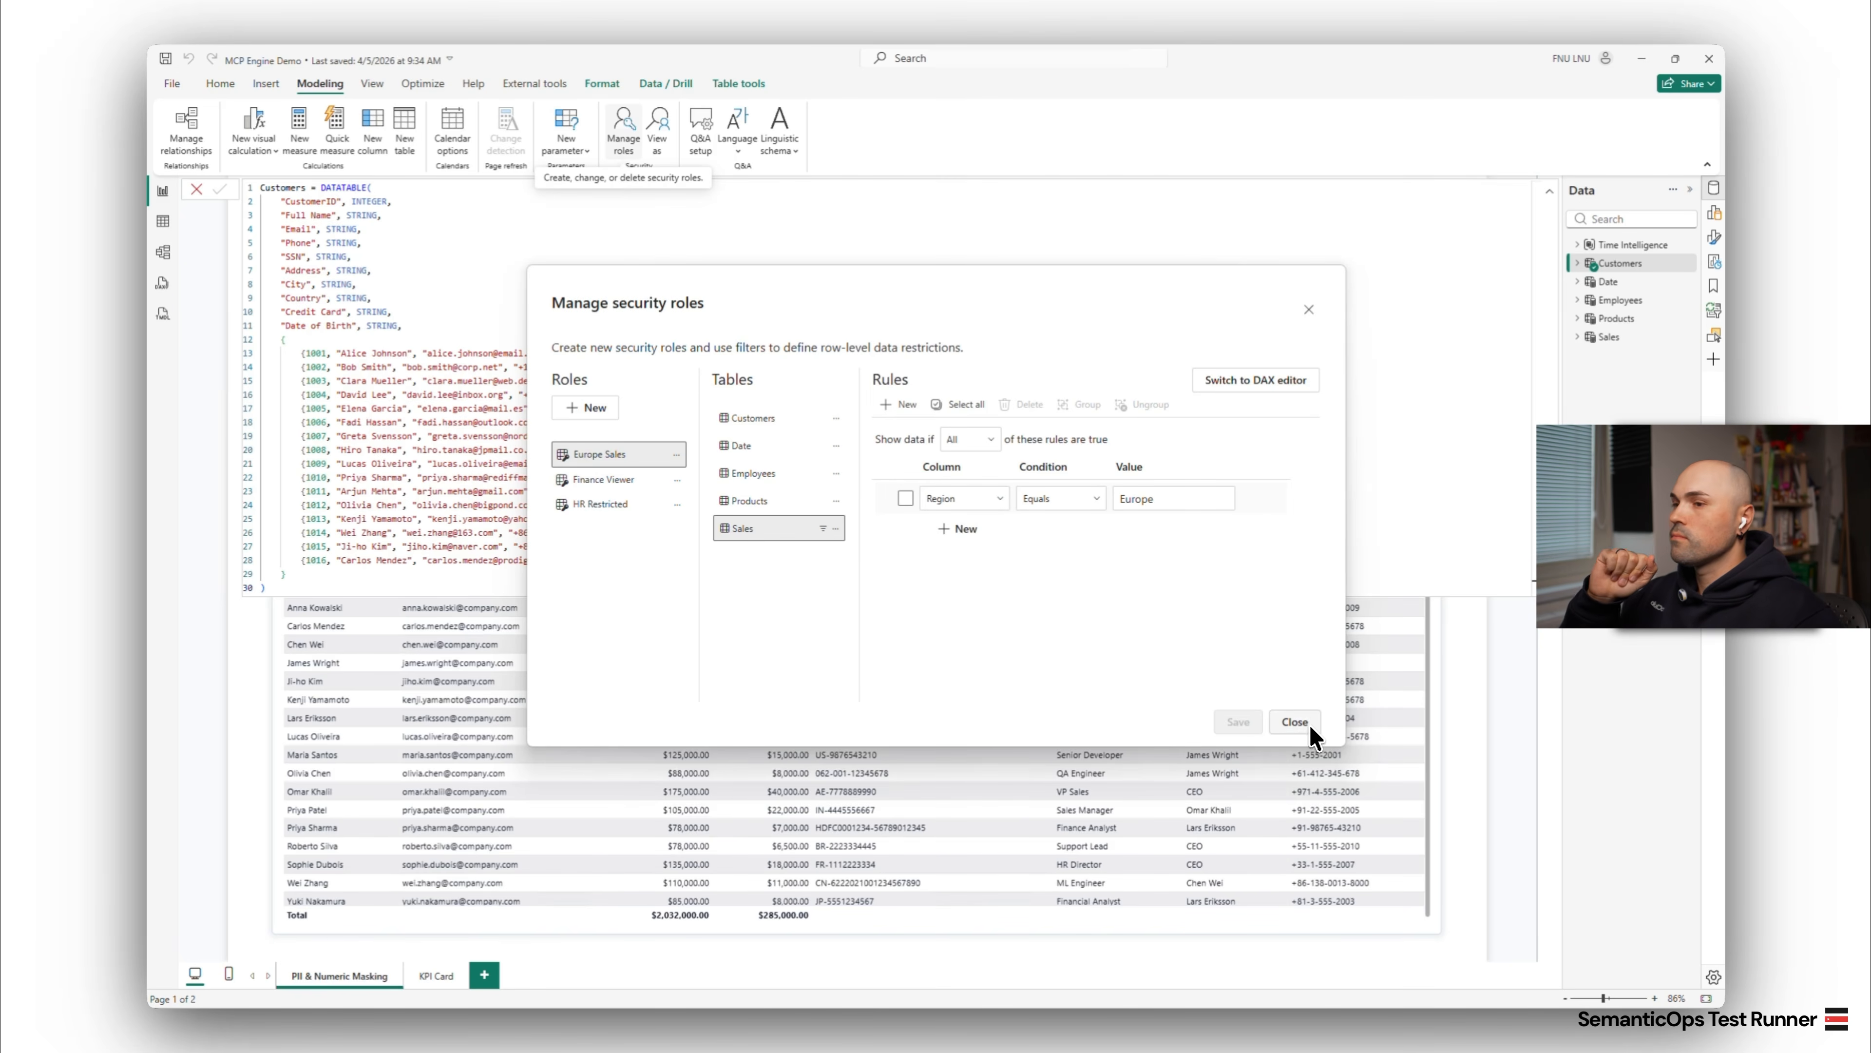
click(1294, 722)
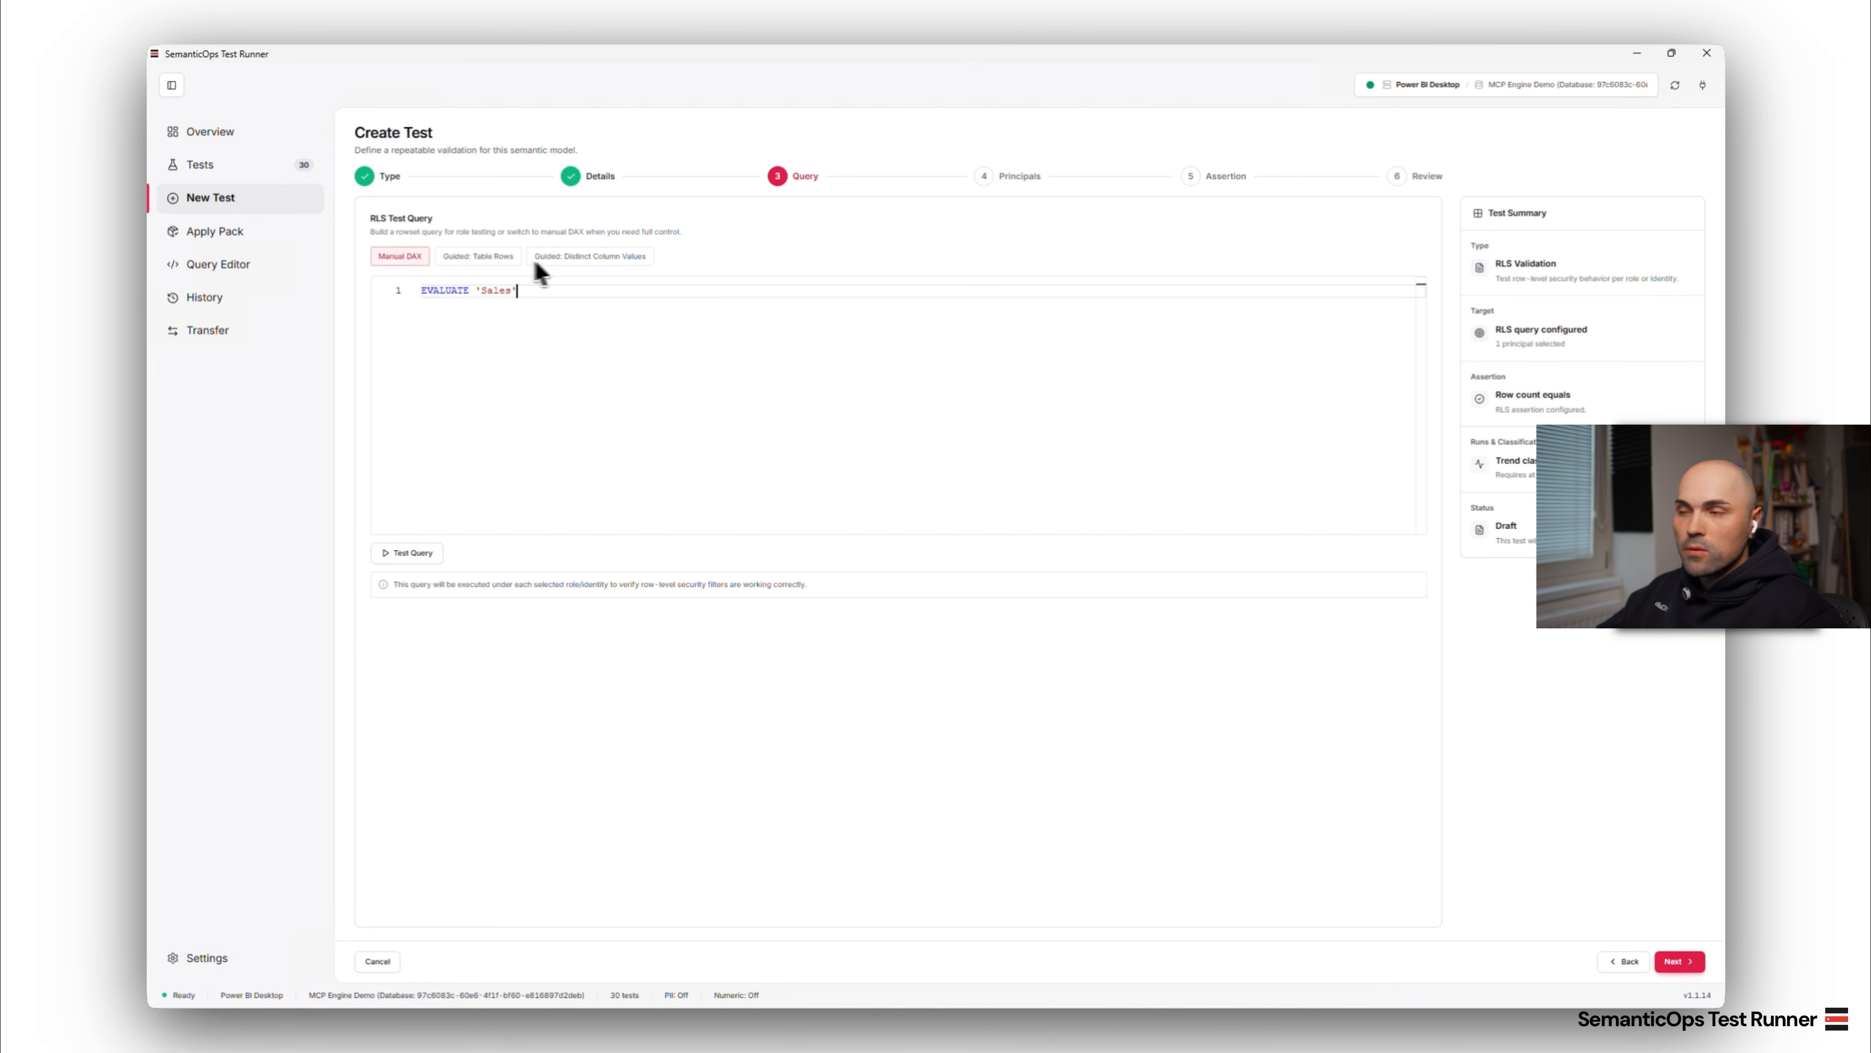
- Back in SemanticOps Test Runner, test the manual query EVALUATE 'Sales' and continue to the assertion with the Europe Sales role selected
double_click(495, 291)
click(391, 552)
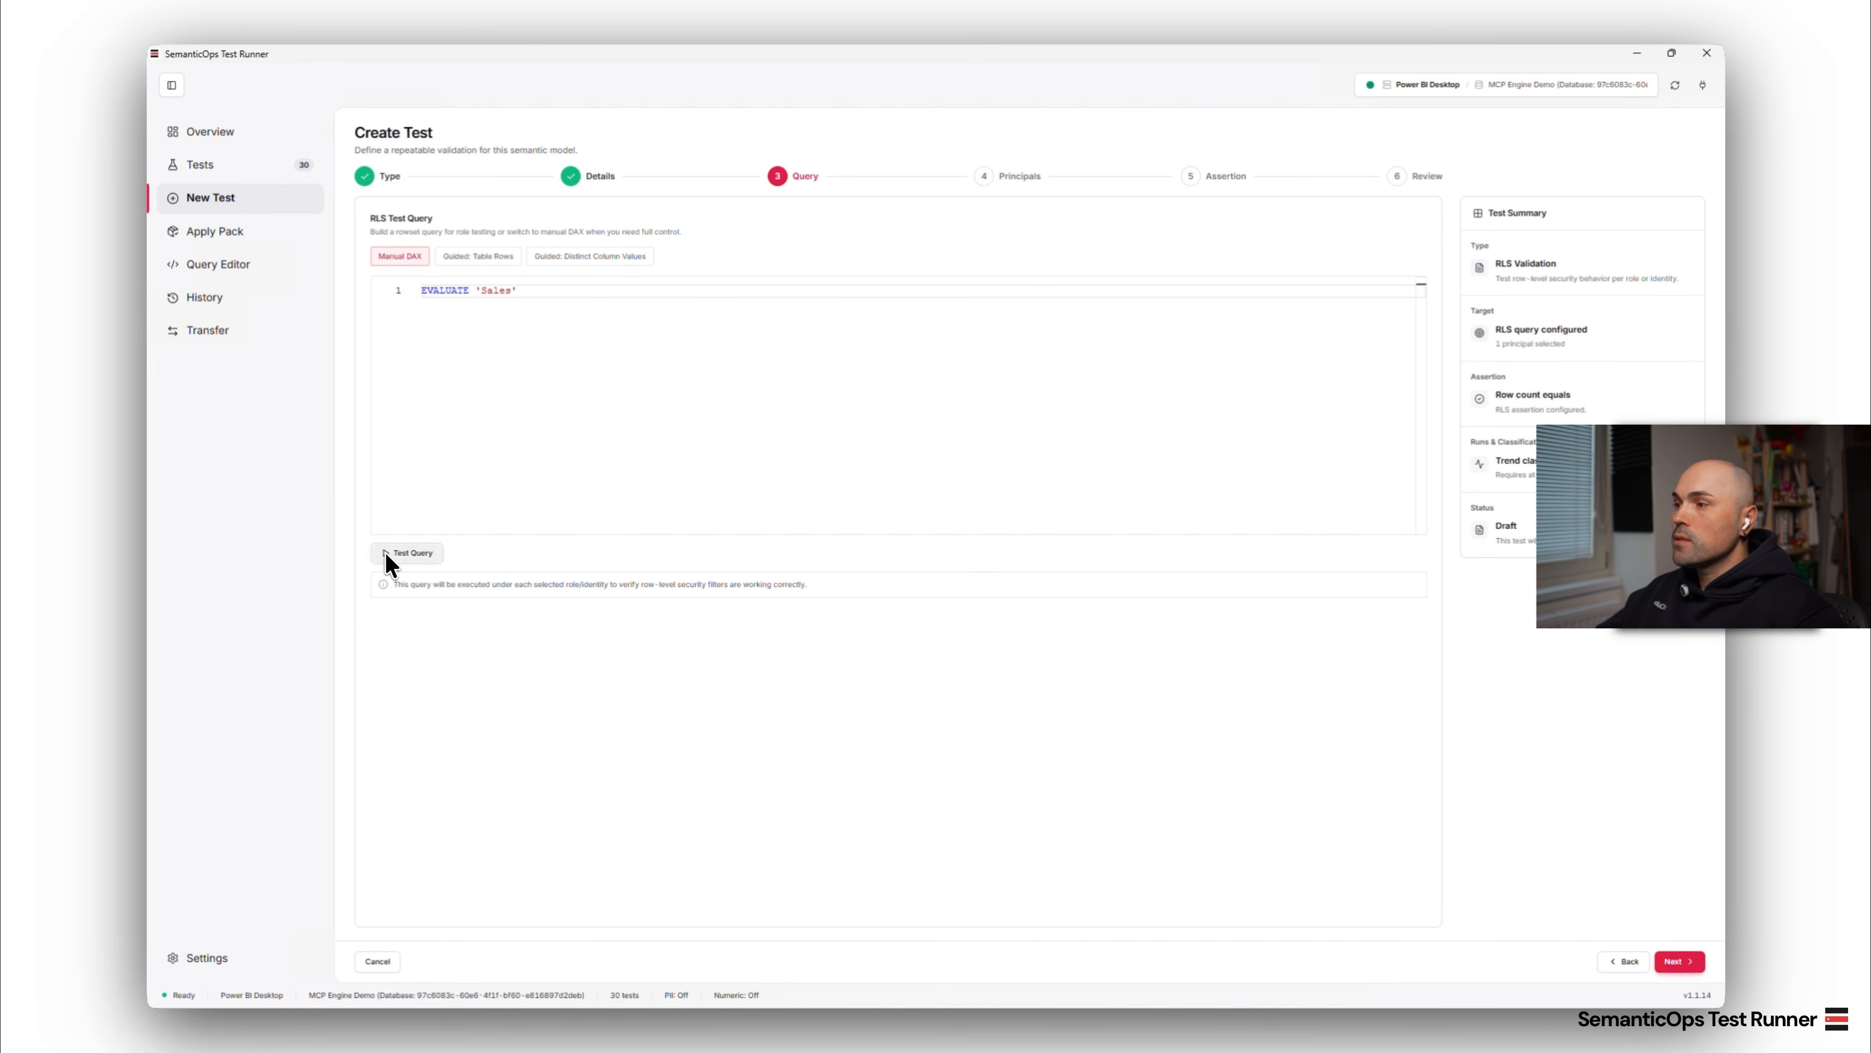
click(677, 309)
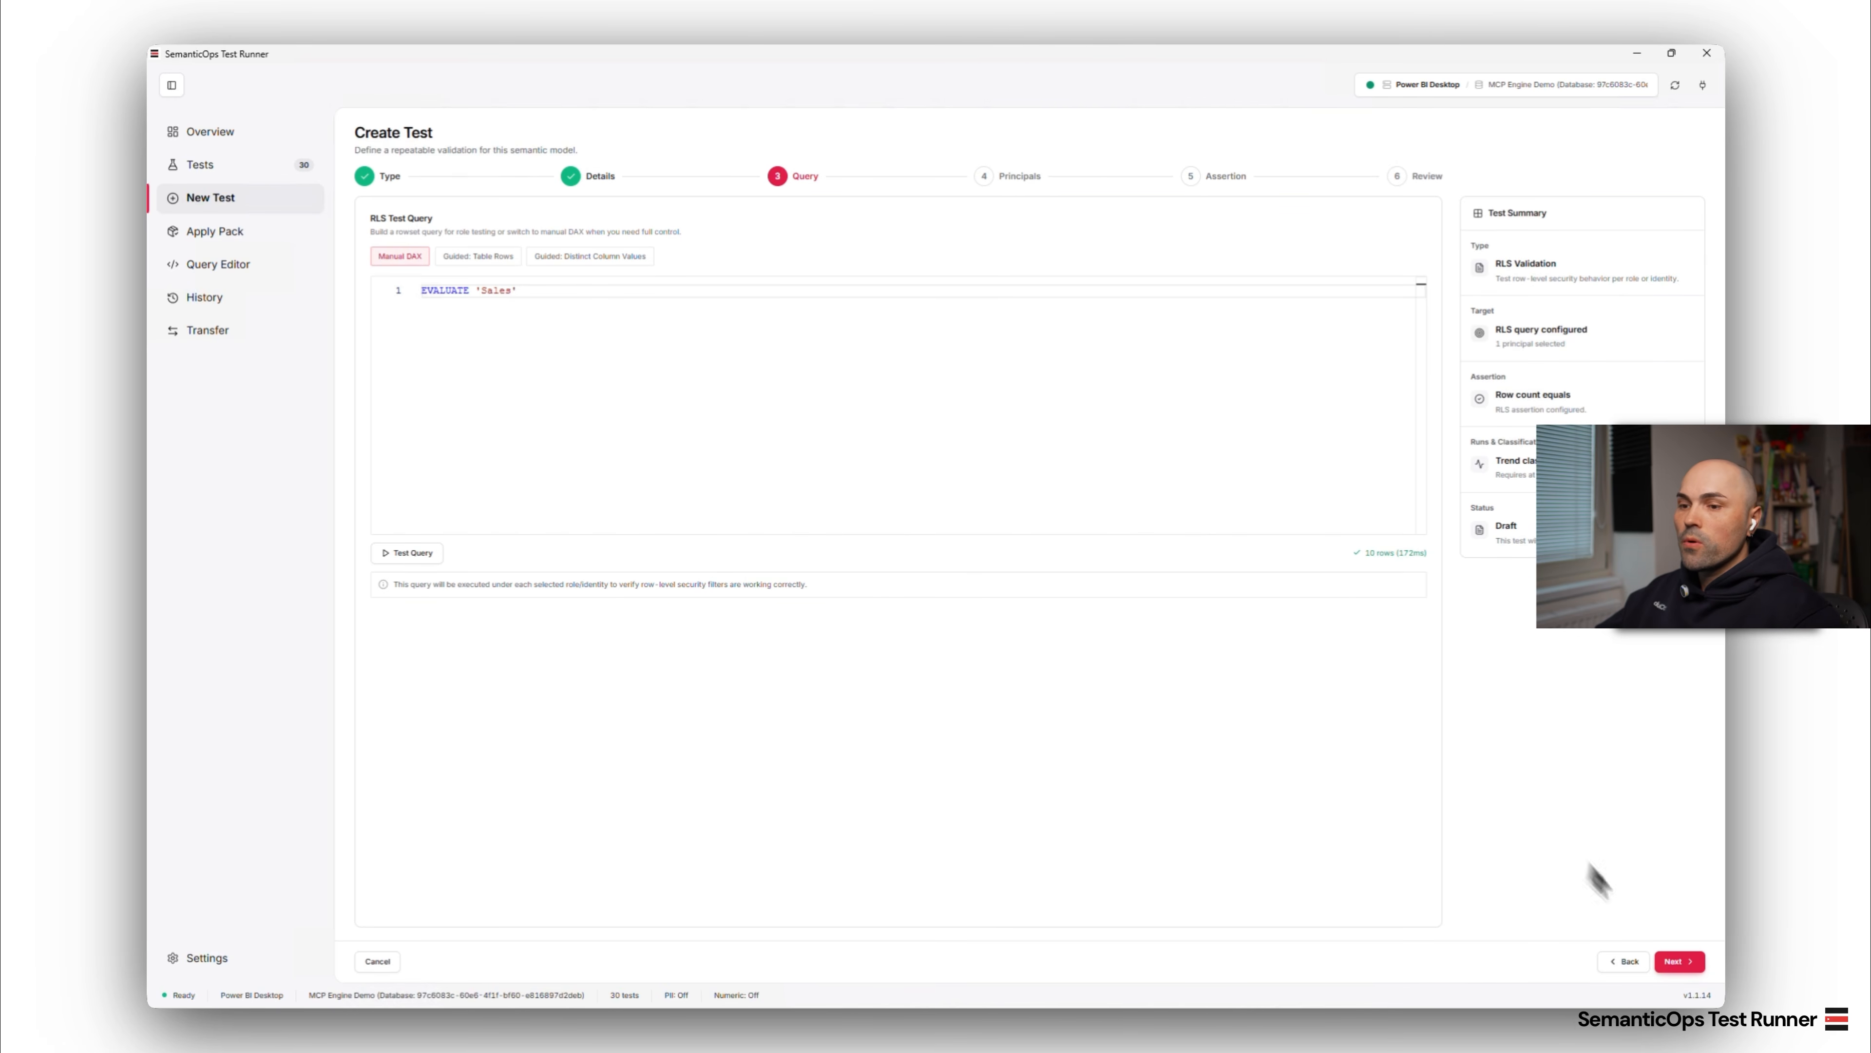
click(1680, 961)
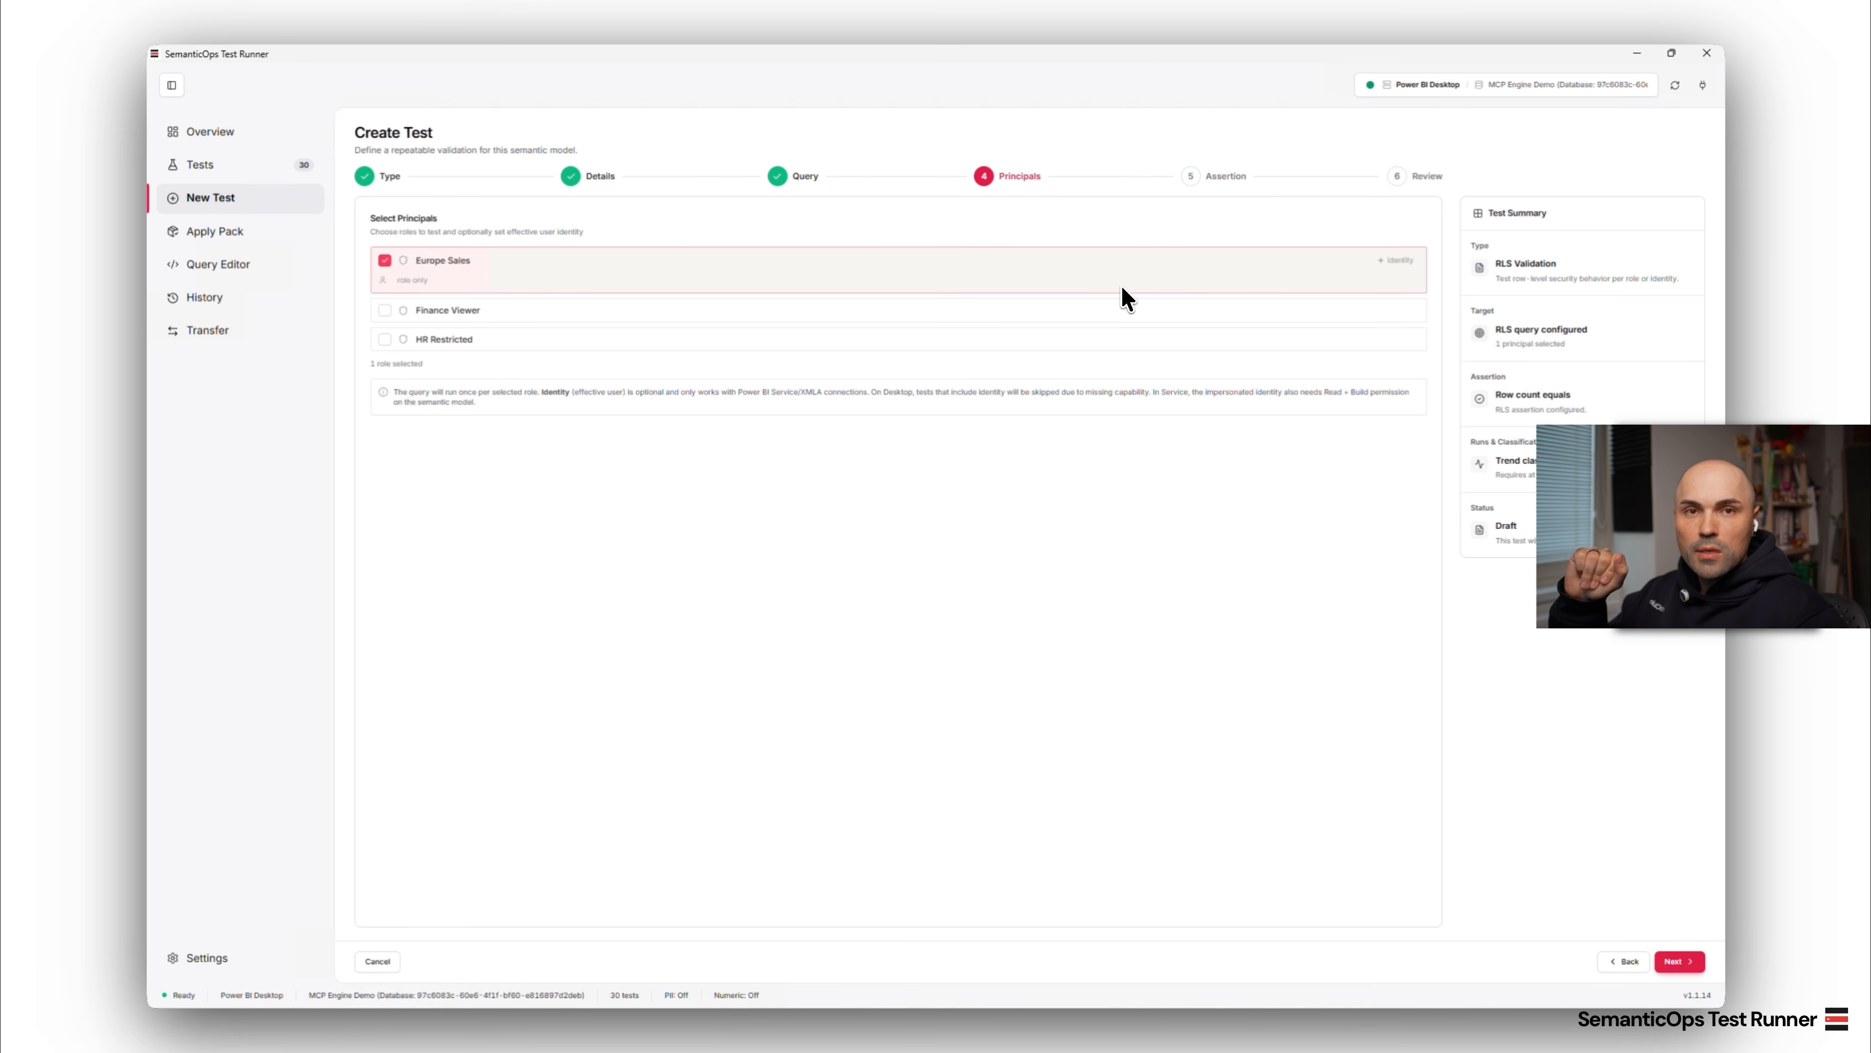
click(1679, 961)
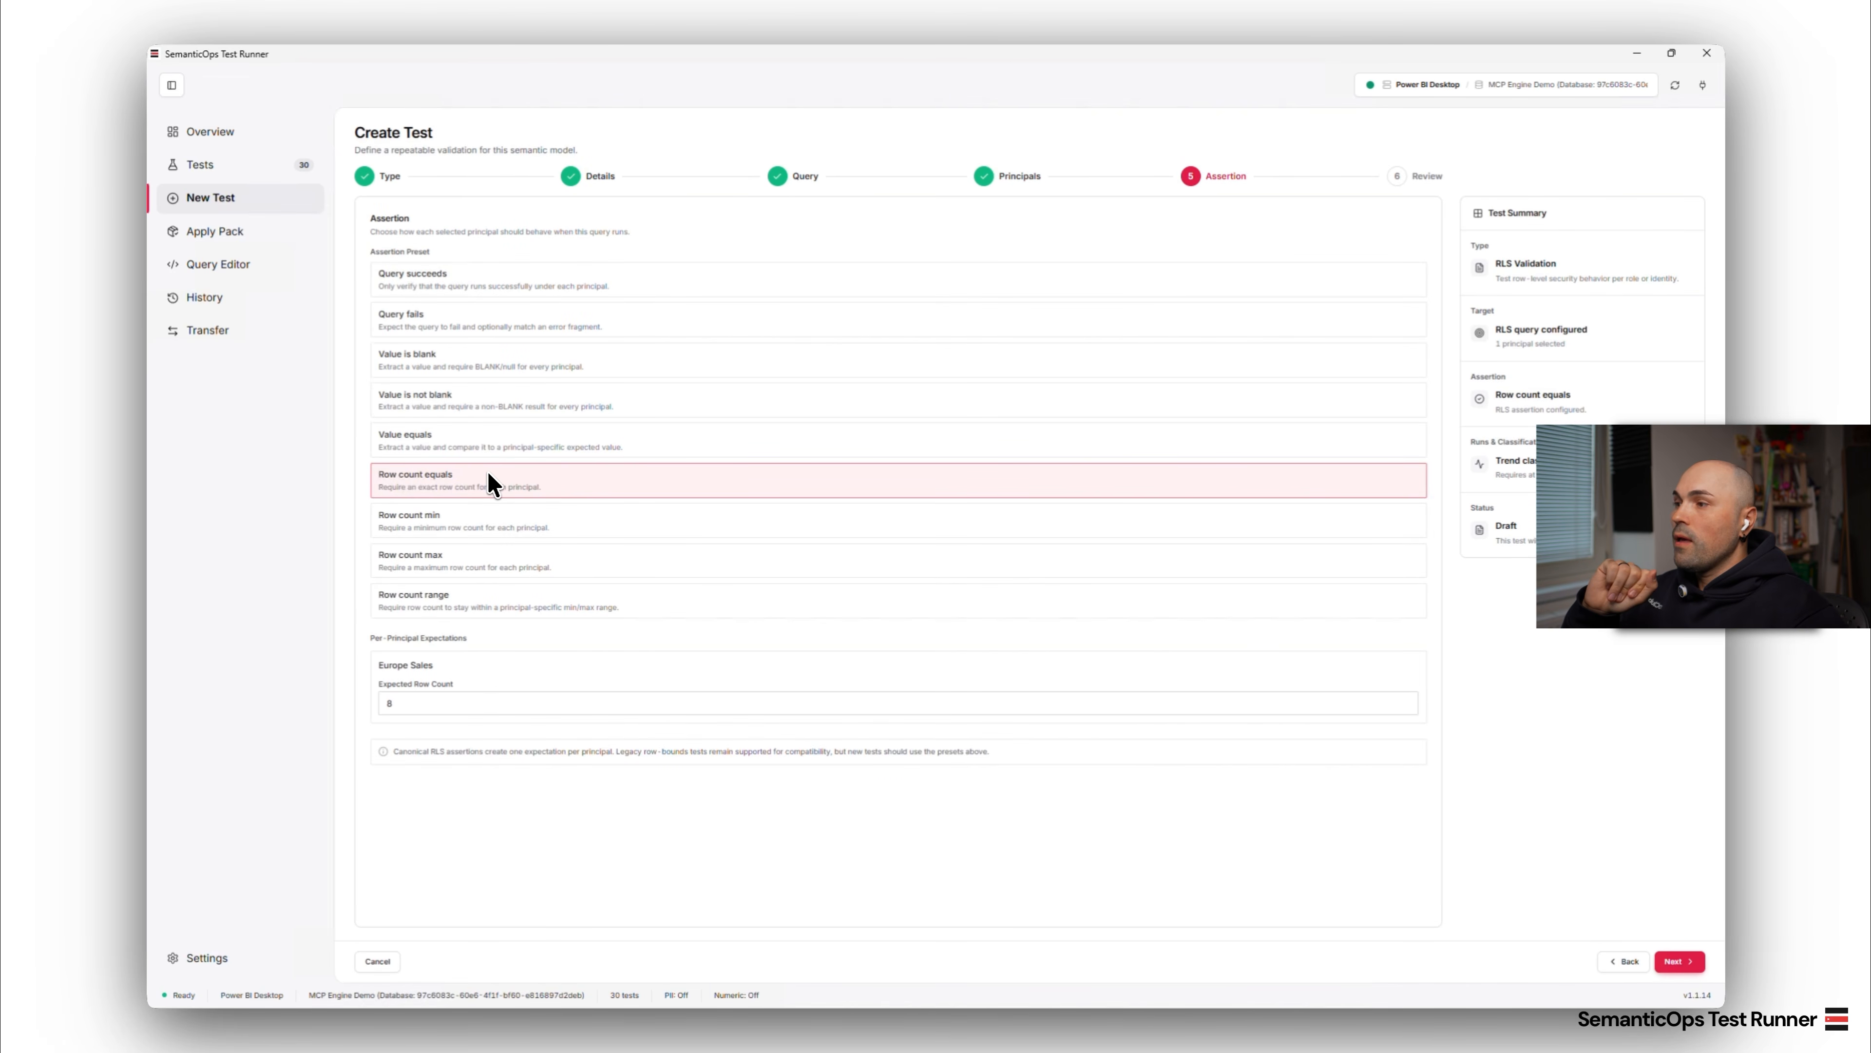
- Check the Europe rows of the Sales table in Power BI Desktop, and require a Europe Sales row count equal to 8 in the test
click(697, 1029)
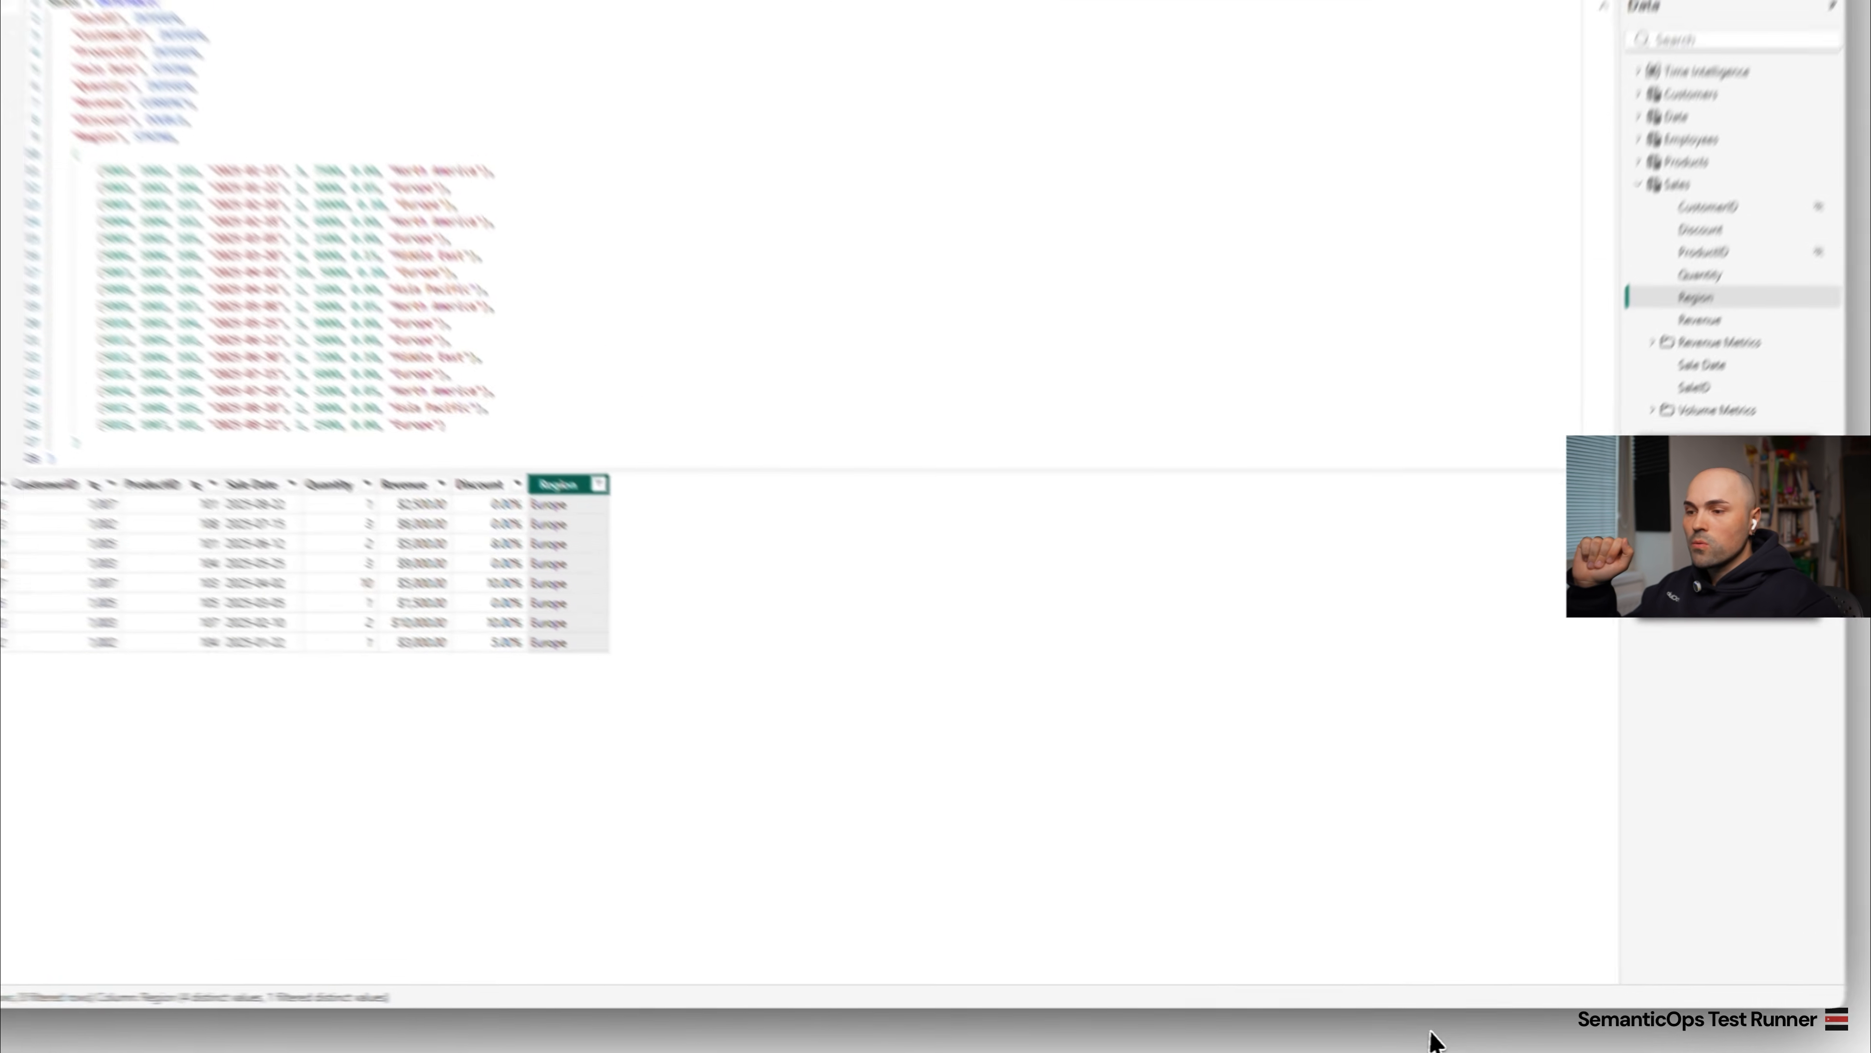
click(1401, 1040)
click(219, 234)
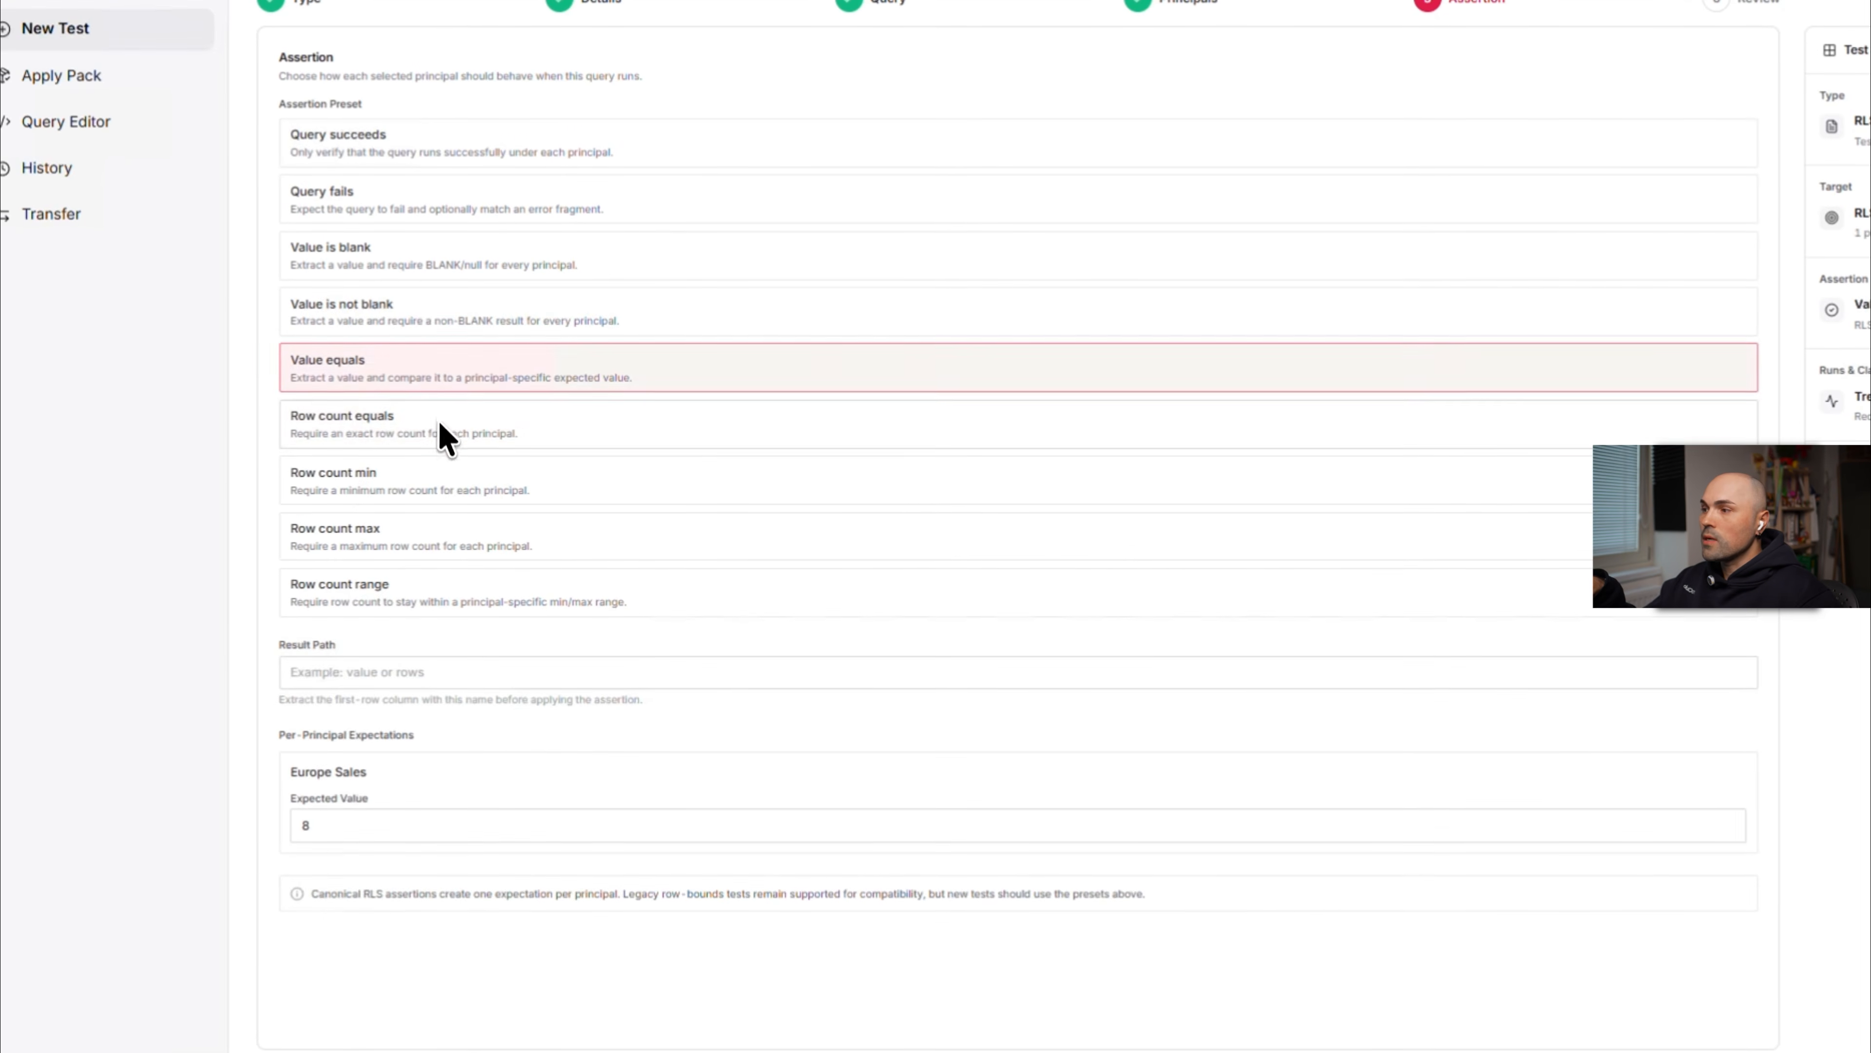
click(220, 292)
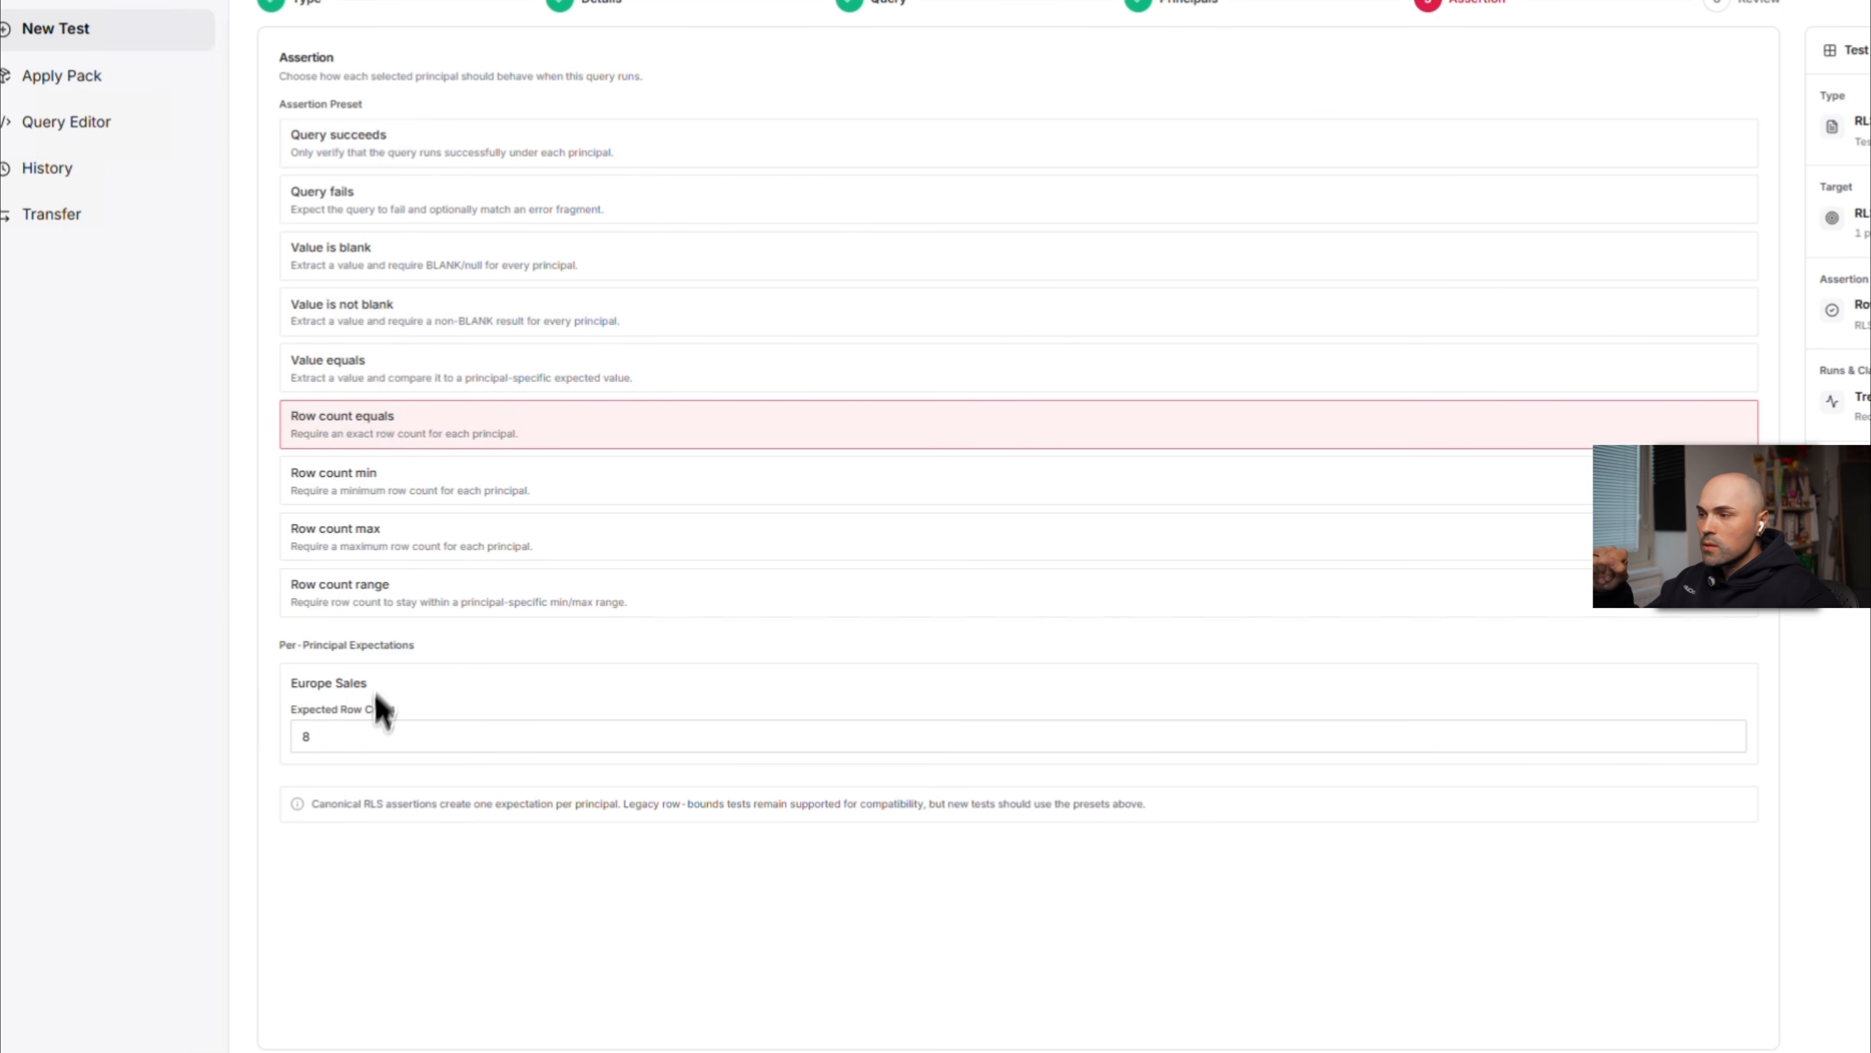
click(362, 737)
click(1789, 948)
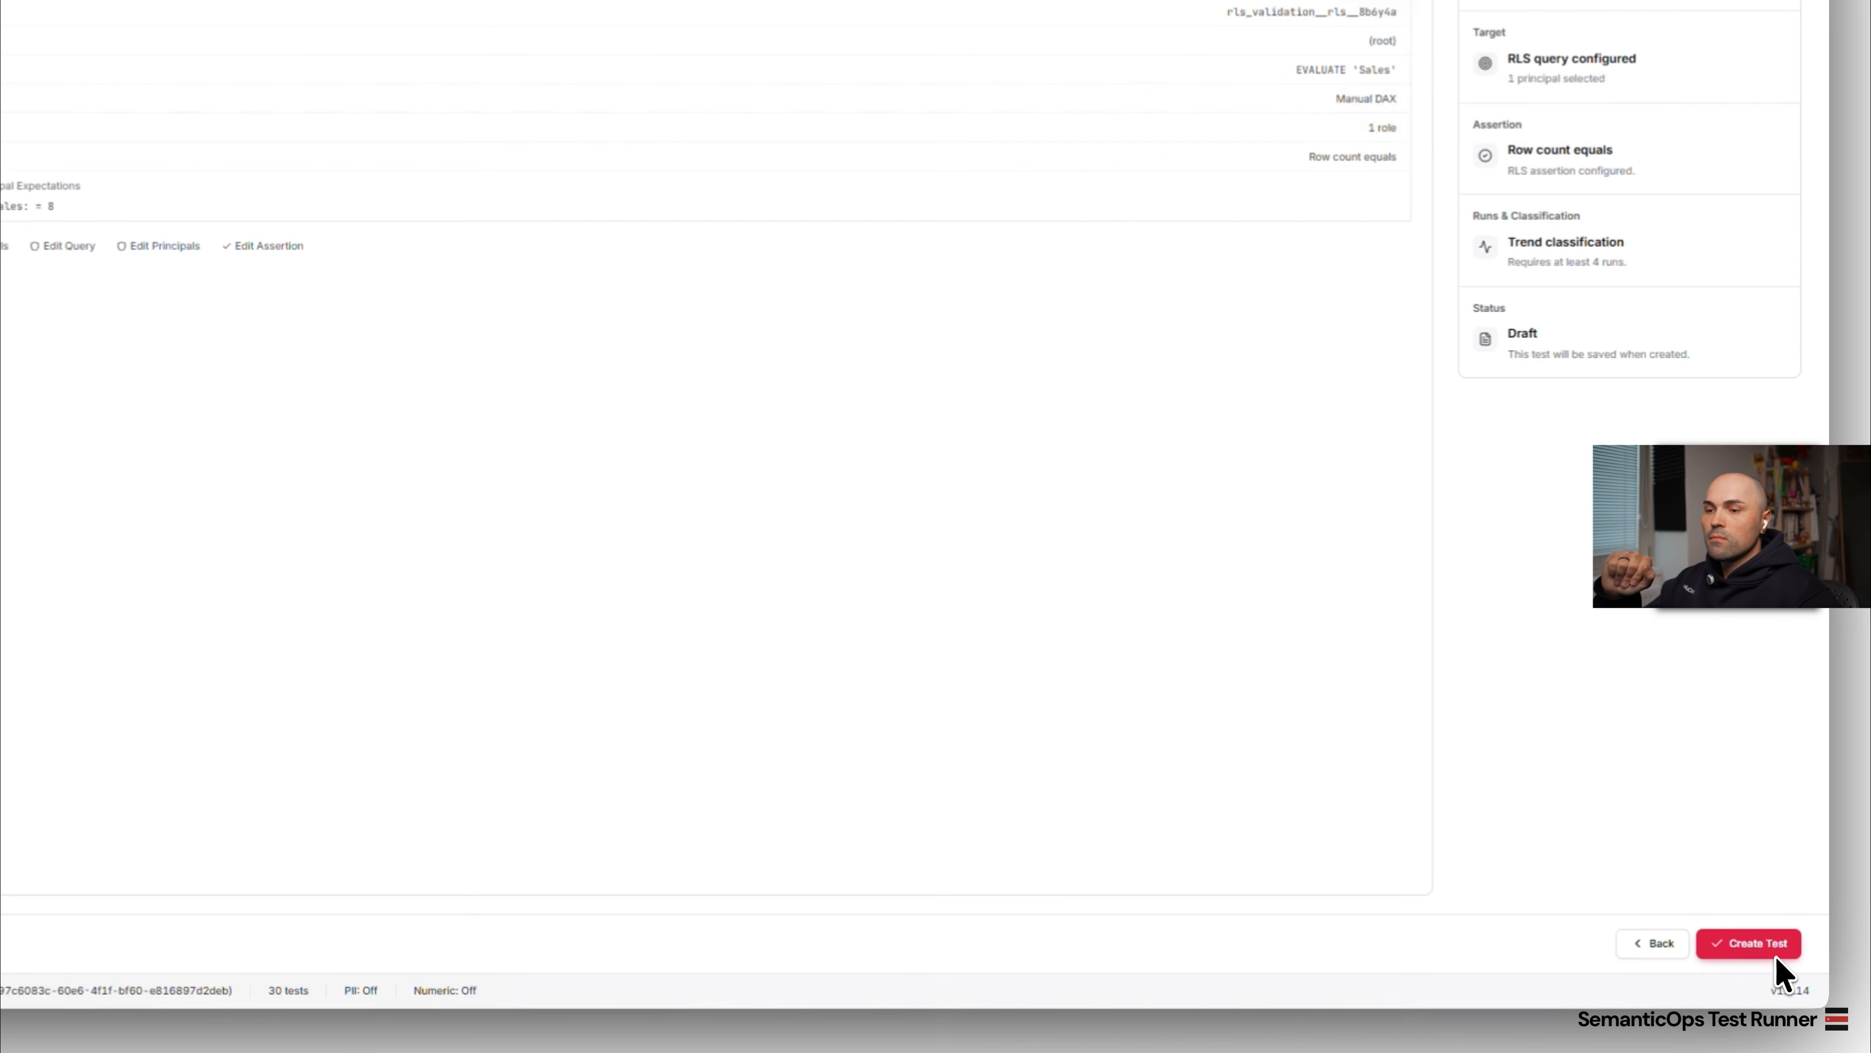
- Create the RLS test and run all tests with its details open
click(1778, 952)
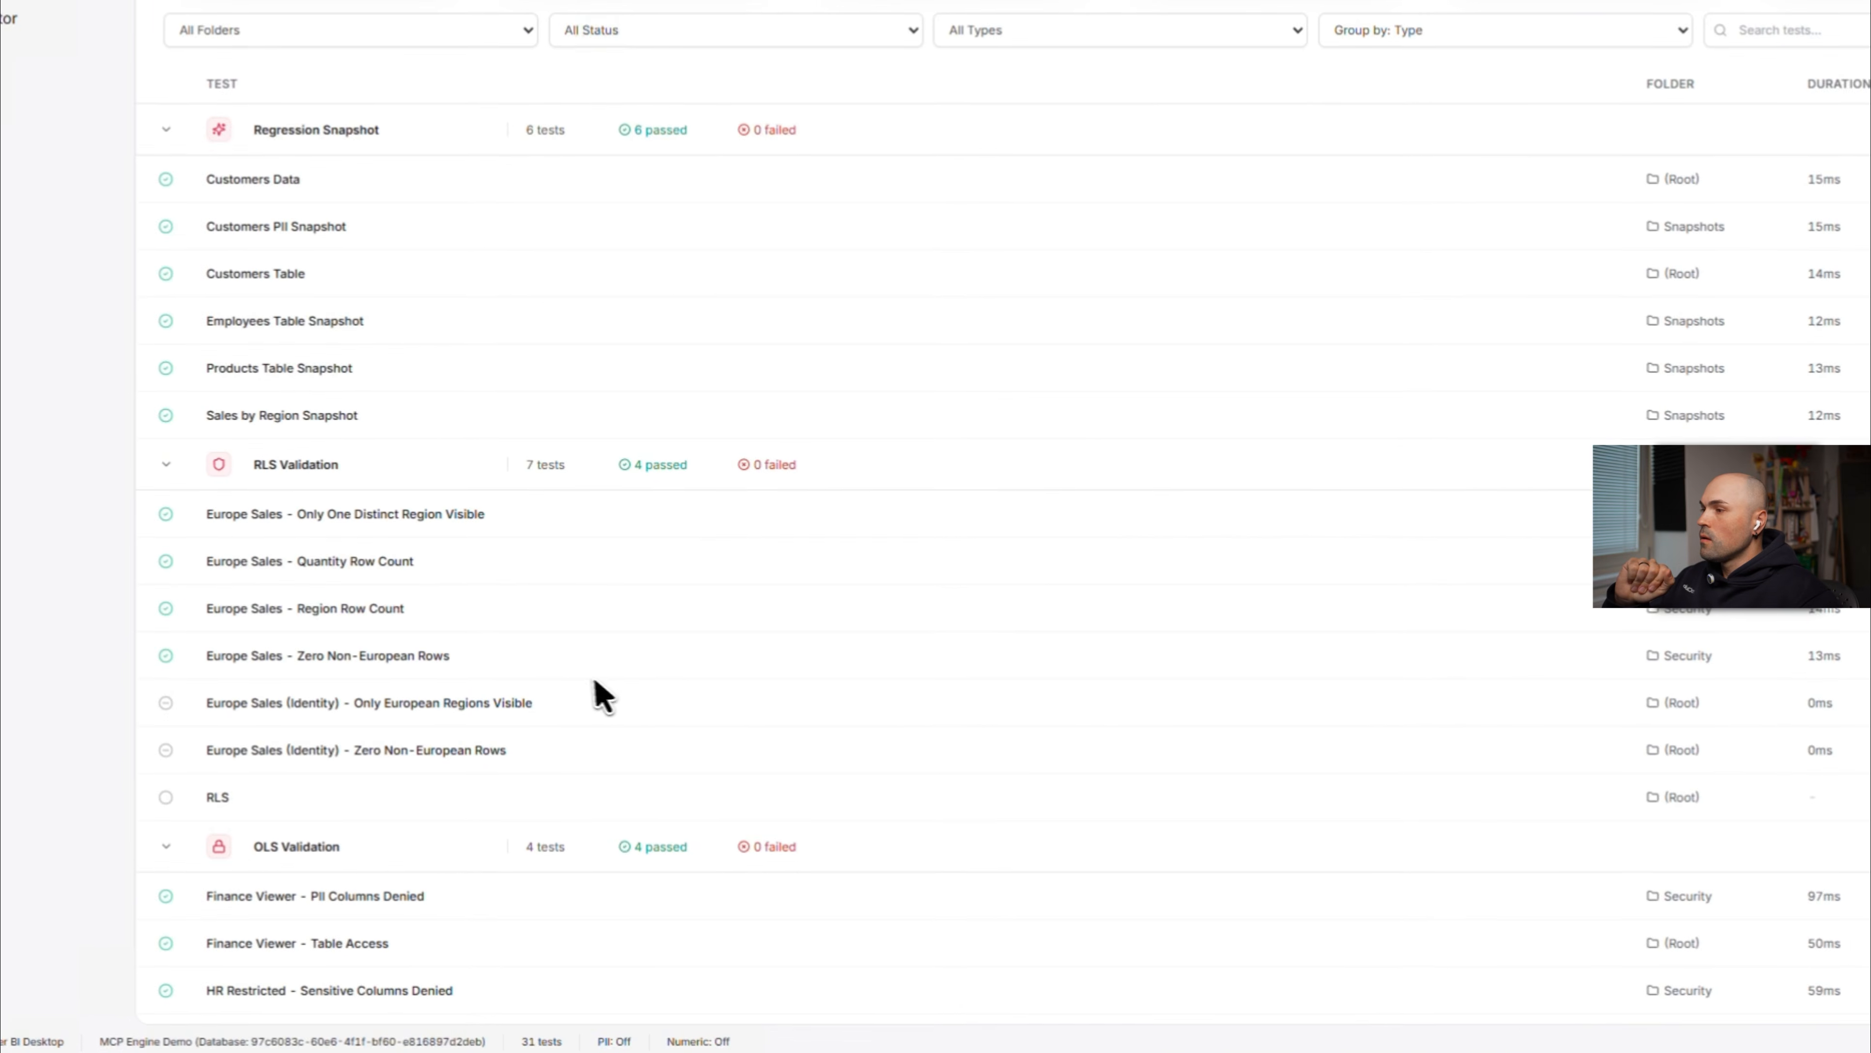
click(376, 790)
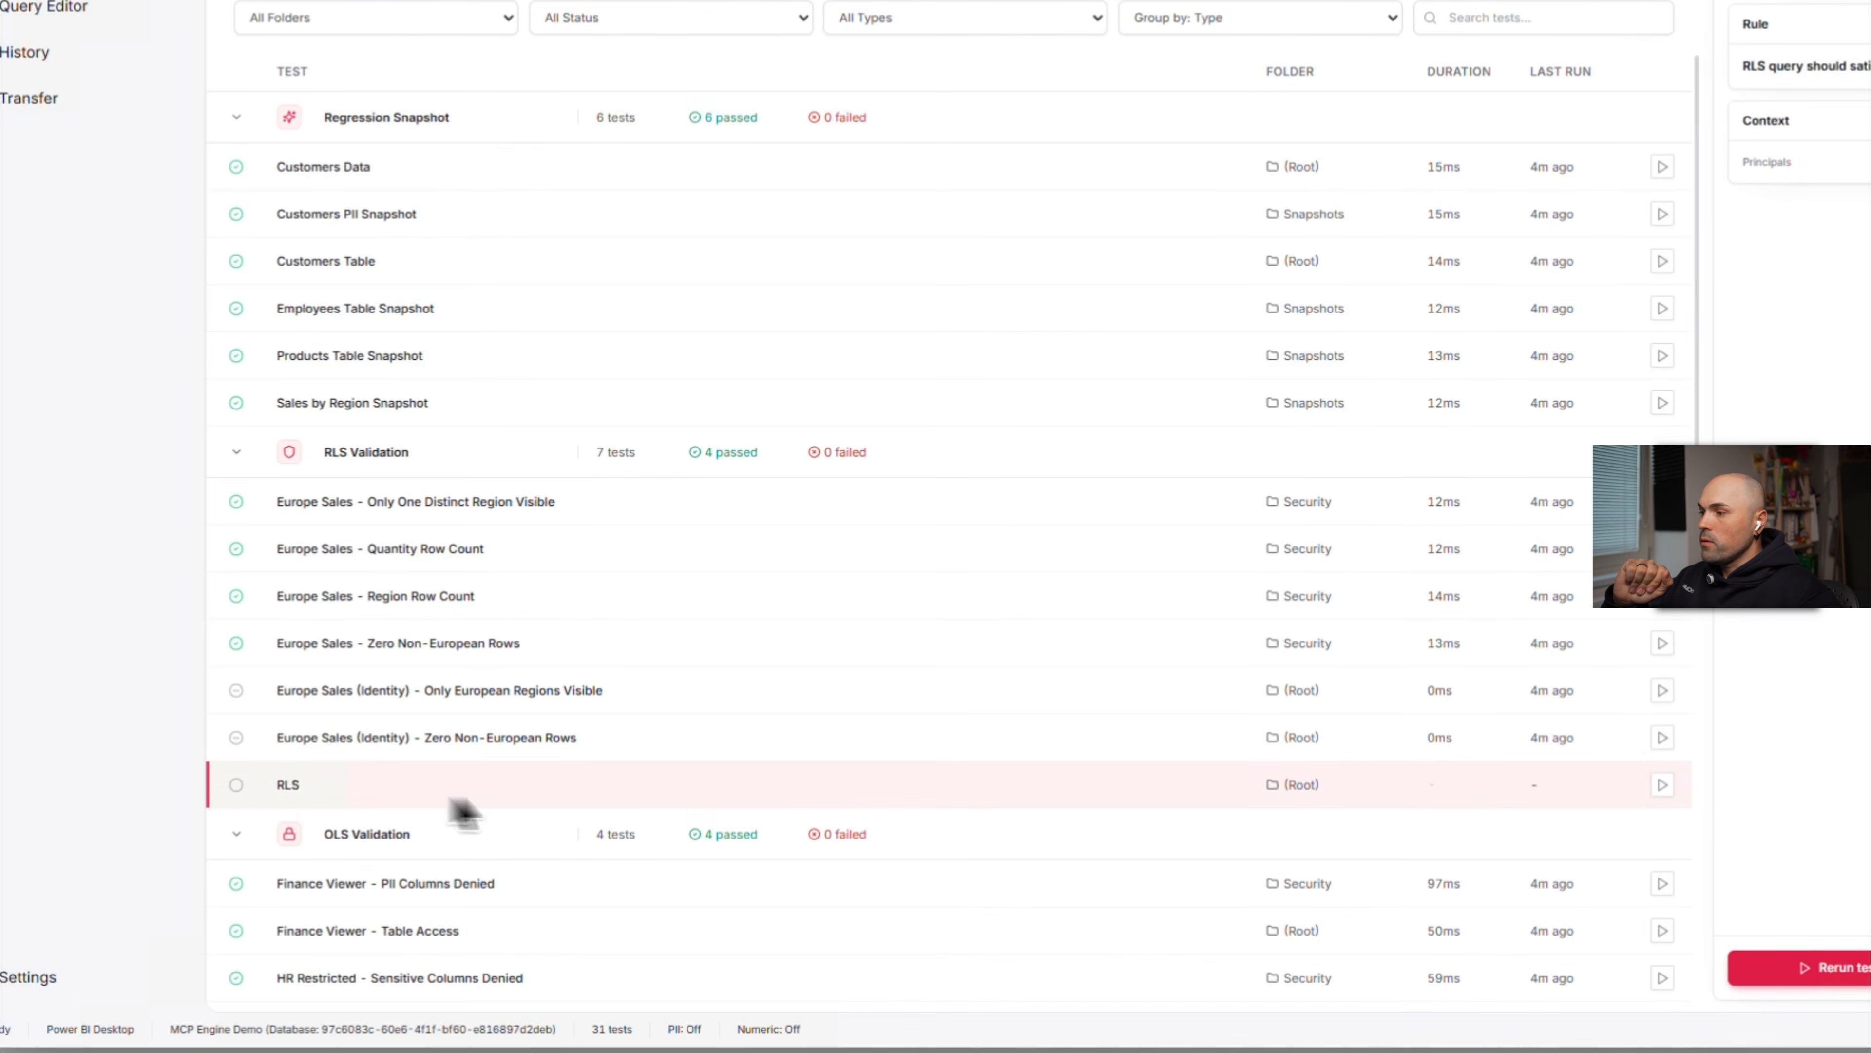
click(1328, 129)
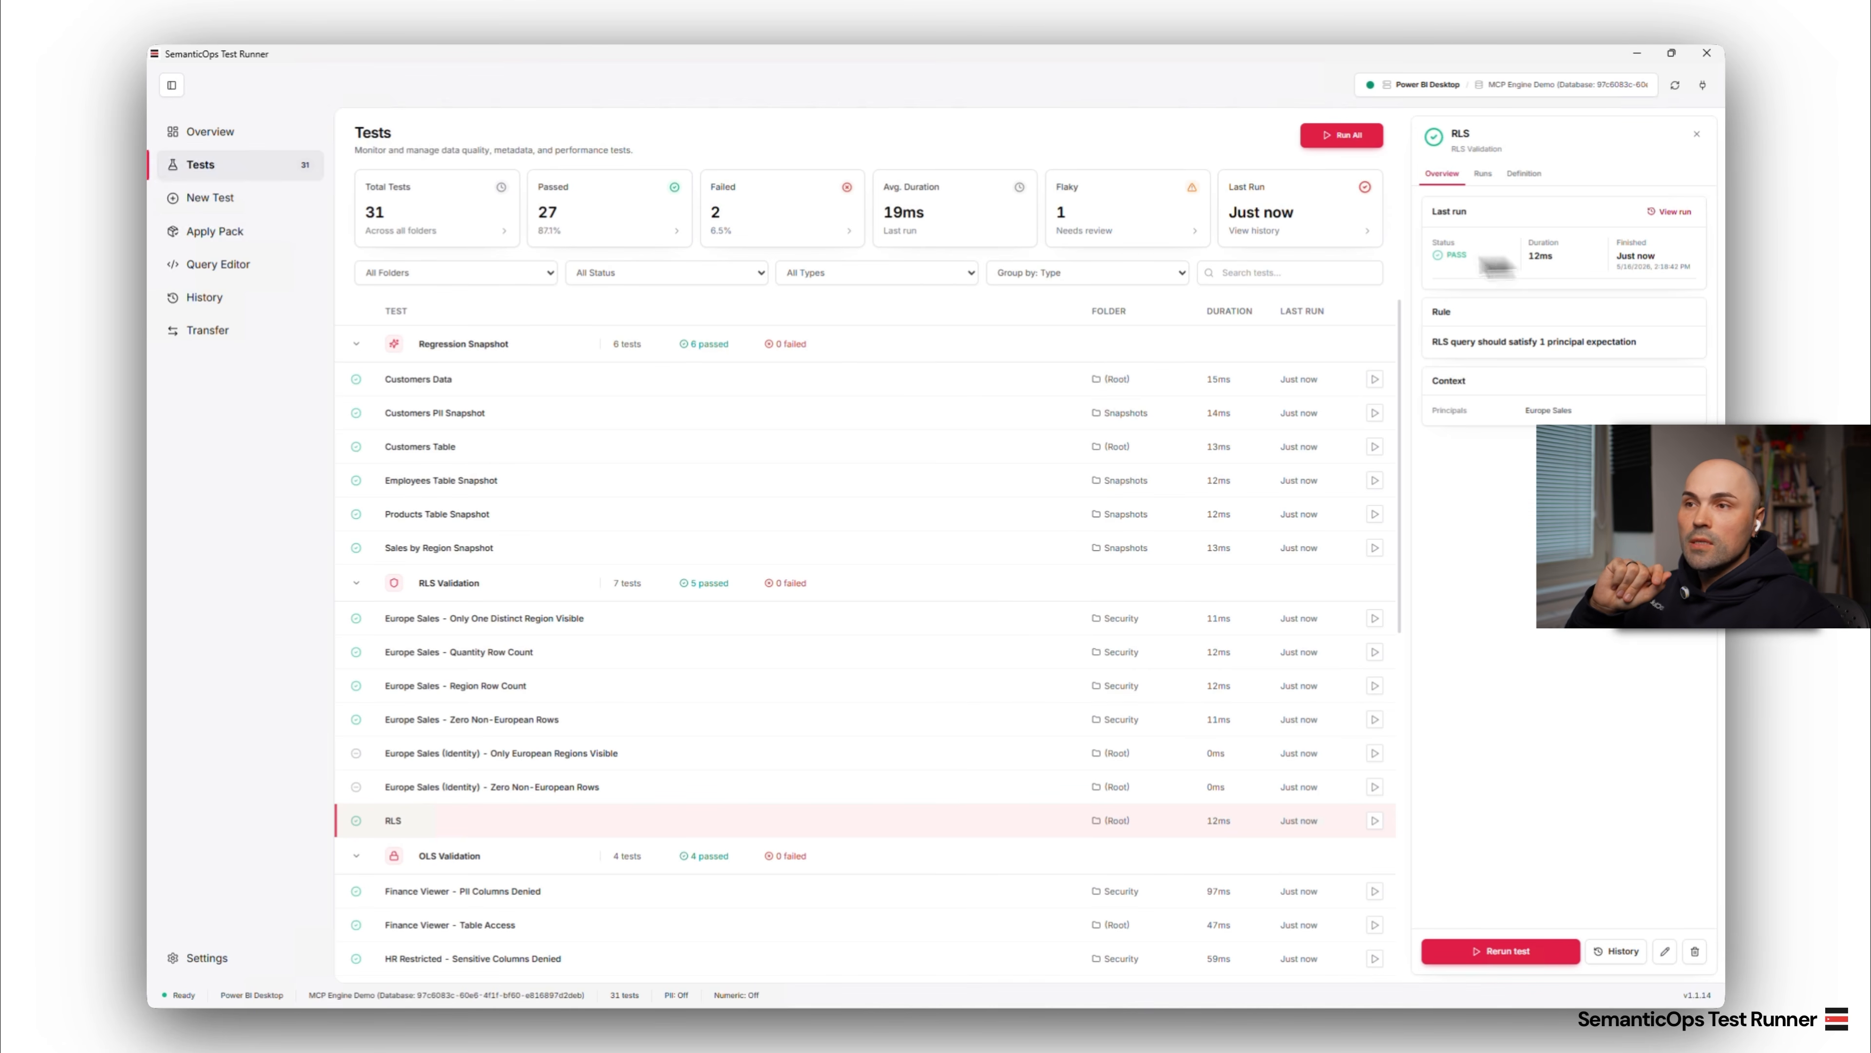
- Edit the RLS test's assertion to expect a row count of 9 for Europe Sales
click(1664, 951)
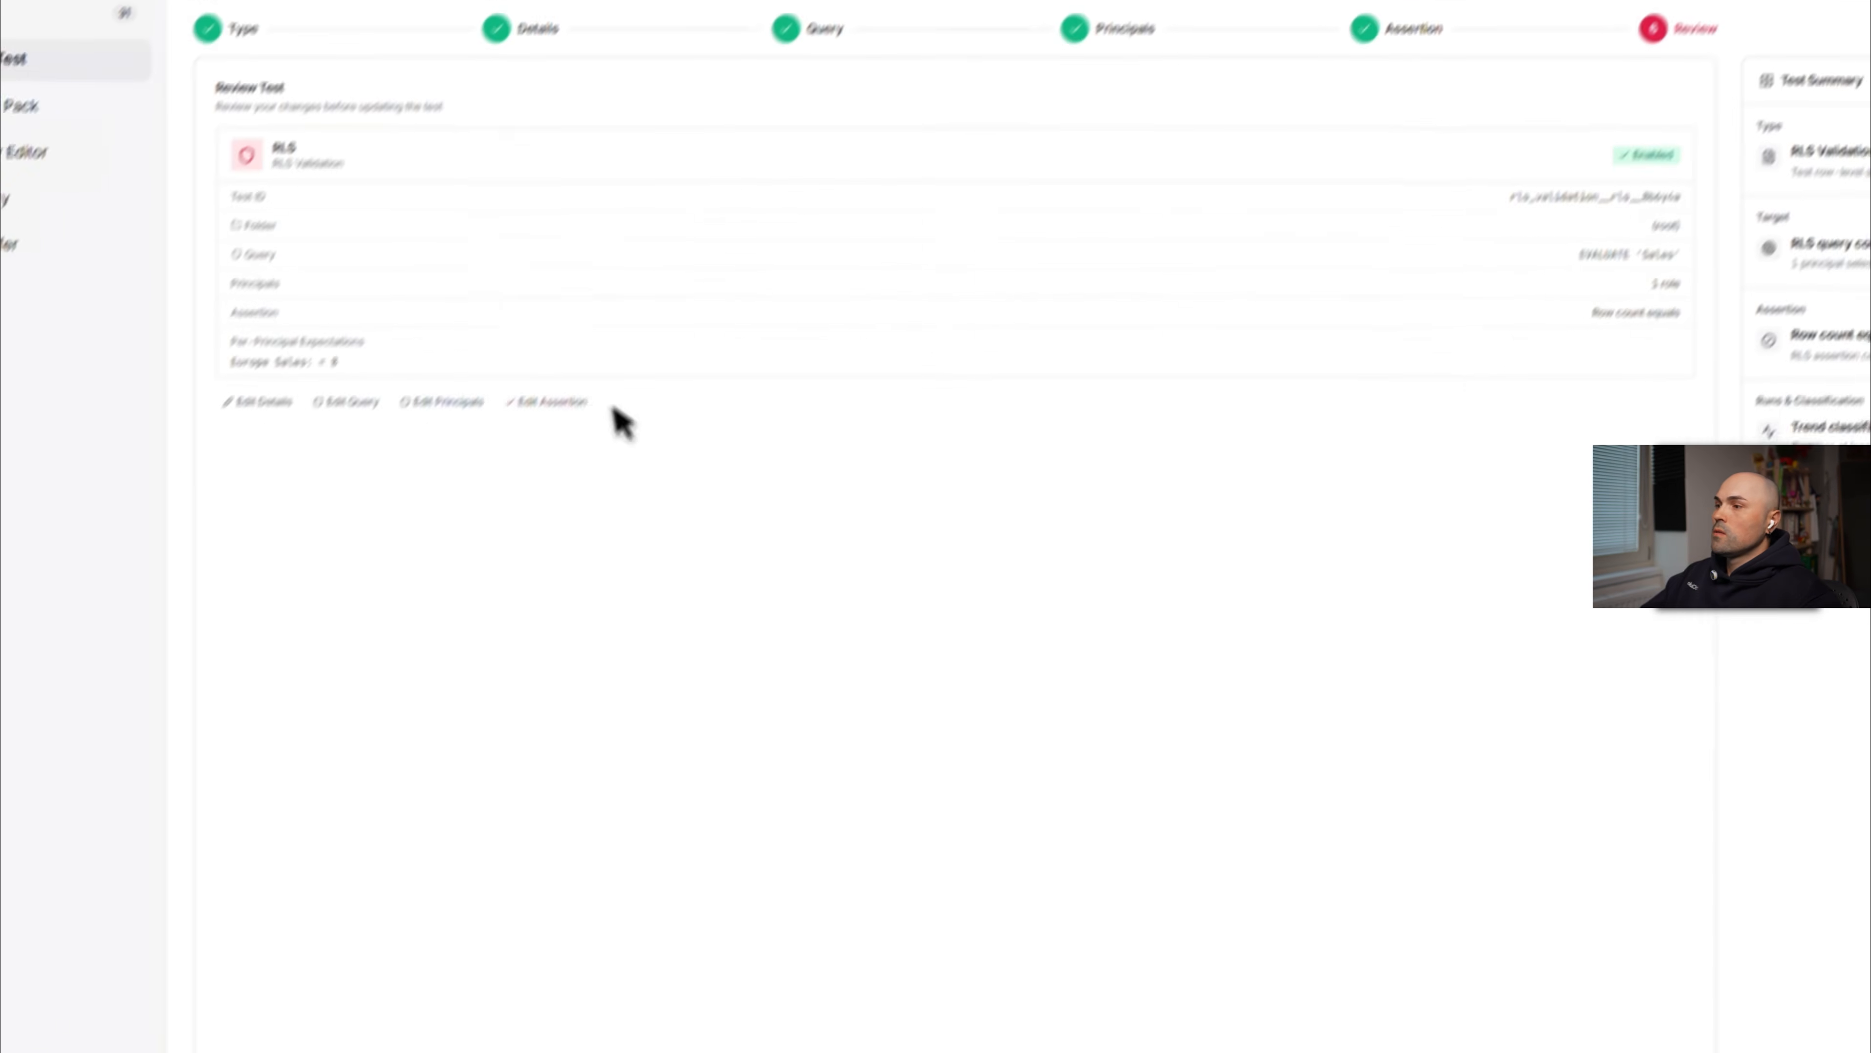
click(549, 401)
click(347, 700)
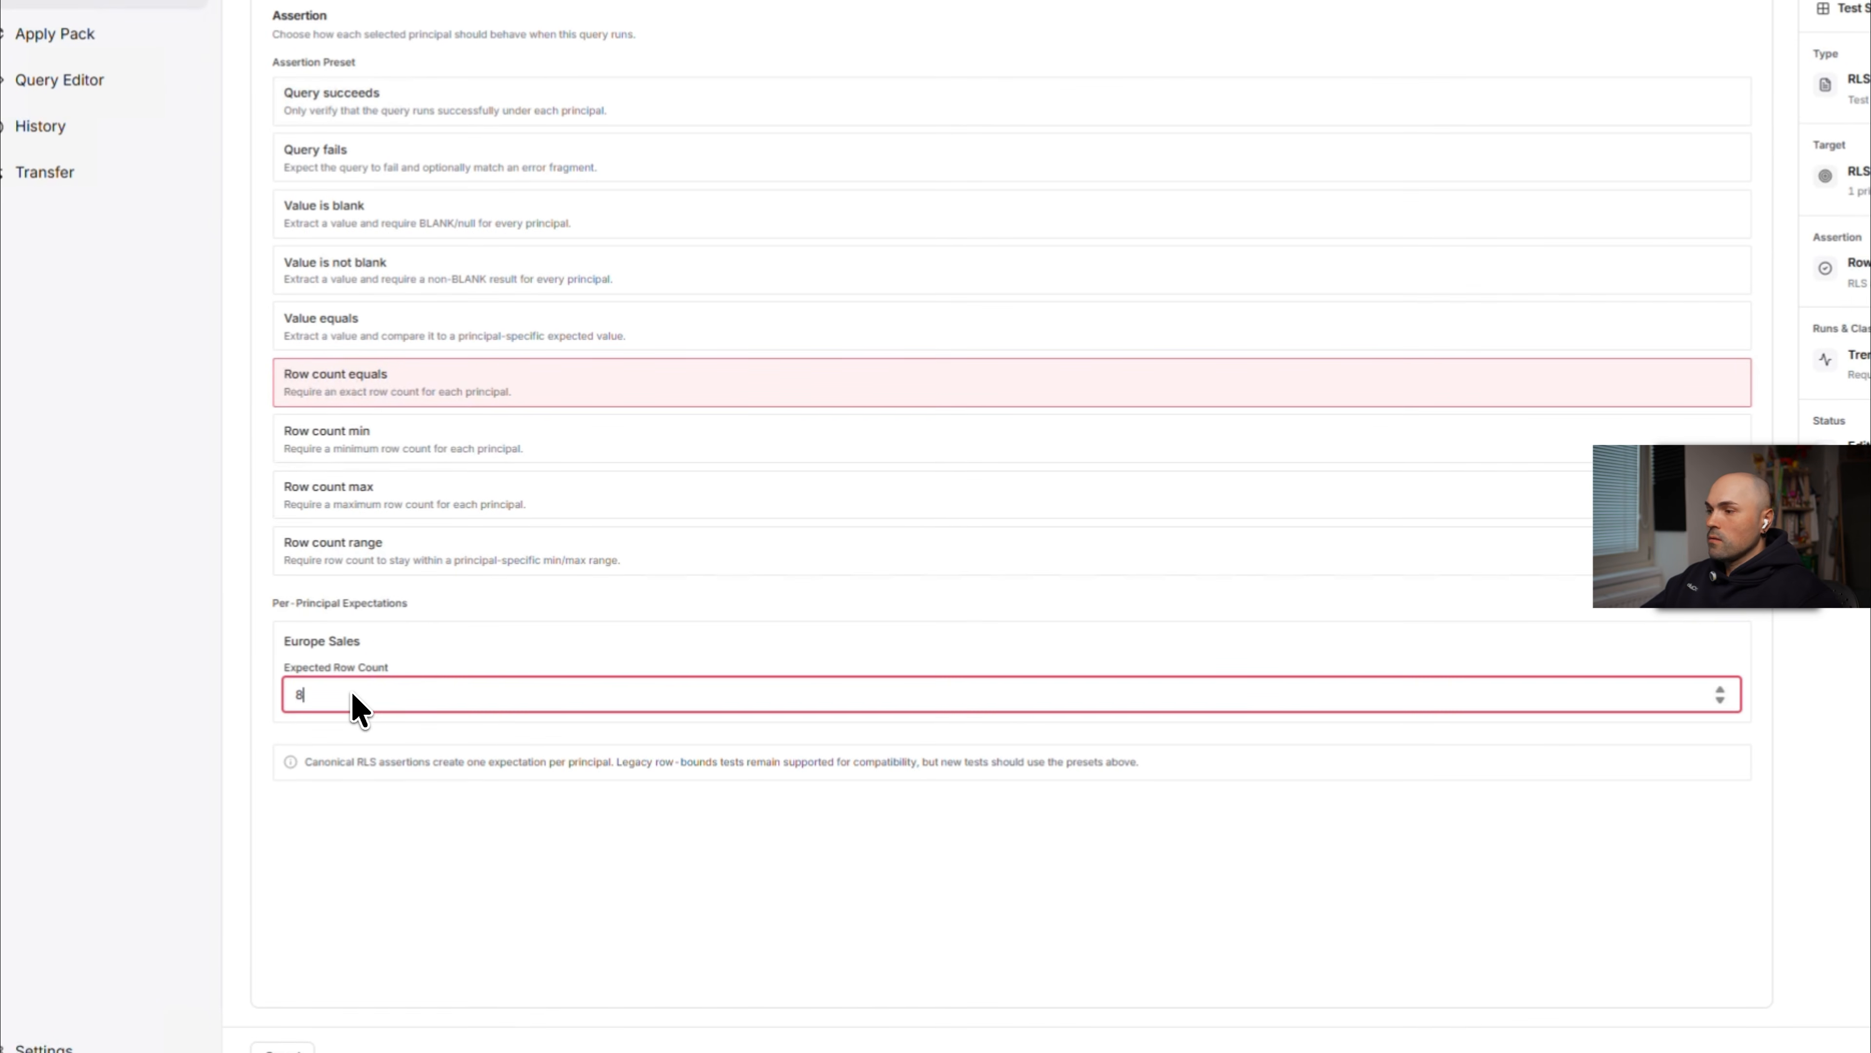
key(BackSpace)
text(9)
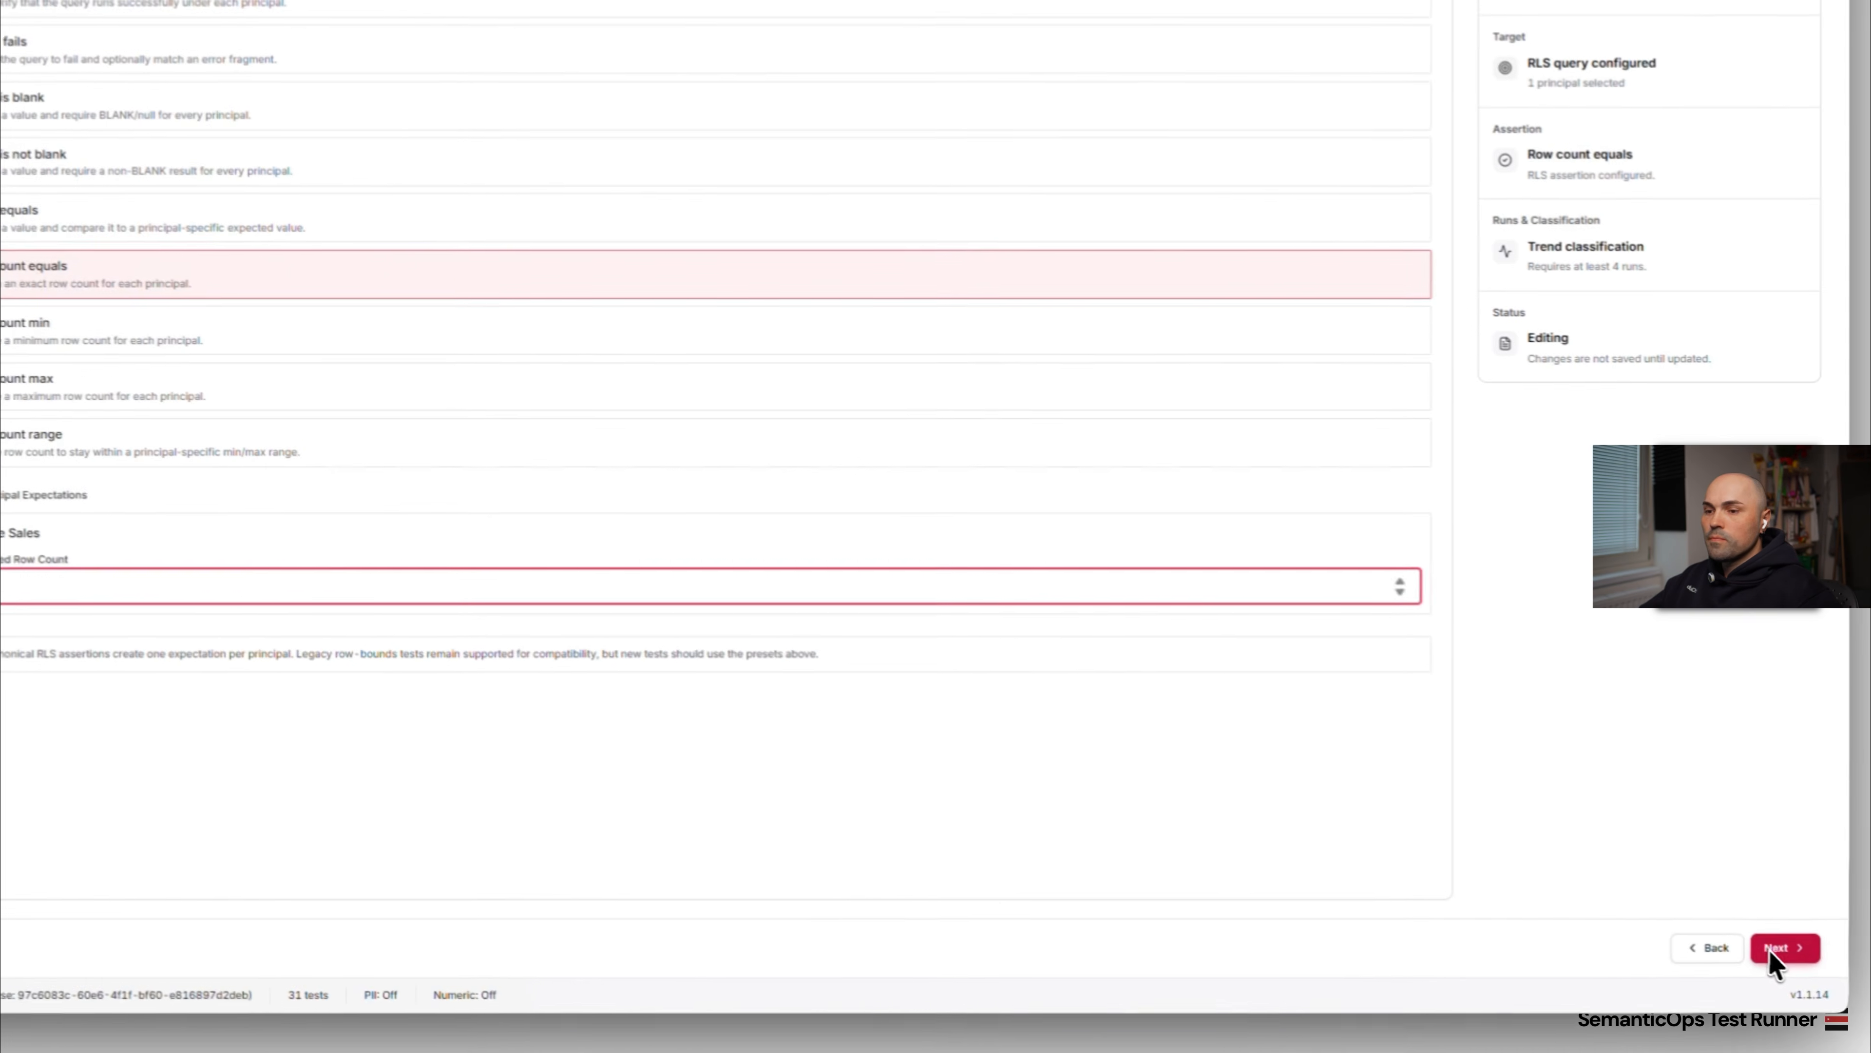
click(1768, 947)
- Save the updated RLS test, rerun all tests and open its details
click(1747, 944)
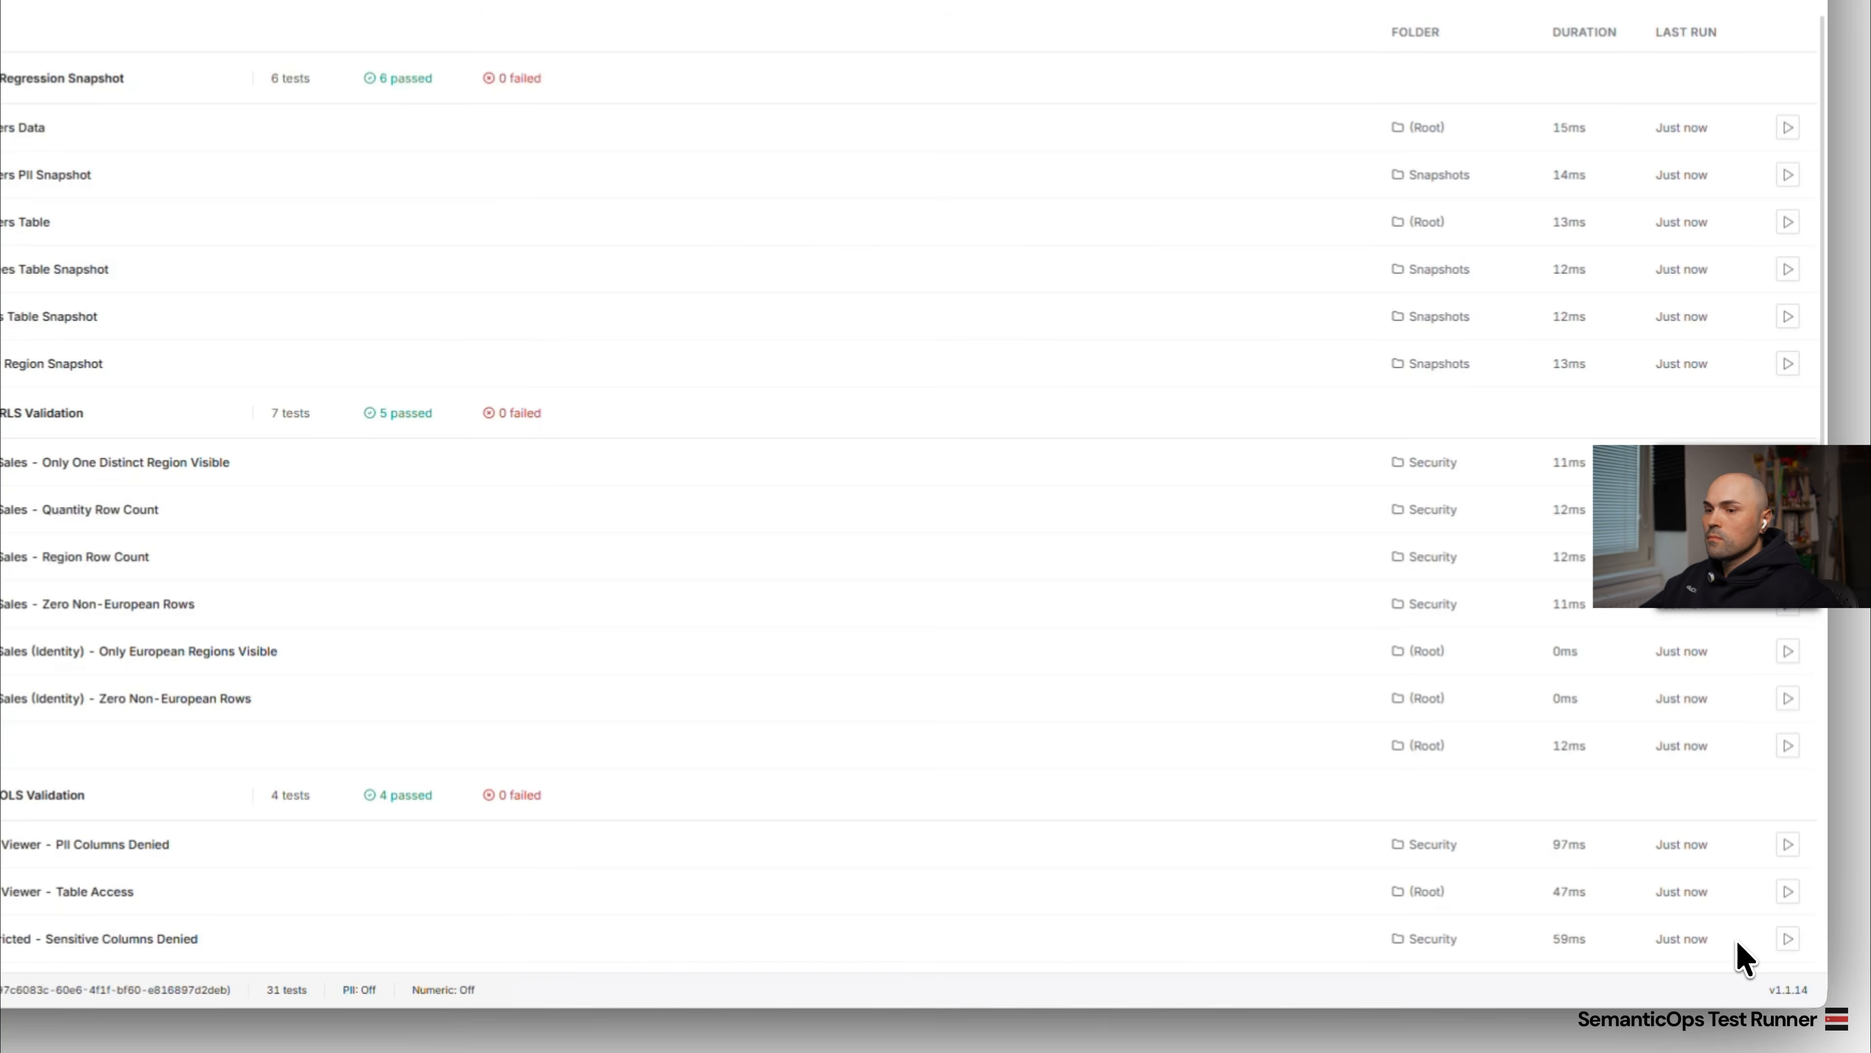
click(1772, 162)
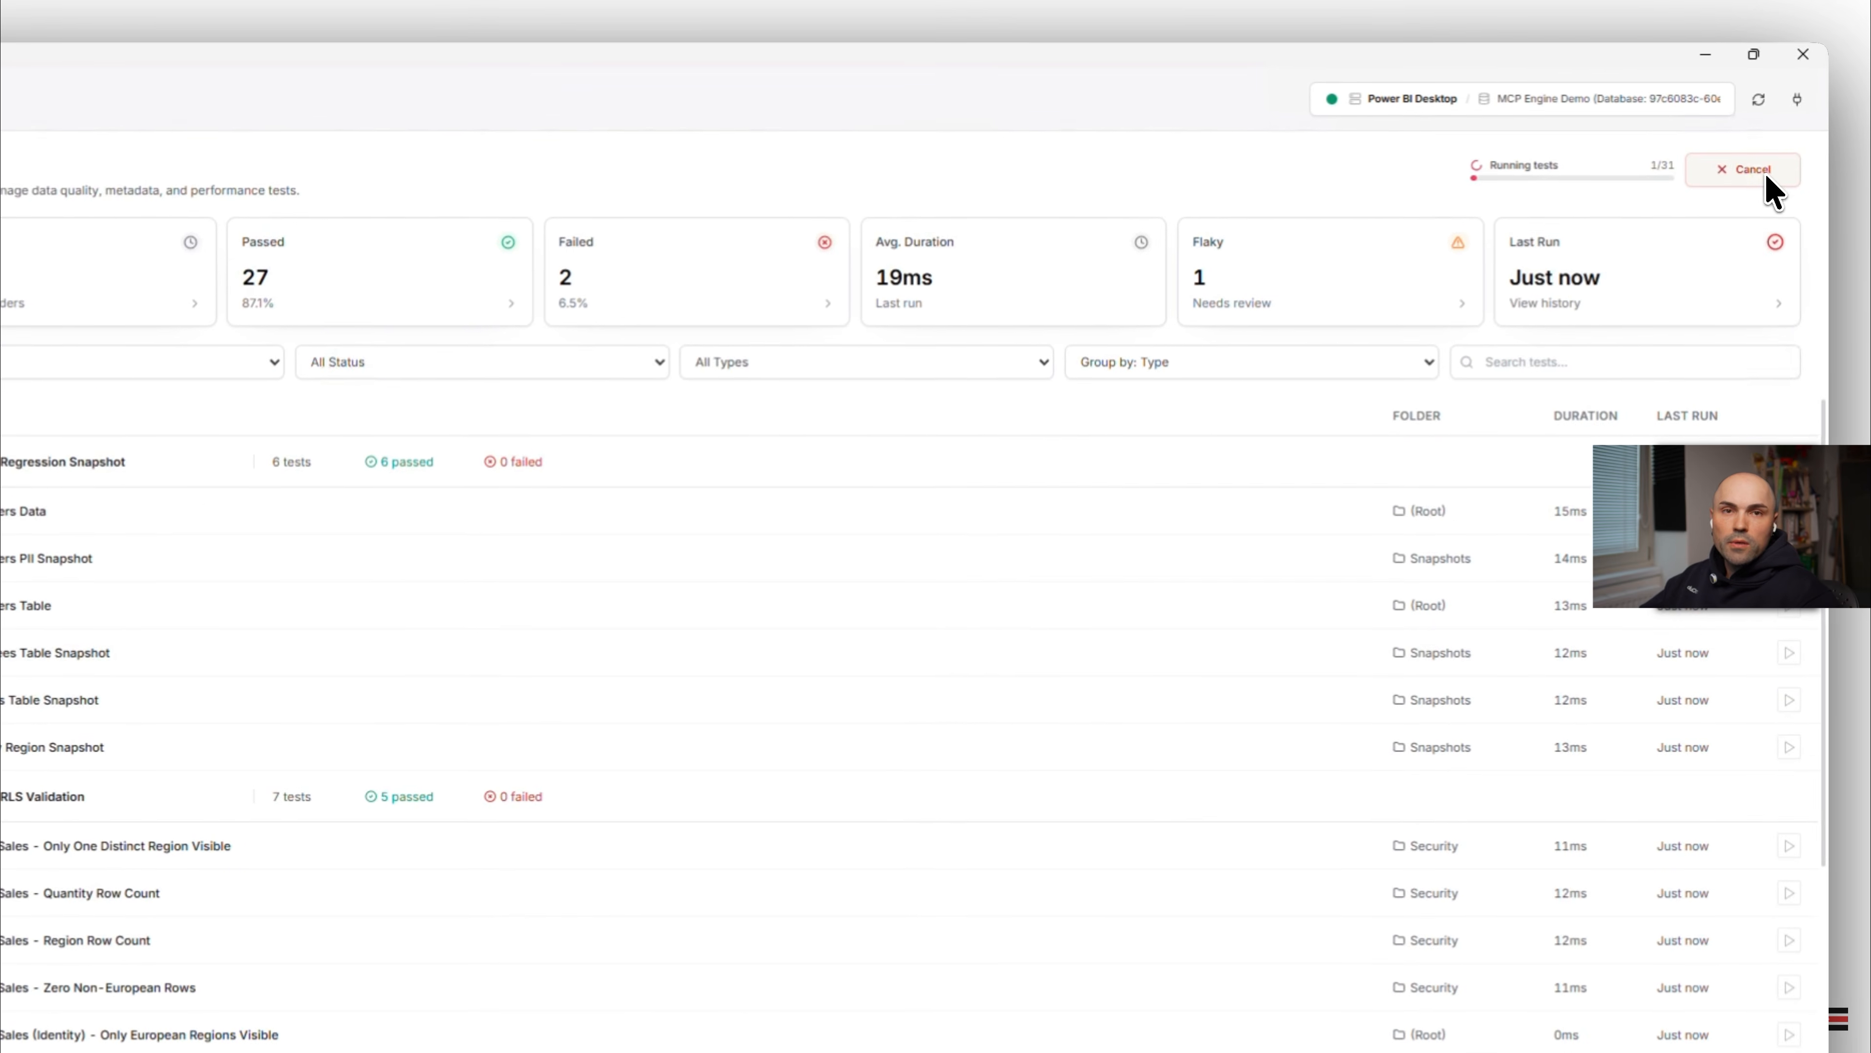
click(405, 800)
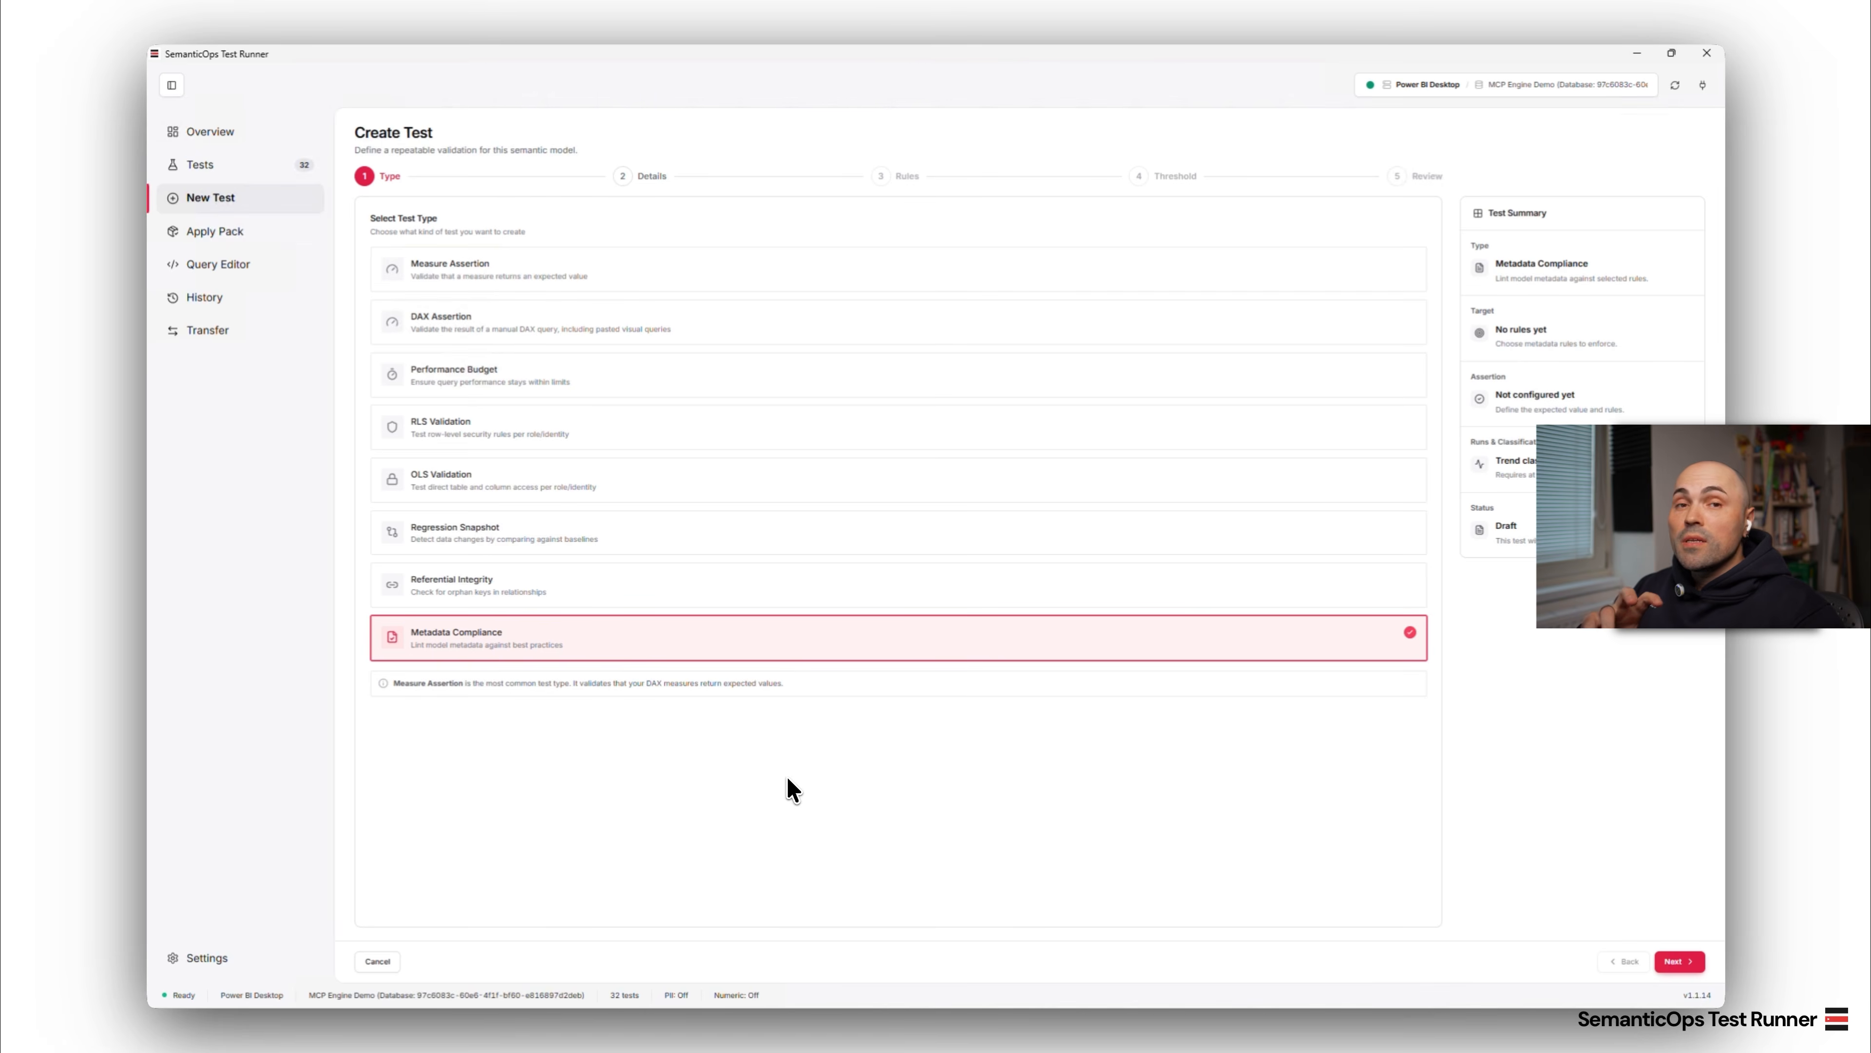
- Continue with a new Metadata Compliance test, name it Compliance and proceed to its rules
click(1680, 961)
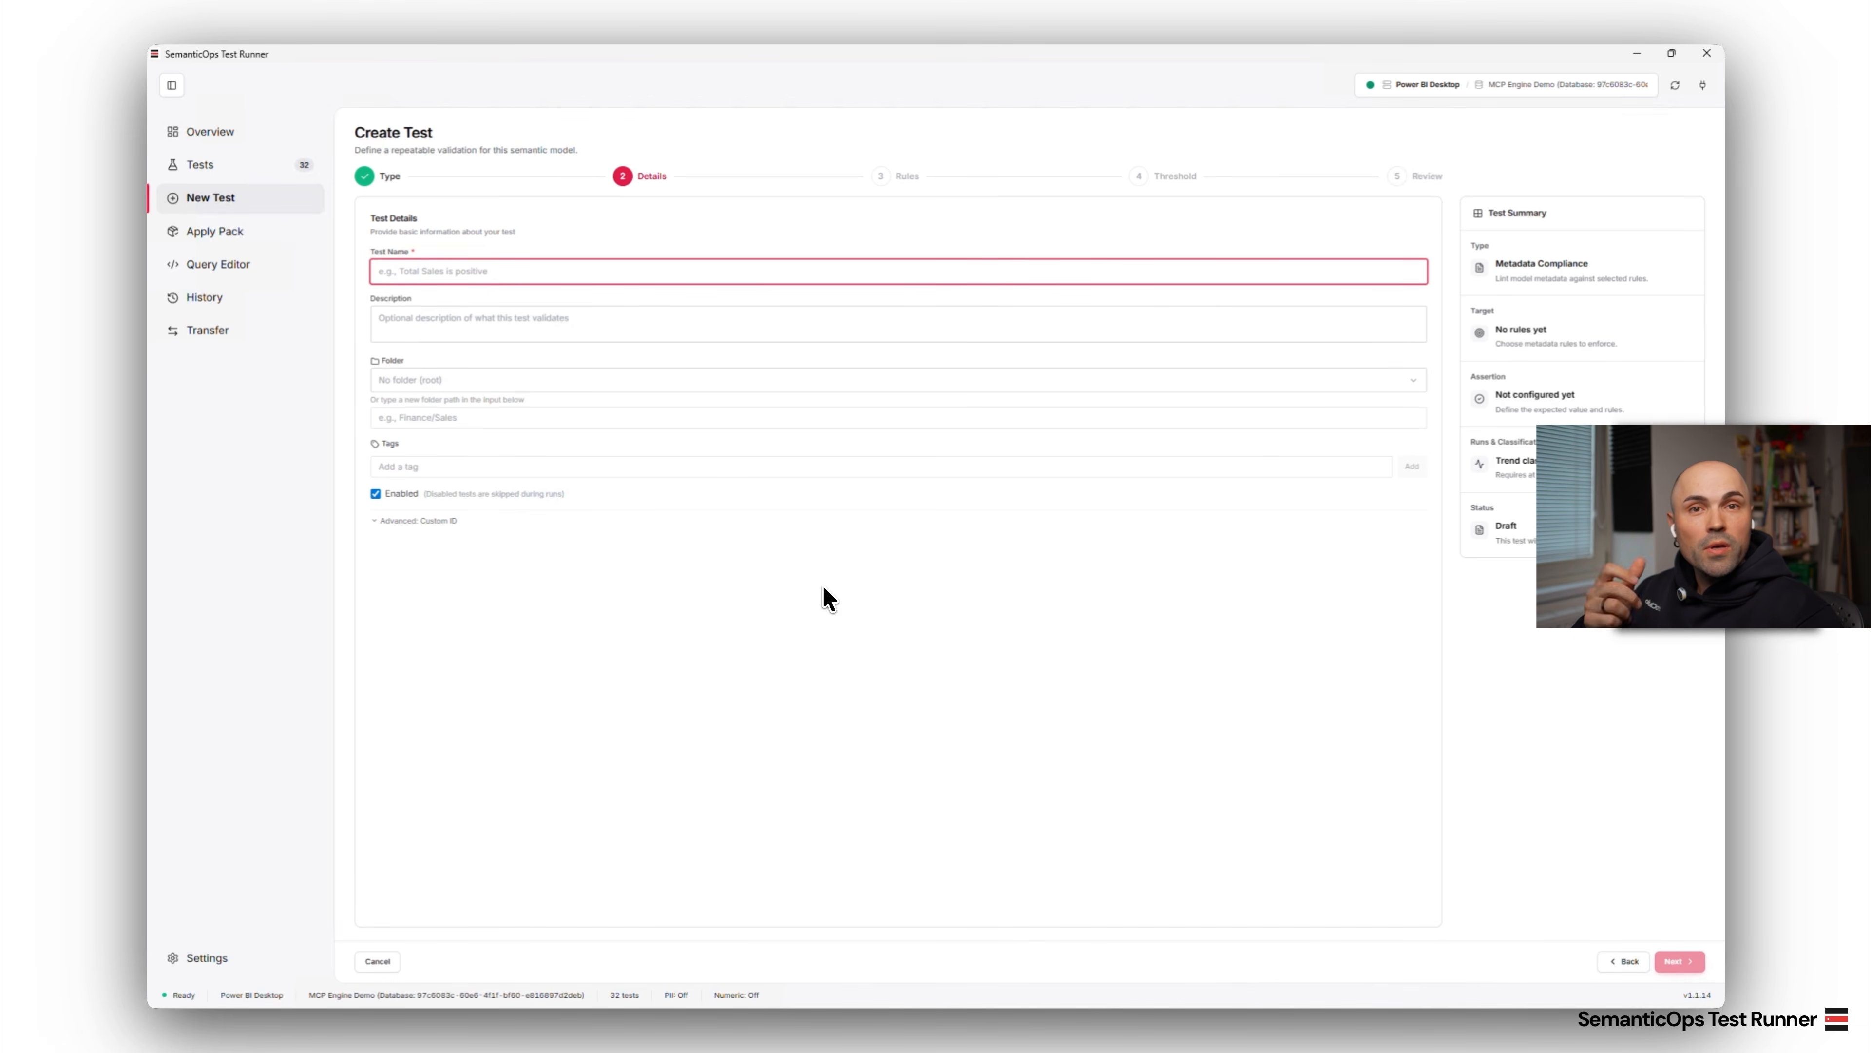
click(480, 275)
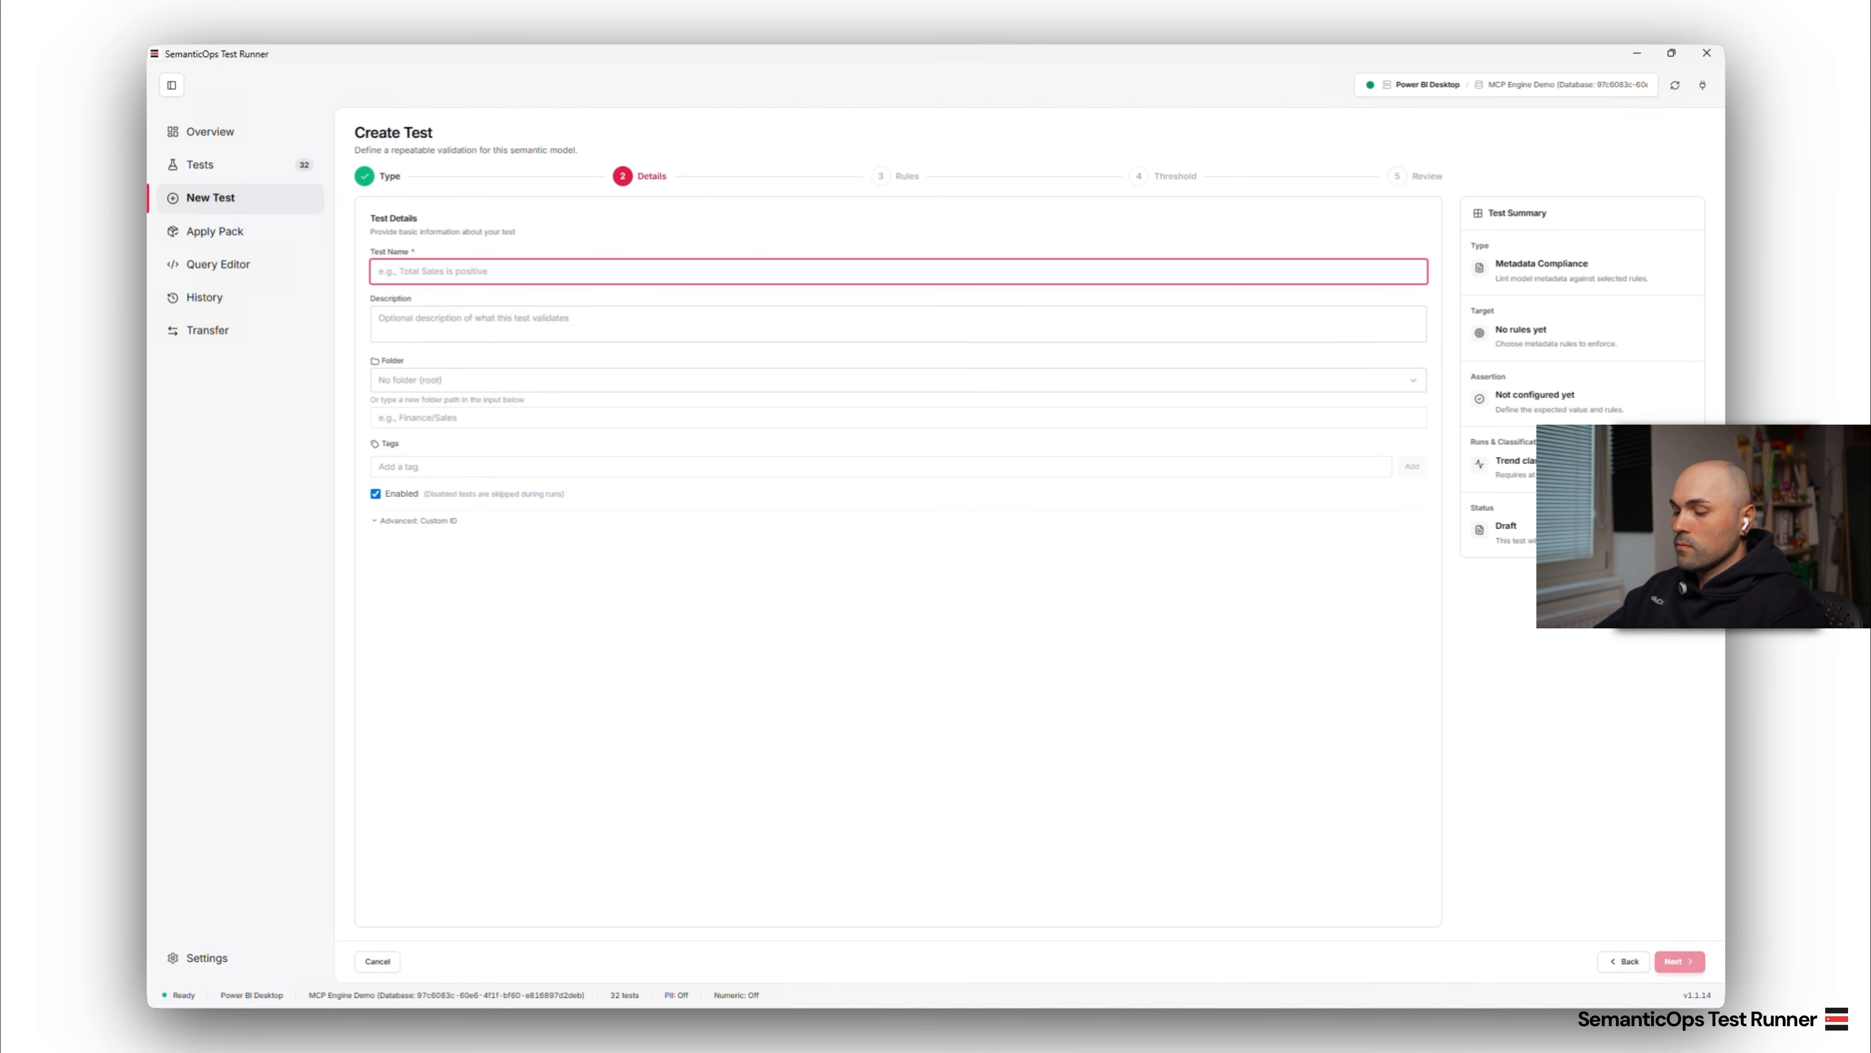
text(Compliance)
key(Return)
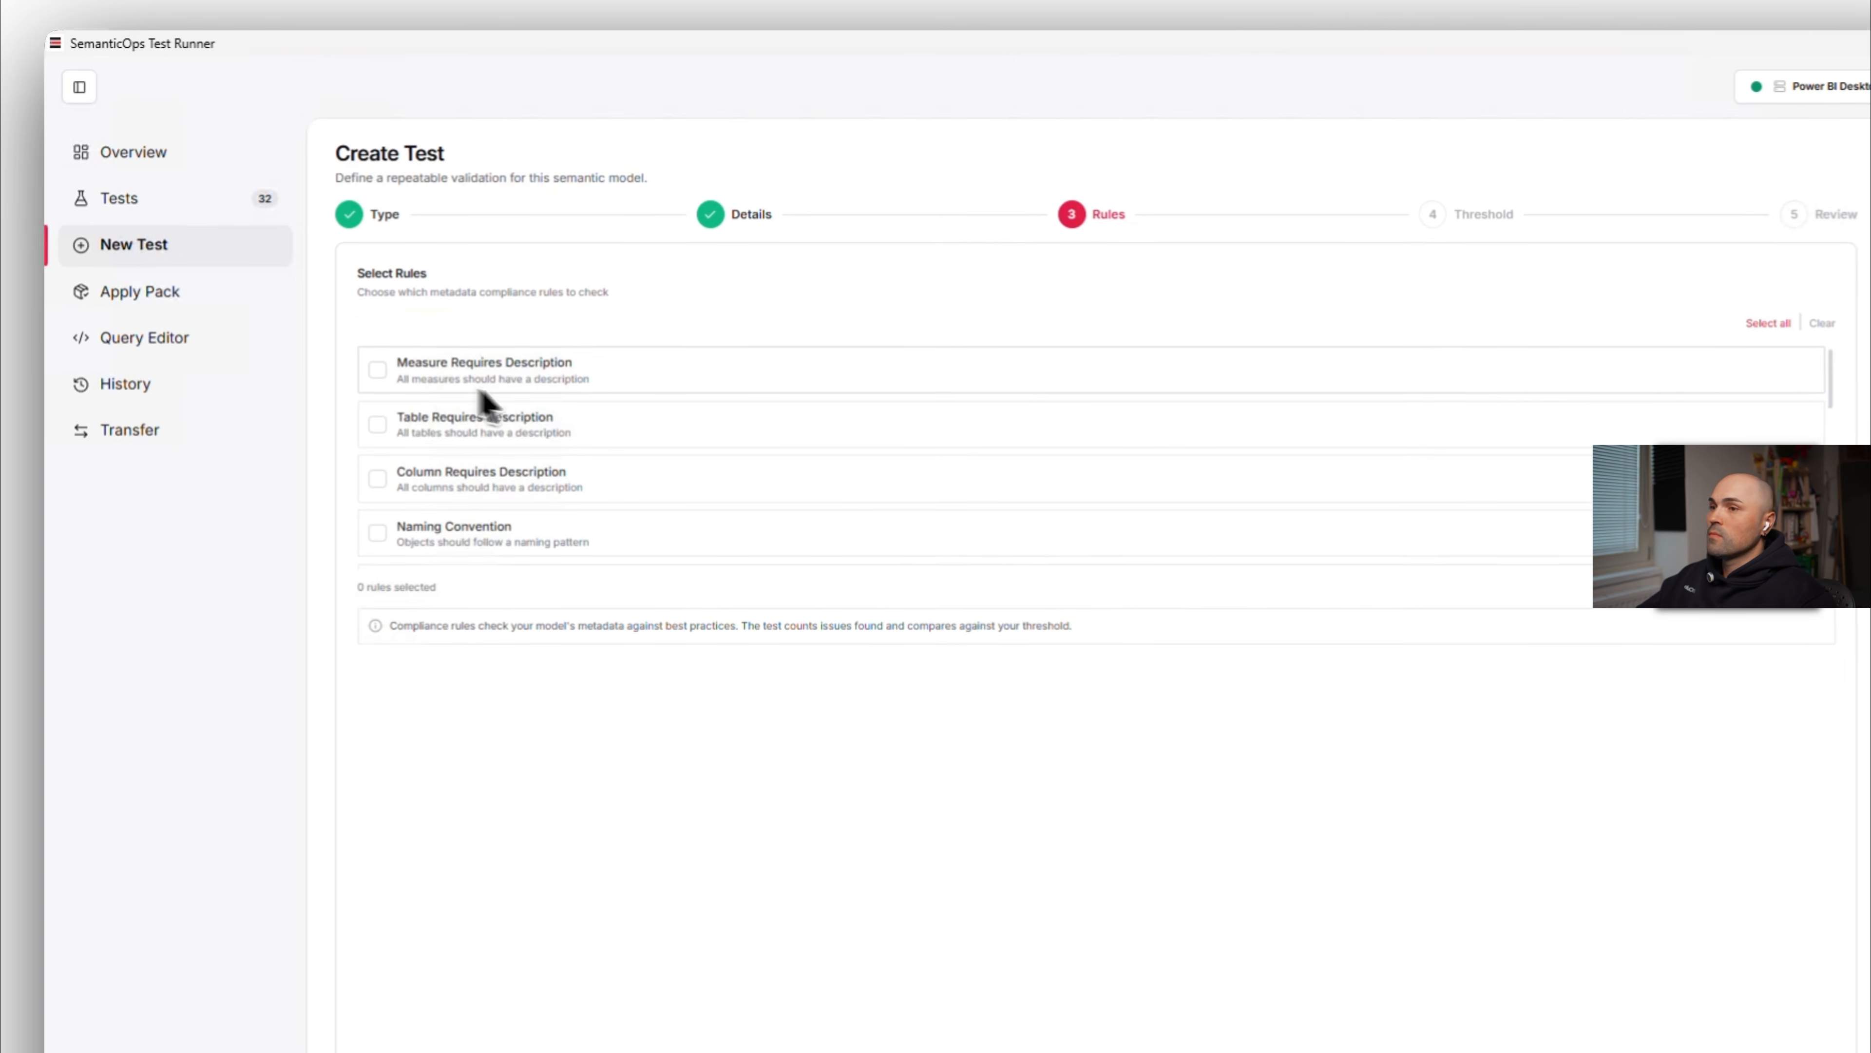
- Enable the Naming Convention rule to look at its pattern options, and deselect it again
scroll(552, 413, down, 5)
scroll(558, 434, up, 5)
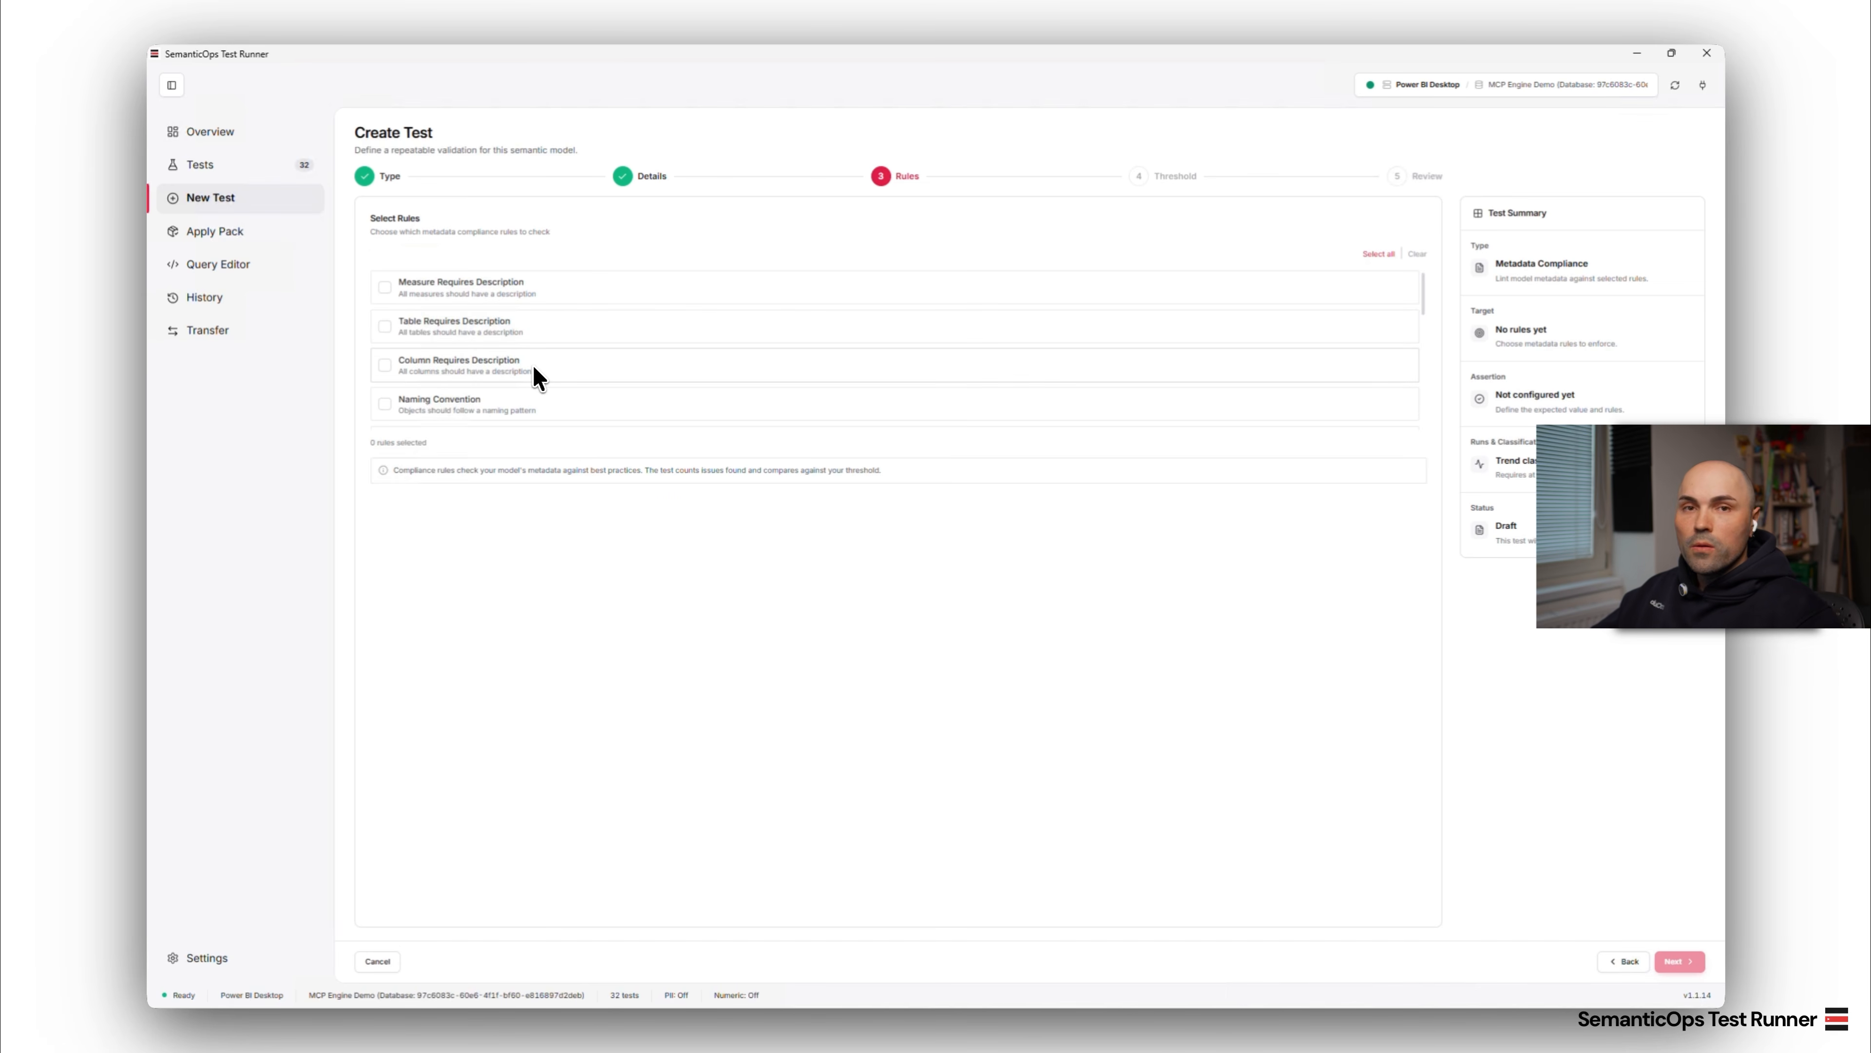
scroll(532, 363, down, 1)
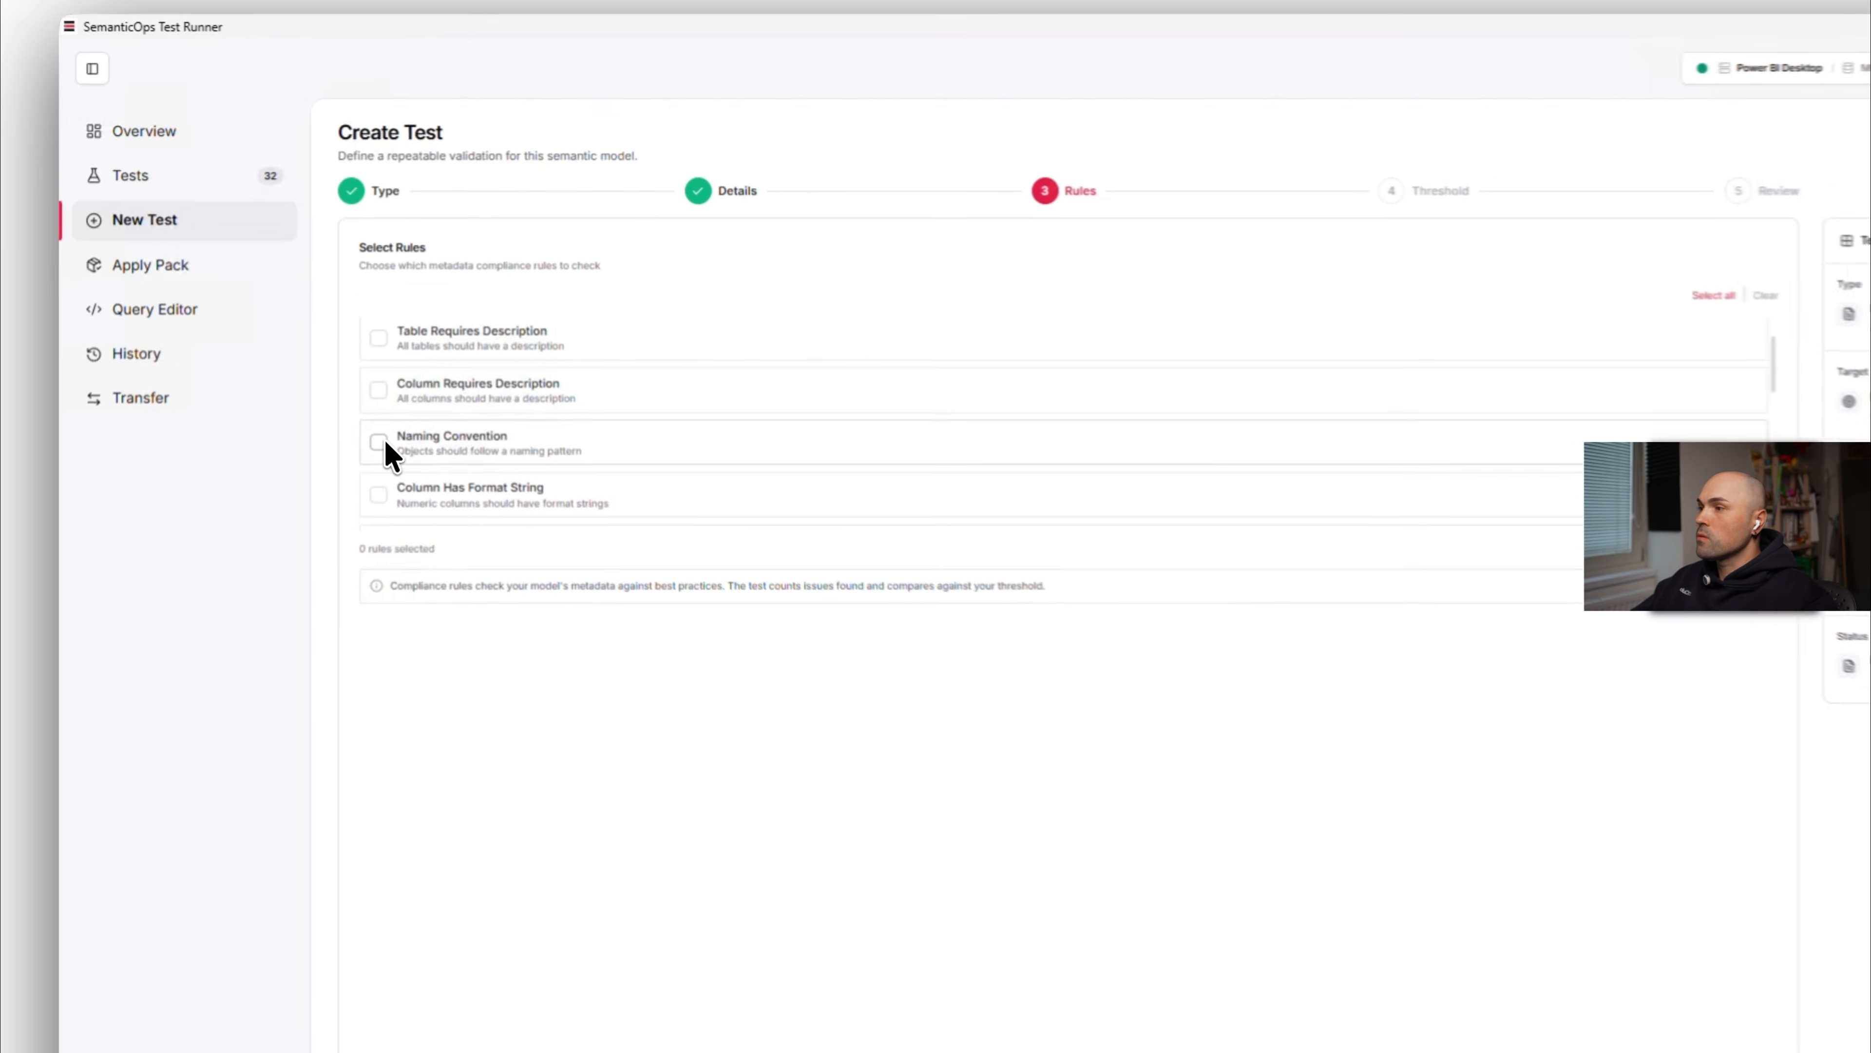
click(381, 444)
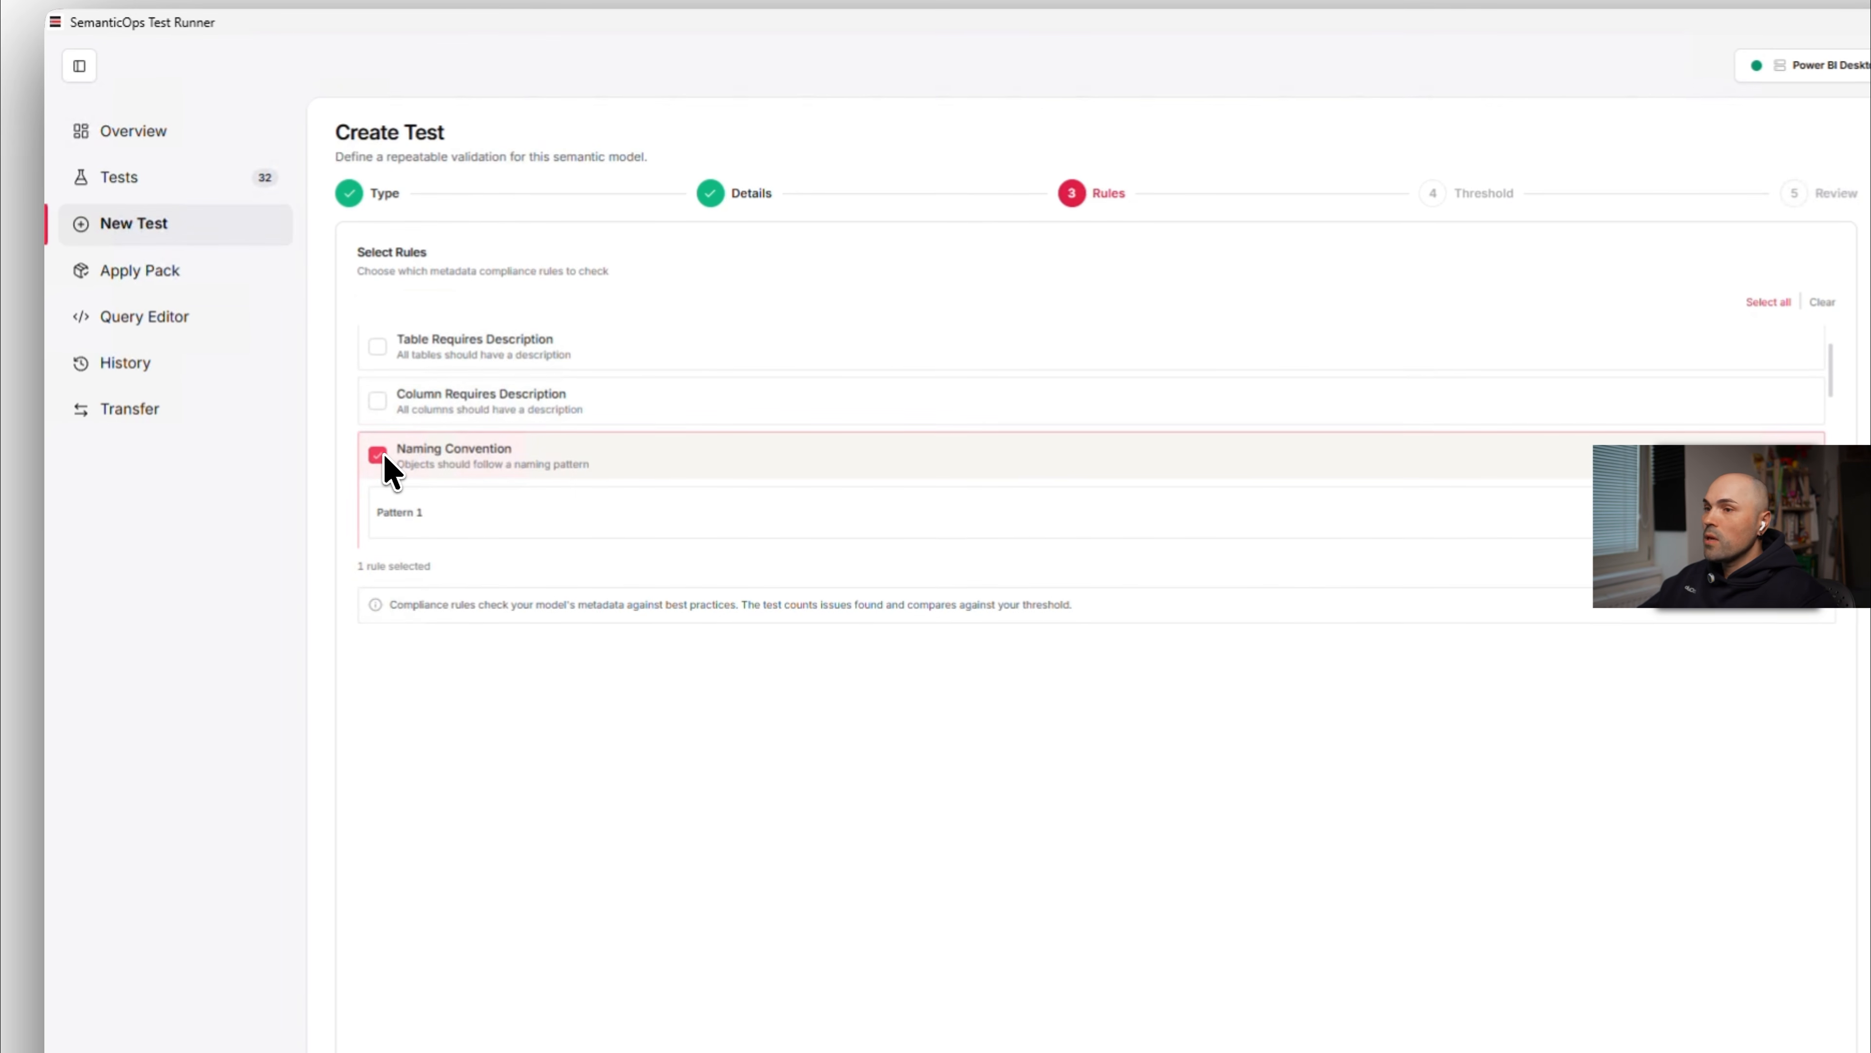
scroll(501, 483, down, 2)
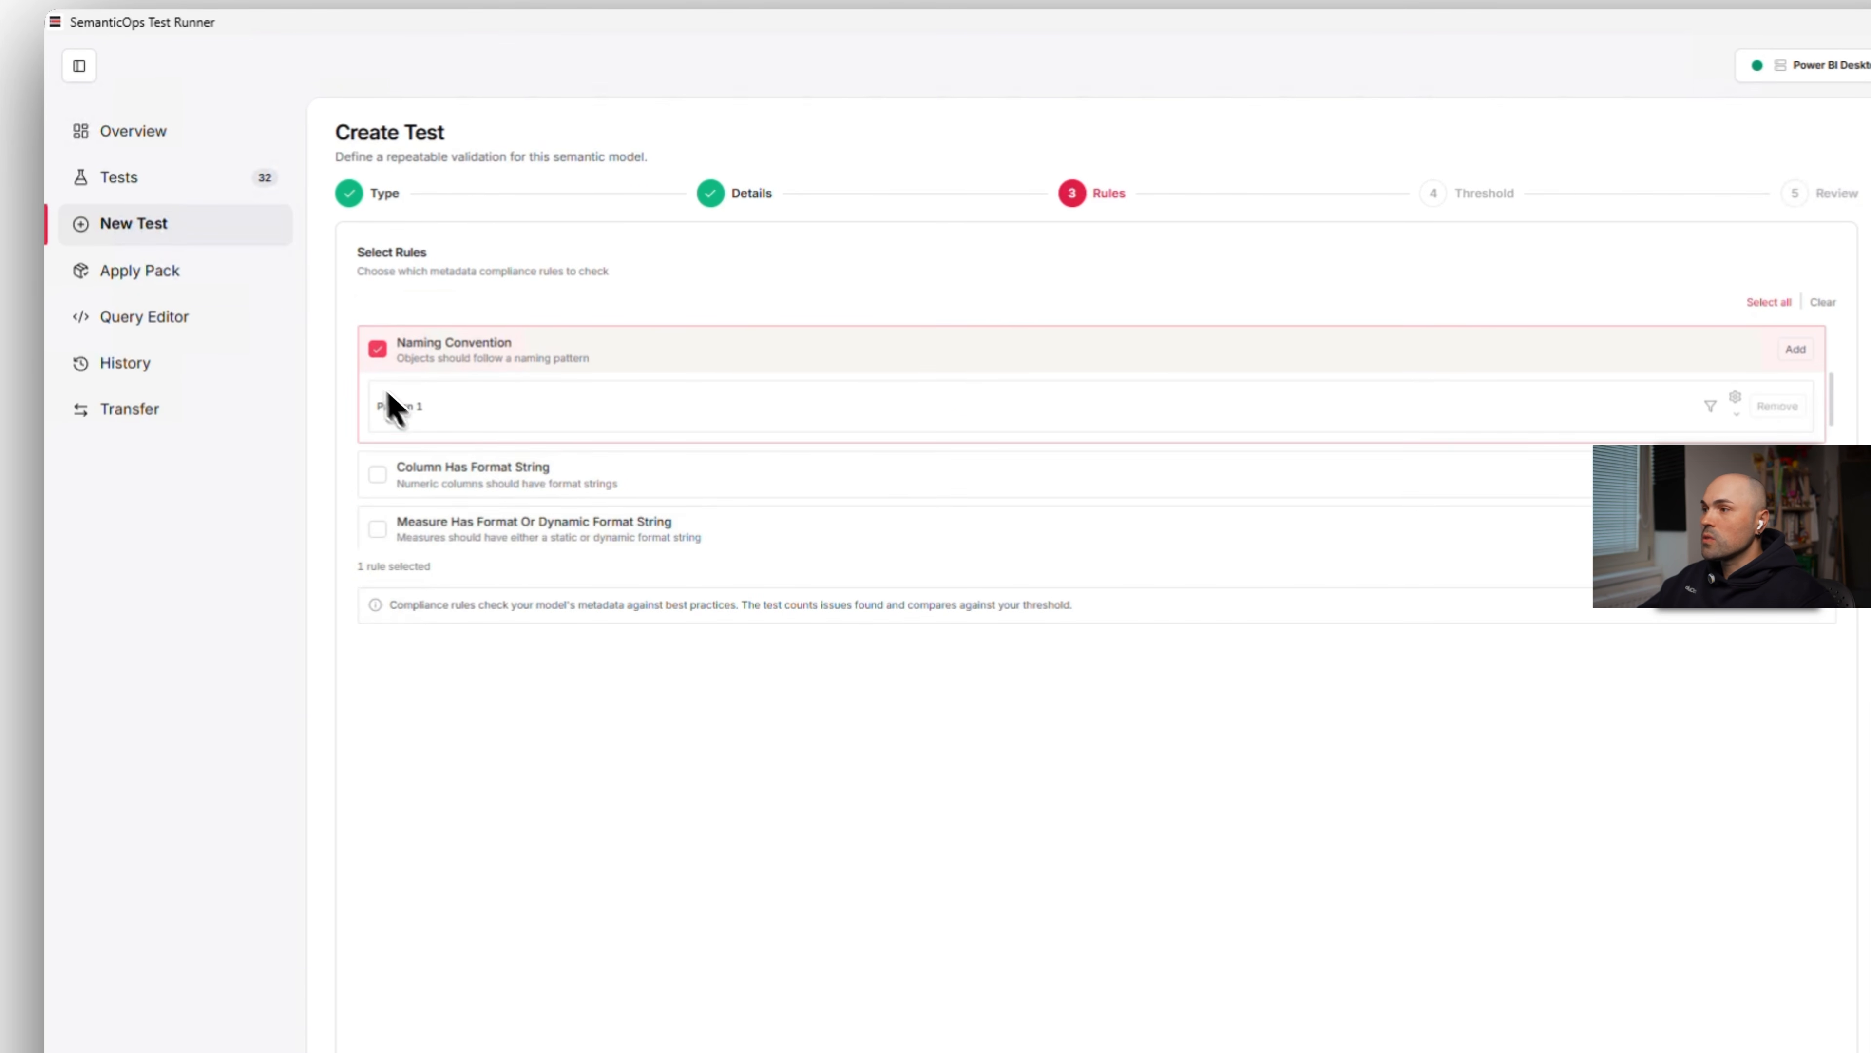
click(377, 348)
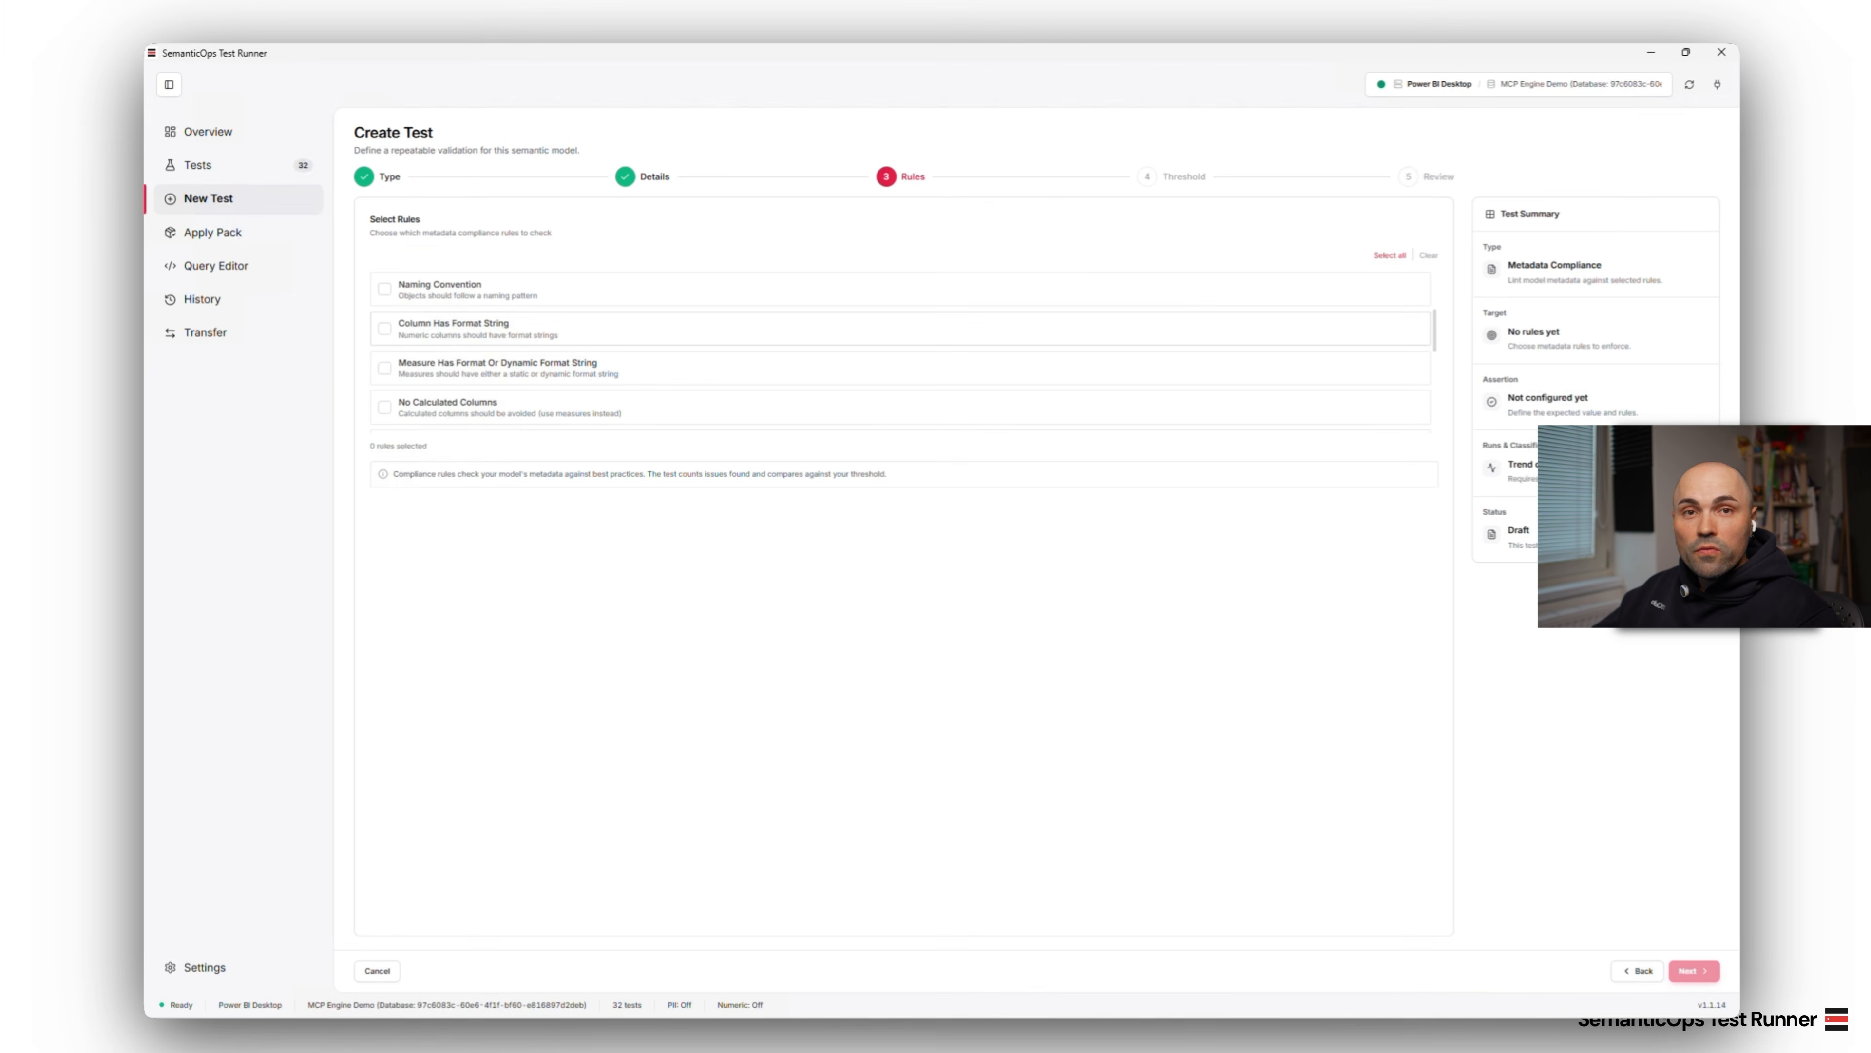
- Examine the remaining metadata compliance rules, covering format strings, calculated columns, relationships and key columns
scroll(524, 377, down, 1)
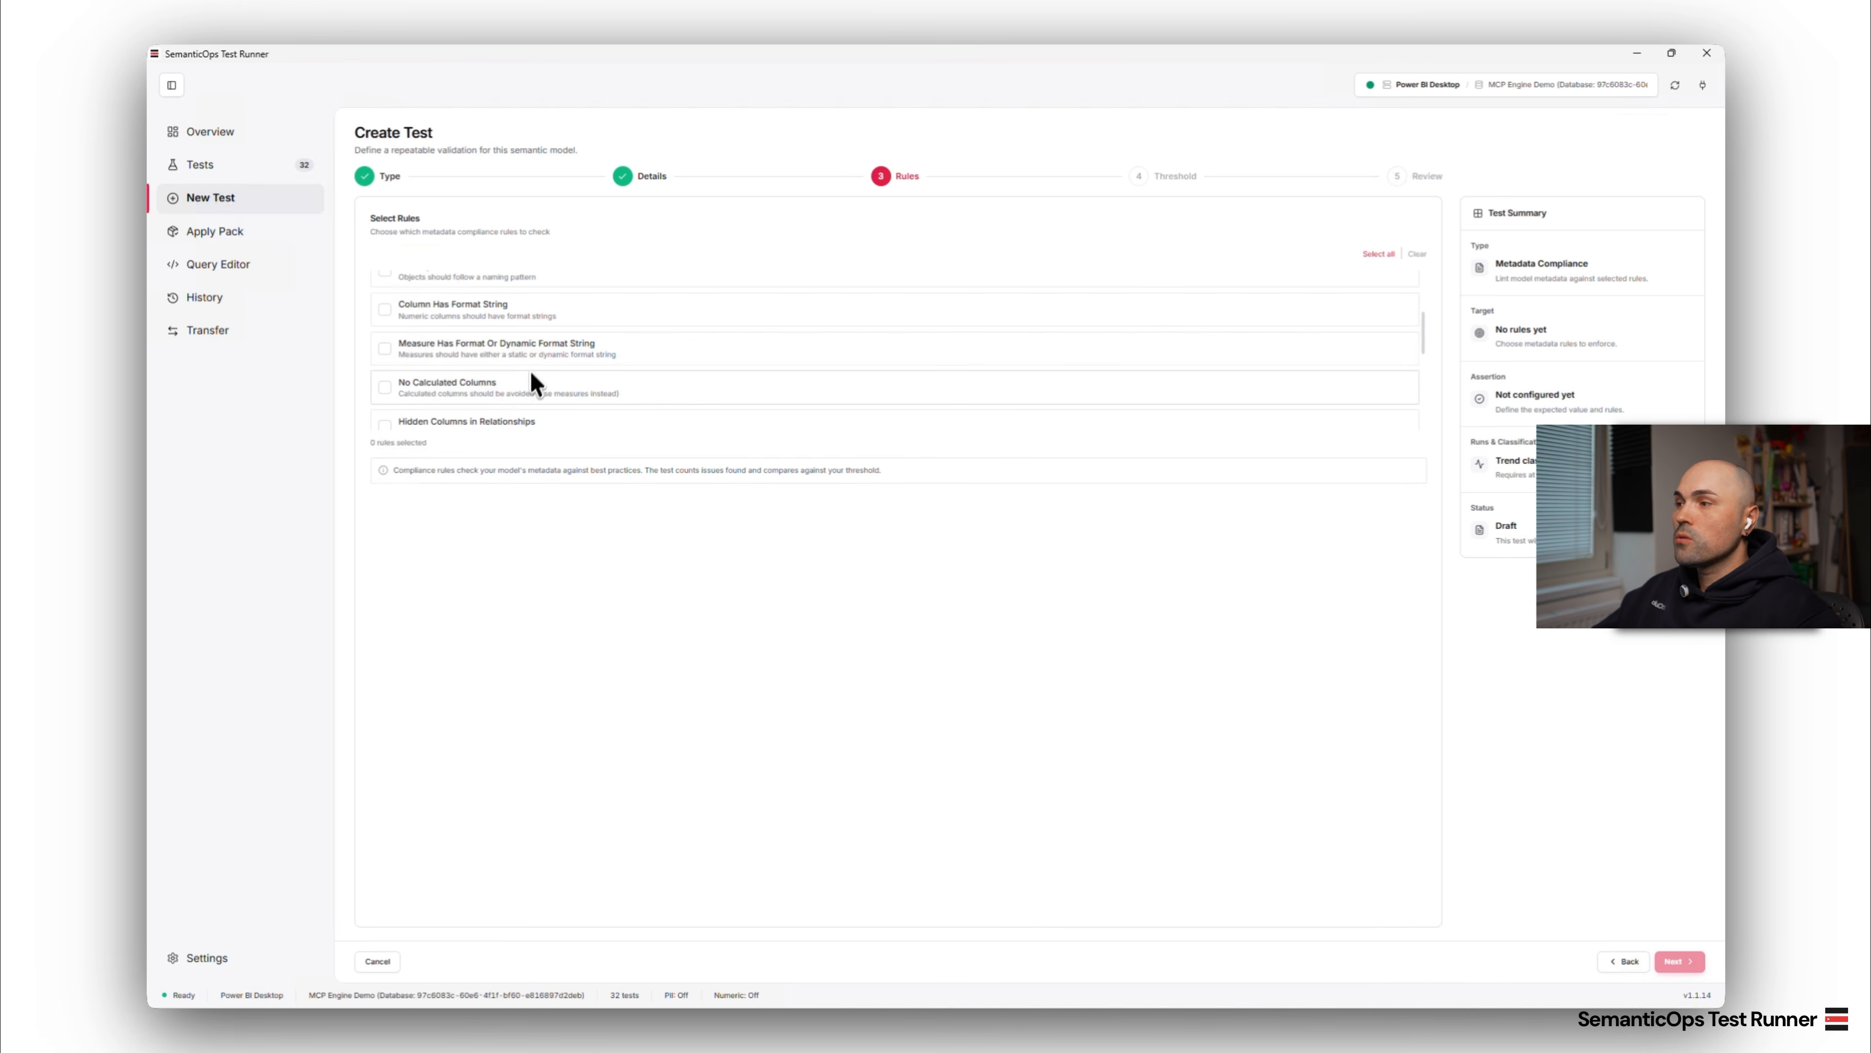
scroll(515, 397, down, 1)
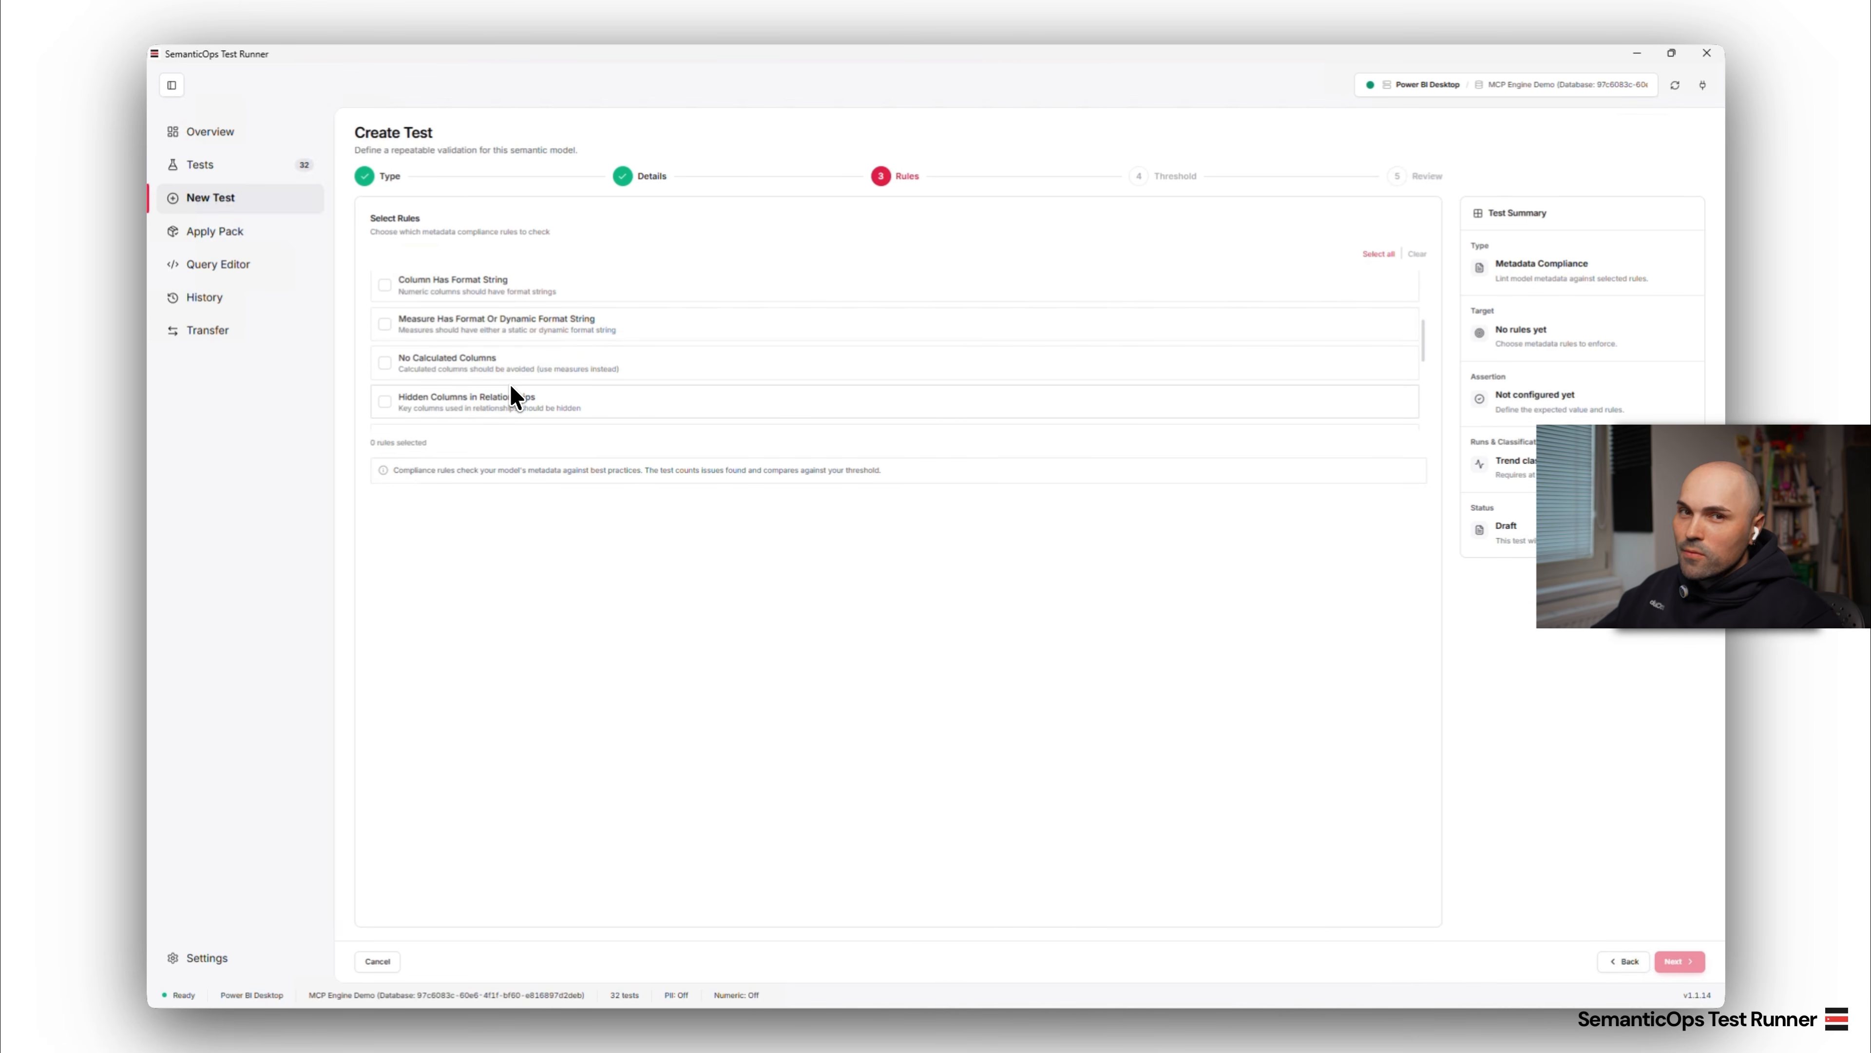
scroll(511, 386, down, 3)
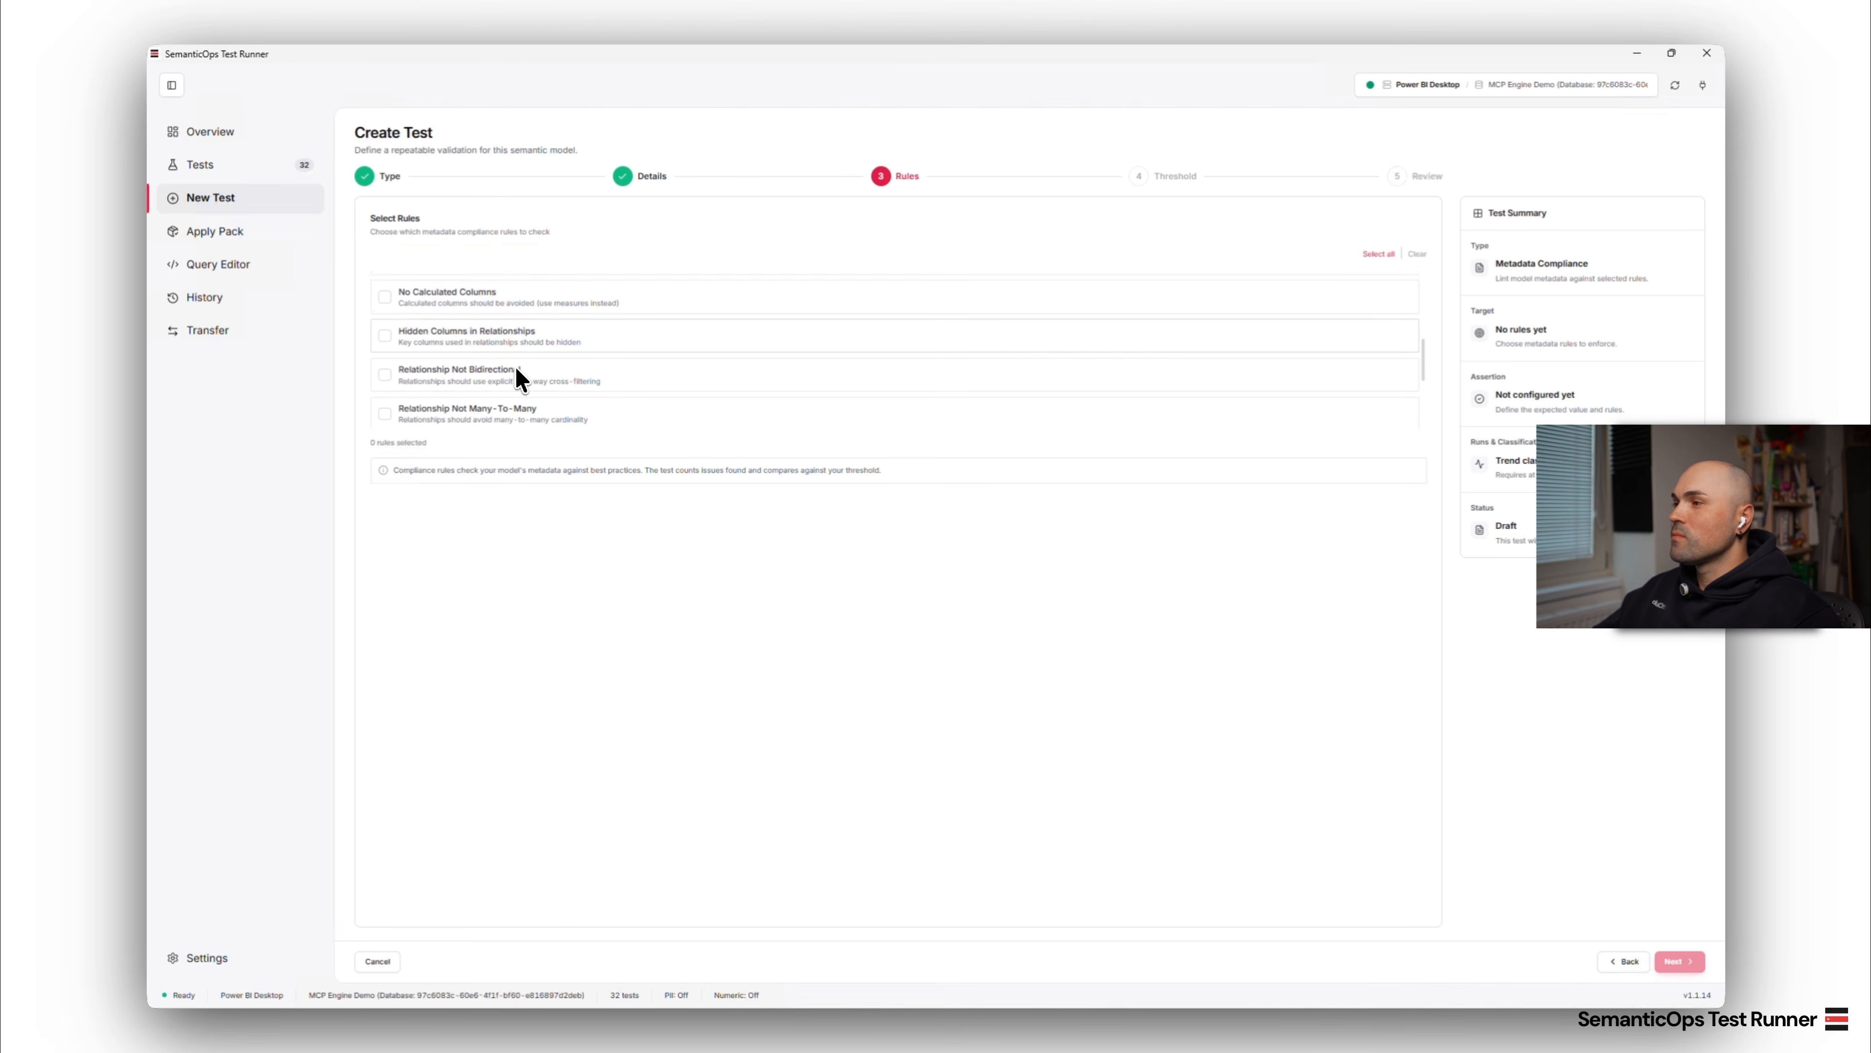
scroll(515, 369, down, 1)
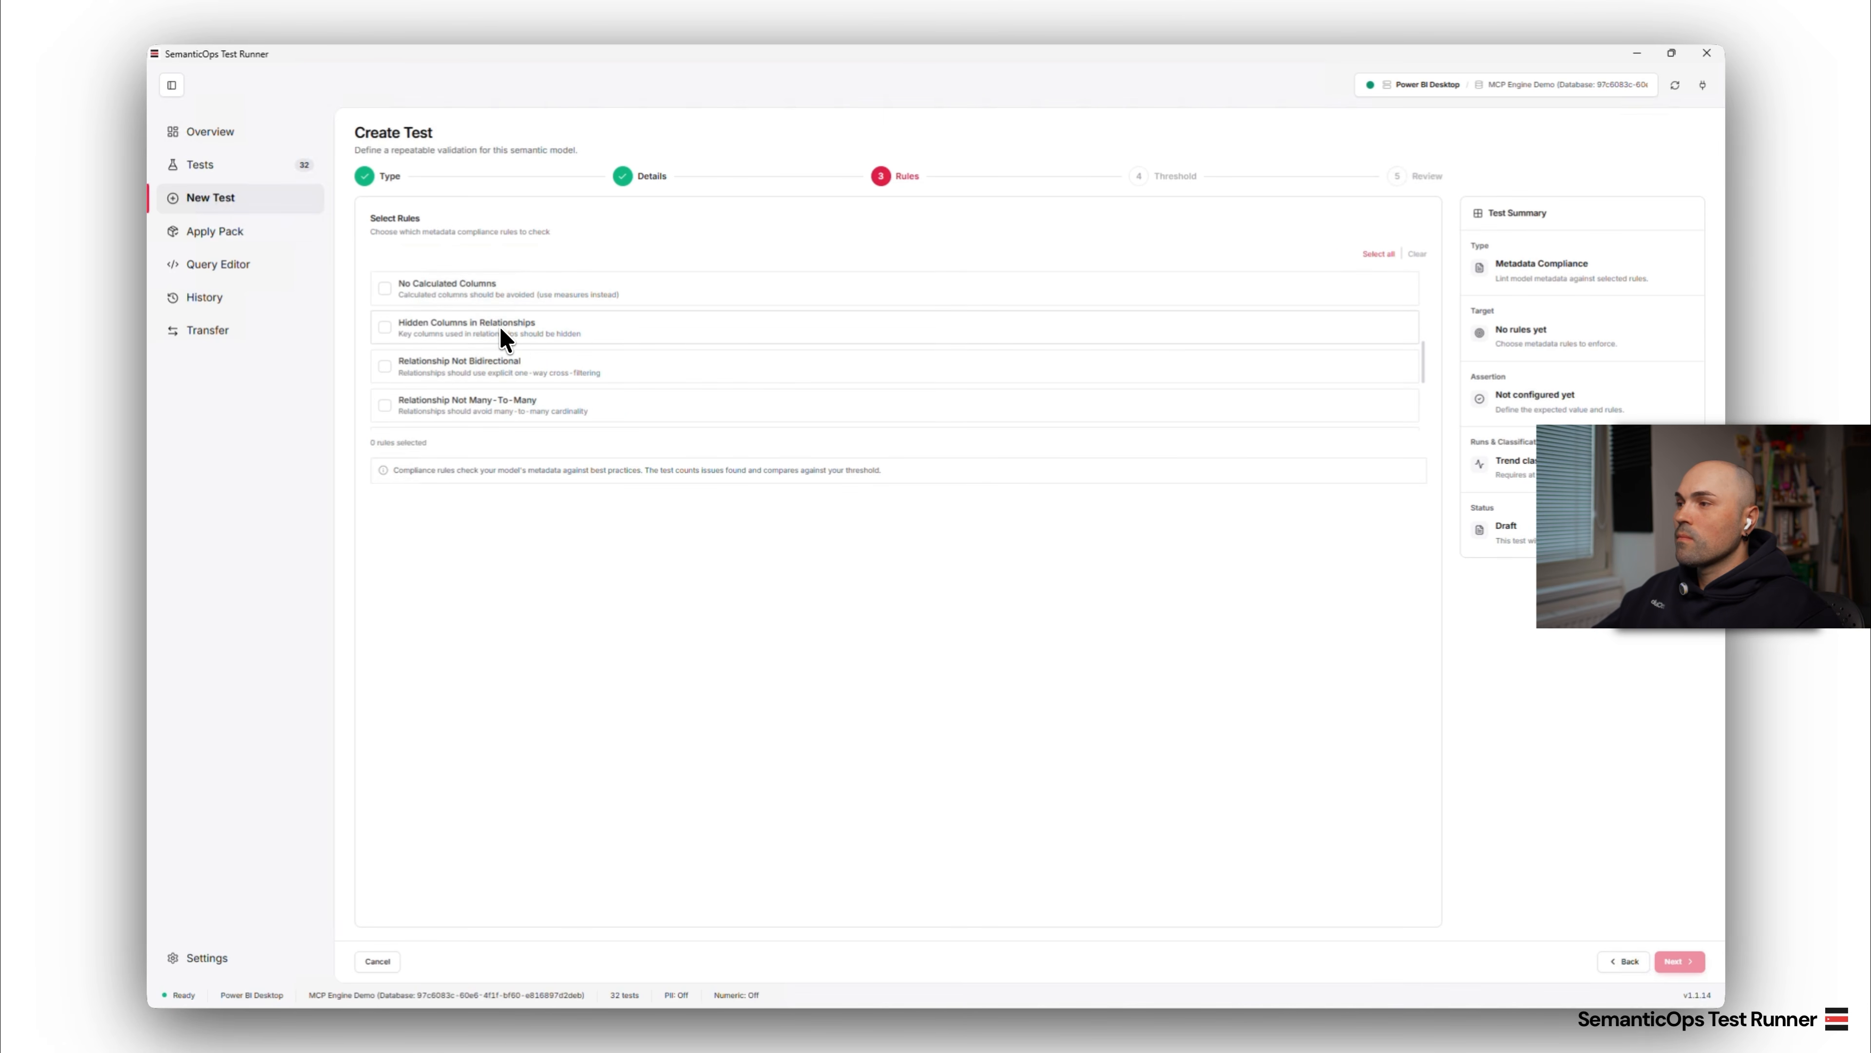
scroll(501, 338, down, 1)
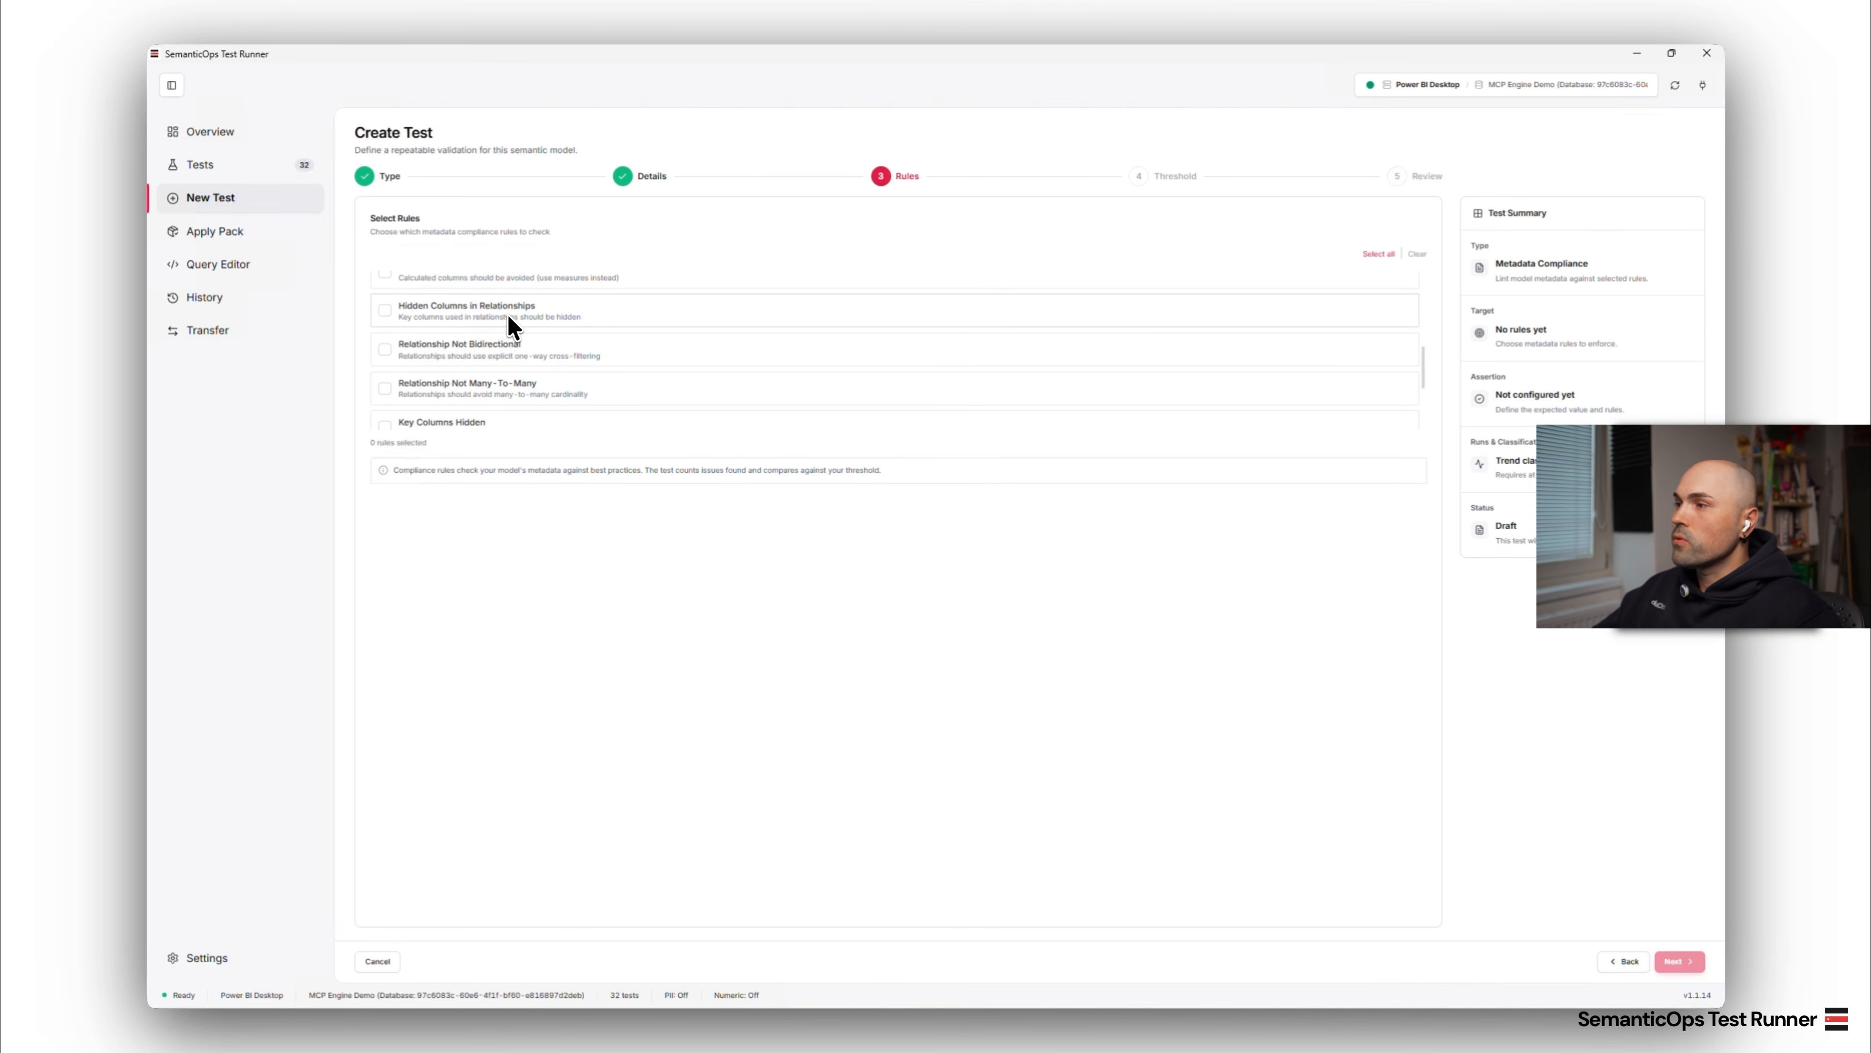
scroll(525, 354, down, 2)
right_click(516, 355)
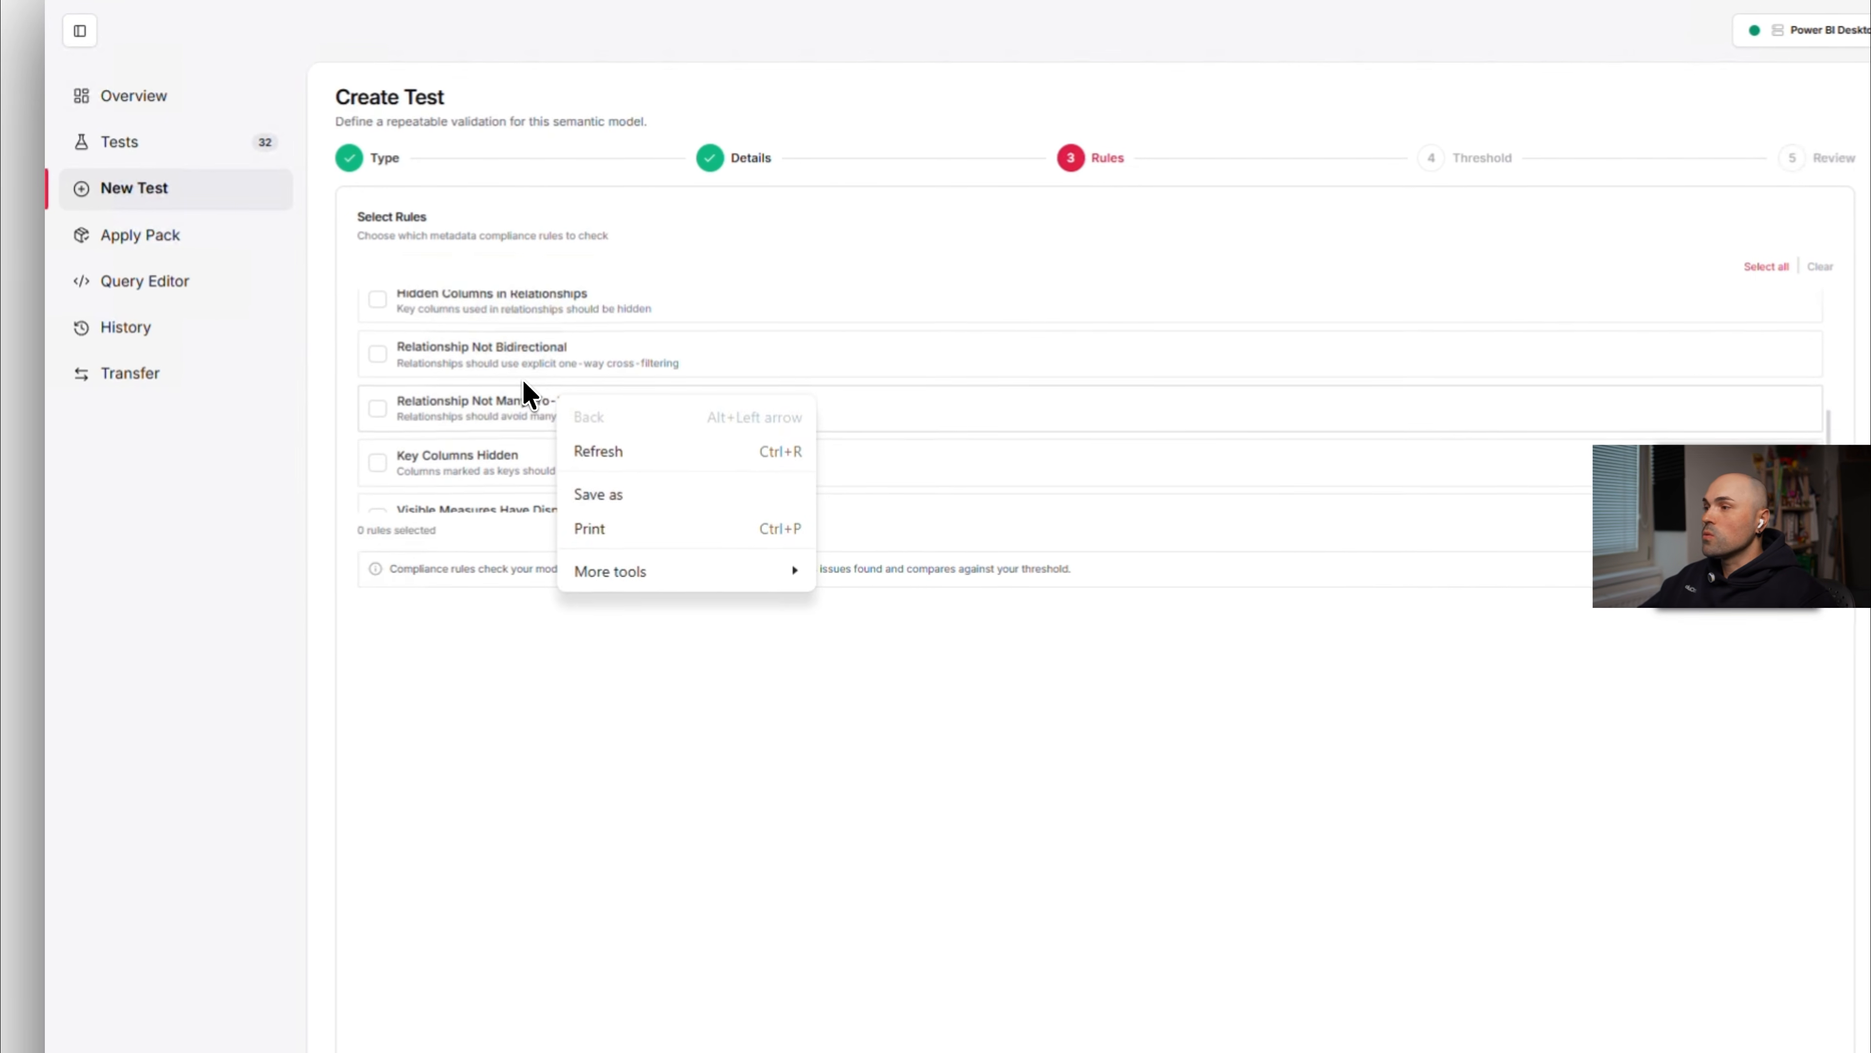
key(Escape)
scroll(586, 453, down, 3)
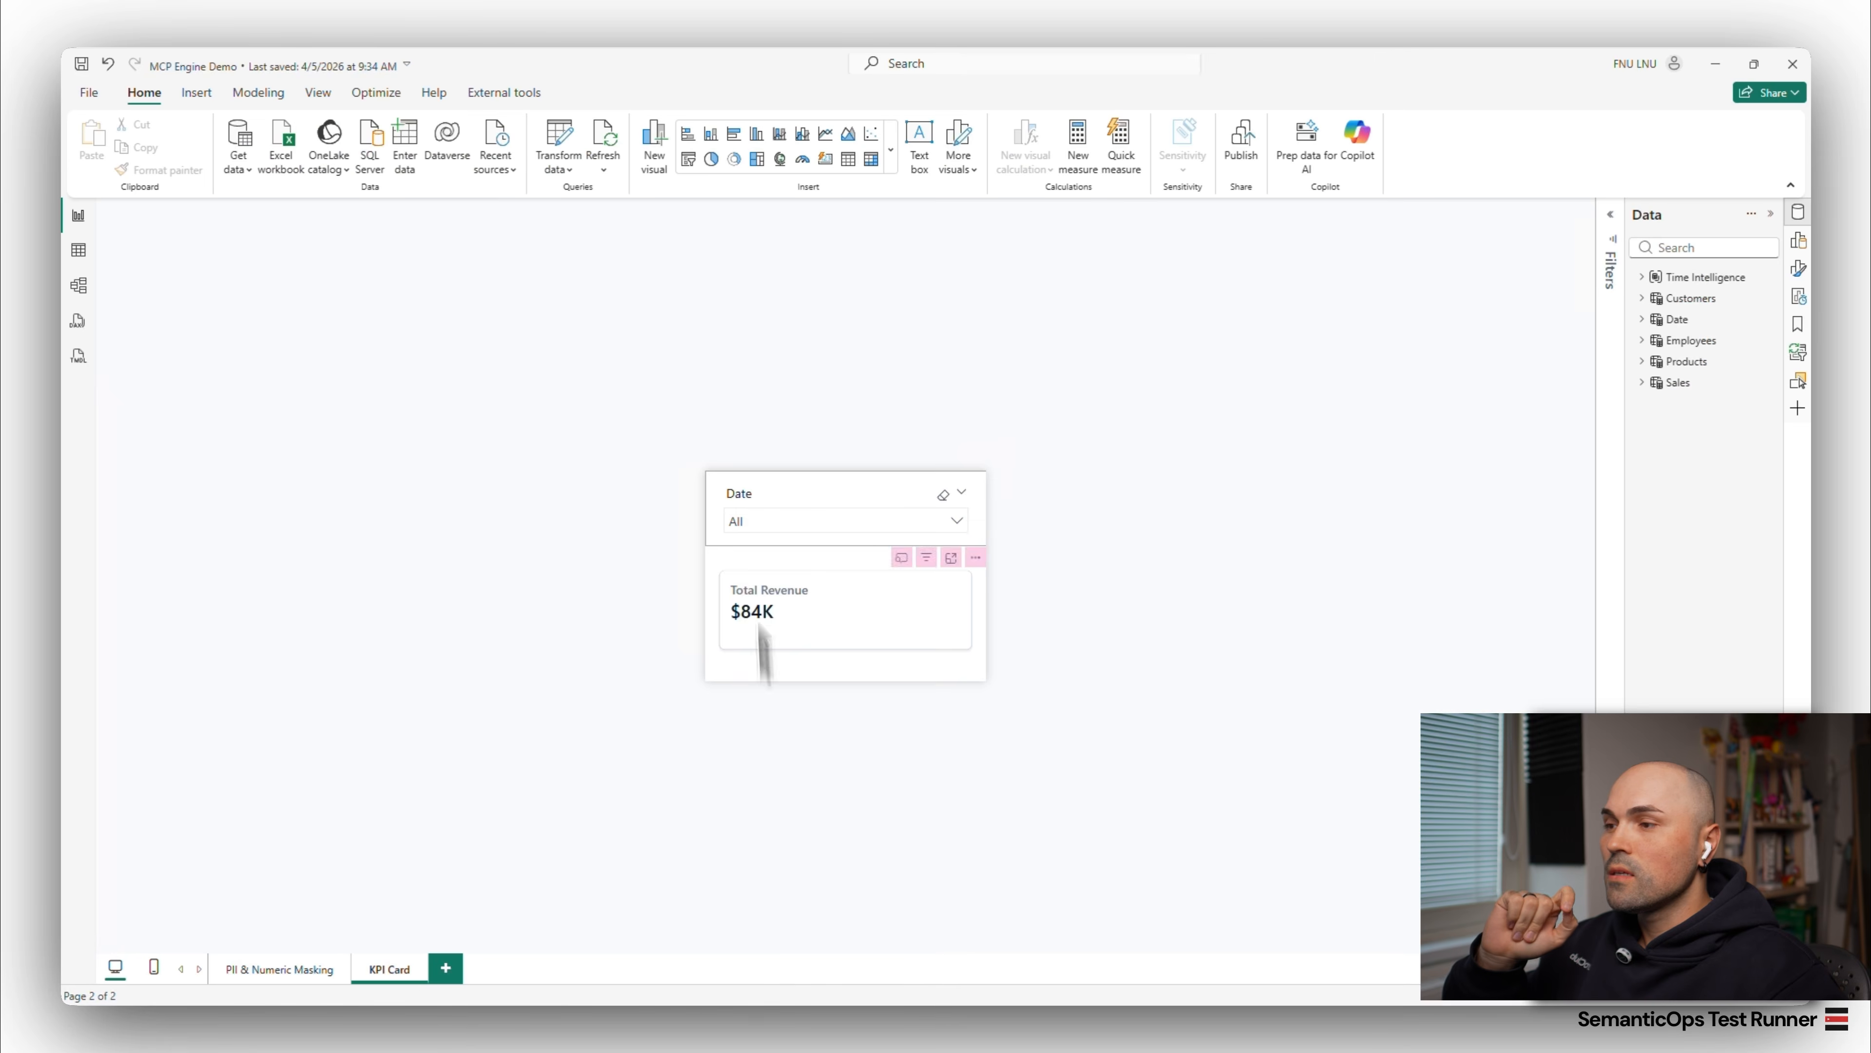
- Inspect the Date slicer's values on the KPI Card page in Power BI Desktop, and switch to SemanticOps Test Runner
click(758, 520)
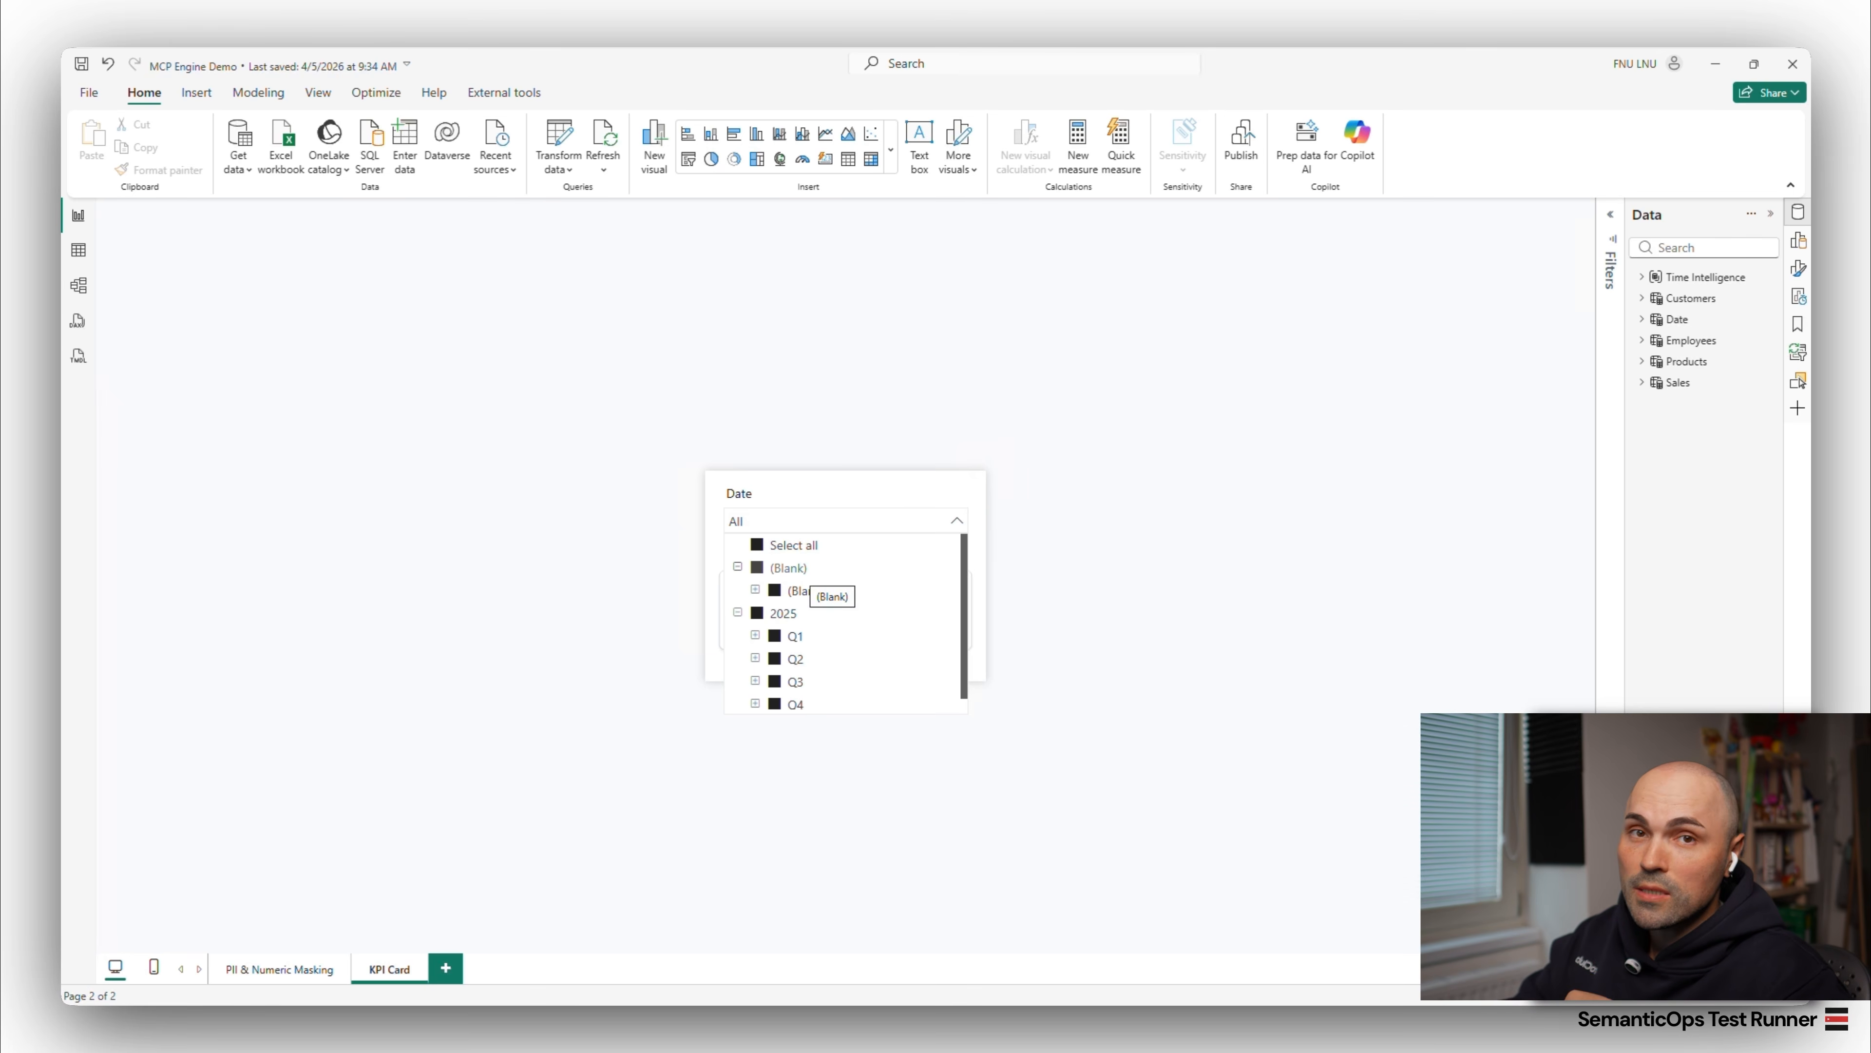
key(alt+Tab)
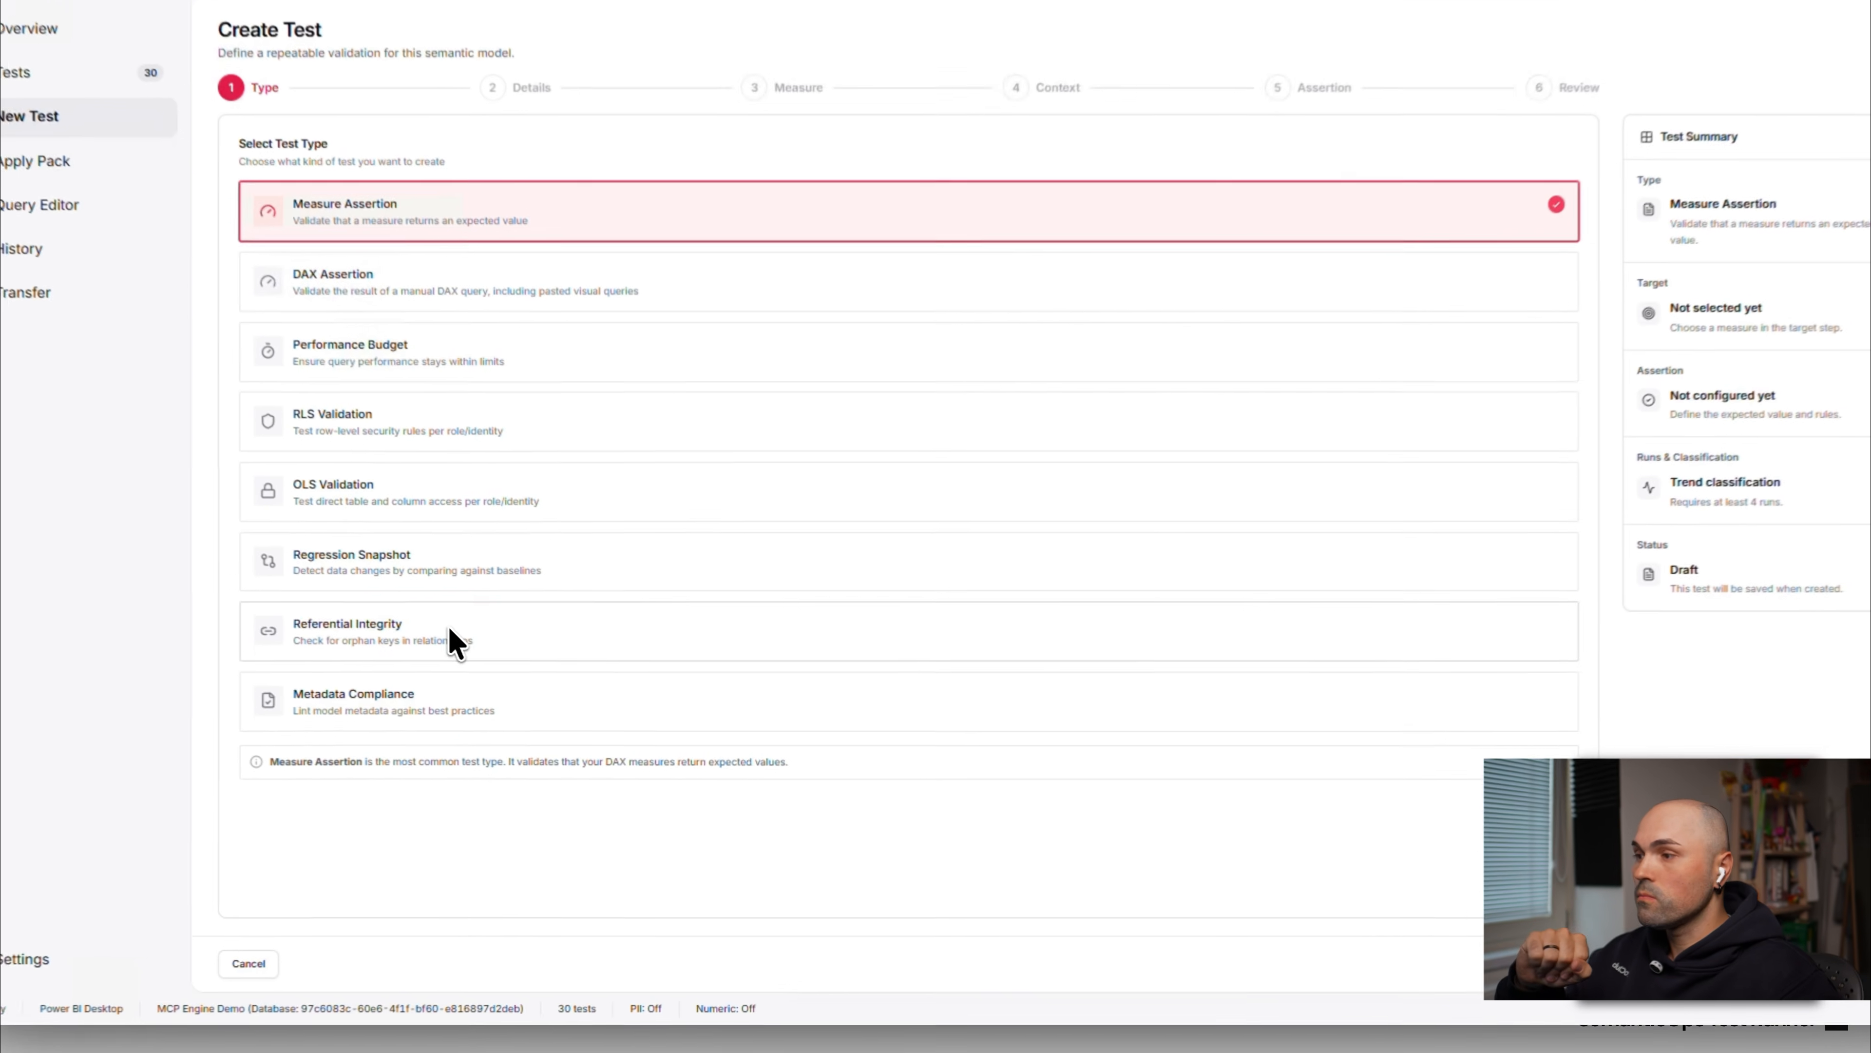
- Start a Referential Integrity test, name it 1234 and continue to its relationships
click(541, 672)
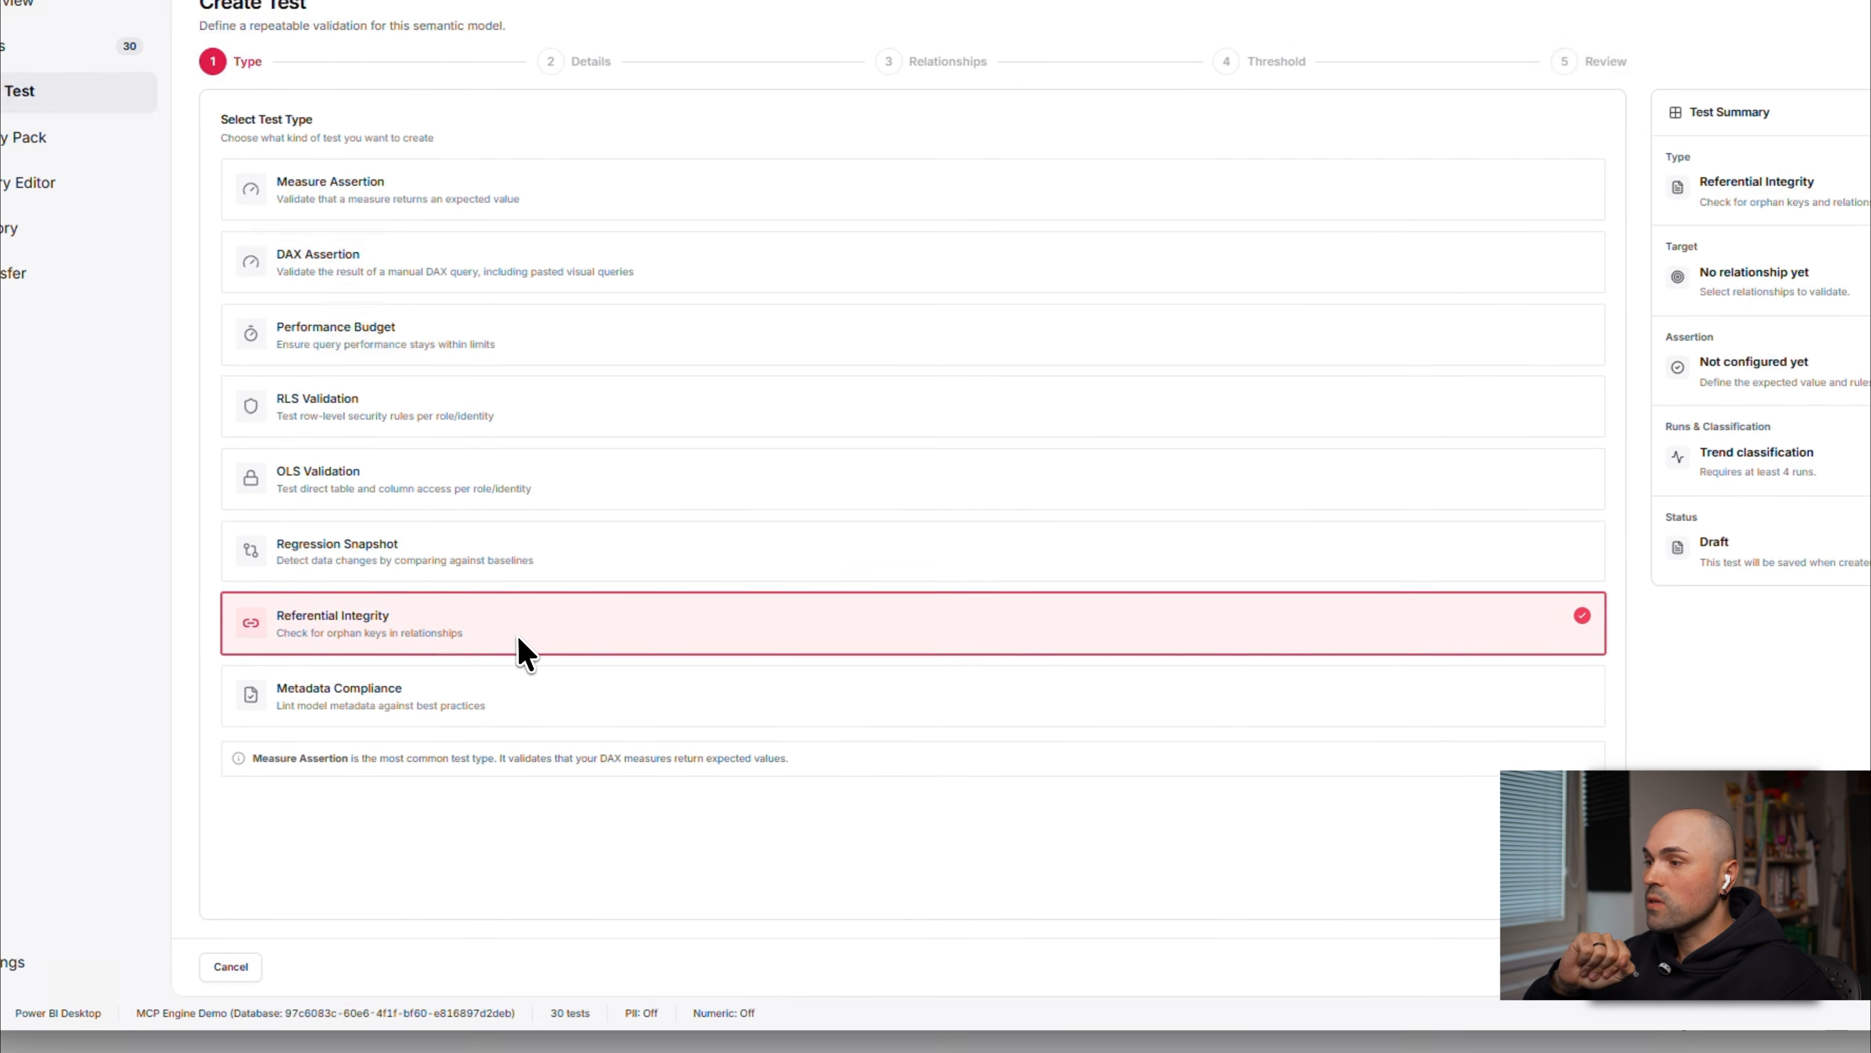
key(Return)
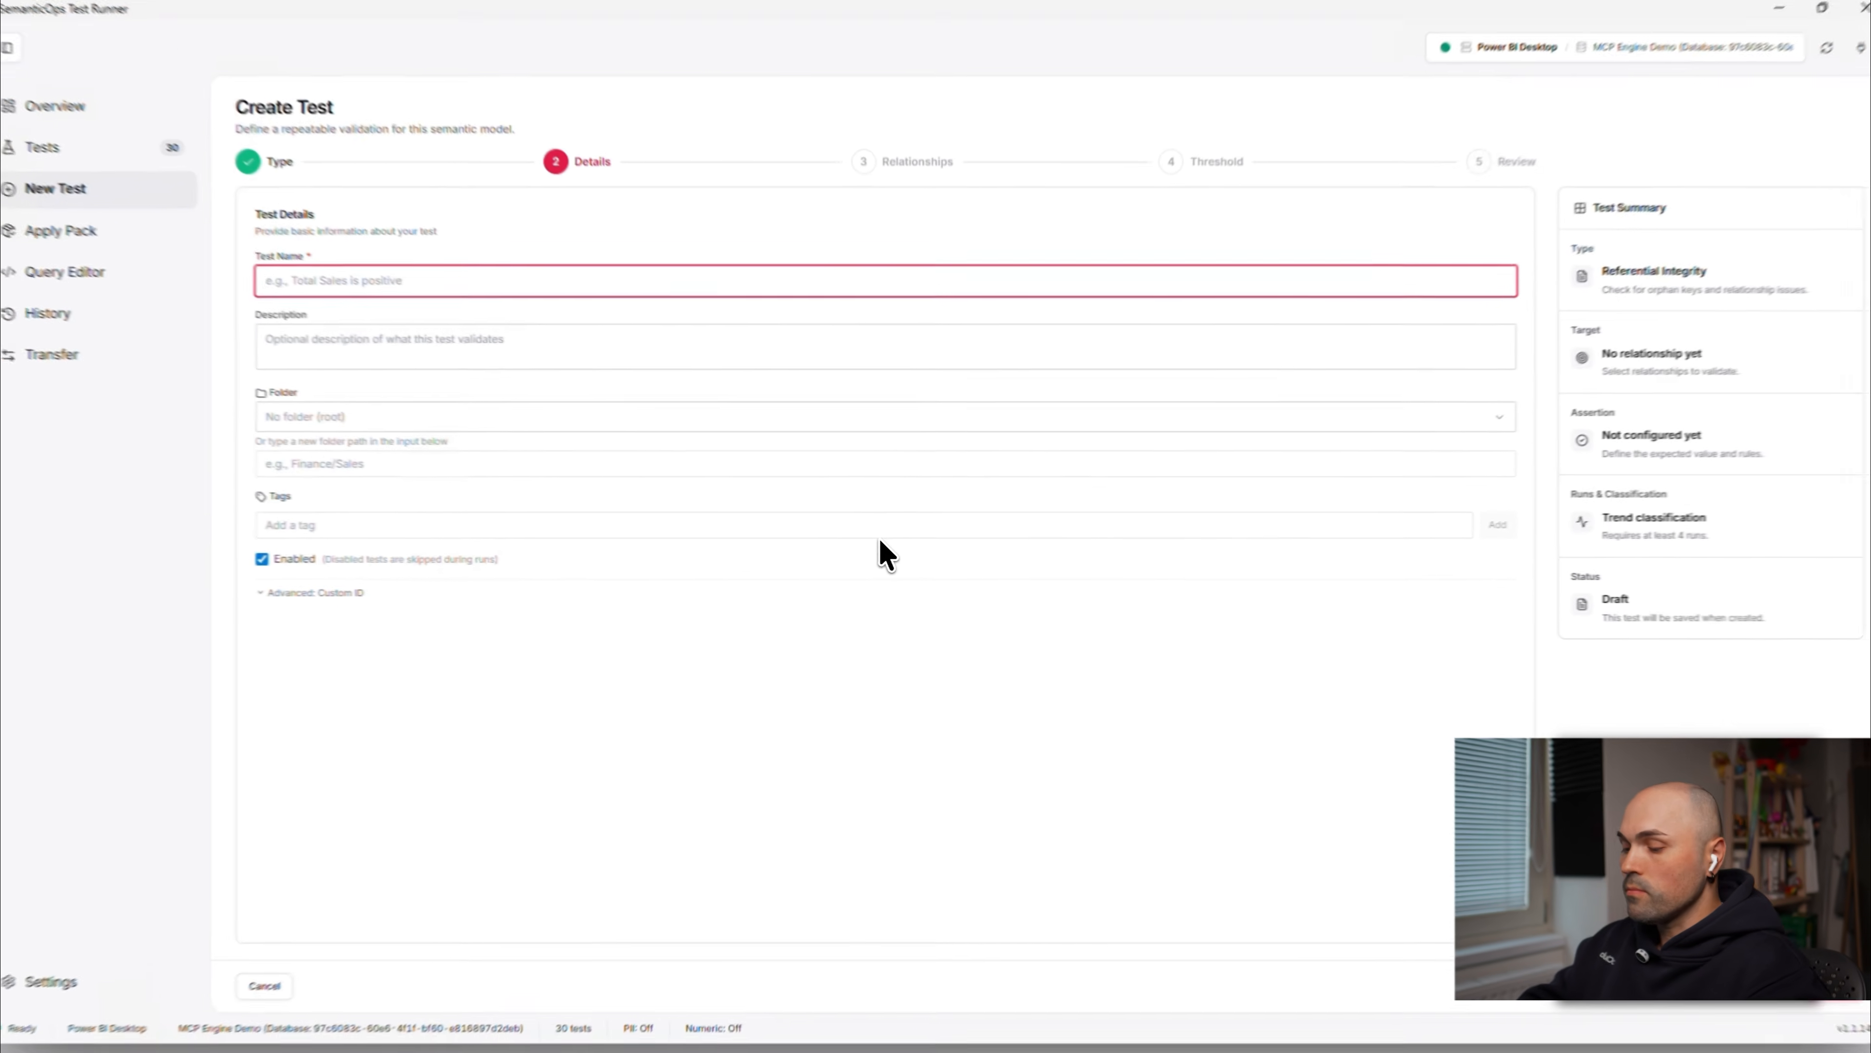
text(123)
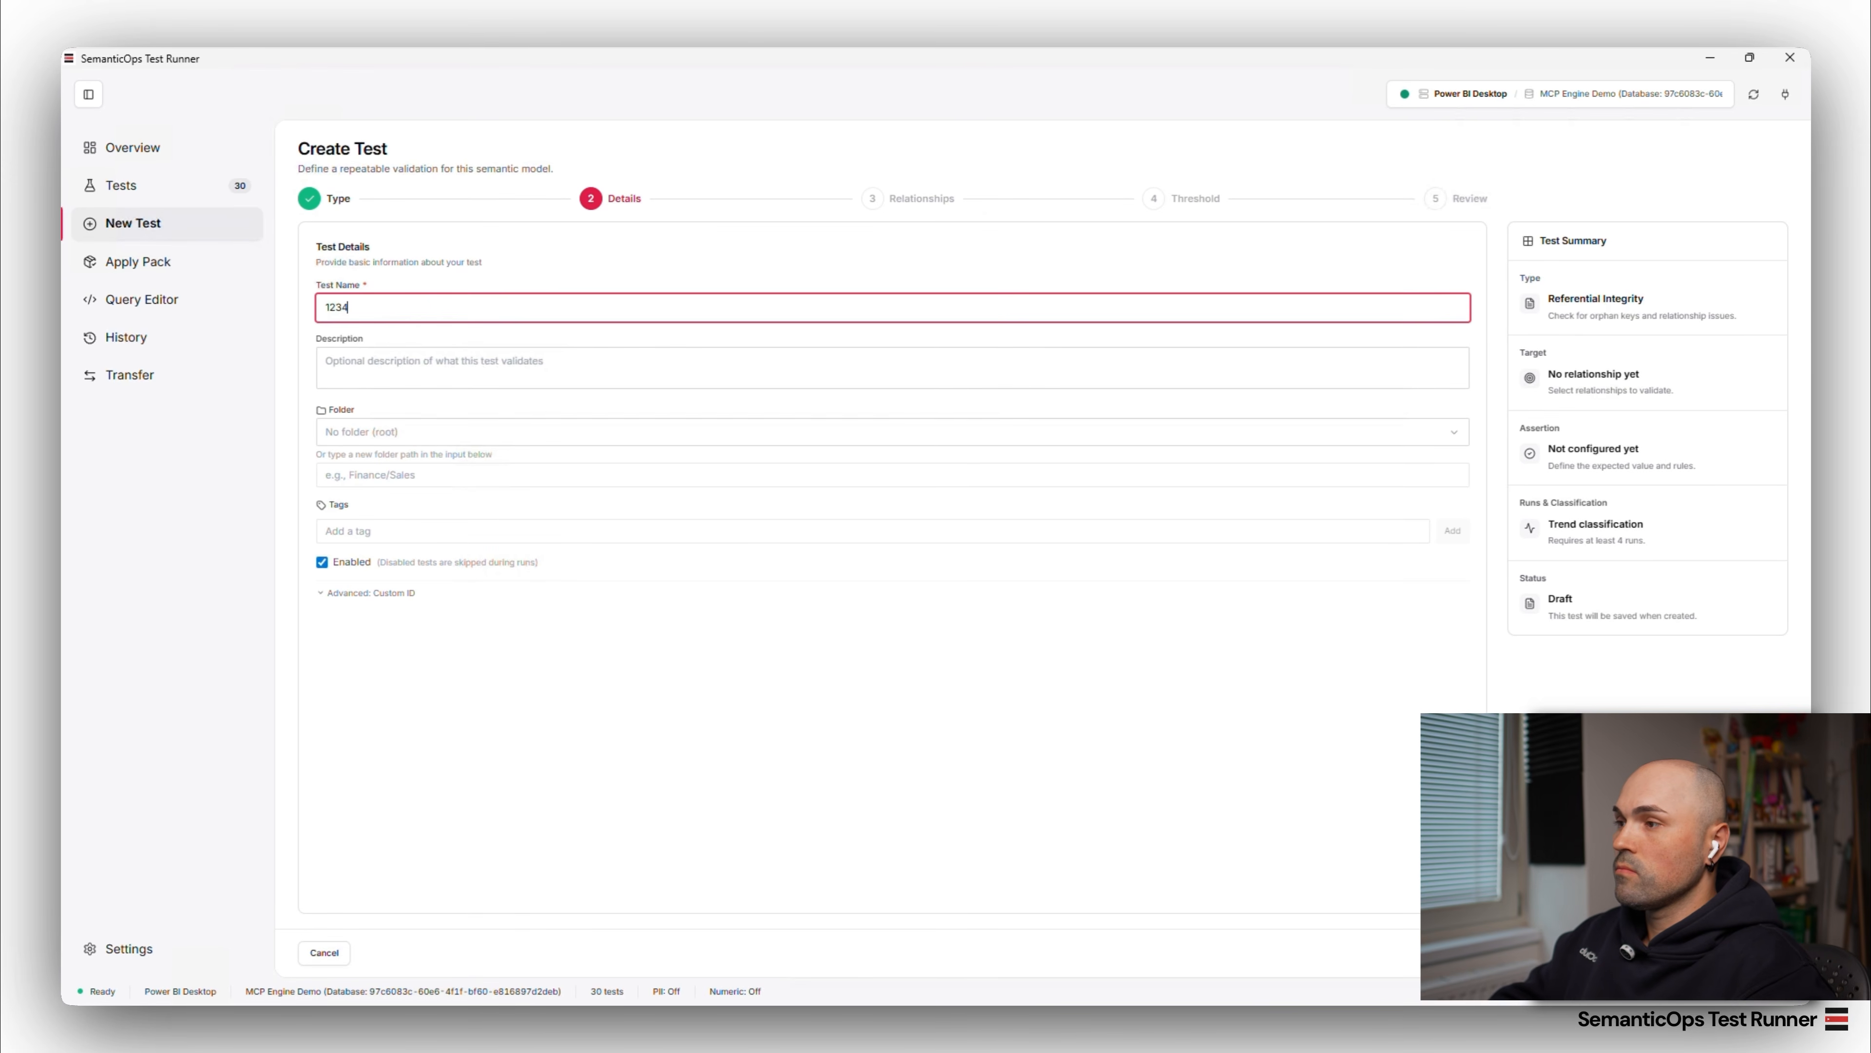
text(4)
key(Return)
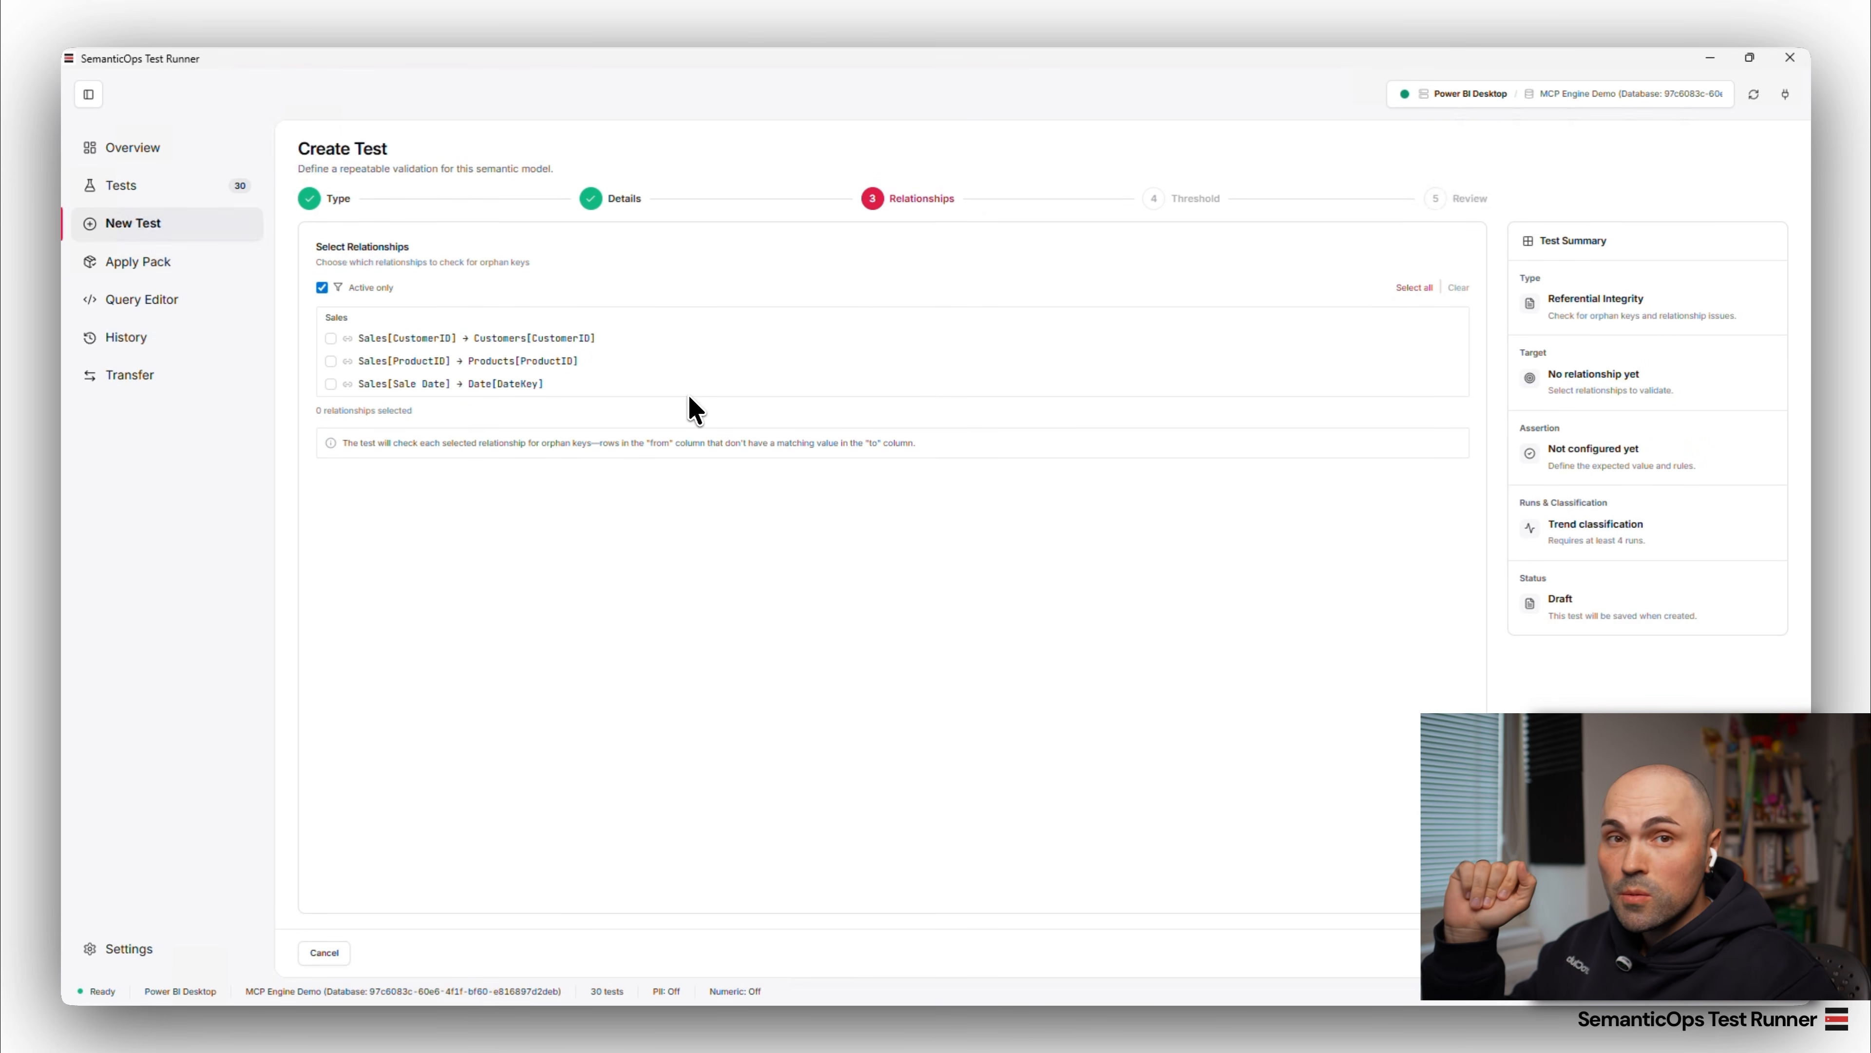
- Check the Sales[Sale Date] to Date[DateKey] relationship with 0 expected orphans, and proceed to the test review
click(535, 385)
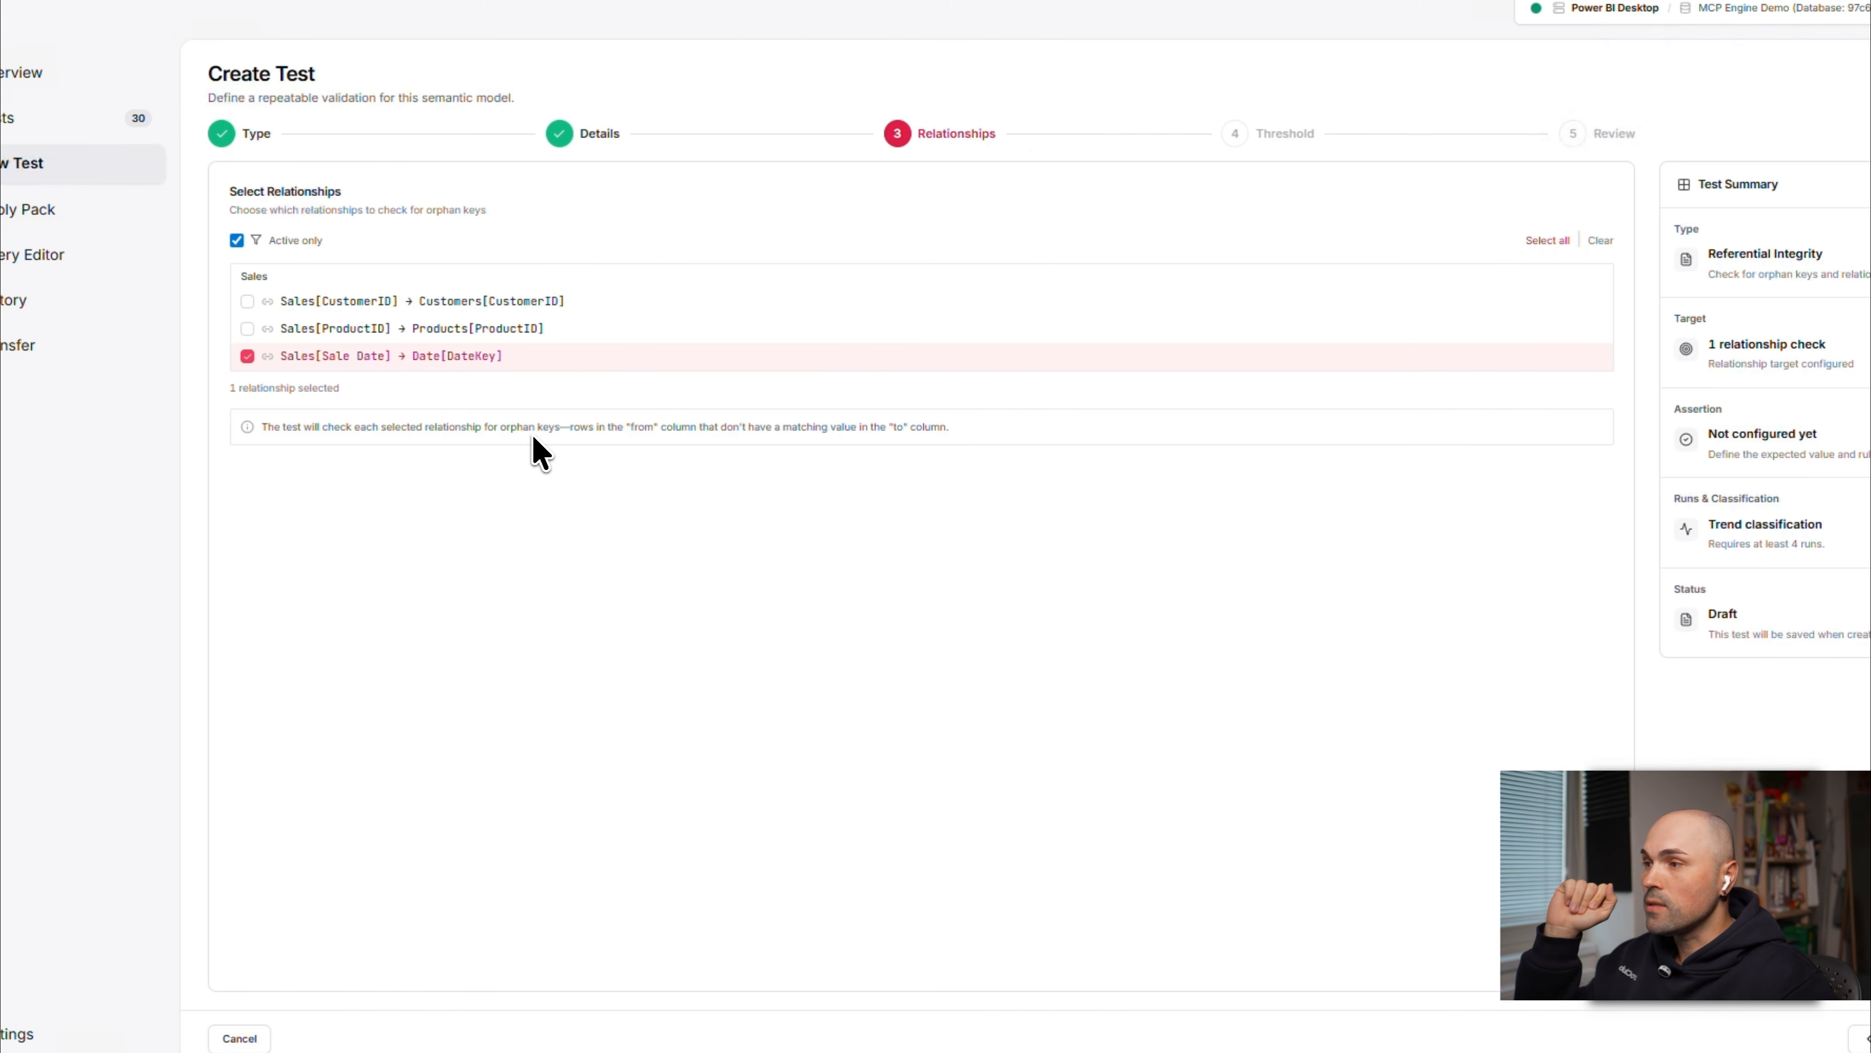
click(1863, 1038)
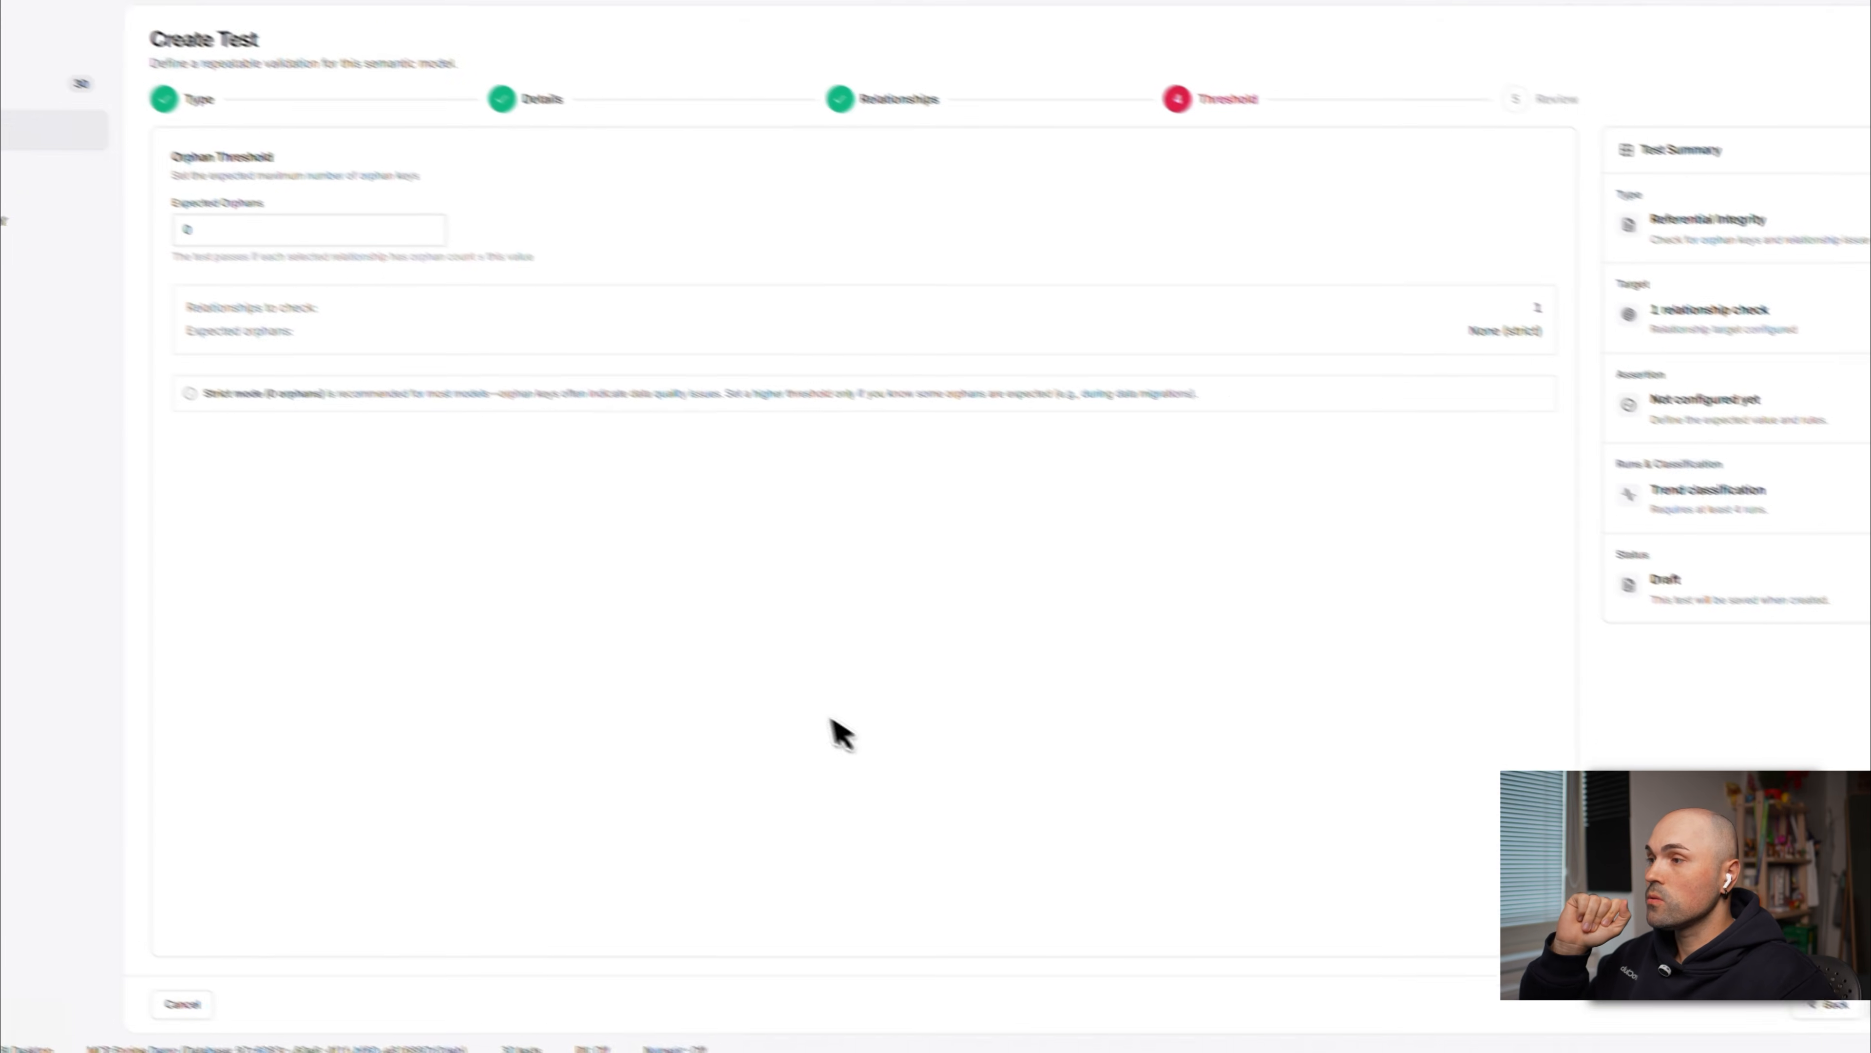
click(128, 171)
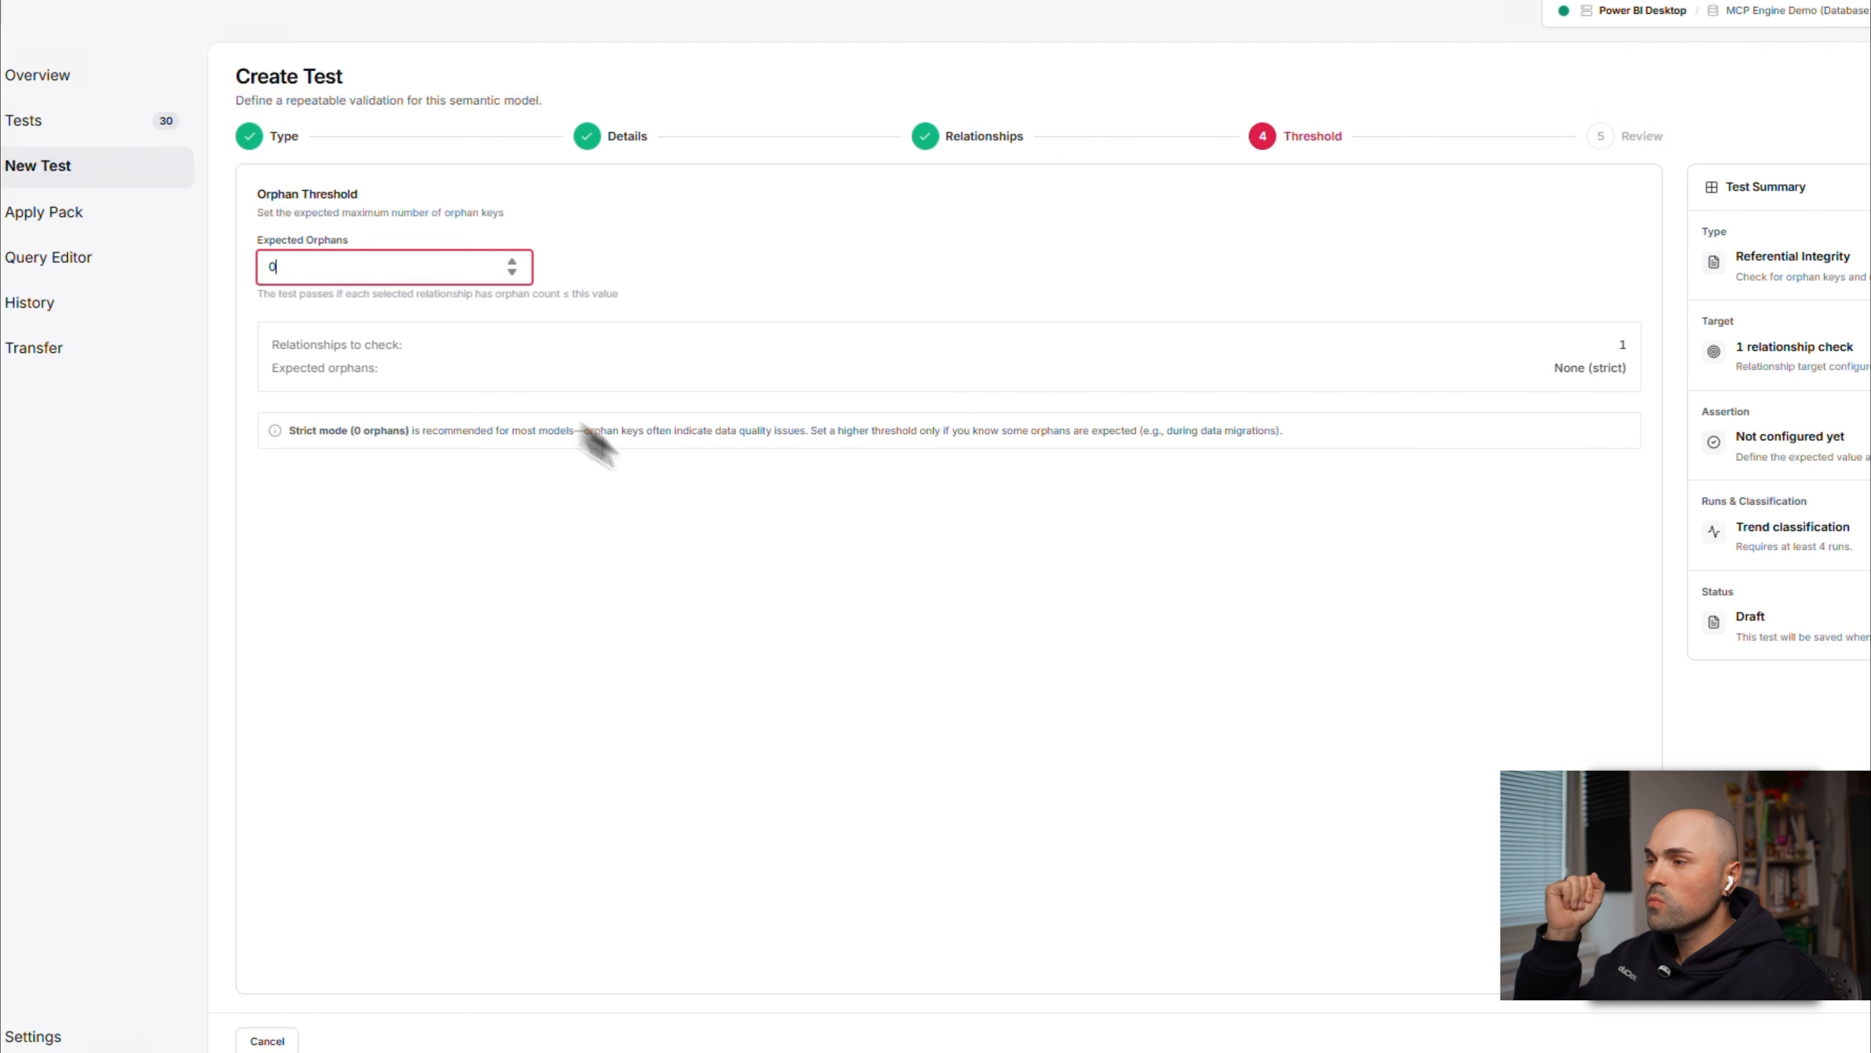
click(1862, 1038)
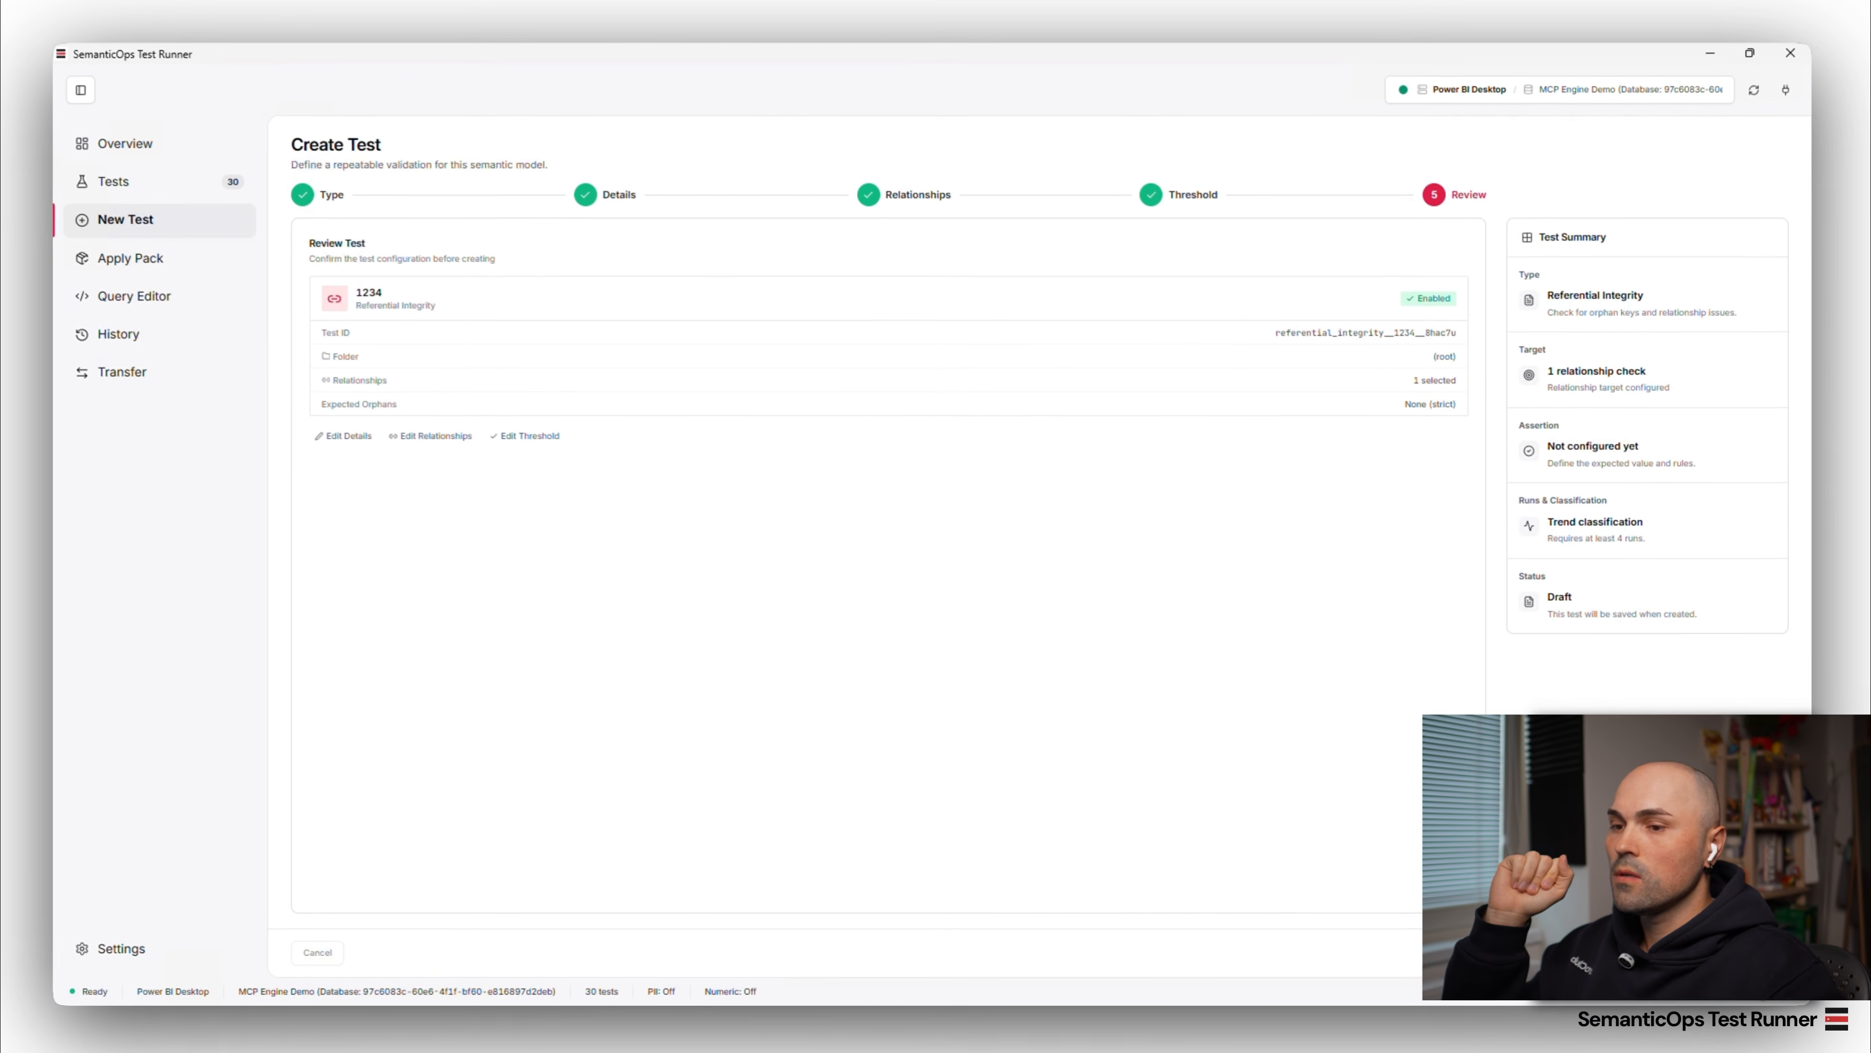
- Create the referential integrity test, run all tests and open the details of Sales → Date: No Orphan Sale Dates
click(1753, 951)
click(1740, 151)
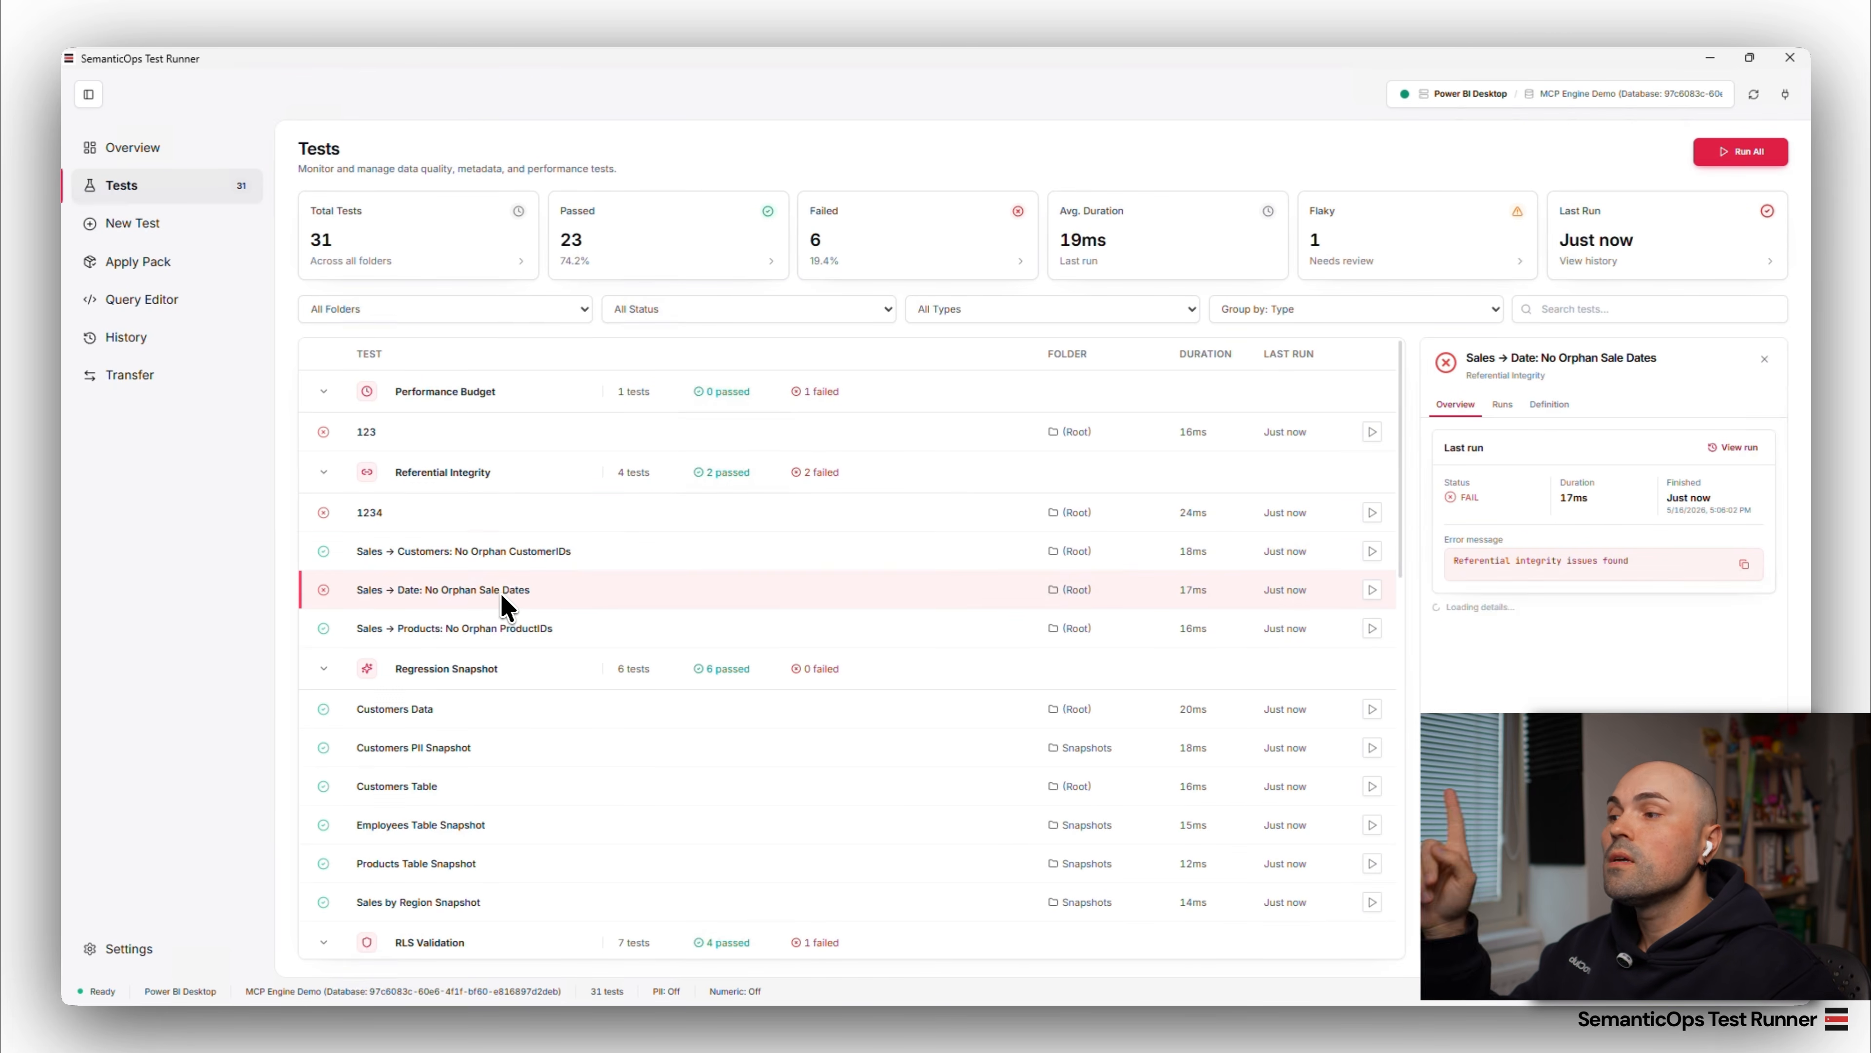
click(516, 601)
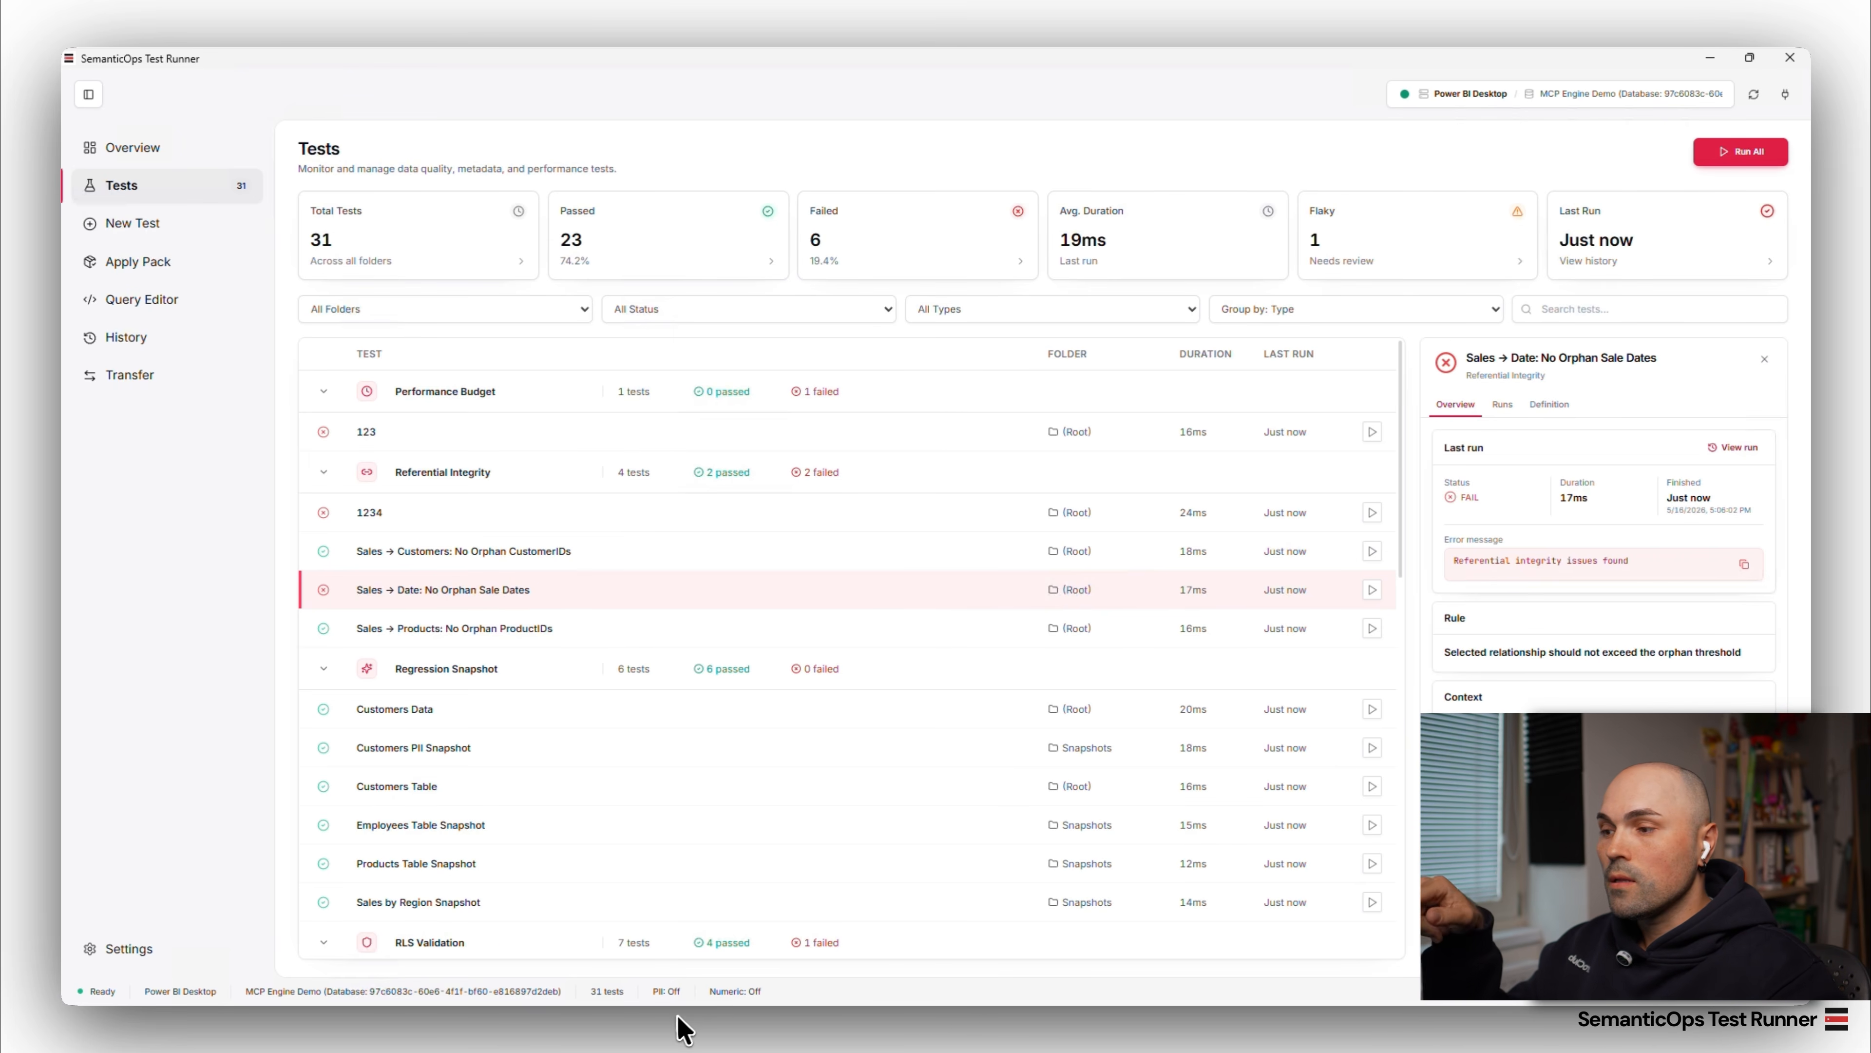
- Switch to Power BI Desktop and compare the dates in the Sales table formula with the Date table's calendar range
click(683, 1036)
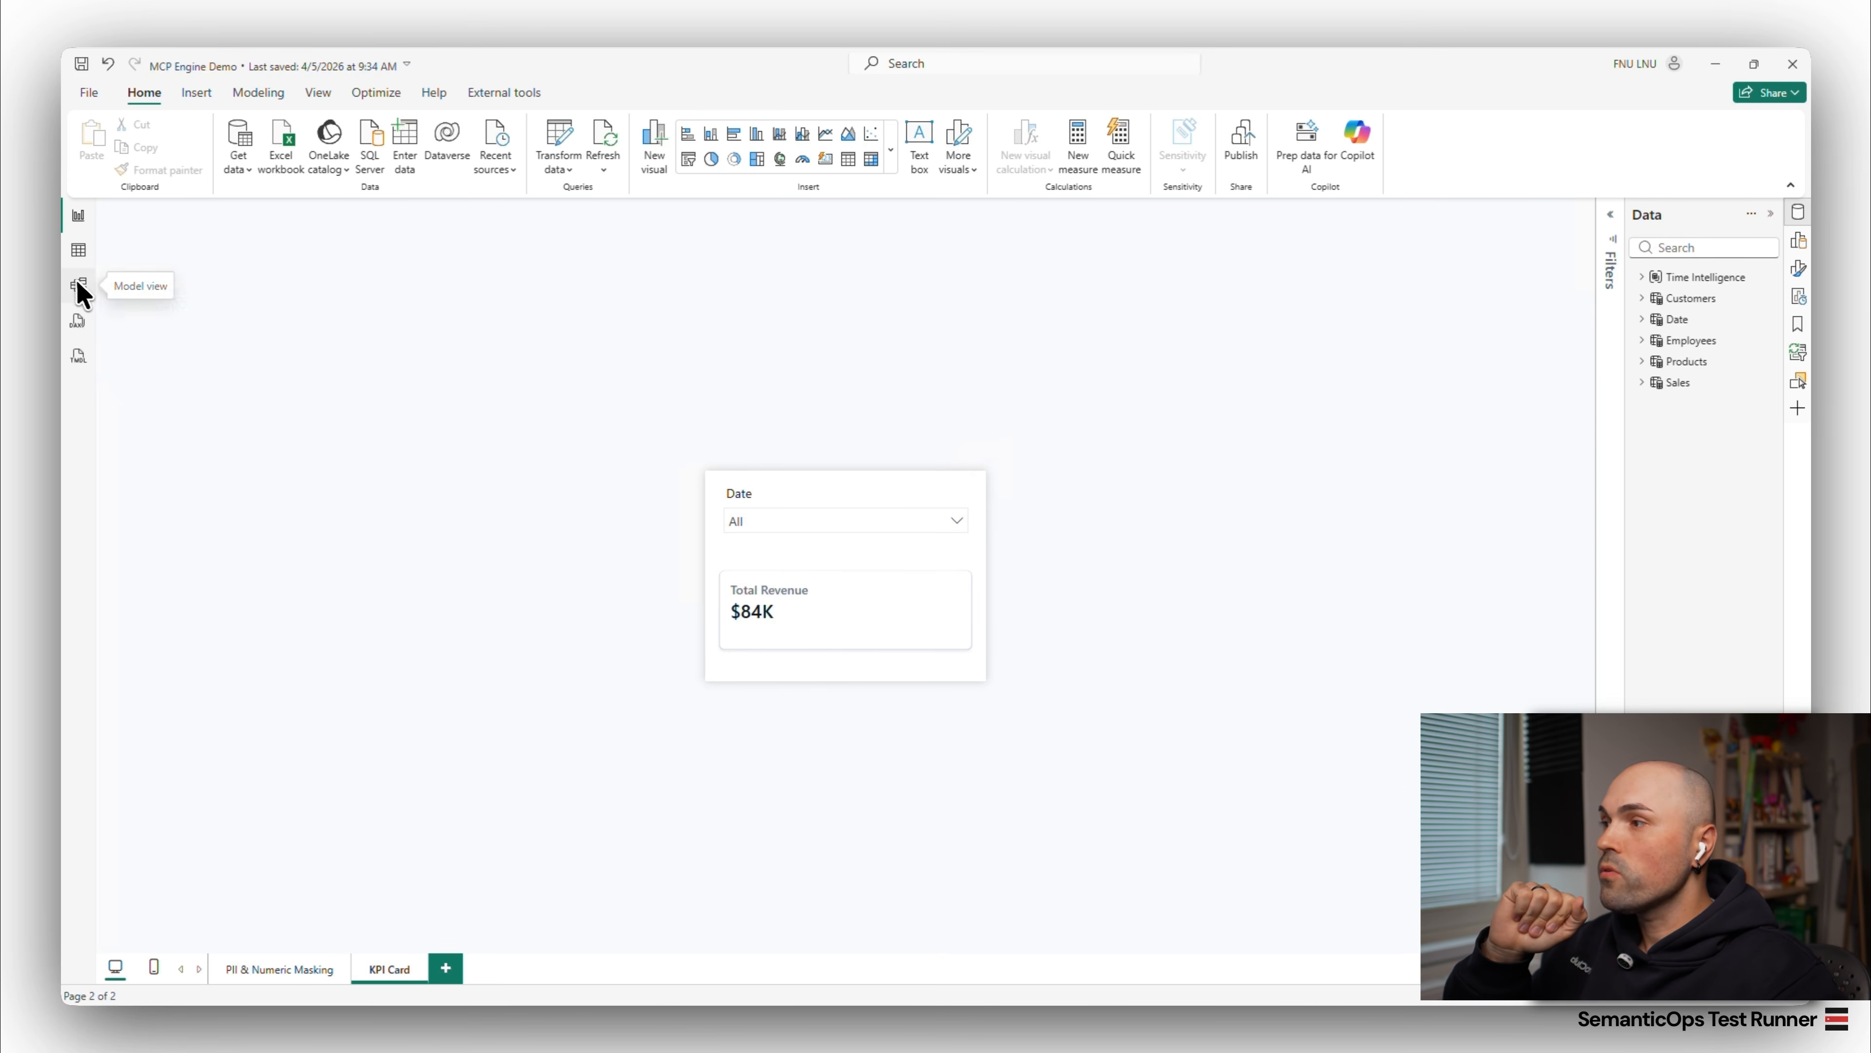
click(1674, 433)
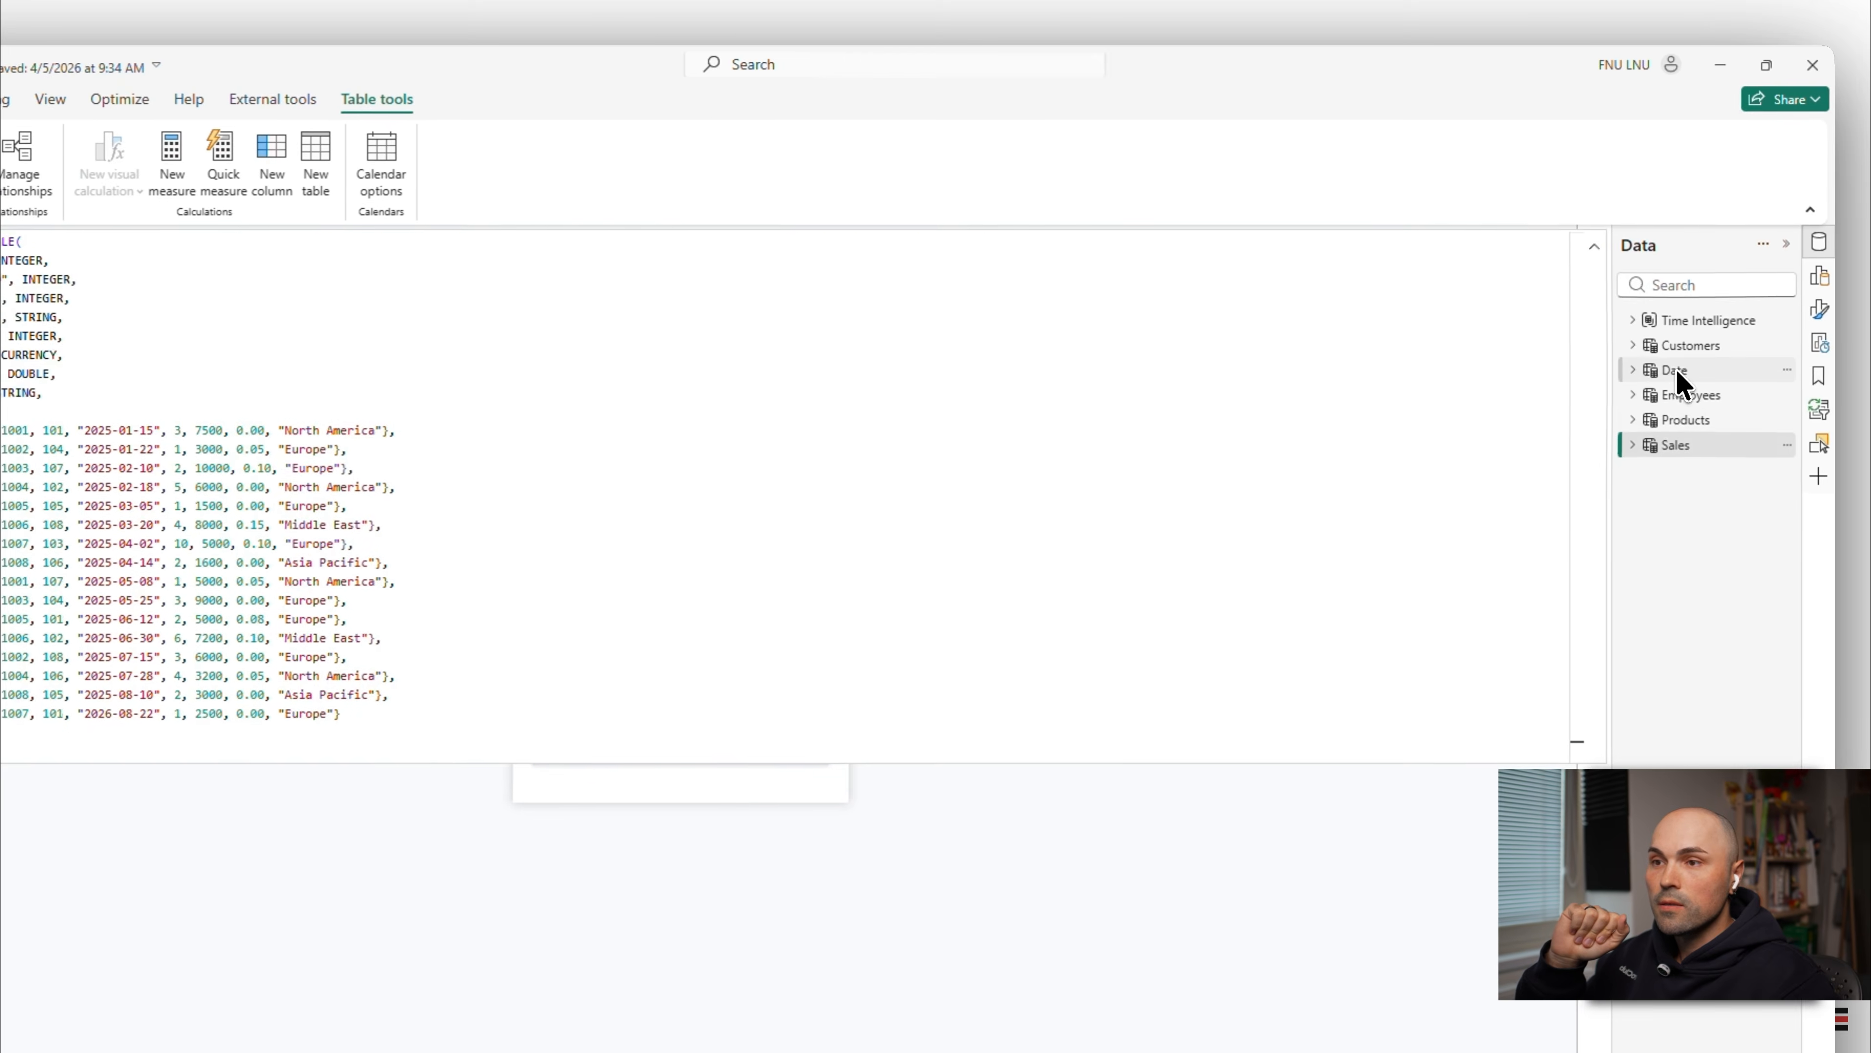
click(1675, 361)
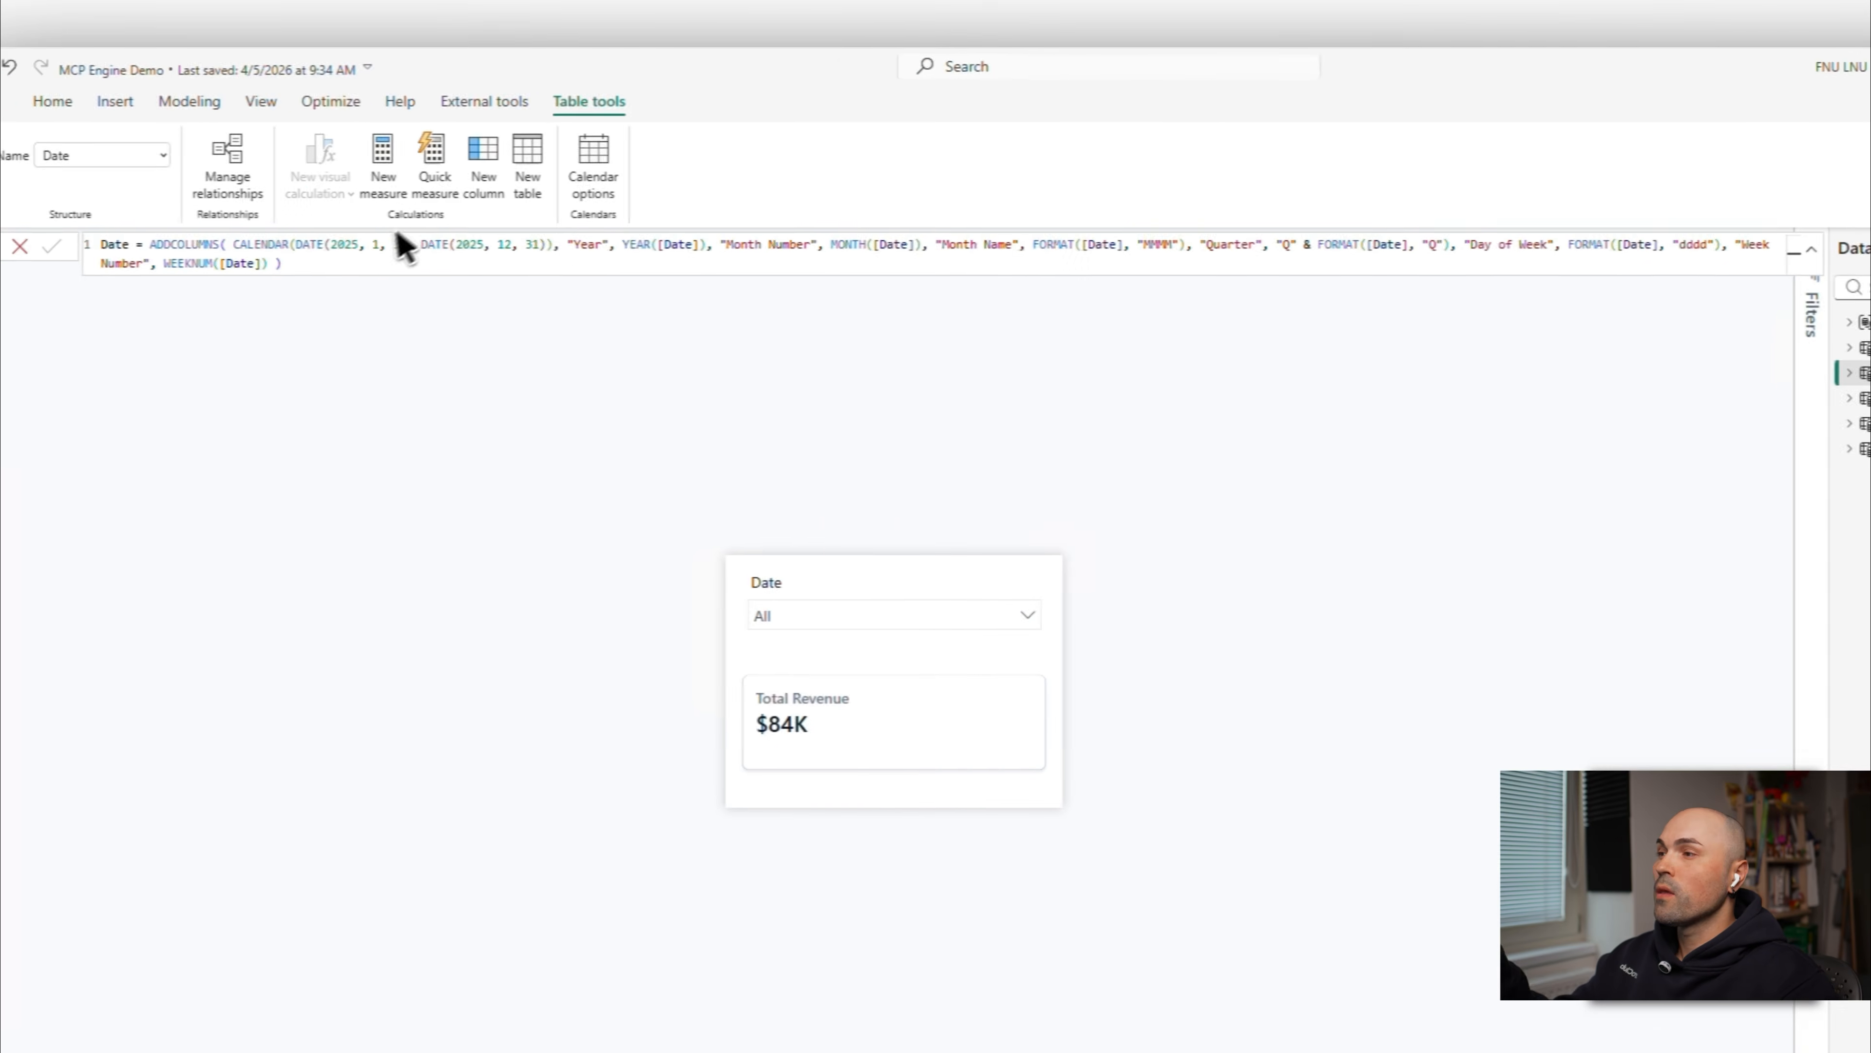
click(122, 246)
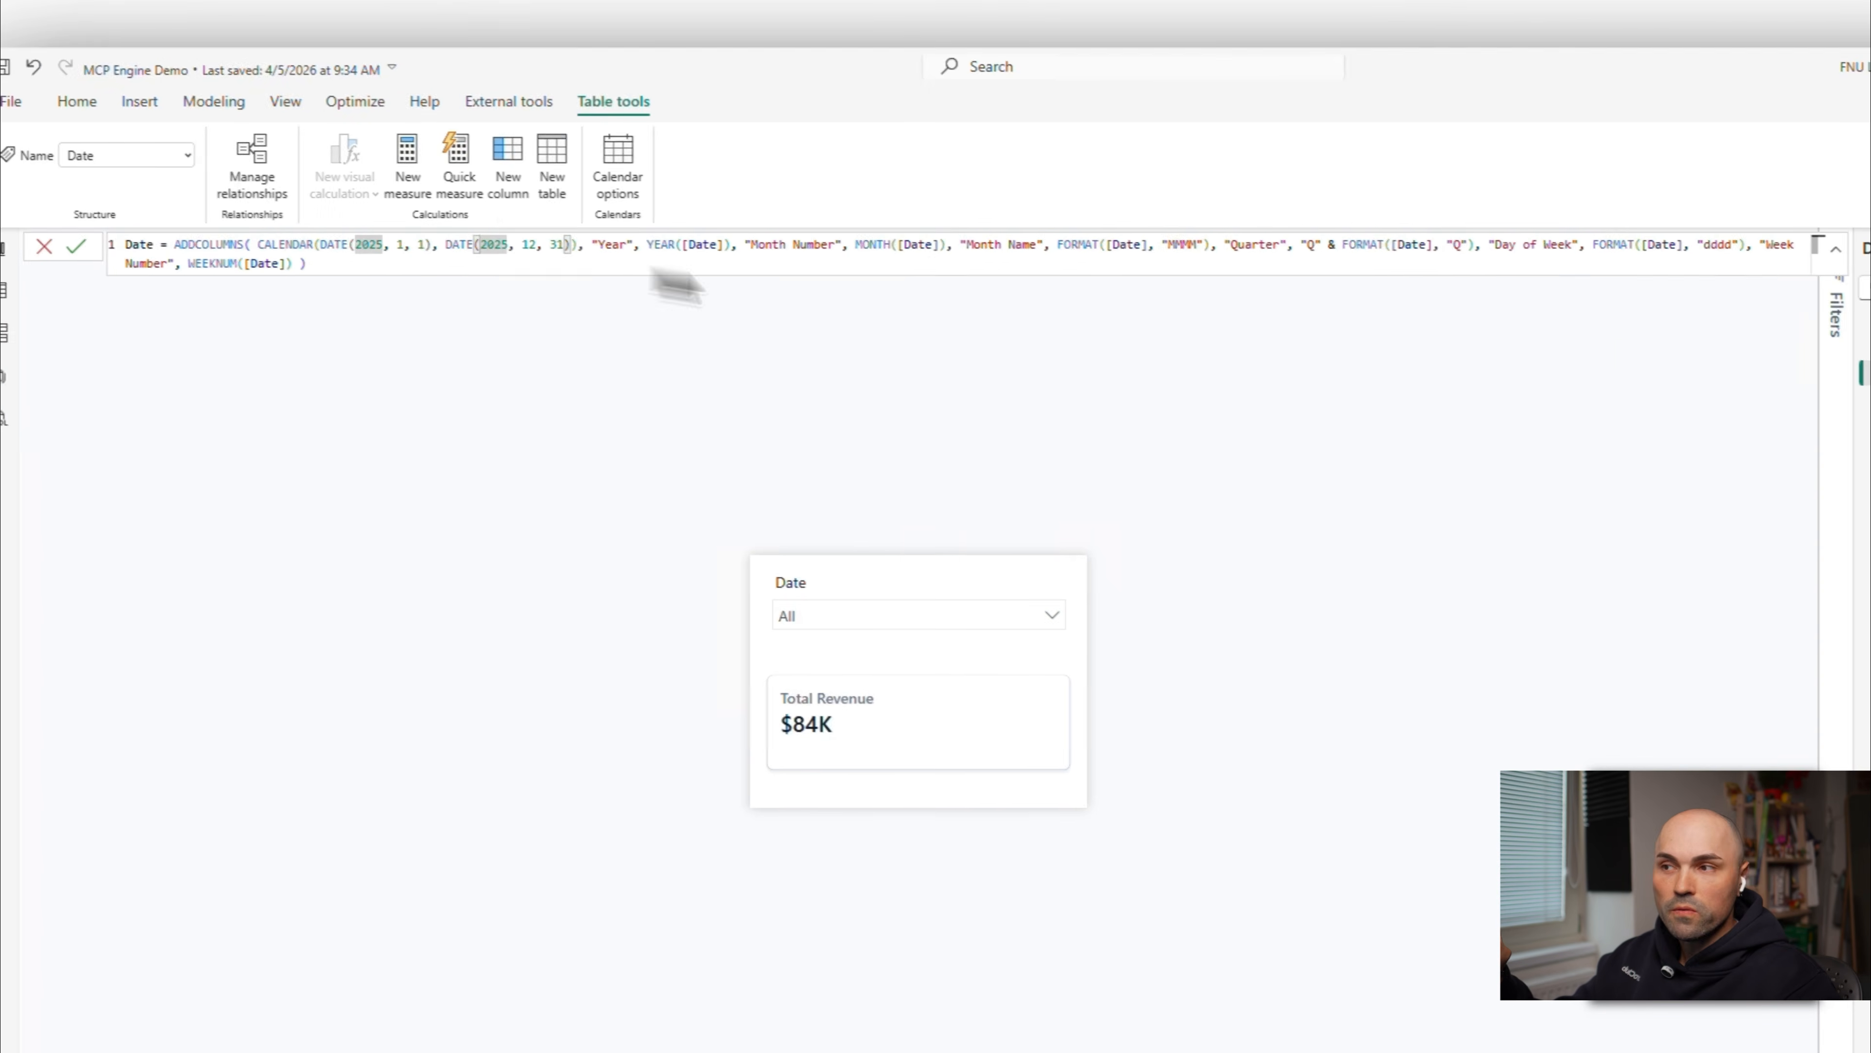
- Change the sale date of row 5016 in the Sales table formula to 2025-08-22
click(1685, 408)
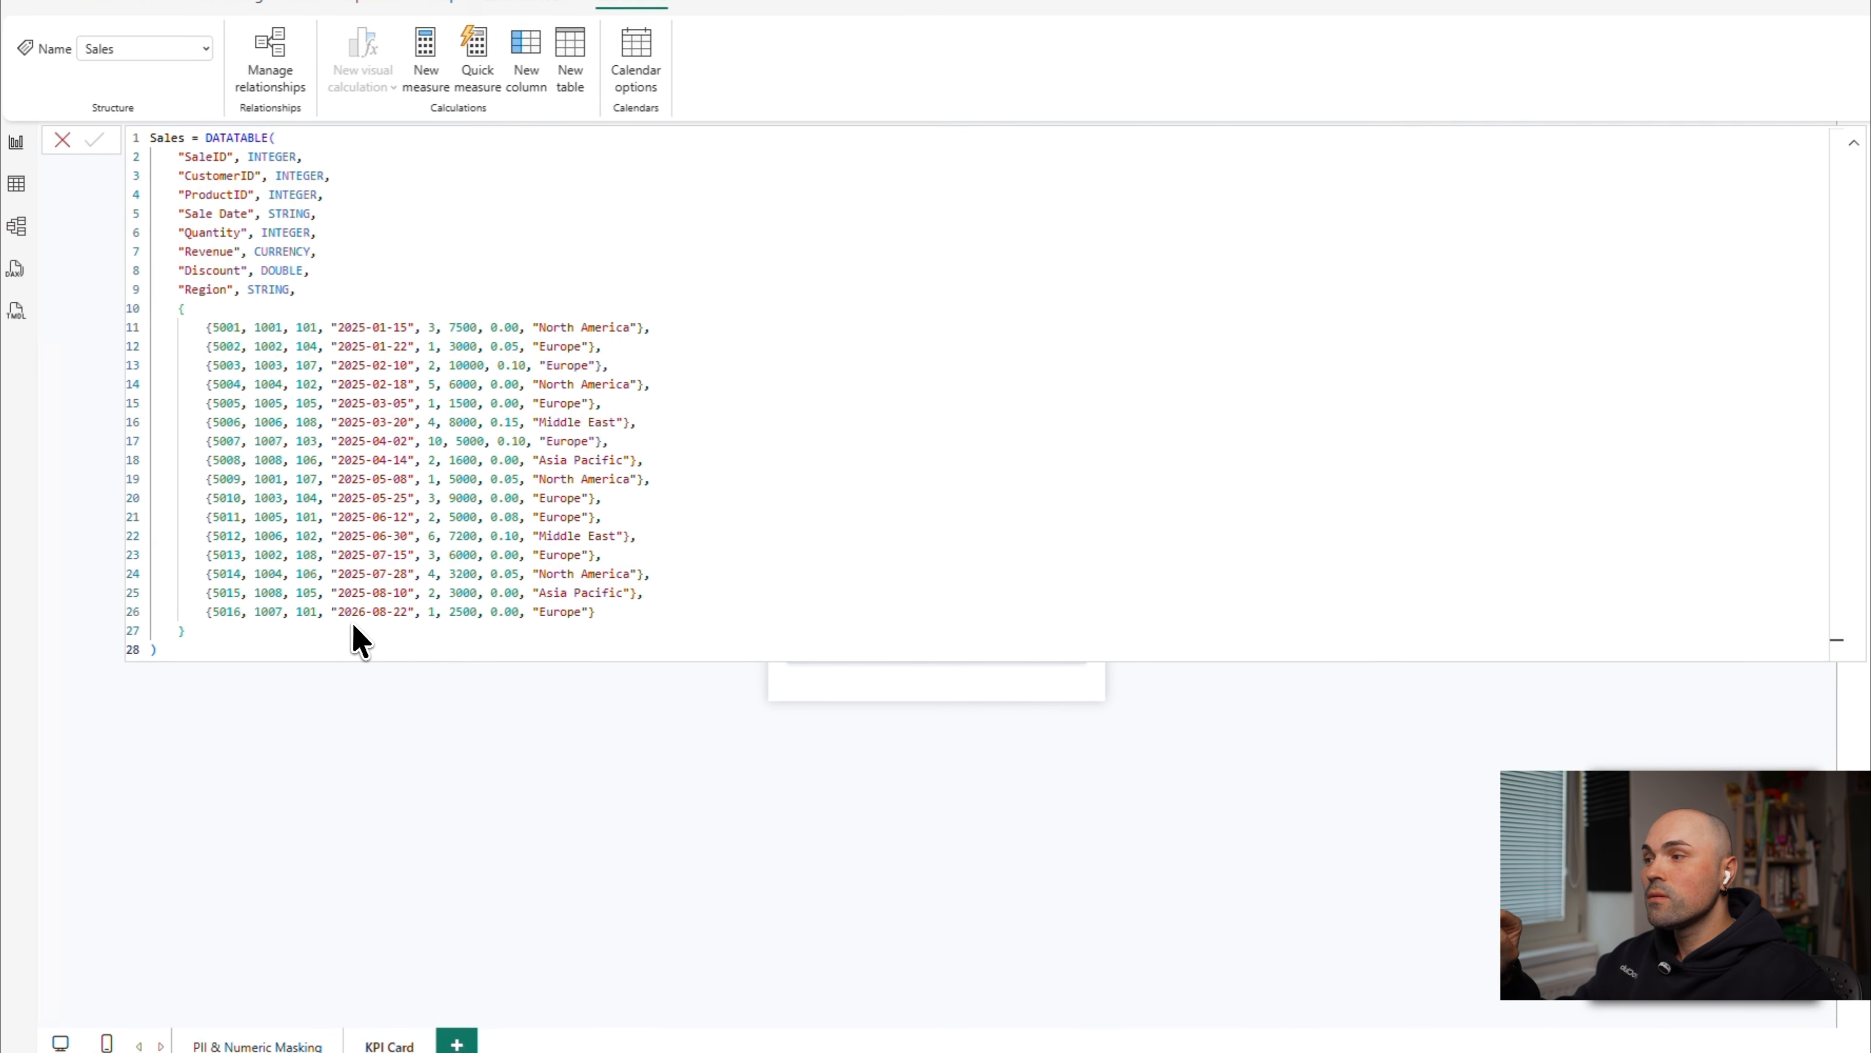
double_click(353, 613)
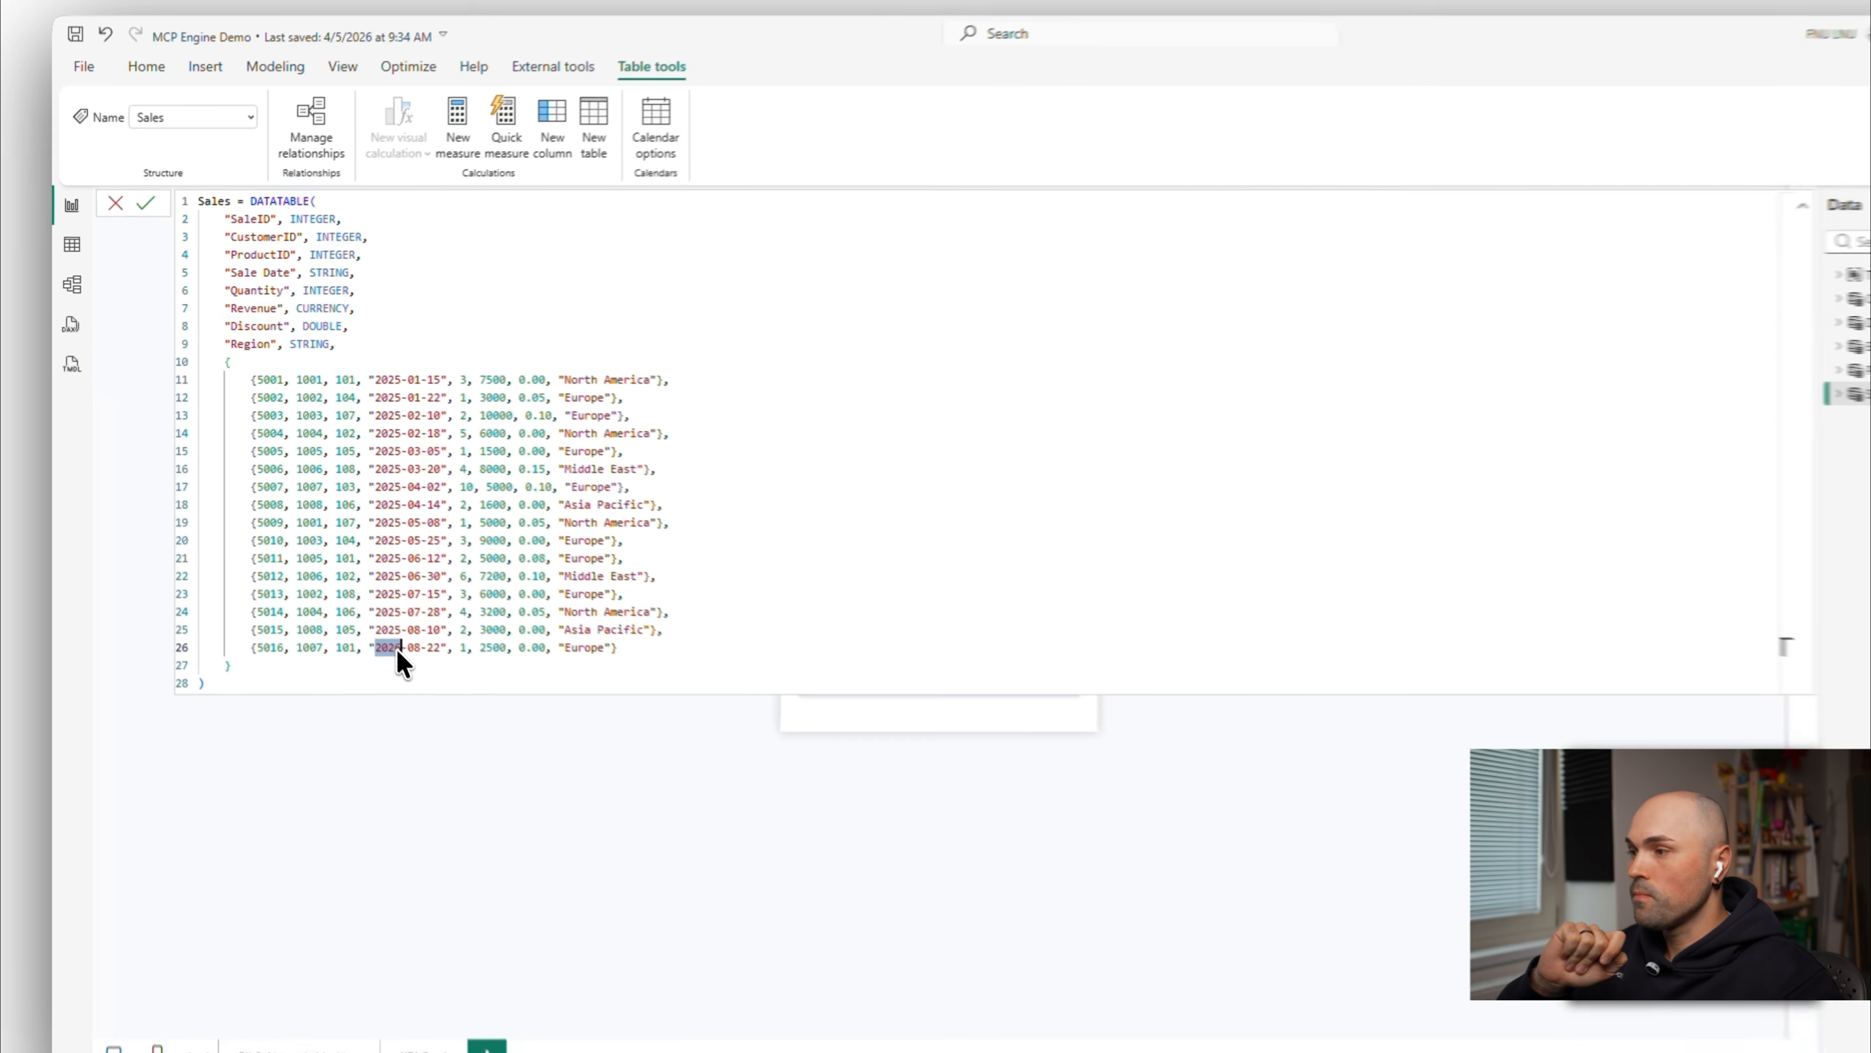
key(BackSpace)
text(5)
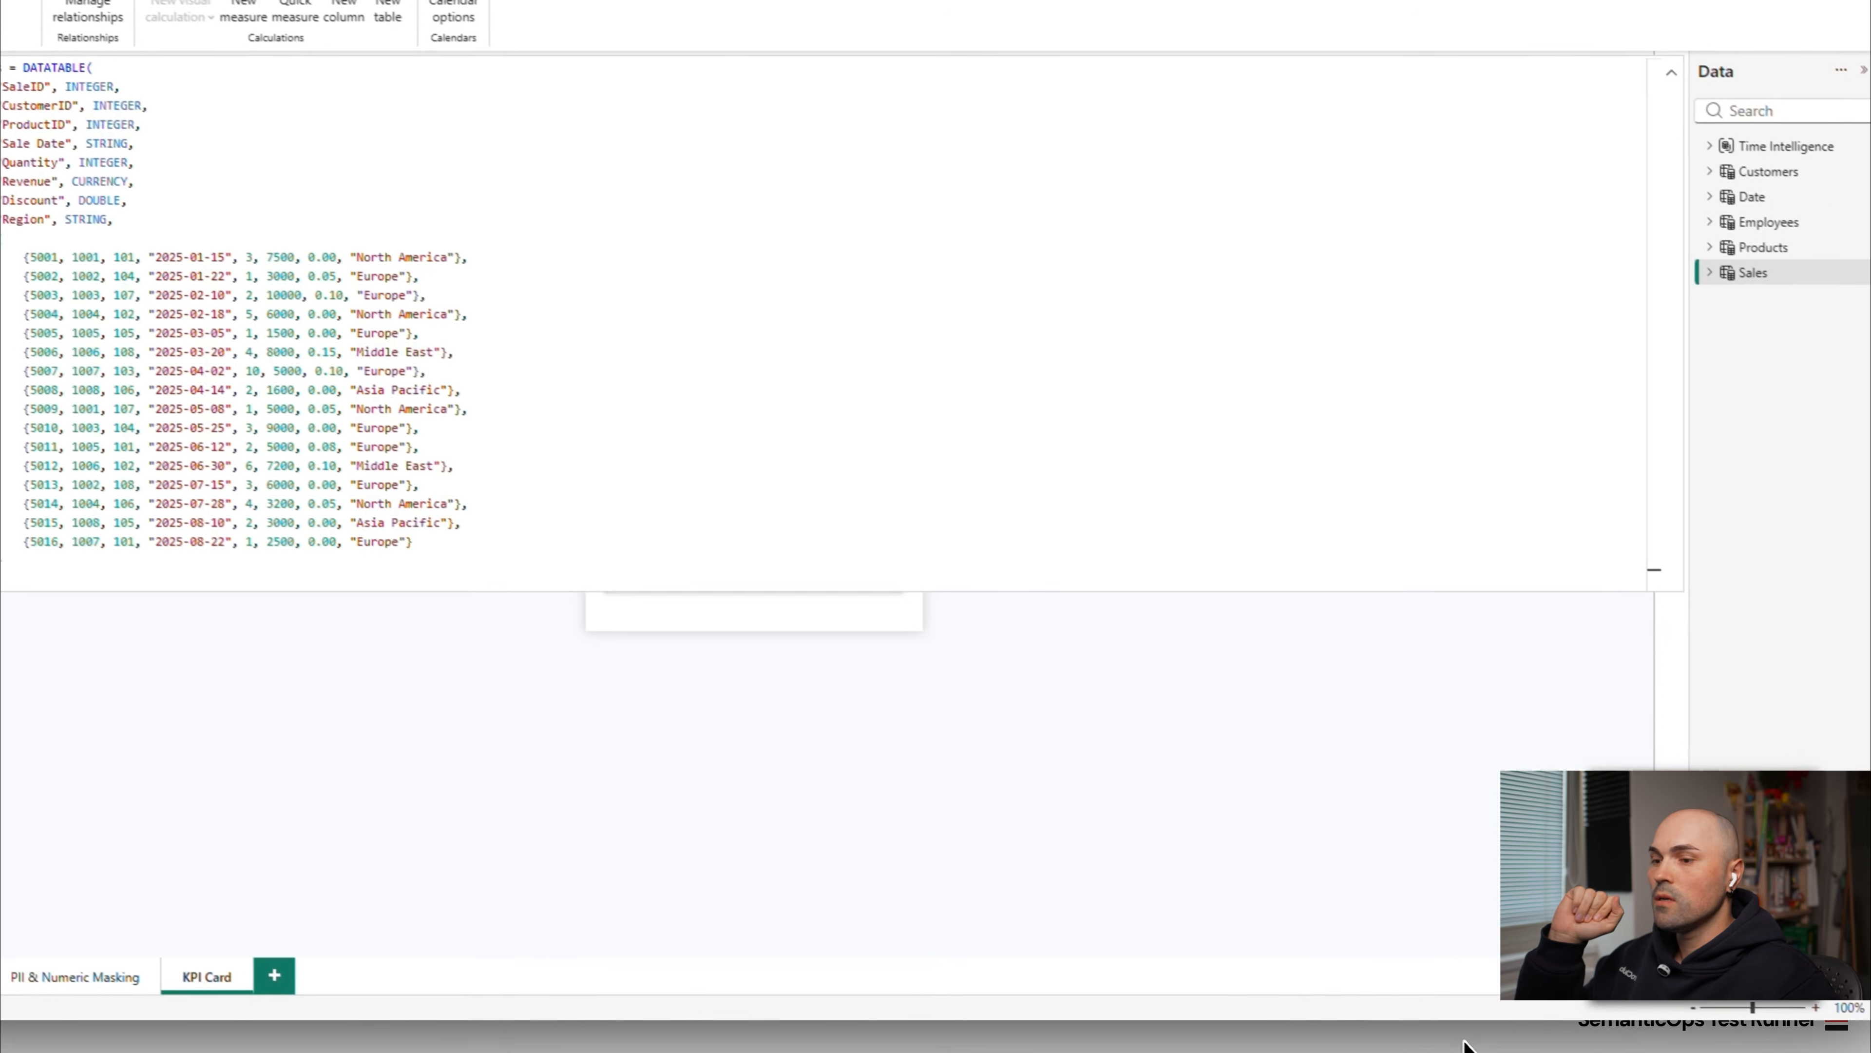
- Switch to SemanticOps Test Runner, reload the model metadata and rerun all tests
click(1463, 1043)
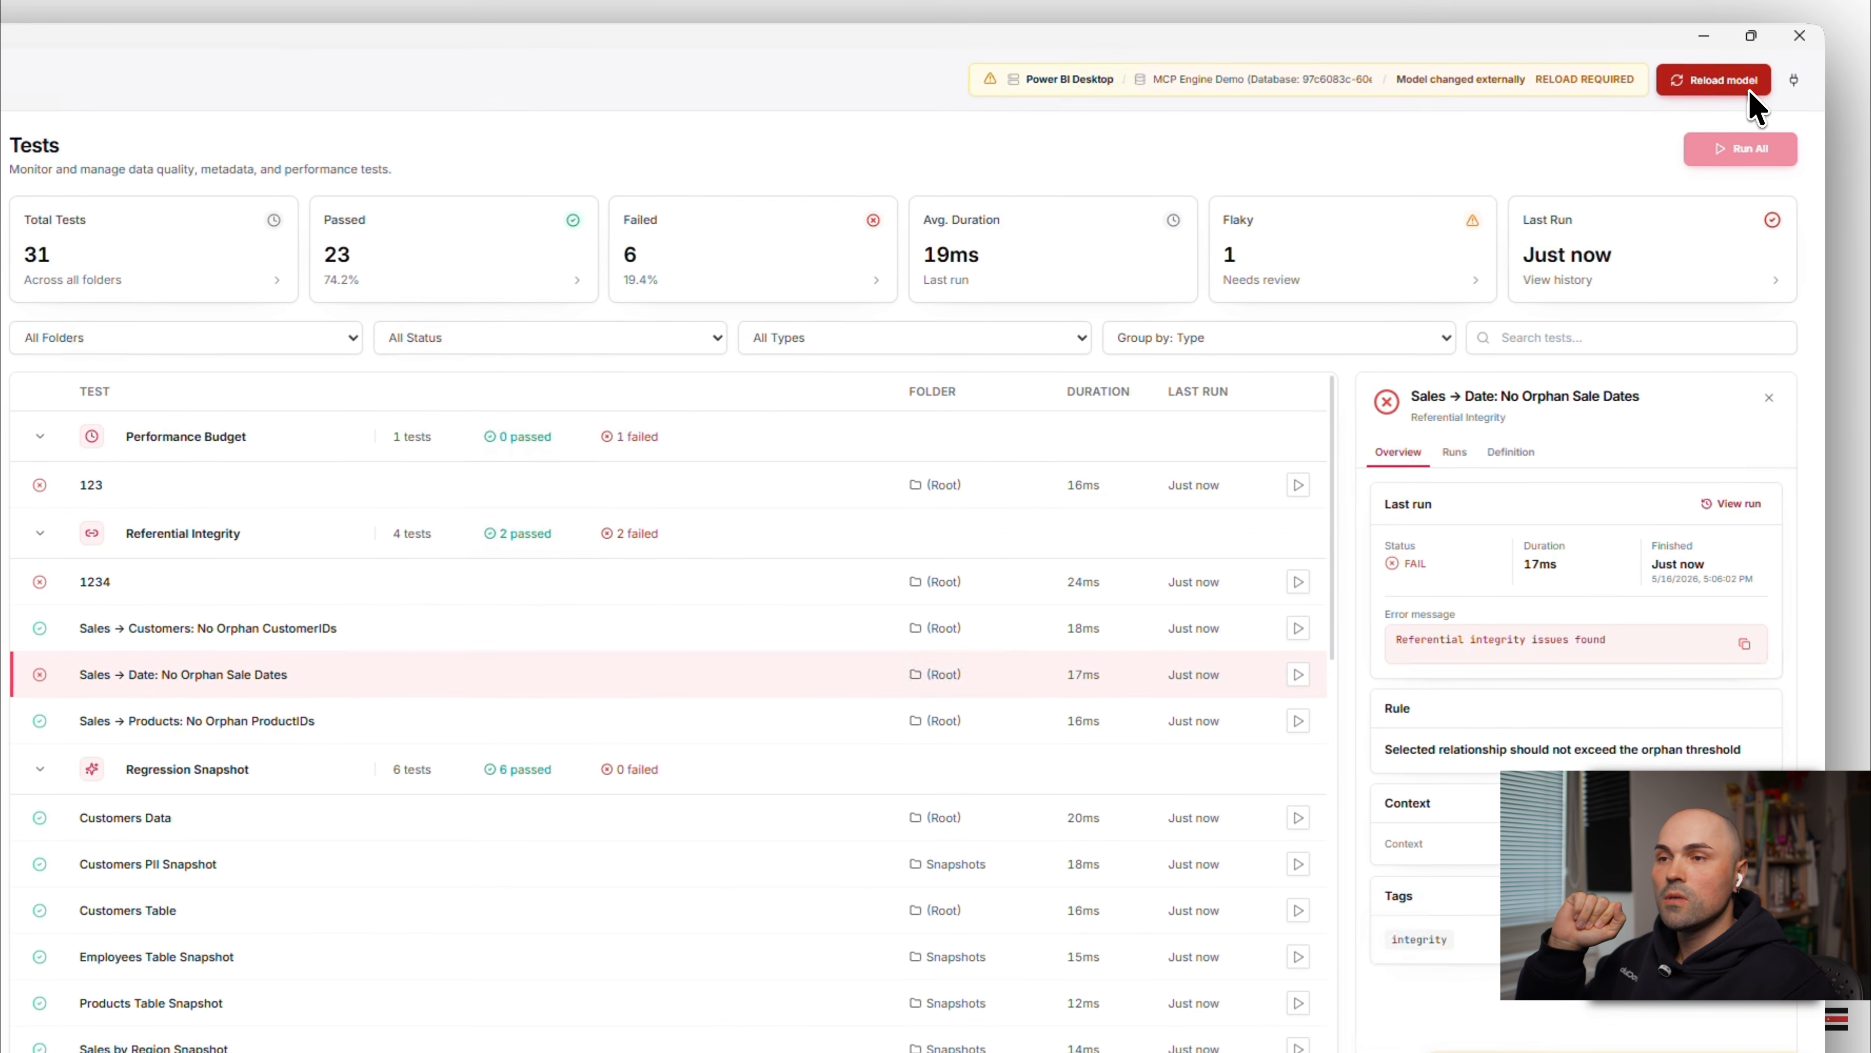
click(1748, 90)
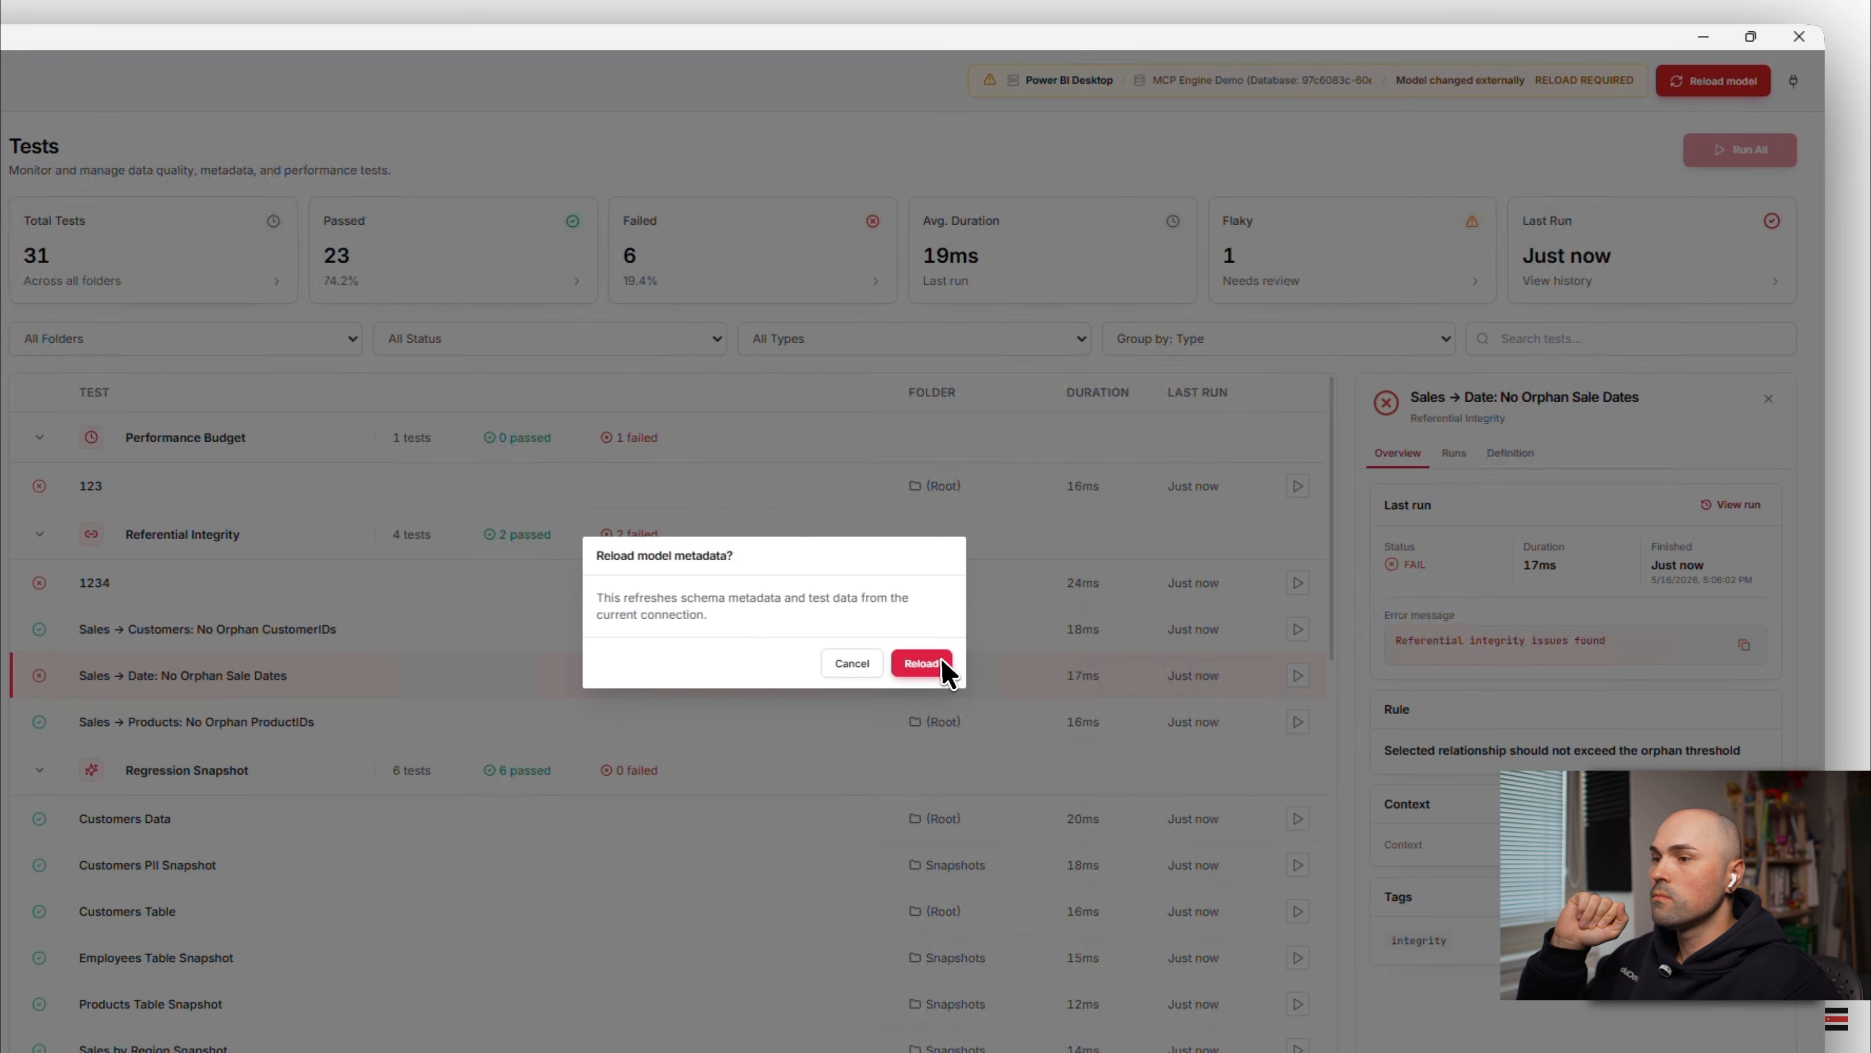
click(921, 663)
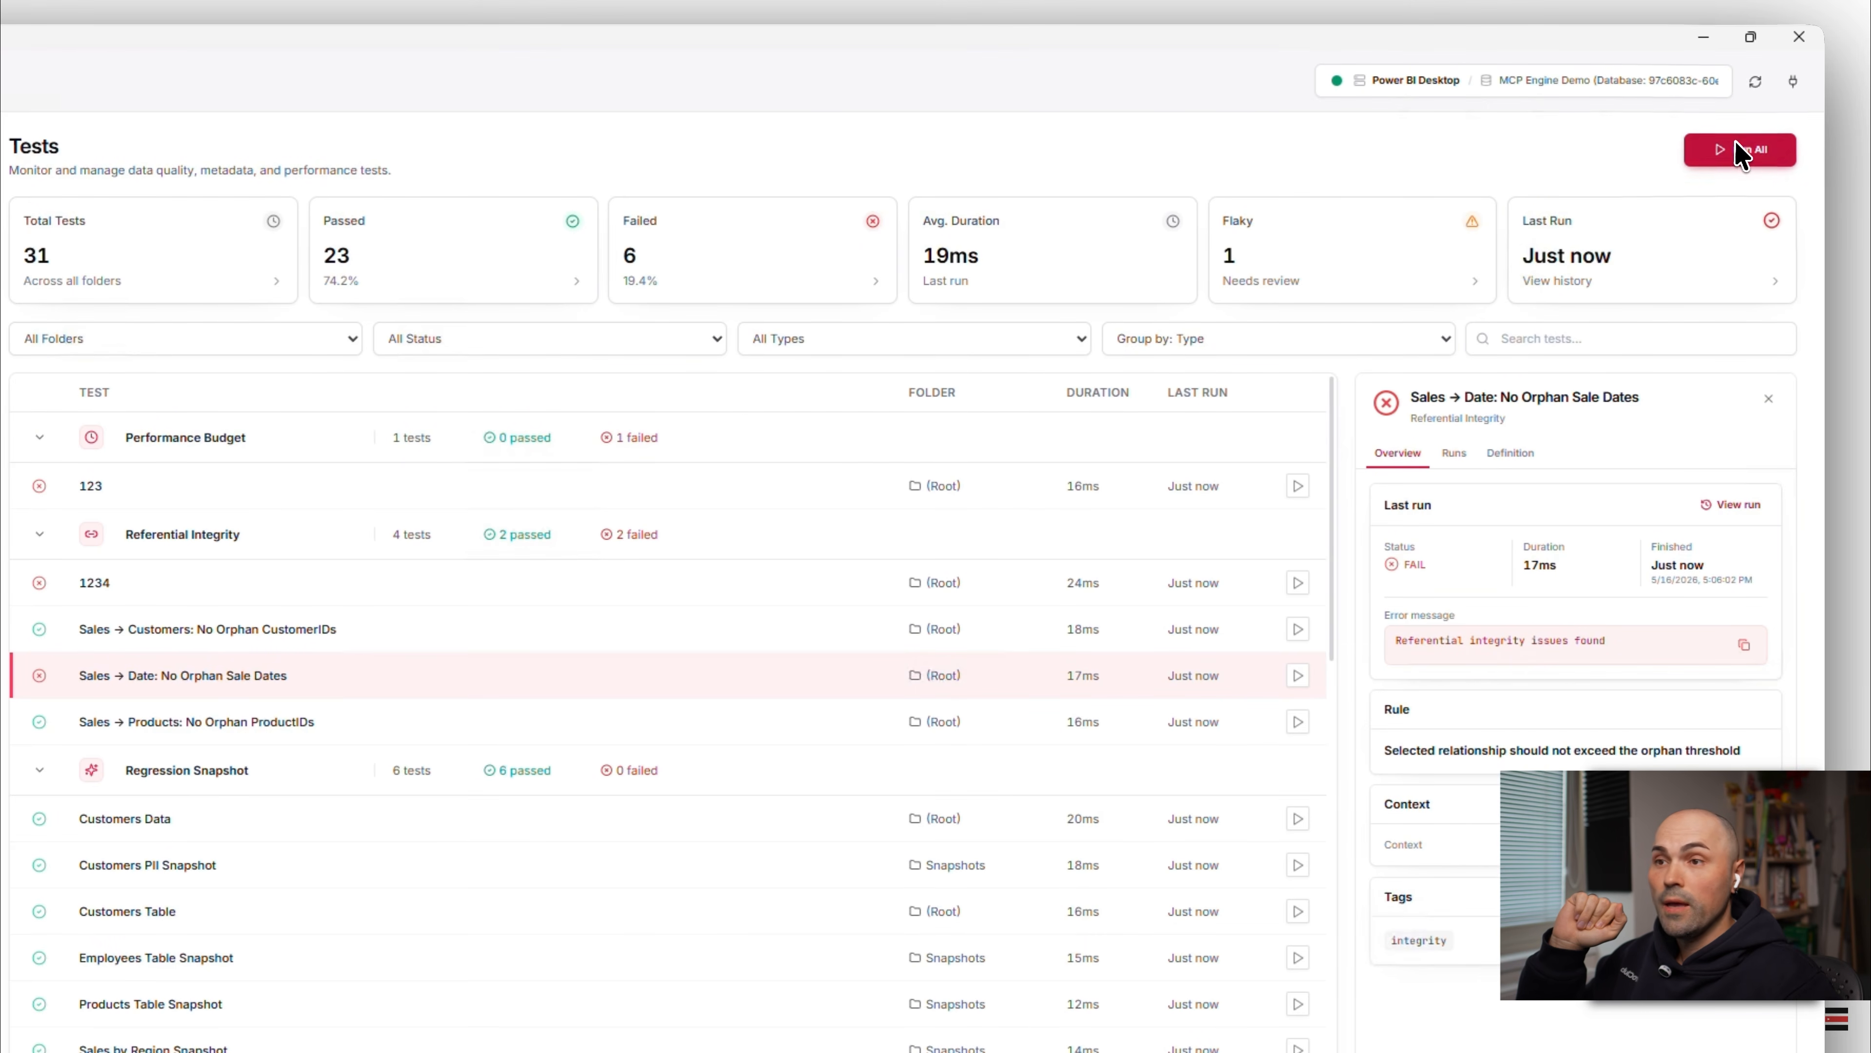
click(1740, 152)
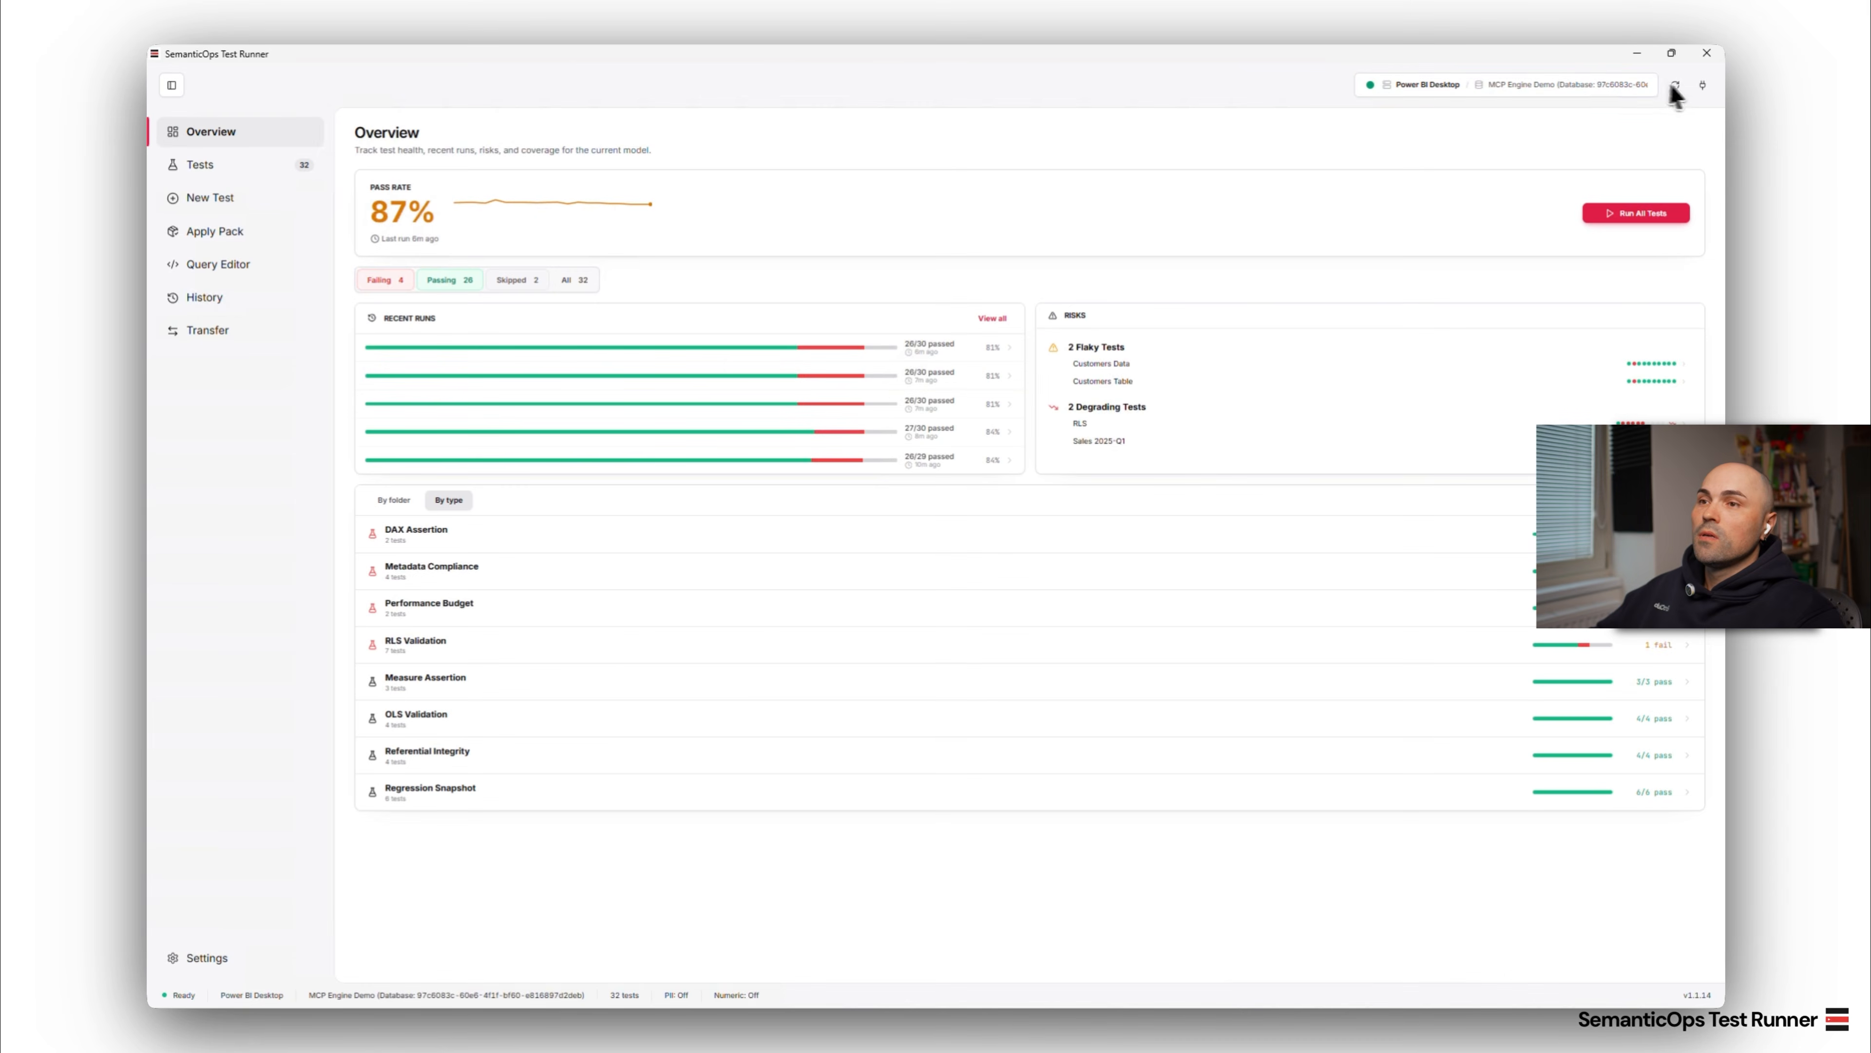
- Connect to the MCP Engine Demo model in the PBI MCP Testing workspace of Power BI Service and go to the tests list
click(1703, 85)
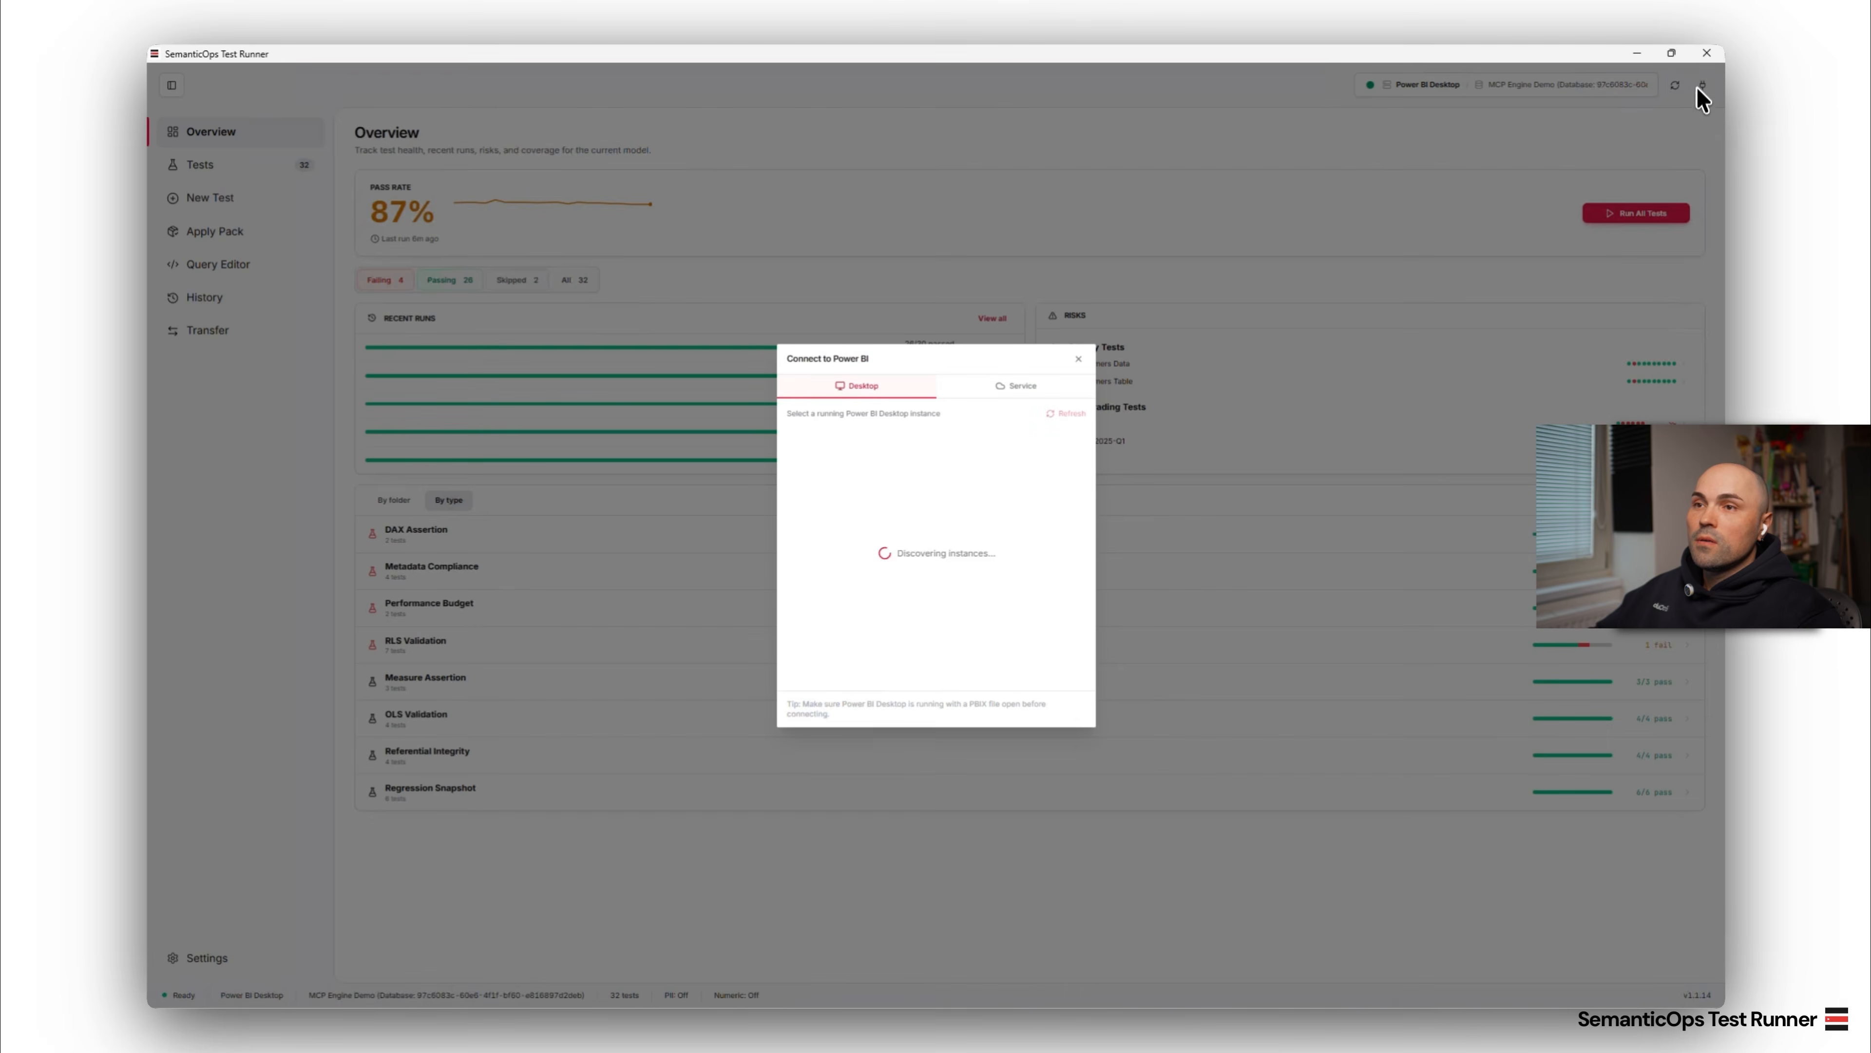
click(997, 388)
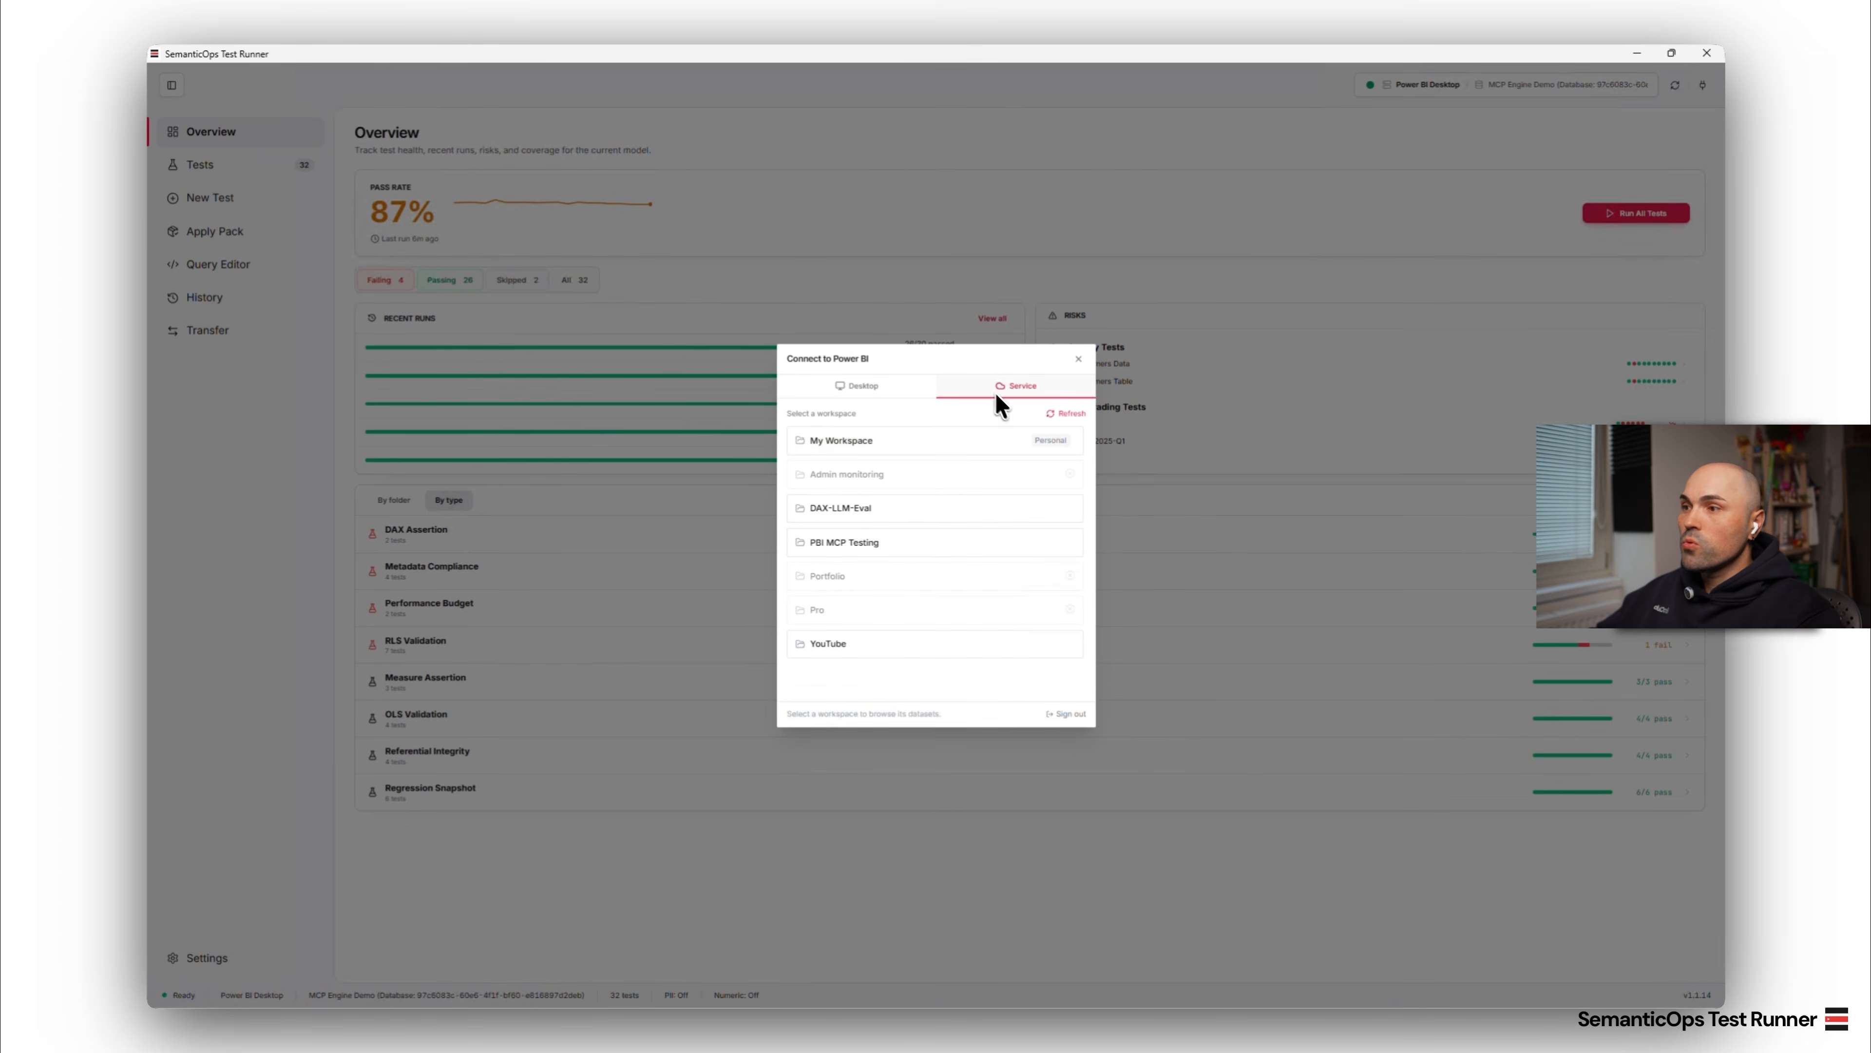
click(893, 543)
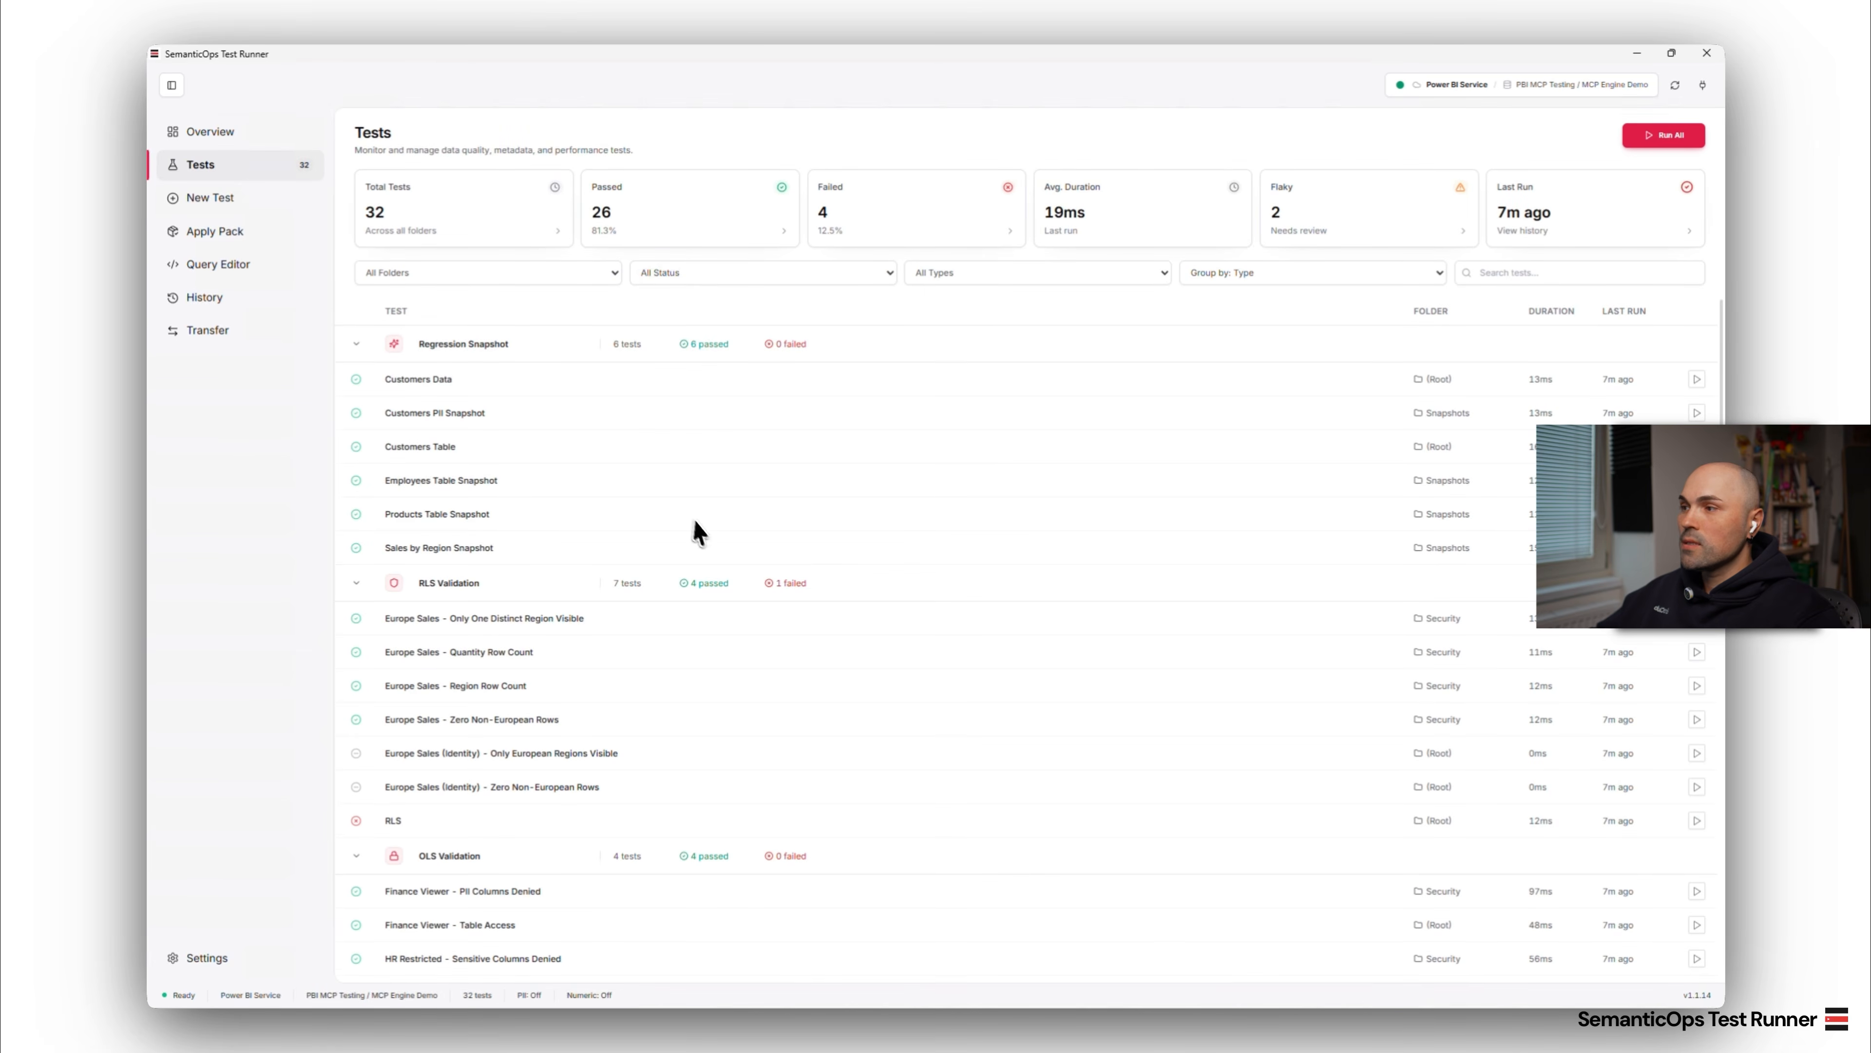
- Run all tests against the service model and inspect the Europe Sales (Identity) tests Zero Non-European Rows and Only European Regions Visible
scroll(699, 530, down, 4)
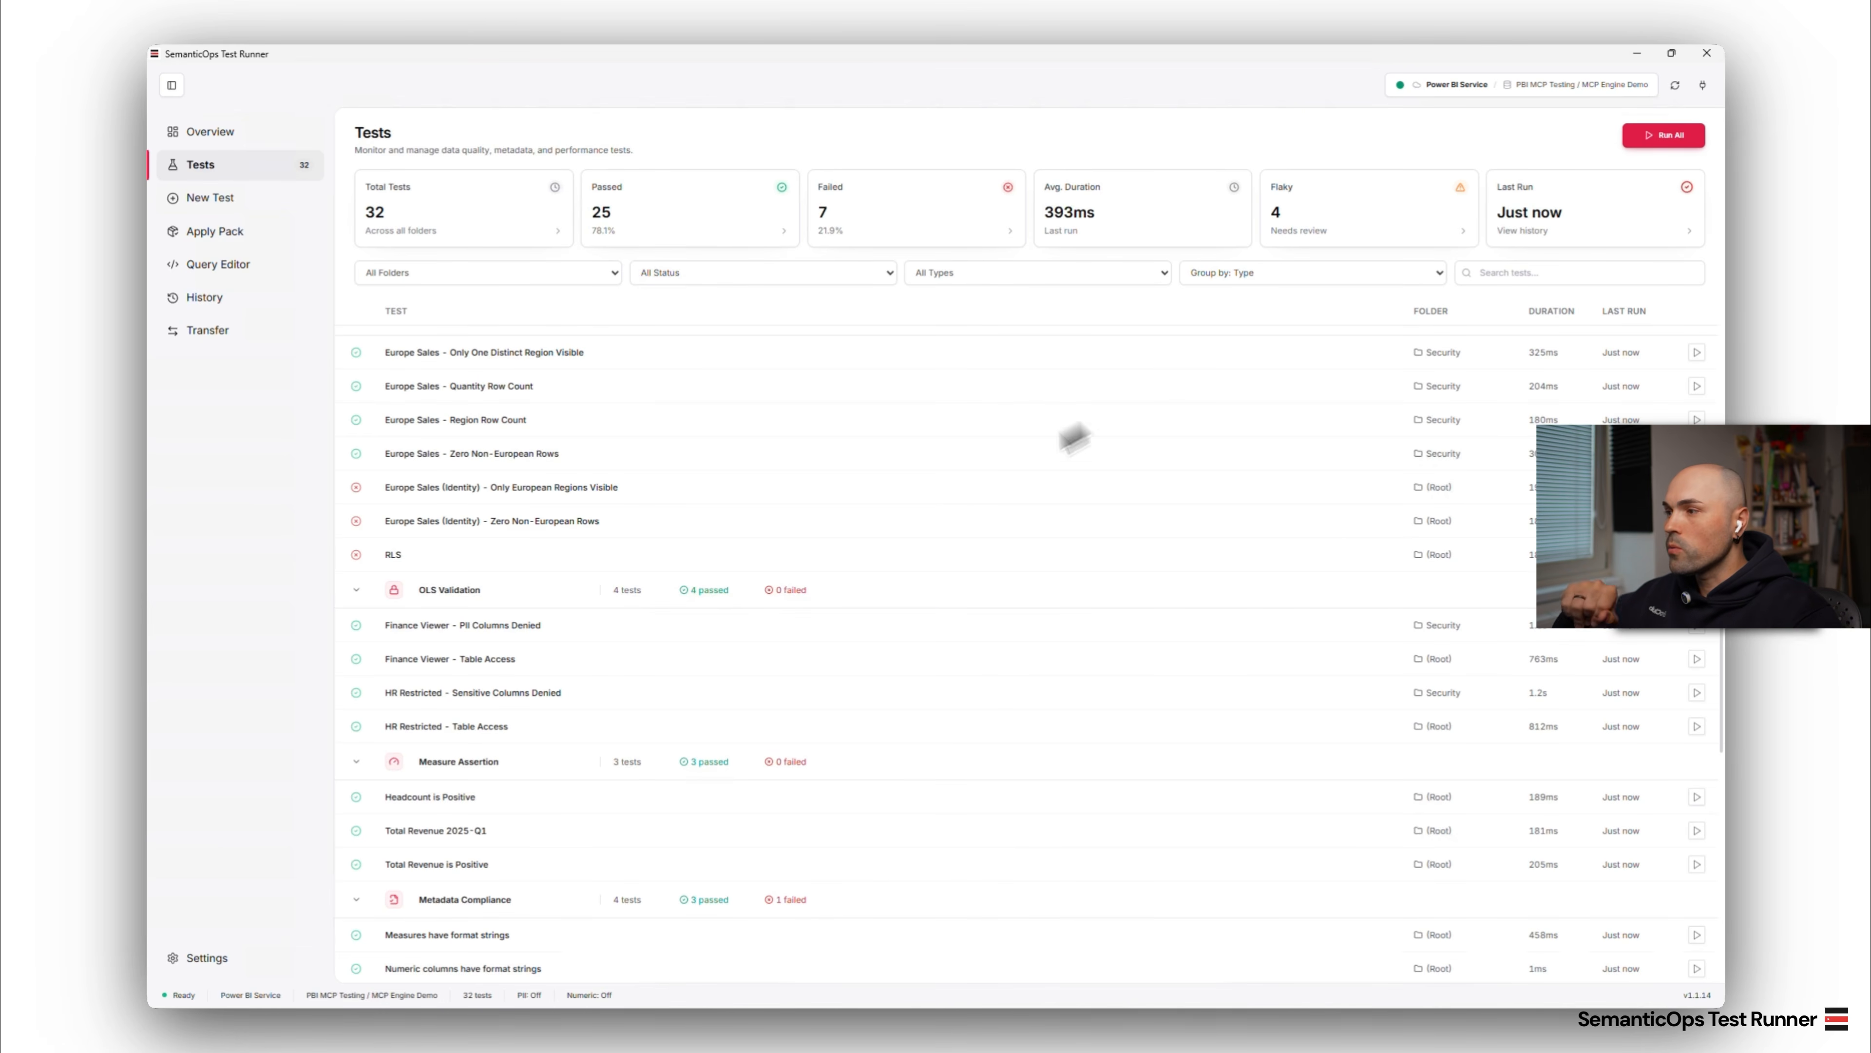
click(505, 523)
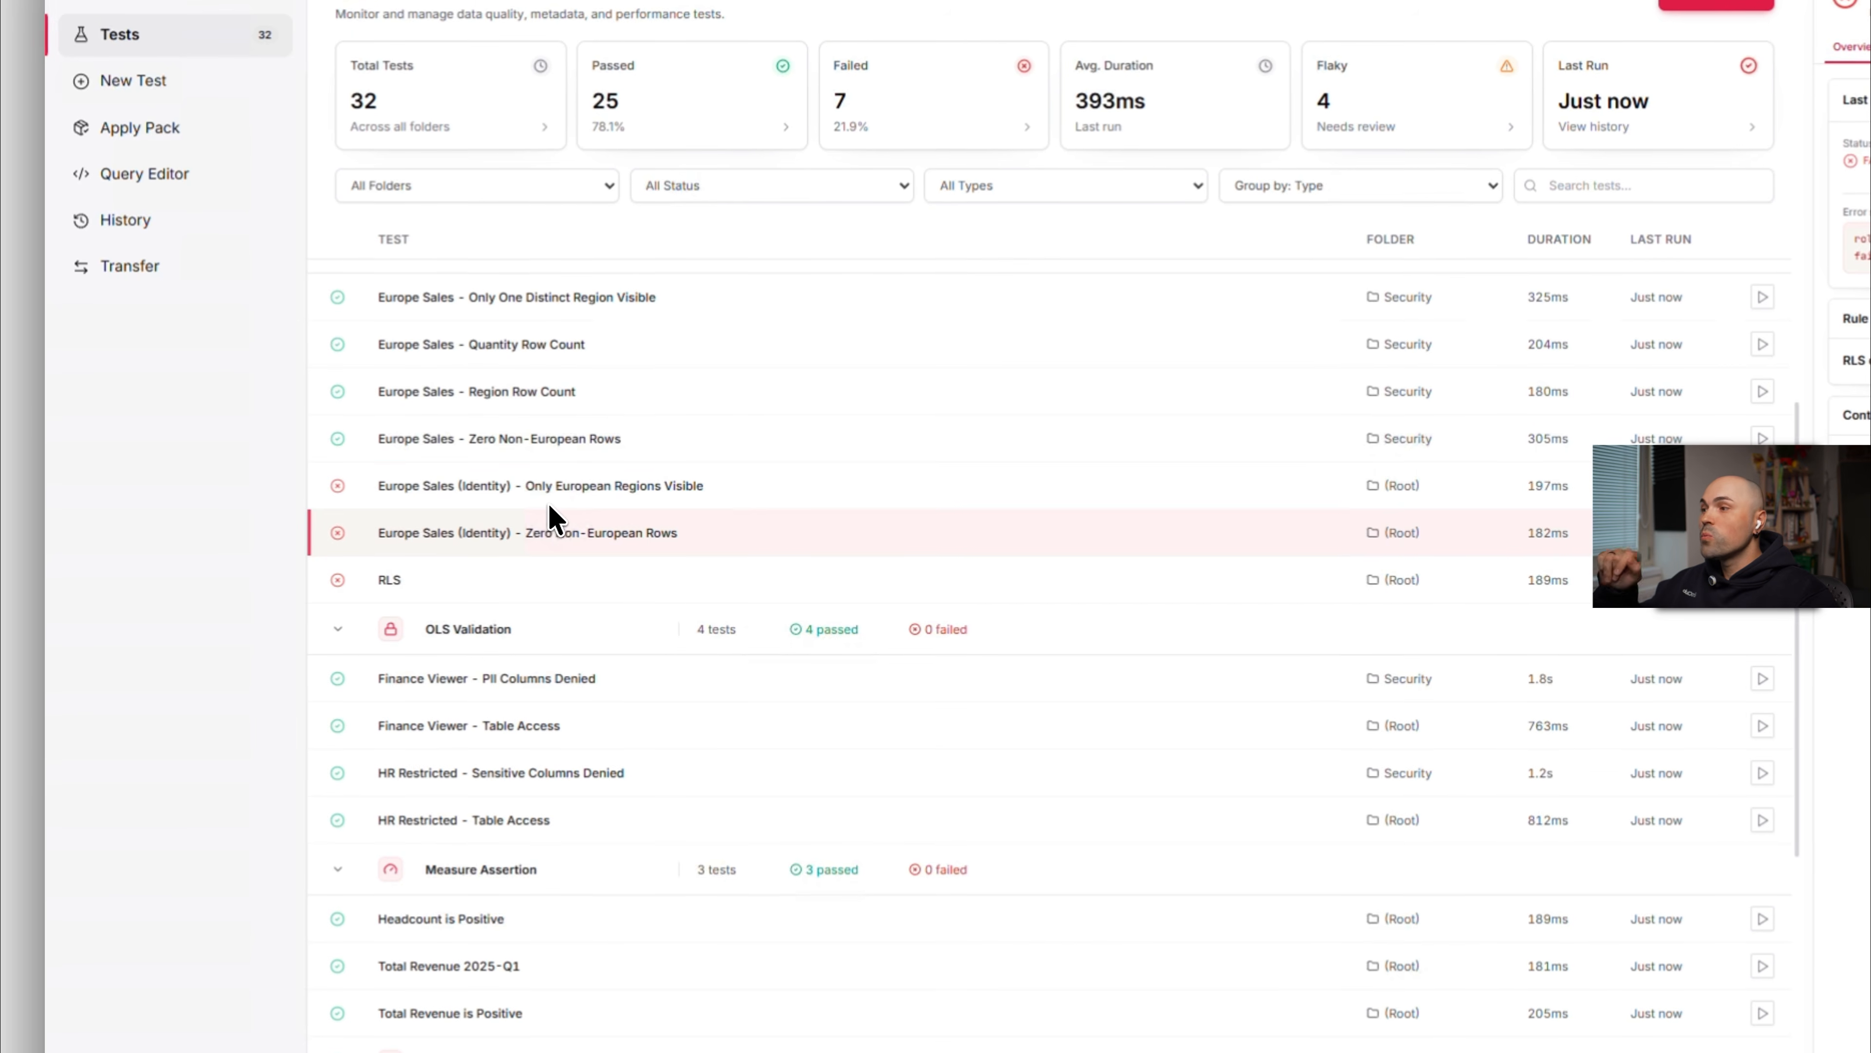
click(494, 539)
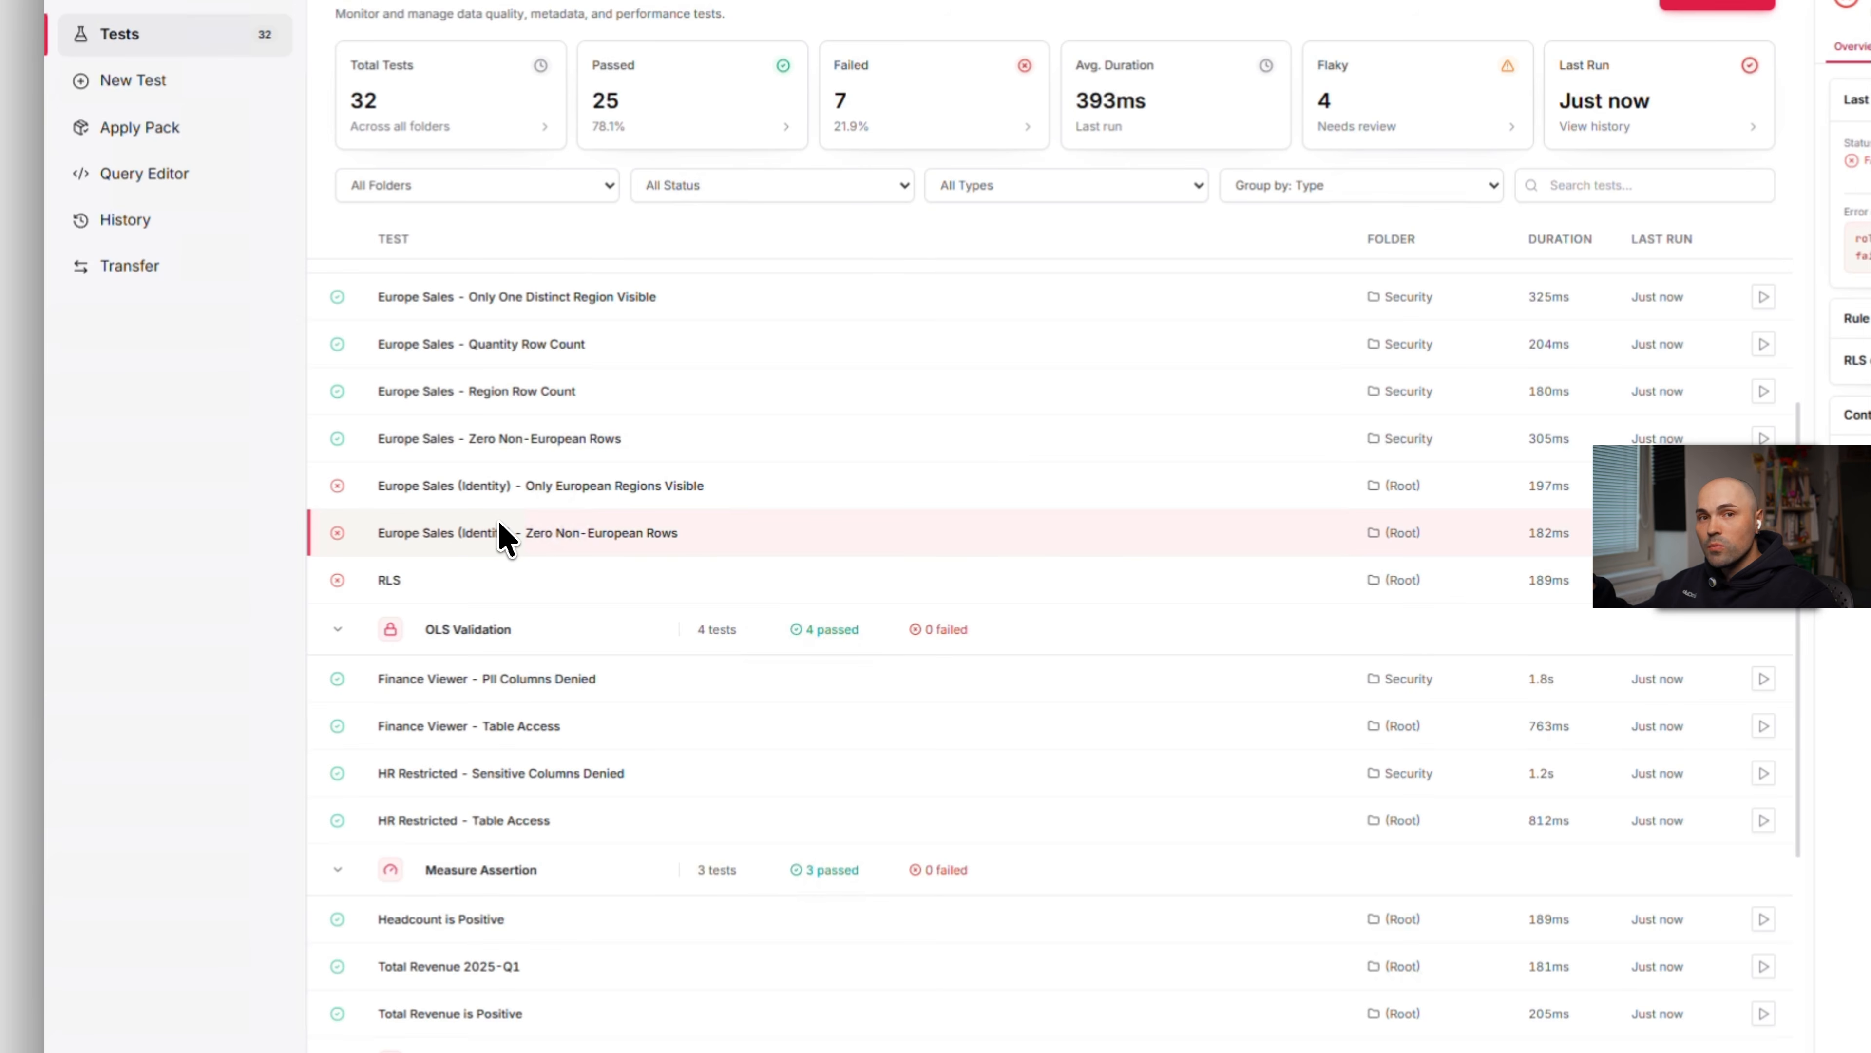
click(511, 496)
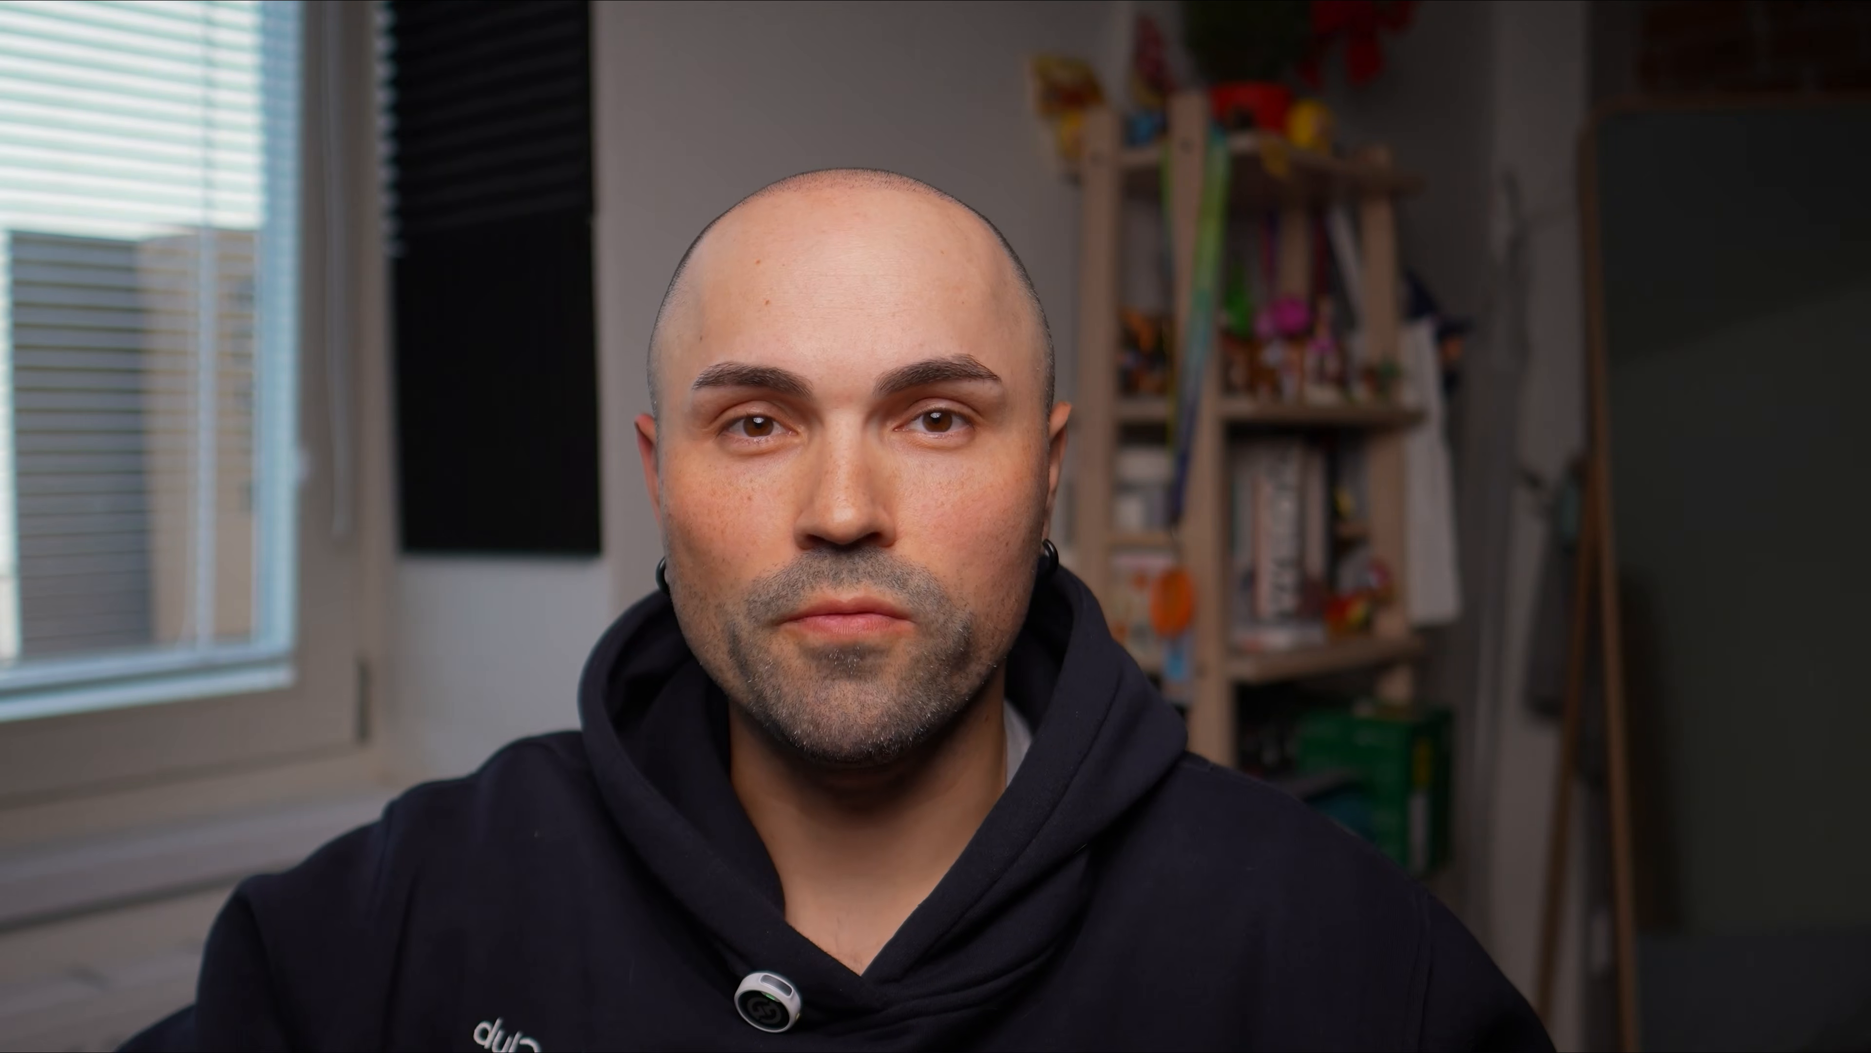